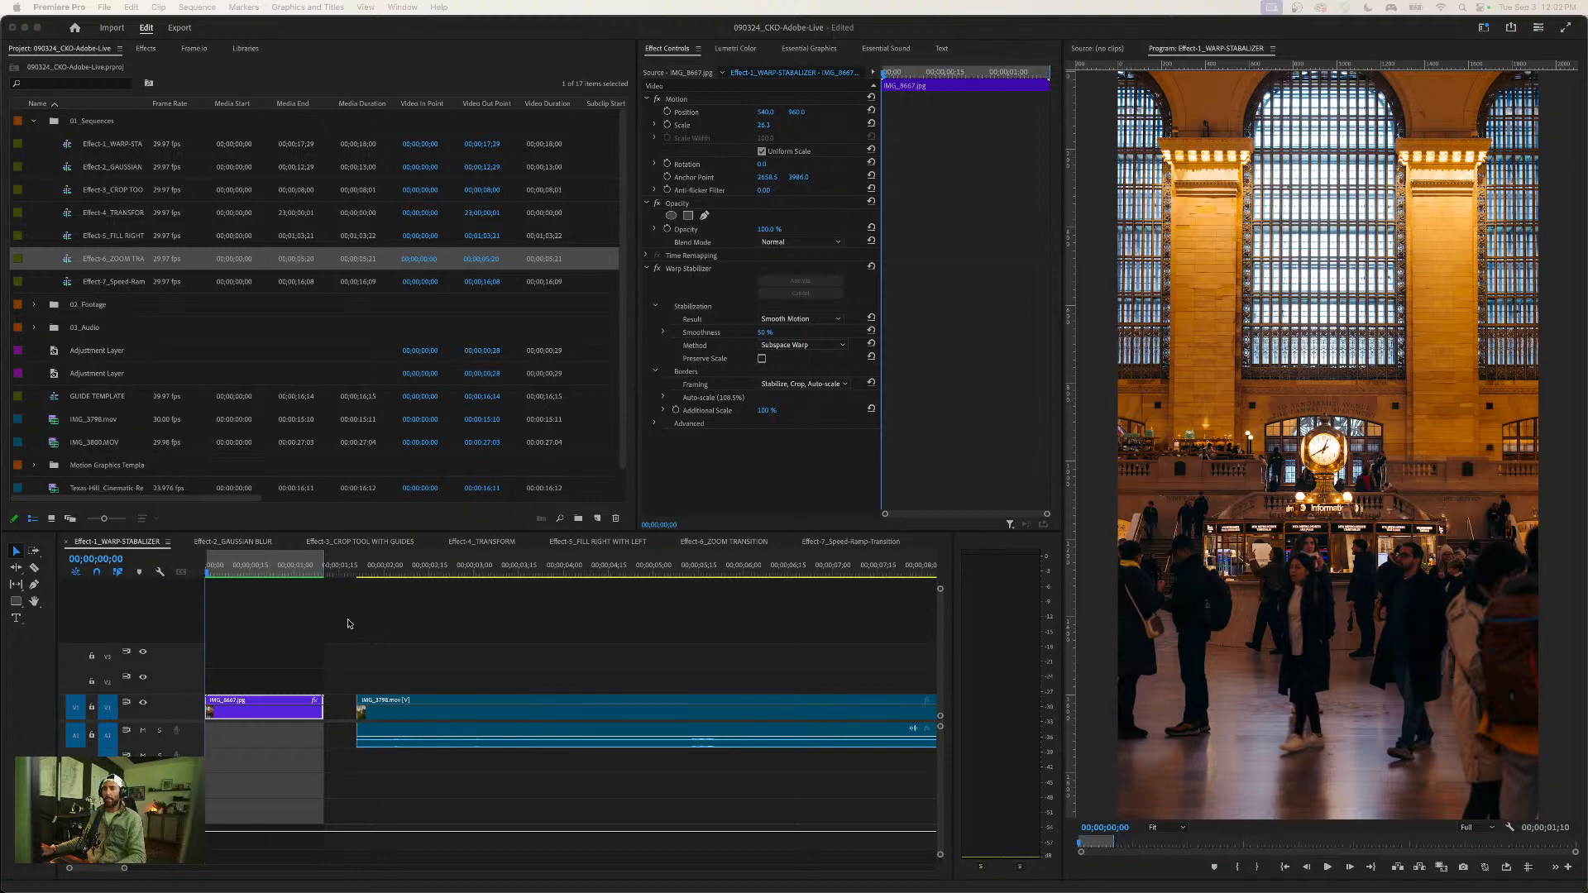
# - Select the Effect-1_WARP-STABALIZER sequence, play the hyperlapse clip, and return the playhead to the start
pyautogui.click(86, 153)
pyautogui.click(70, 149)
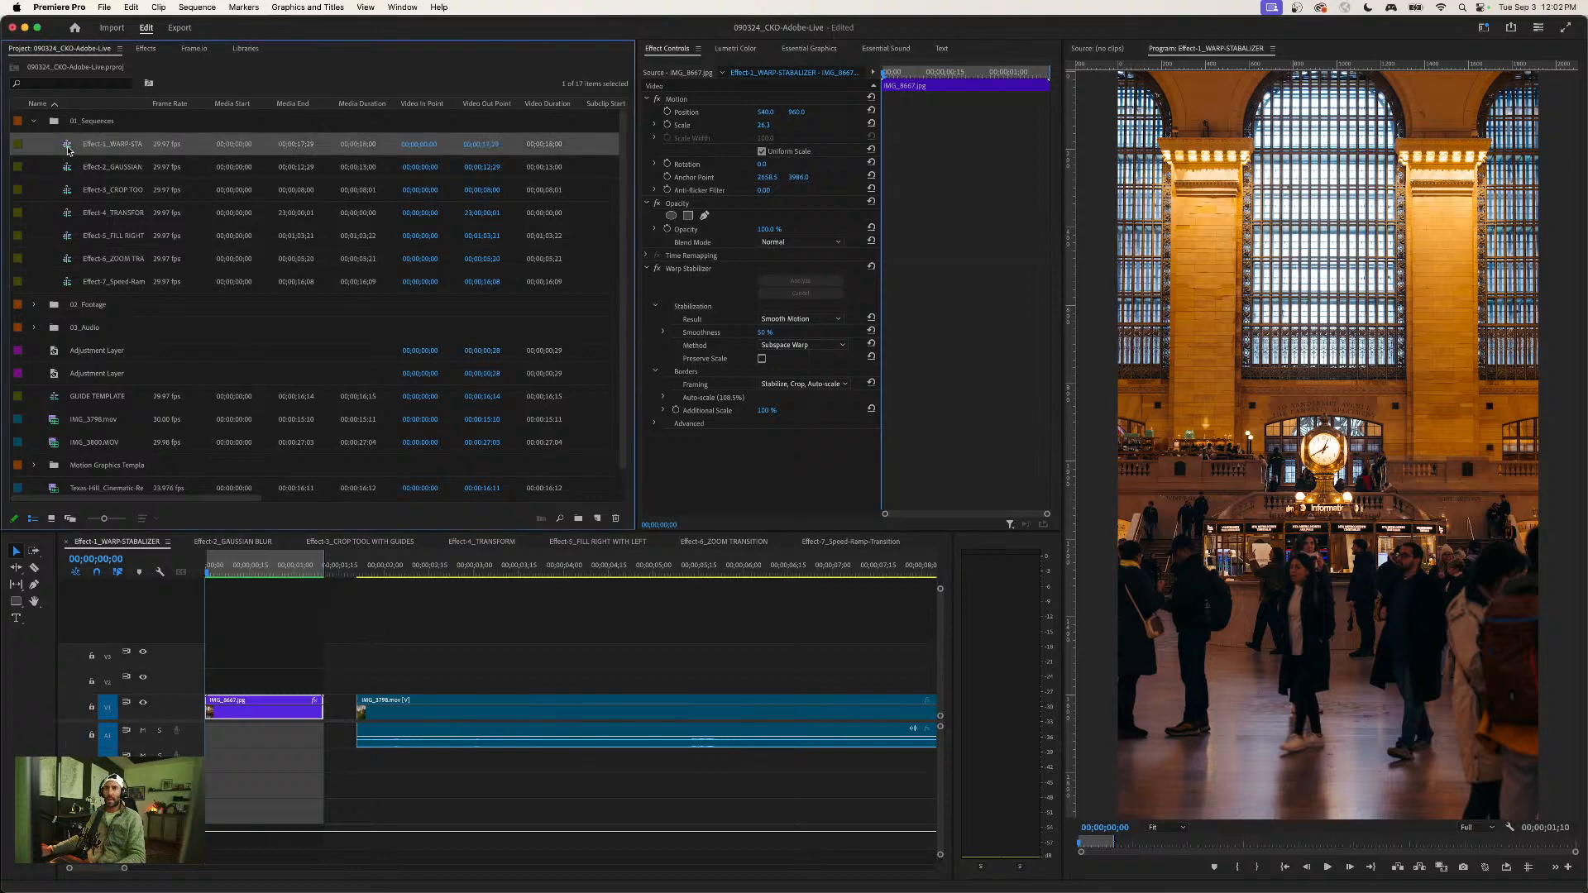
pyautogui.click(277, 674)
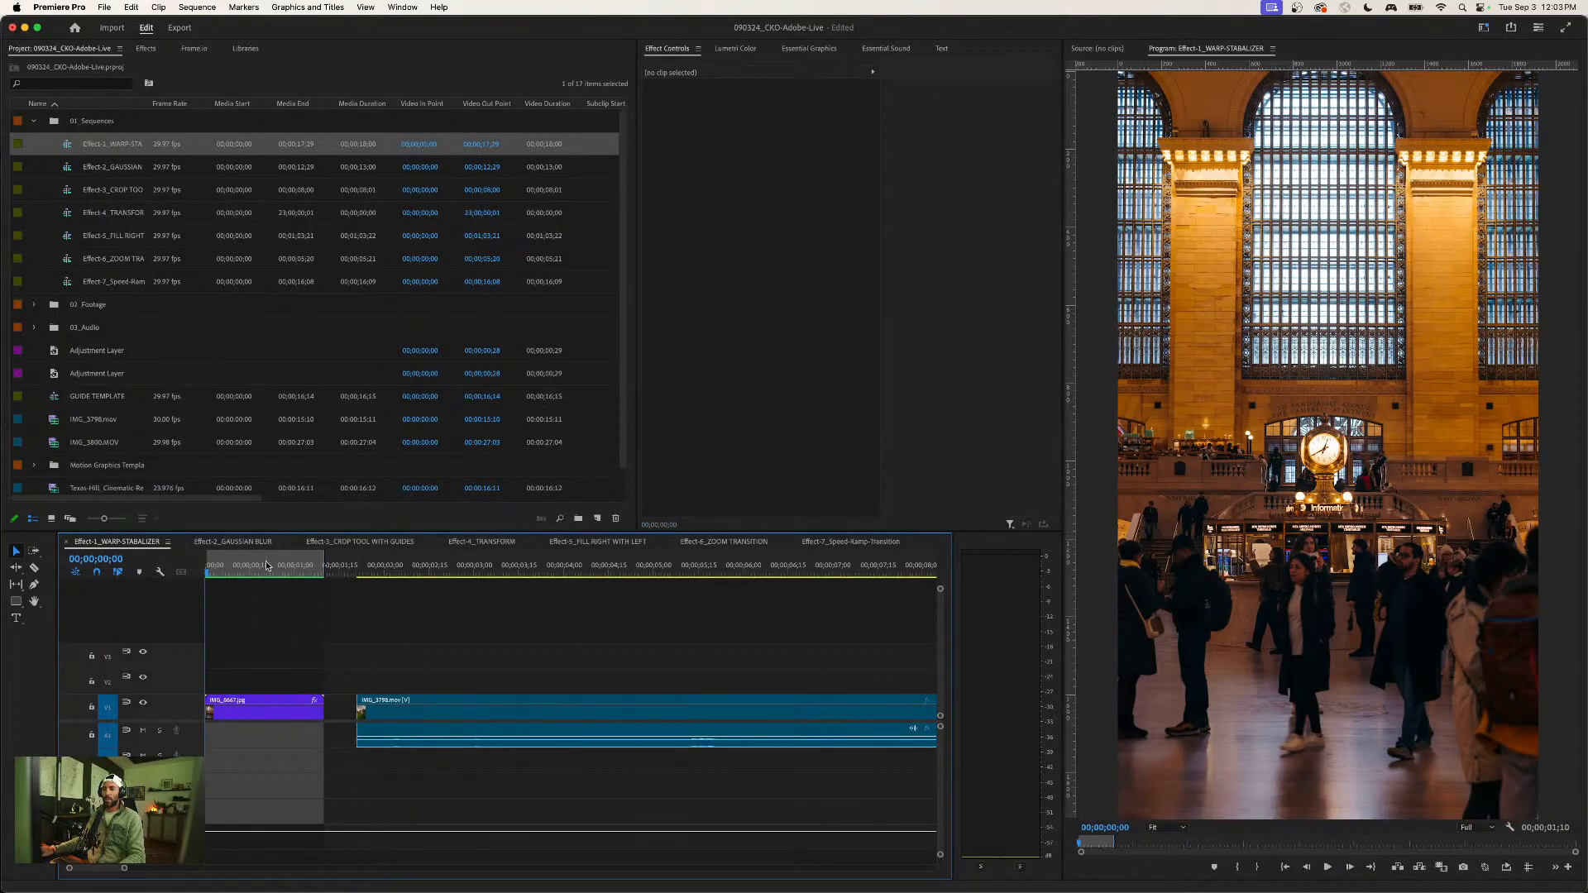
pyautogui.press('space')
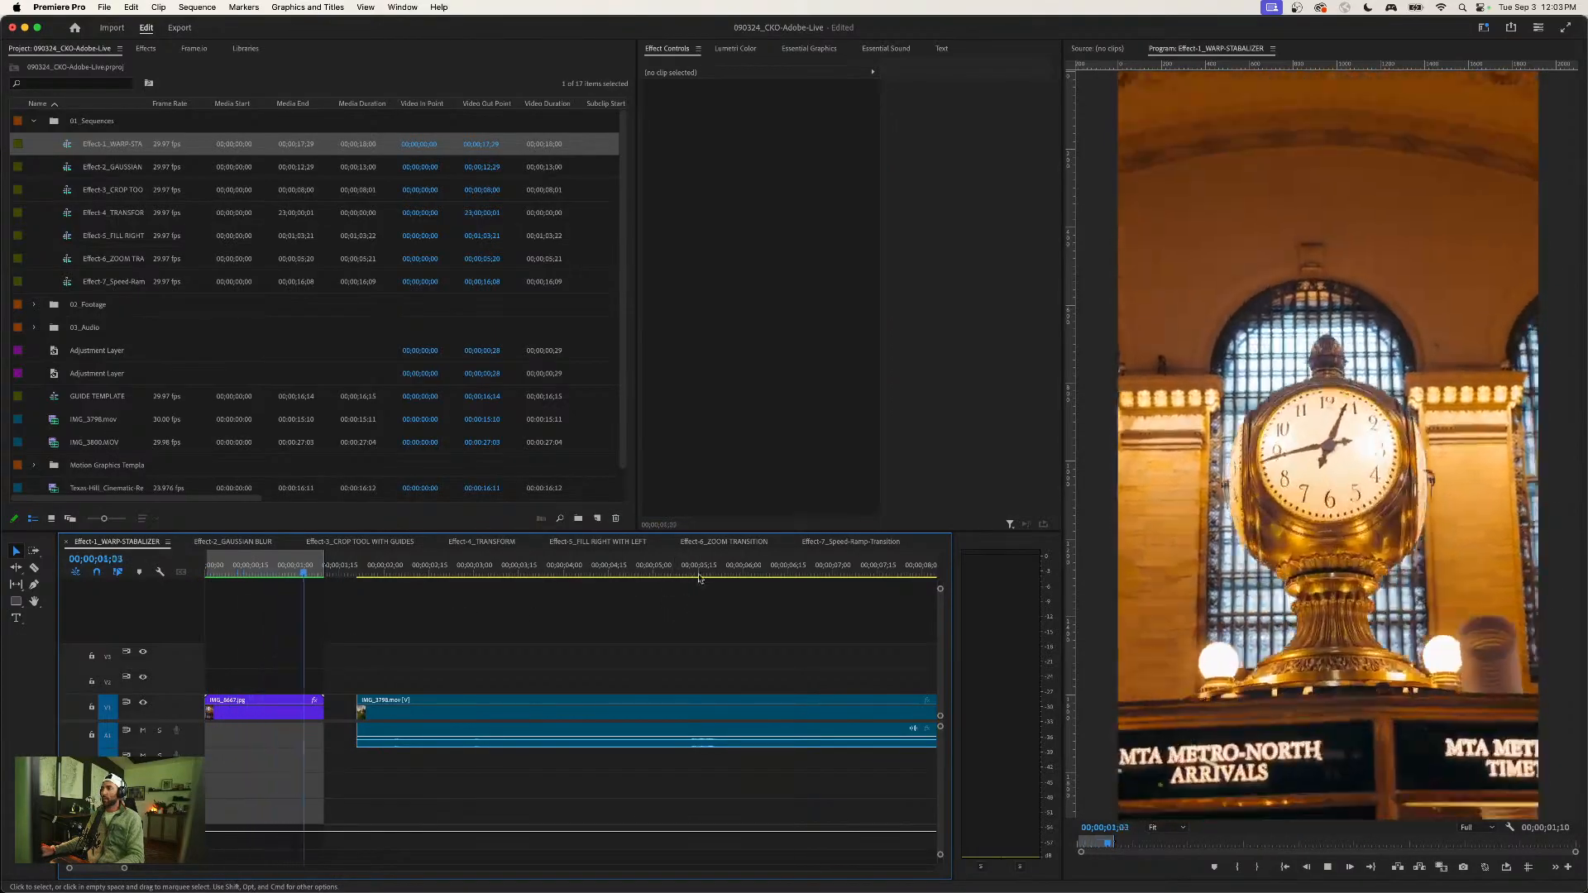
pyautogui.press('space')
pyautogui.moveTo(310, 581); pyautogui.dragTo(153, 577)
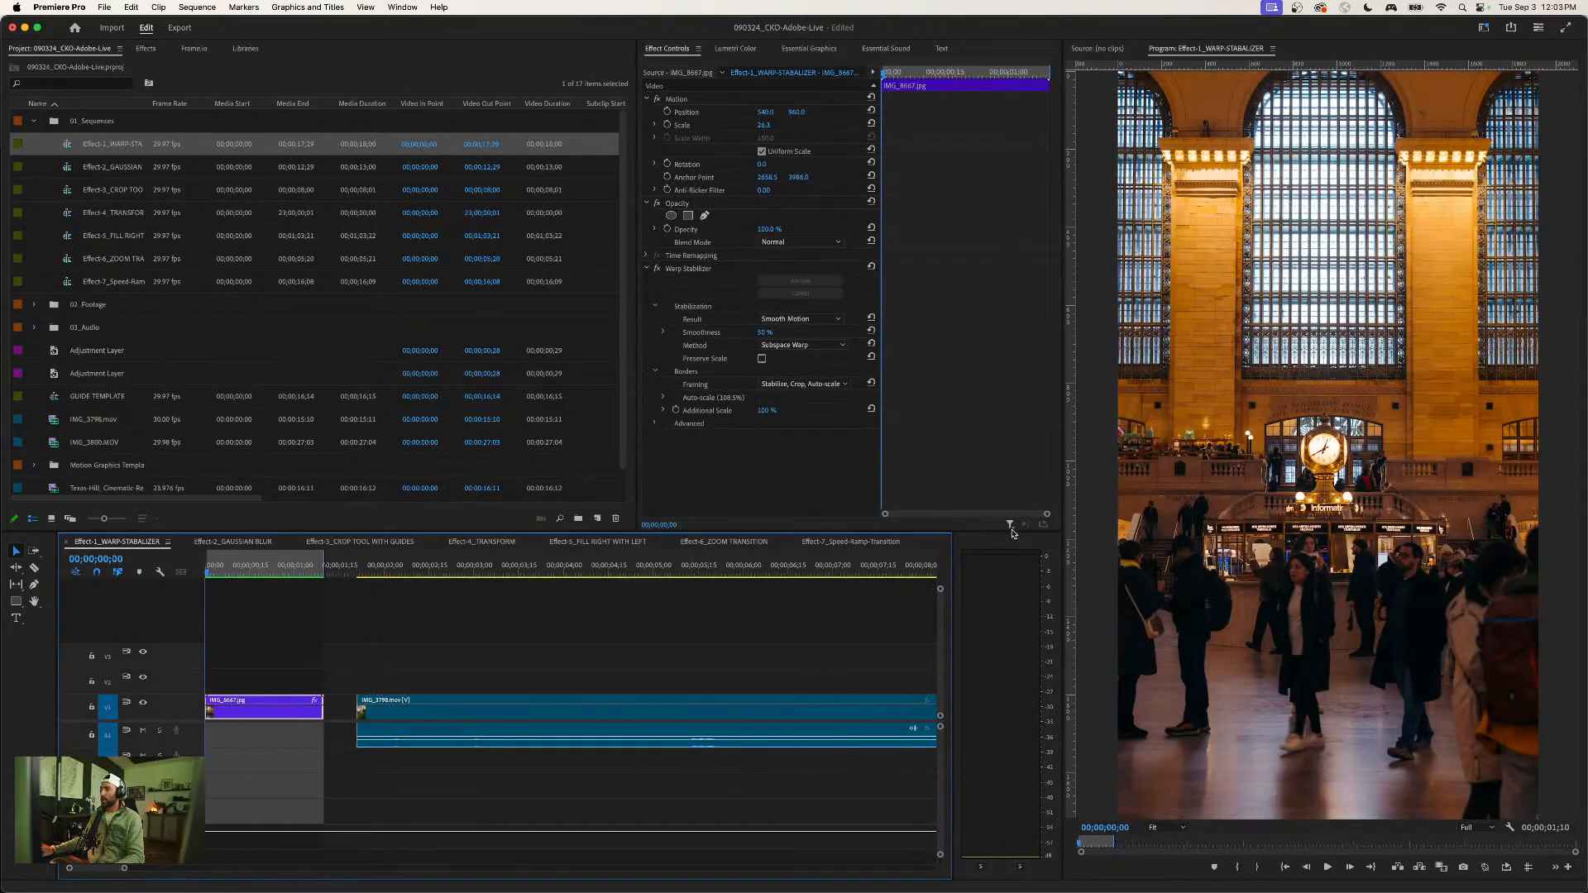
# - Turn on loop playback for the program monitor and play the hyperlapse clip on repeat
pyautogui.click(1557, 869)
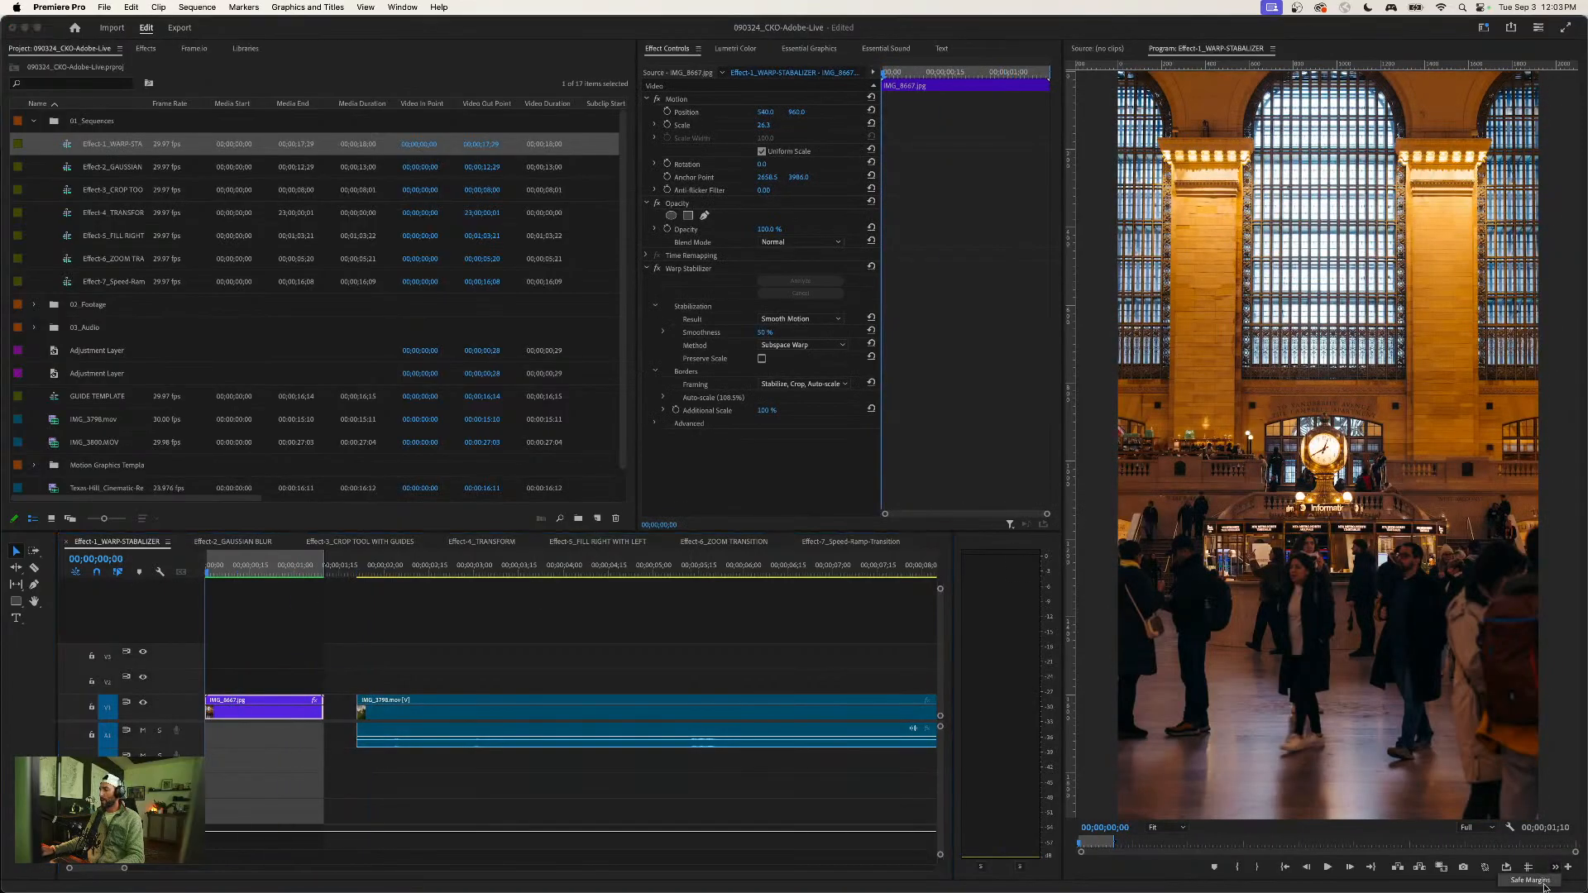
pyautogui.click(1559, 871)
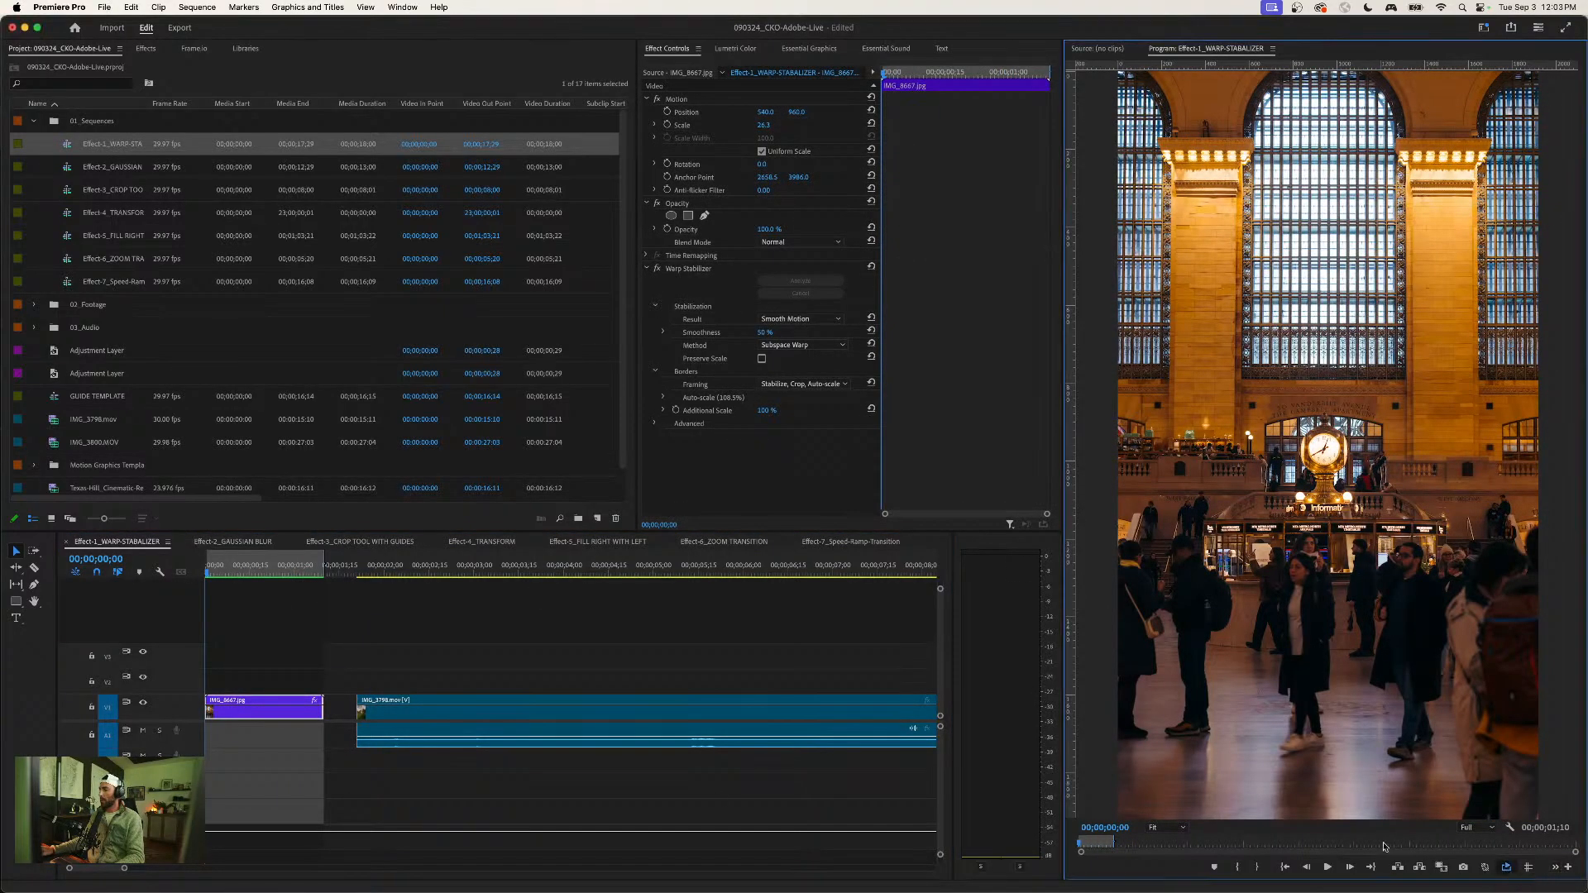
pyautogui.click(310, 631)
pyautogui.press('space')
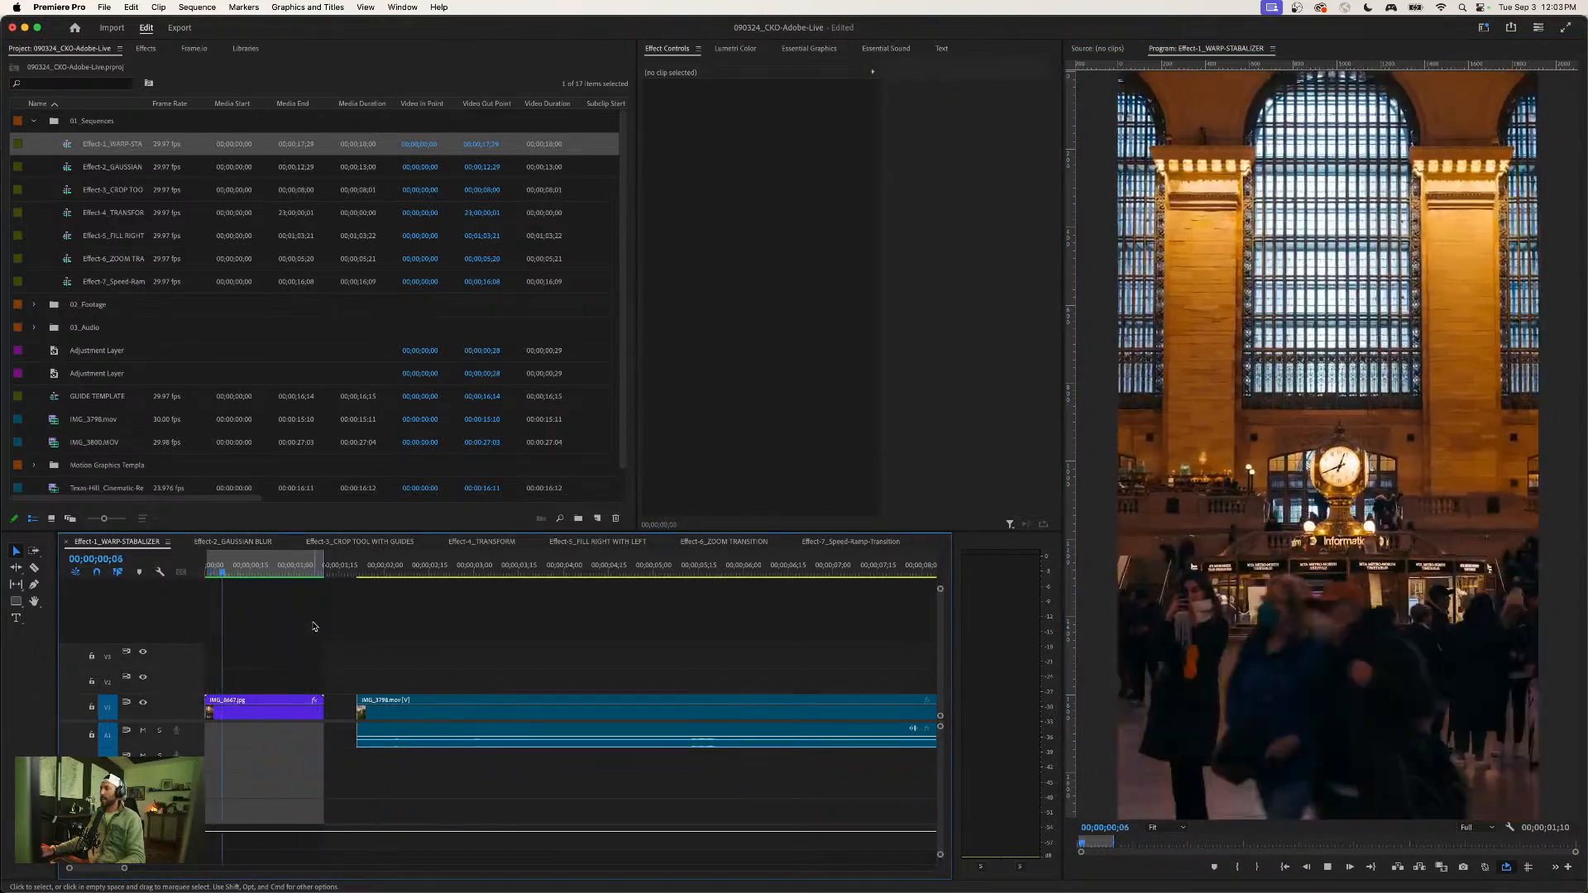
pyautogui.press('space')
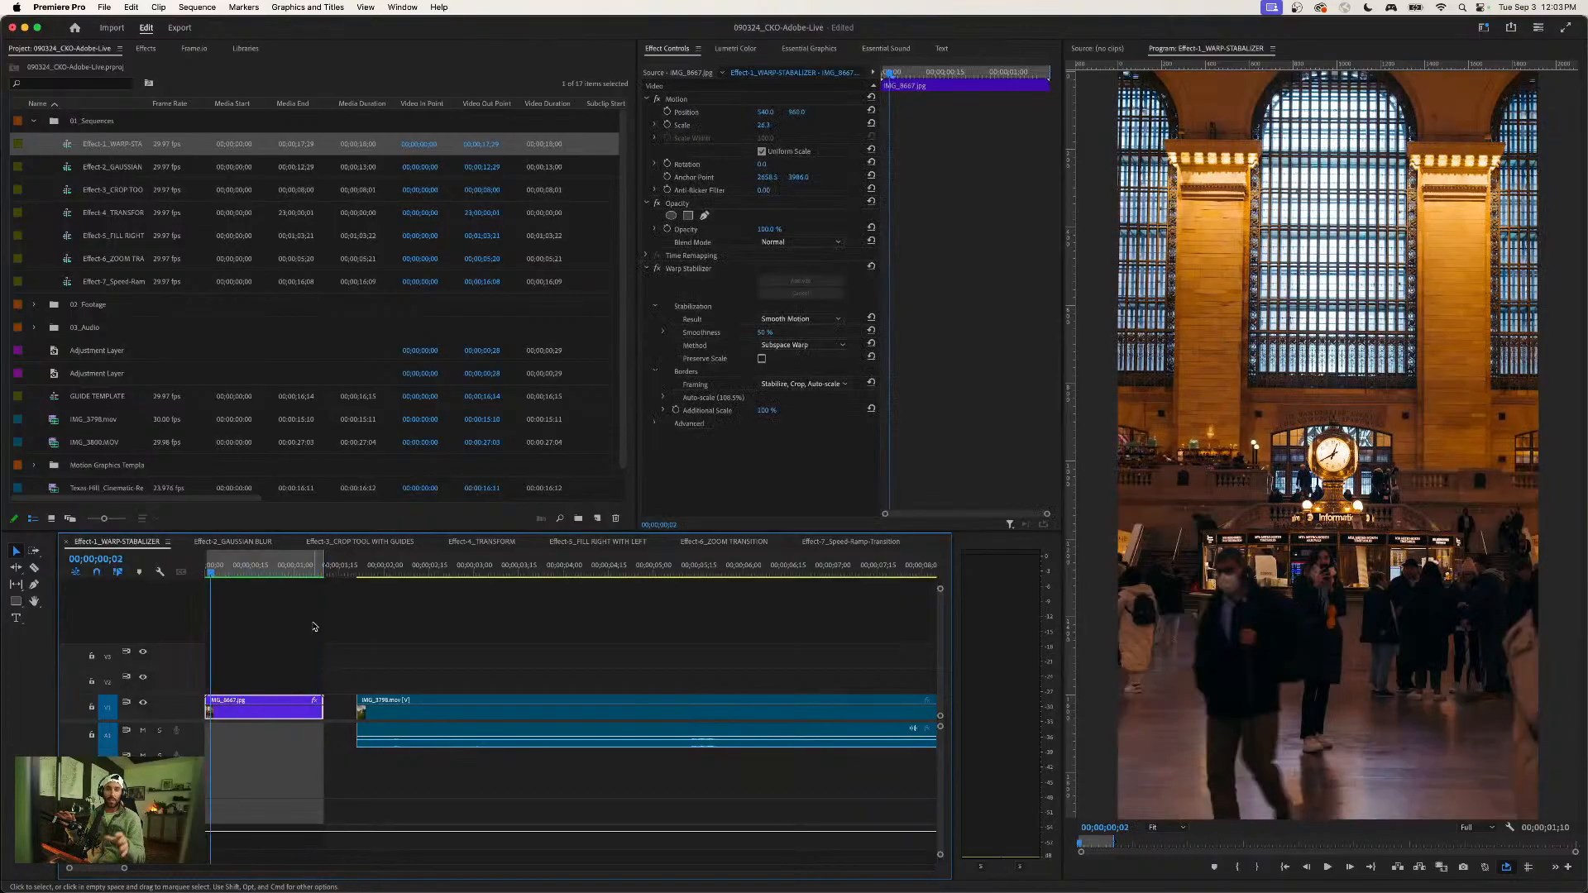
pyautogui.click(315, 626)
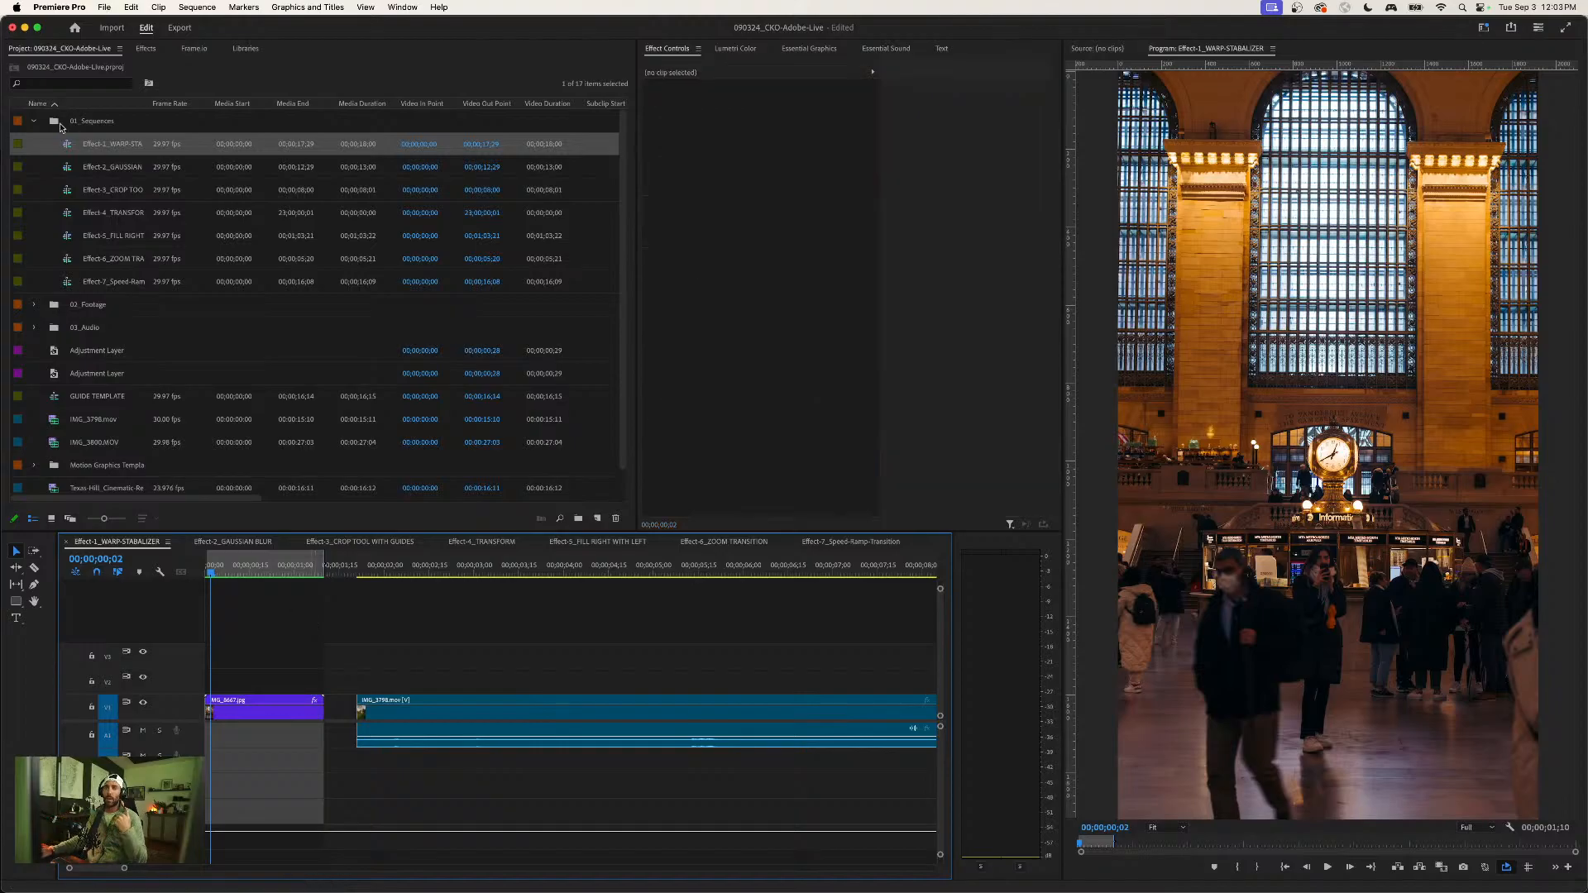
# - Collapse the 01_Sequences bin and browse for import to 2024_Drive, 030524_Hyperlapse_Adobe-Live, 05_Stills, Hyperlapse_1, Edits
pyautogui.click(34, 121)
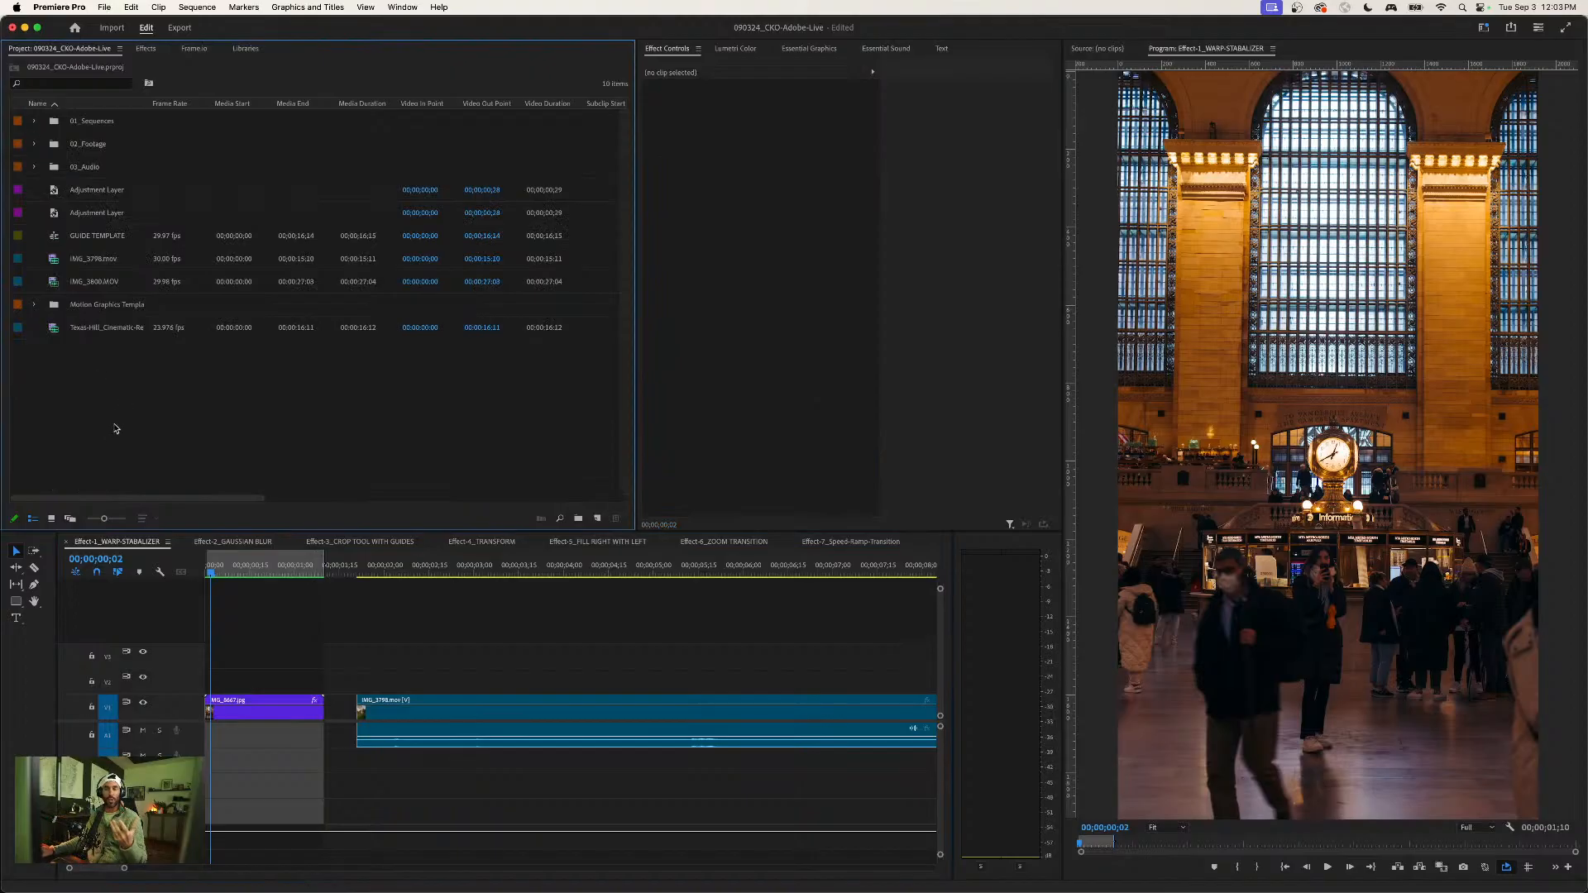
pyautogui.doubleClick(144, 386)
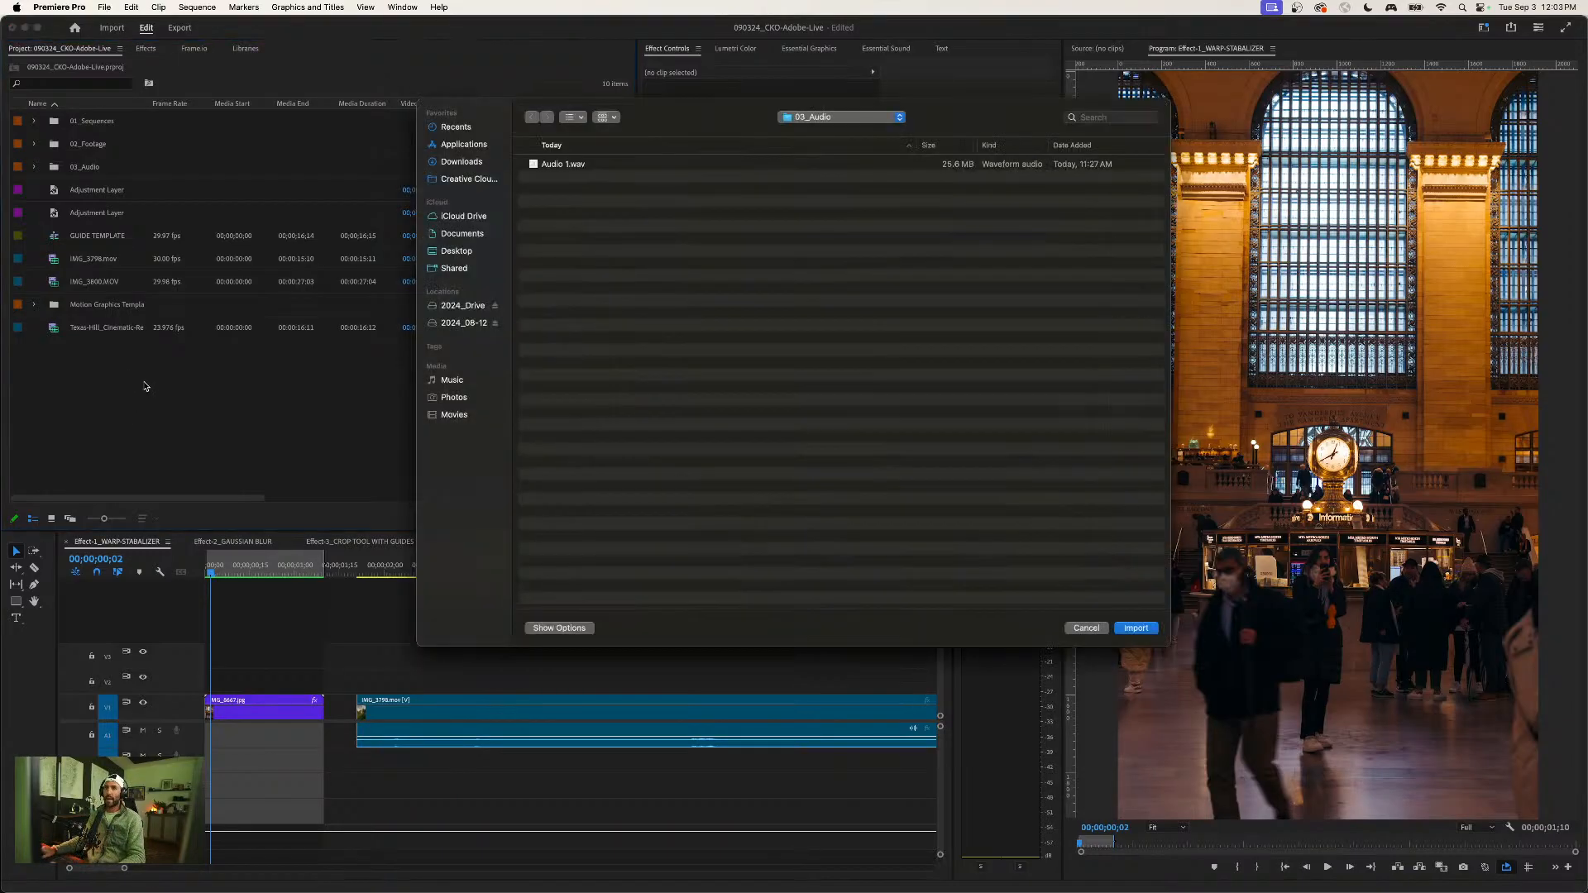
pyautogui.click(455, 323)
pyautogui.click(456, 306)
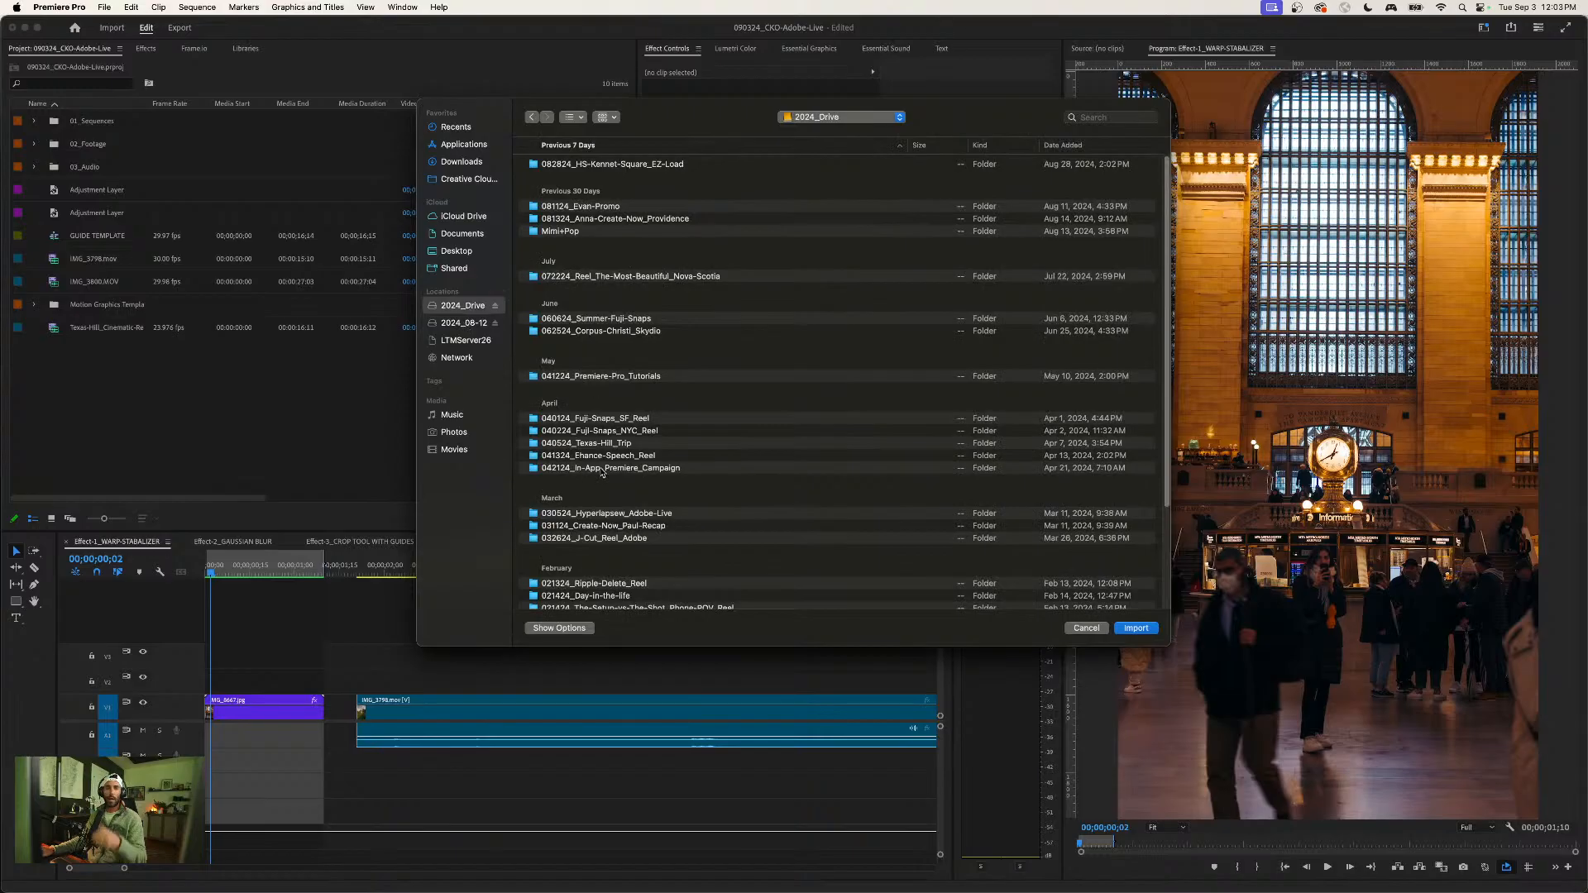
pyautogui.doubleClick(624, 515)
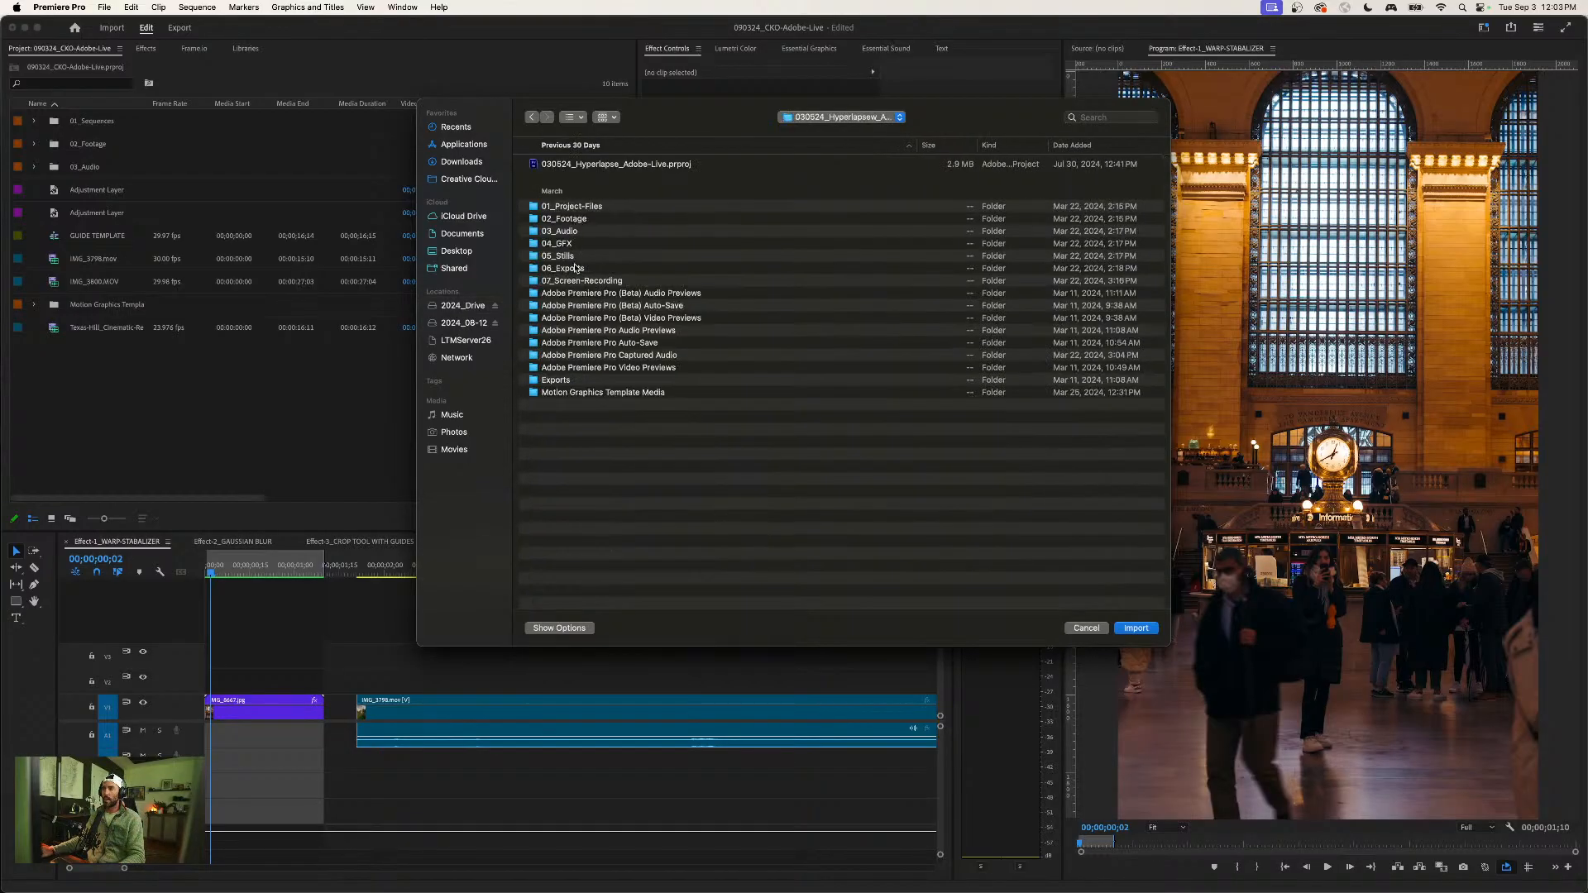
pyautogui.doubleClick(571, 258)
pyautogui.doubleClick(567, 164)
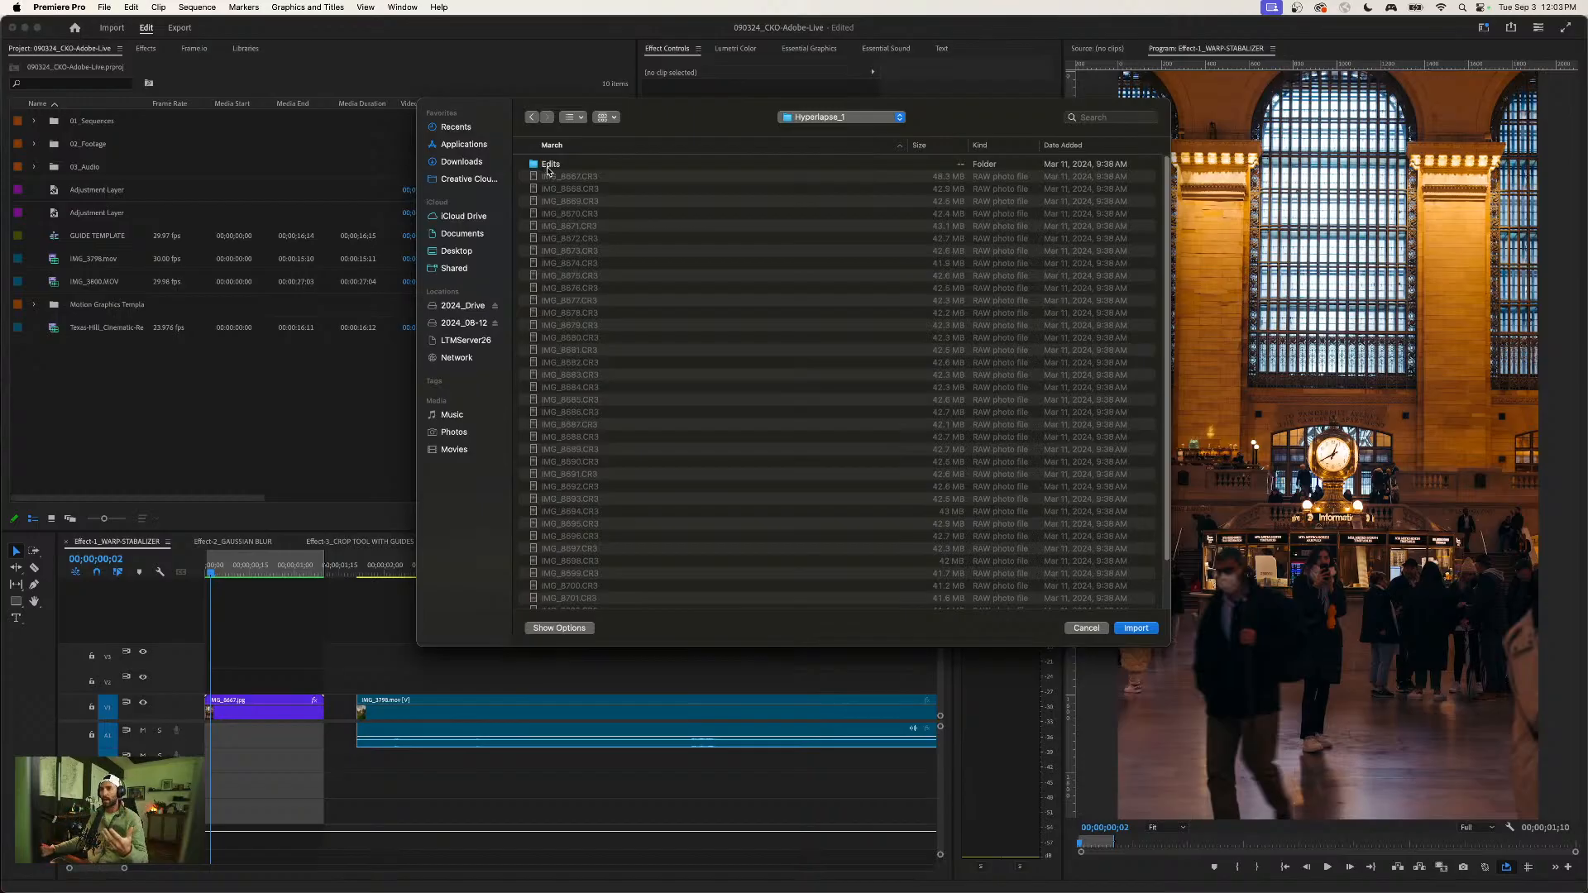
pyautogui.doubleClick(548, 166)
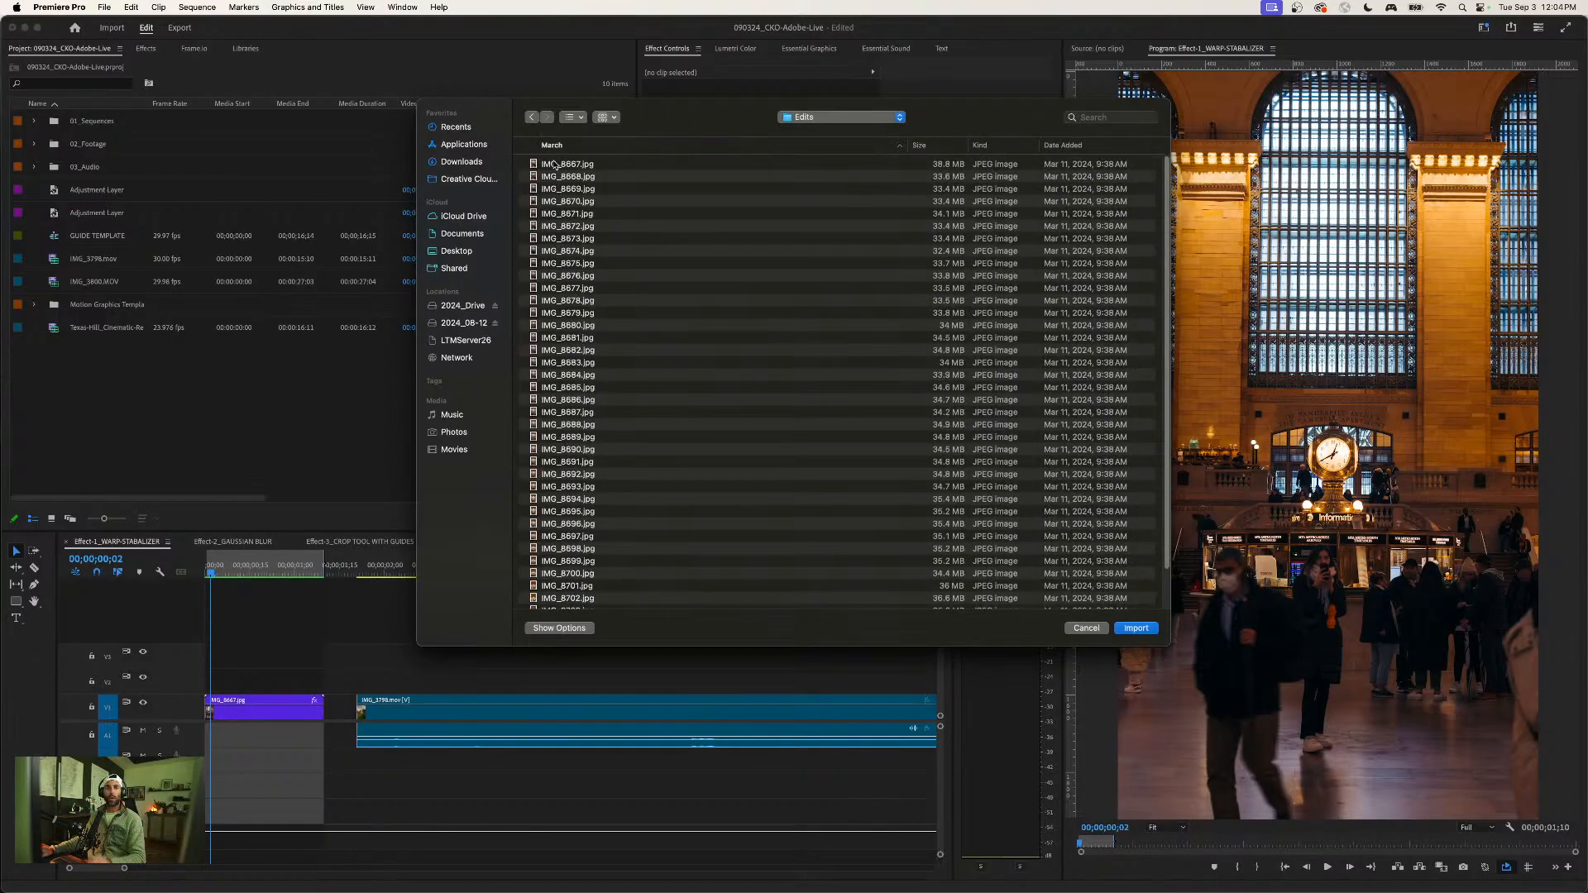
# - Import IMG_8667.jpg with the Image Sequence option enabled and open it in the source monitor
pyautogui.click(555, 165)
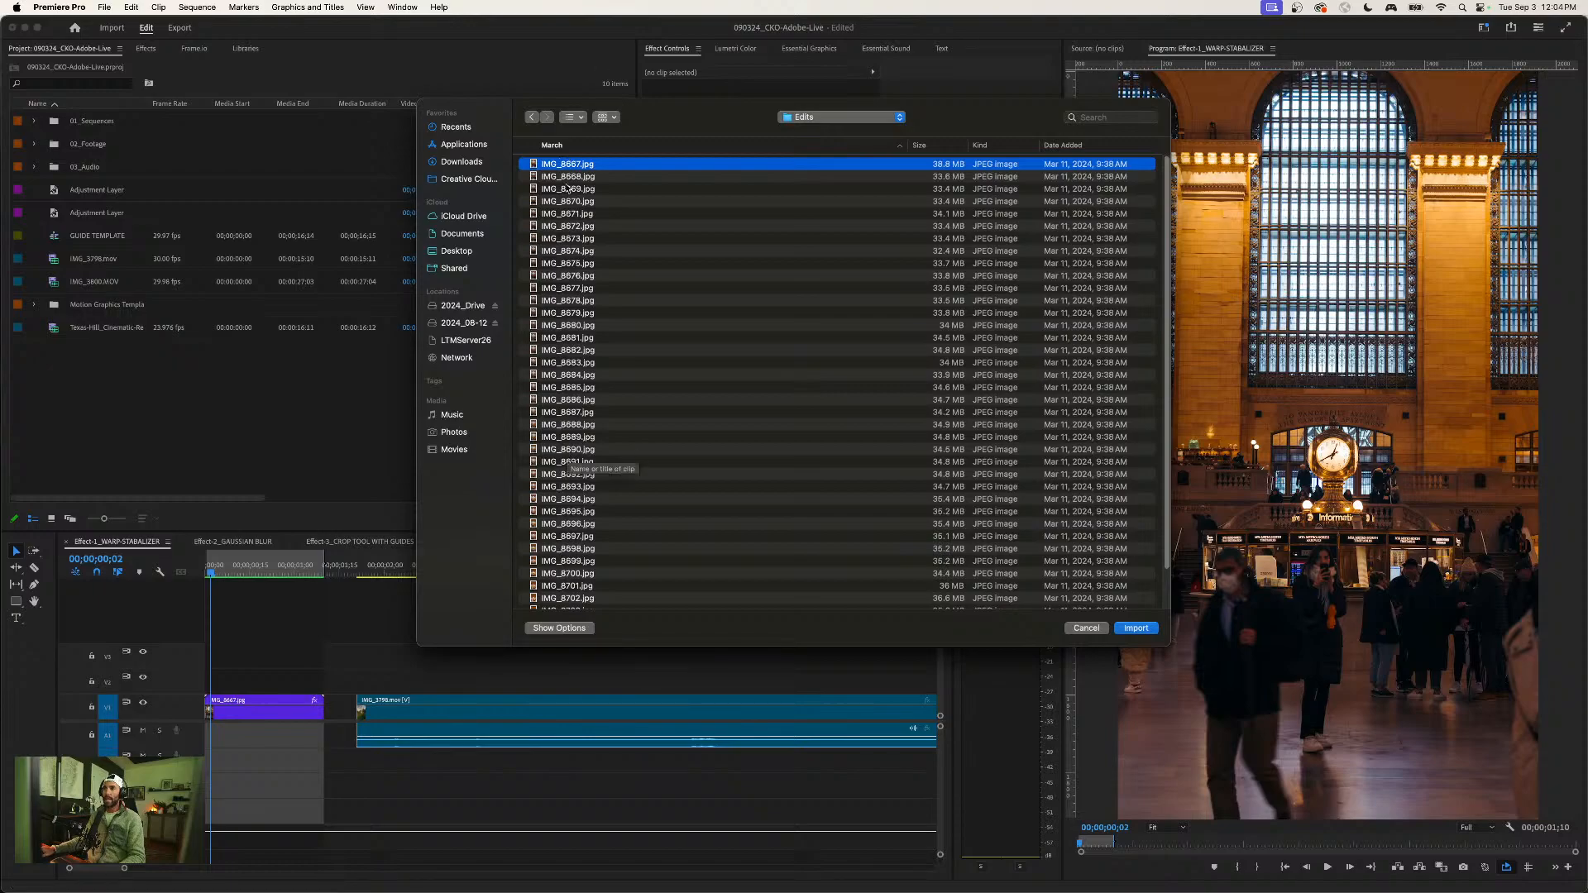
pyautogui.click(556, 628)
pyautogui.click(808, 597)
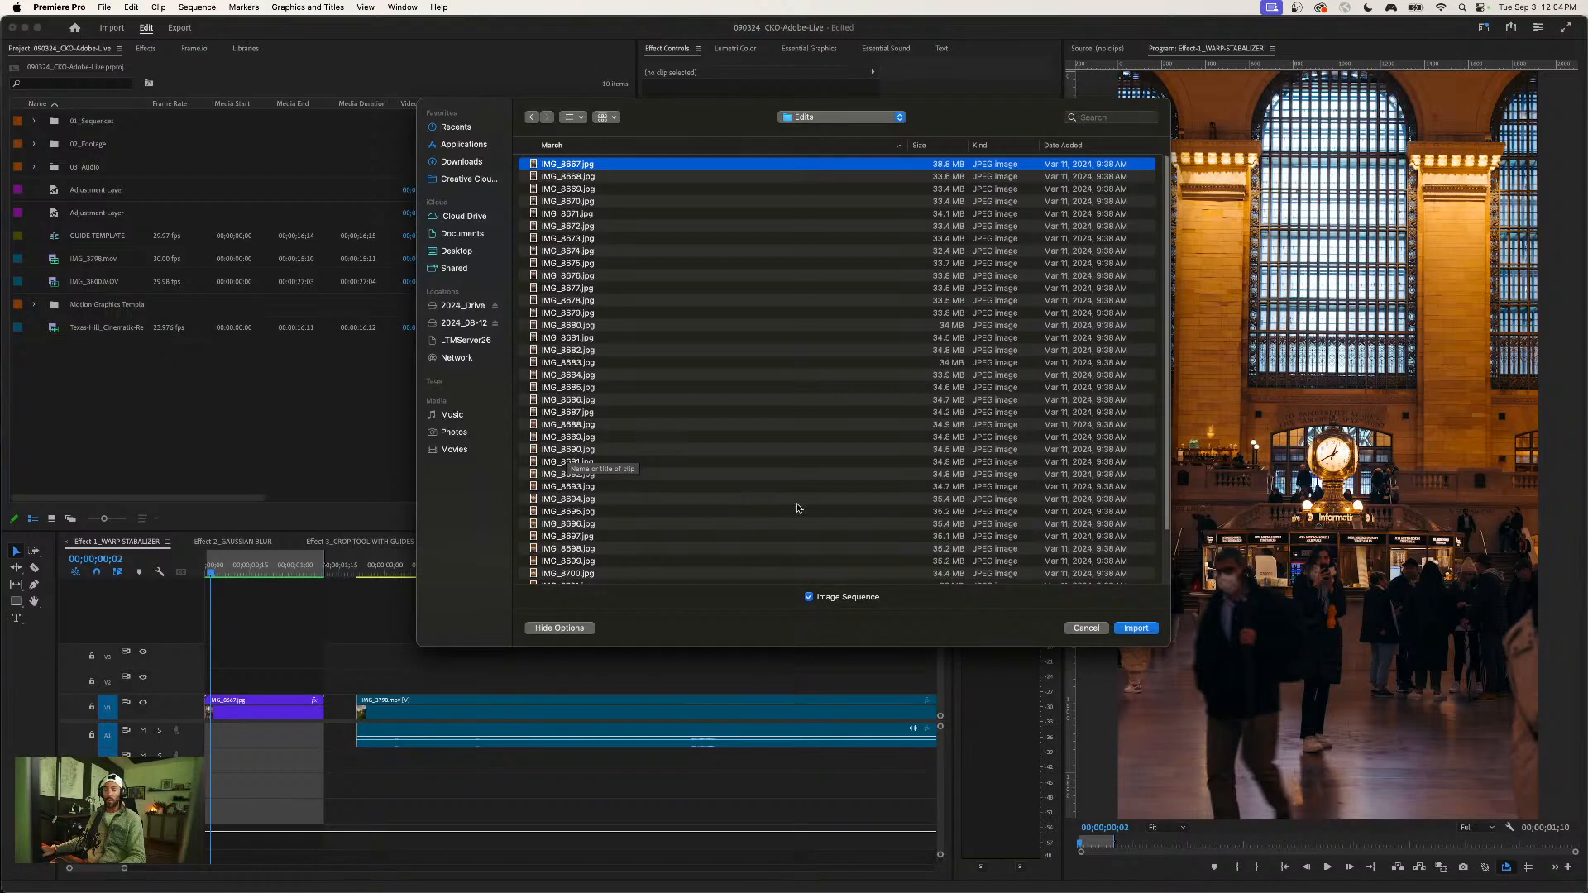
pyautogui.click(1128, 629)
pyautogui.click(311, 457)
pyautogui.doubleClick(26, 306)
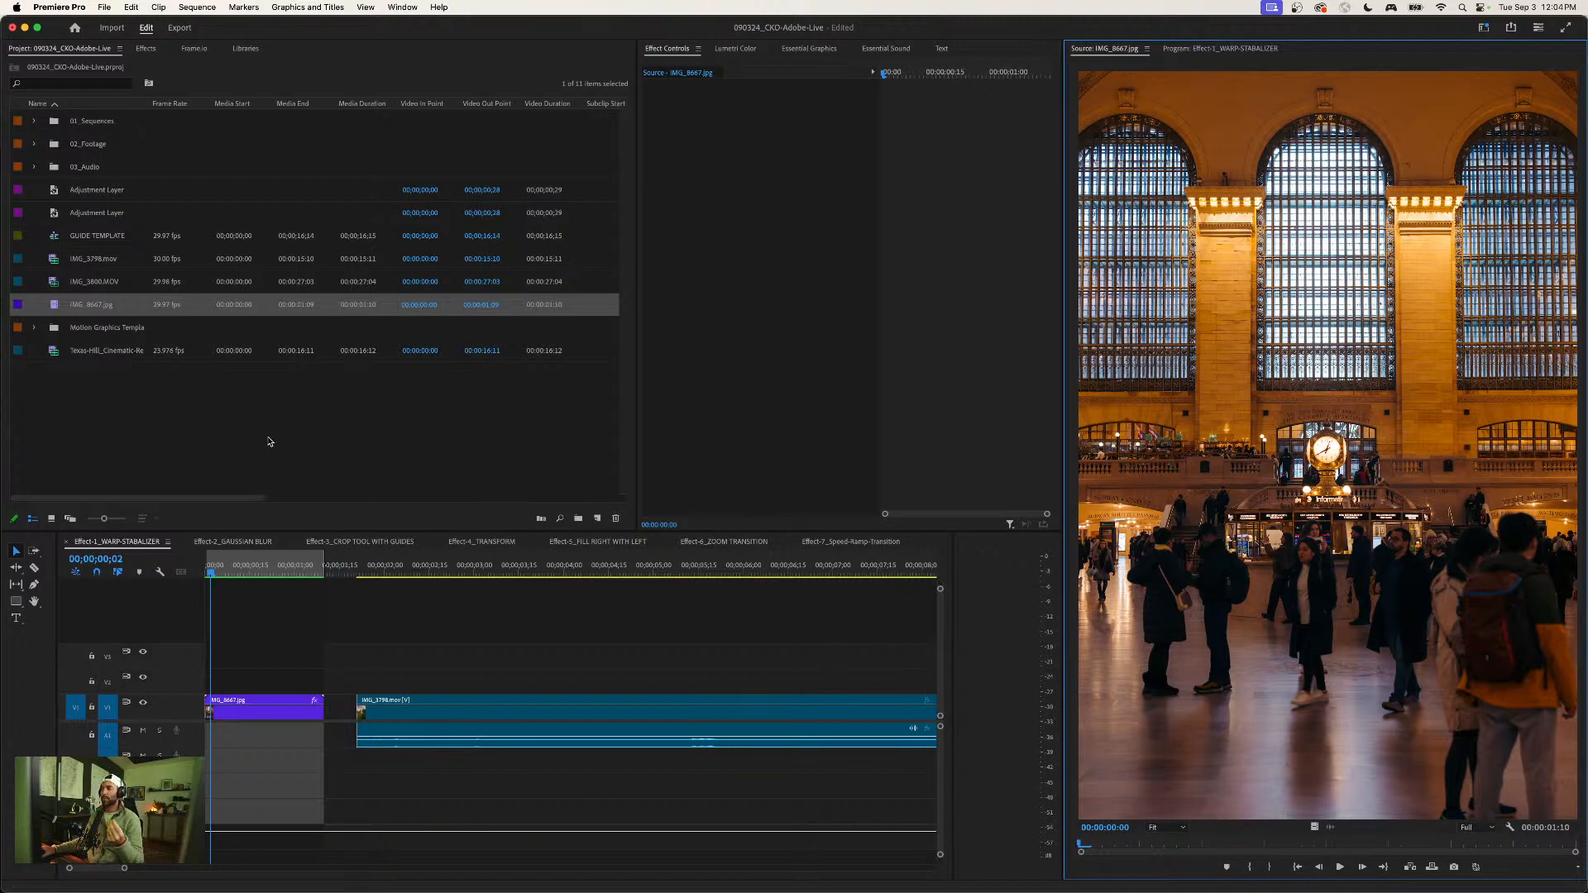
# - Delete the existing IMG_8667.jpg clip from the timeline and move the remaining video clips right to start at about 6.7 seconds
pyautogui.click(139, 424)
pyautogui.moveTo(312, 622); pyautogui.dragTo(545, 779)
pyautogui.press('Delete')
pyautogui.press('-')
pyautogui.moveTo(421, 648); pyautogui.dragTo(723, 760)
pyautogui.moveTo(570, 717); pyautogui.dragTo(795, 719)
pyautogui.click(651, 640)
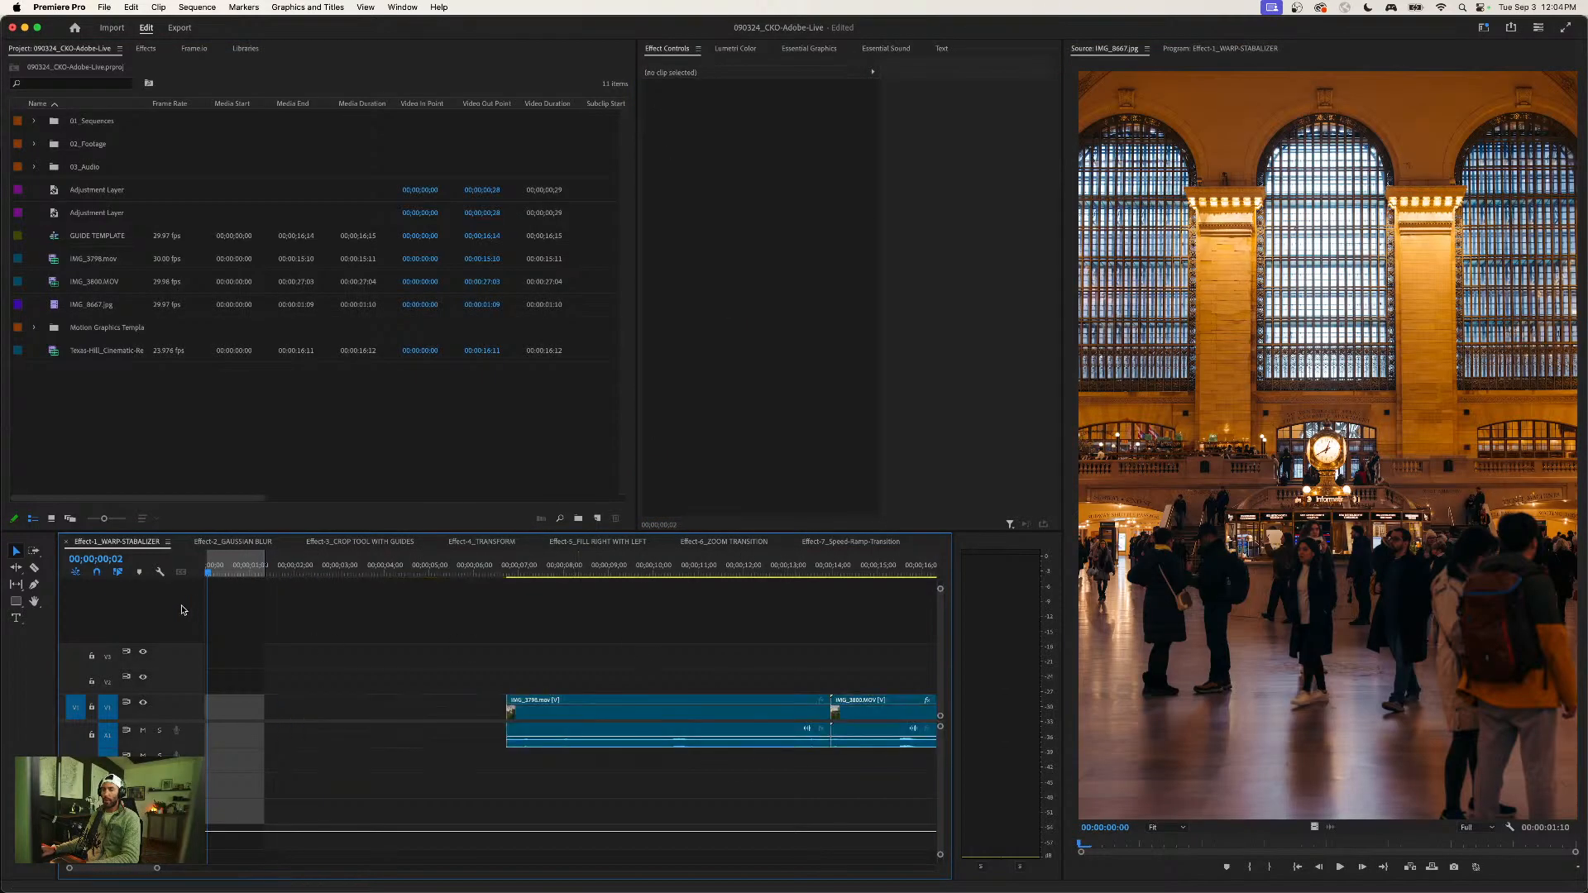
# - Clear the sequence's in and out points and place the imported IMG_8667.jpg sequence at the start of track V1
pyautogui.rightClick(224, 562)
pyautogui.click(263, 696)
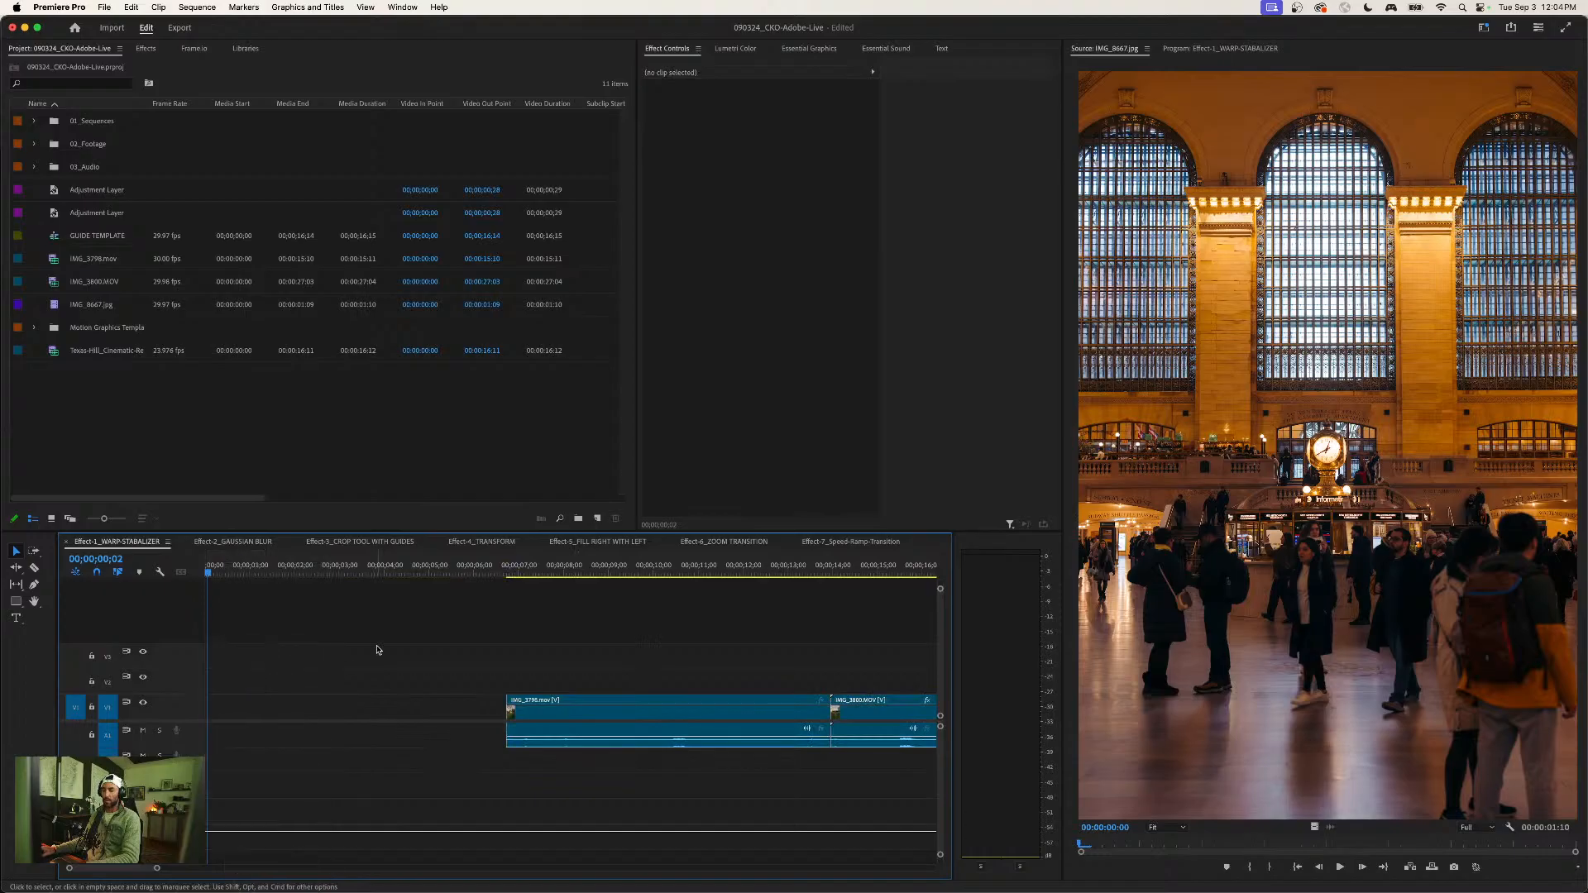
pyautogui.press('=')
pyautogui.press('=')
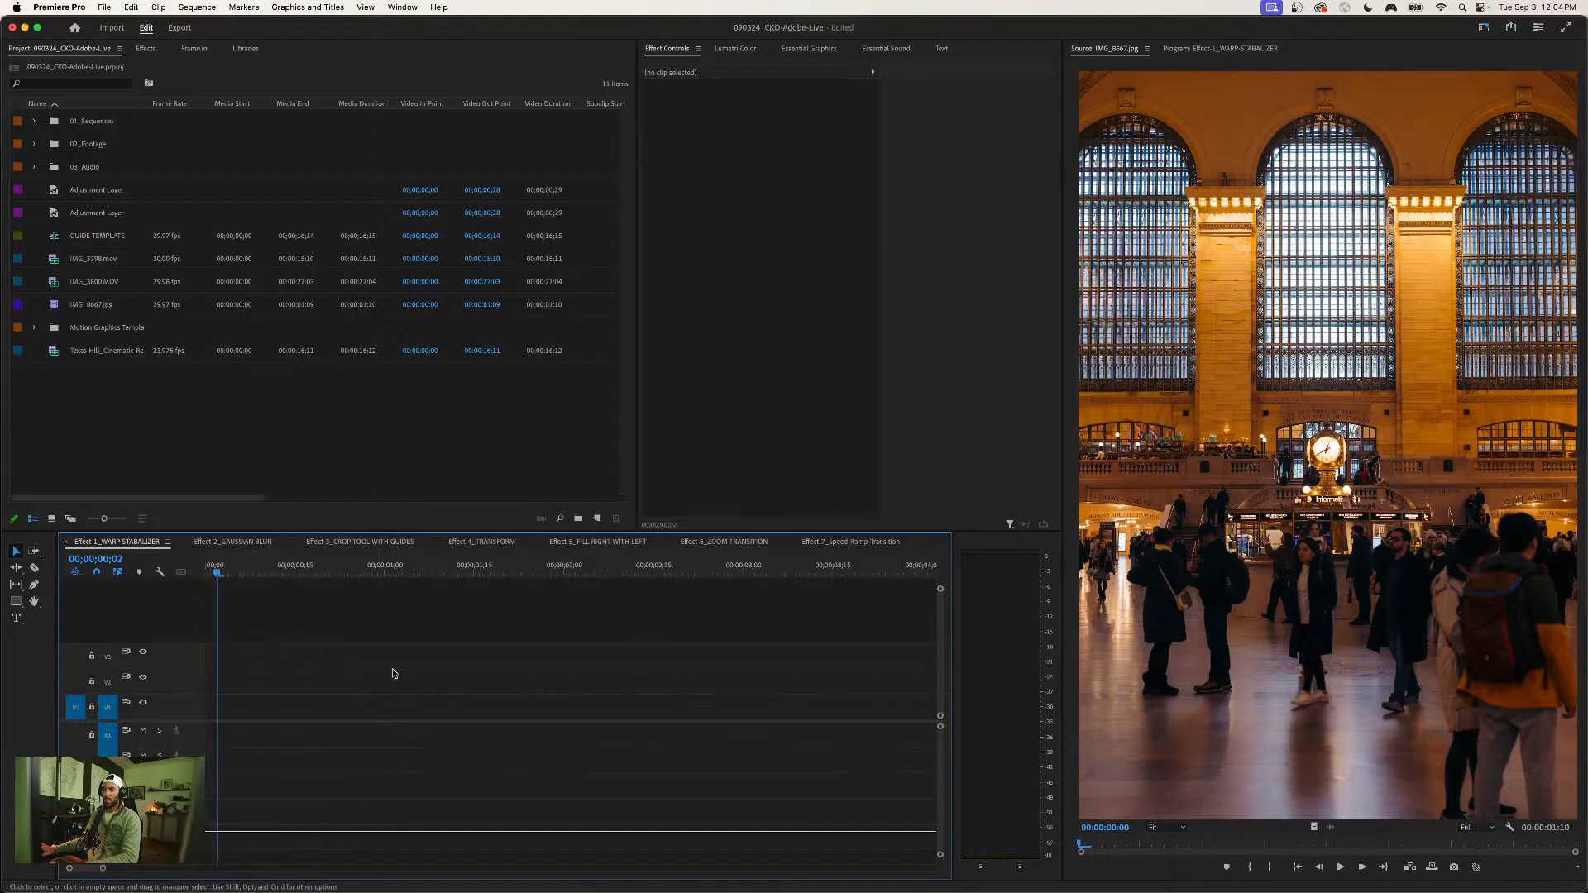
pyautogui.click(56, 311)
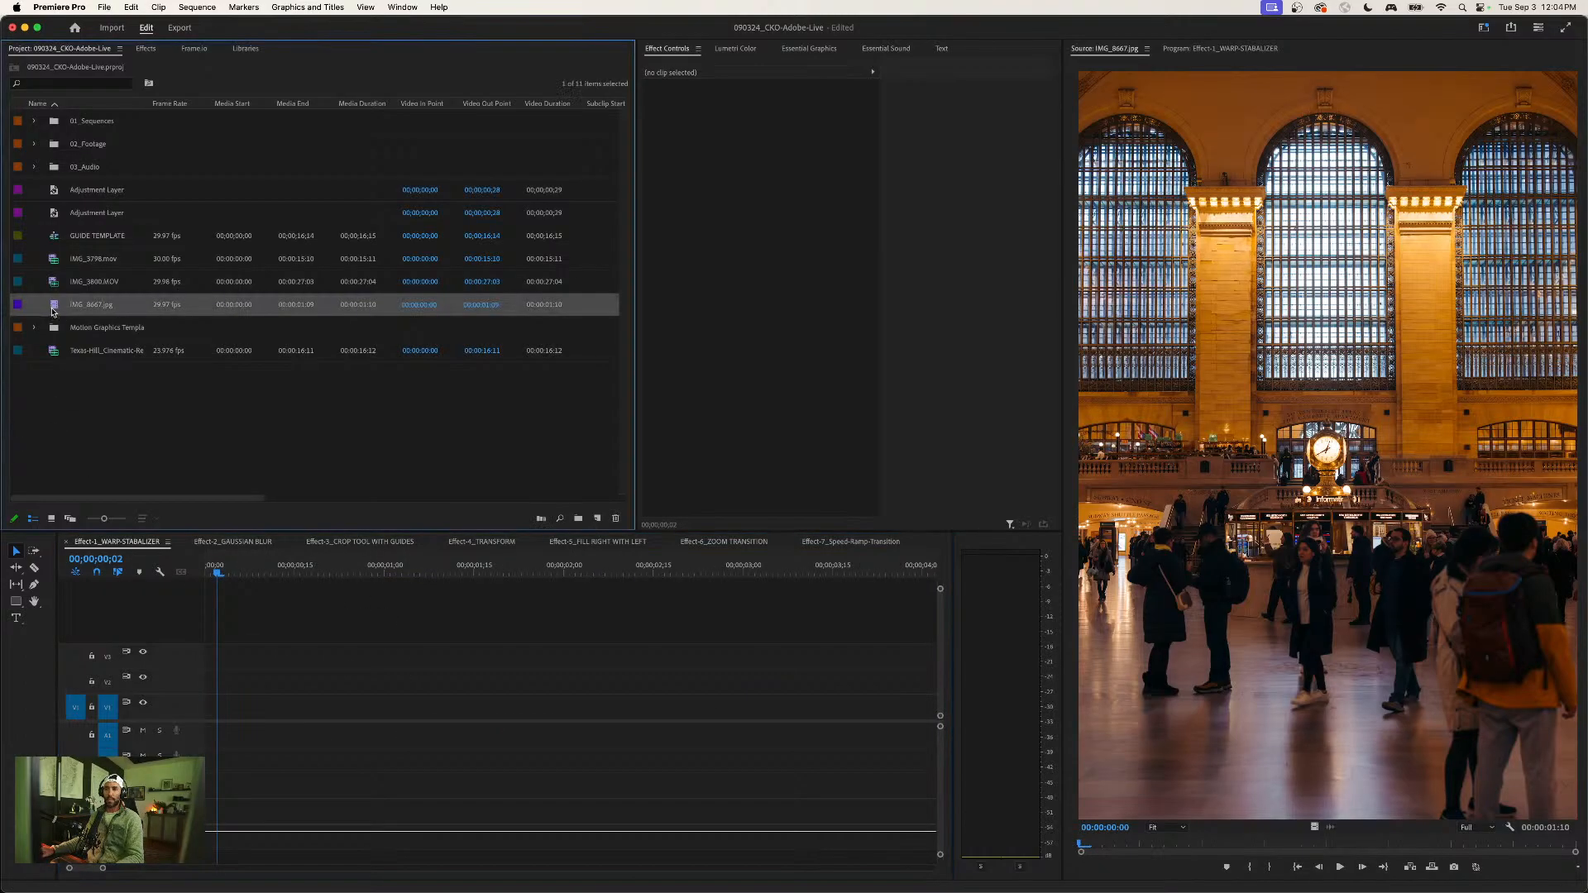
pyautogui.moveTo(335, 550); pyautogui.dragTo(217, 706)
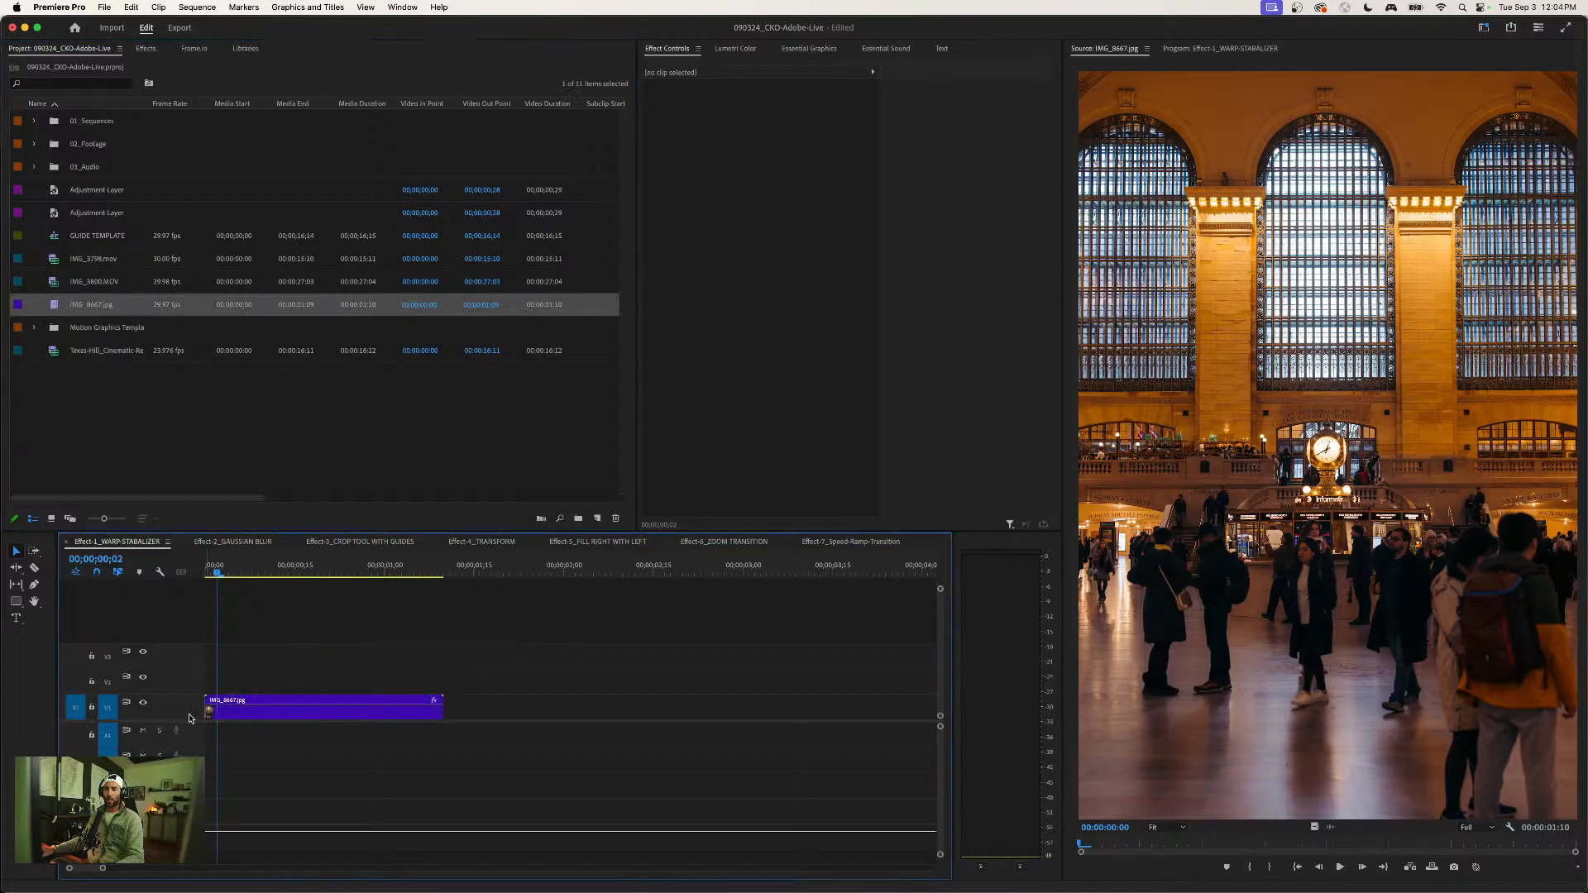
# - Set the scale of the IMG_8667.jpg clip on the timeline to 25.3
pyautogui.click(286, 711)
pyautogui.moveTo(224, 569)
pyautogui.mouseDown()
pyautogui.moveTo(364, 569)
pyautogui.moveTo(230, 569)
pyautogui.mouseUp()
pyautogui.click(769, 124)
pyautogui.write('25.3')
pyautogui.press('Return')
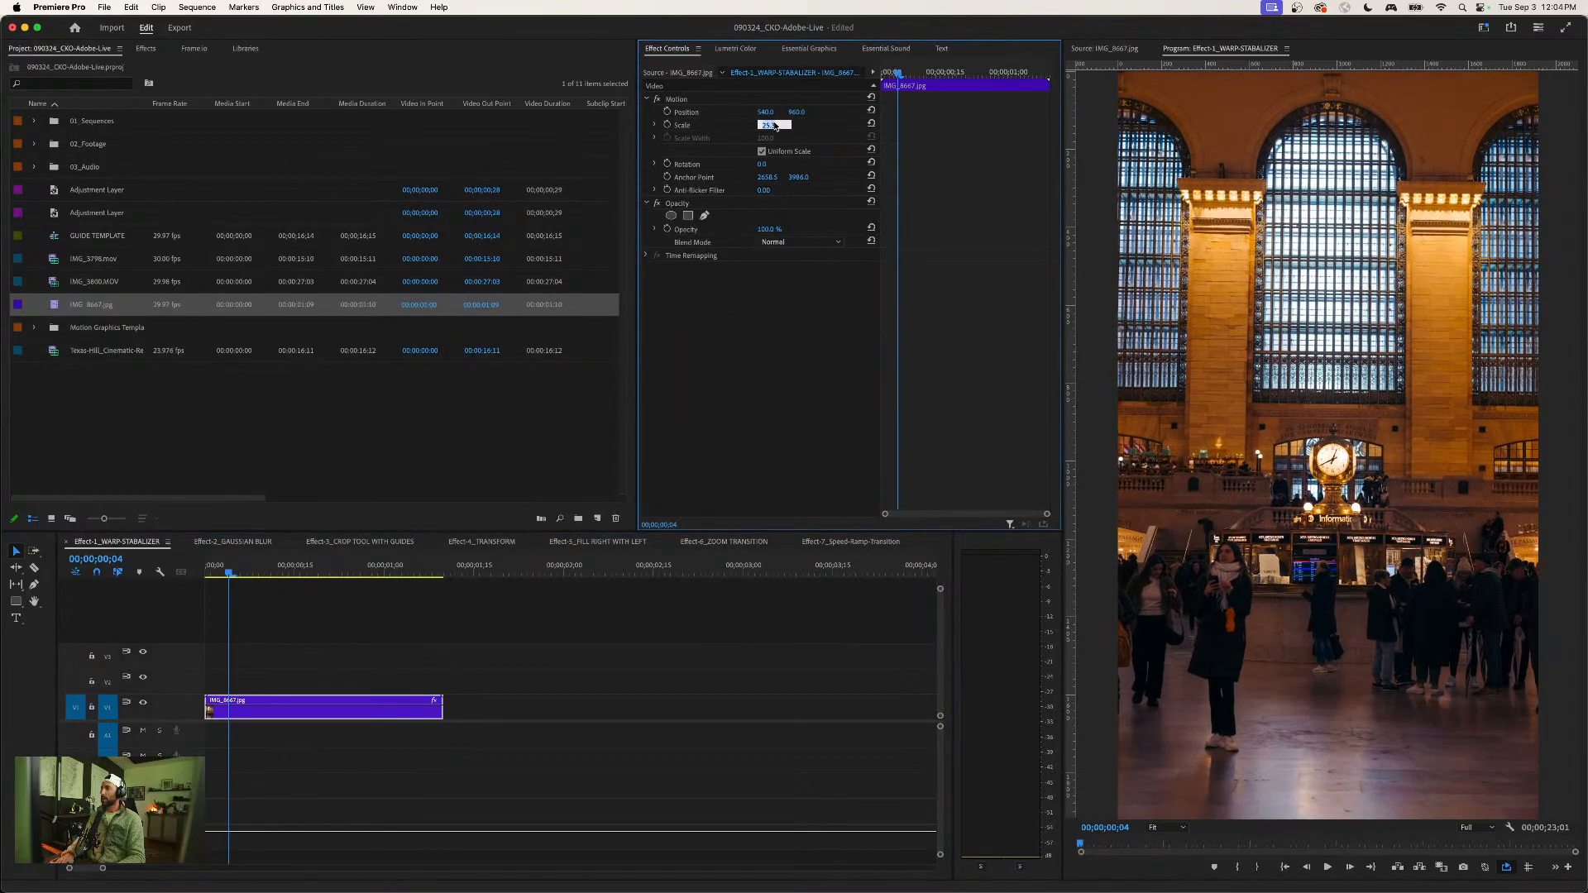
pyautogui.click(379, 608)
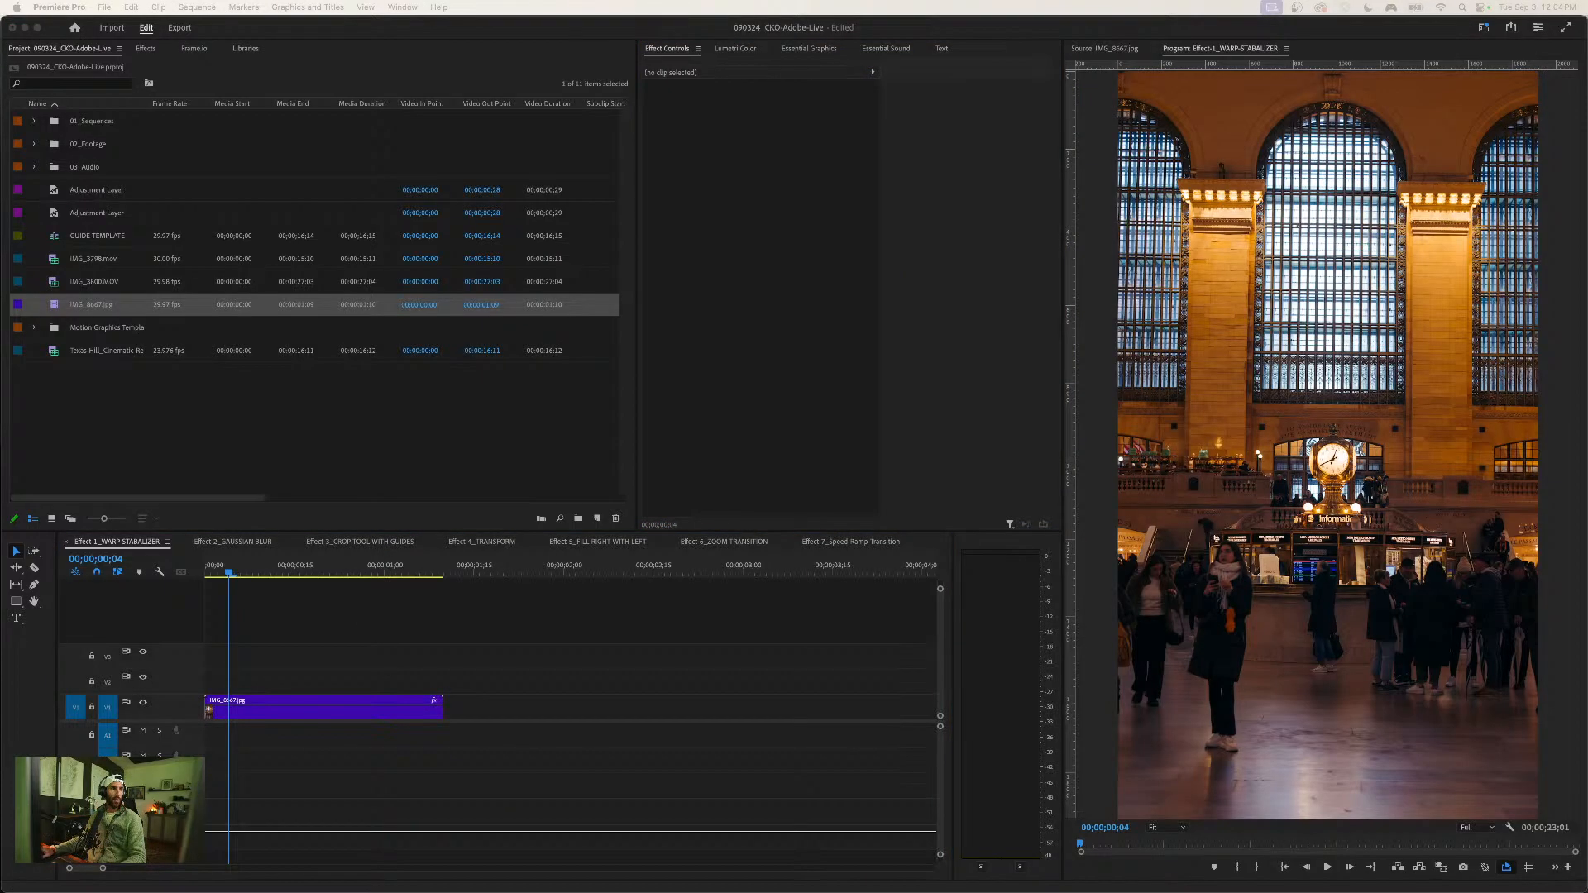
pyautogui.click(507, 607)
# - Render the unstabilized clip, play it from the beginning, and bring the playhead back to the start
pyautogui.click(296, 716)
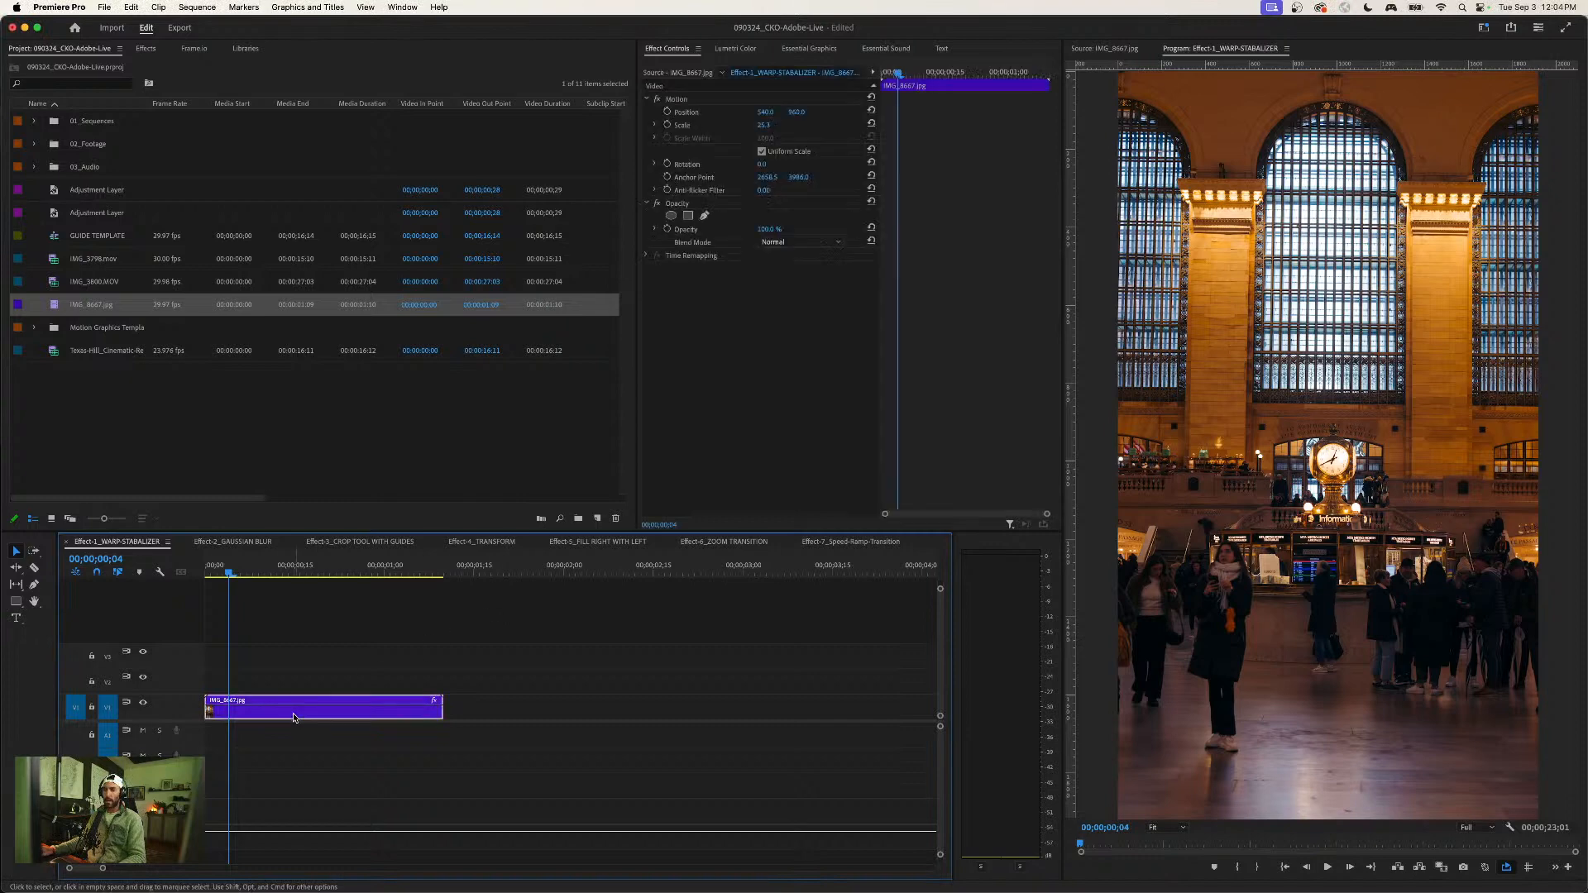
pyautogui.click(304, 654)
pyautogui.click(279, 712)
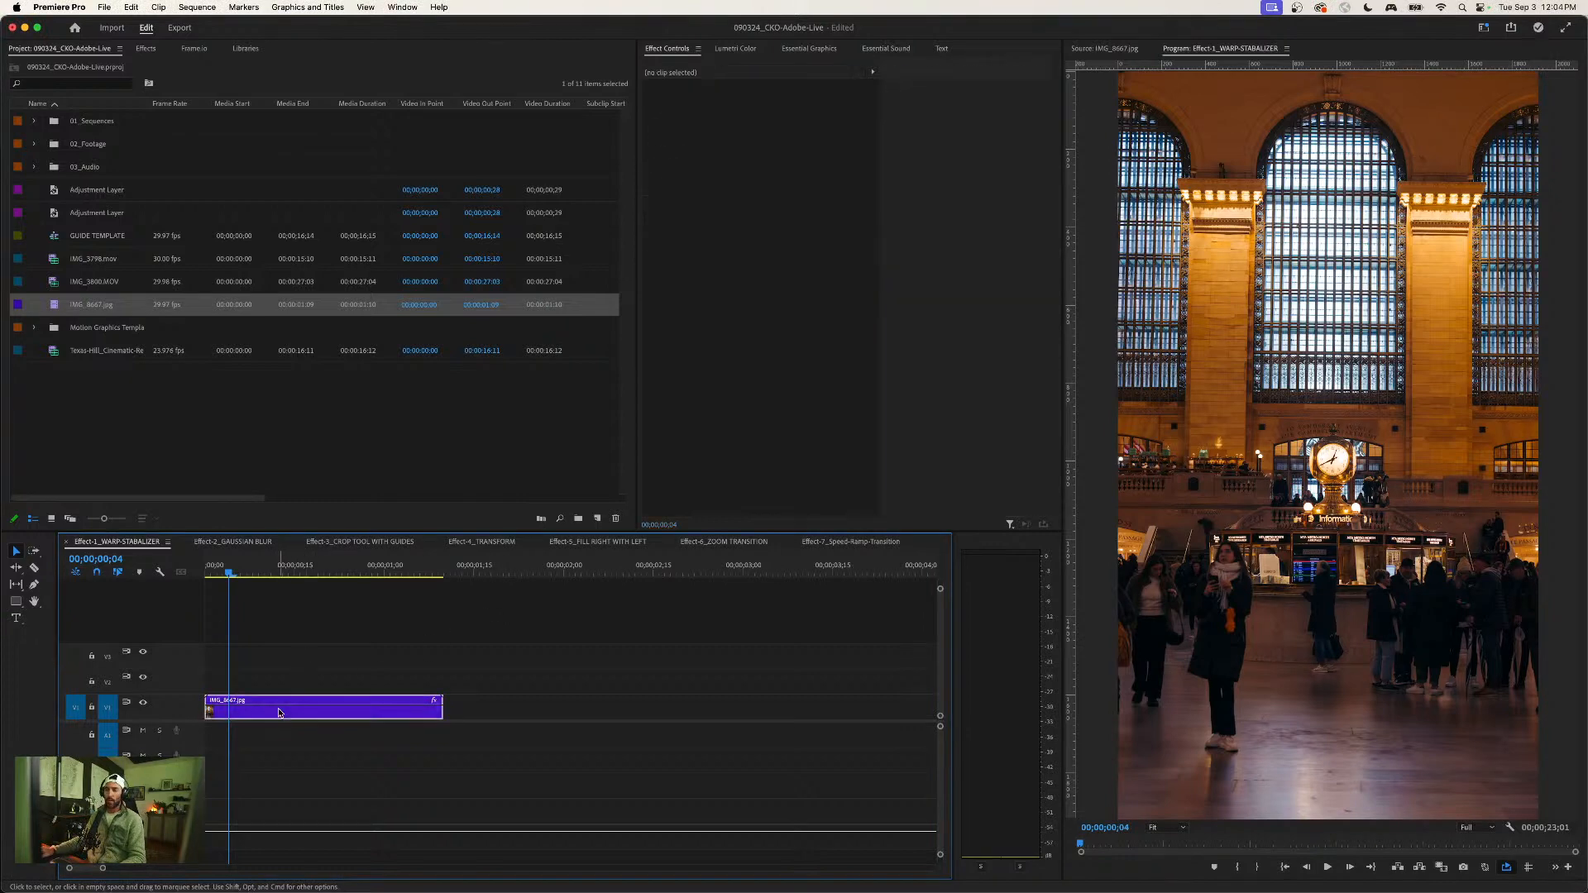
pyautogui.moveTo(228, 572); pyautogui.dragTo(169, 573)
pyautogui.press('Return')
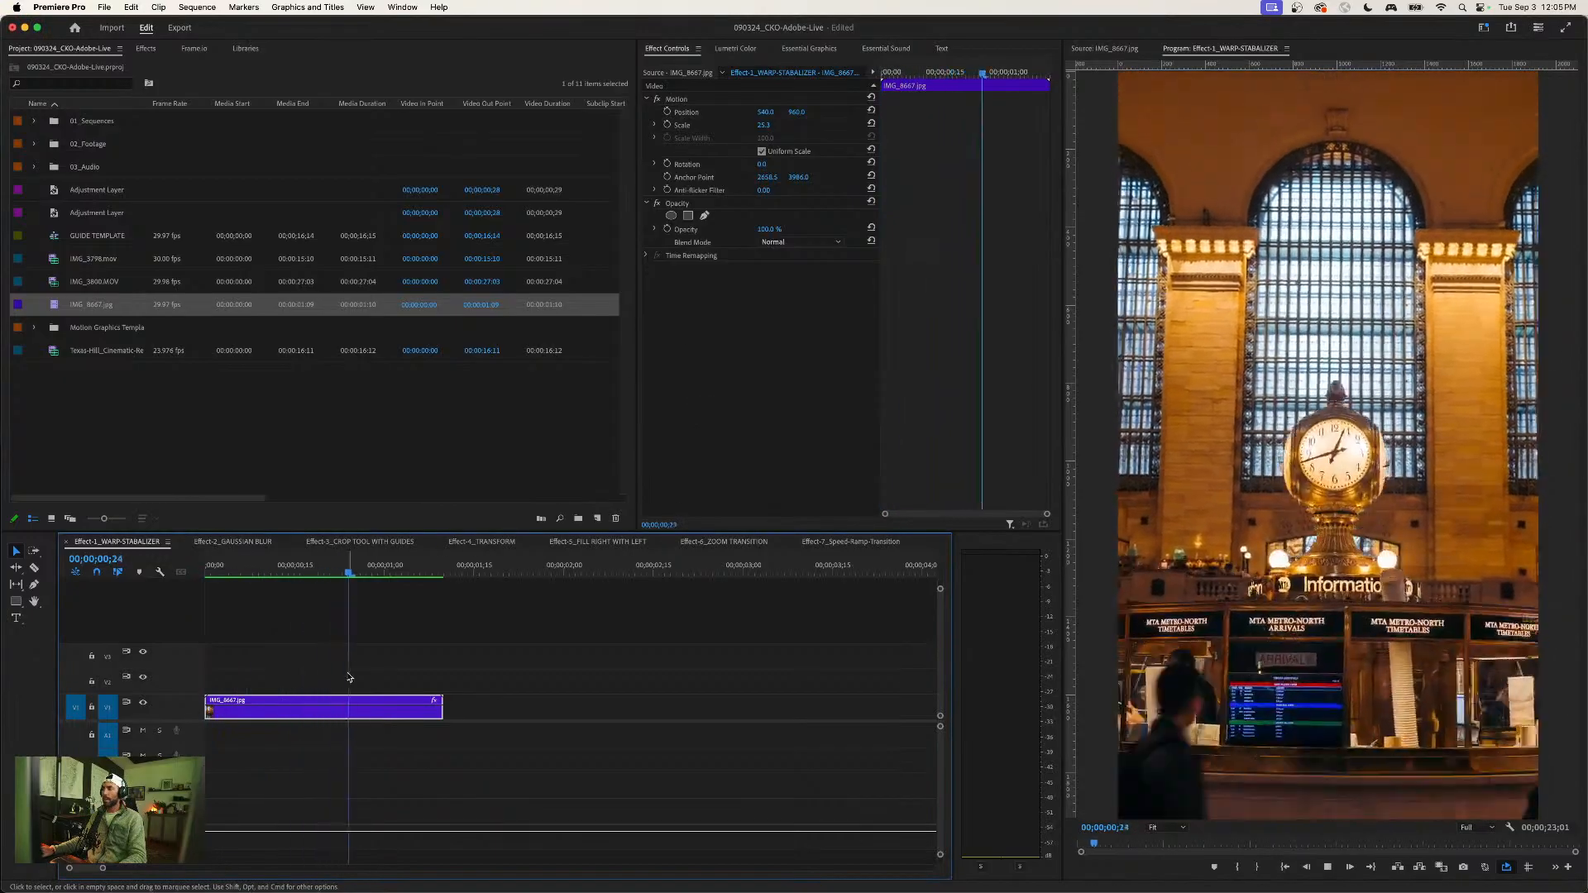
pyautogui.click(229, 571)
pyautogui.moveTo(230, 570); pyautogui.dragTo(201, 573)
pyautogui.click(273, 620)
pyautogui.click(279, 712)
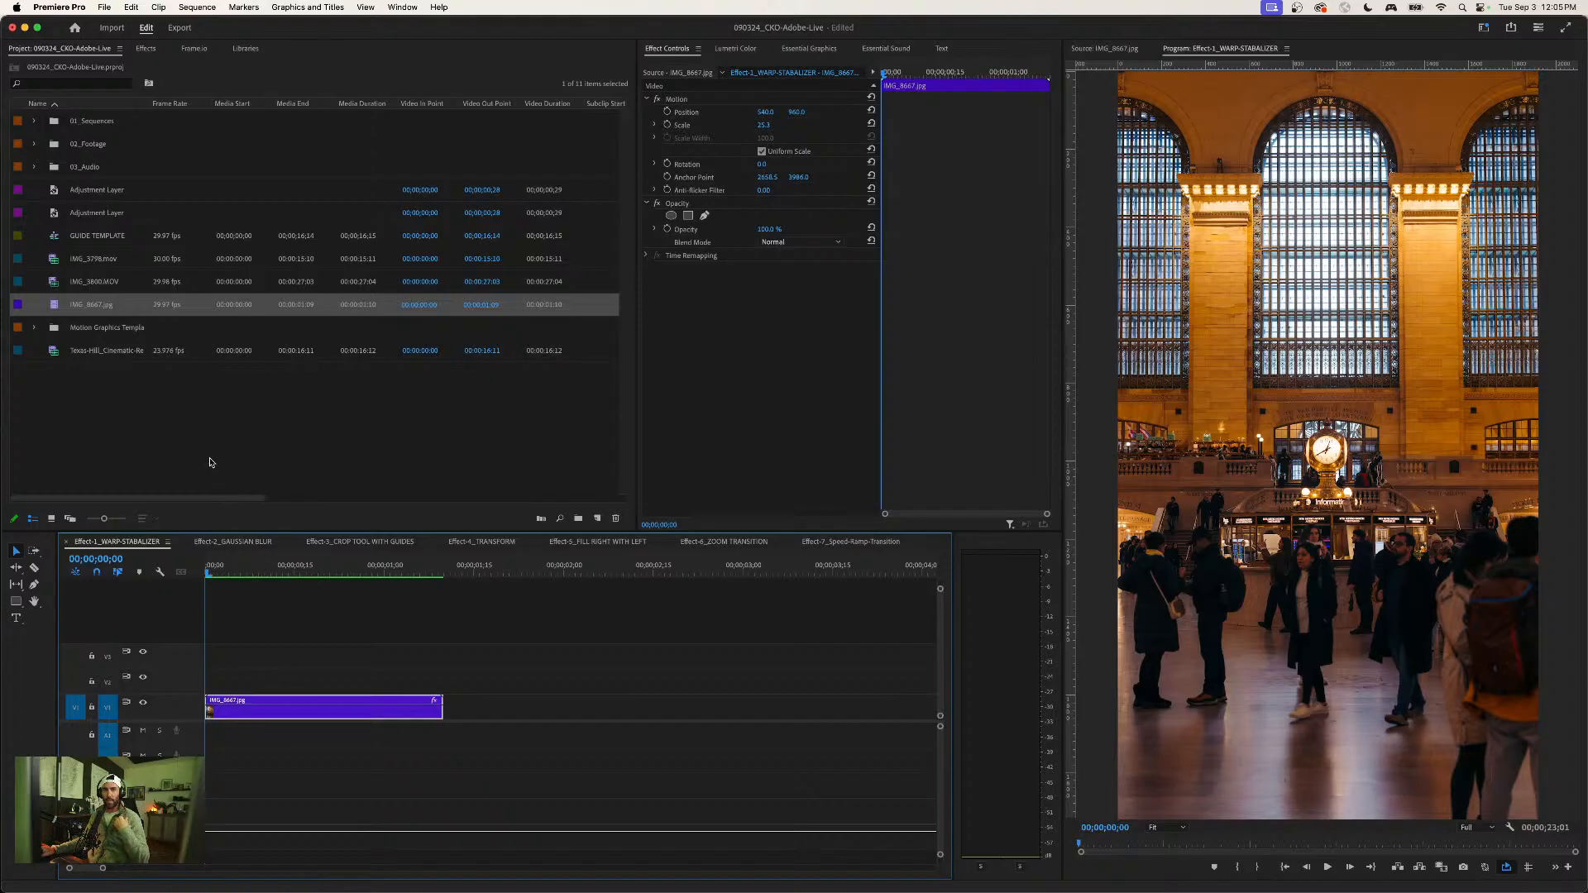
# - Set the speed of the IMG_8667.jpg clip to 150%
pyautogui.click(267, 624)
pyautogui.click(257, 712)
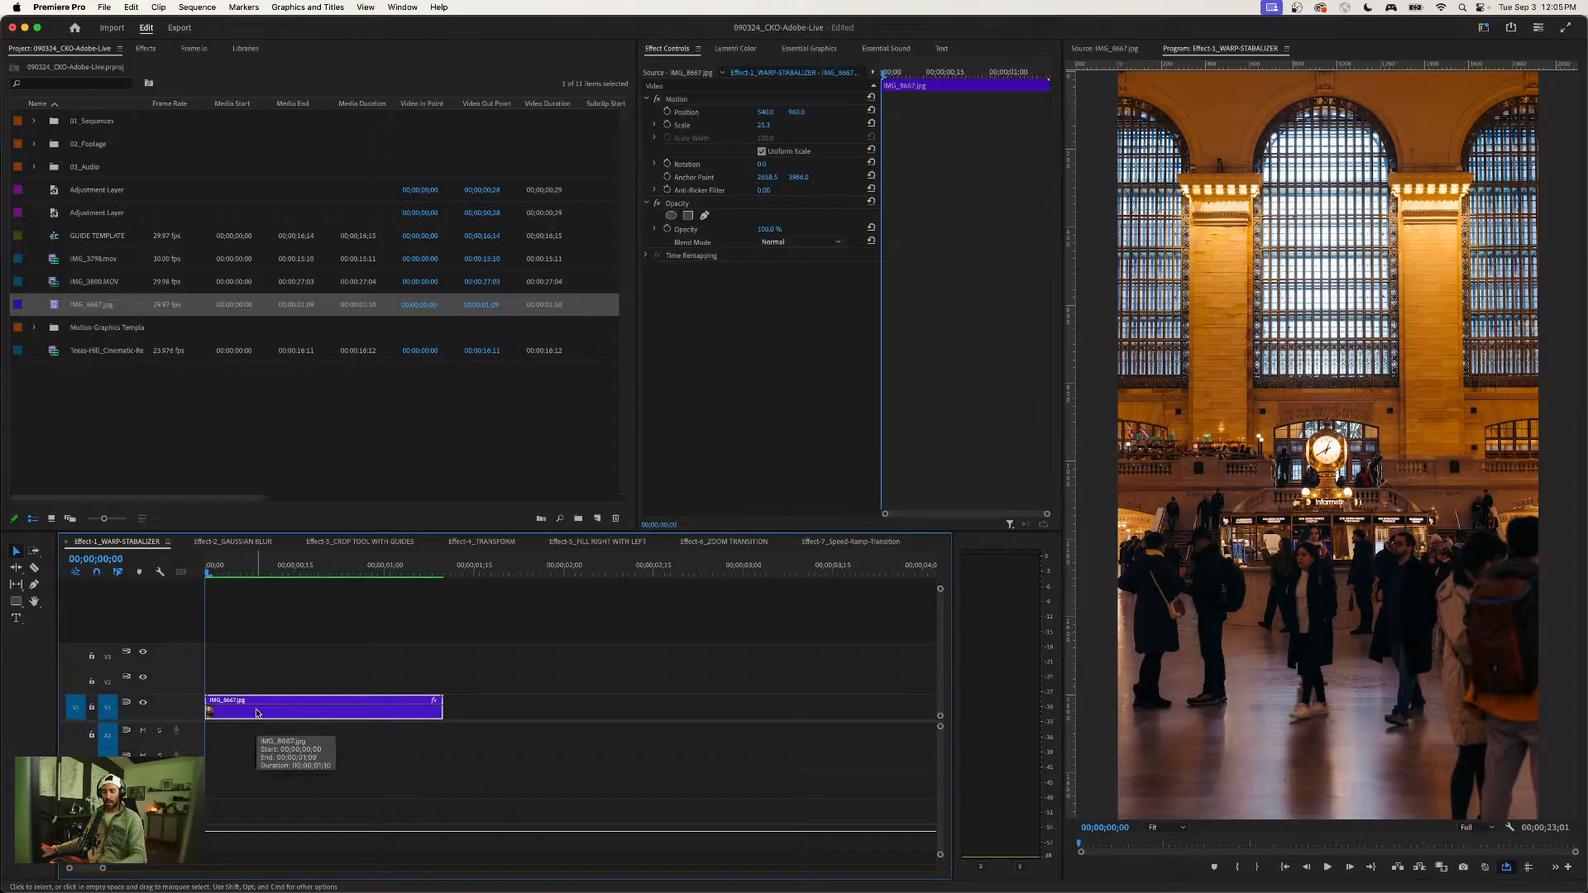
pyautogui.press('super+r')
pyautogui.write('150')
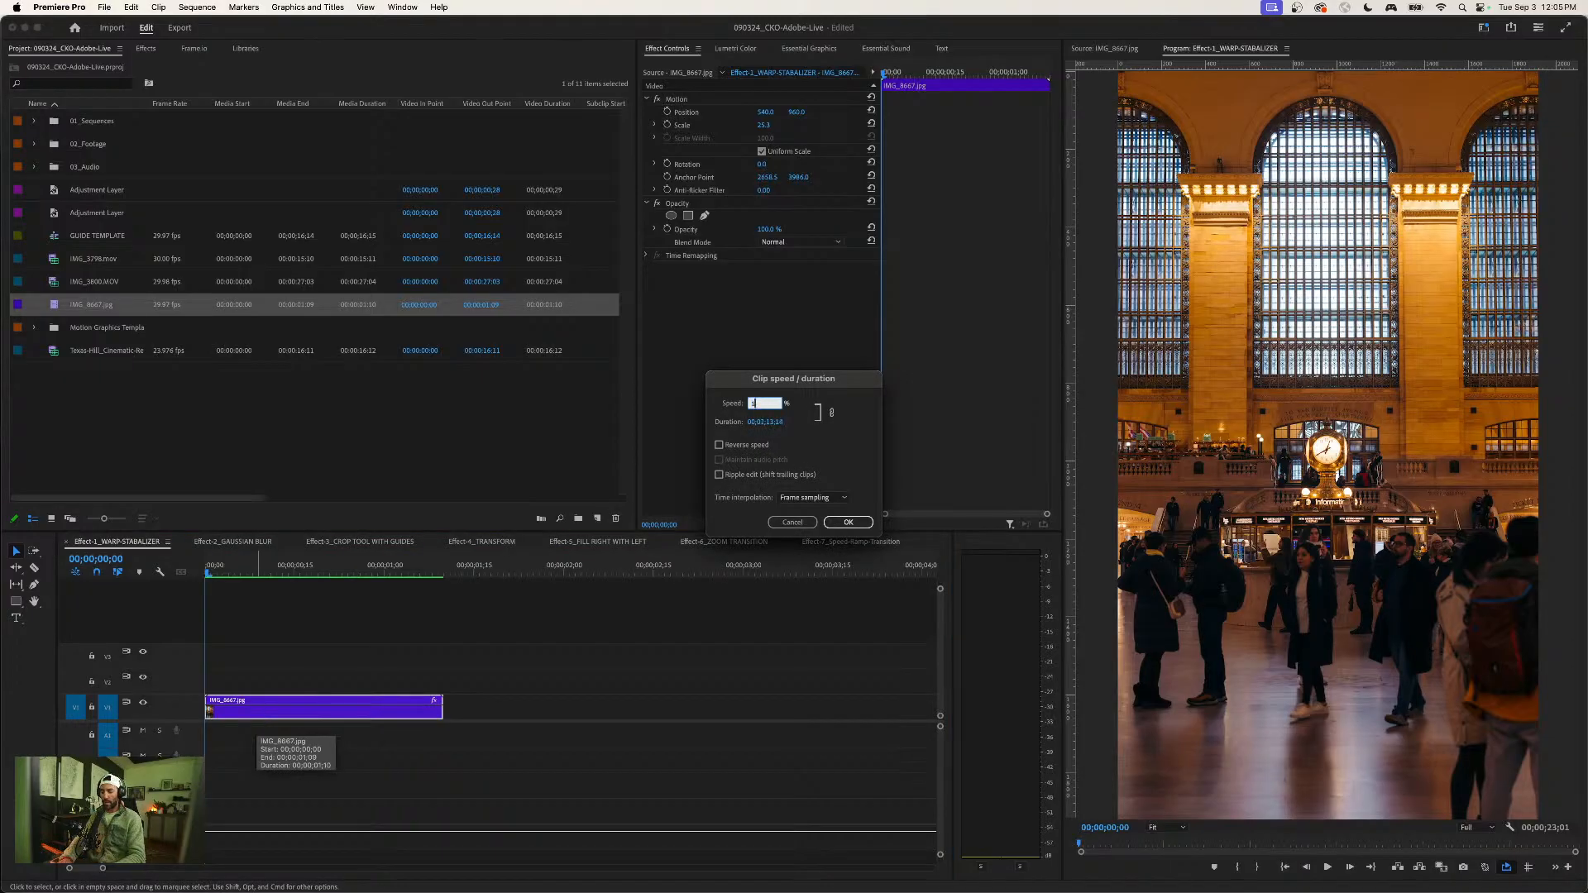
pyautogui.press('Return')
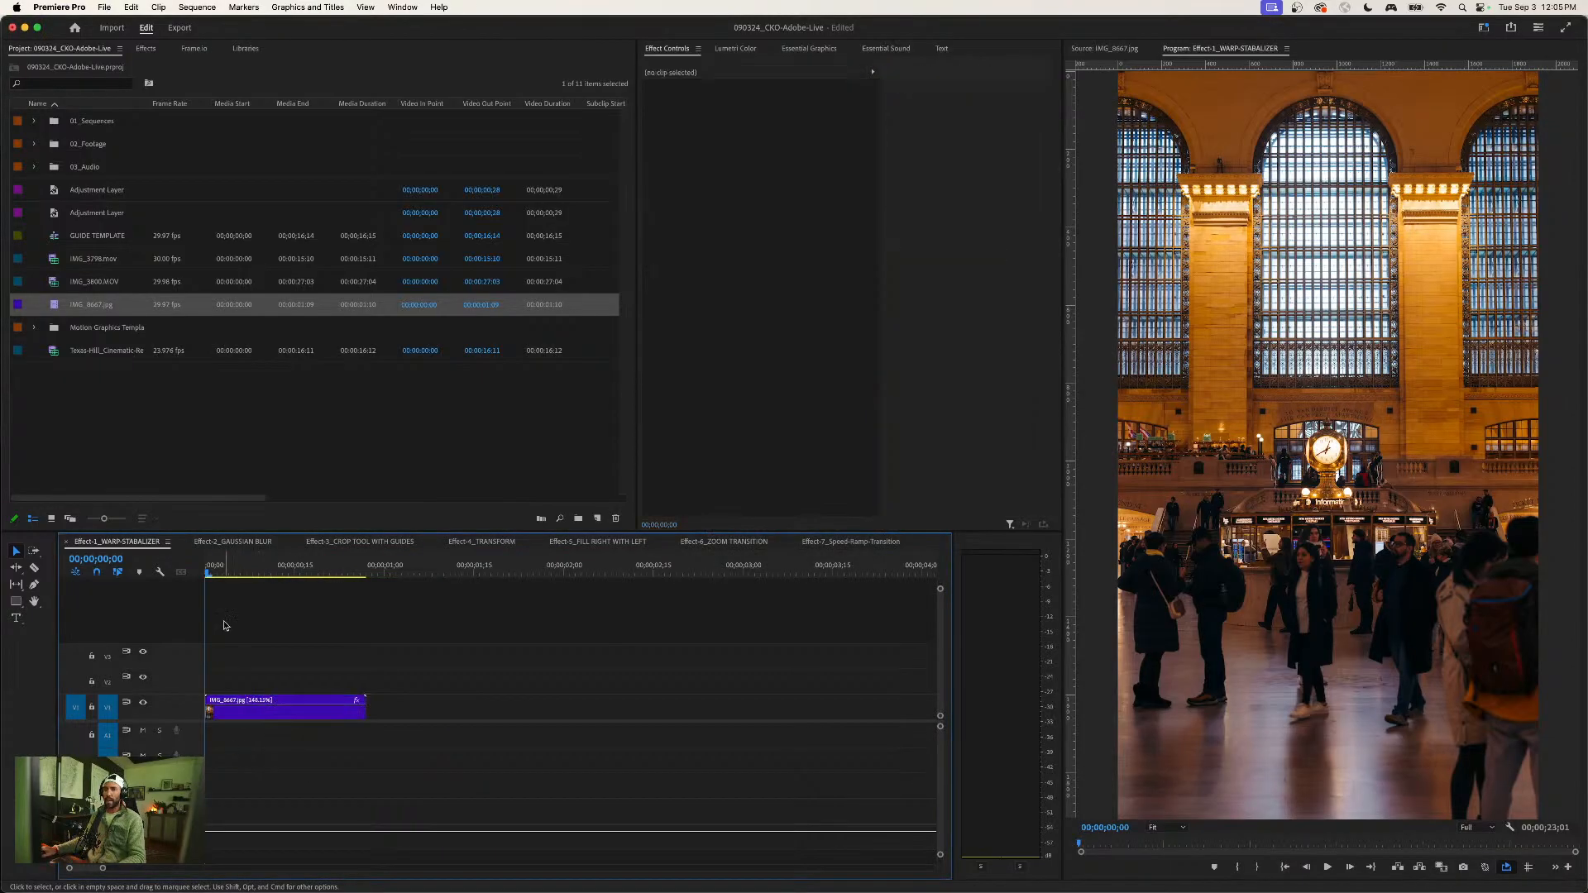
# - Search the effects for "warp", apply Warp Stabilizer to the sped-up IMG_8667.jpg clip, and dismiss the resulting notification
pyautogui.click(146, 50)
pyautogui.click(44, 67)
pyautogui.write('war')
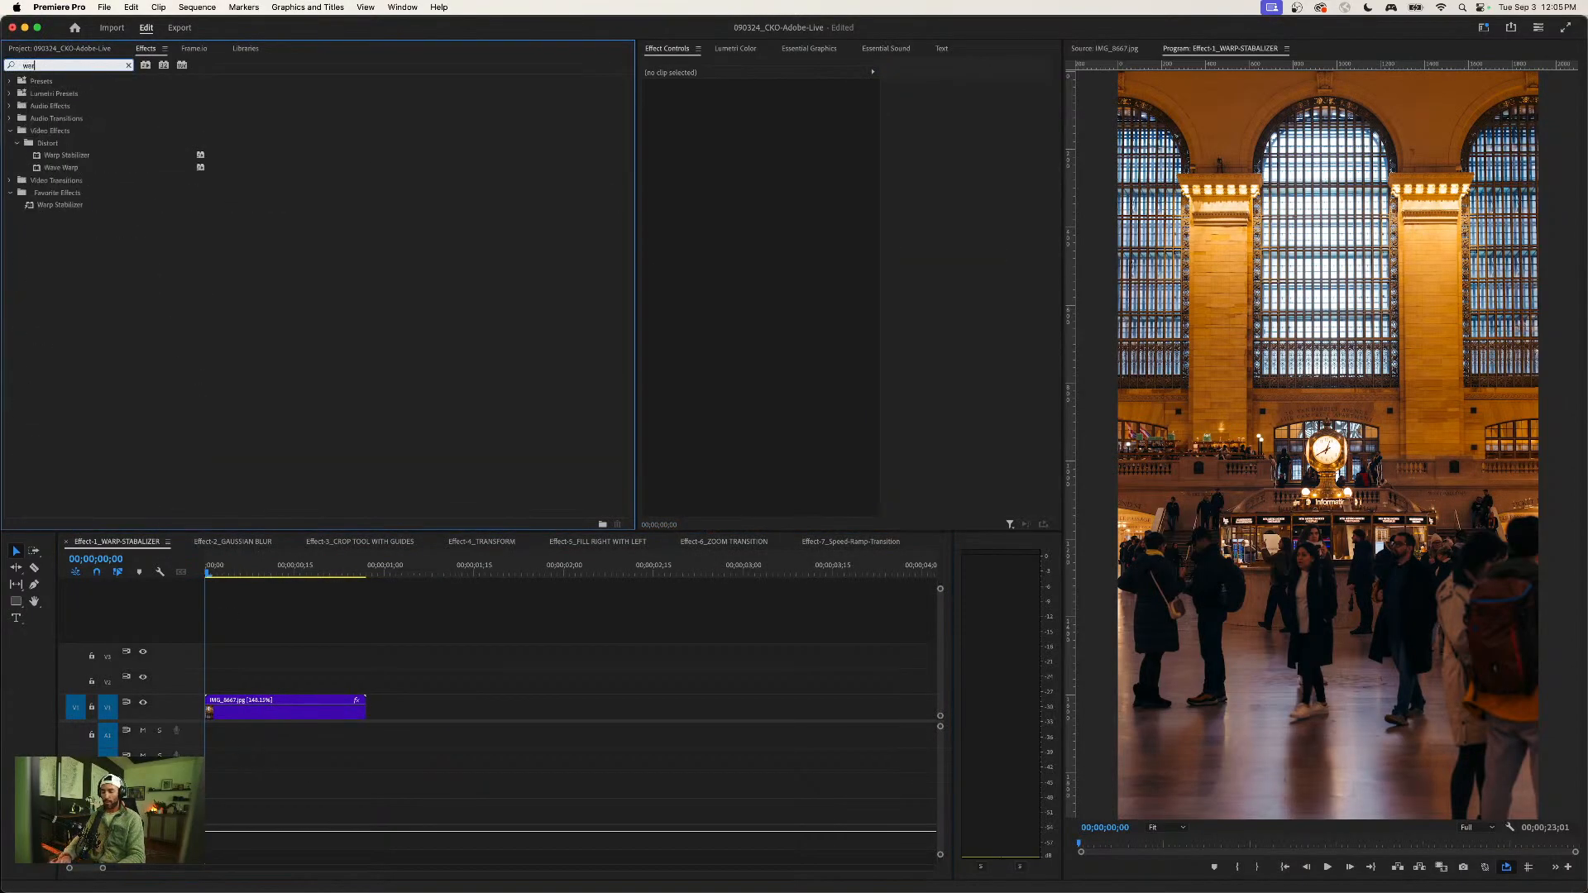
pyautogui.write('p')
pyautogui.moveTo(55, 158); pyautogui.dragTo(326, 710)
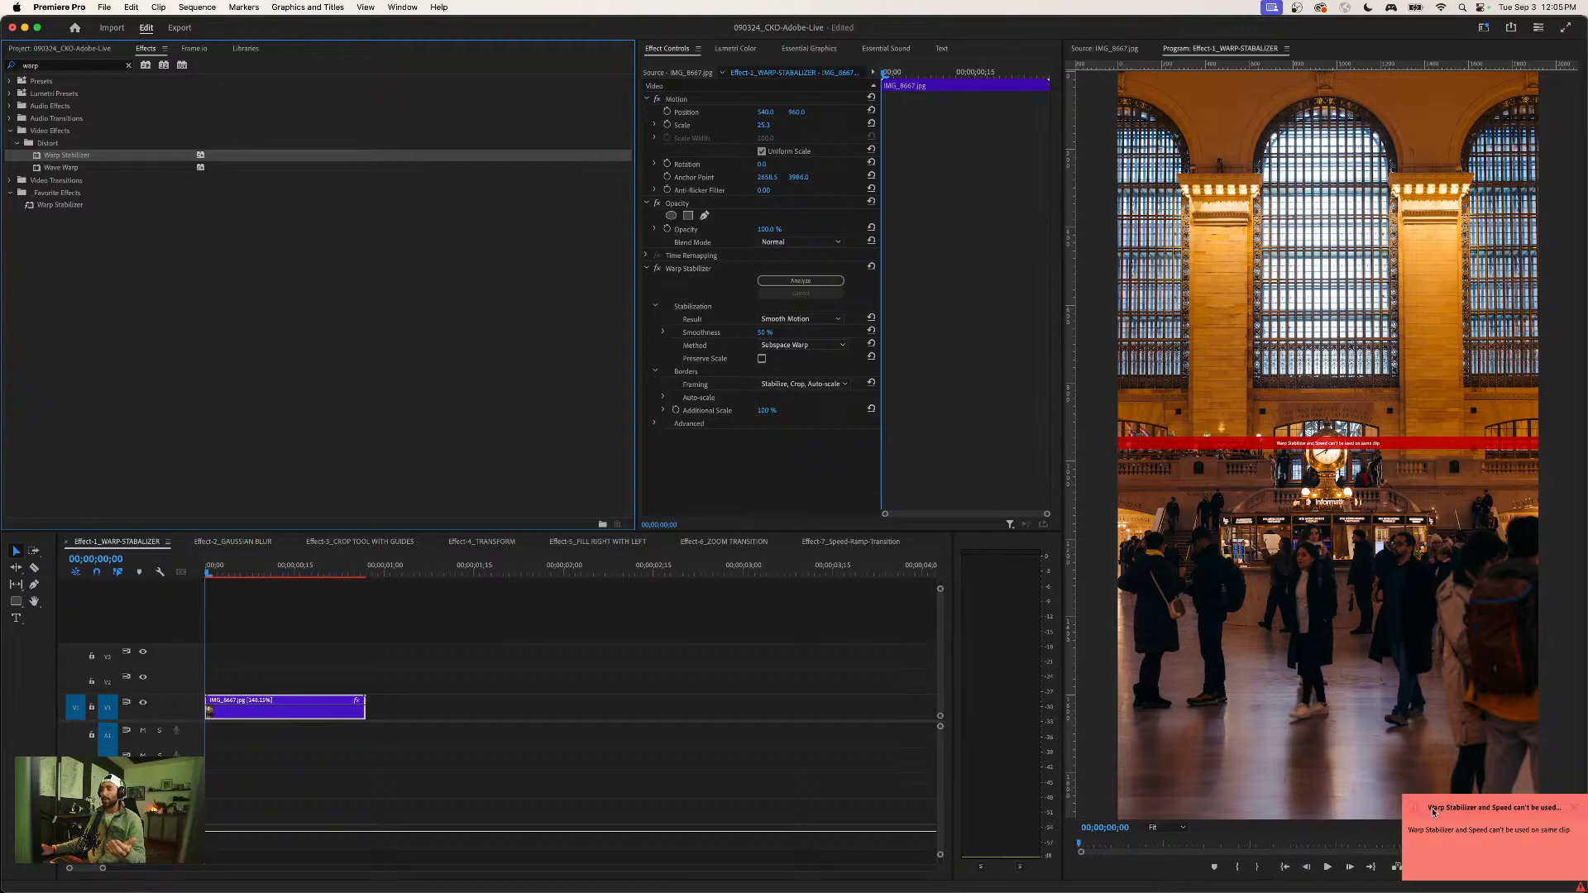
pyautogui.click(1564, 809)
pyautogui.click(325, 722)
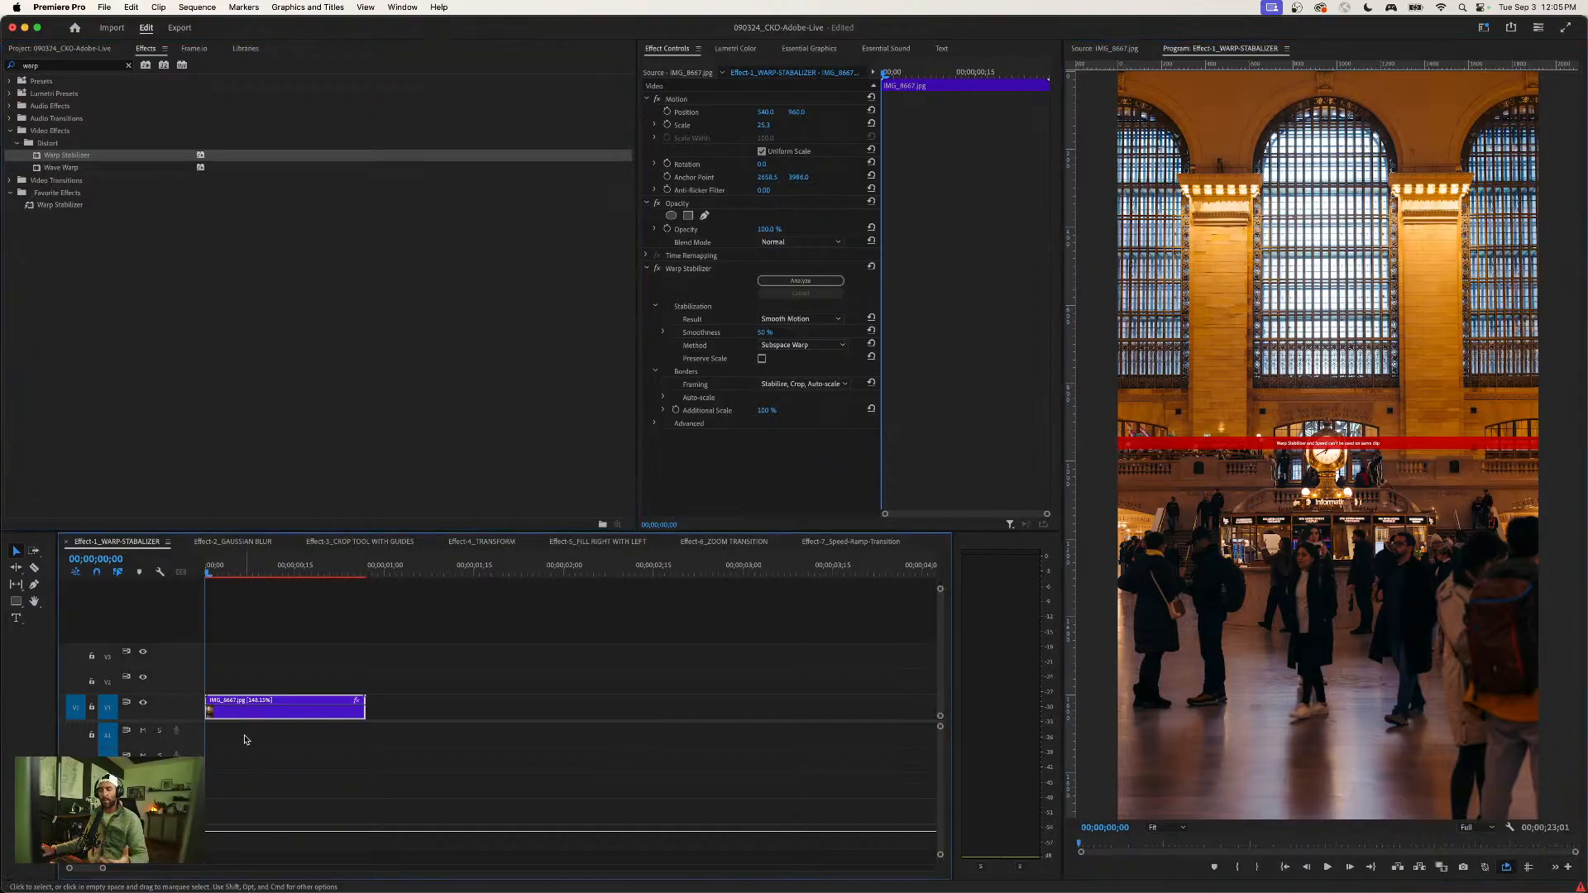
# - Clear the effects search and delete Warp Stabilizer from the IMG_8667.jpg clip
pyautogui.click(129, 65)
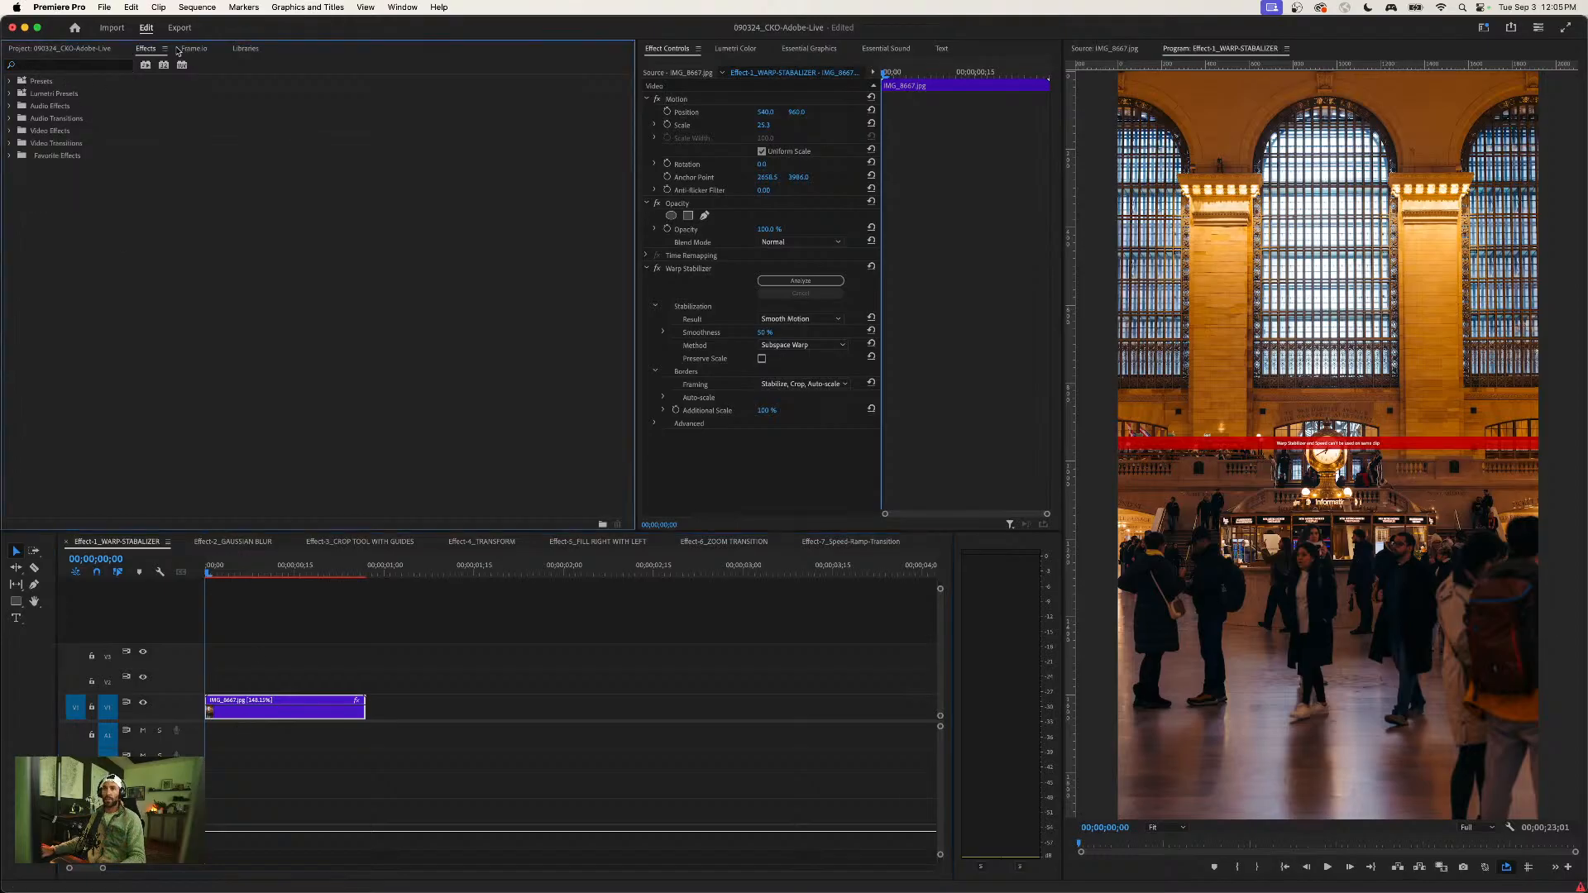
pyautogui.click(730, 269)
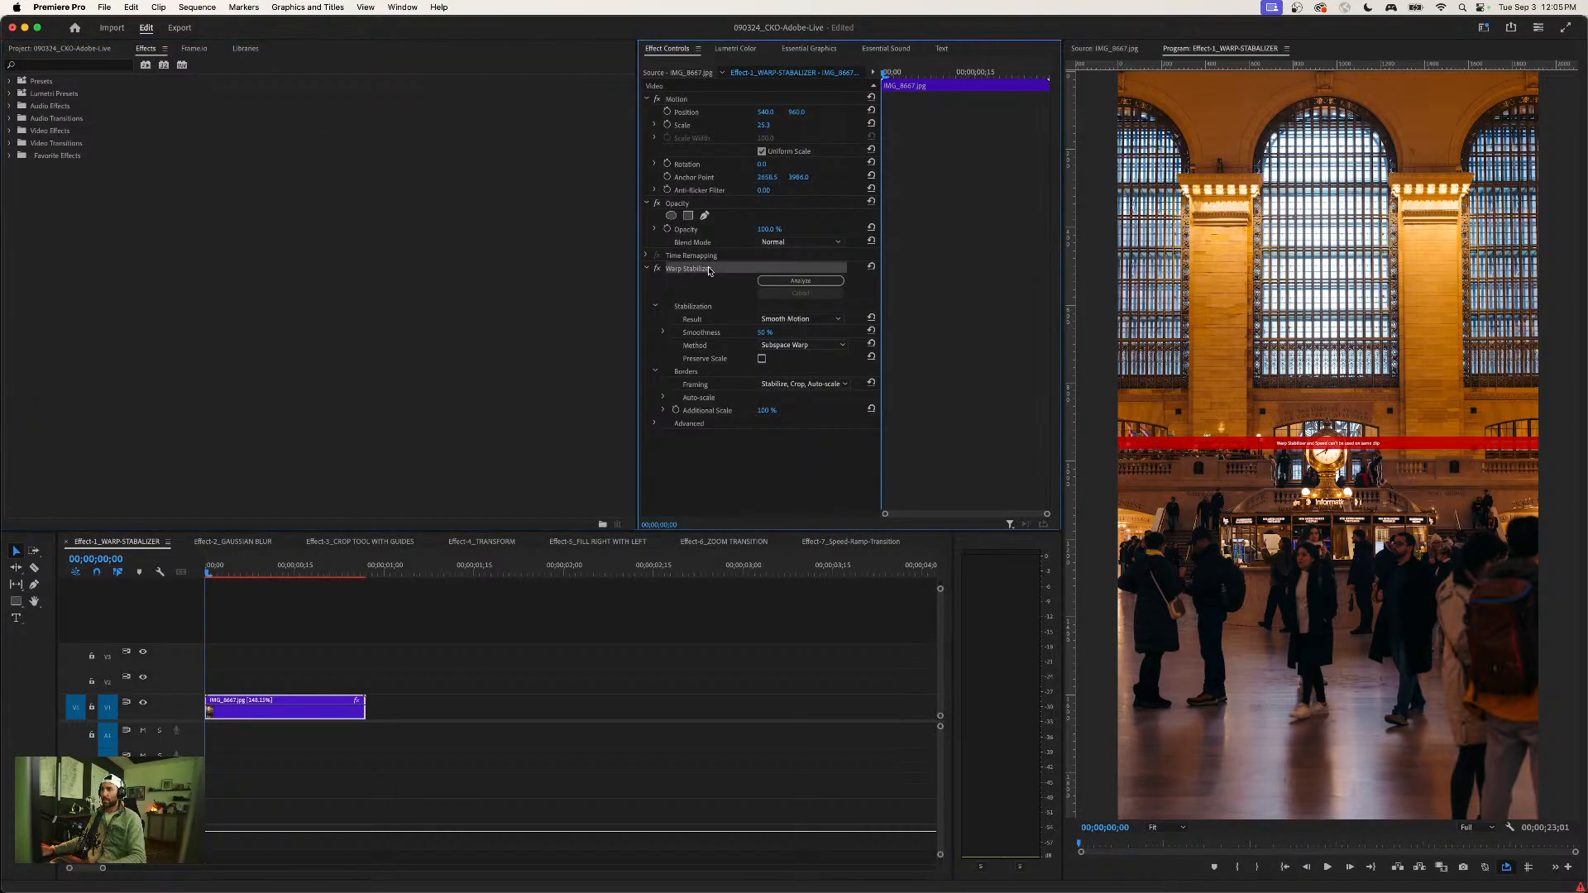
pyautogui.press('Delete')
# - Set the speed of the IMG_8667.jpg clip back to 100%
pyautogui.press('super+r')
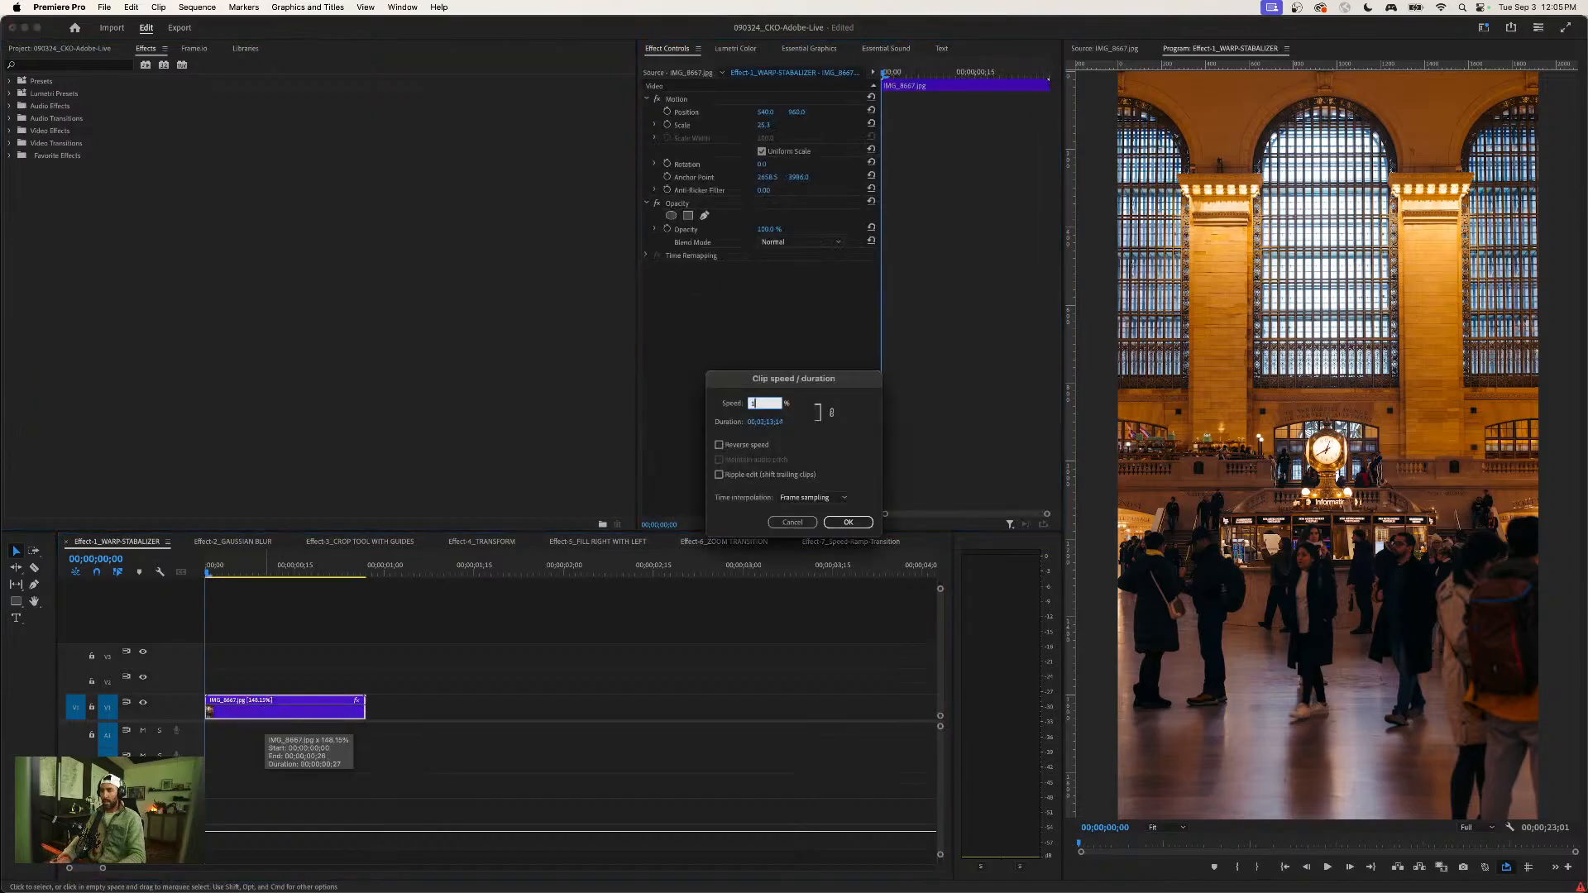
pyautogui.write('100')
pyautogui.press('Return')
pyautogui.click(284, 668)
pyautogui.click(278, 705)
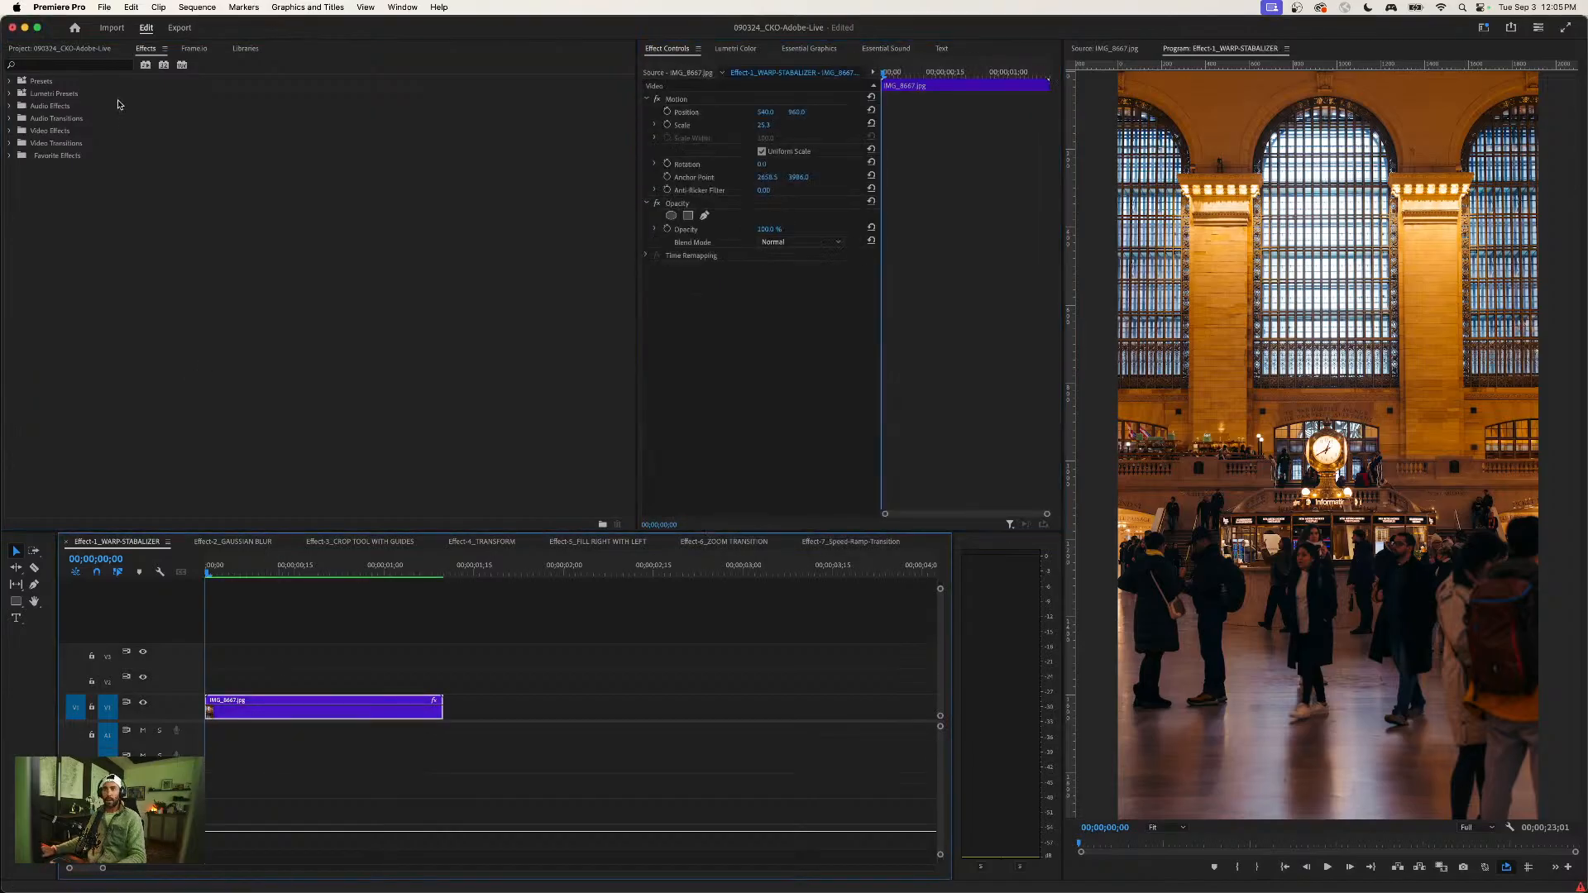
pyautogui.click(73, 213)
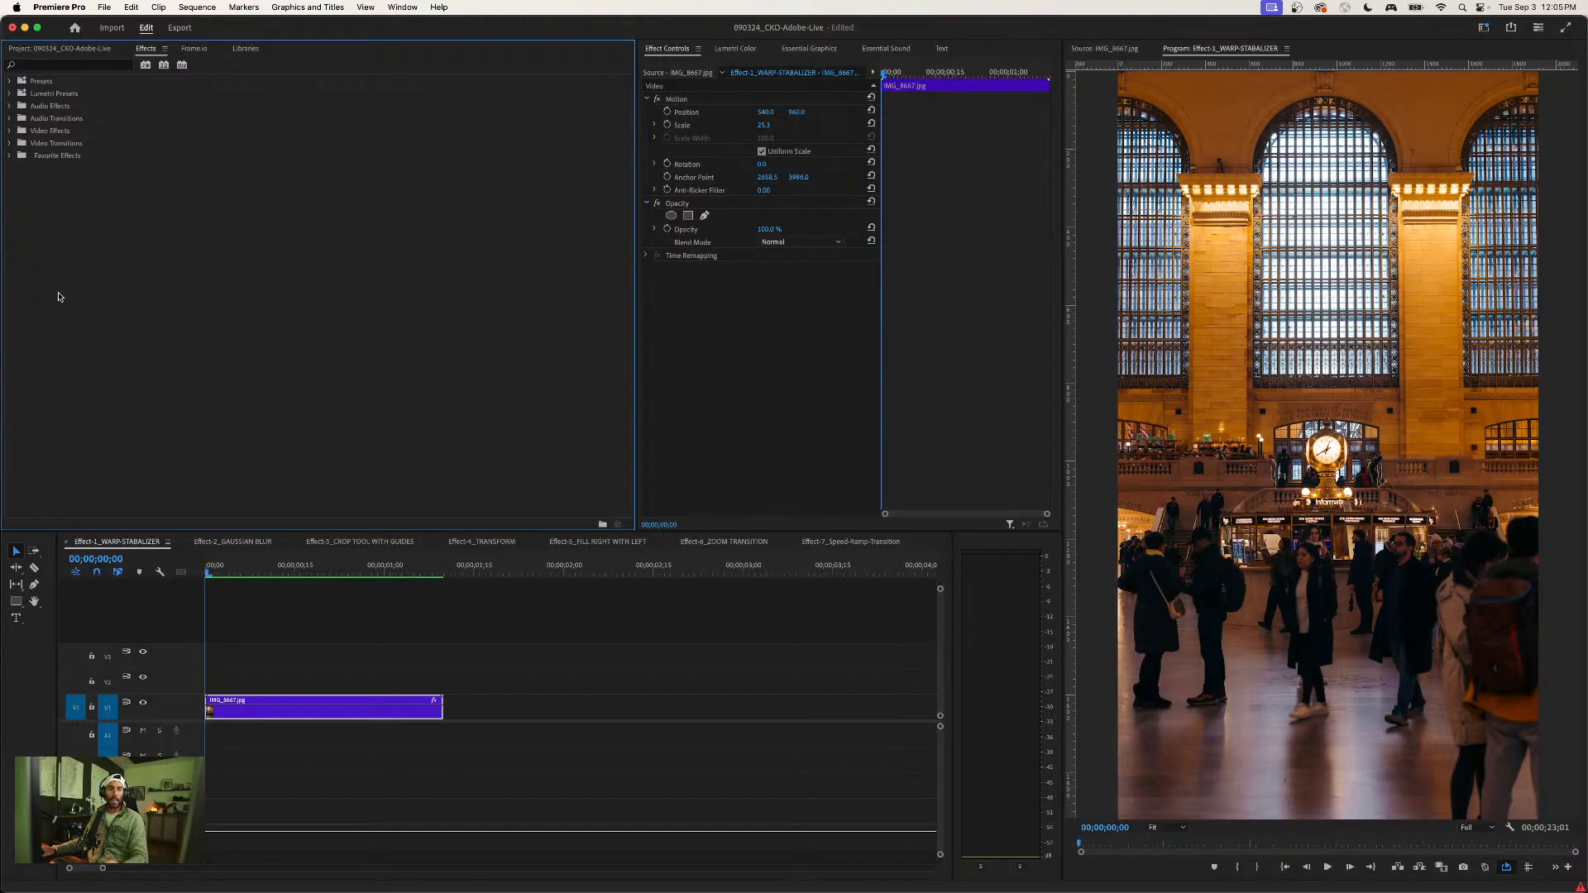
pyautogui.click(290, 667)
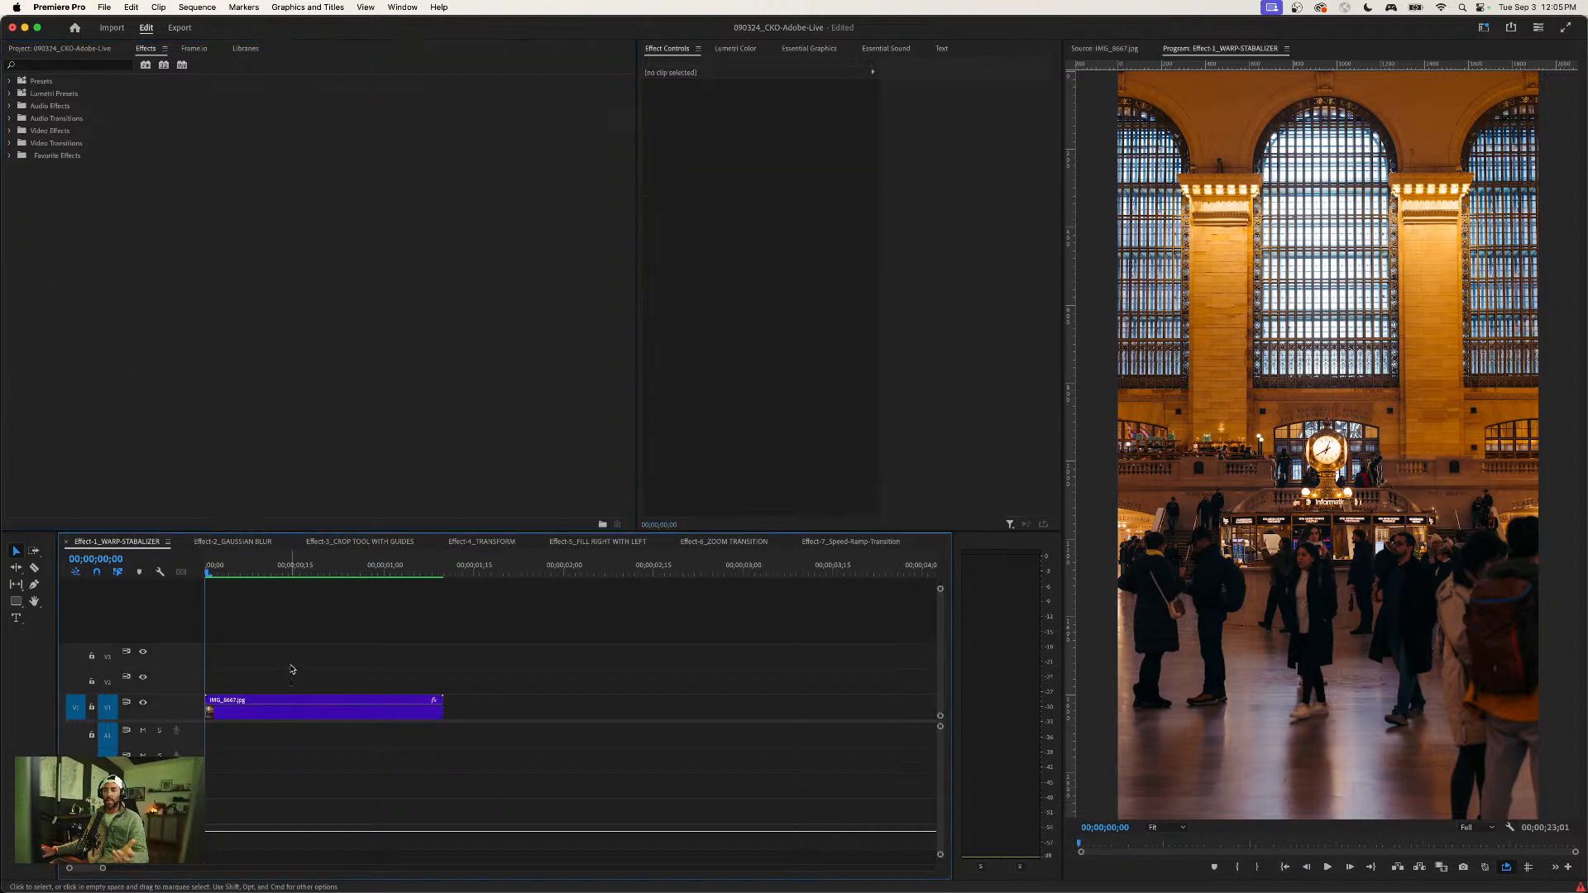
pyautogui.rightClick(275, 715)
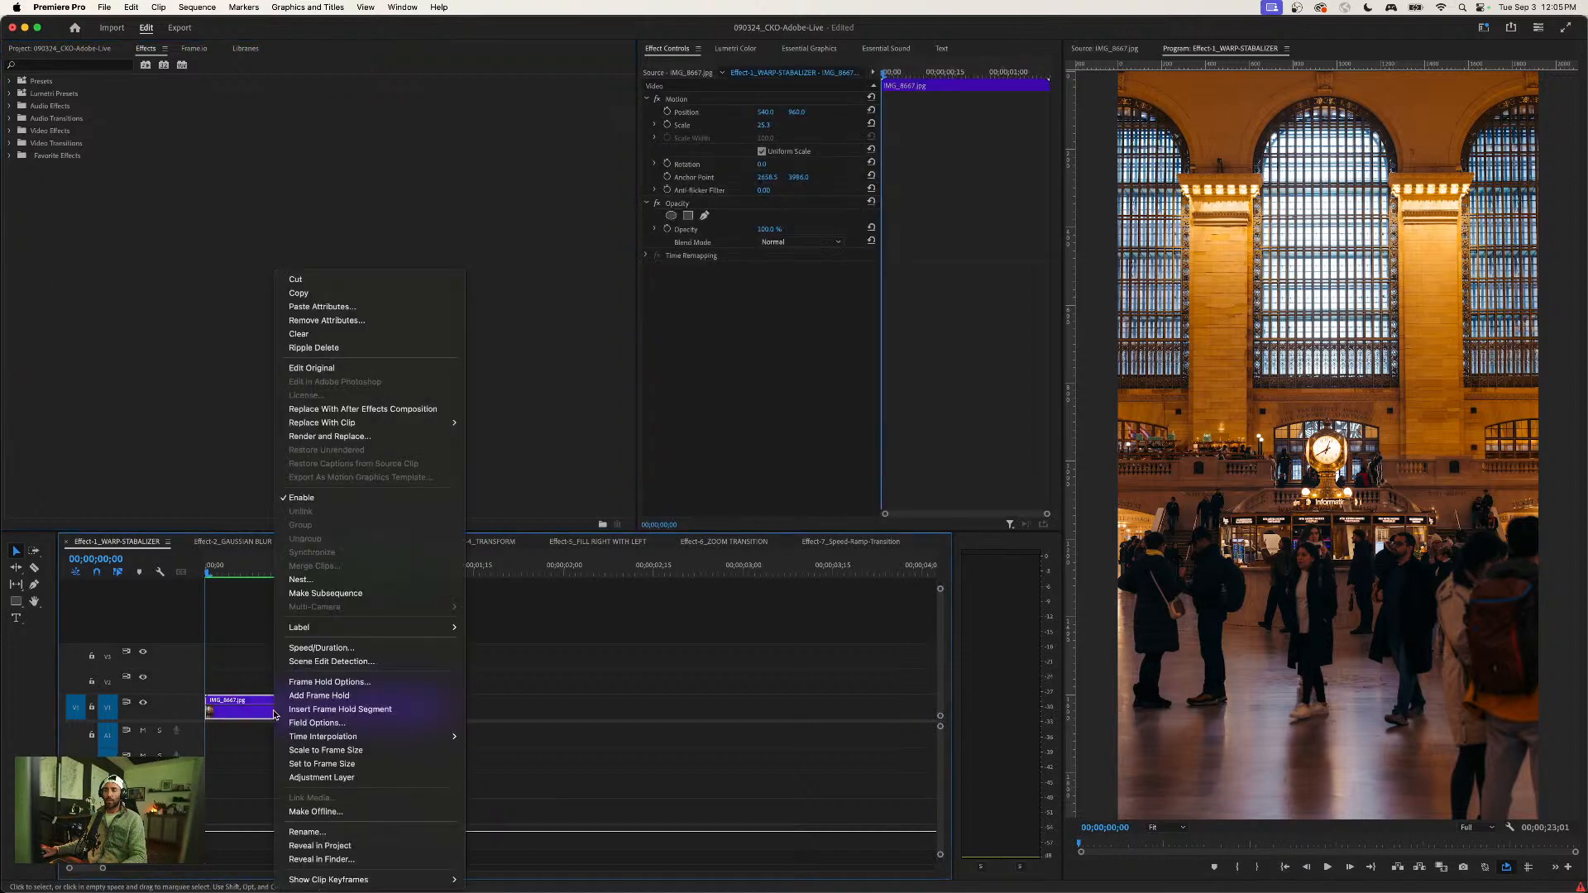
pyautogui.click(322, 648)
pyautogui.click(788, 521)
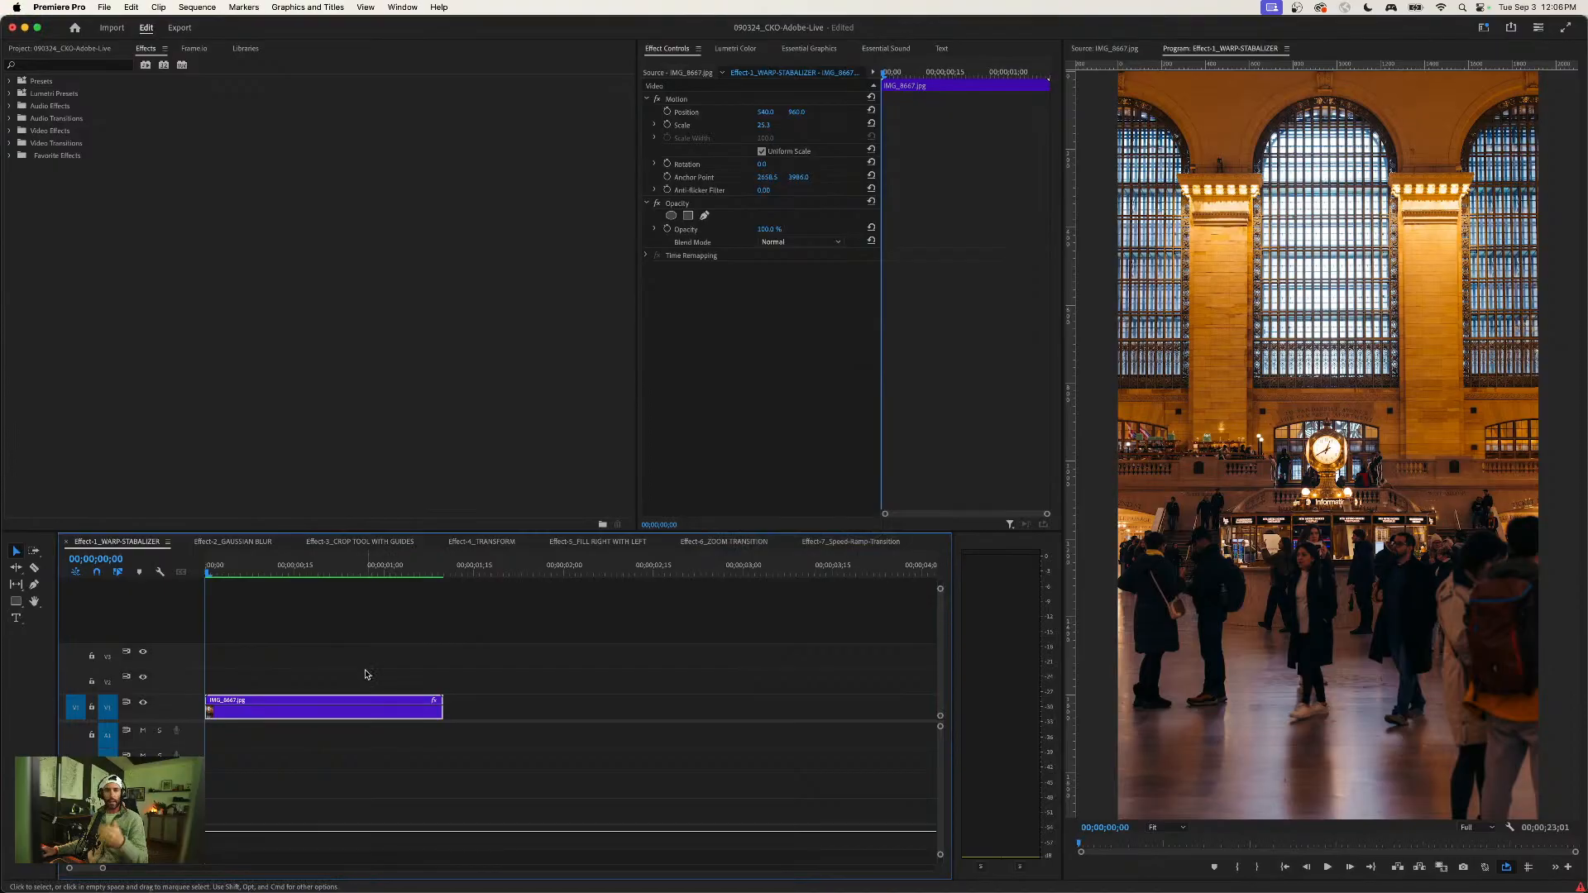
pyautogui.click(365, 668)
pyautogui.click(317, 709)
pyautogui.press('super+r')
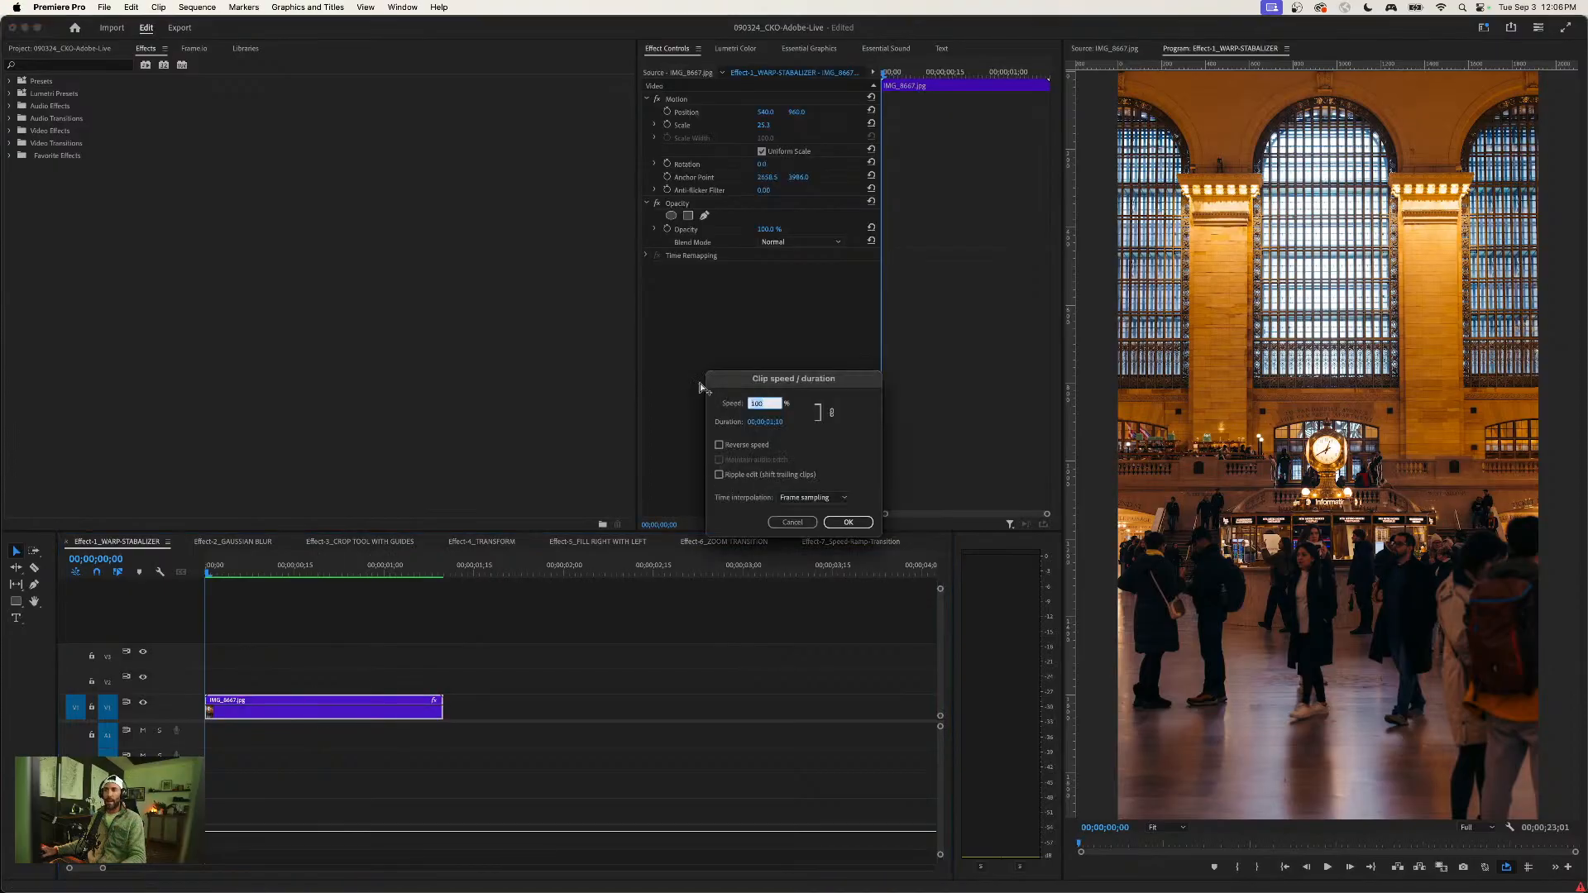
pyautogui.click(787, 522)
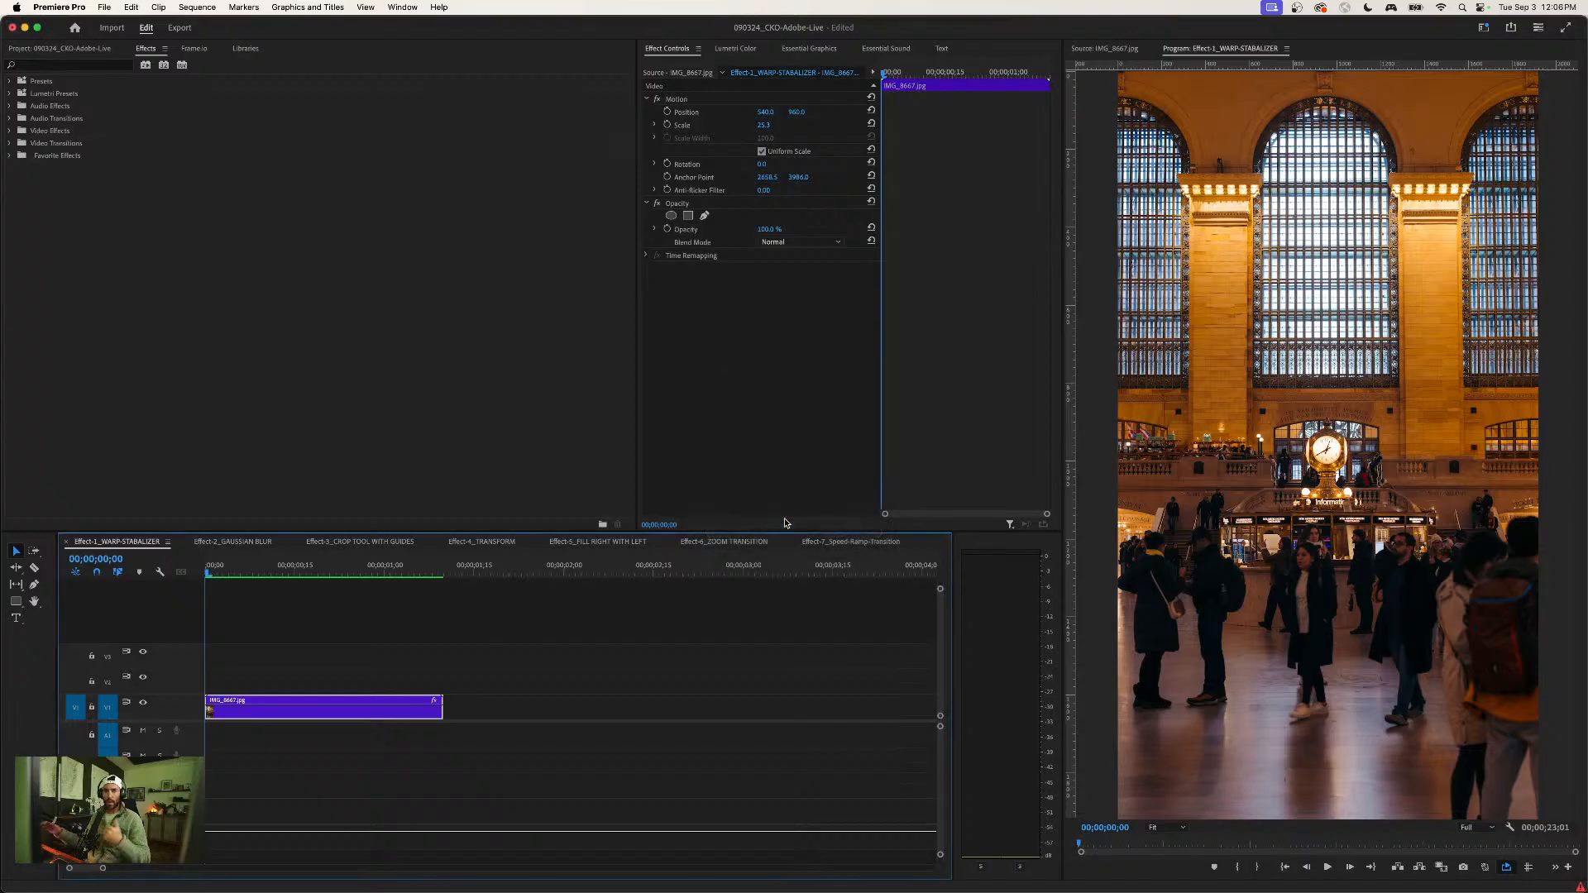
# - Look at the Keyboard Shortcuts editor, close it without changes, and reselect the IMG_8667.jpg clip
pyautogui.click(59, 6)
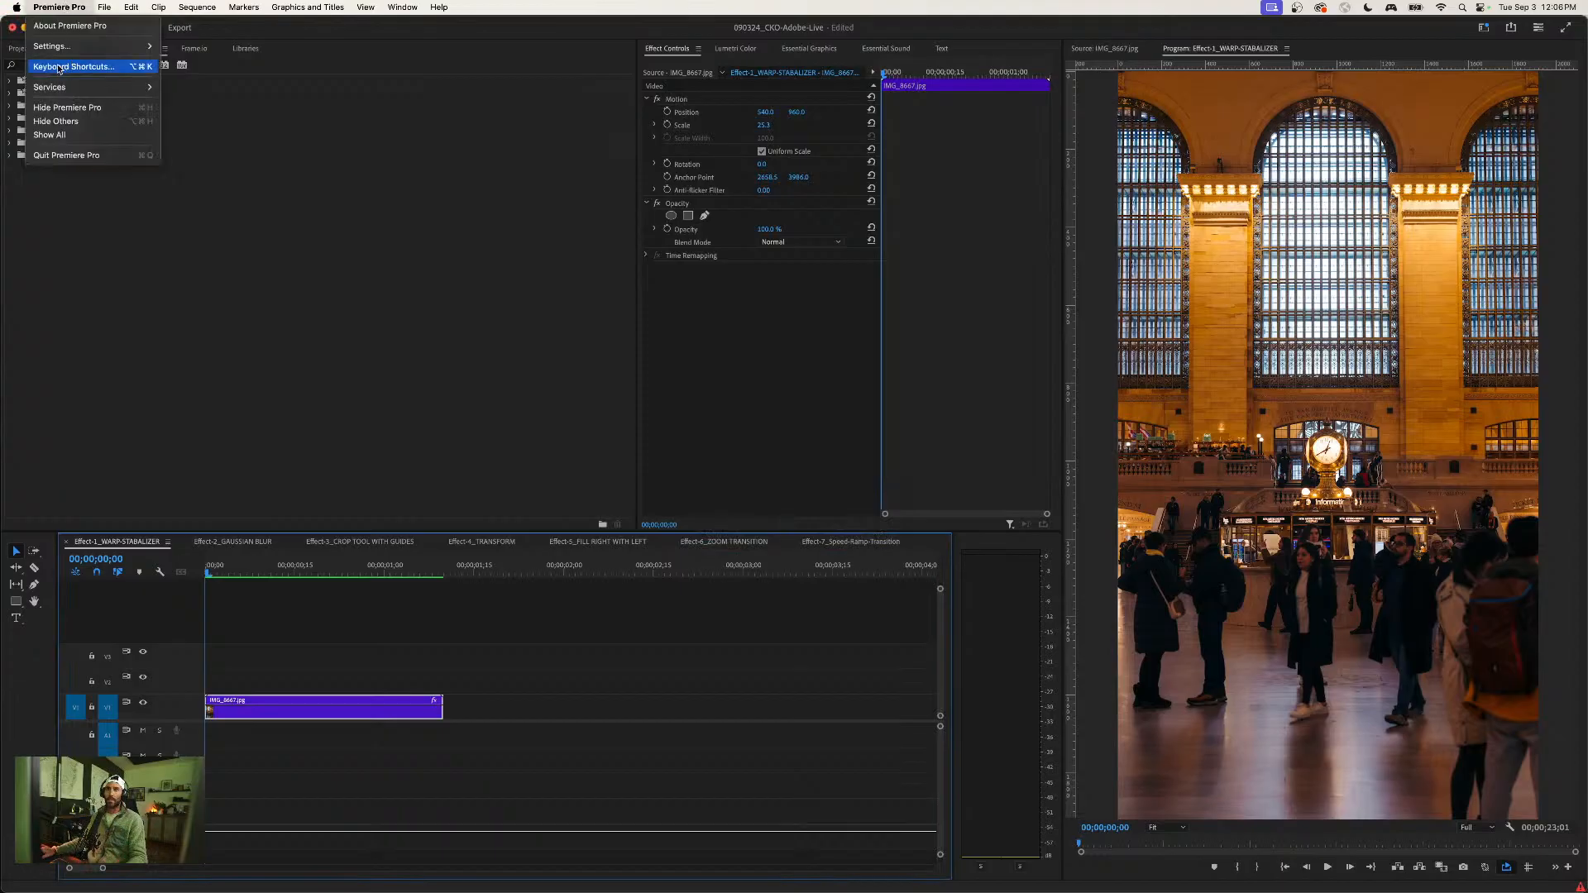
pyautogui.click(73, 69)
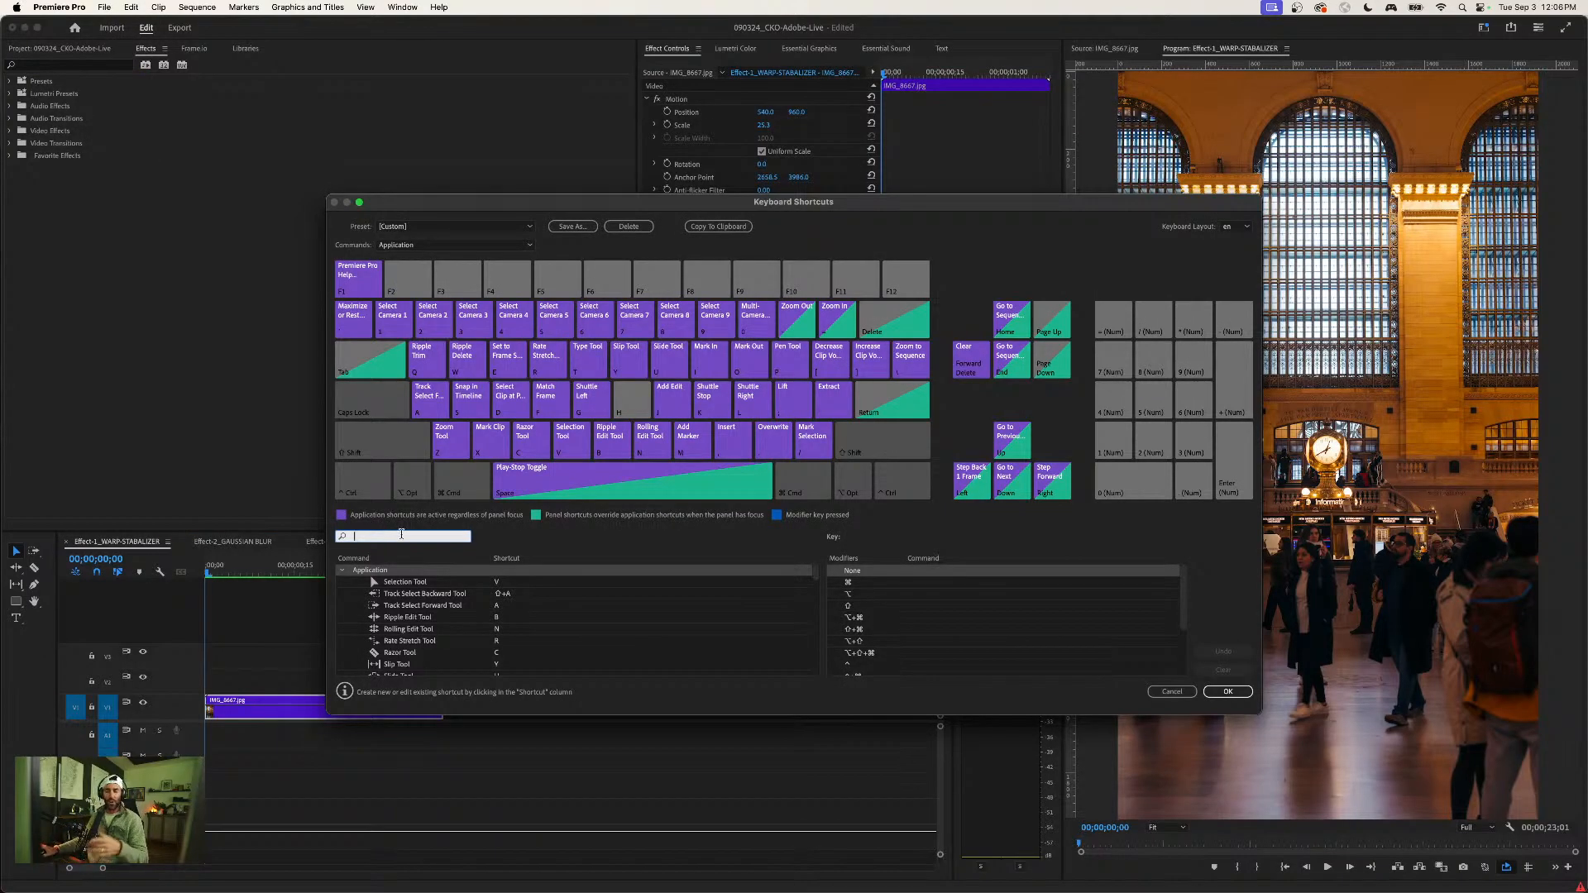
pyautogui.click(1172, 691)
pyautogui.click(496, 669)
pyautogui.click(296, 712)
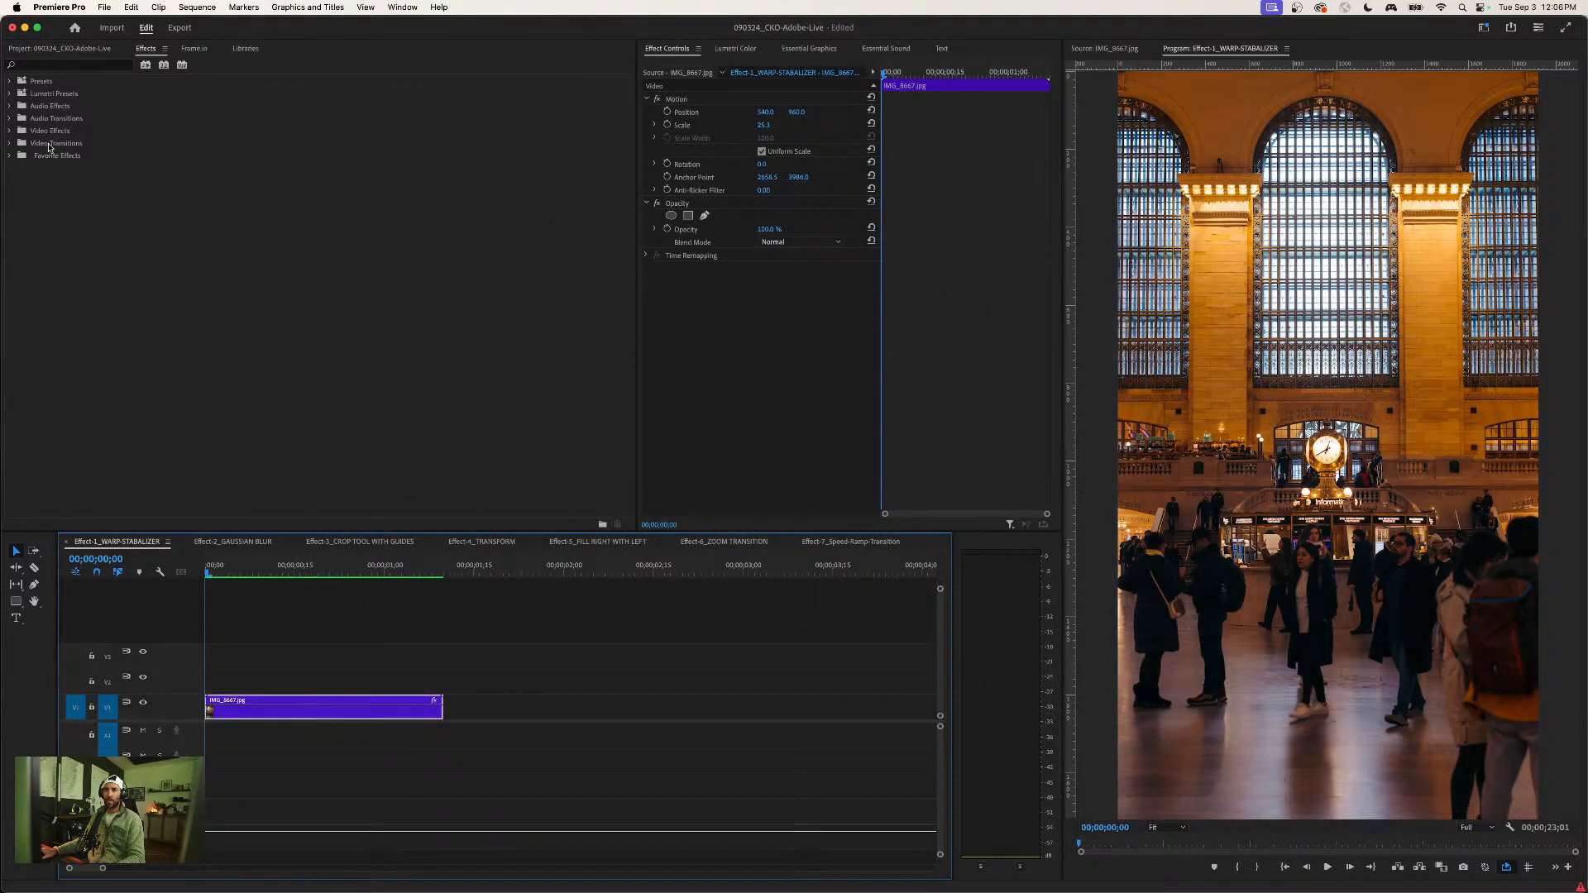
# - Create a custom bin in the effects list, start renaming it, and delete it again
pyautogui.click(90, 220)
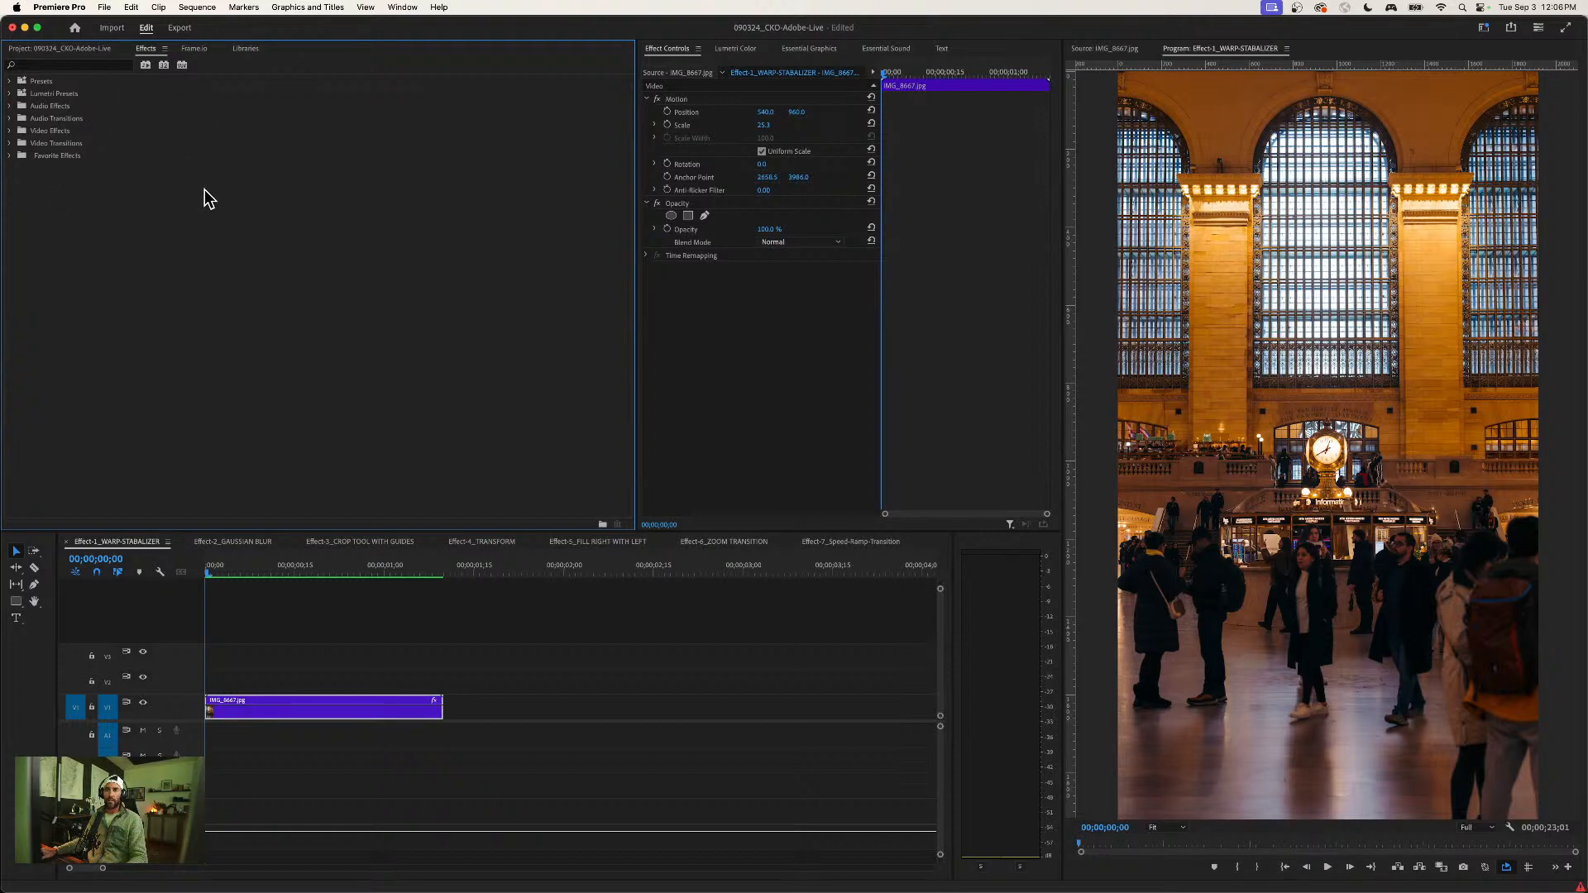
pyautogui.rightClick(176, 228)
pyautogui.click(213, 237)
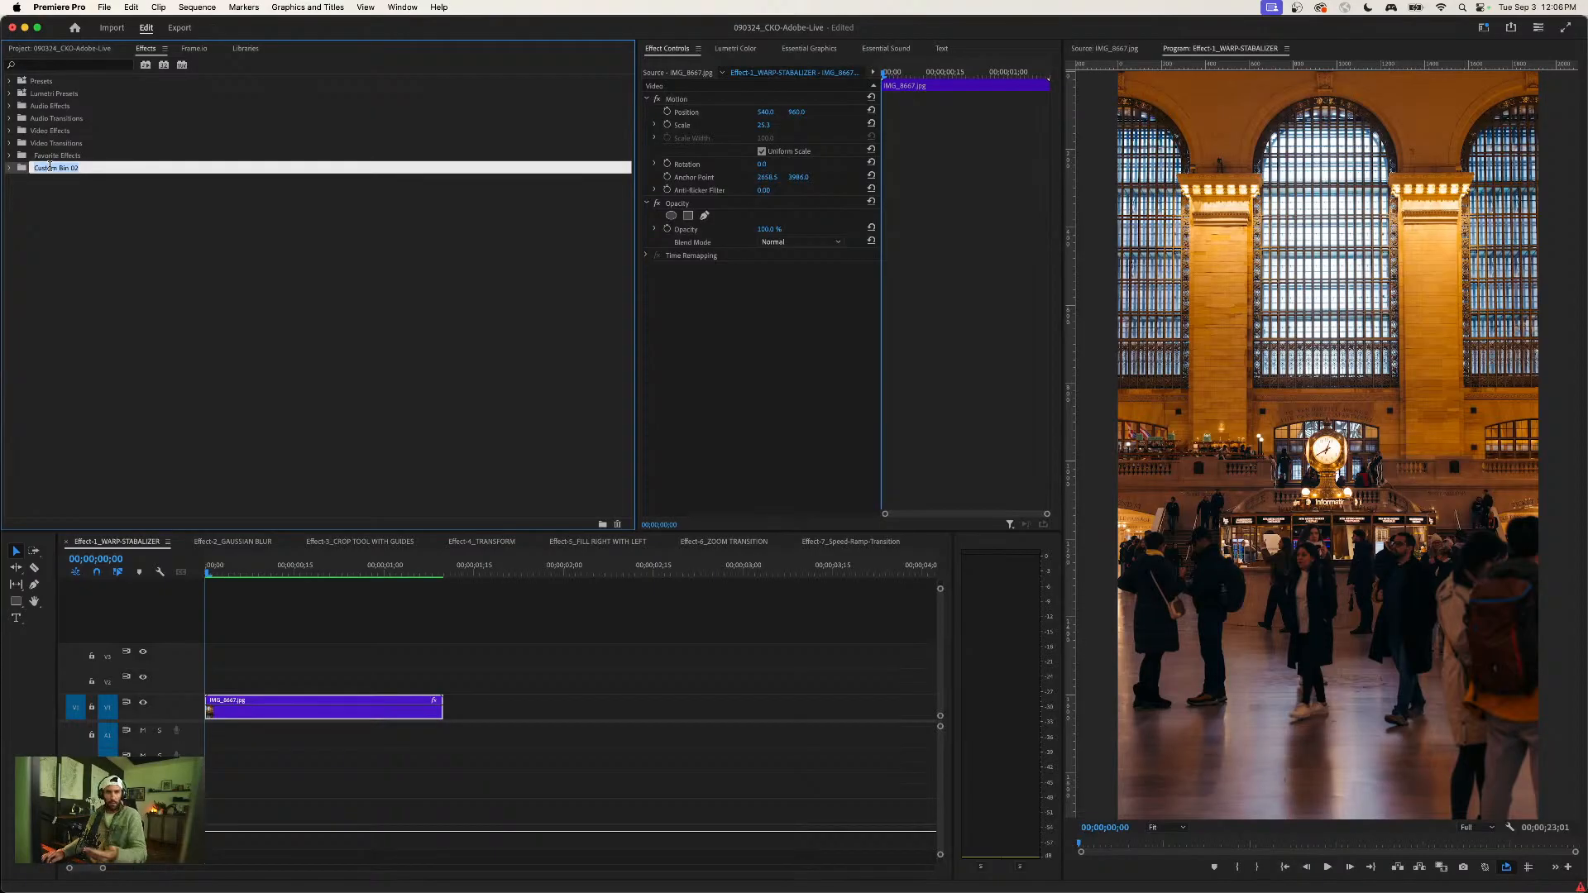
pyautogui.write('Favorit')
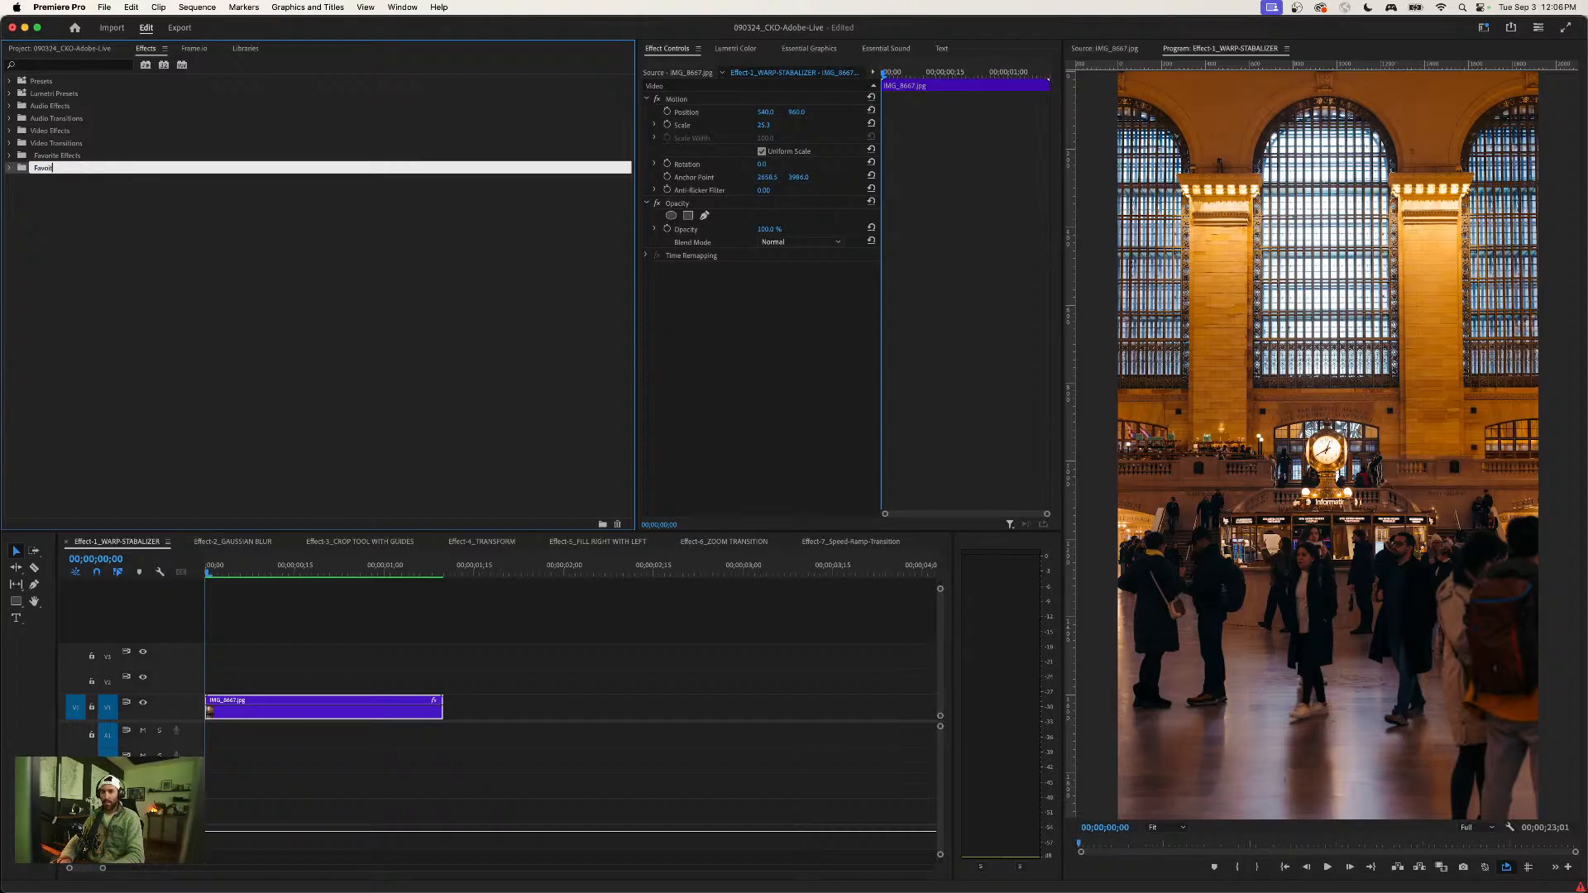
pyautogui.press('BackSpace')
pyautogui.press('BackSpace')
pyautogui.press('BackSpace')
pyautogui.press('BackSpace')
pyautogui.click(55, 212)
pyautogui.click(56, 170)
pyautogui.press('Delete')
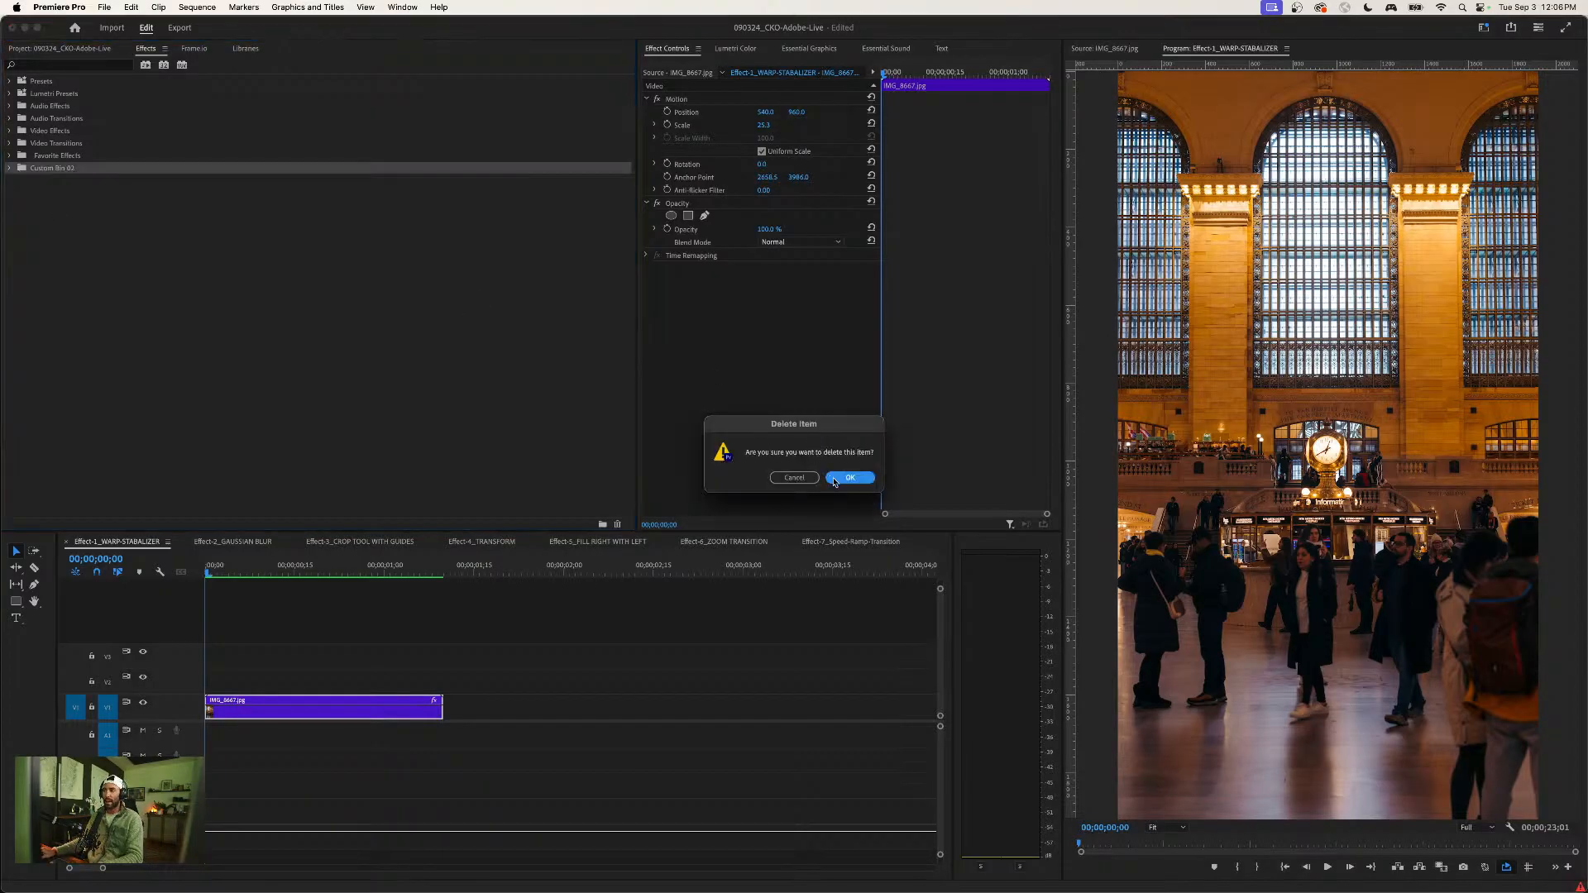
pyautogui.press('Return')
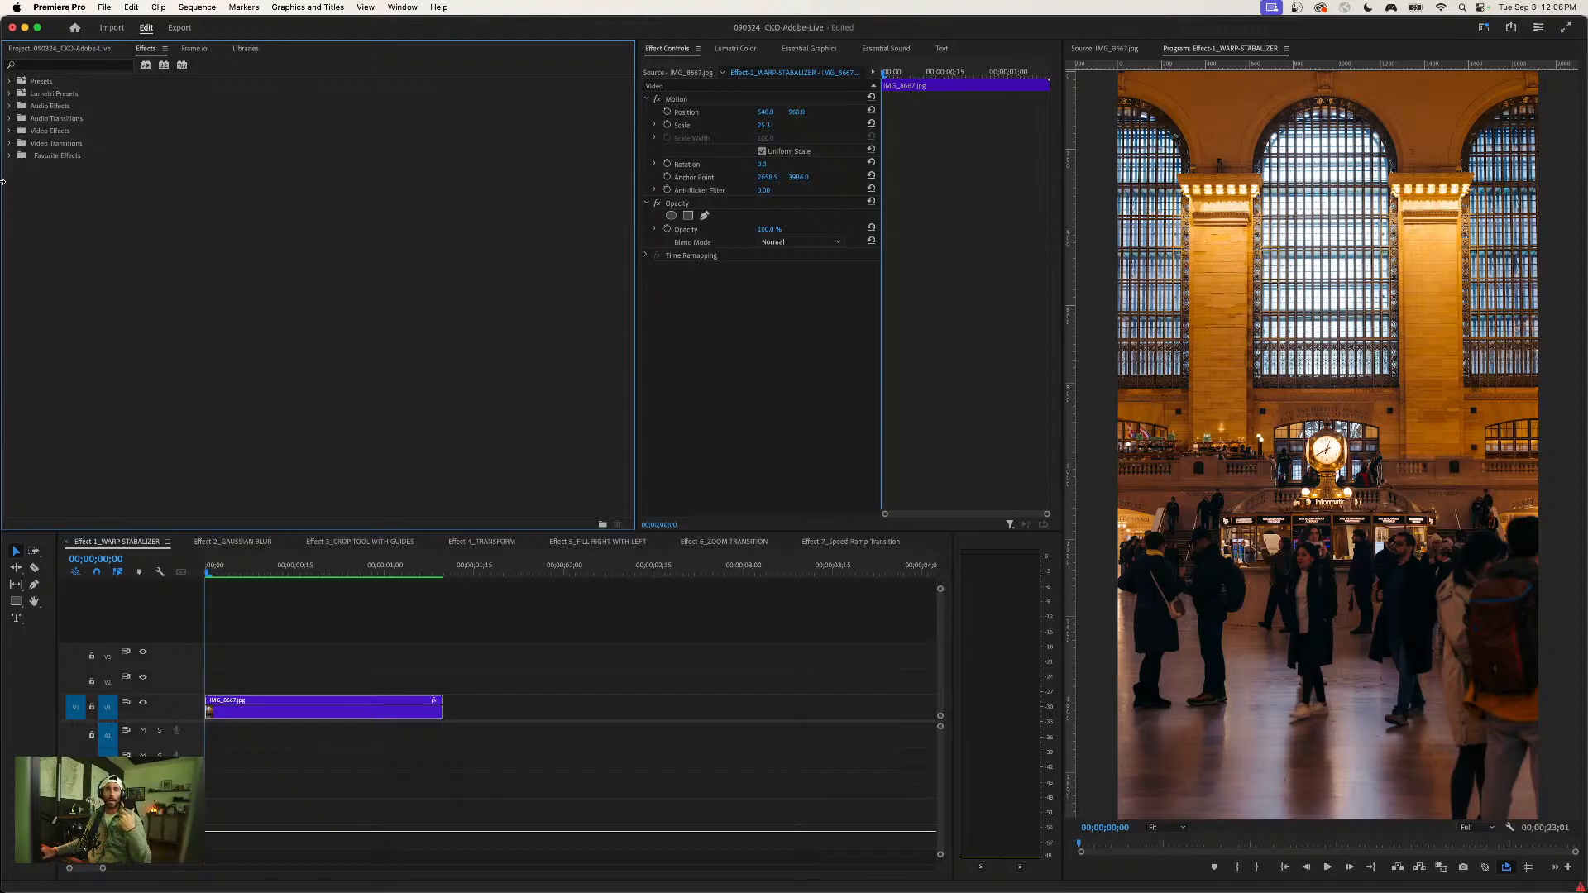
# - Apply Warp Stabilizer from the Favorite Effects bin to the IMG_8667.jpg clip and look through its stabilization methods
pyautogui.click(10, 156)
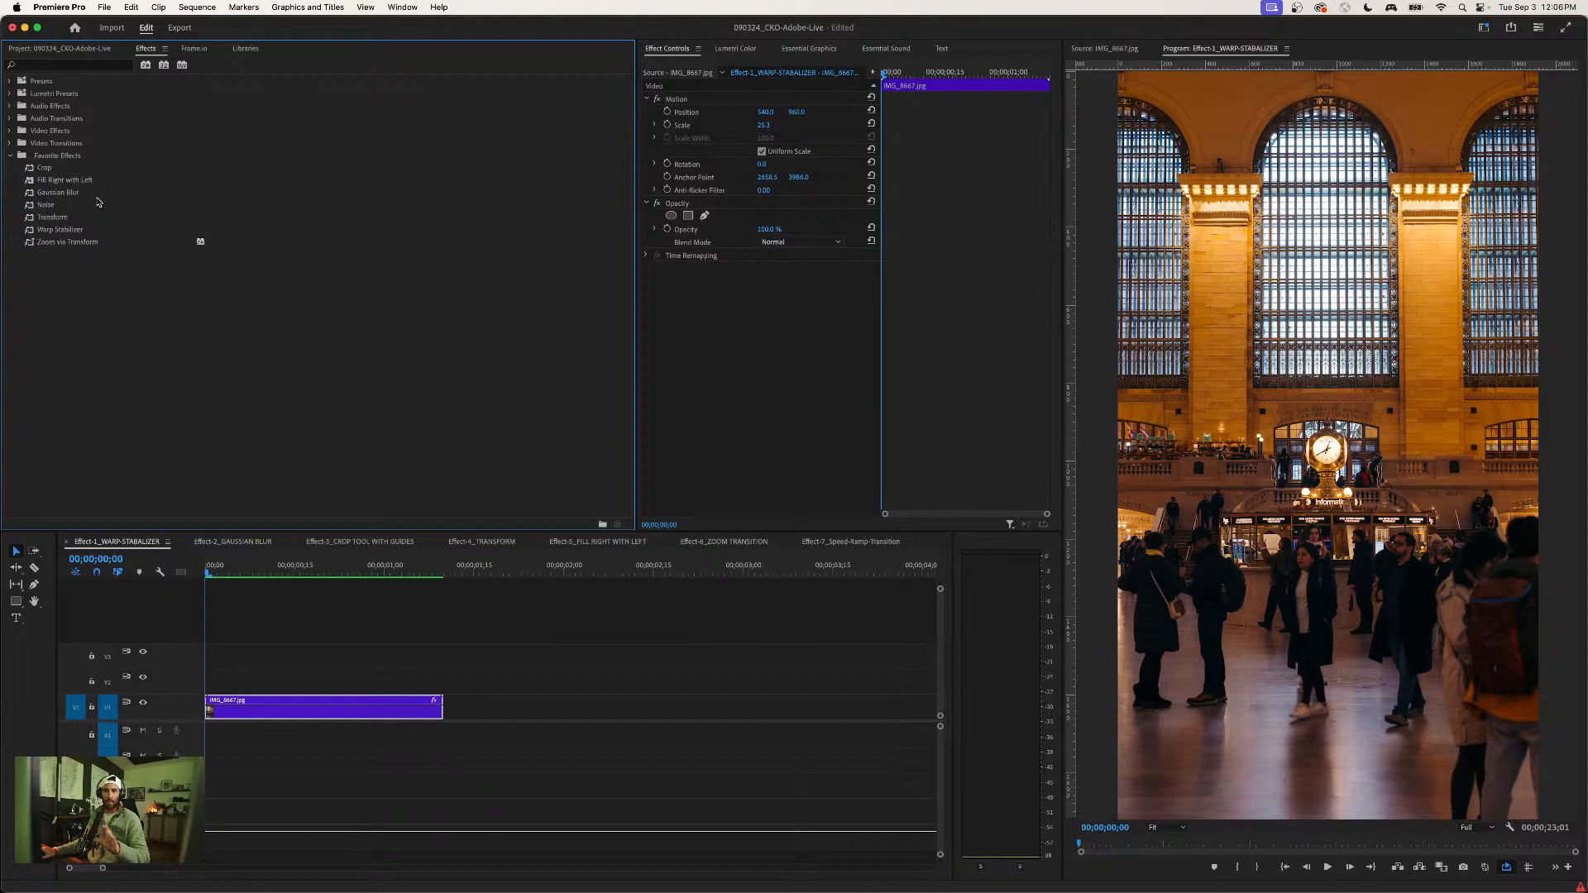
pyautogui.click(66, 234)
pyautogui.moveTo(32, 235); pyautogui.dragTo(300, 706)
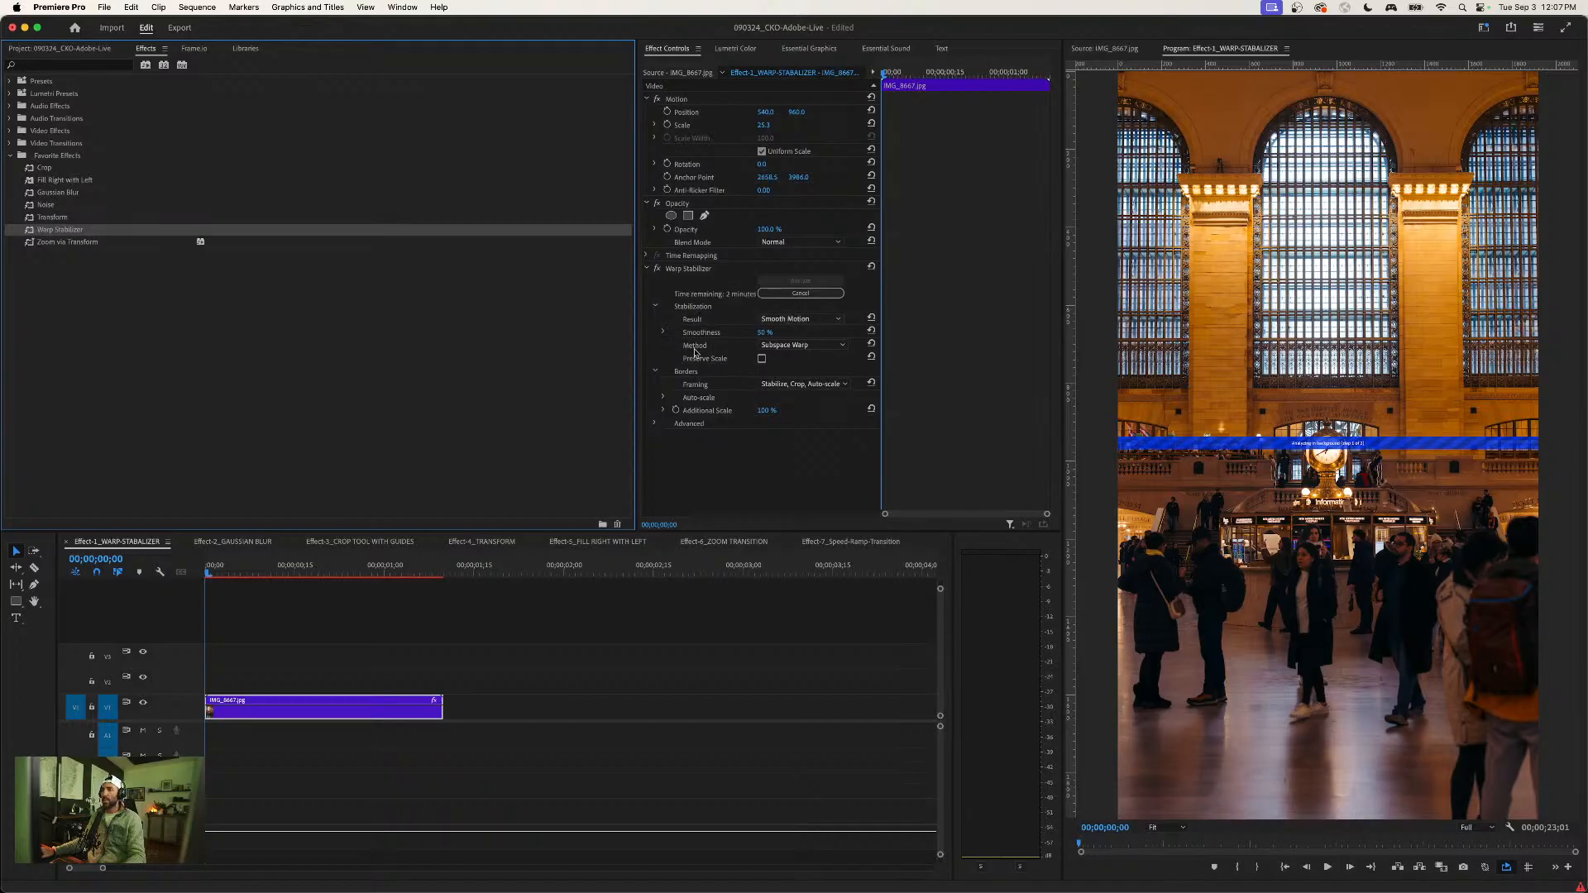
pyautogui.click(766, 347)
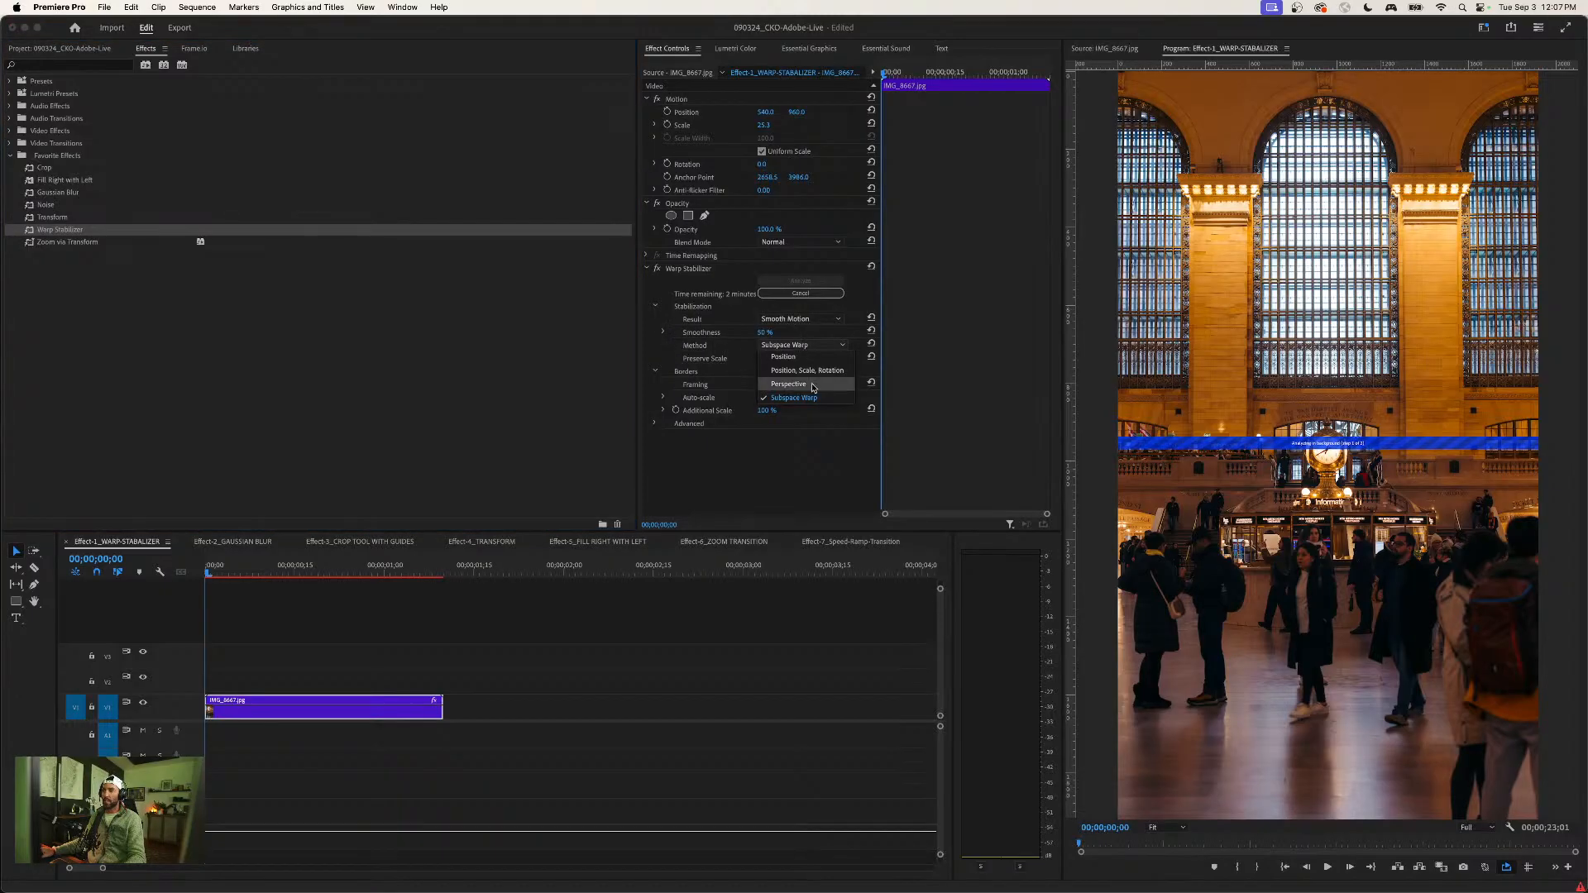
pyautogui.click(961, 322)
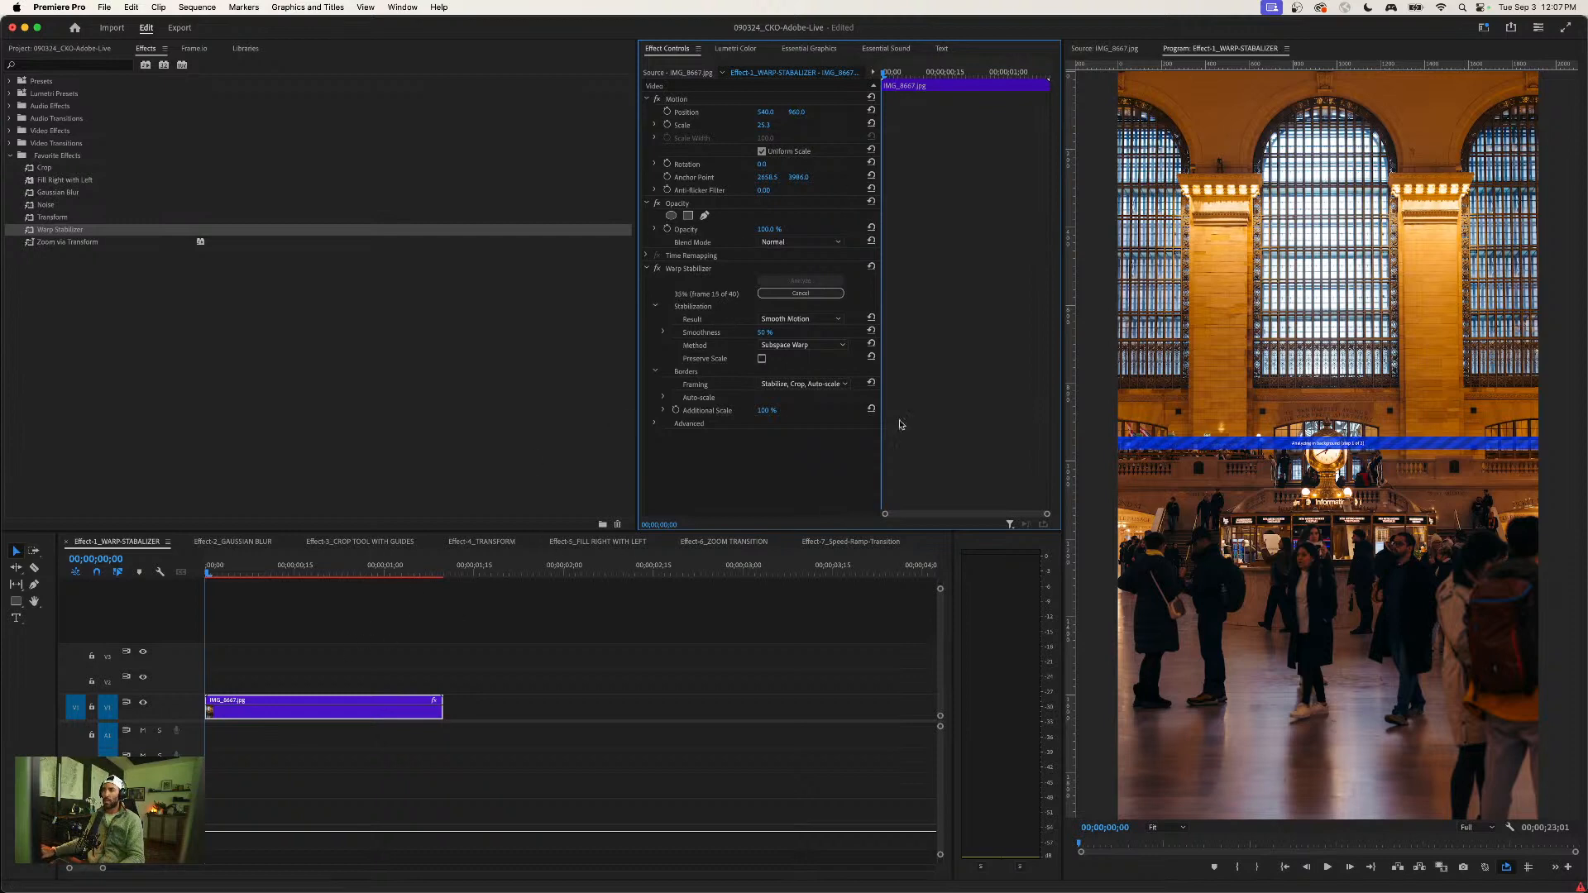
# - Move the playhead to 00;00;00;24 and select the IMG_8667.jpg clip to check its stabilization analysis
pyautogui.click(364, 613)
pyautogui.press('-')
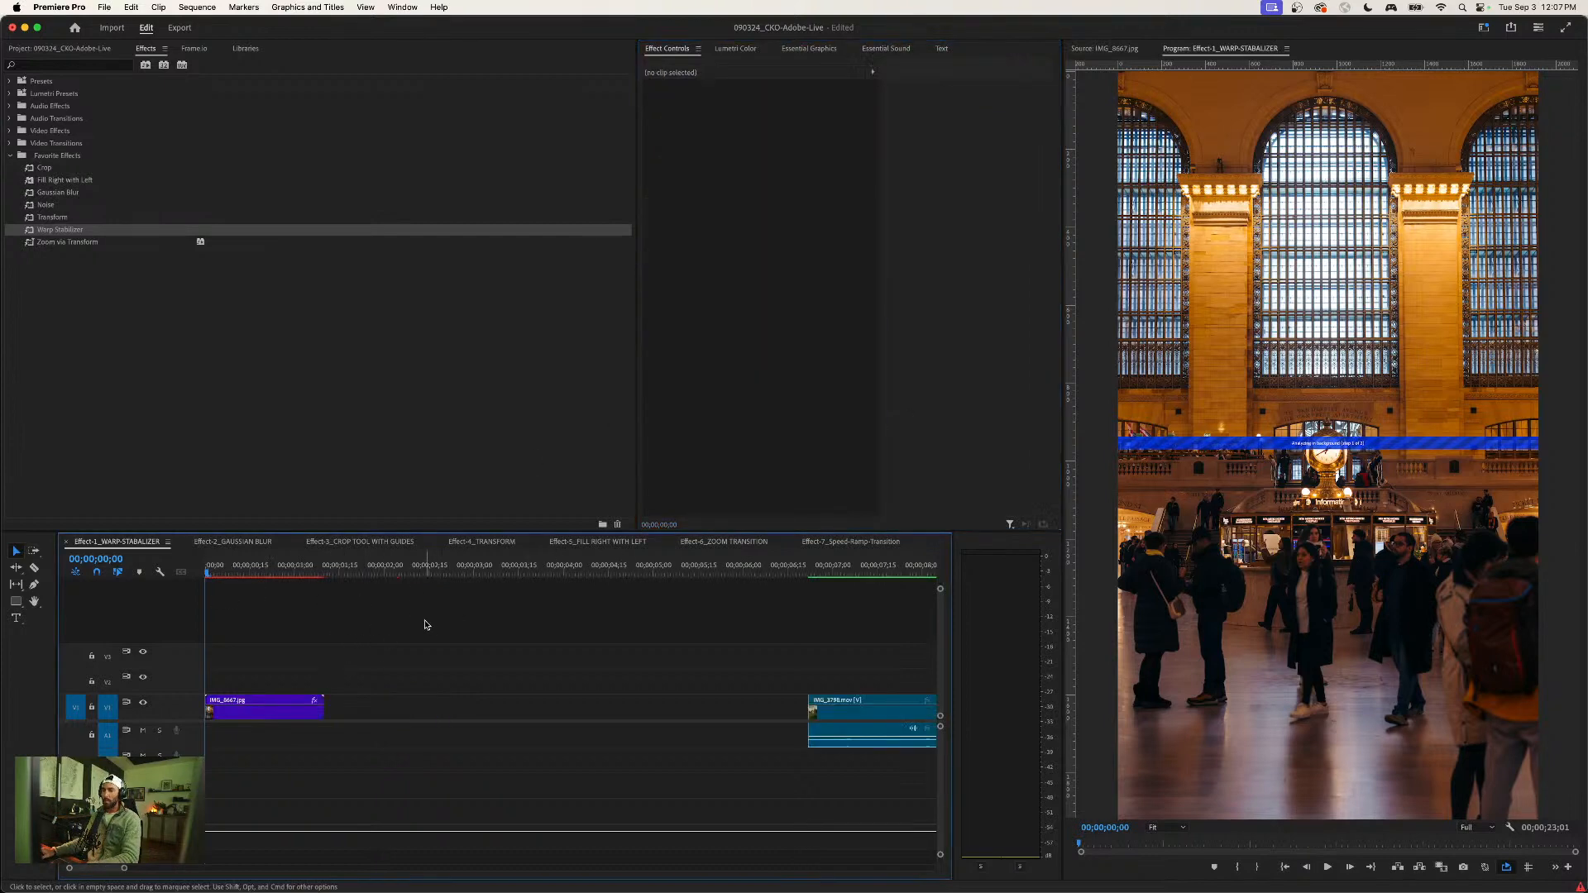
pyautogui.click(276, 569)
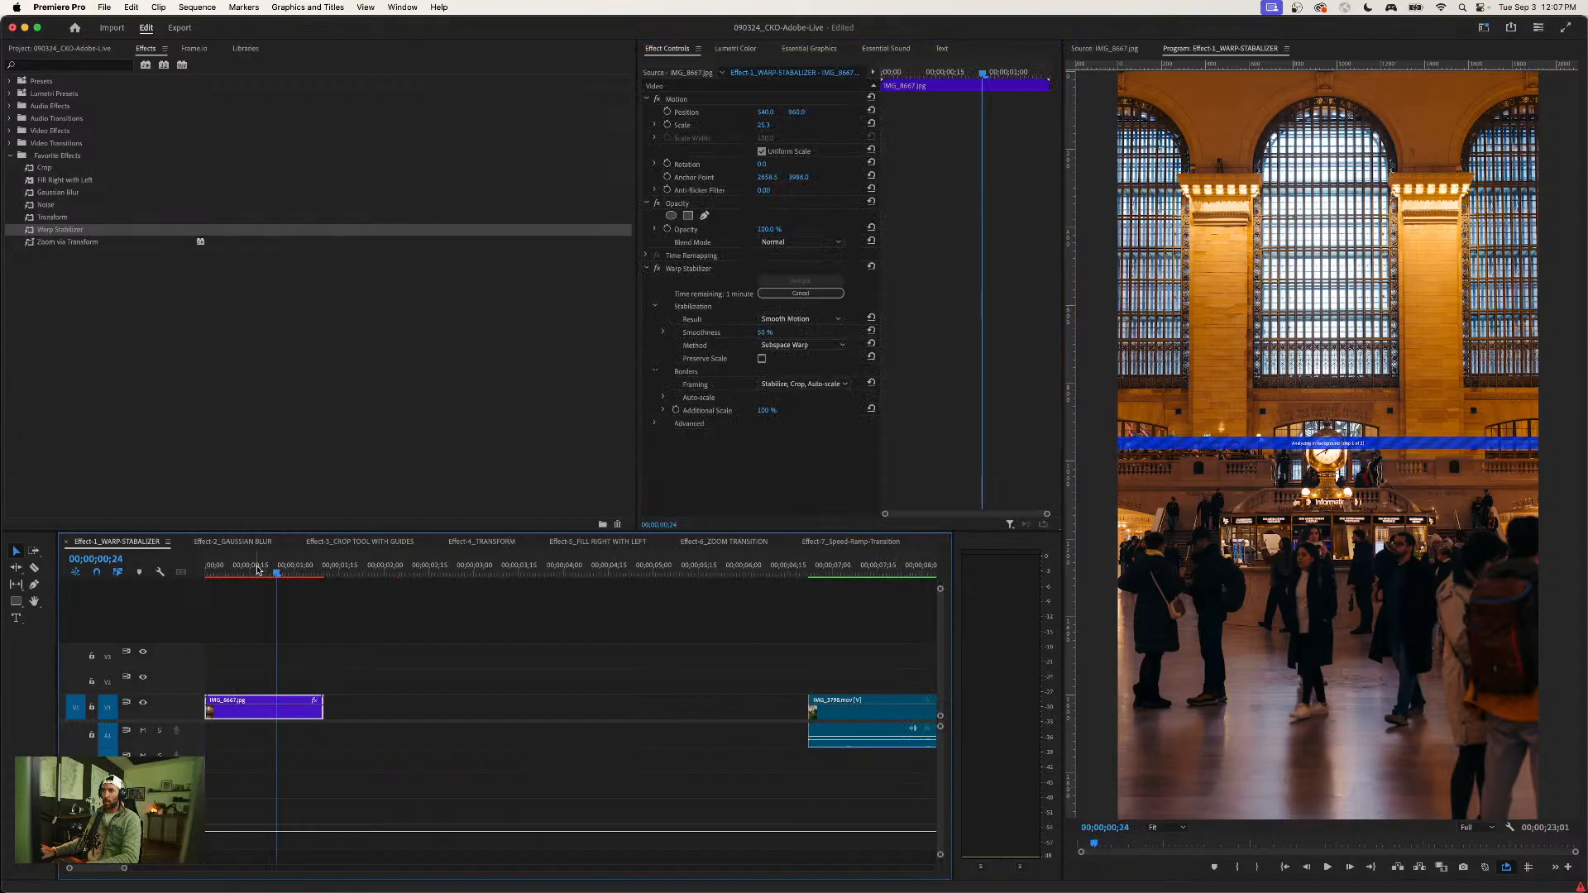
pyautogui.click(298, 636)
pyautogui.click(279, 712)
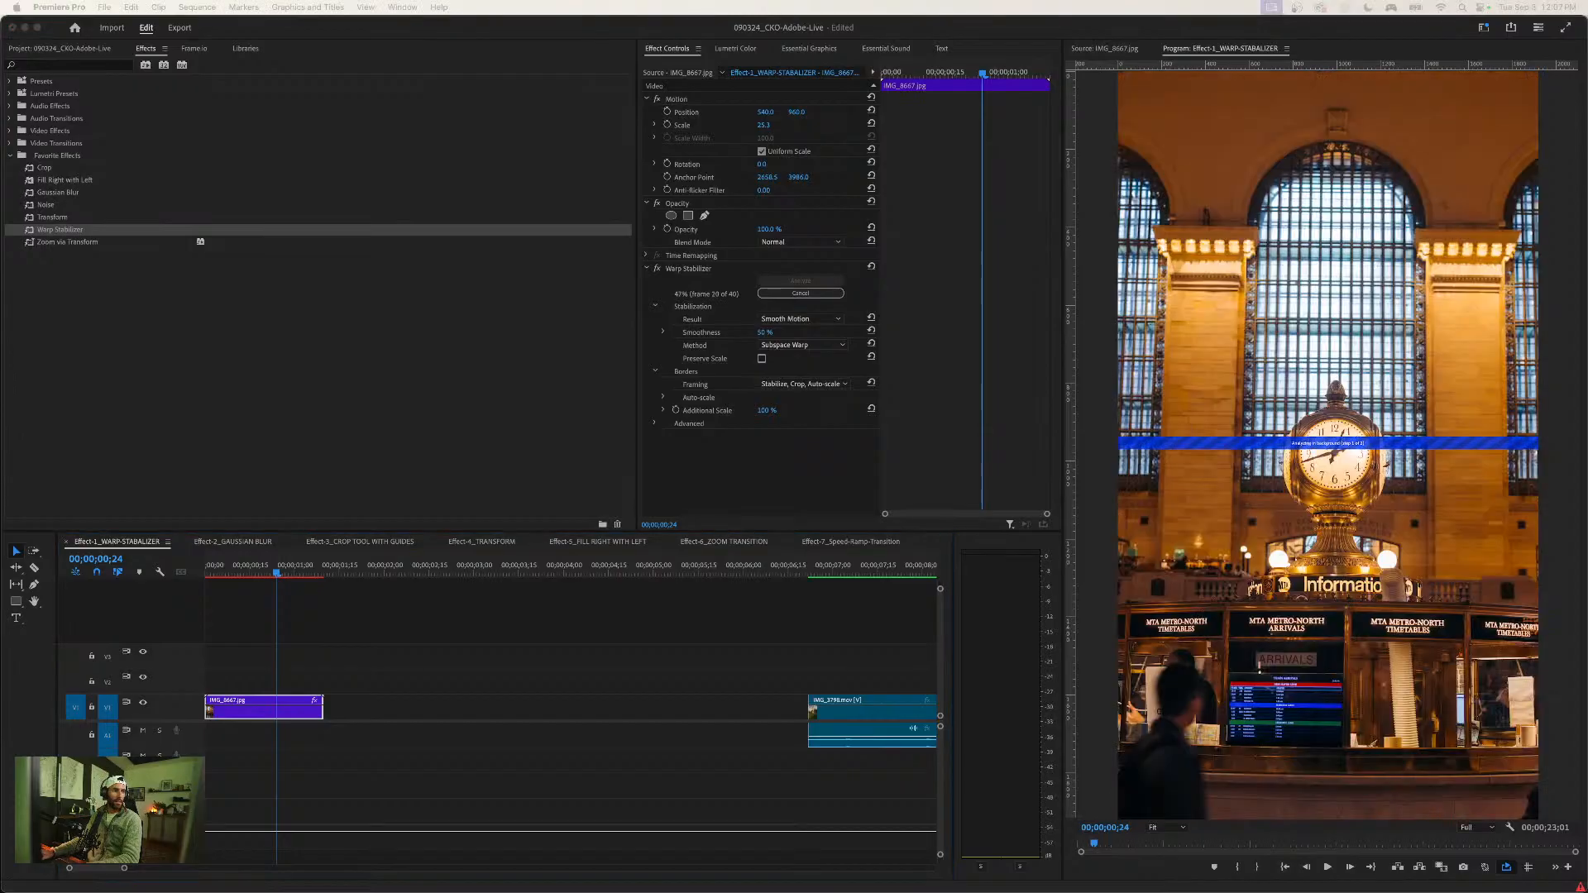
pyautogui.click(493, 659)
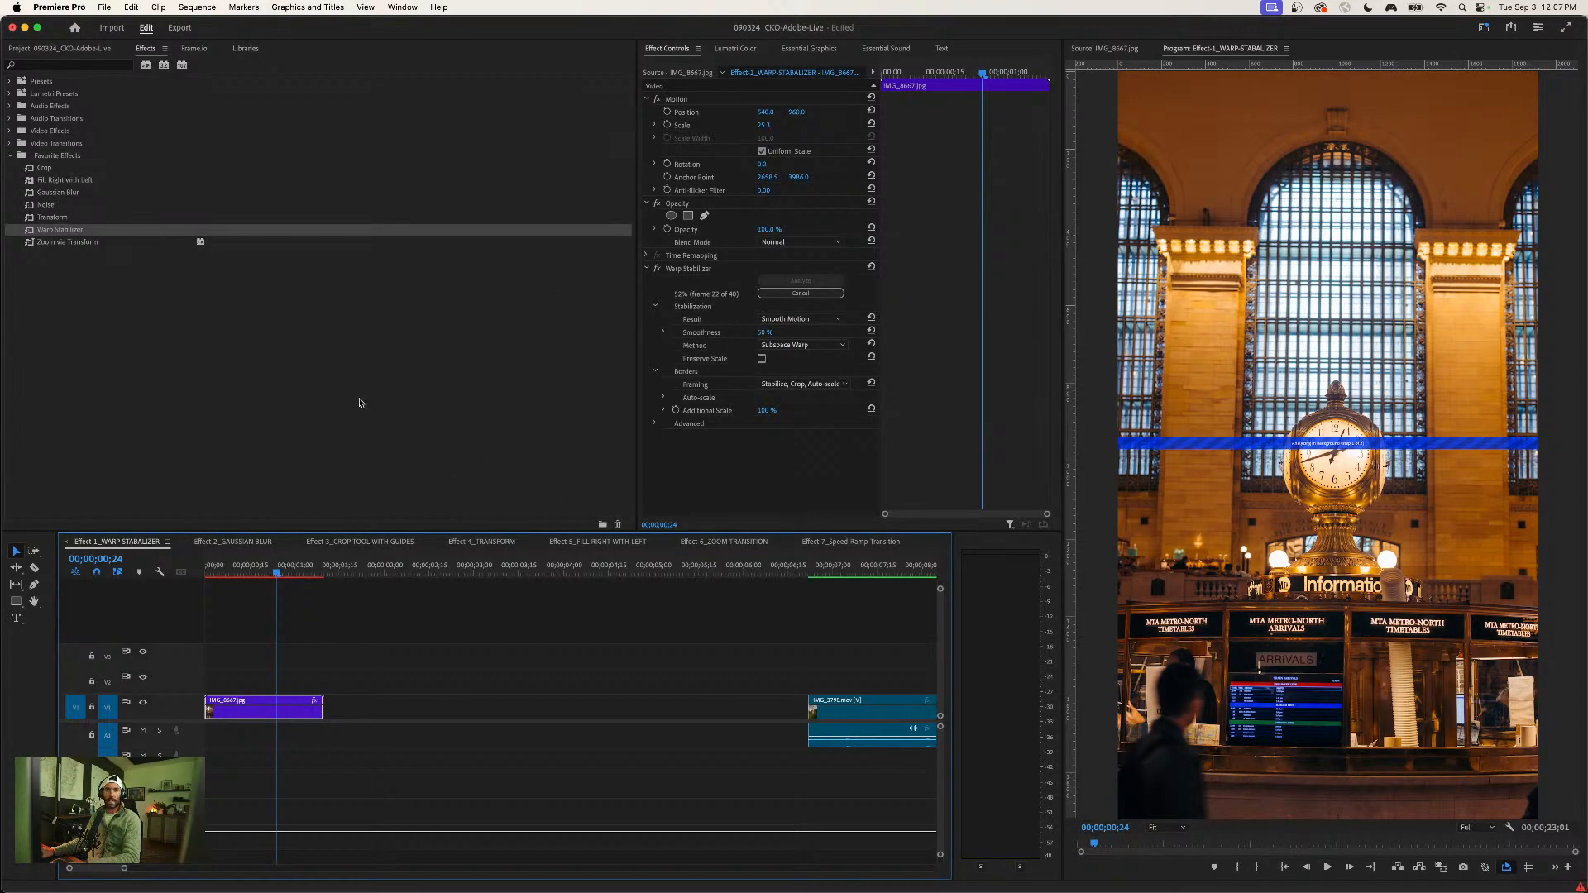
# - Open the Effect-2_GAUSSIAN BLUR sequence, go to 00;00;06;15, and examine the forest clip's Gaussian Blur settings
pyautogui.click(236, 544)
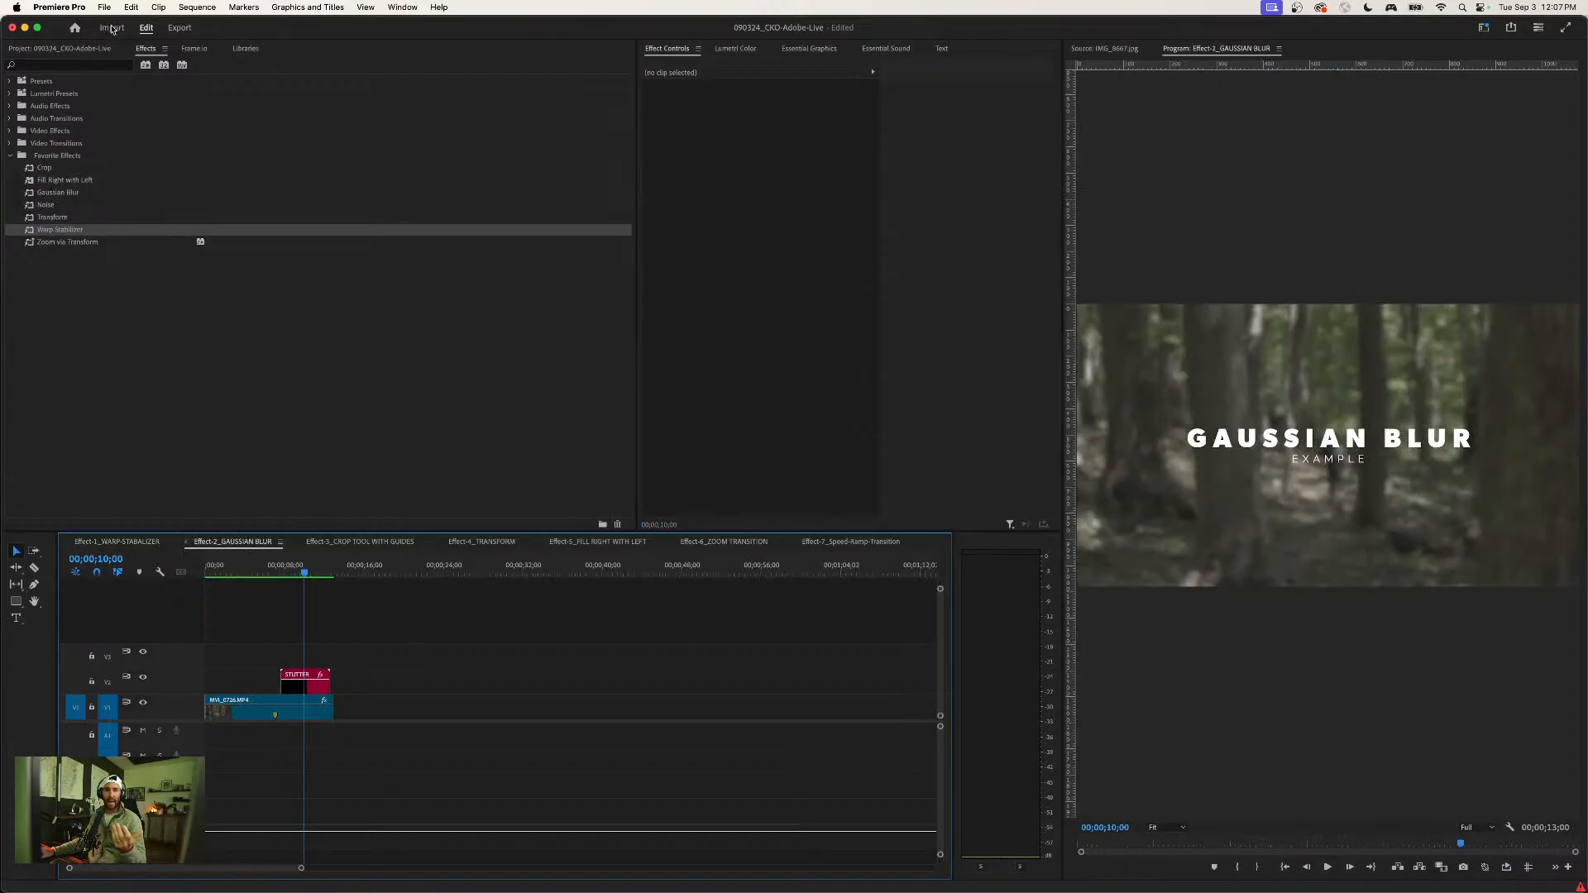
pyautogui.click(81, 50)
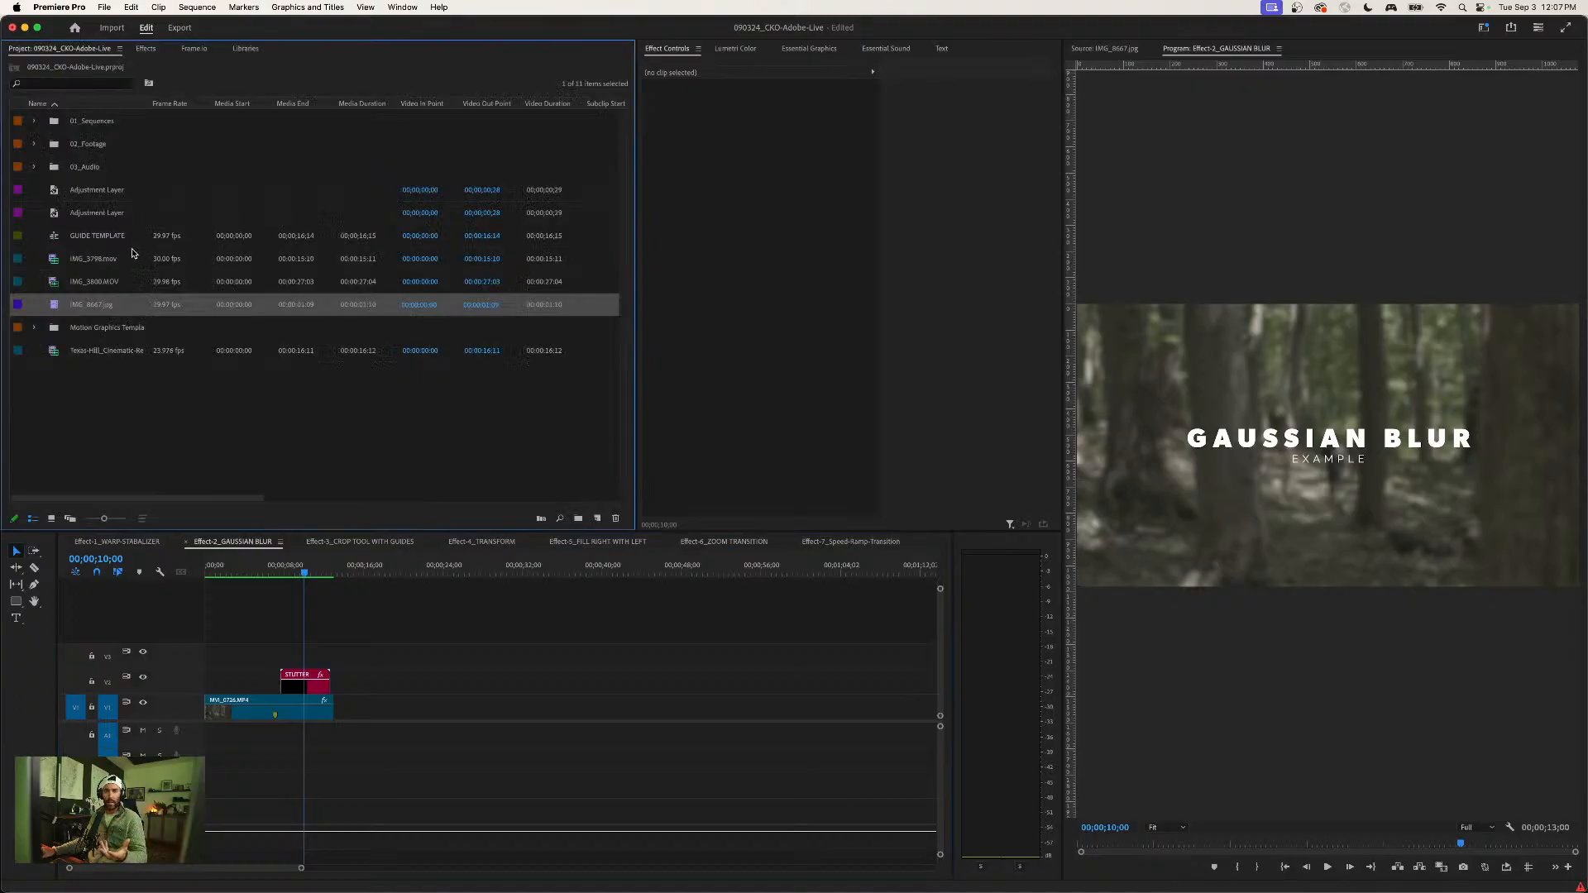
pyautogui.click(271, 568)
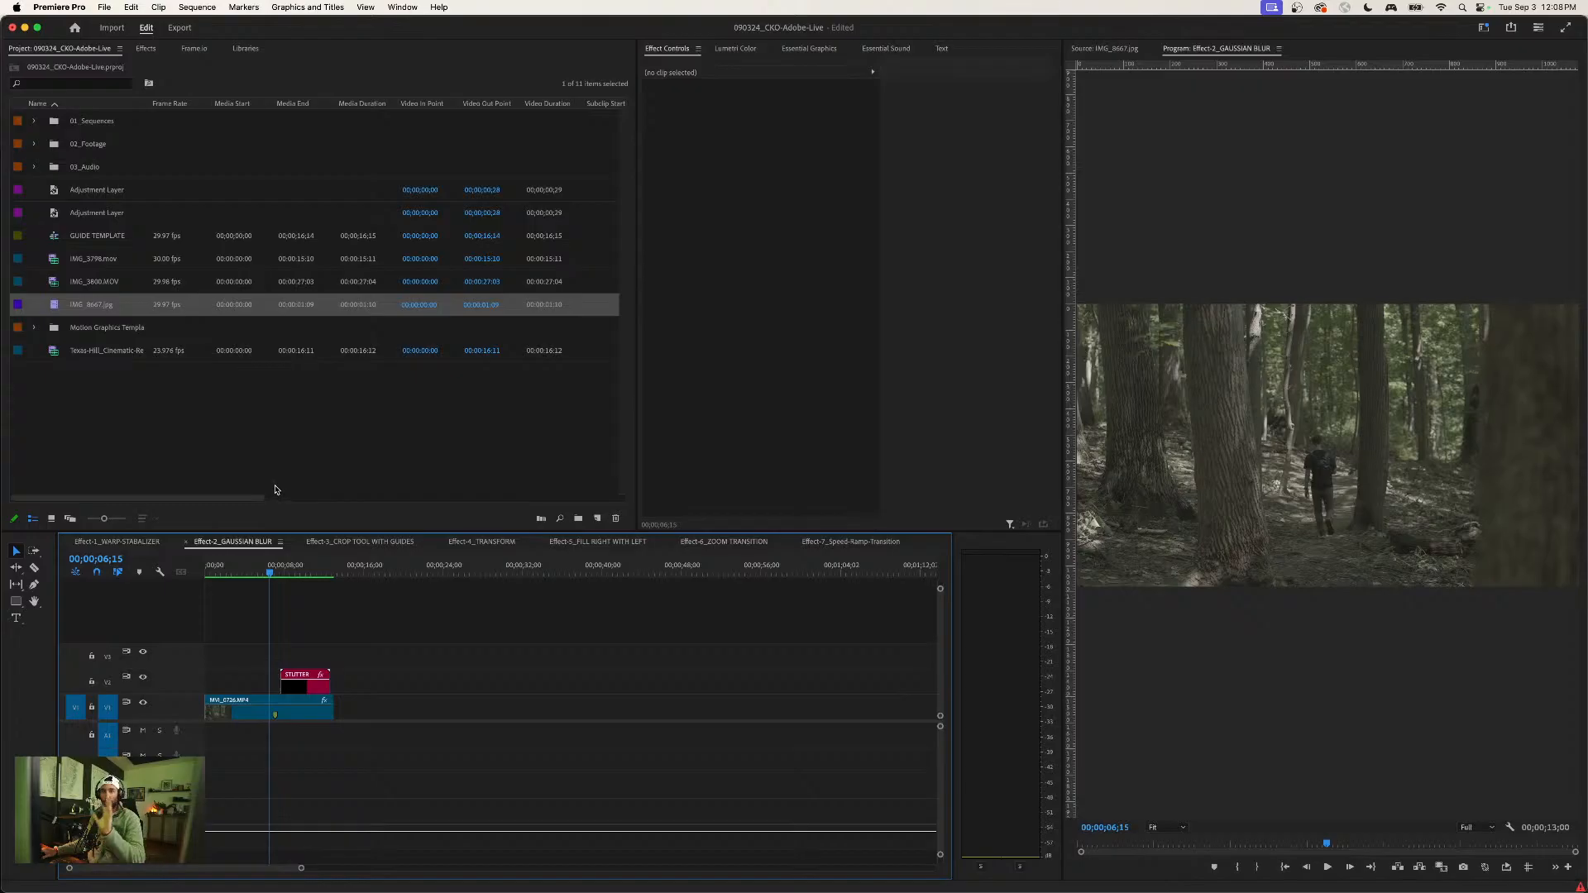
pyautogui.click(294, 715)
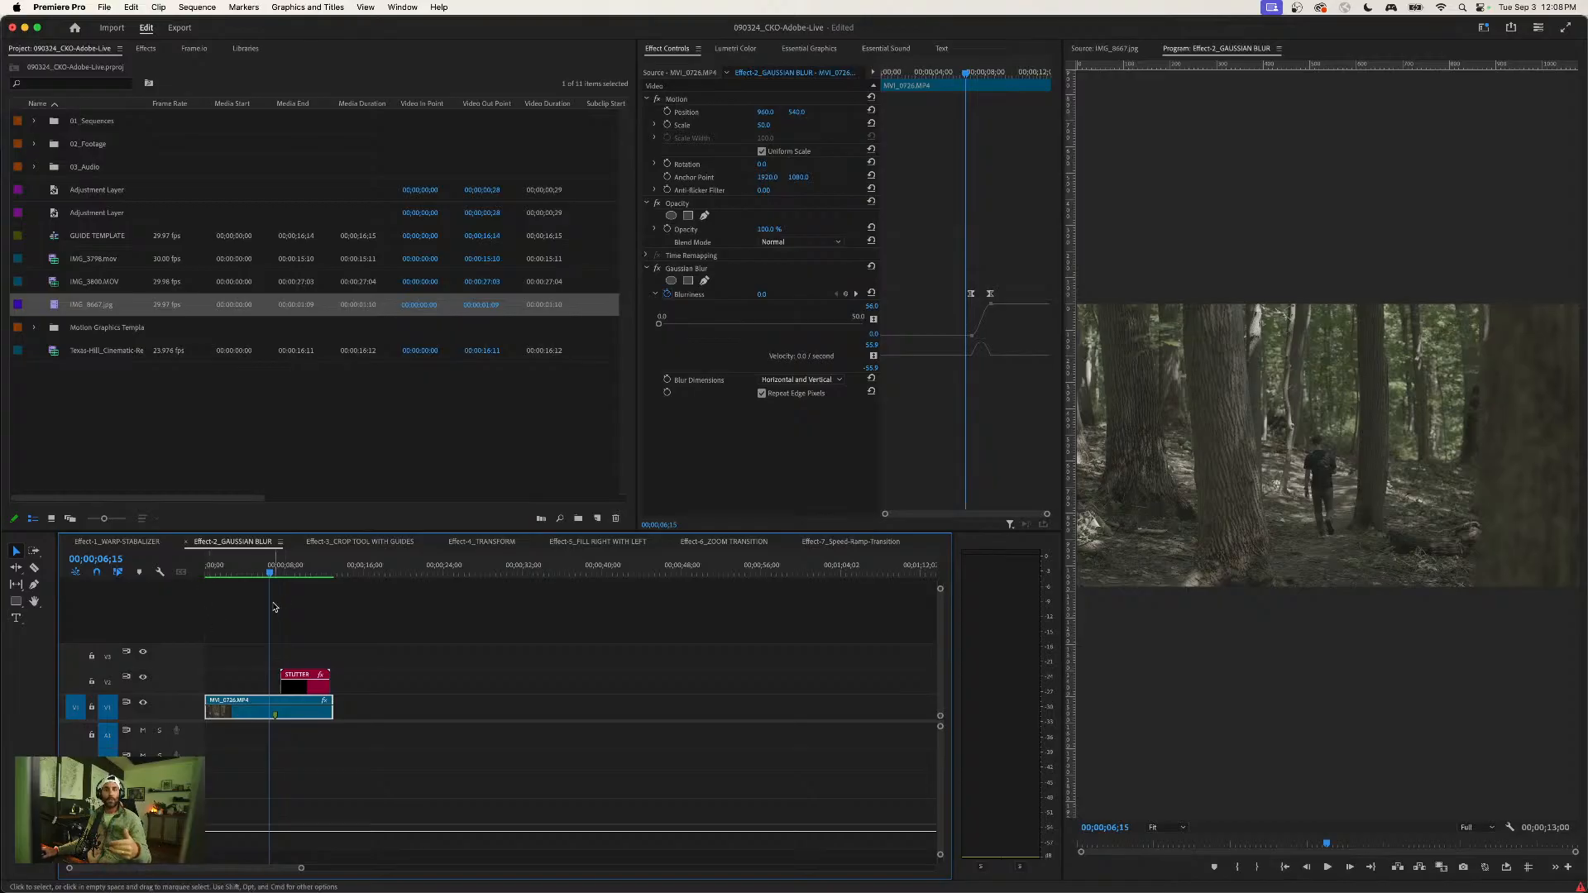
# - Return to the Effect-1_WARP-STABALIZER sequence and play the stabilized IMG_8667.jpg clip from the start
pyautogui.click(131, 542)
pyautogui.click(300, 716)
pyautogui.click(382, 622)
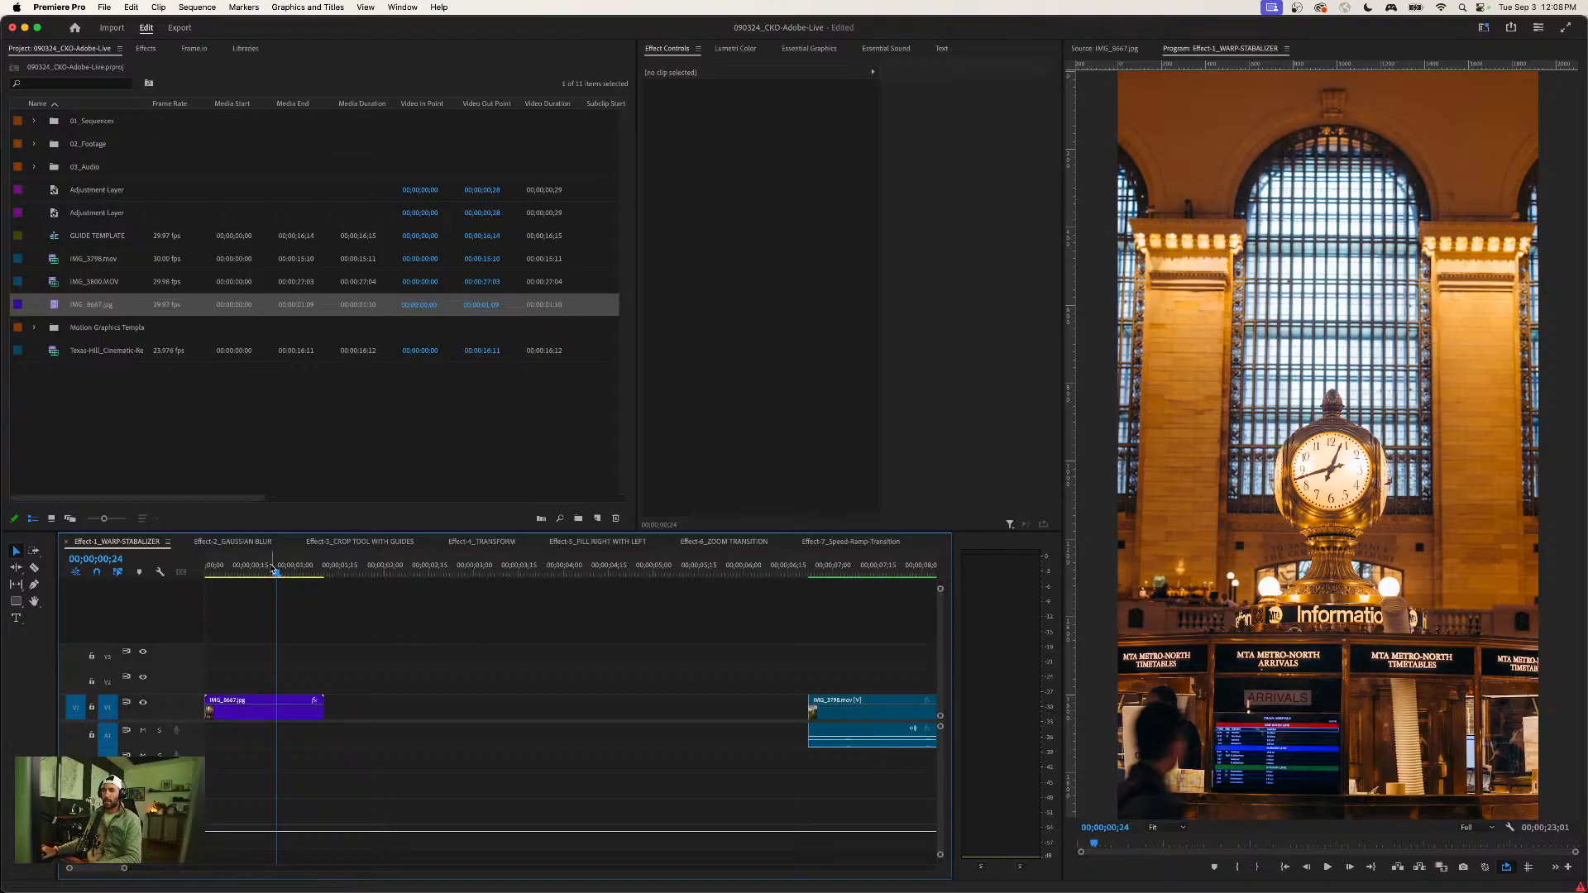
pyautogui.moveTo(272, 567); pyautogui.dragTo(204, 569)
pyautogui.click(342, 636)
pyautogui.click(301, 714)
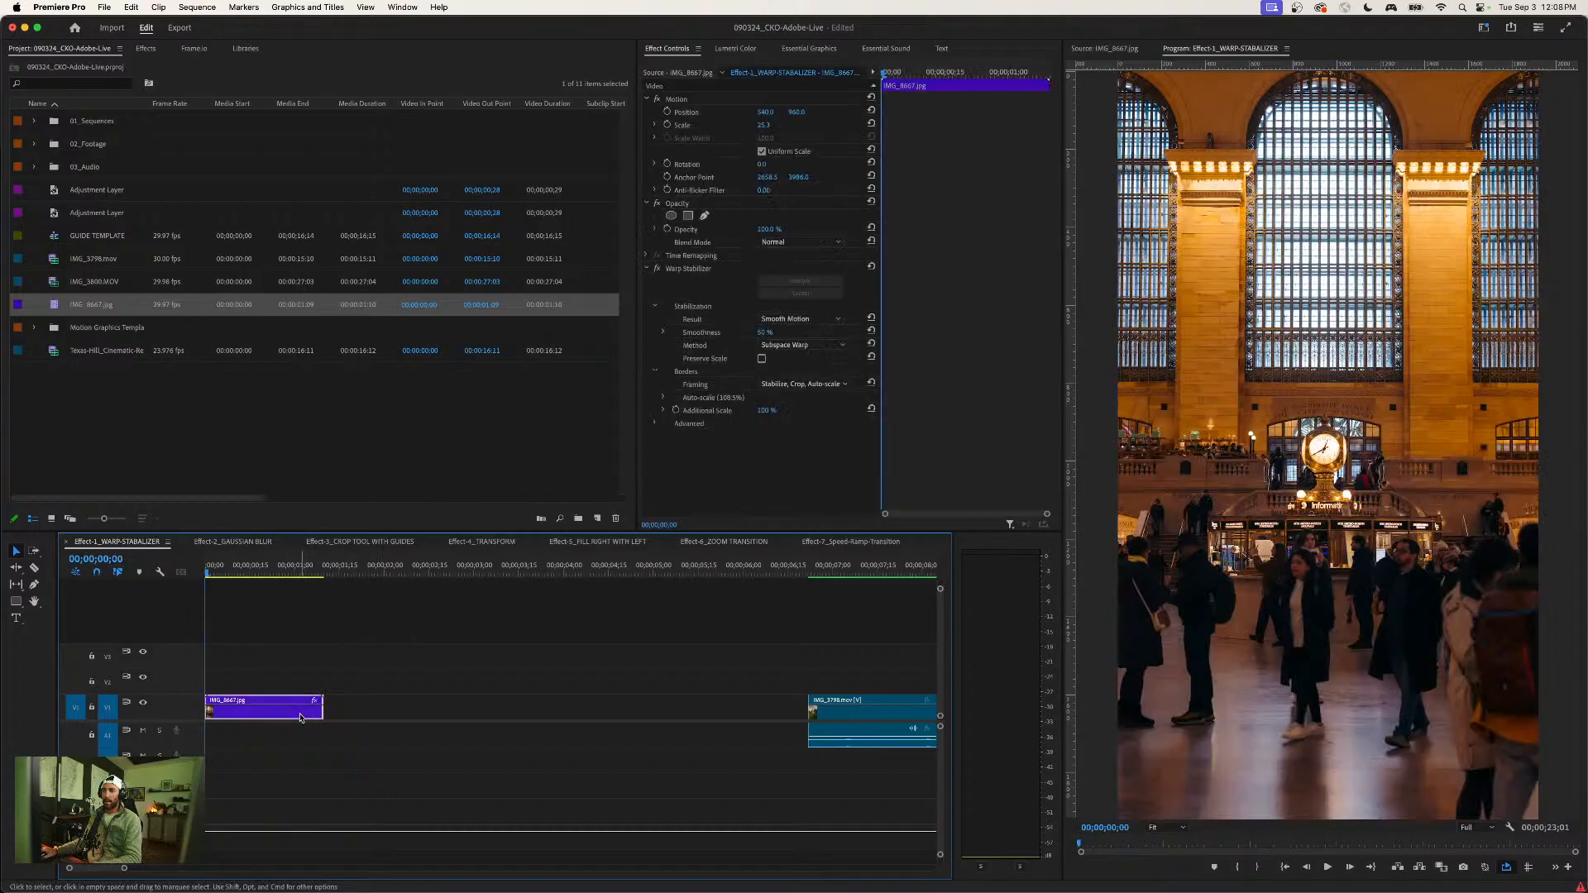
pyautogui.click(359, 645)
pyautogui.press('space')
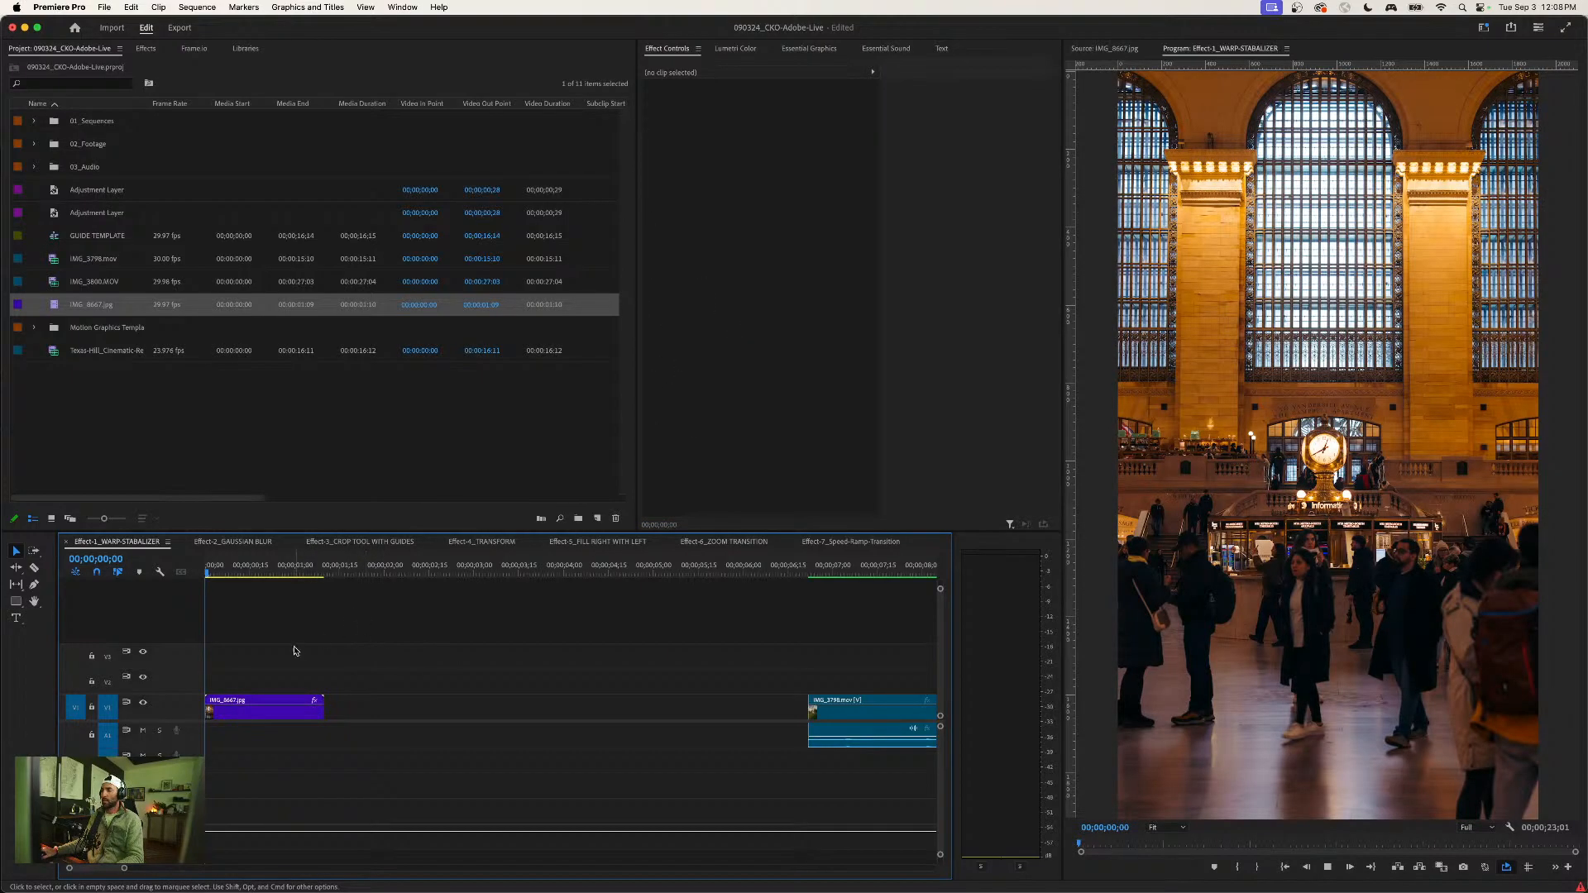
pyautogui.press('space')
# - Render the stabilized IMG_8667.jpg clip and replay it from the beginning
pyautogui.click(329, 573)
pyautogui.press('Left')
pyautogui.press('Return')
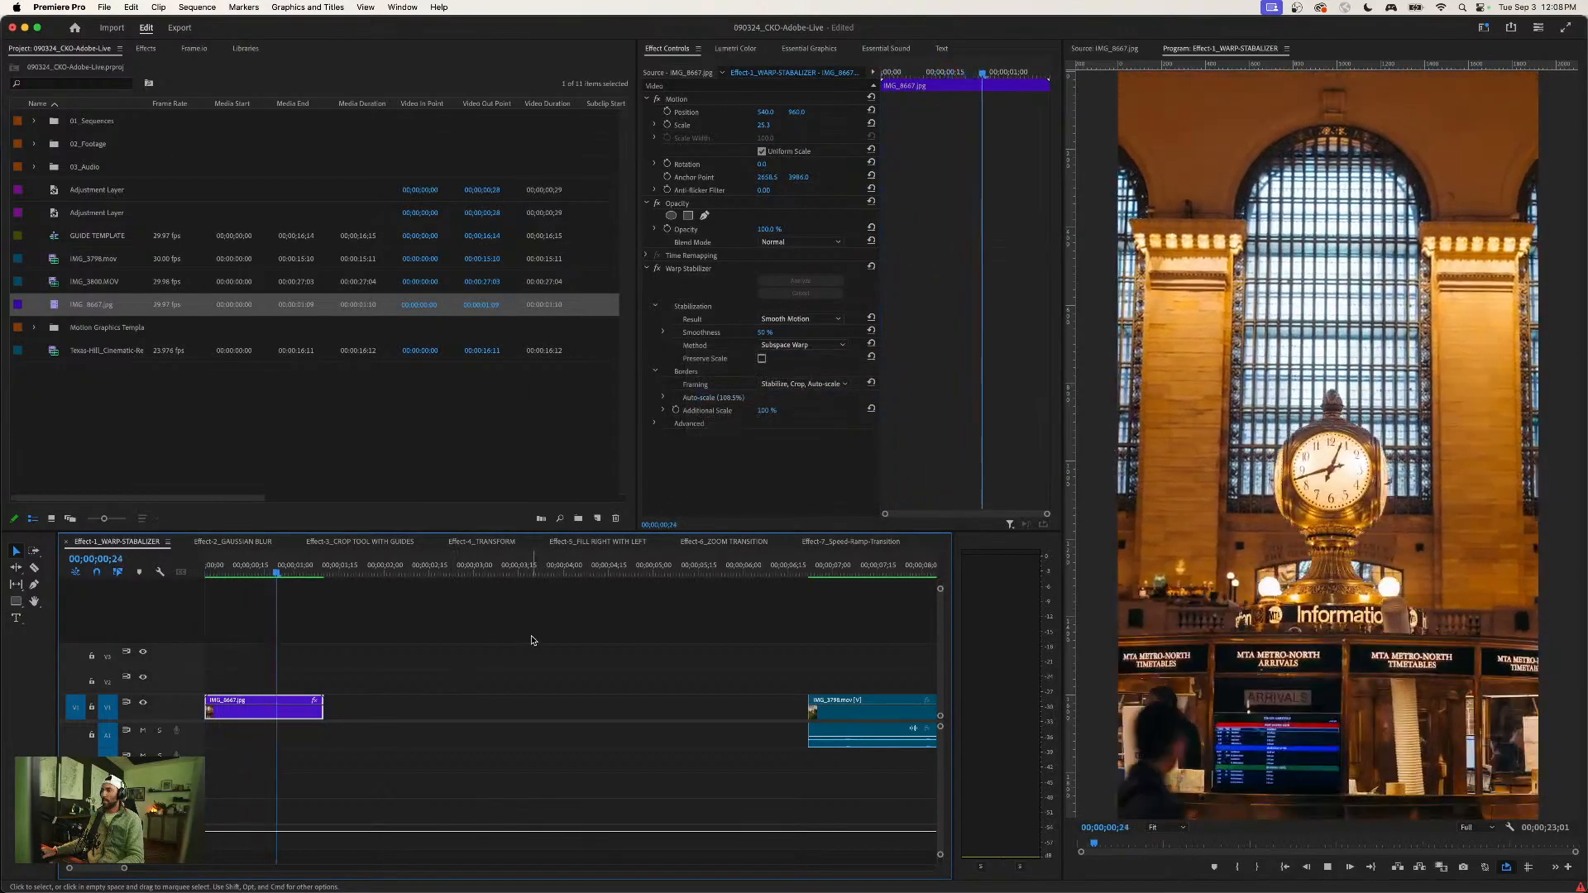
pyautogui.moveTo(326, 566); pyautogui.dragTo(164, 579)
pyautogui.press('space')
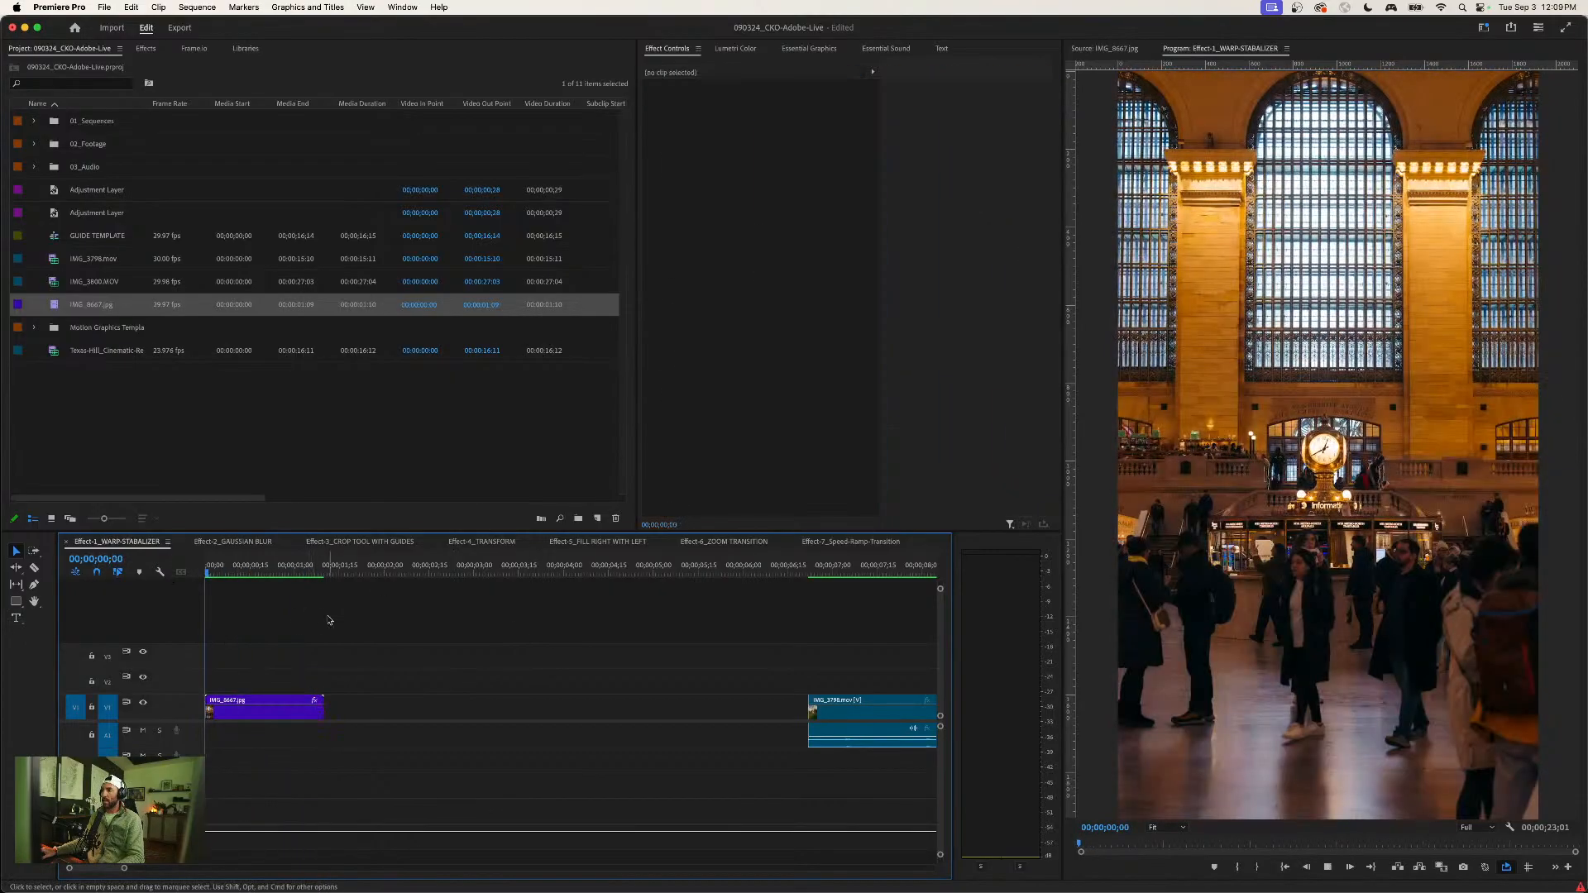
# - Return to the sequence start and nest the IMG_8667.jpg clip under the default nested sequence name
pyautogui.moveTo(319, 568); pyautogui.dragTo(195, 576)
pyautogui.click(287, 623)
pyautogui.click(279, 718)
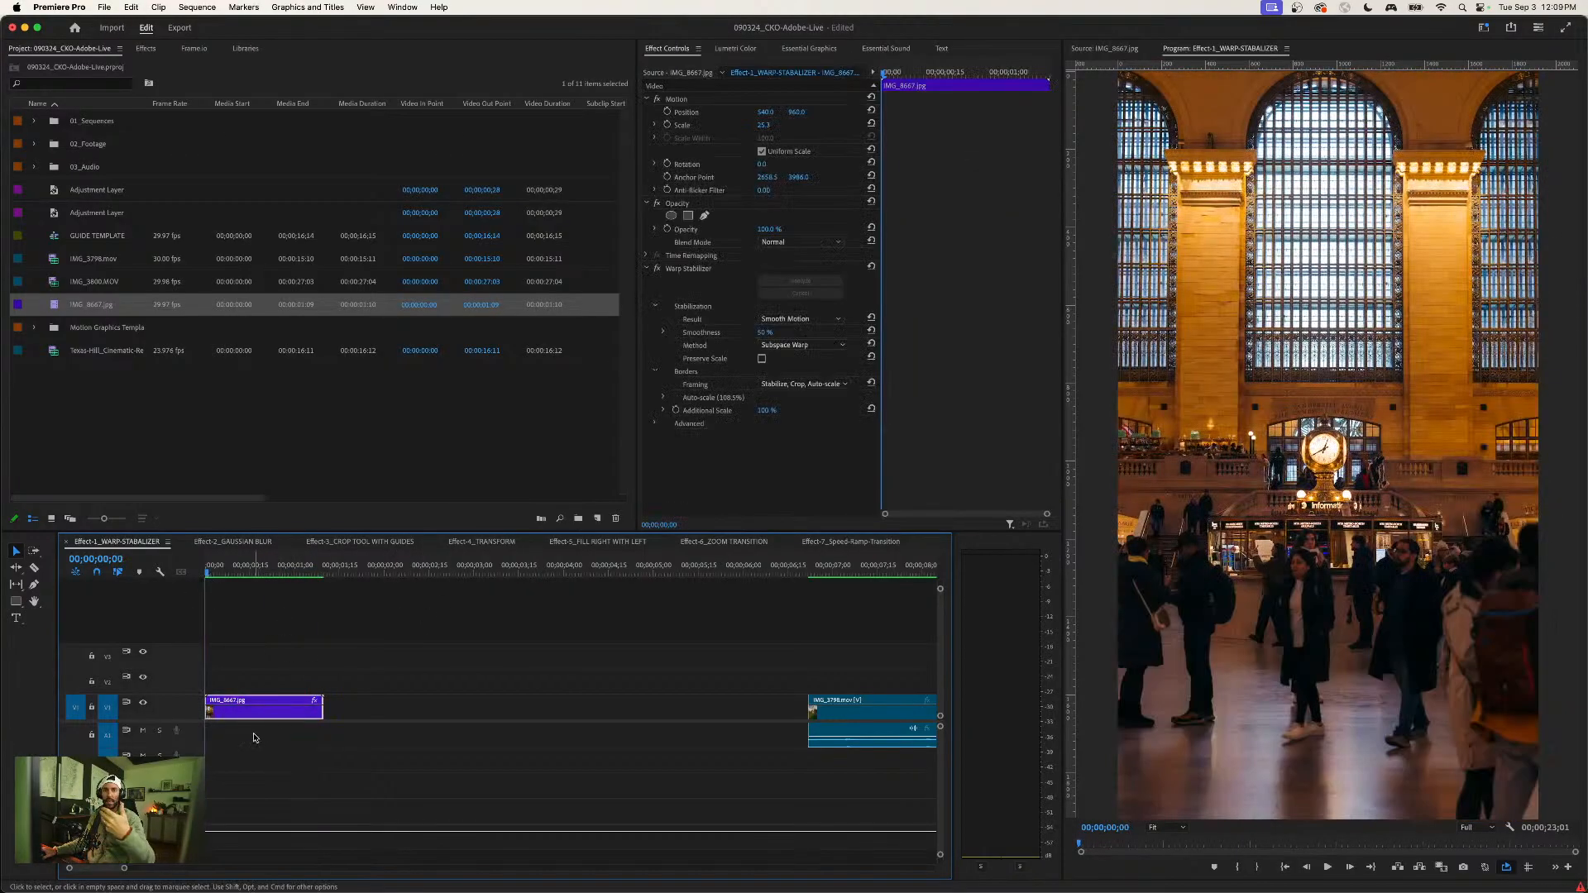
pyautogui.click(265, 680)
pyautogui.click(243, 718)
pyautogui.rightClick(277, 709)
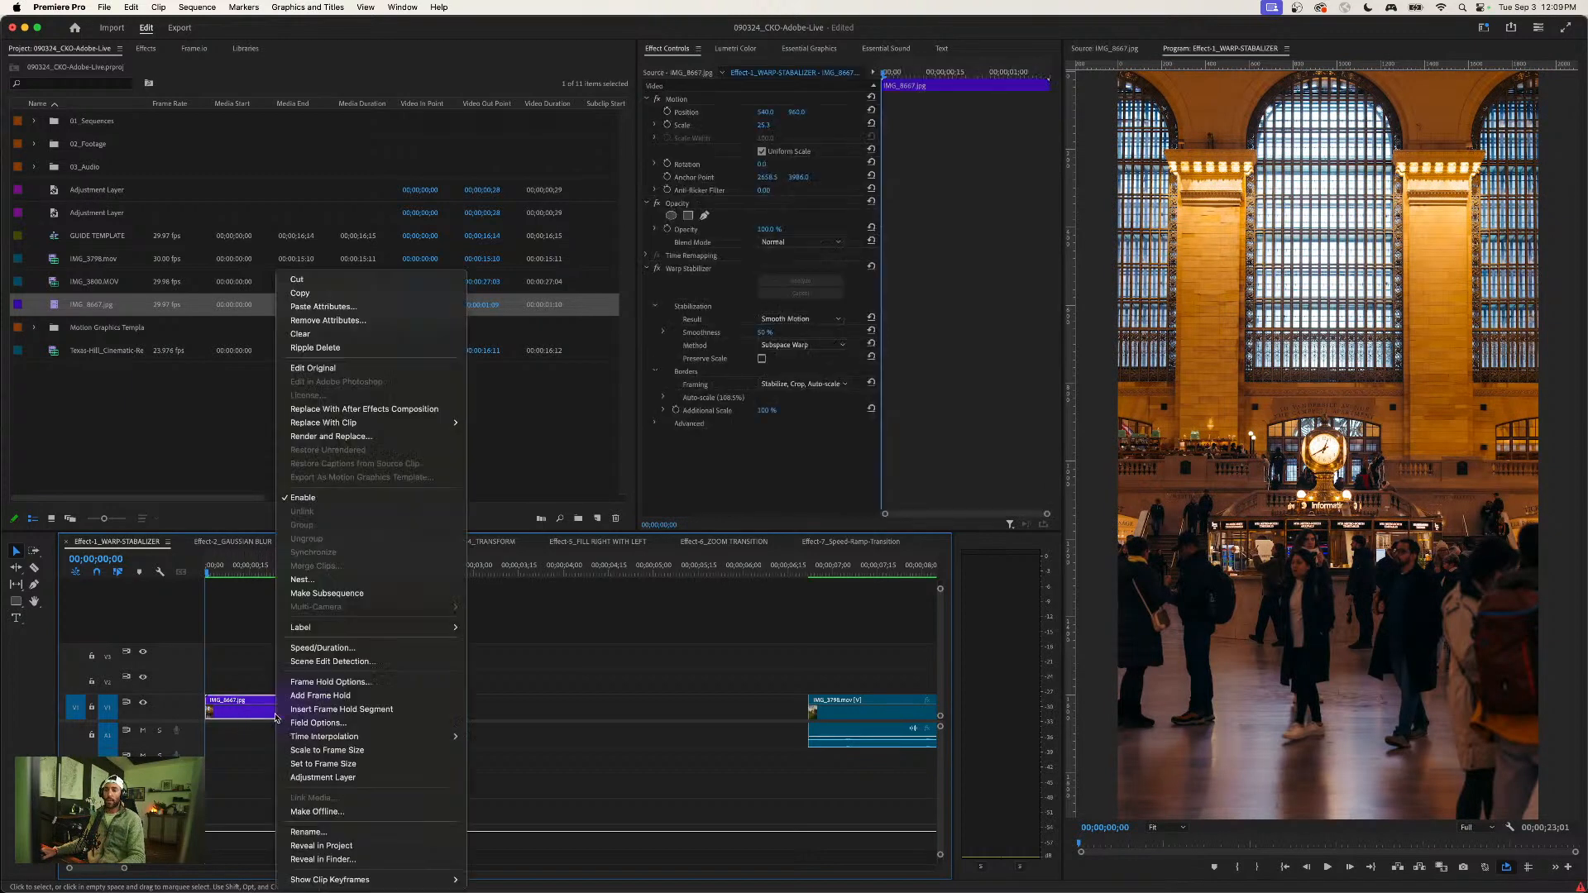
pyautogui.click(314, 584)
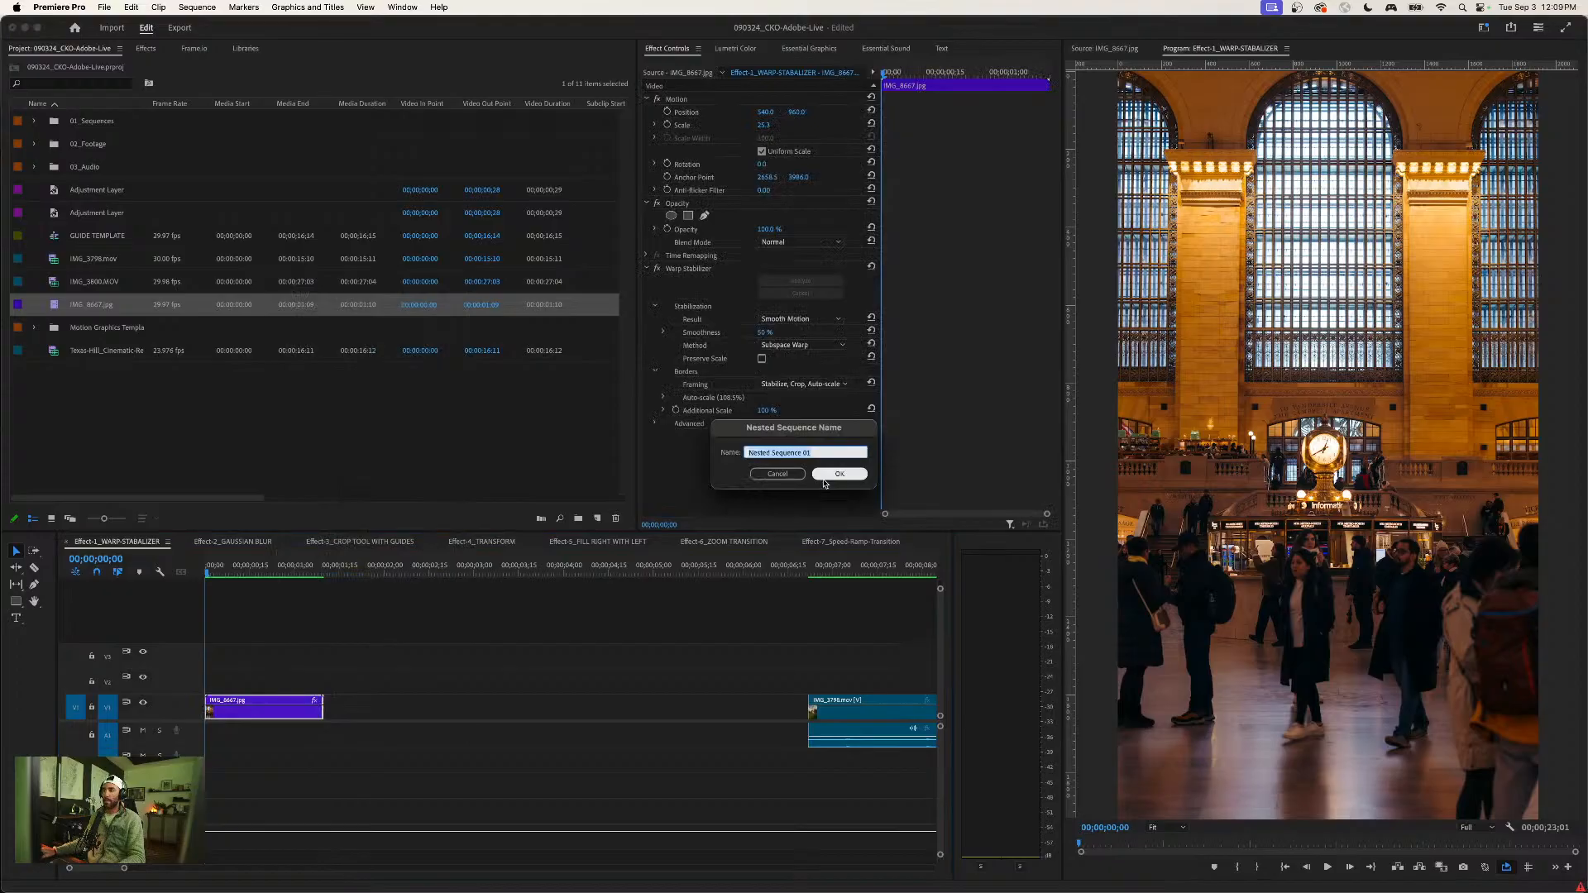
pyautogui.click(814, 471)
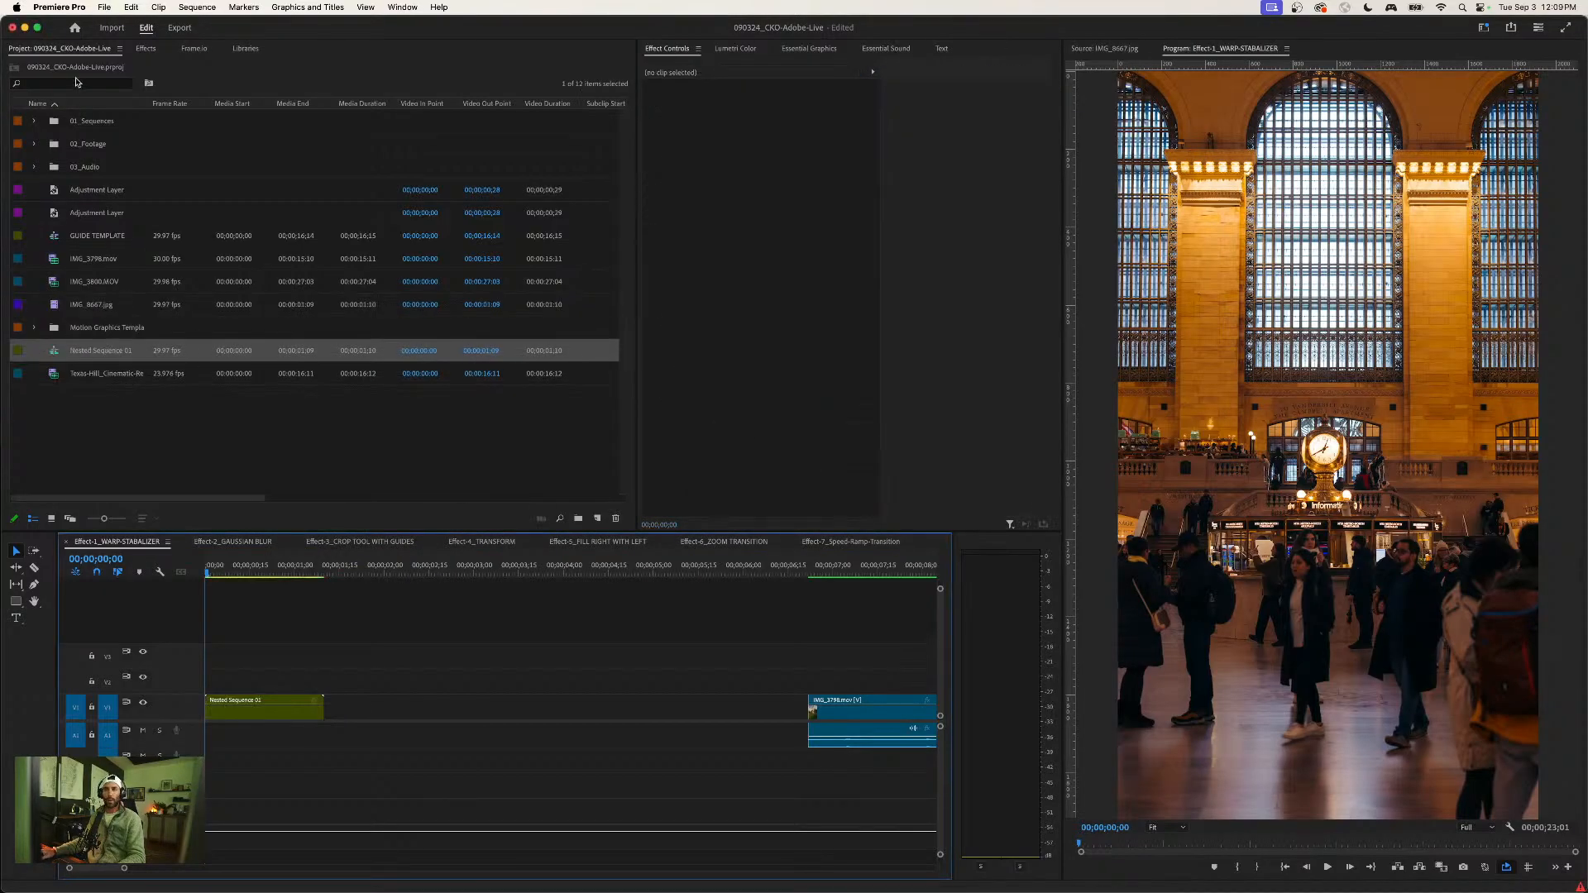
pyautogui.click(33, 123)
pyautogui.click(33, 124)
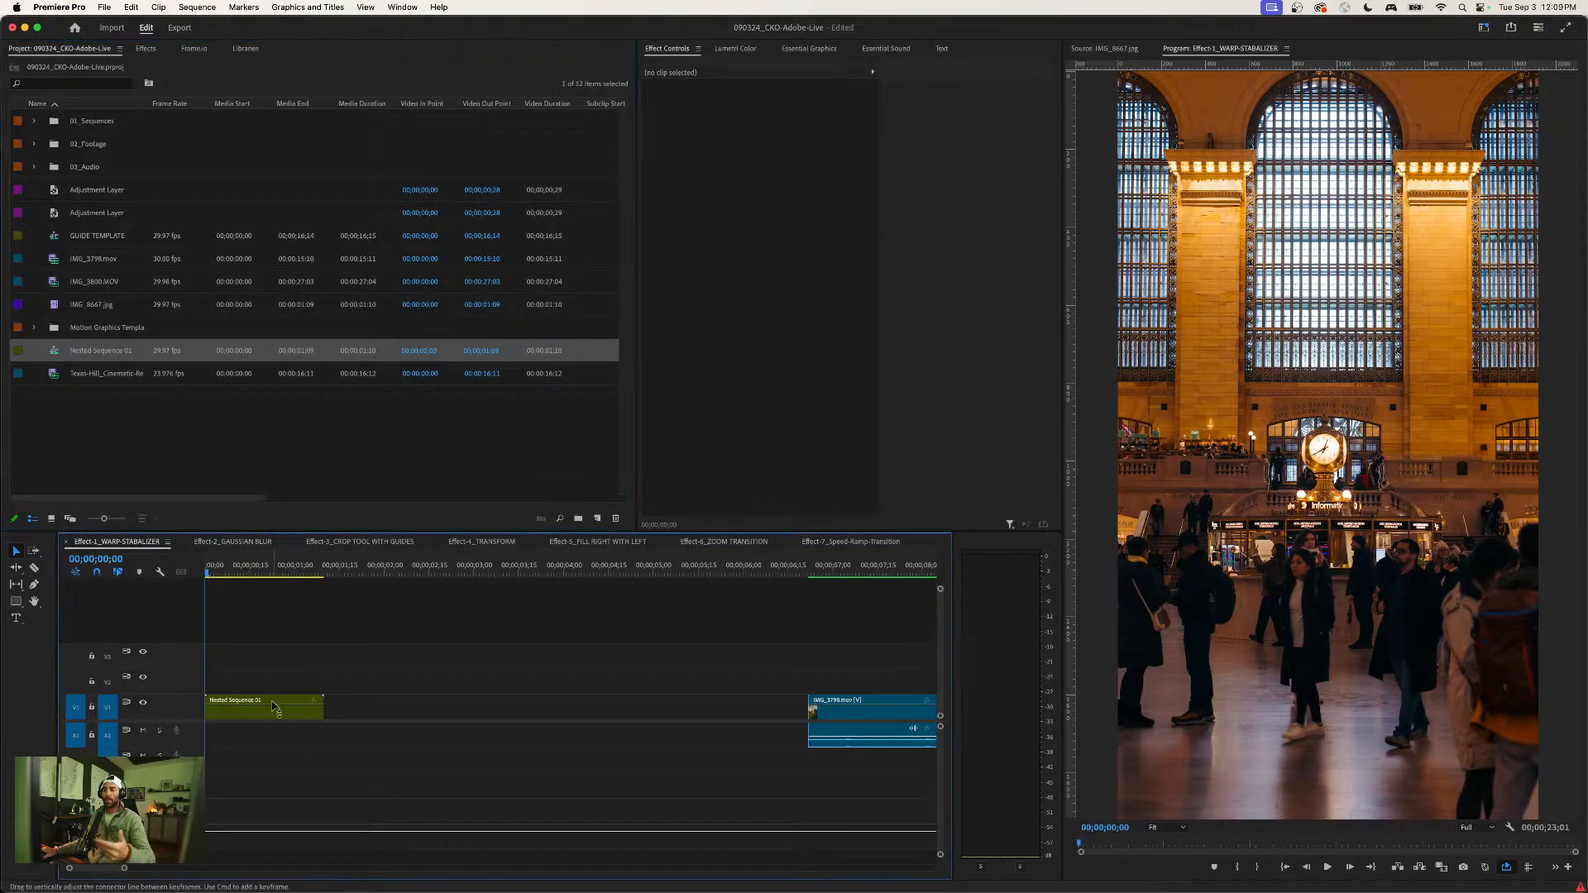
# - Apply Warp Stabilizer to the nested sequence clip and set its Smoothness to 15%
pyautogui.click(256, 709)
pyautogui.click(151, 50)
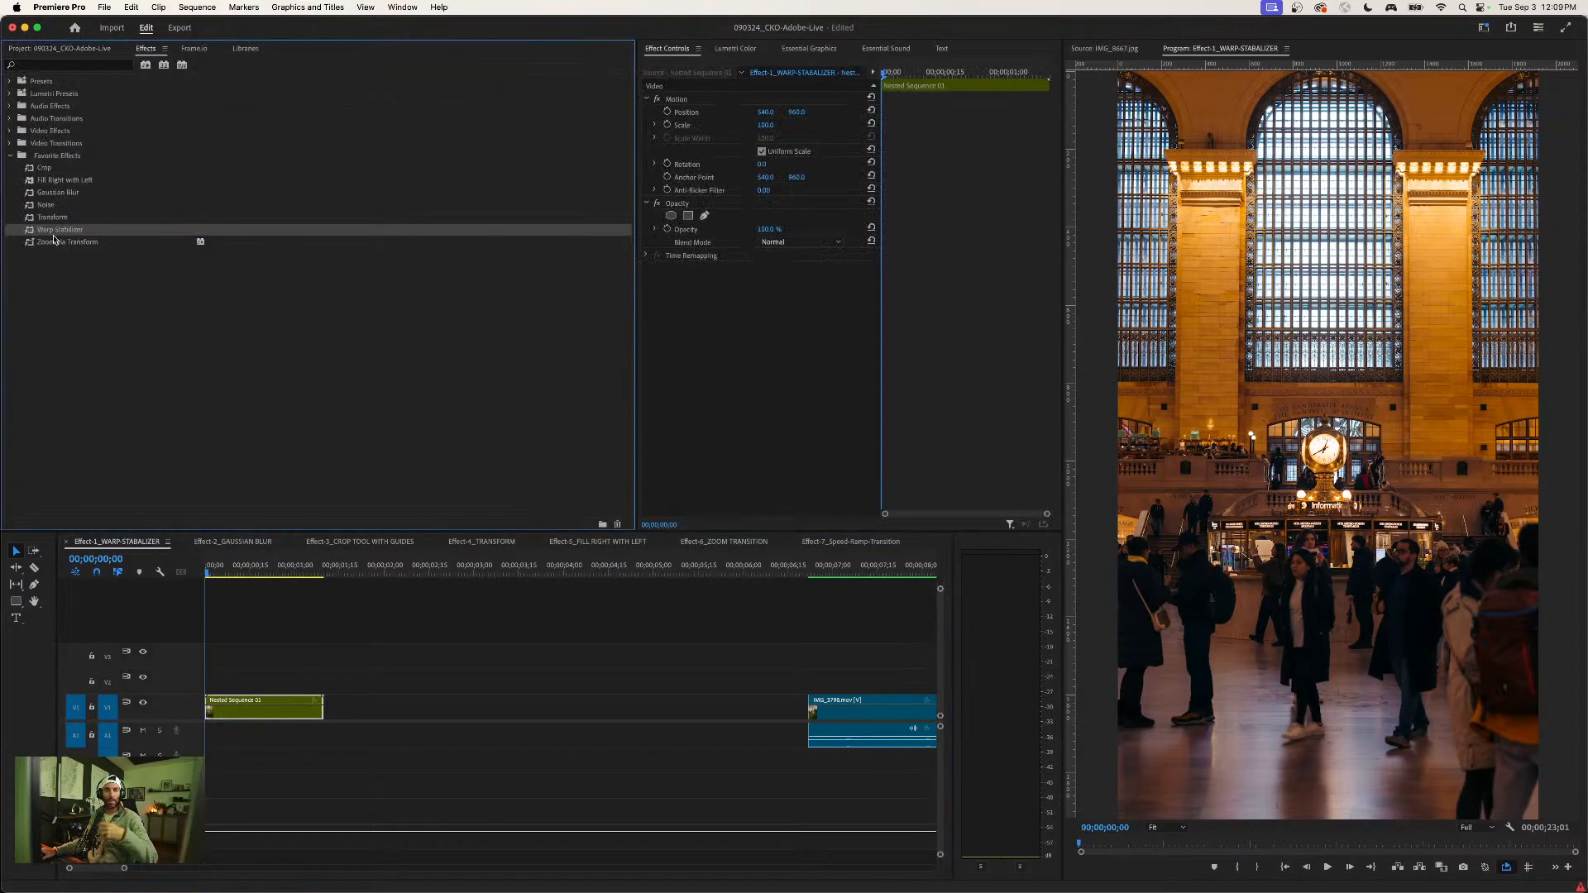
pyautogui.moveTo(52, 230); pyautogui.dragTo(266, 707)
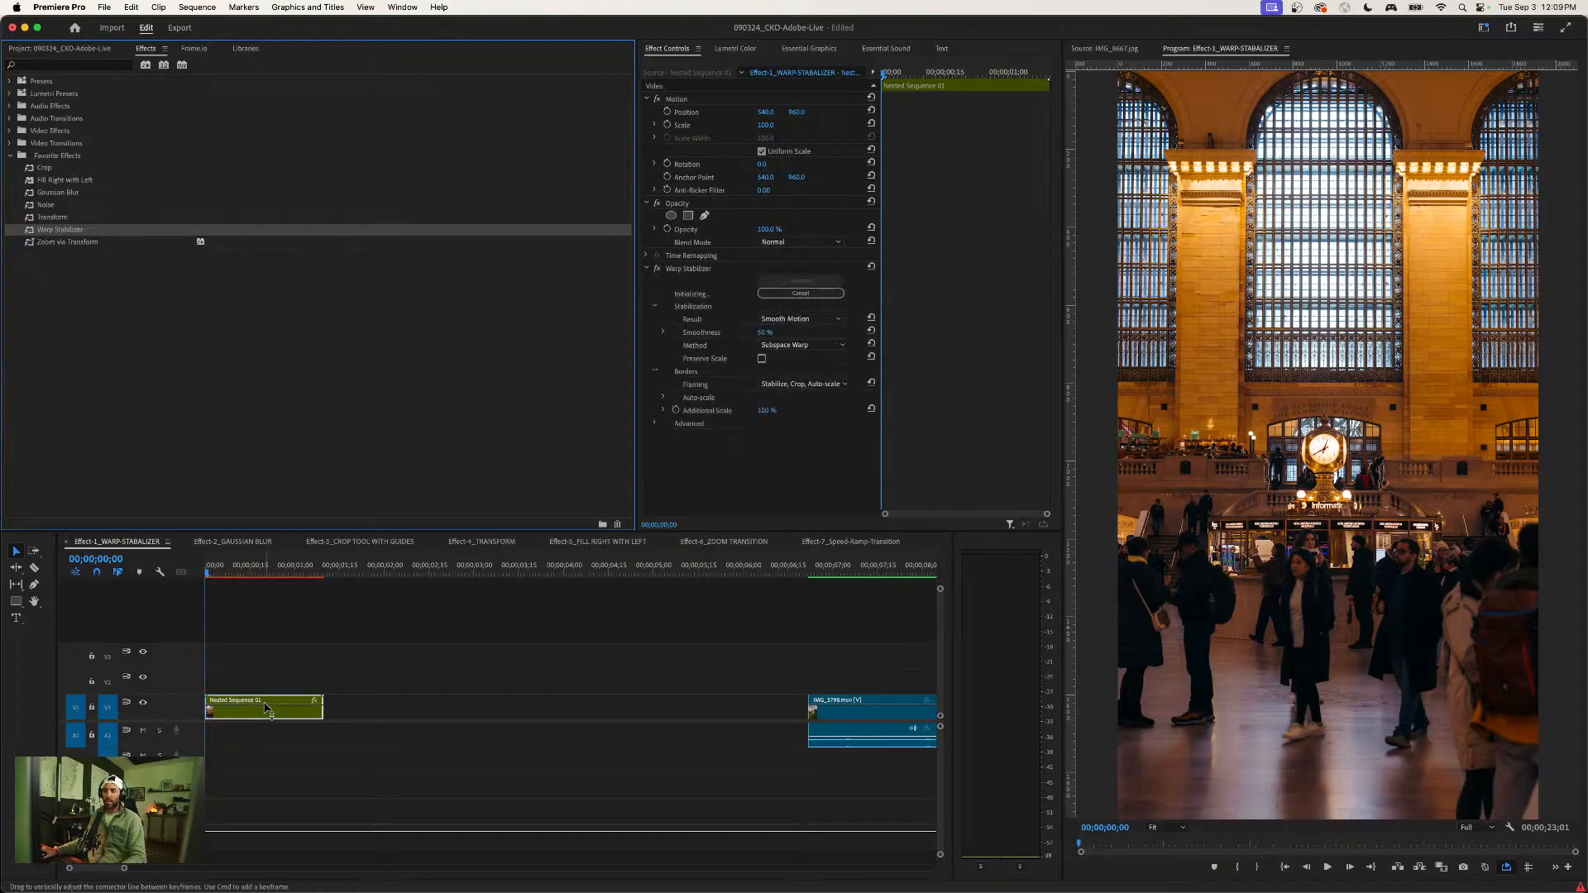
pyautogui.click(765, 332)
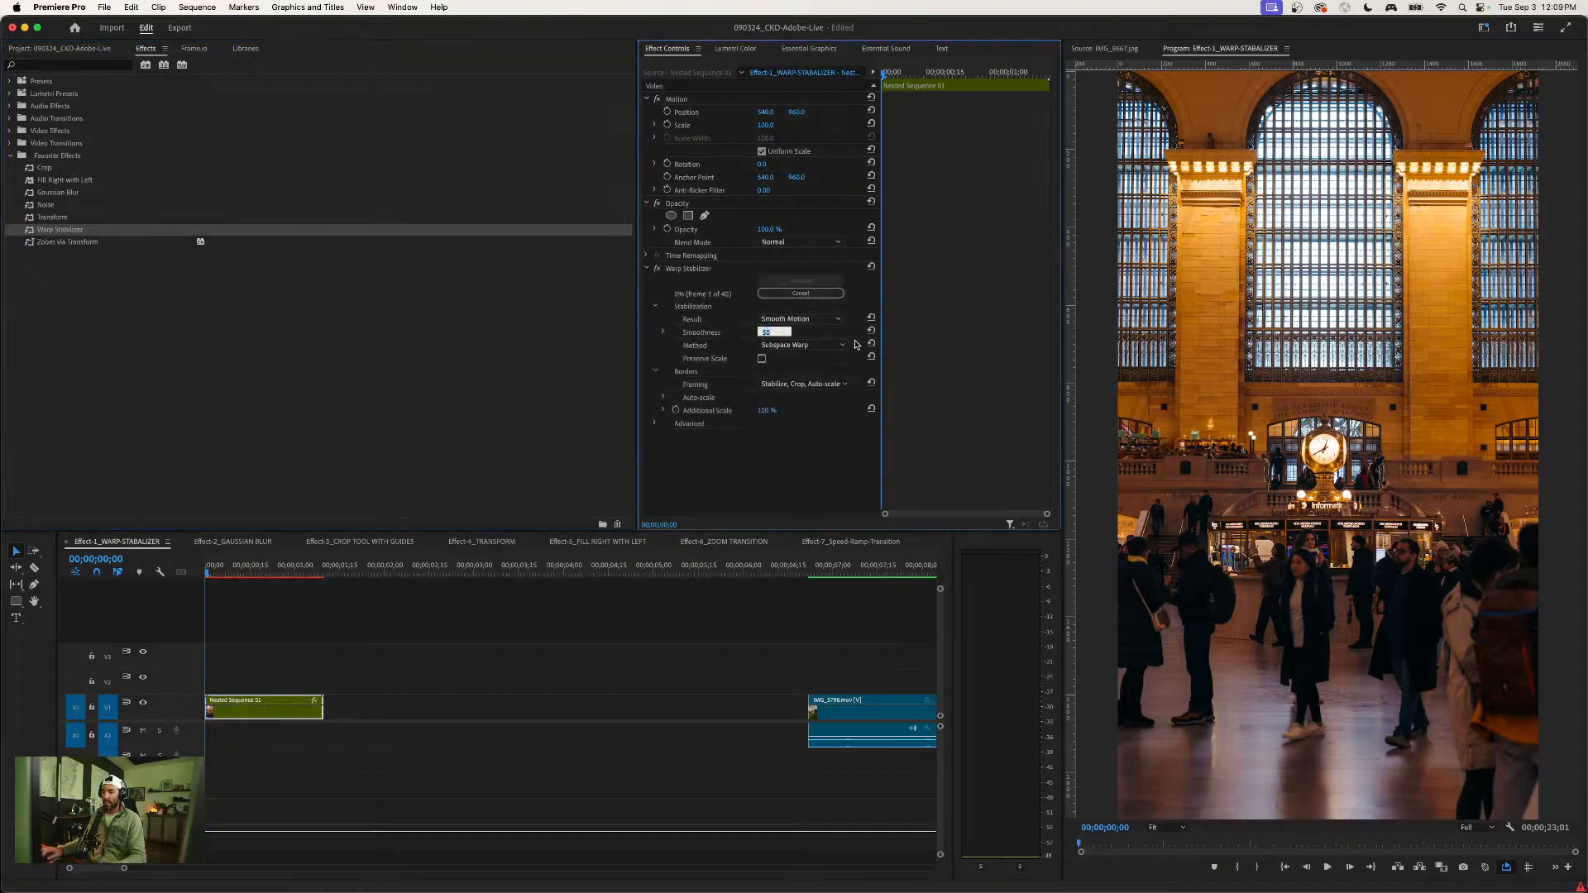
pyautogui.write('15')
pyautogui.press('Return')
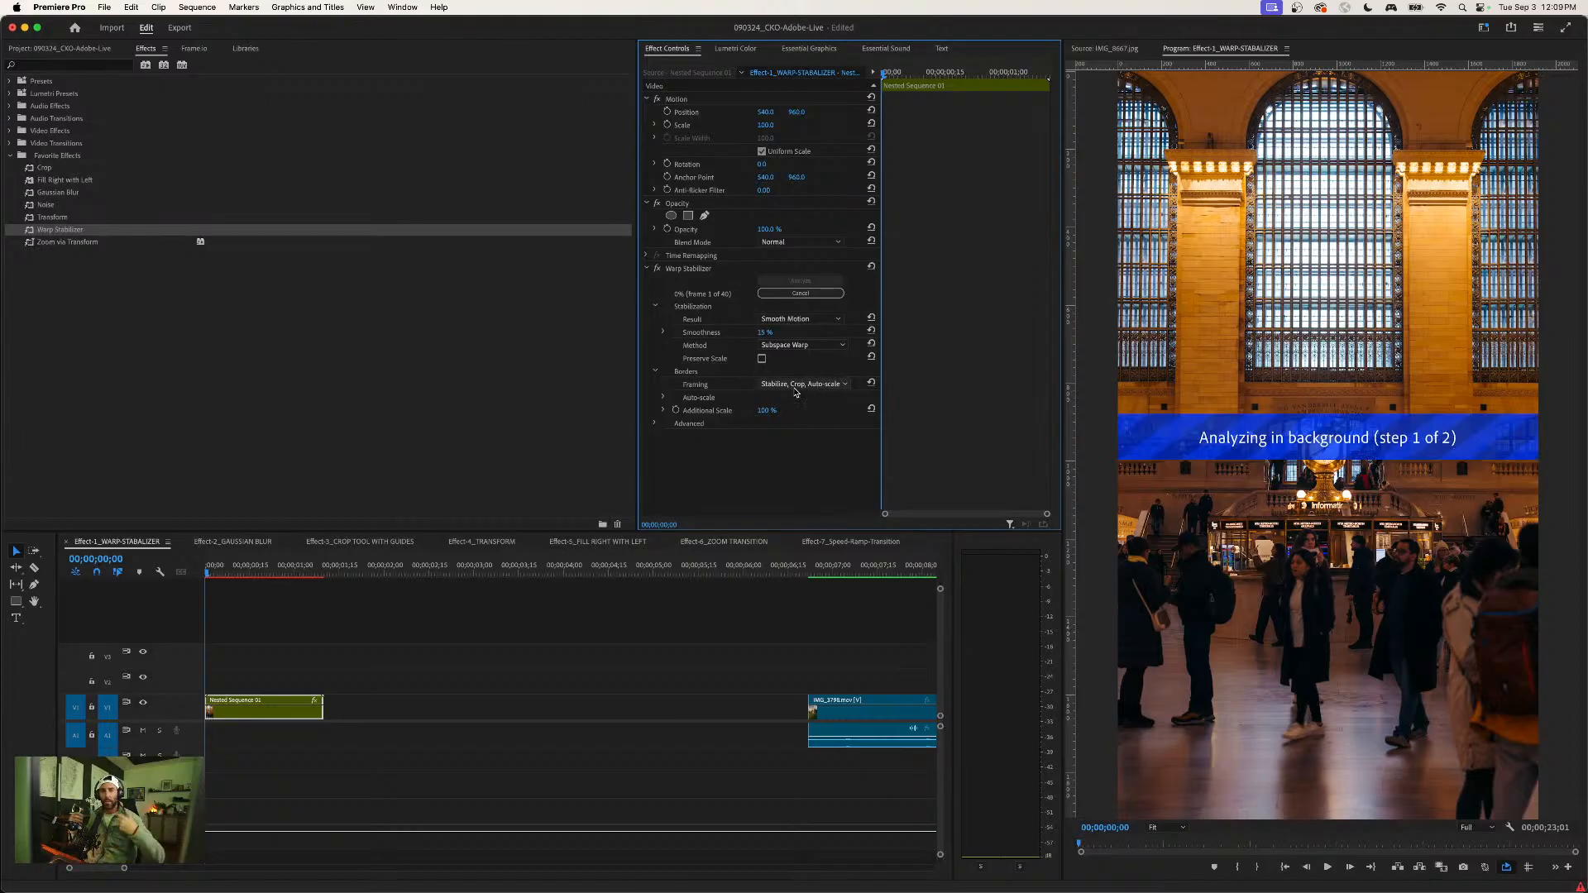
pyautogui.click(461, 610)
# - Open the Effect-2_GAUSSIAN BLUR sequence, return to its start, and delete the Gaussian Blur effect from the MVI_0726.MP4 clip
pyautogui.click(240, 542)
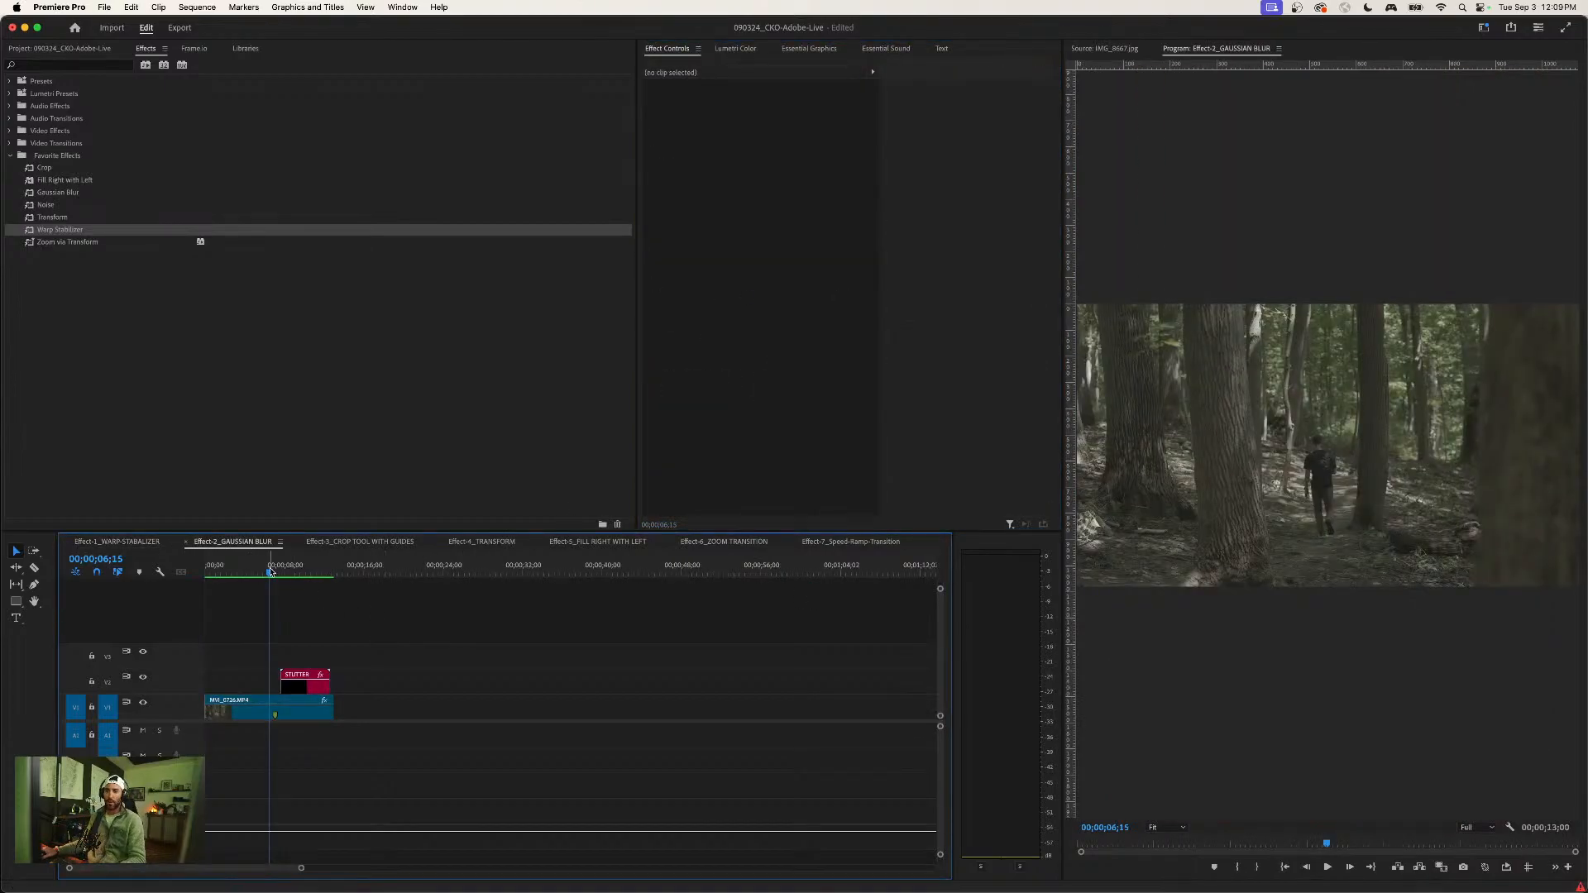
pyautogui.moveTo(270, 572); pyautogui.dragTo(185, 573)
pyautogui.click(231, 632)
pyautogui.click(251, 710)
pyautogui.click(713, 267)
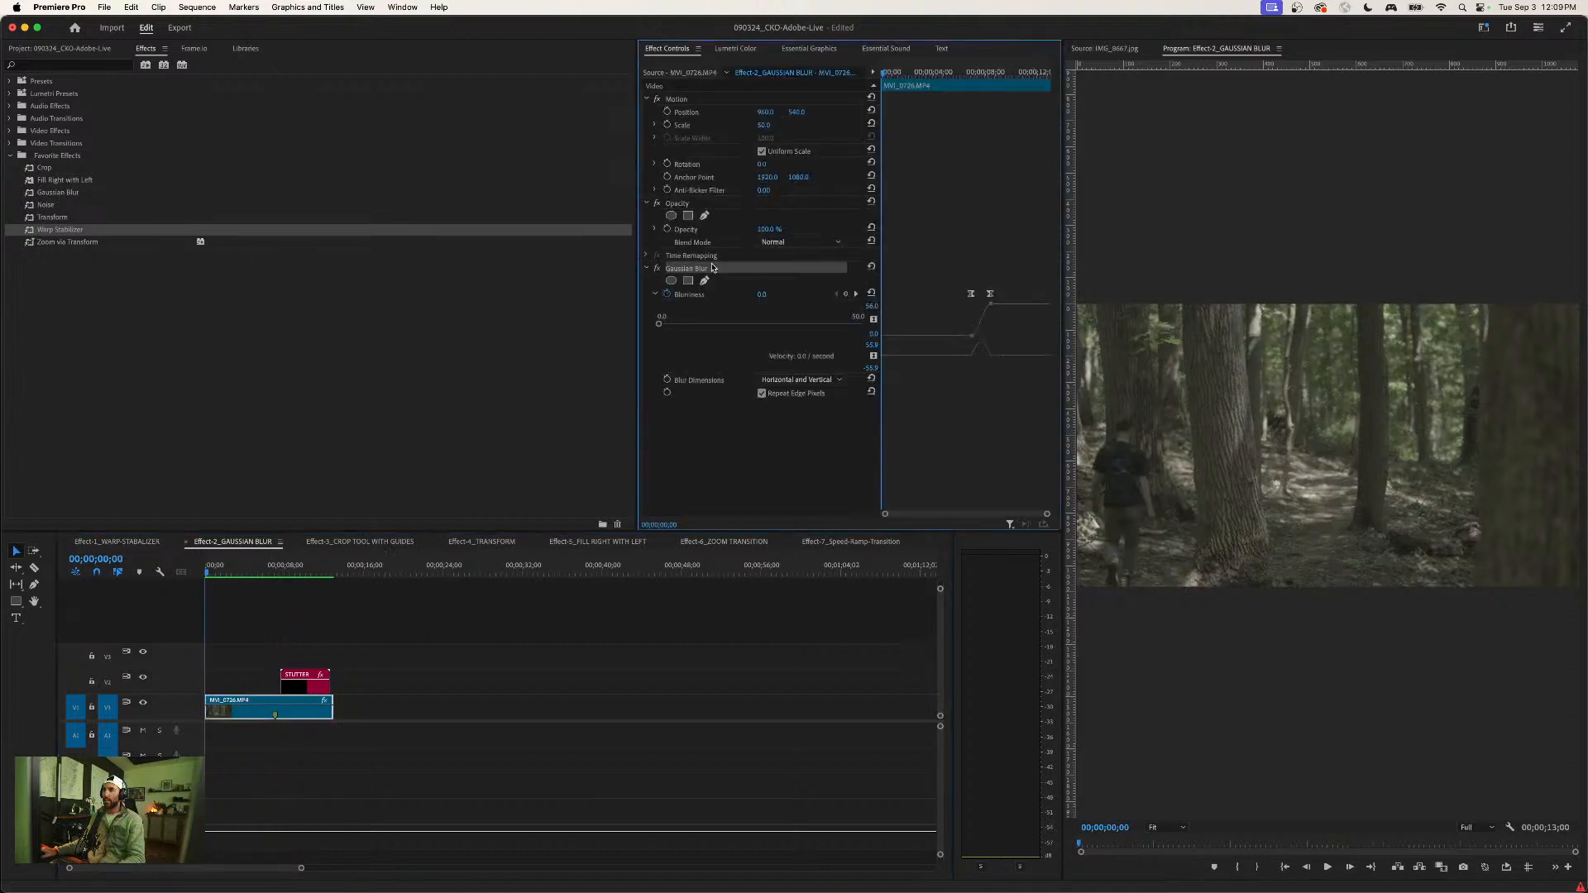
pyautogui.press('Delete')
pyautogui.click(312, 656)
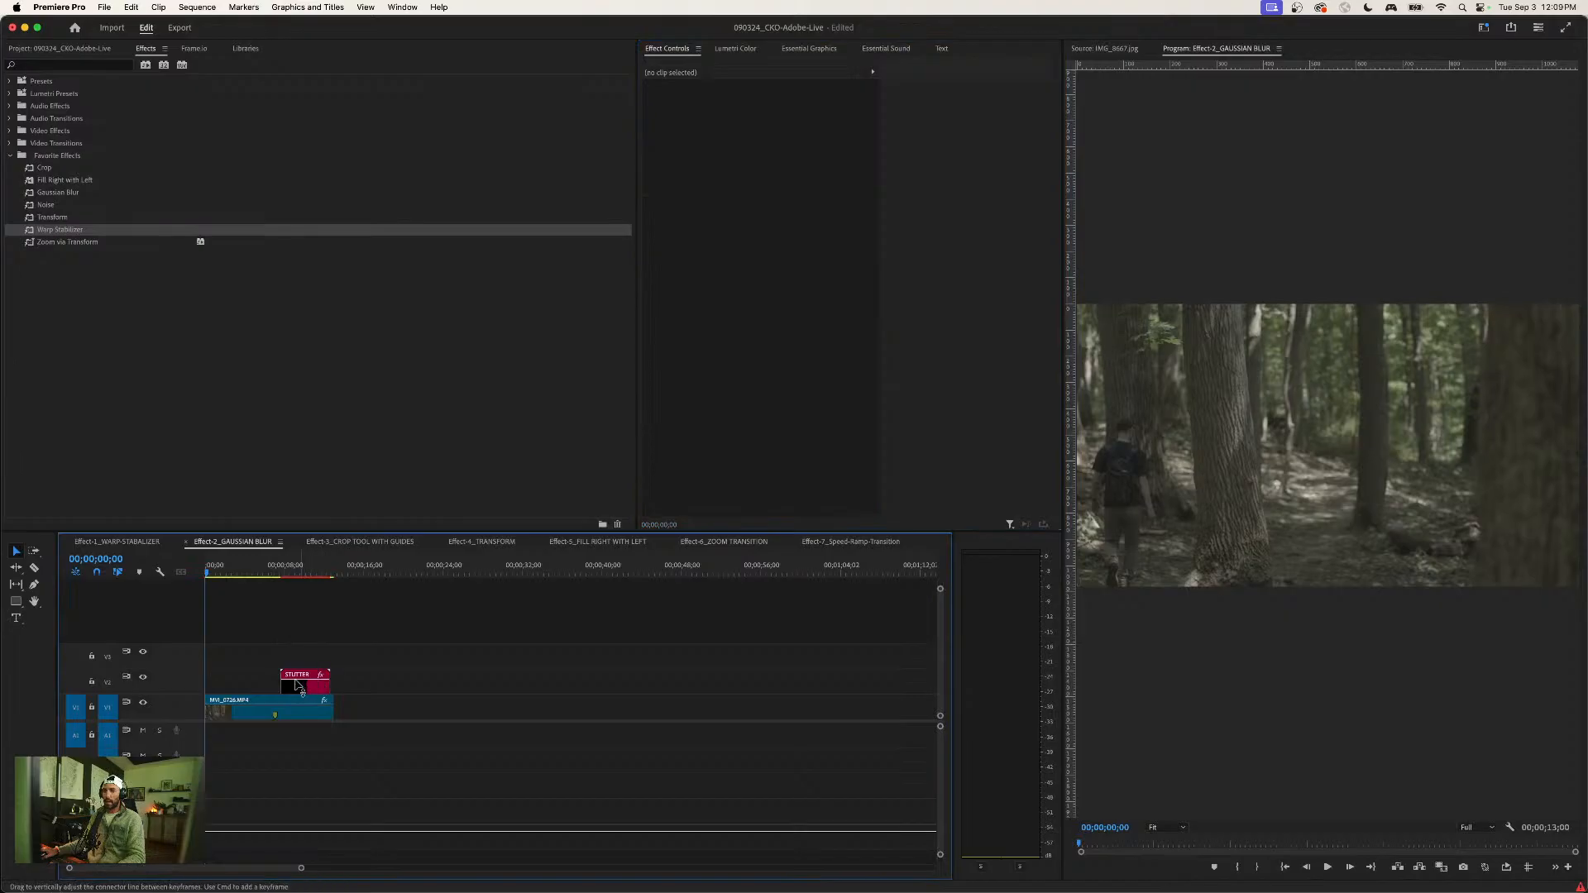
# - Move the playhead to 00;00;05;05 and switch to the Assembly workspace
pyautogui.moveTo(247, 569); pyautogui.dragTo(257, 568)
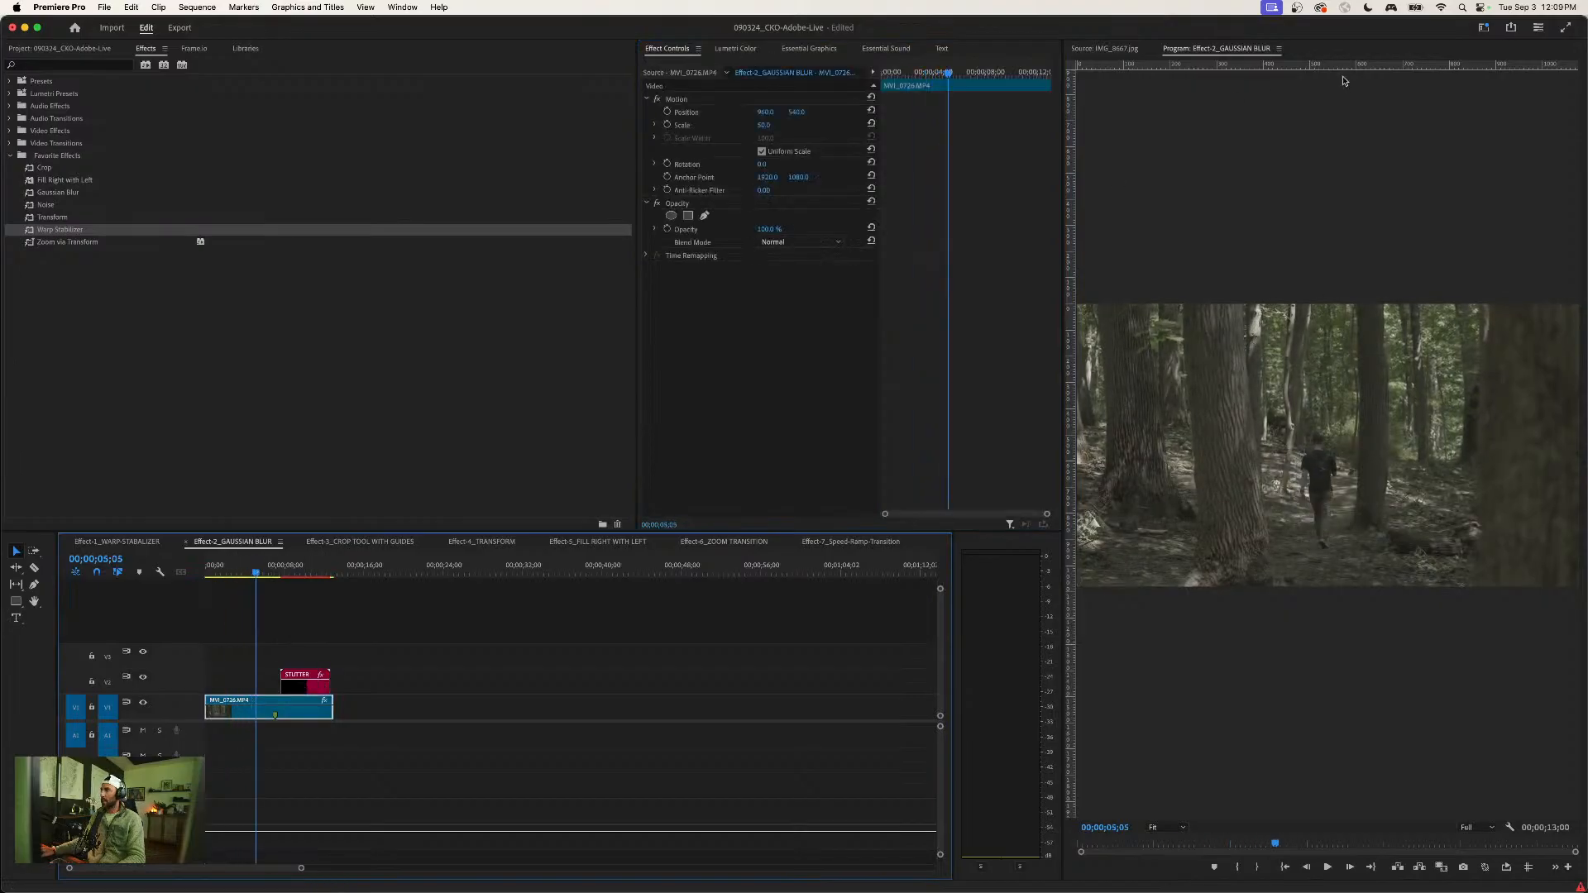
pyautogui.click(1479, 32)
pyautogui.click(1406, 125)
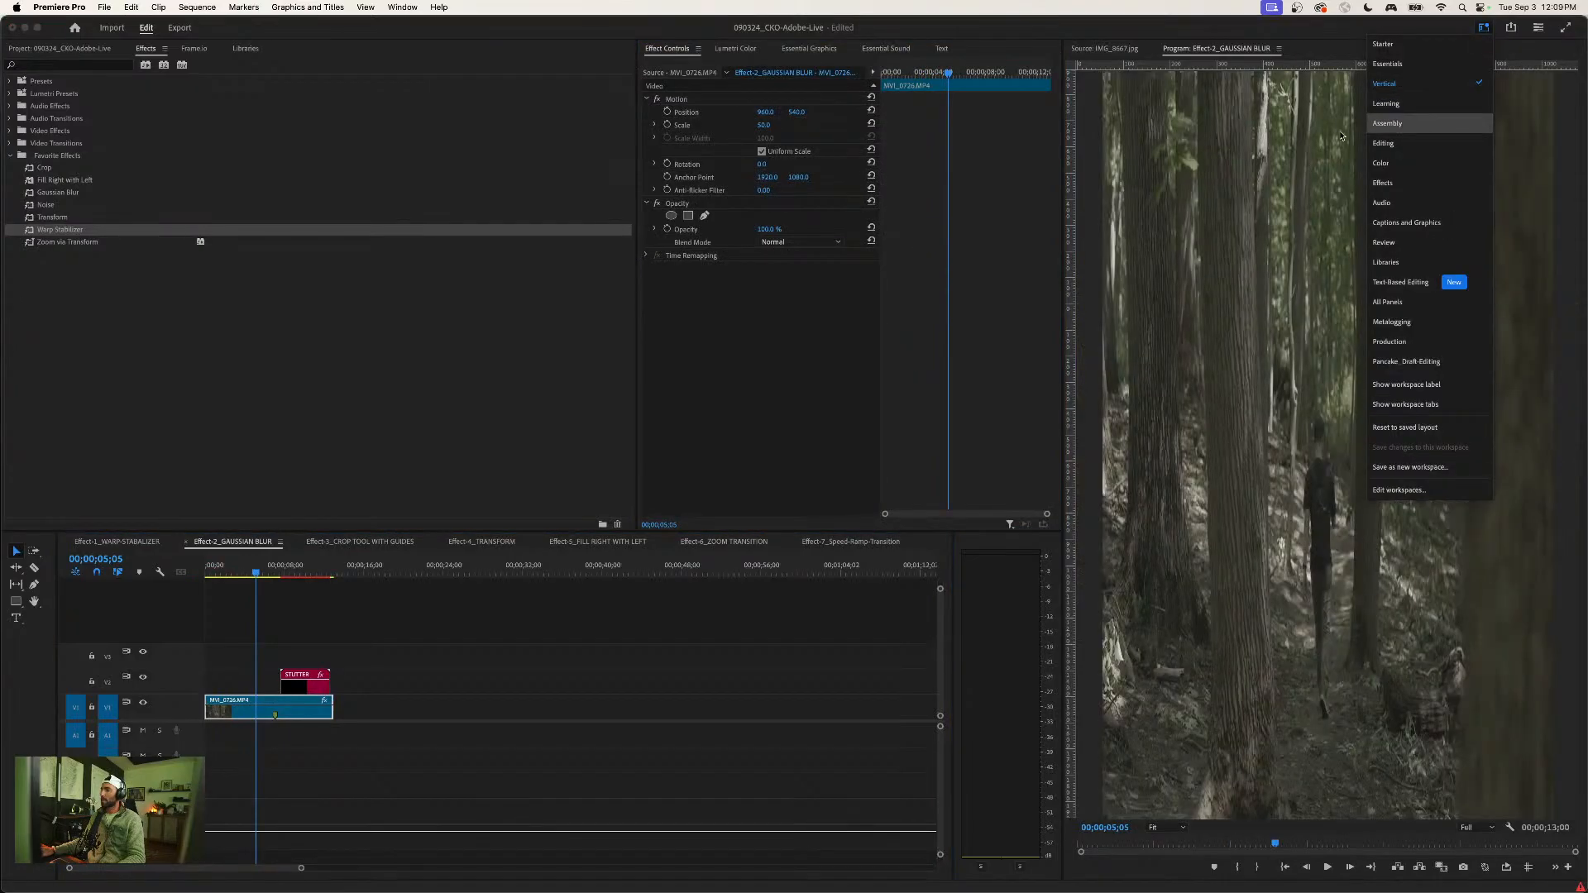
pyautogui.click(791, 578)
# - Play the unblurred forest clip from the start to about 00;00;05;04
pyautogui.press('Home')
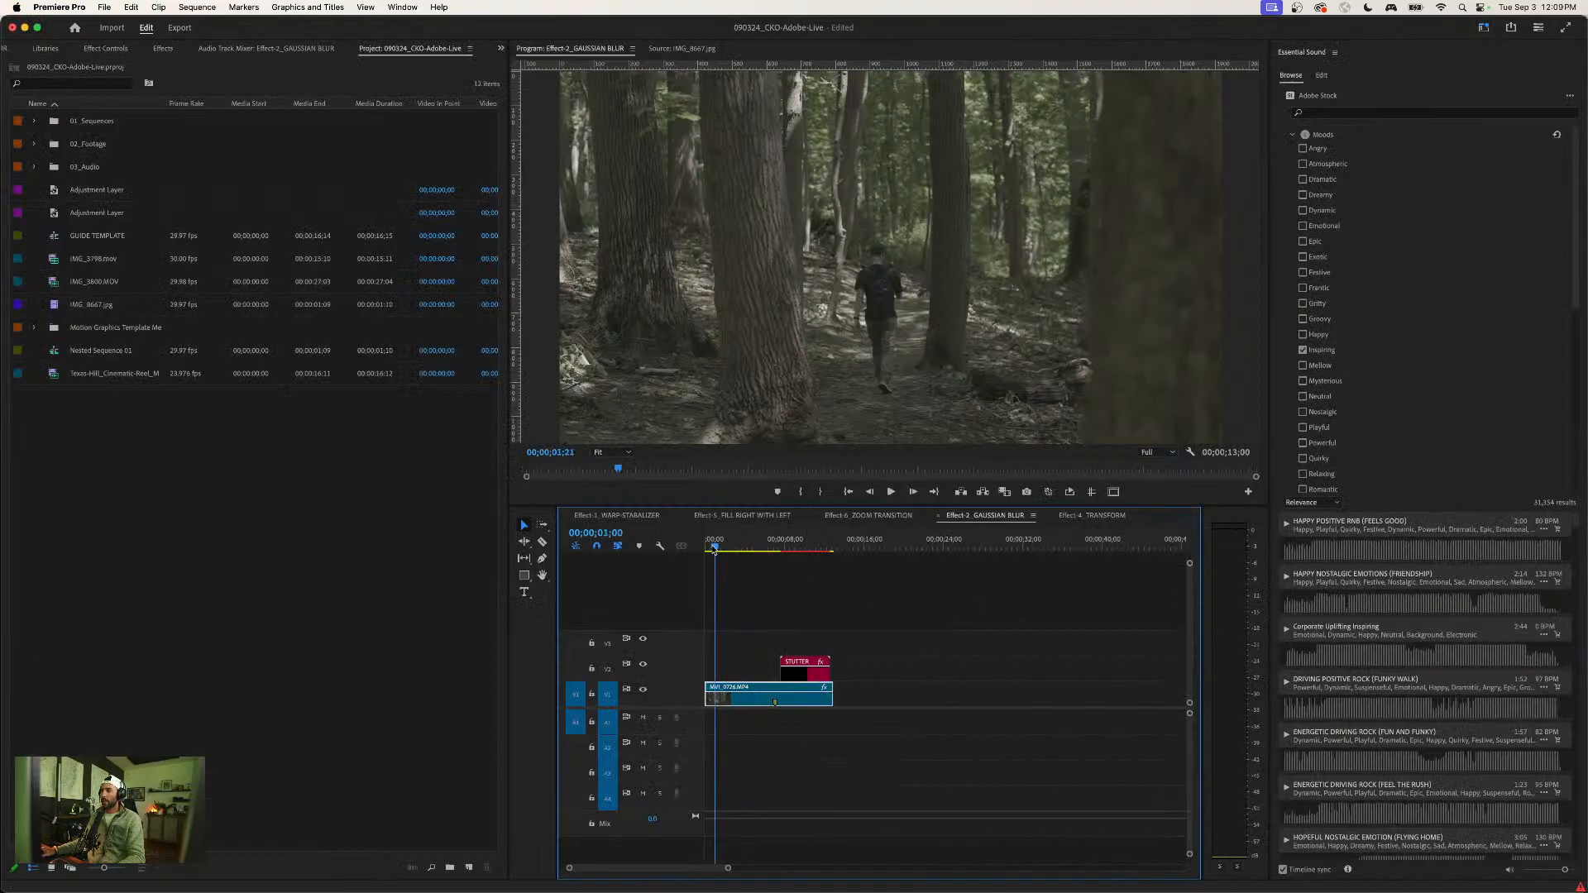
pyautogui.press('space')
pyautogui.press('=')
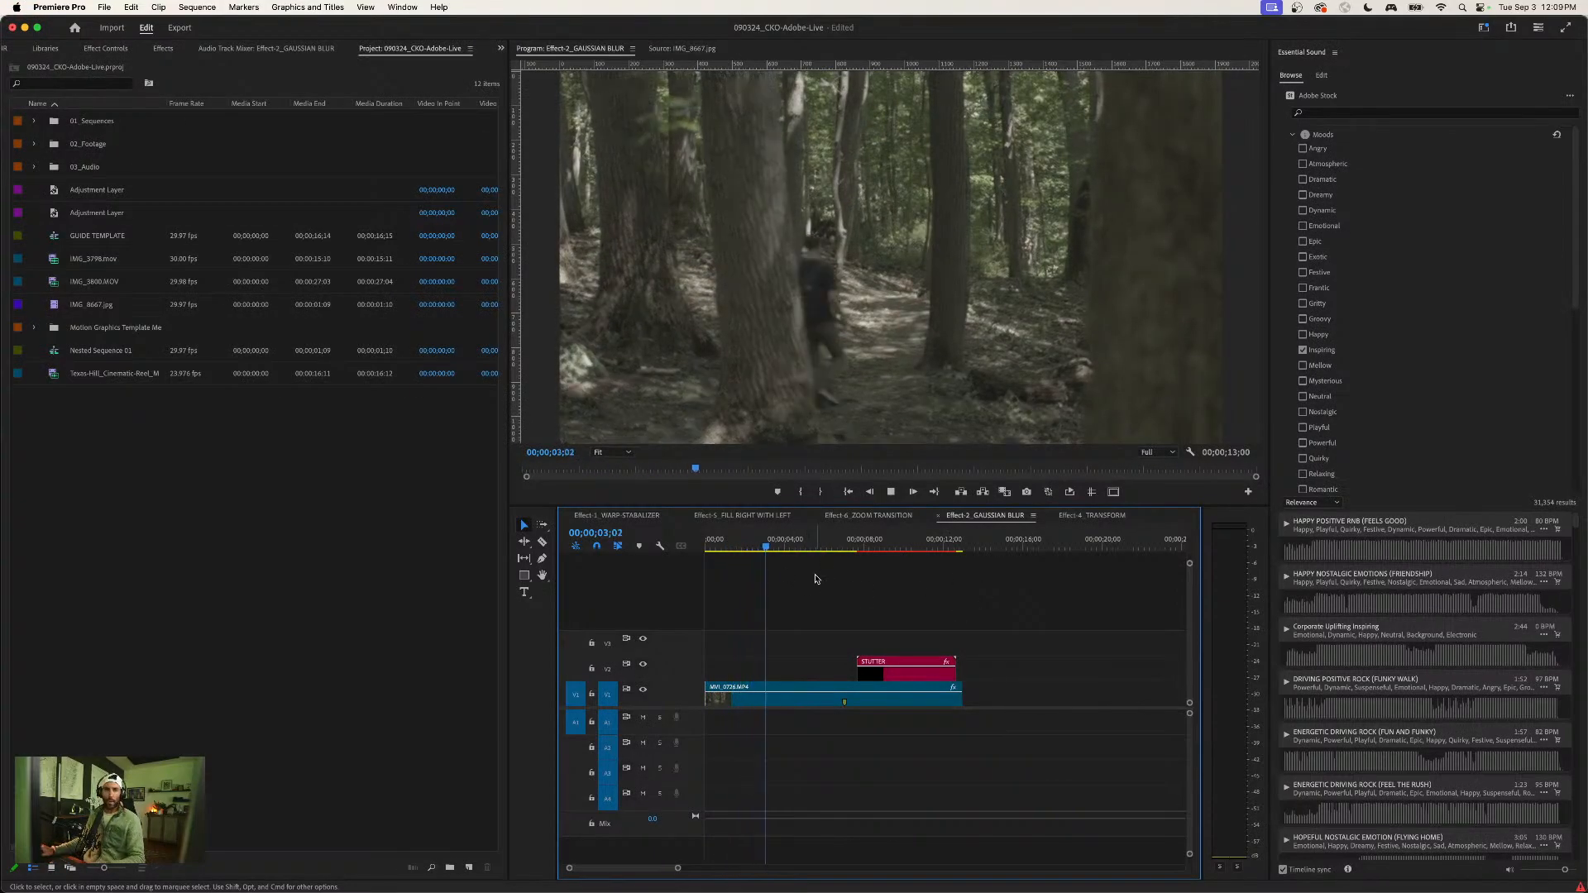
pyautogui.press('space')
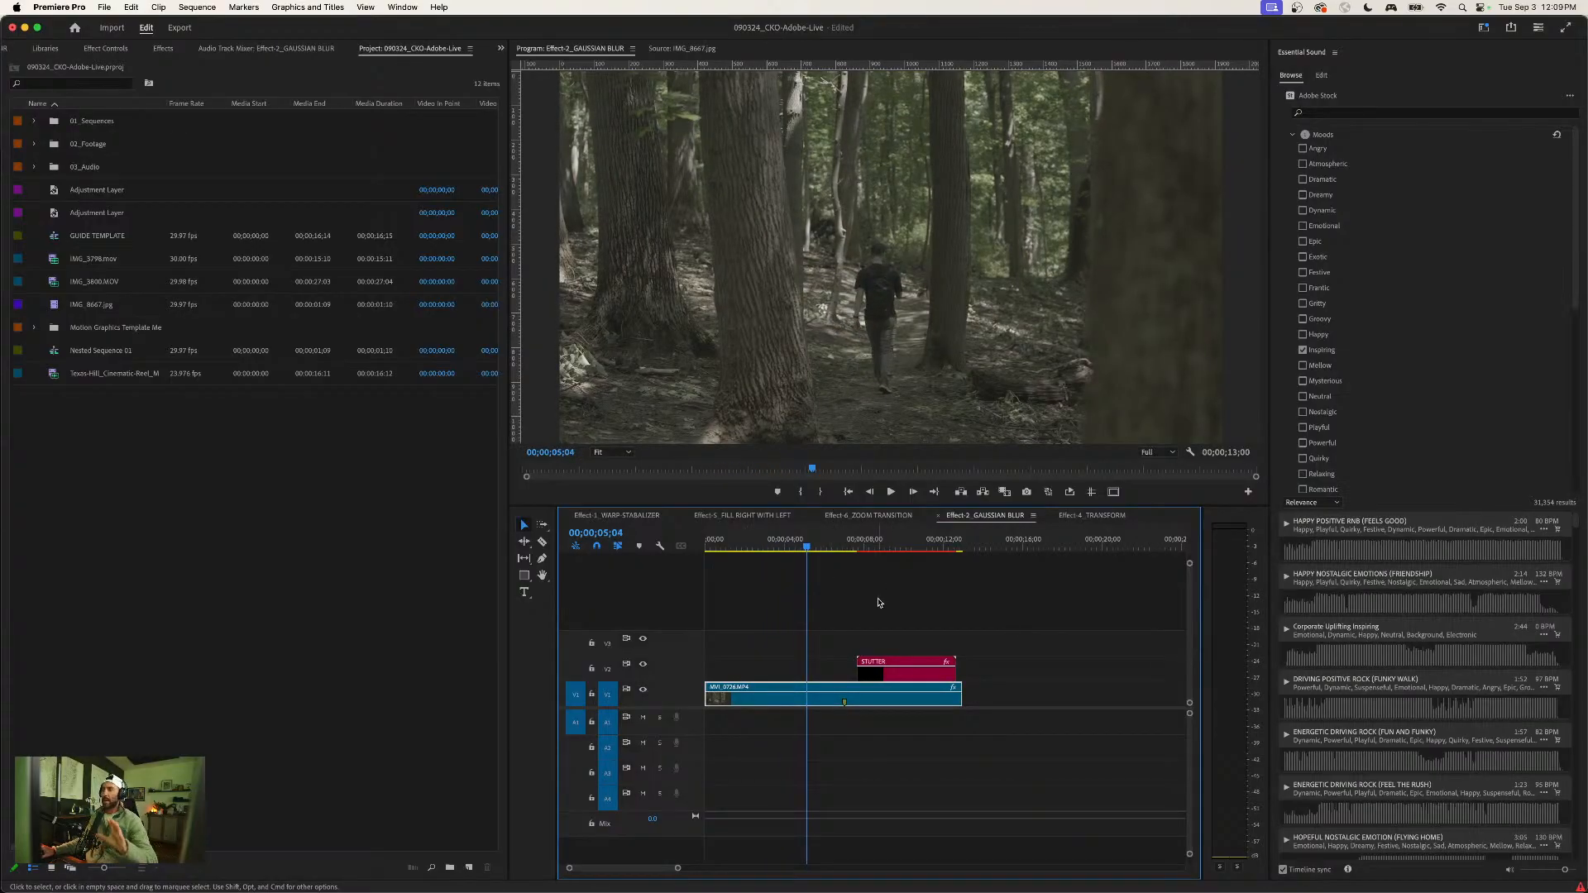
# - Go to 00;00;07;19 and hide video track V2, which holds the STUTTER title
pyautogui.moveTo(807, 546); pyautogui.dragTo(851, 546)
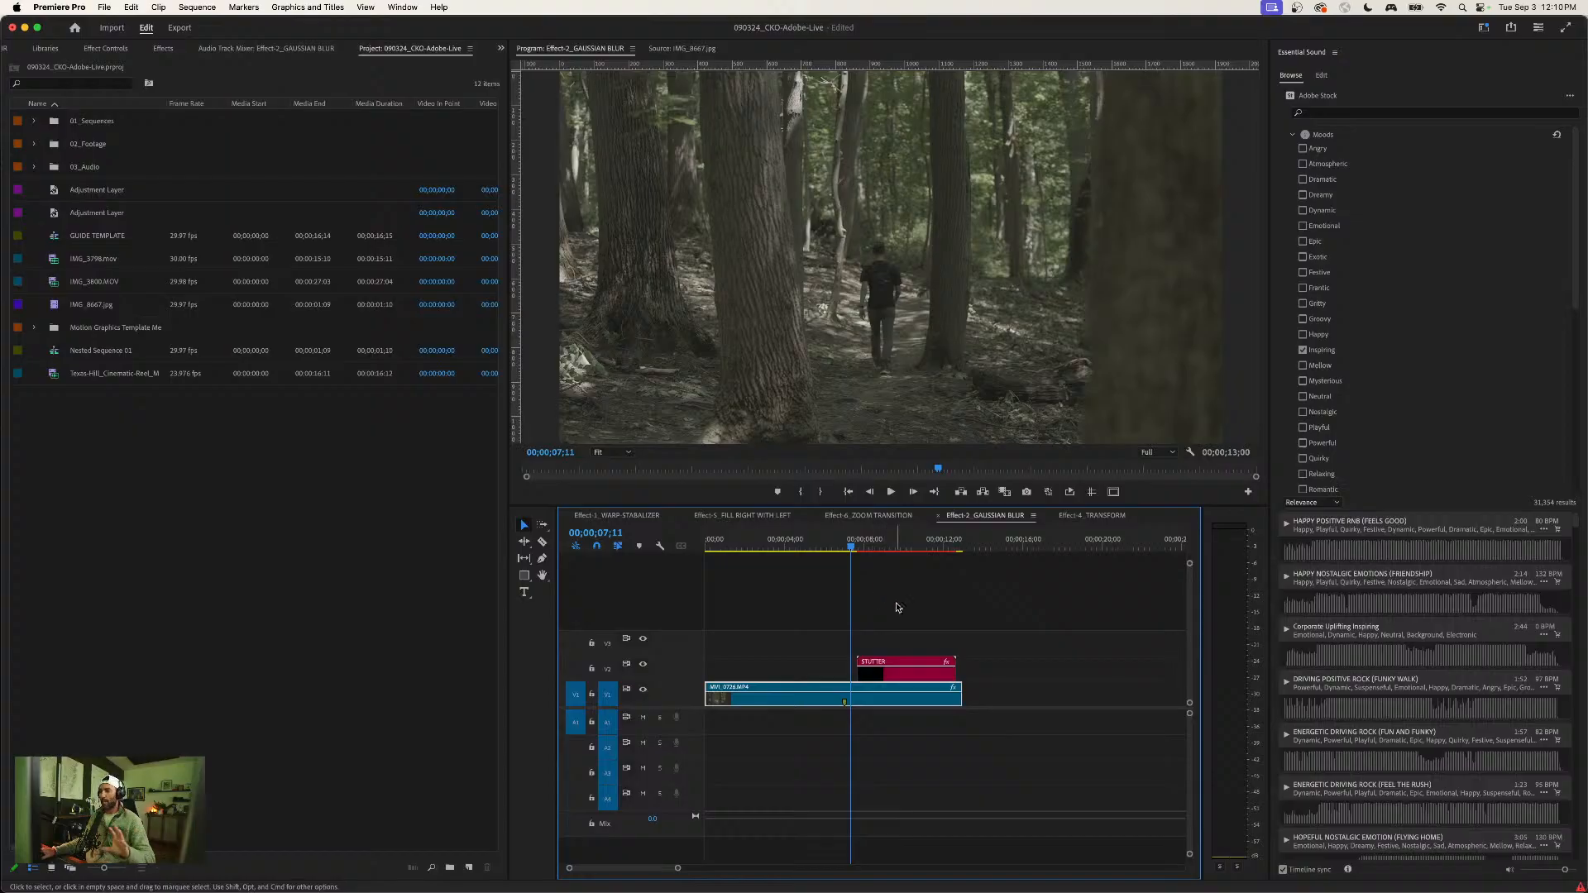
pyautogui.moveTo(853, 546)
pyautogui.mouseDown()
pyautogui.moveTo(898, 546)
pyautogui.moveTo(856, 546)
pyautogui.mouseUp()
pyautogui.click(643, 664)
pyautogui.click(868, 546)
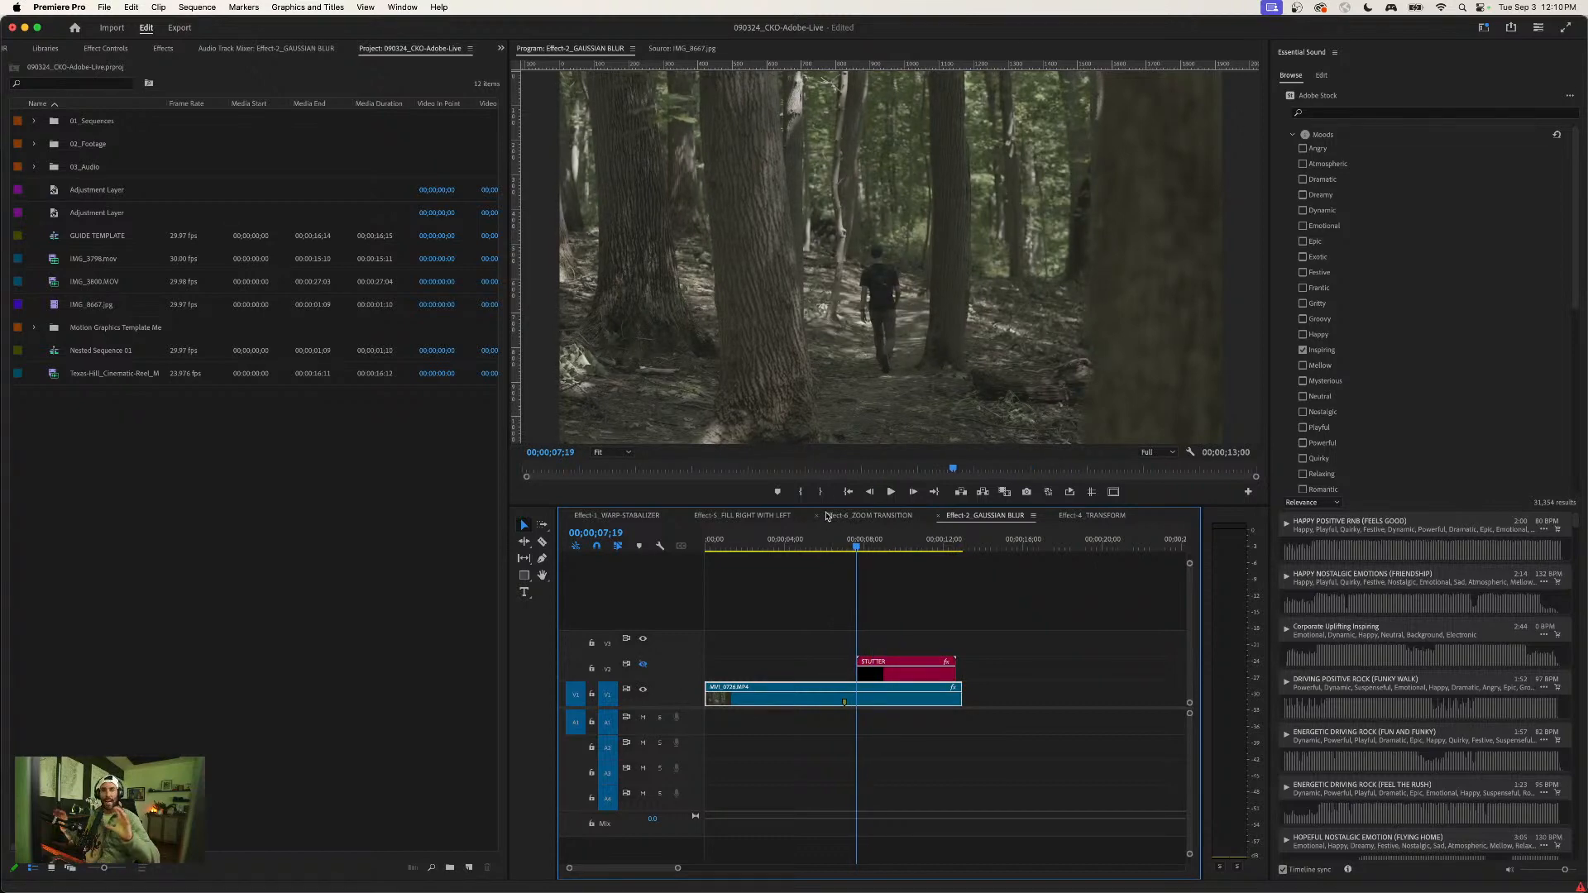
# - Play the forest clip up to 00;00;07;03, where the man walks away, and add a clip marker there
pyautogui.click(811, 543)
pyautogui.press('space')
pyautogui.click(882, 687)
pyautogui.press('=')
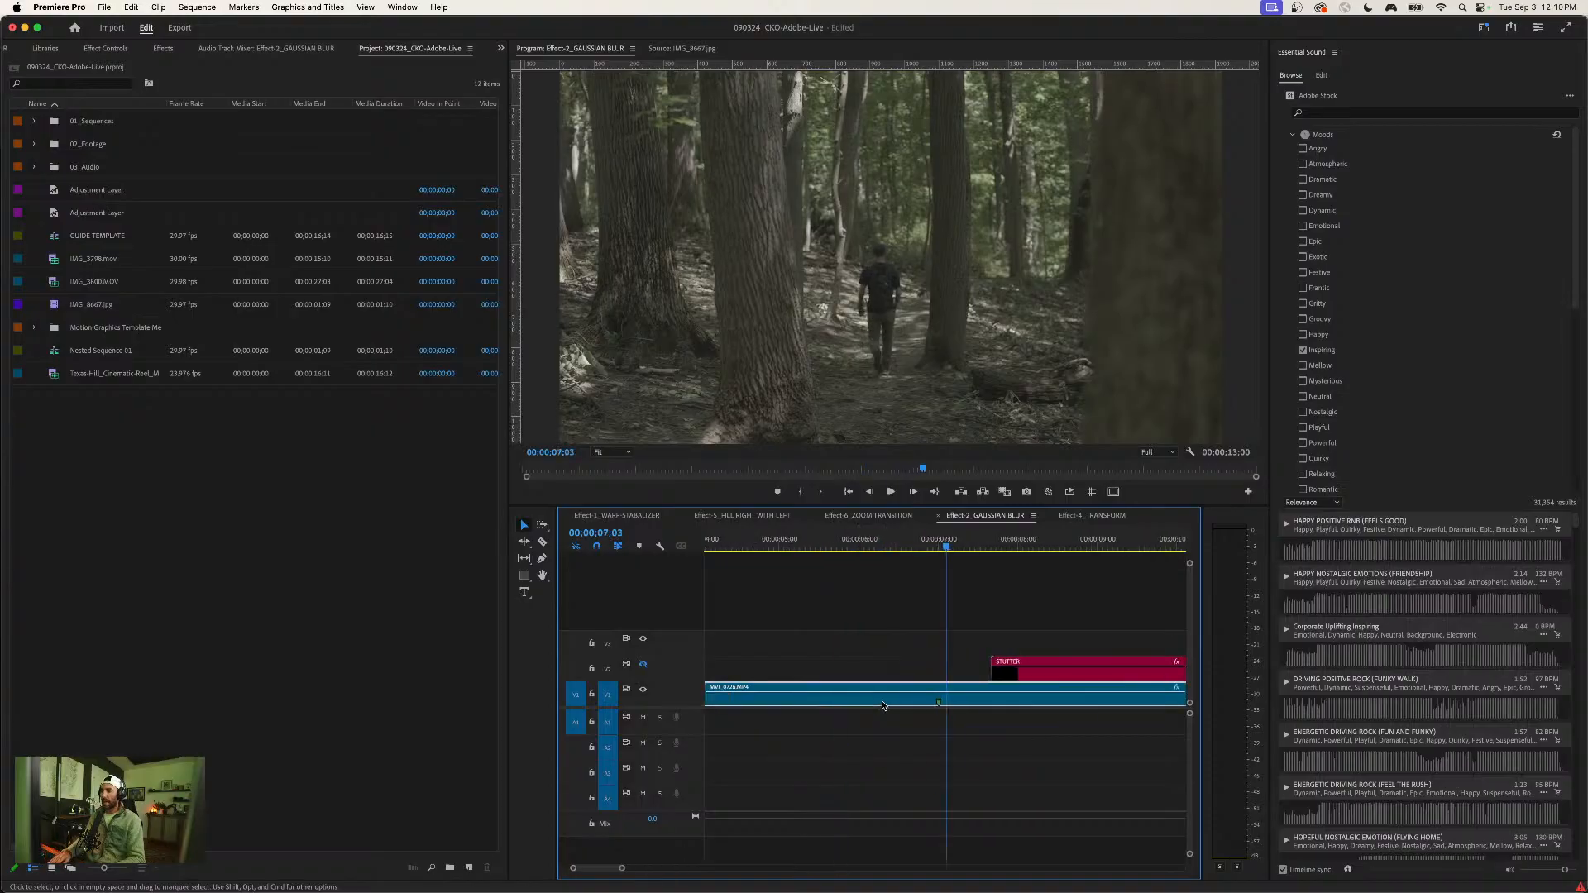
pyautogui.press('m')
pyautogui.click(966, 662)
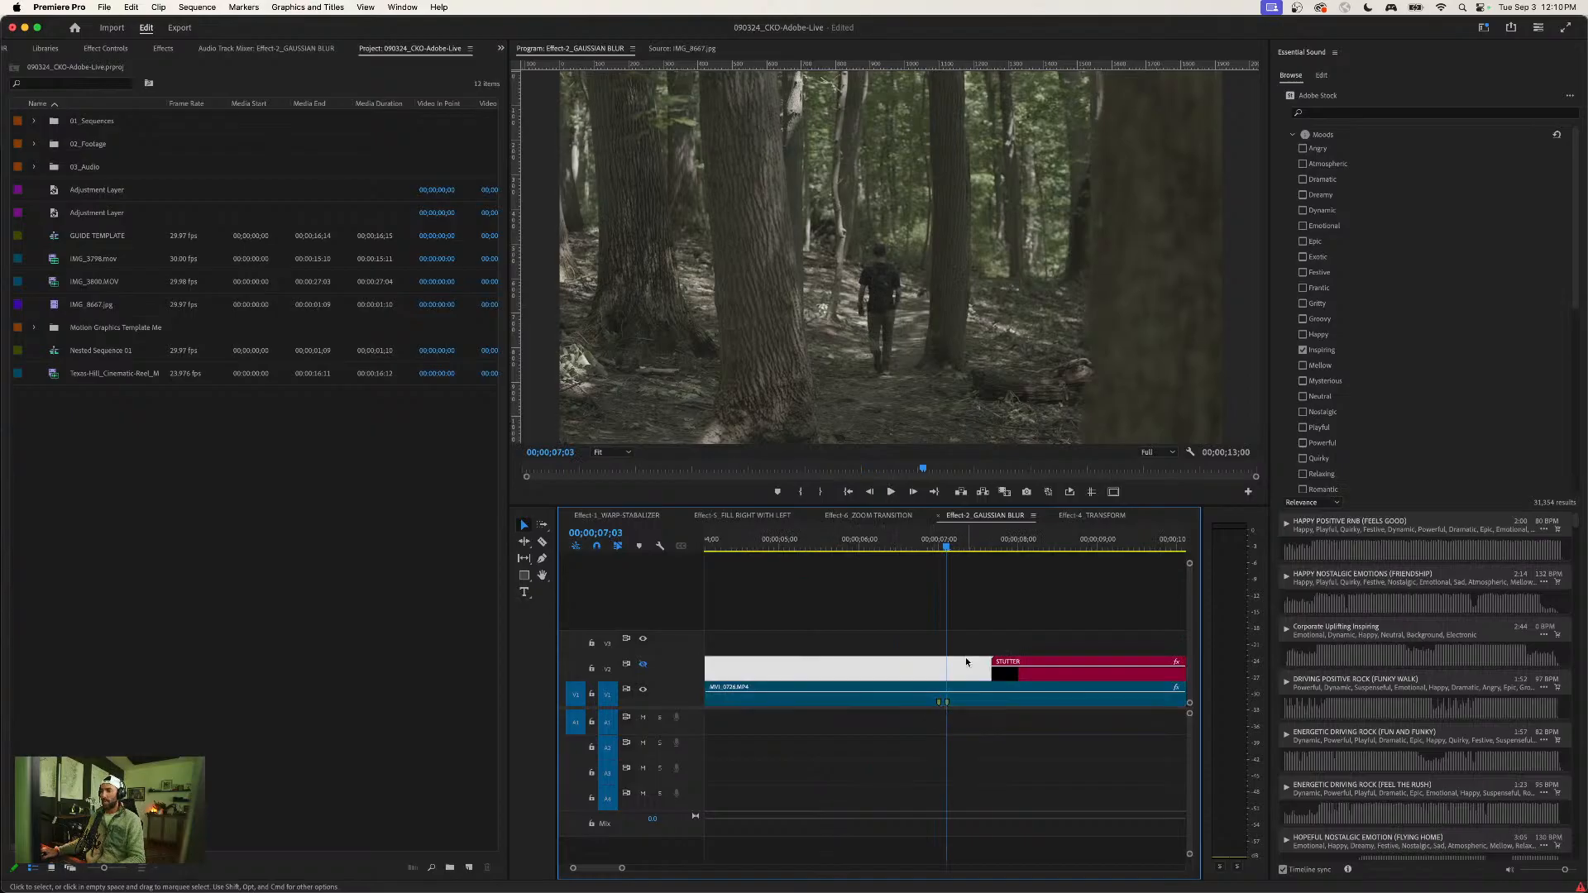
pyautogui.click(952, 706)
pyautogui.click(977, 645)
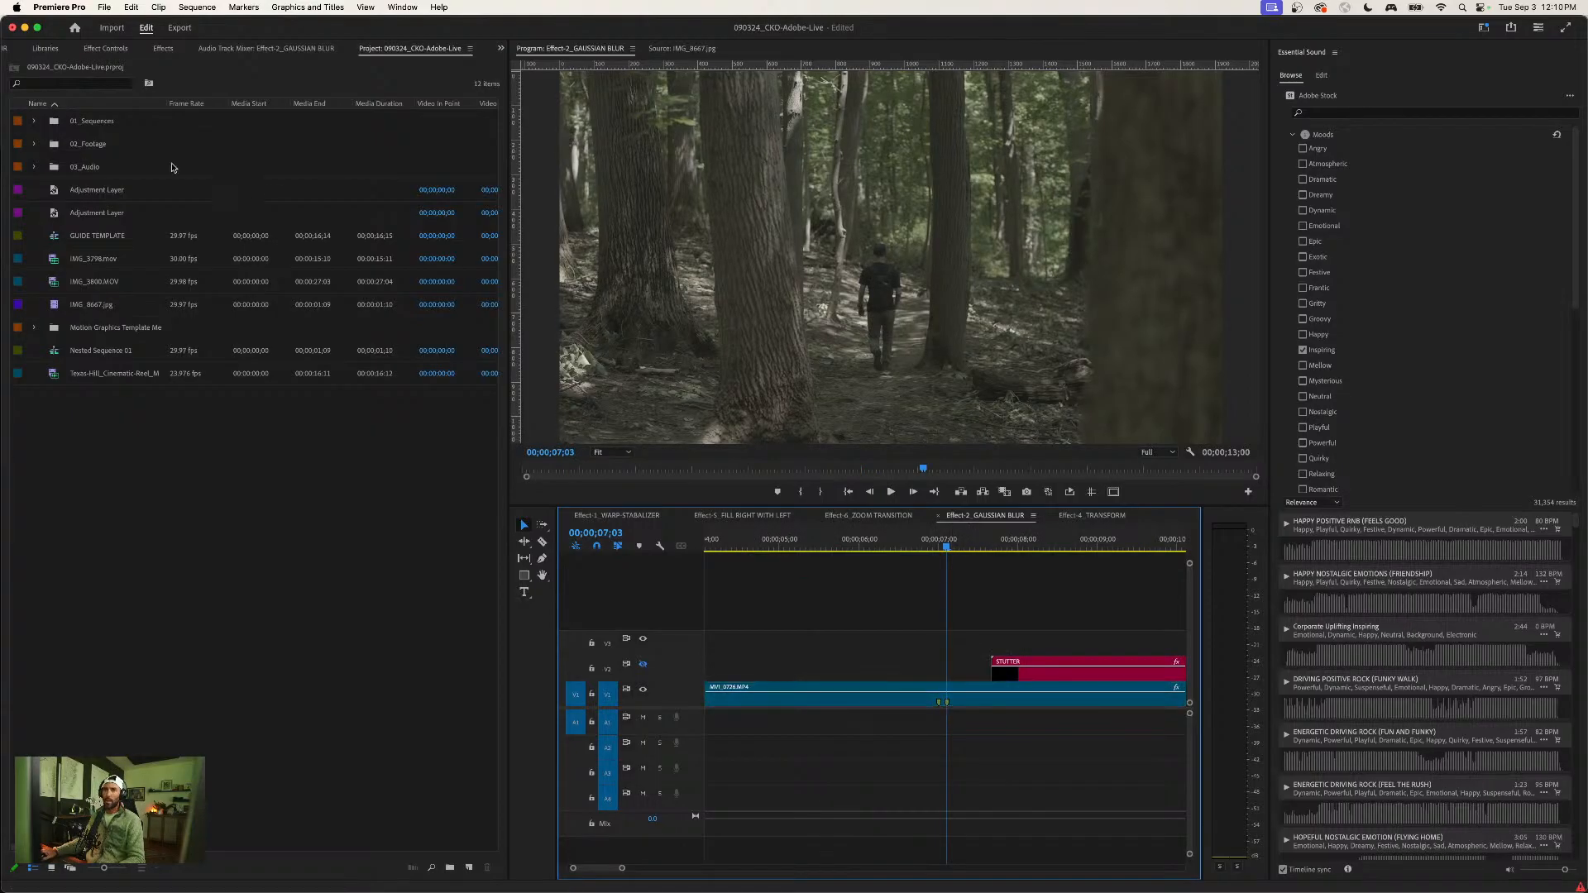
# - Search the effects for "gaus" to locate Gaussian Blur, and clear the search
pyautogui.click(163, 49)
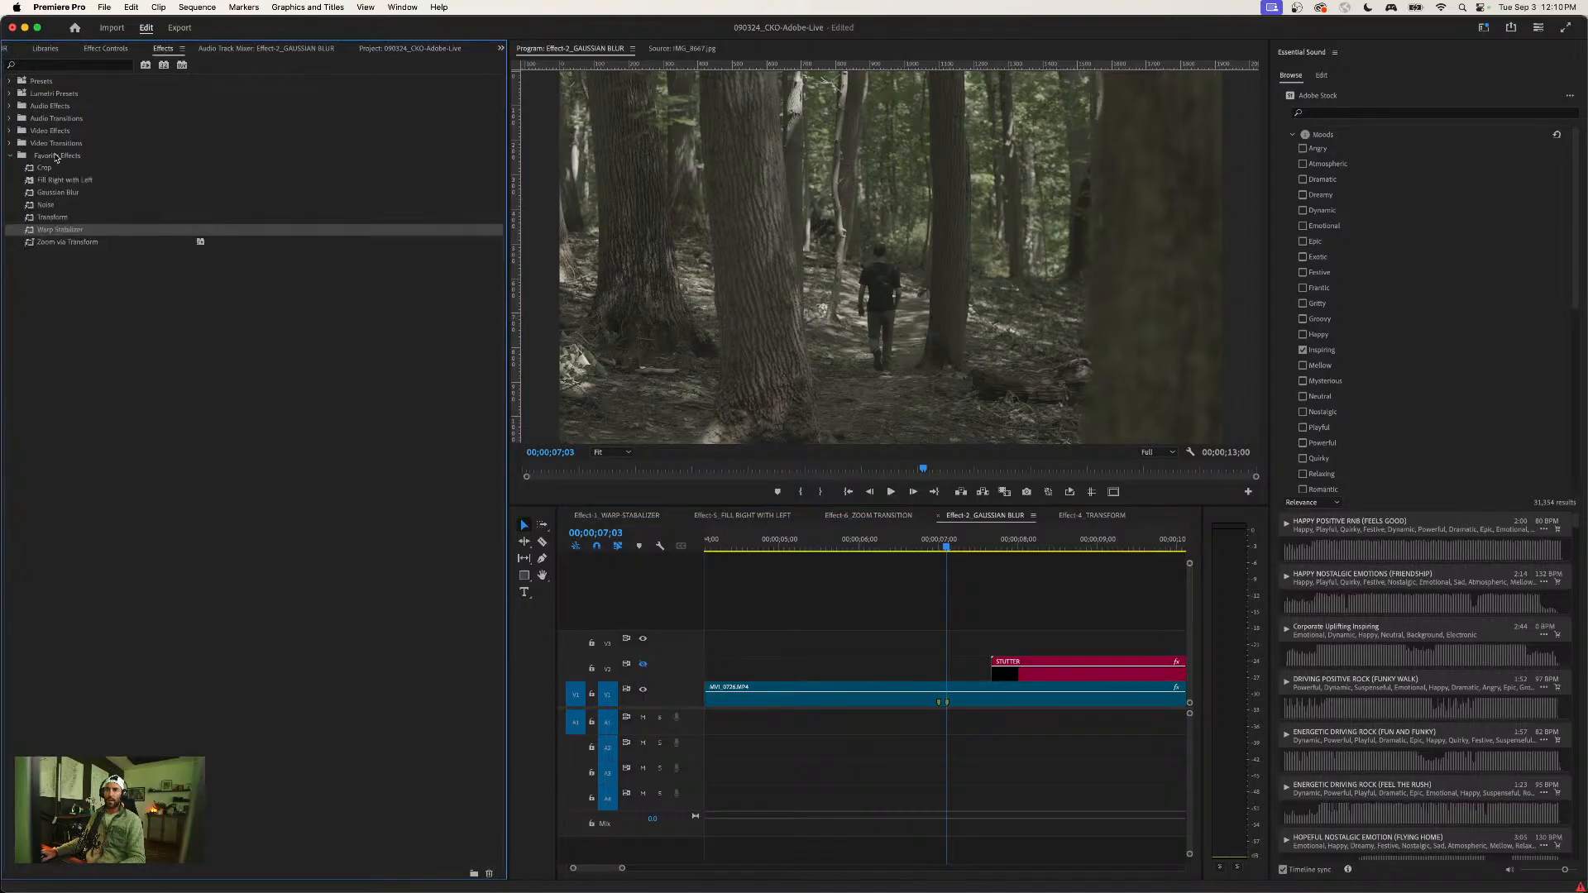
pyautogui.click(79, 273)
pyautogui.click(32, 194)
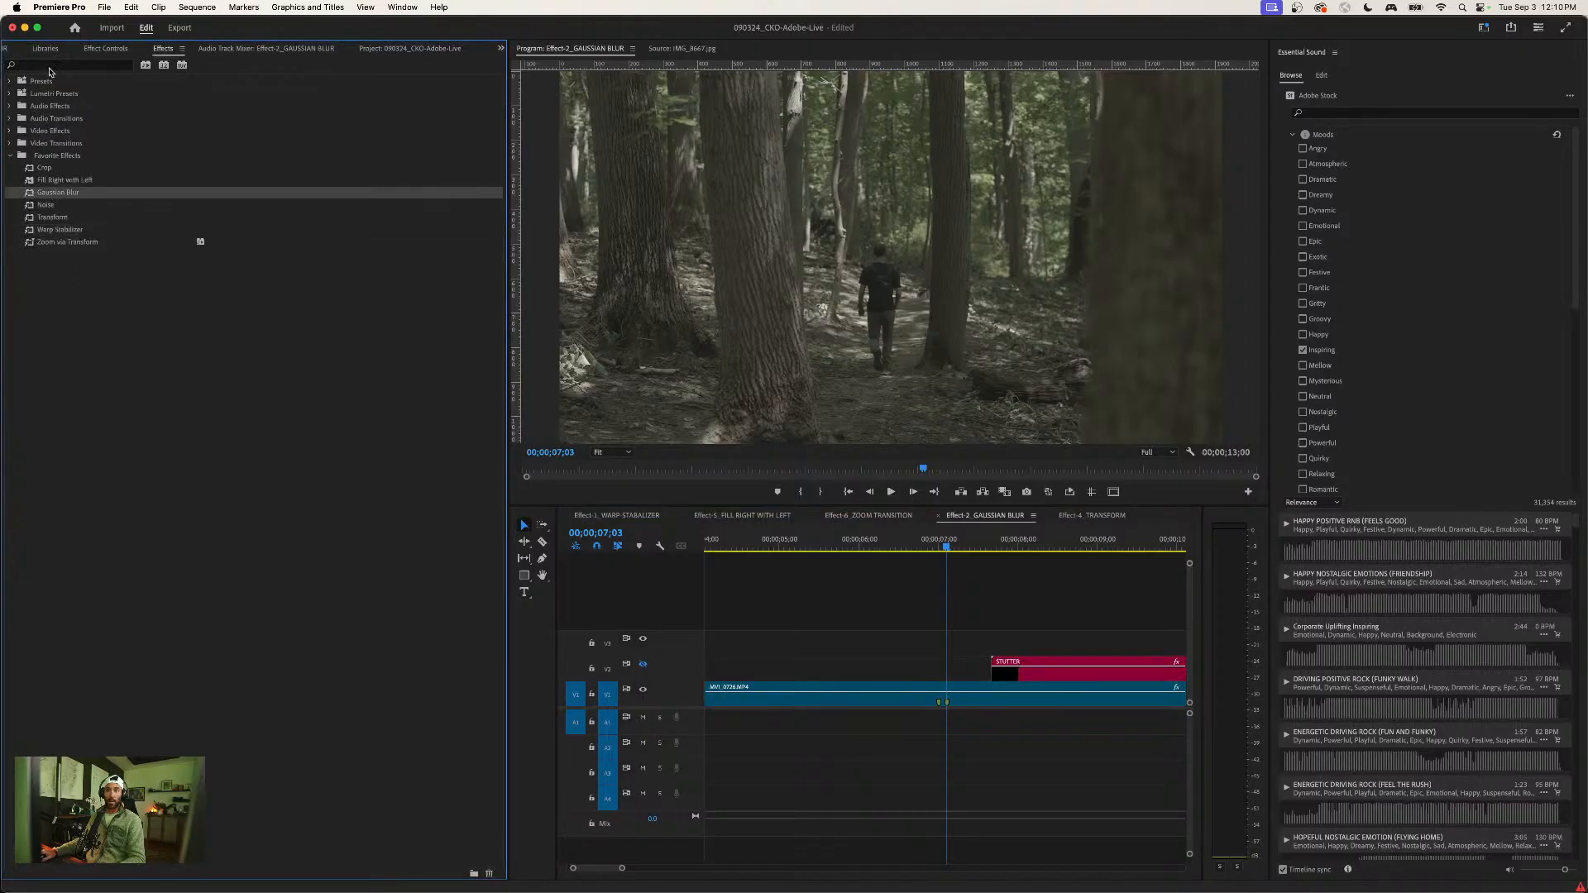
pyautogui.click(50, 66)
pyautogui.write('gauss')
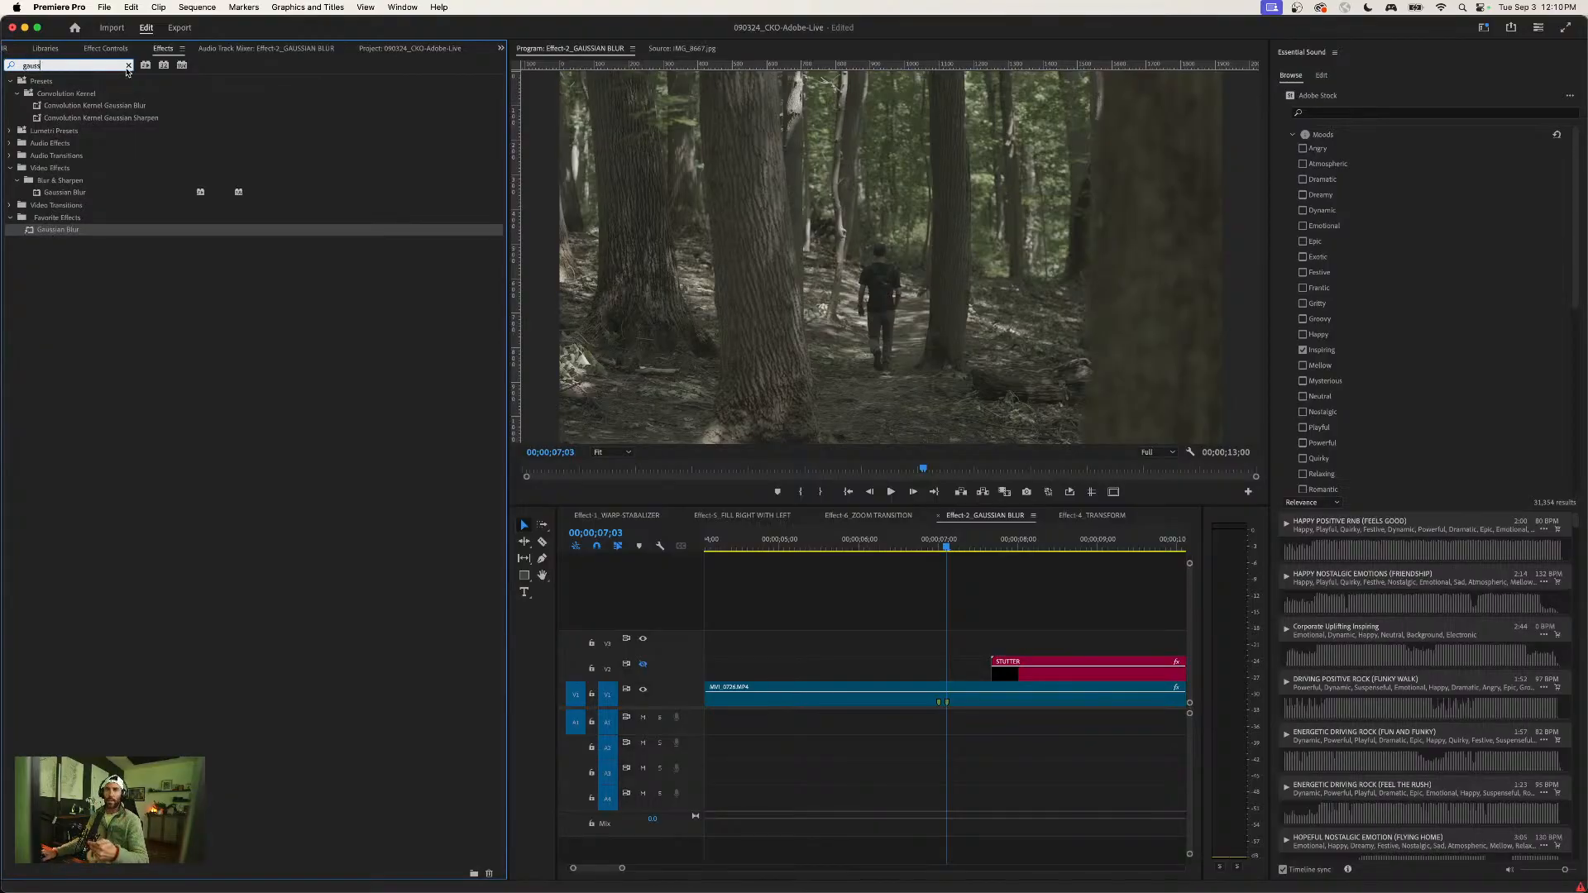
pyautogui.click(128, 67)
# - Apply Gaussian Blur from Favorite Effects to the MVI_0726.MP4 clip and show the clip's effect settings
pyautogui.click(9, 156)
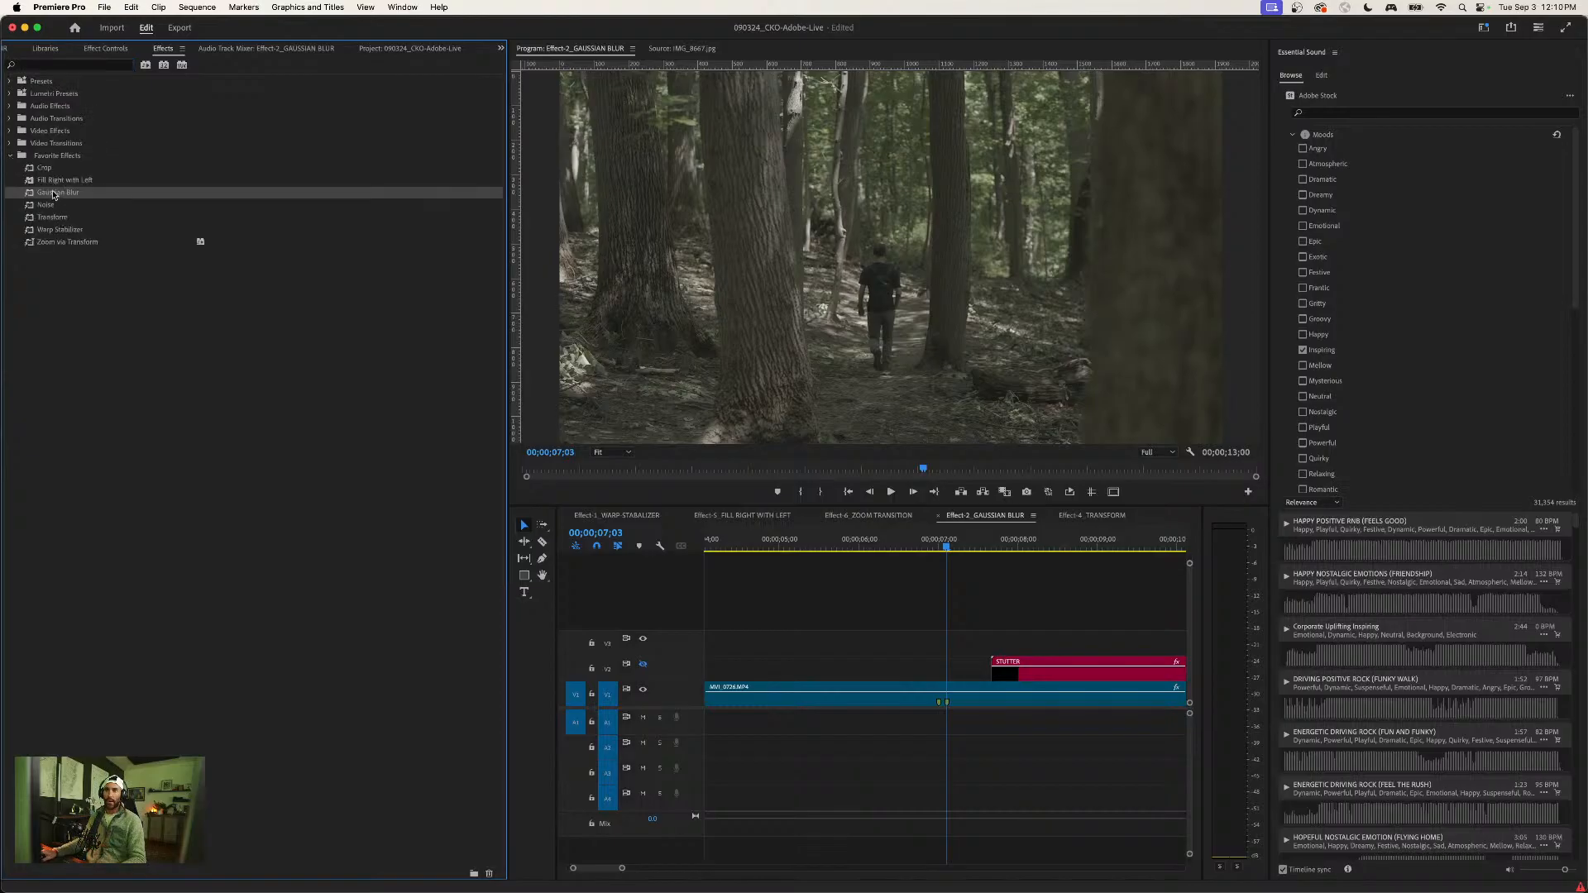
pyautogui.click(949, 696)
pyautogui.press('=')
pyautogui.click(978, 644)
pyautogui.click(91, 51)
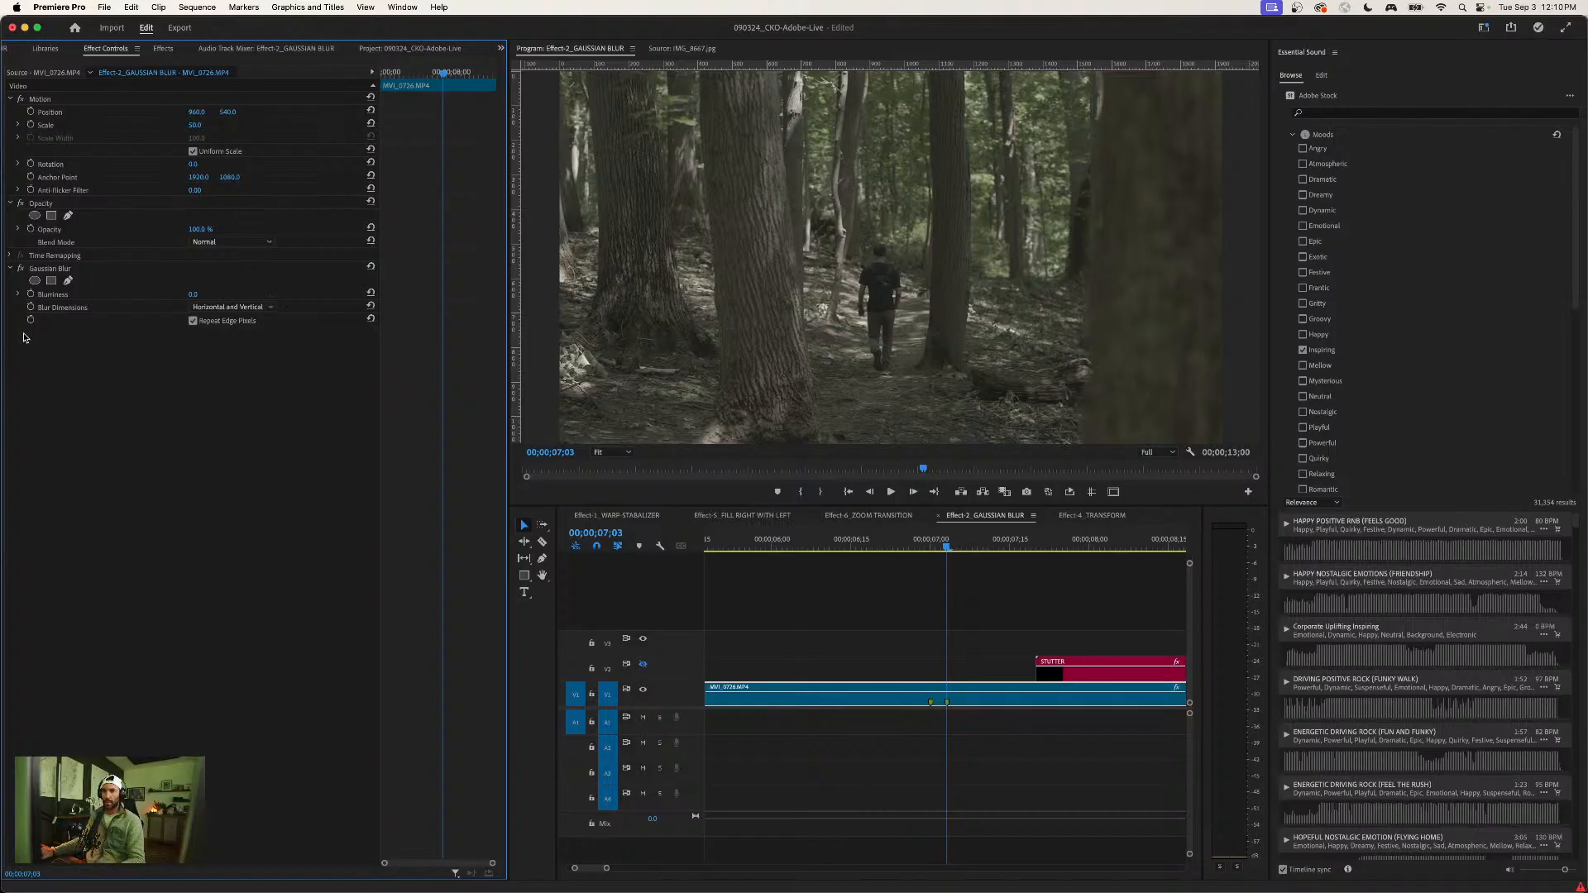
# - Keyframe the Gaussian Blur's Blurriness from 0 at 00;00;07;03 to 50 at 00;00;07;17
pyautogui.click(17, 295)
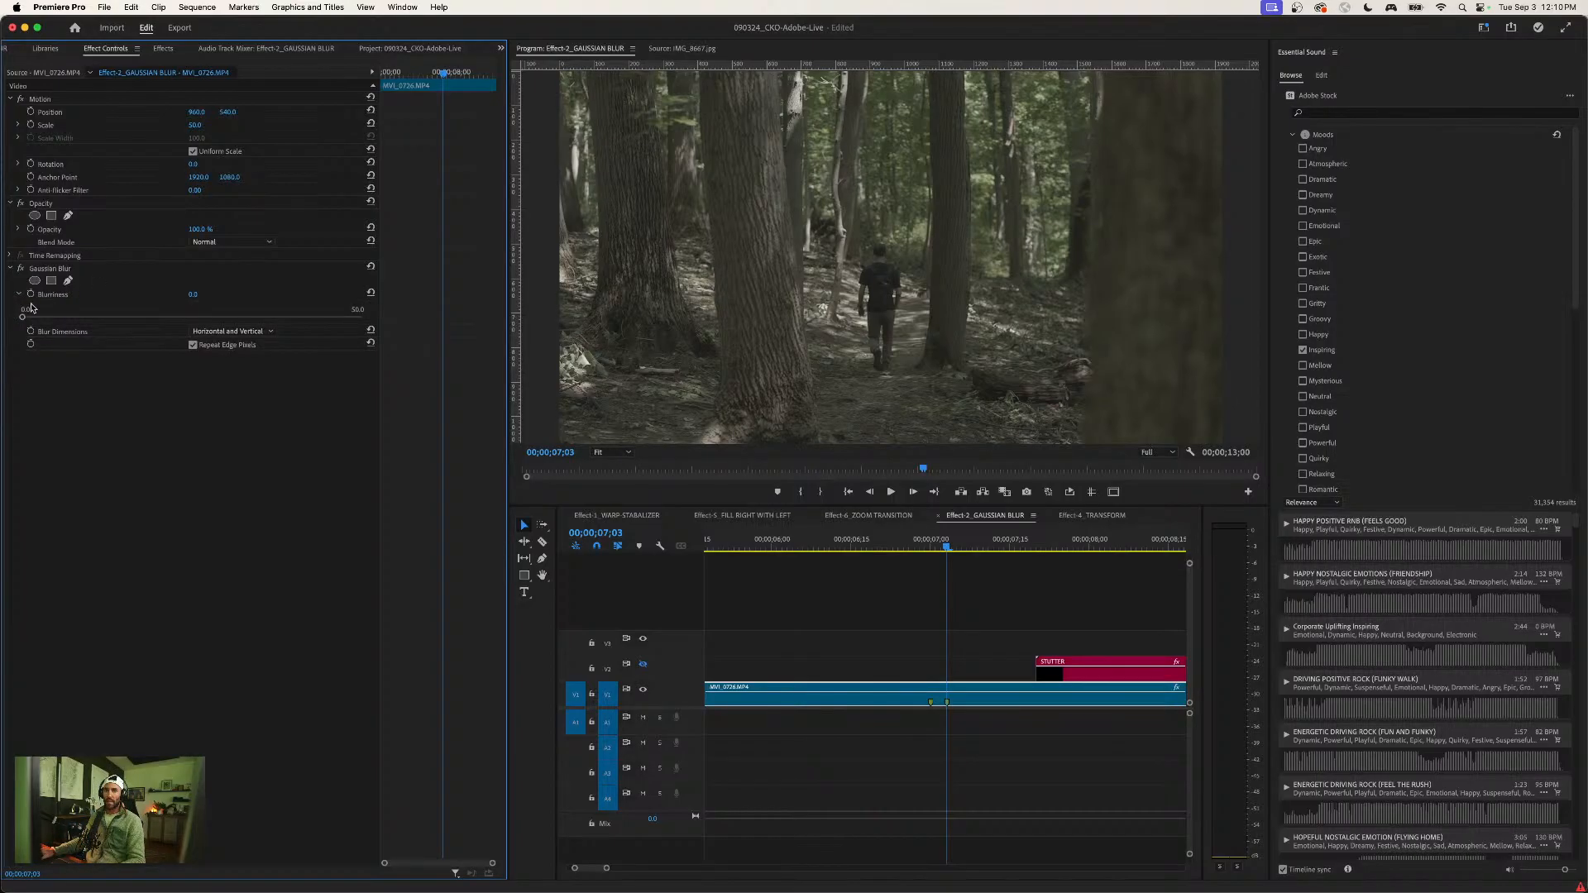
pyautogui.click(31, 295)
pyautogui.press('Right')
pyautogui.press('Right')
pyautogui.press('Right')
pyautogui.press('Right')
pyautogui.press('Right')
pyautogui.press('Right')
pyautogui.press('Right')
pyautogui.press('Right')
pyautogui.press('Right')
pyautogui.press('Right')
pyautogui.press('Right')
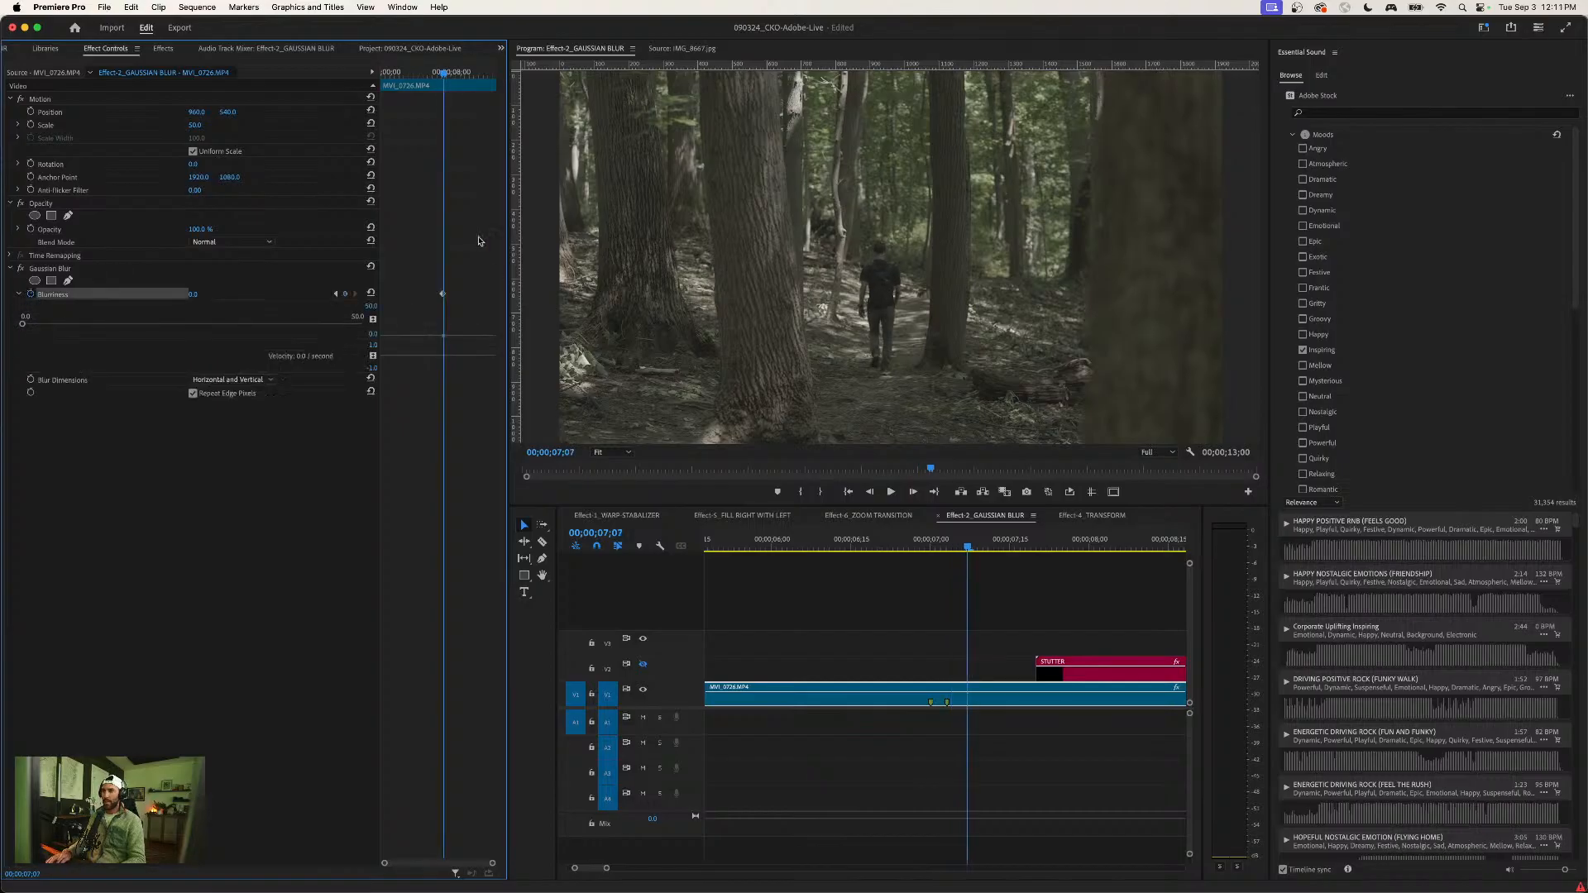
pyautogui.press('Right')
pyautogui.press('Right')
pyautogui.press('Right')
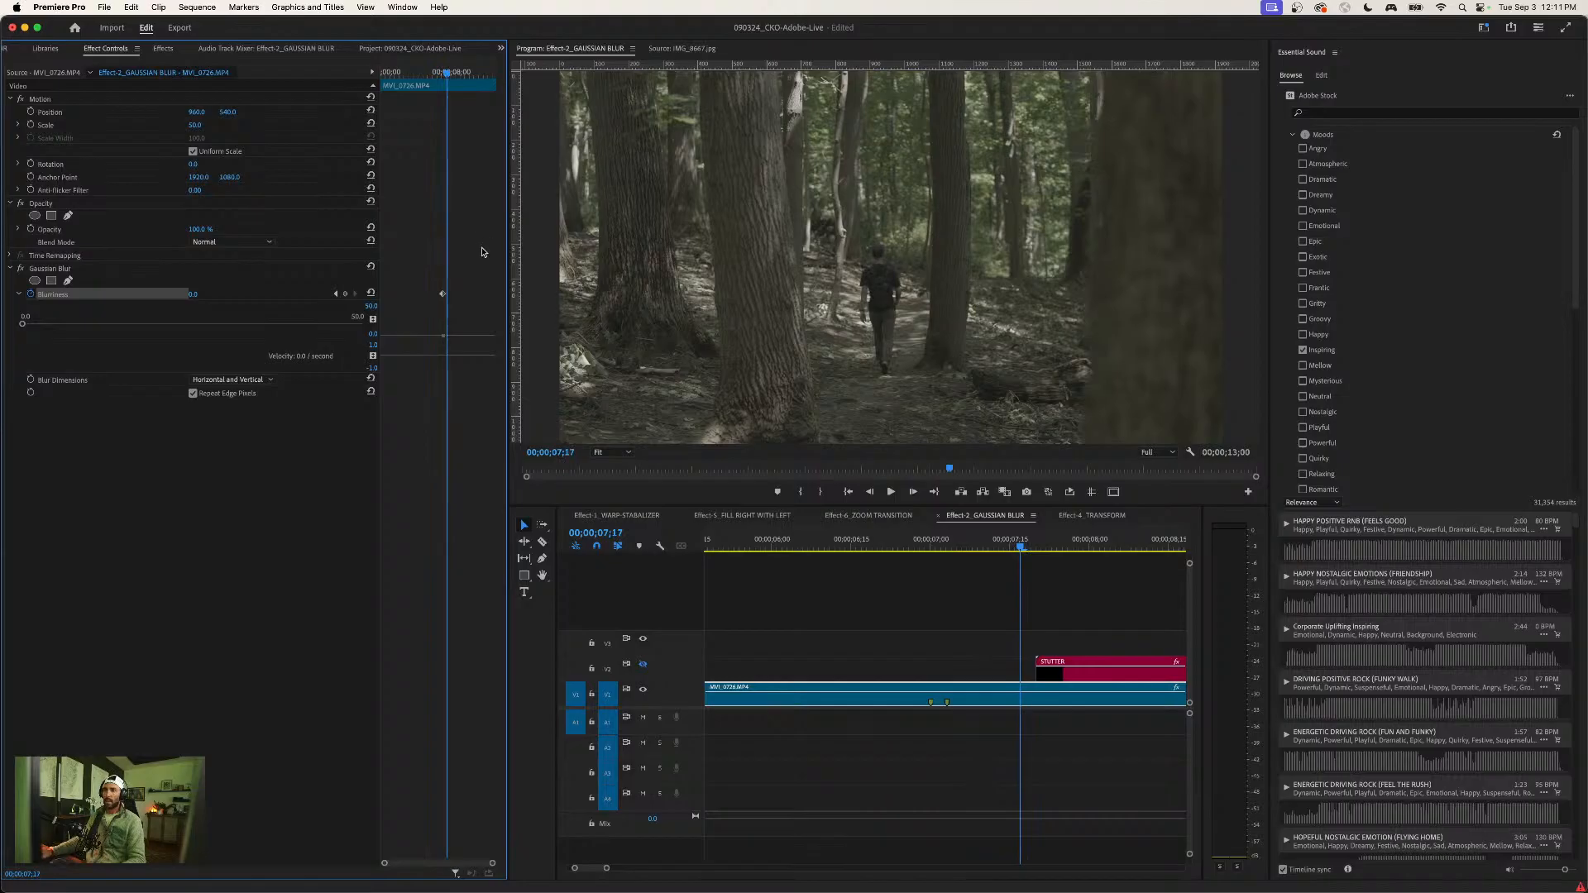
pyautogui.click(347, 296)
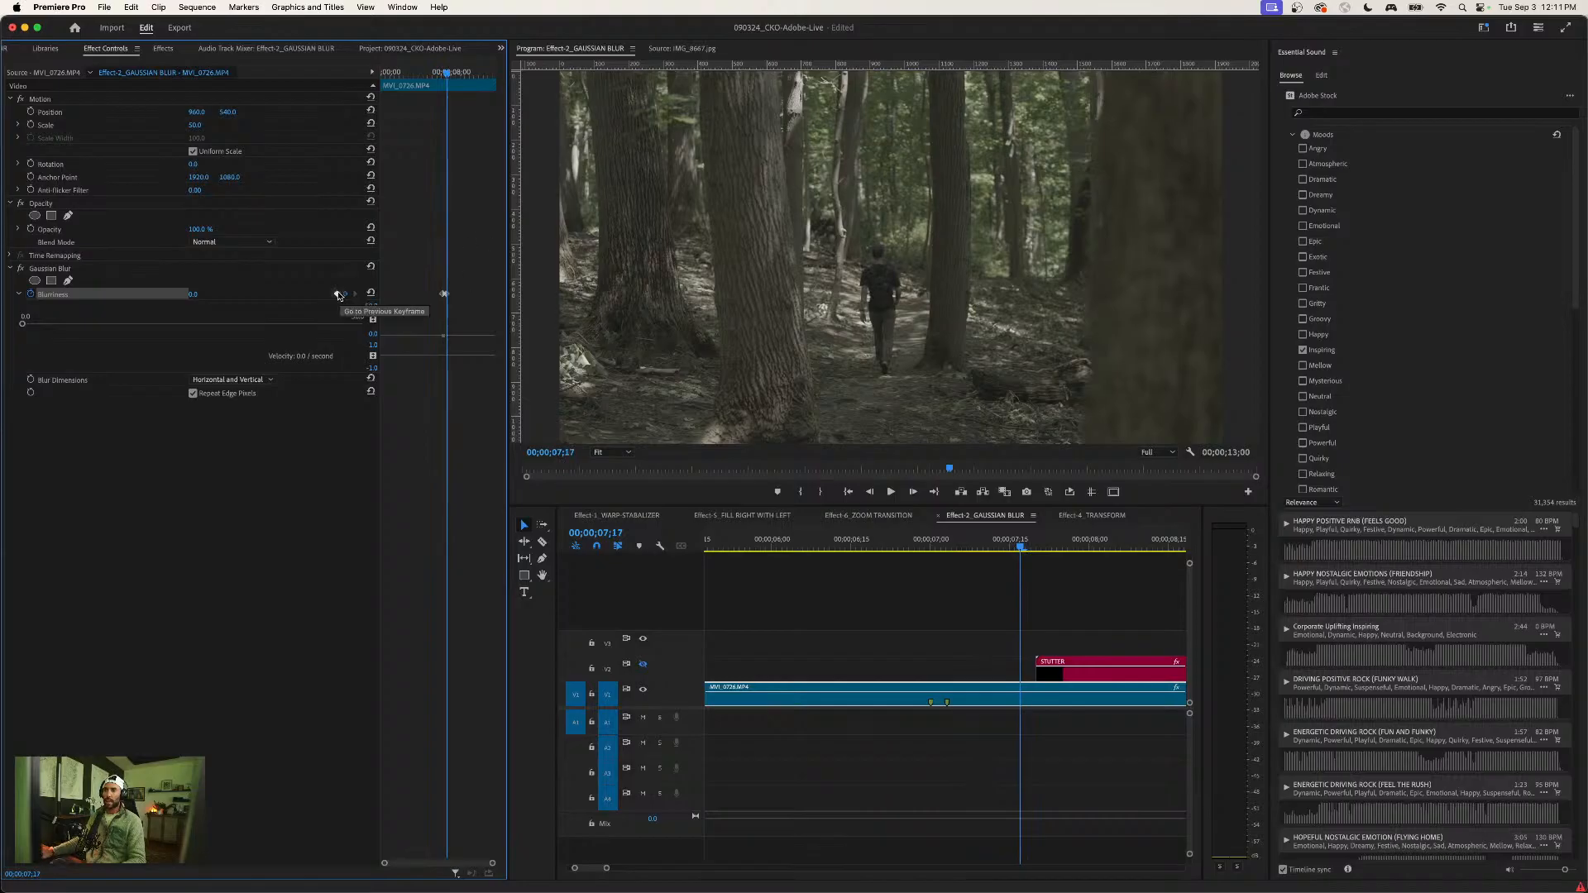
pyautogui.click(205, 294)
pyautogui.write('50')
pyautogui.press('Return')
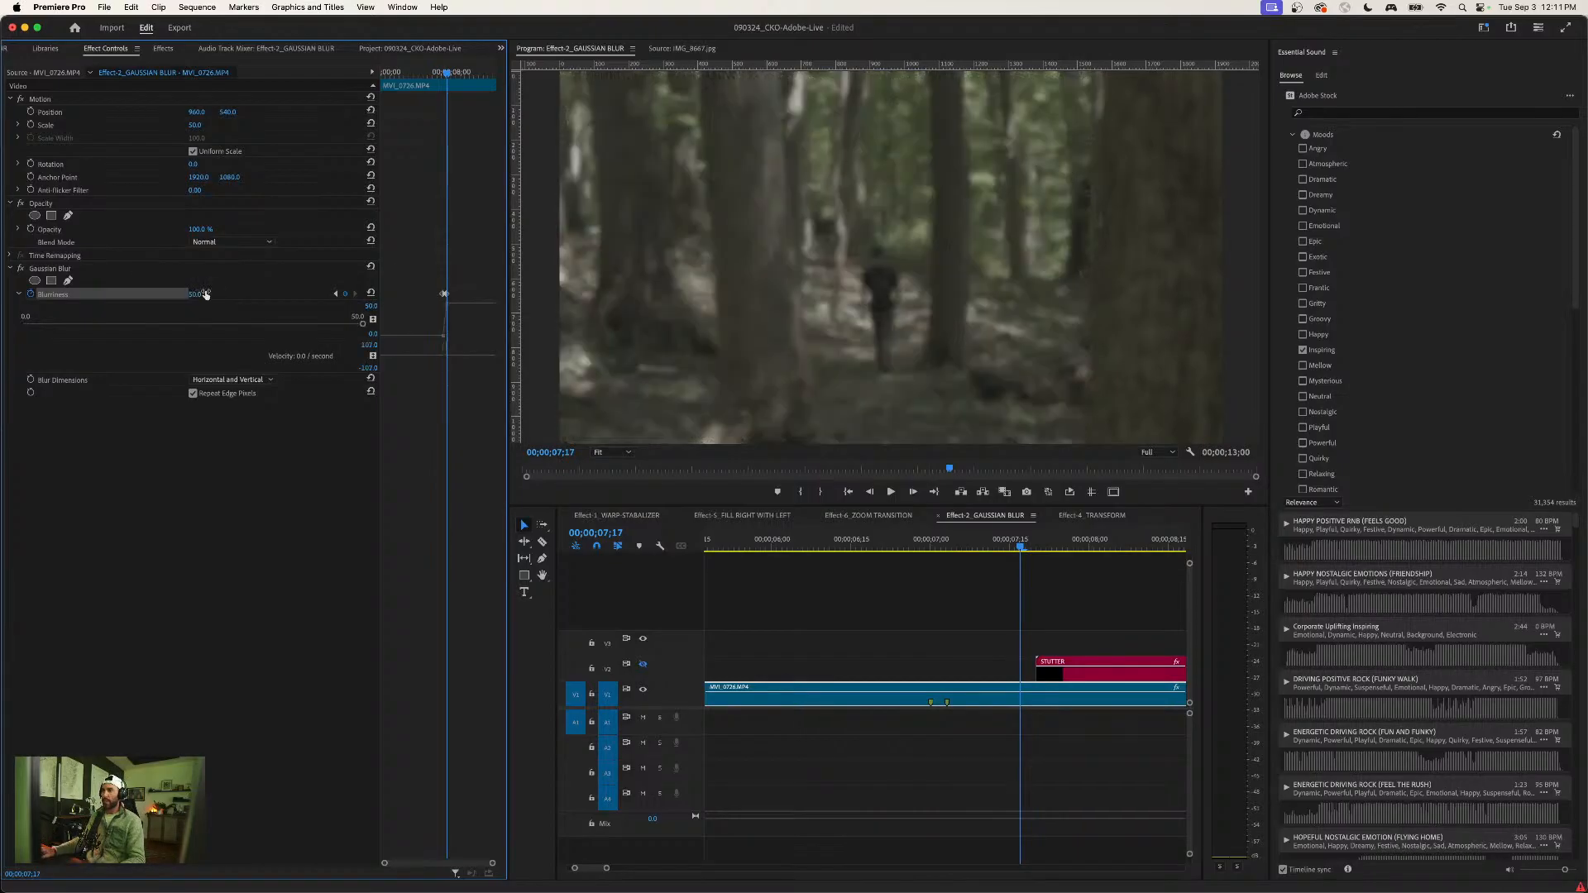
# - Ease out of the first Blurriness keyframe and ease into the second, and move the playhead back to 00;00;05;19
pyautogui.click(435, 76)
pyautogui.press('=')
pyautogui.press('=')
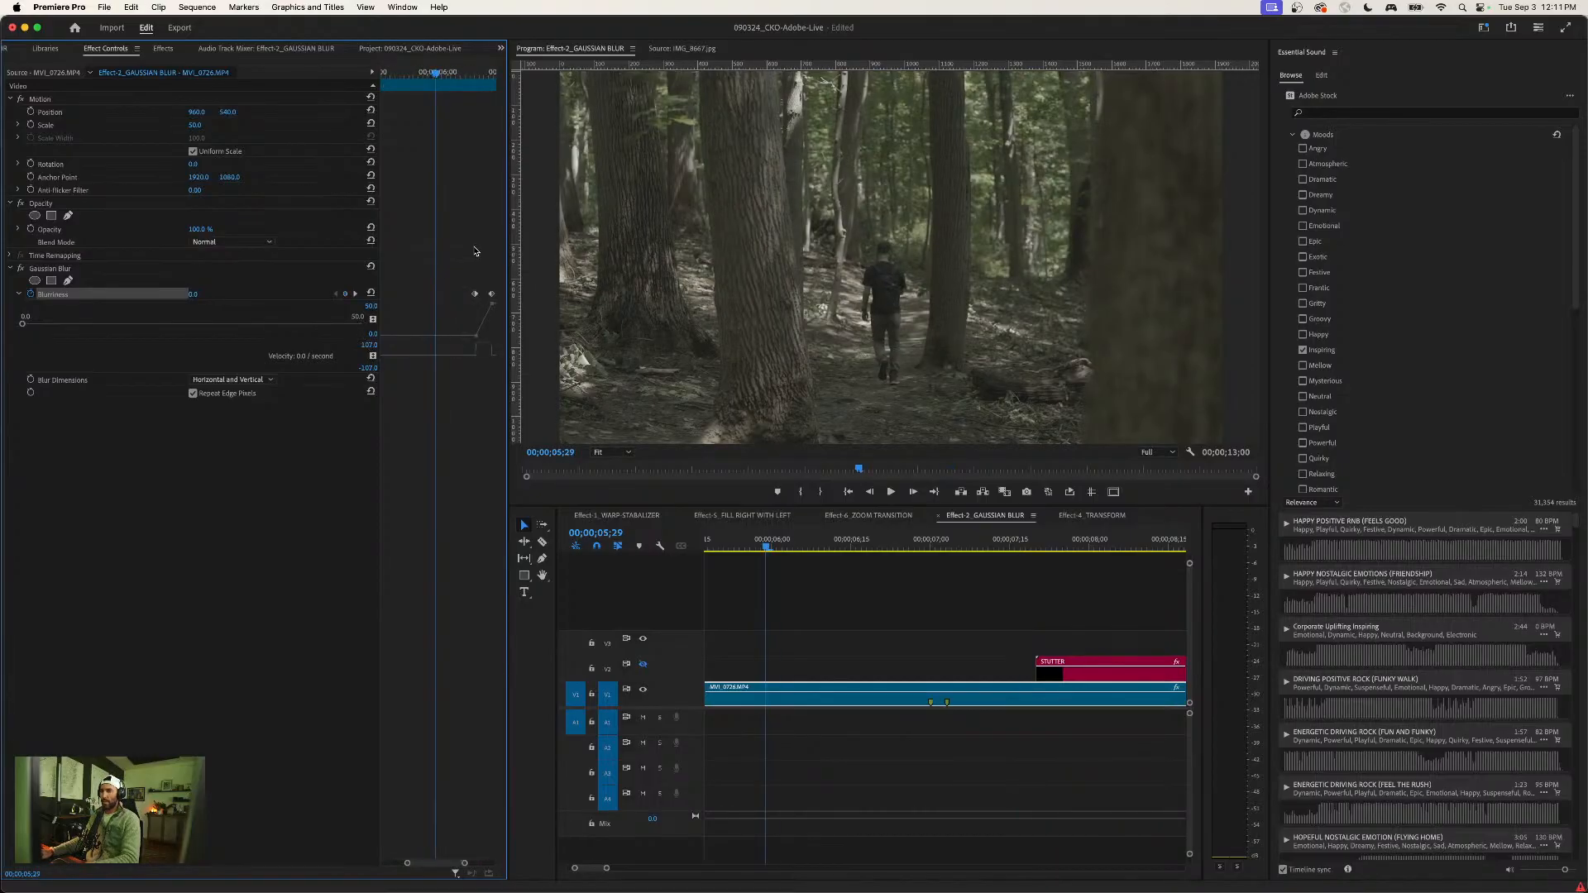
pyautogui.moveTo(469, 285)
pyautogui.mouseDown()
pyautogui.moveTo(498, 301)
pyautogui.moveTo(475, 296)
pyautogui.mouseUp()
pyautogui.rightClick(457, 299)
pyautogui.click(493, 502)
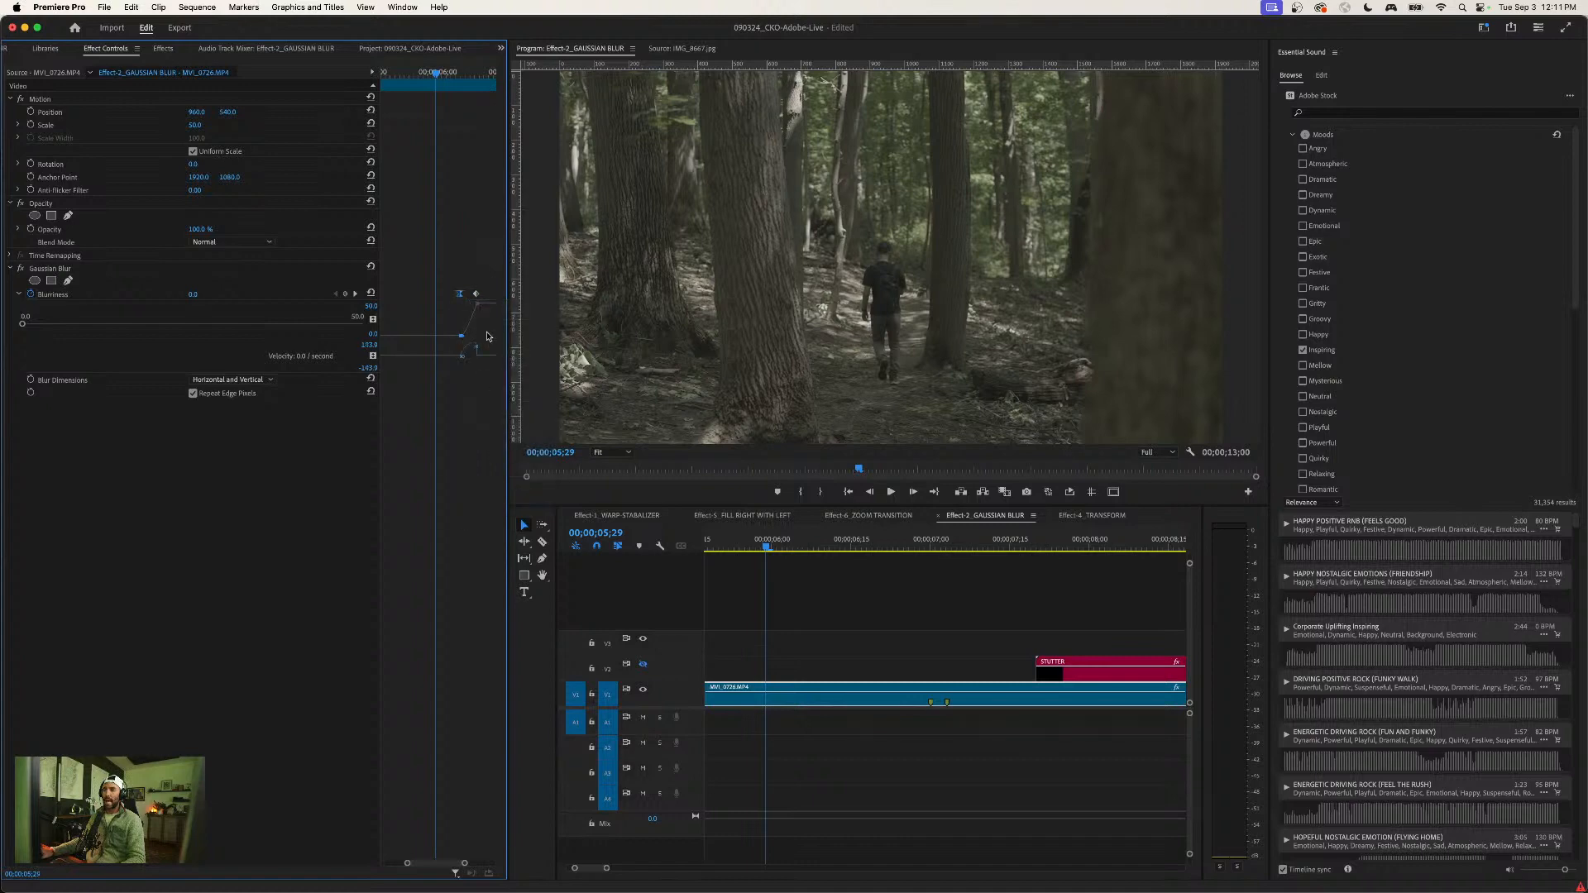
pyautogui.rightClick(478, 300)
pyautogui.click(494, 487)
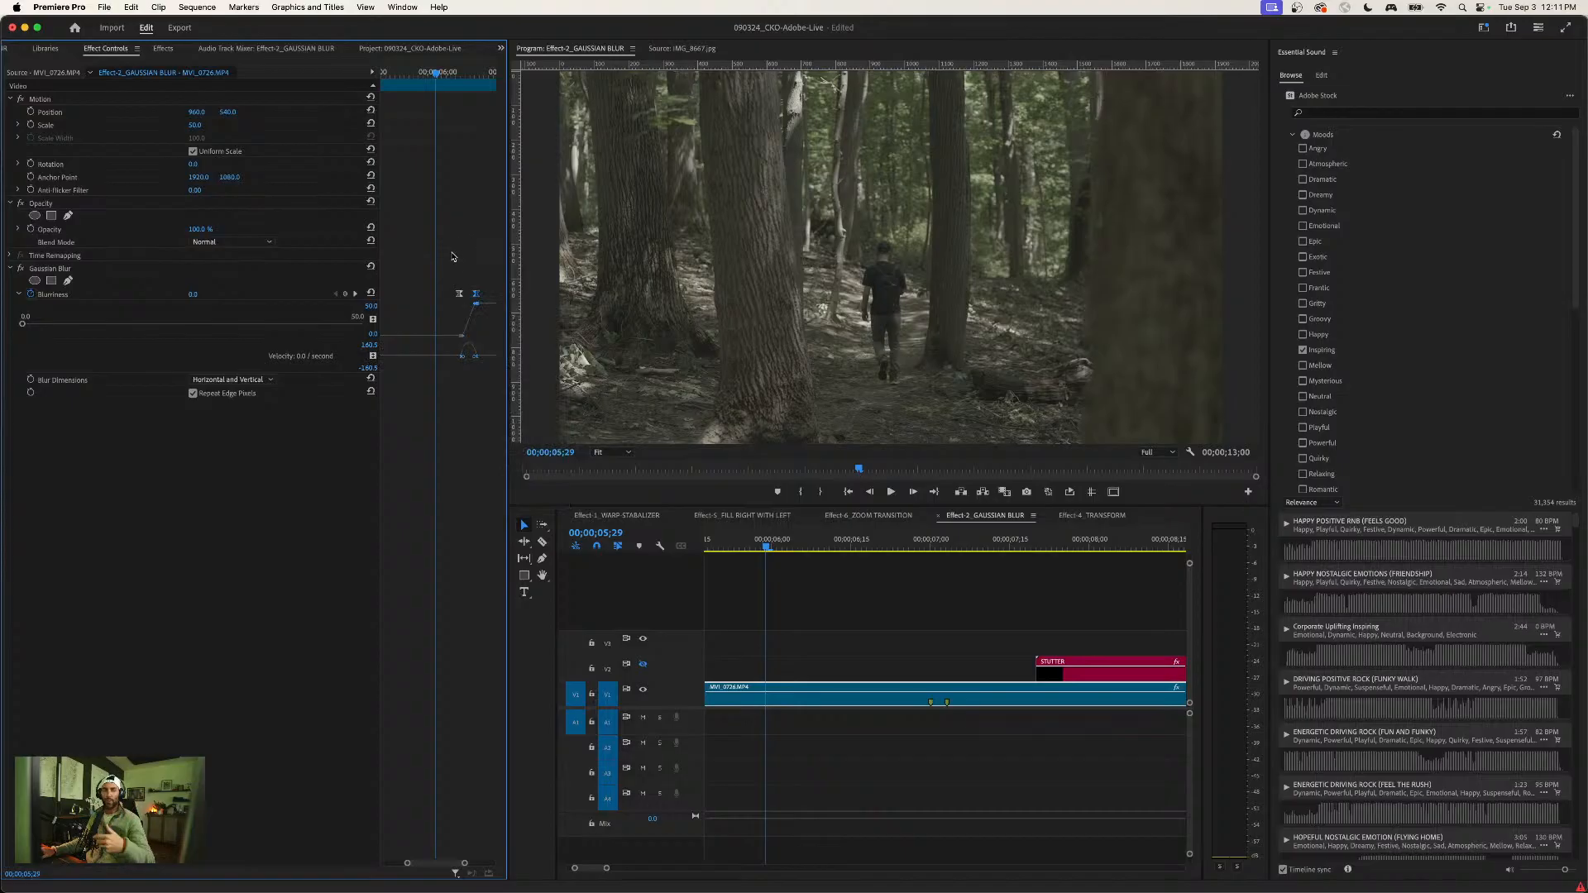
pyautogui.click(425, 75)
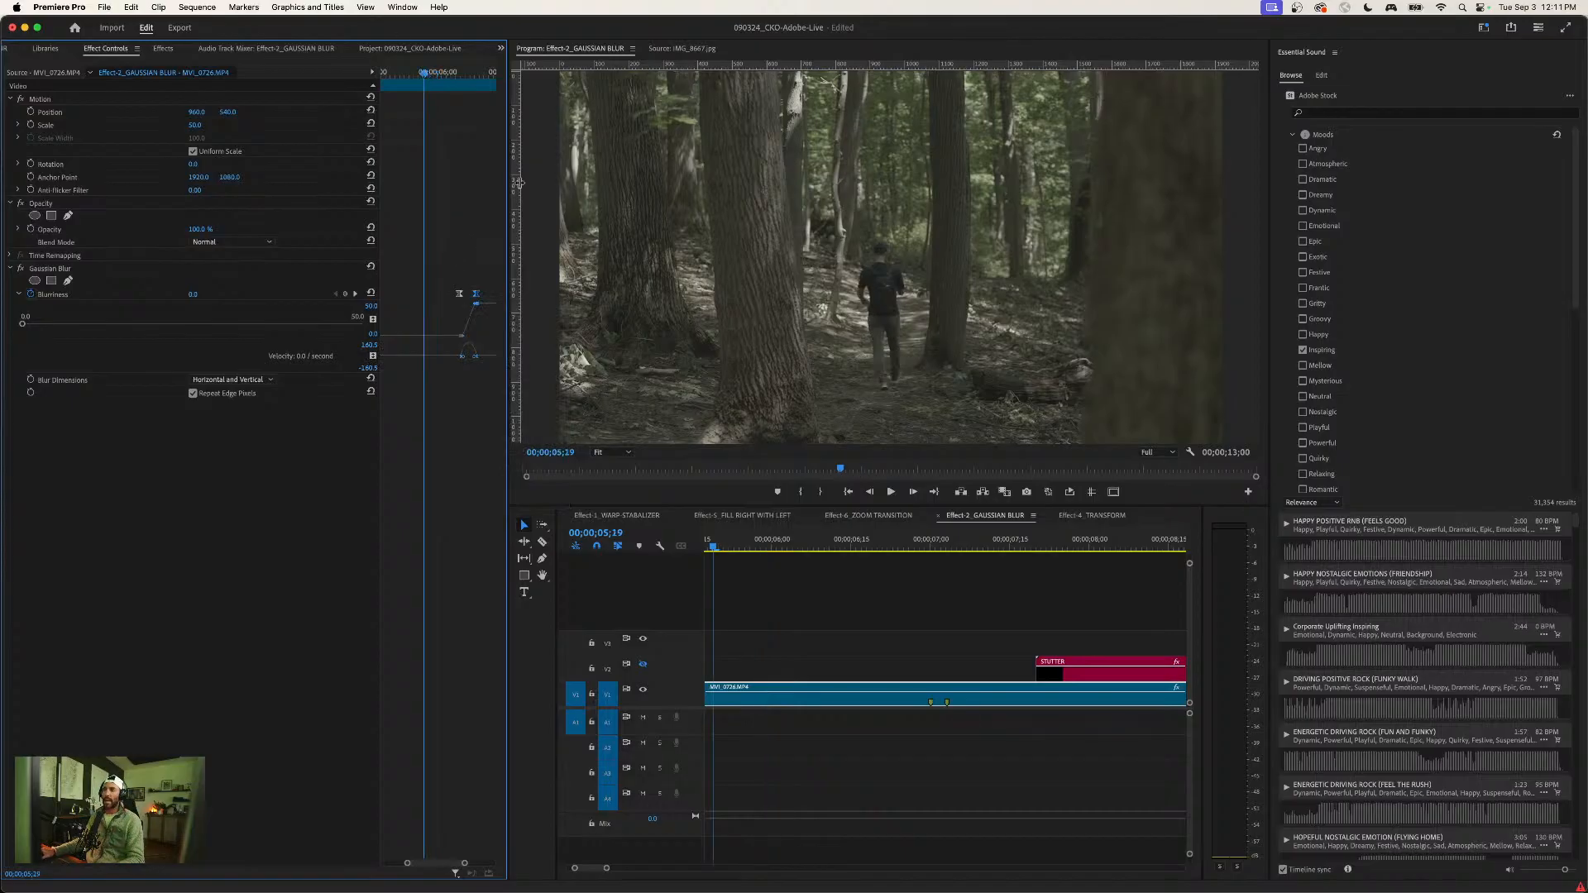
# - Play the forest clip through the blur animation and park the playhead at 00;00;07;08
pyautogui.press('space')
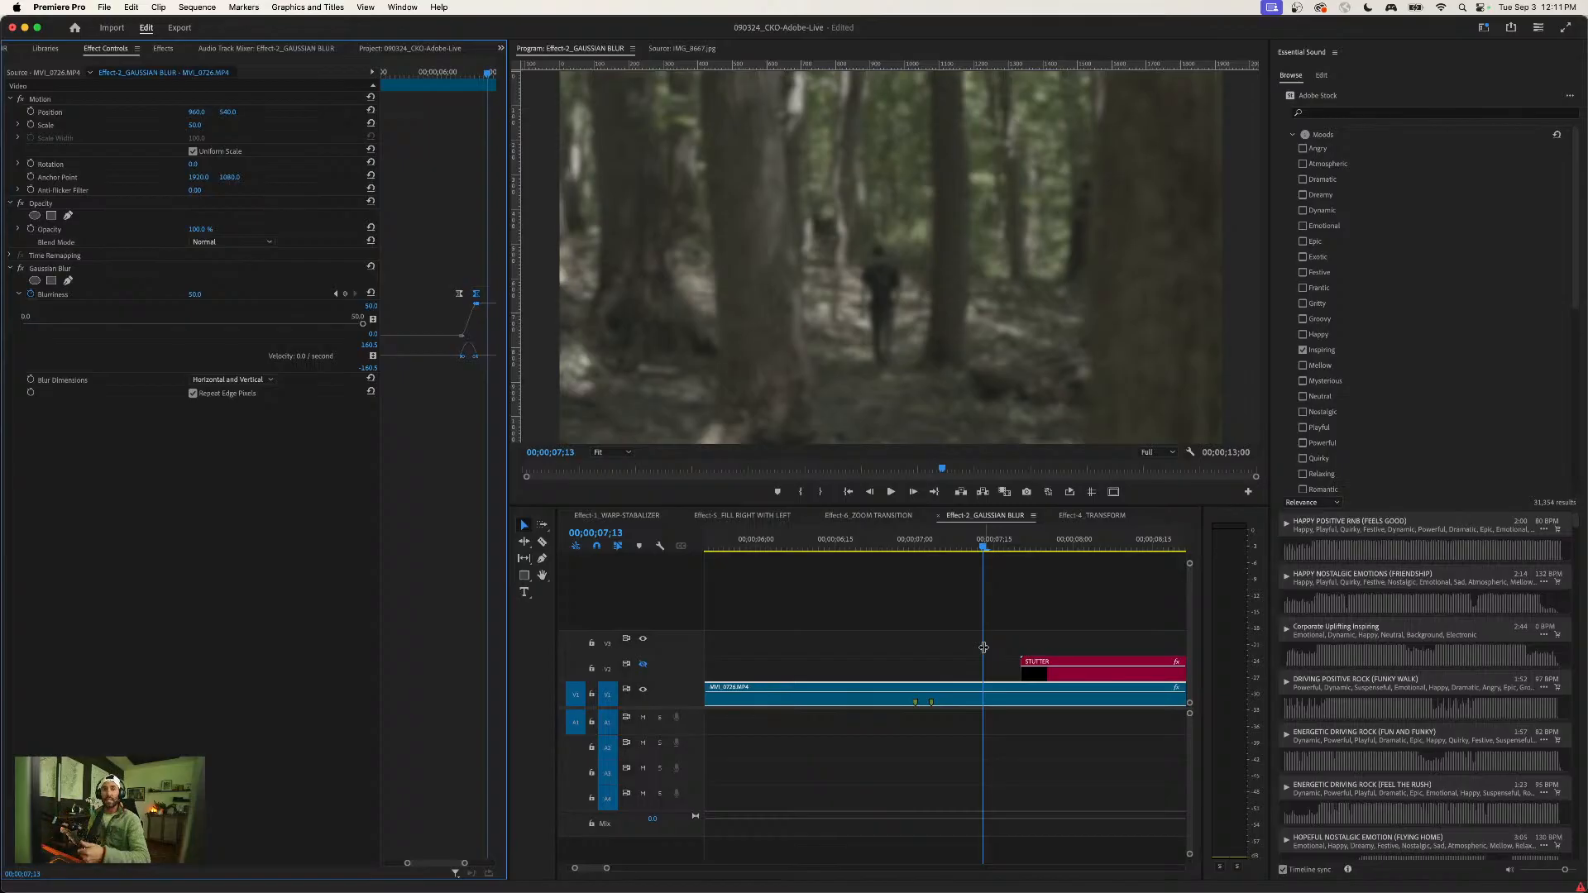
pyautogui.moveTo(967, 539)
pyautogui.mouseDown()
pyautogui.moveTo(914, 538)
pyautogui.moveTo(957, 539)
pyautogui.mouseUp()
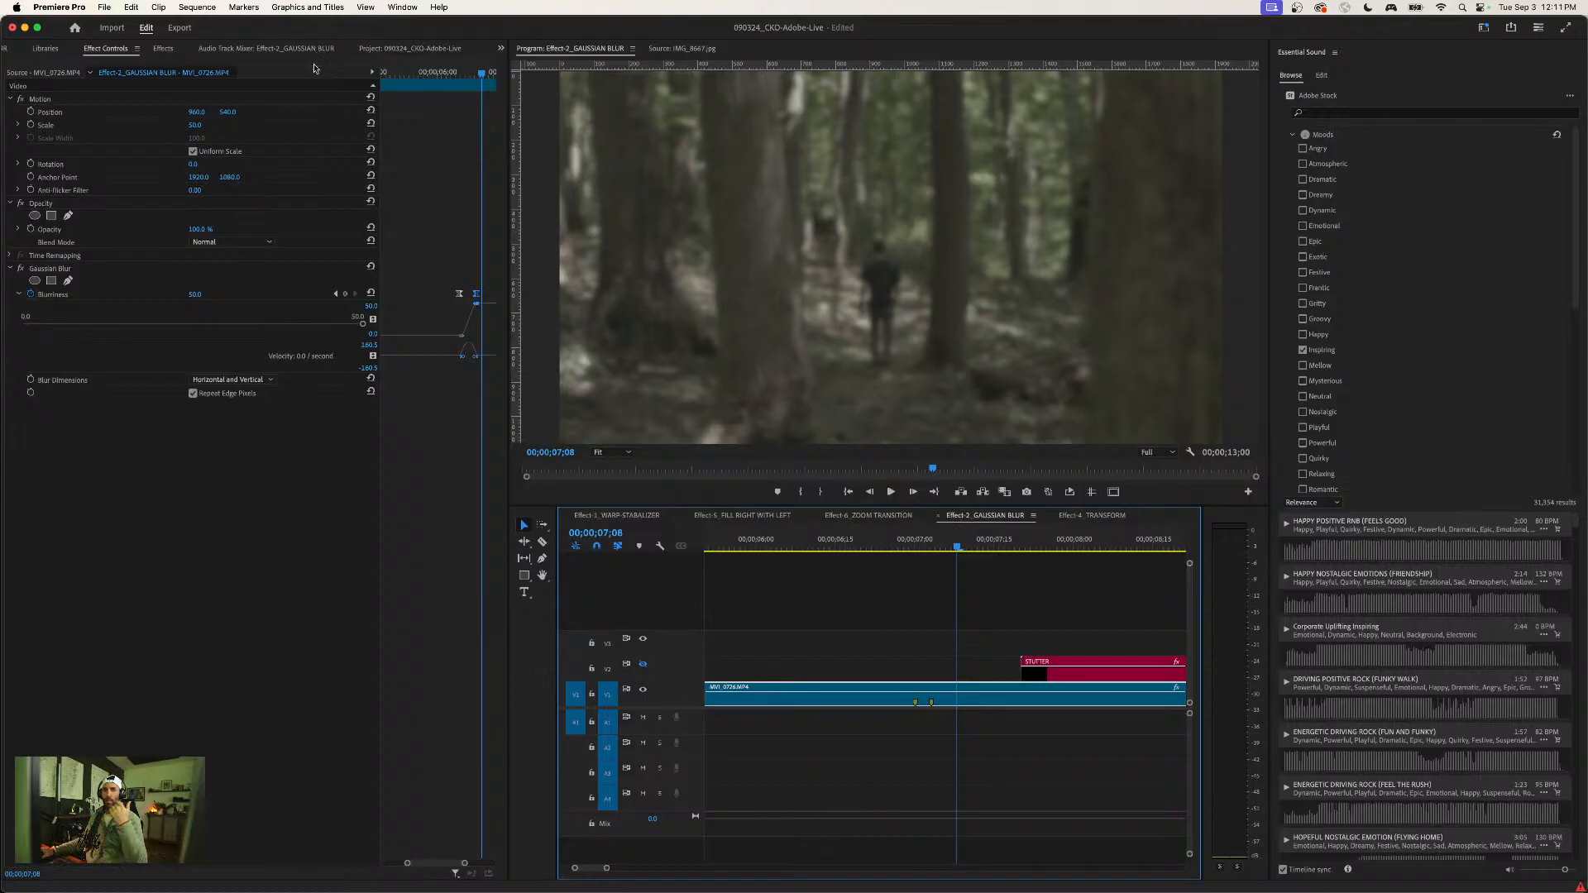
# - Create a color matte in the project with the dark tone 2C2C24 sampled from the forest picture
pyautogui.click(425, 50)
pyautogui.rightClick(117, 447)
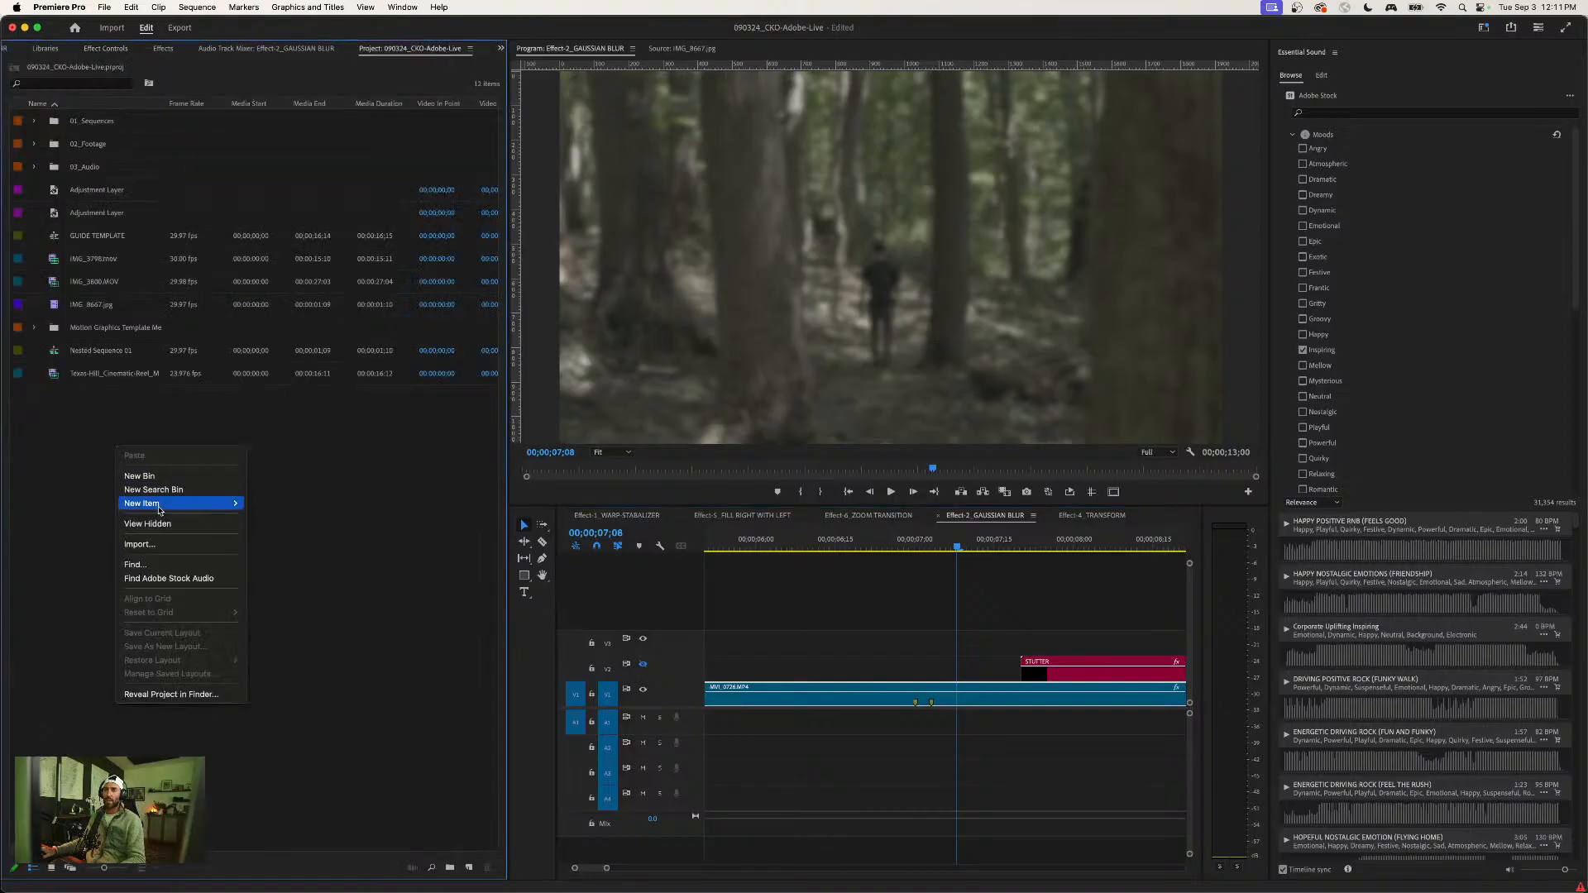
pyautogui.moveTo(159, 510)
pyautogui.click(289, 595)
pyautogui.press('Return')
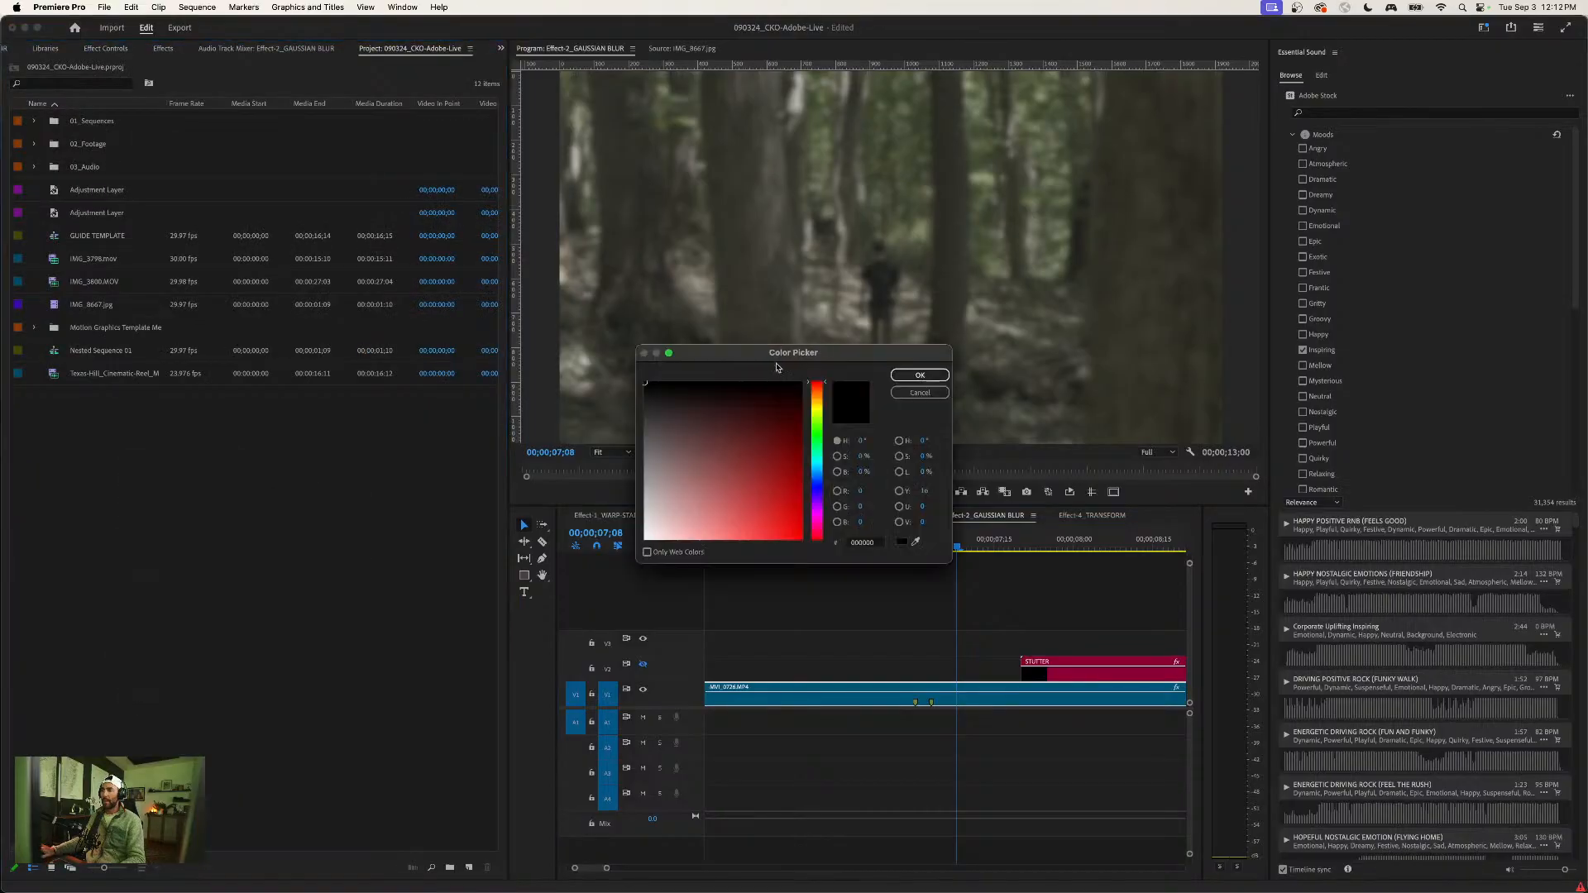
pyautogui.click(817, 469)
pyautogui.click(916, 541)
pyautogui.click(1115, 335)
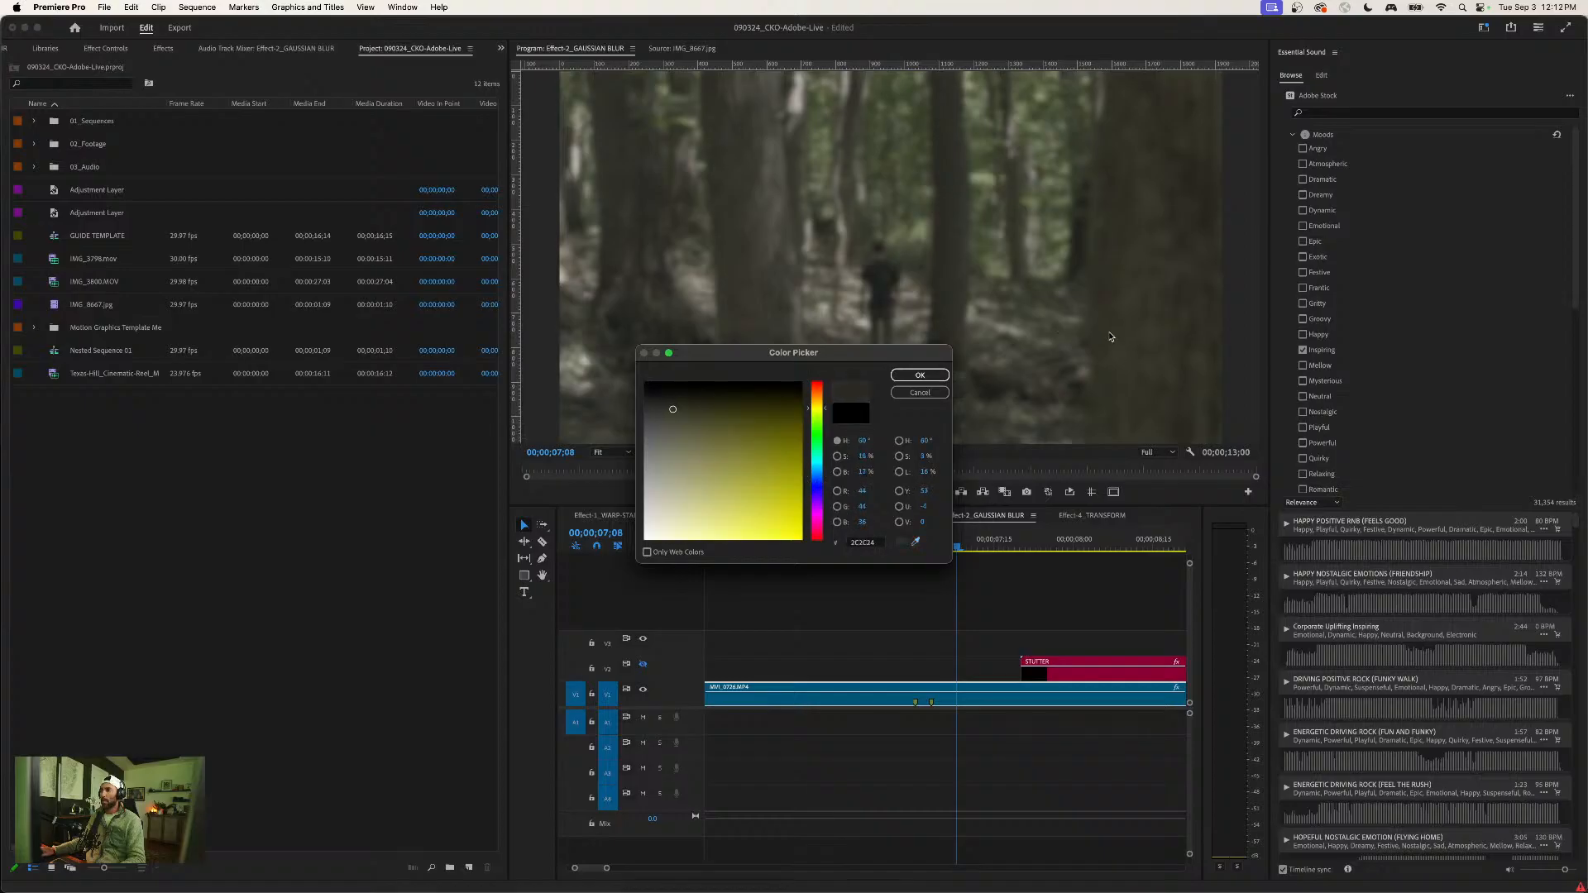
pyautogui.click(921, 375)
pyautogui.press('Return')
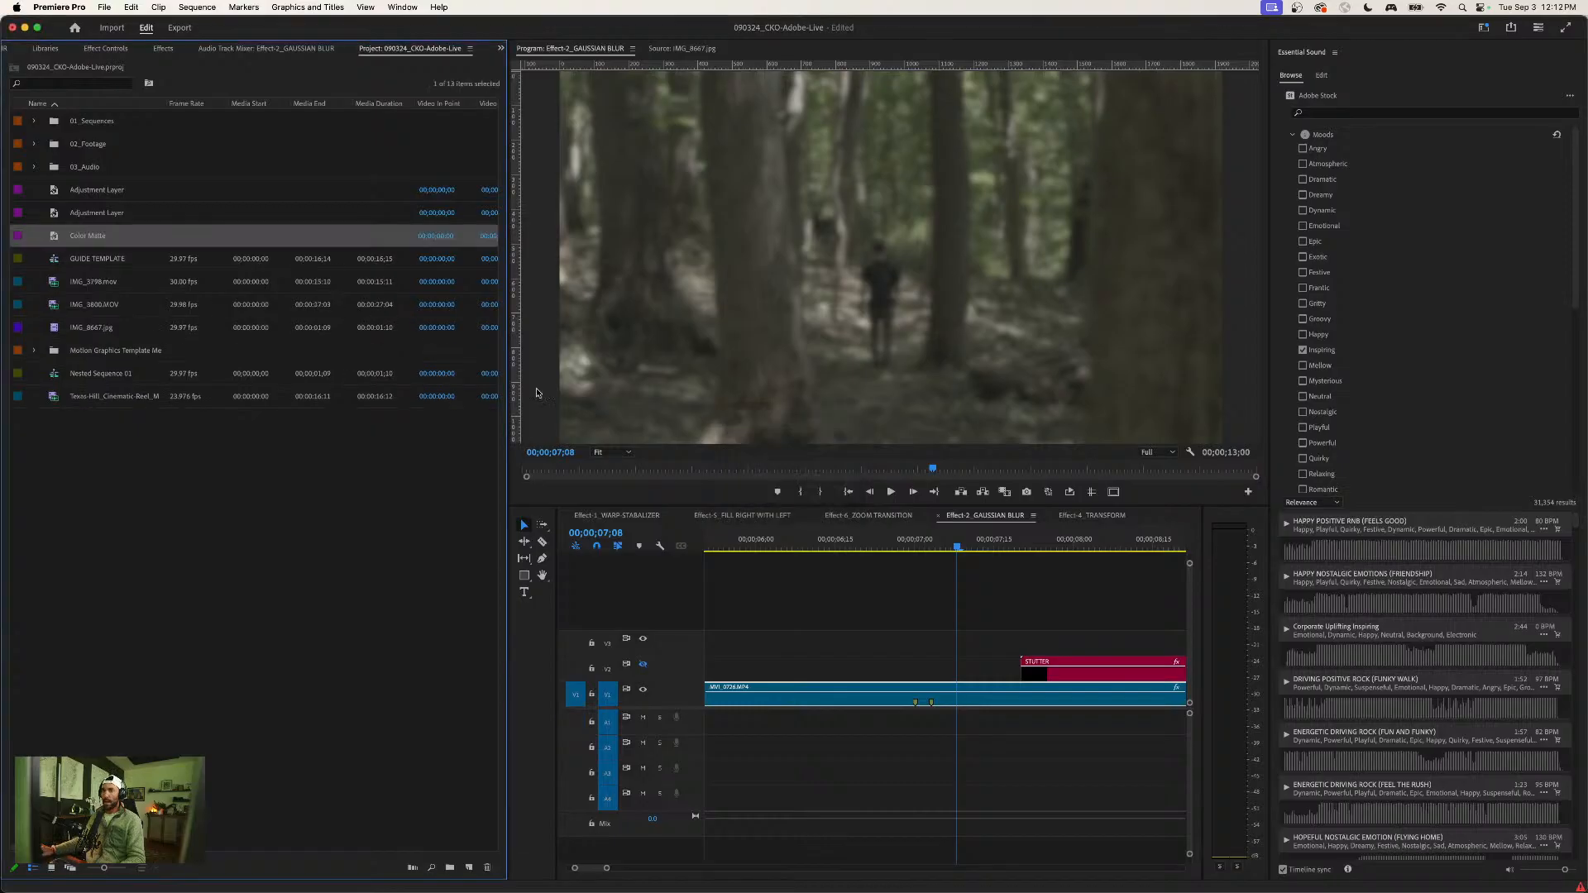
# - Place the Color Matte on track V2 above the forest clip, starting at the second blur keyframe at 00;00;07;03
pyautogui.moveTo(97, 233); pyautogui.dragTo(904, 648)
pyautogui.click(882, 540)
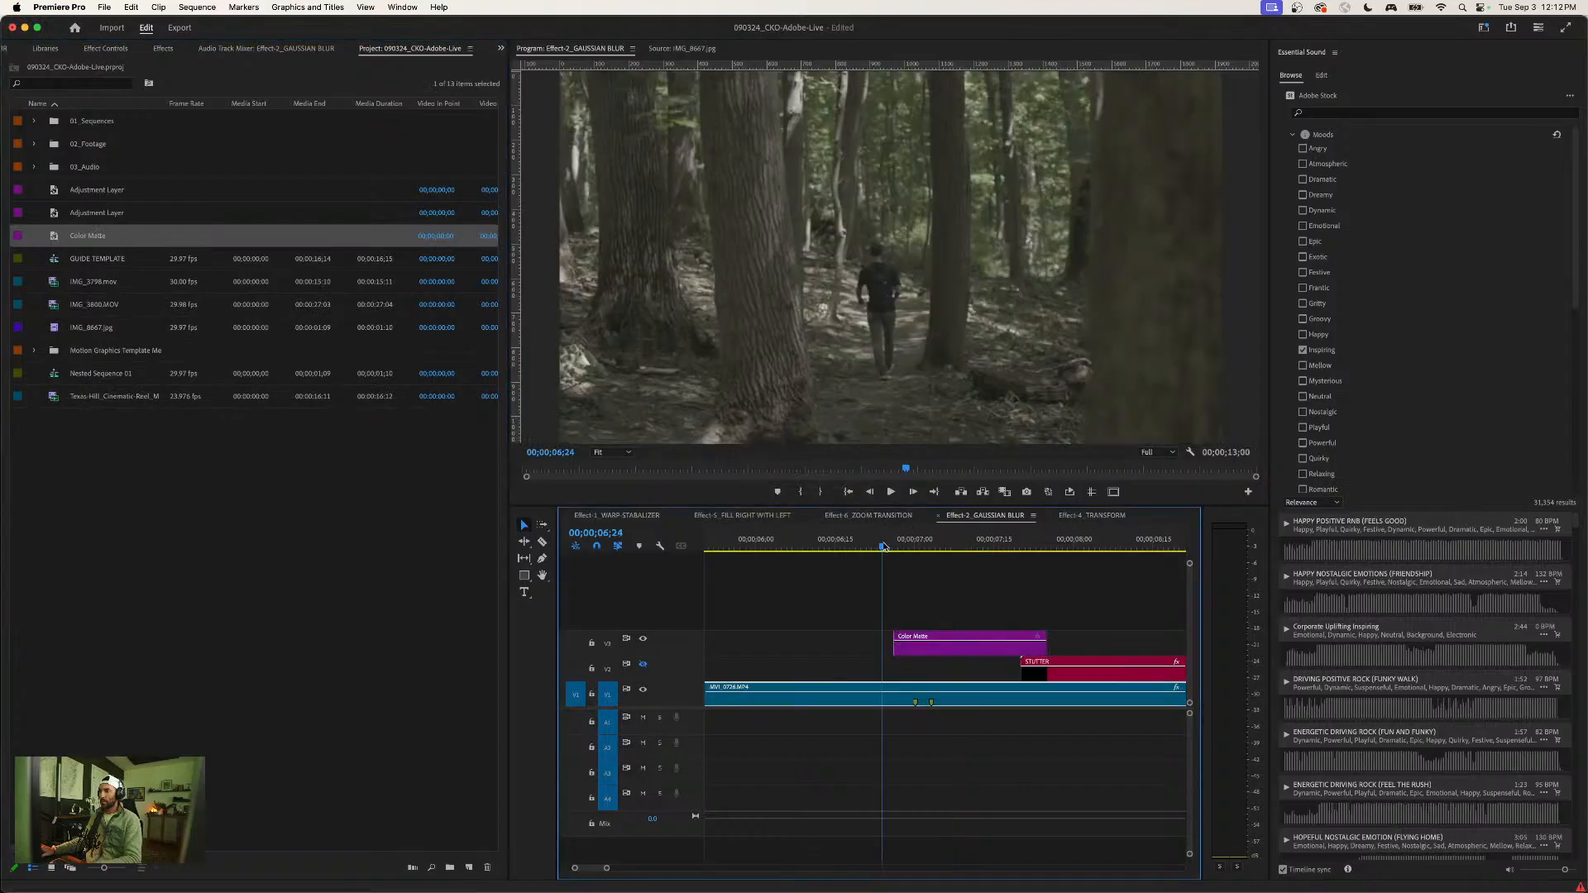
pyautogui.press('=')
pyautogui.moveTo(1016, 654); pyautogui.dragTo(1089, 670)
pyautogui.press('-')
pyautogui.moveTo(980, 538); pyautogui.dragTo(1001, 543)
pyautogui.moveTo(1016, 544); pyautogui.dragTo(995, 543)
pyautogui.press('=')
pyautogui.hscroll(2, 1034, 606)
pyautogui.moveTo(933, 674); pyautogui.dragTo(927, 680)
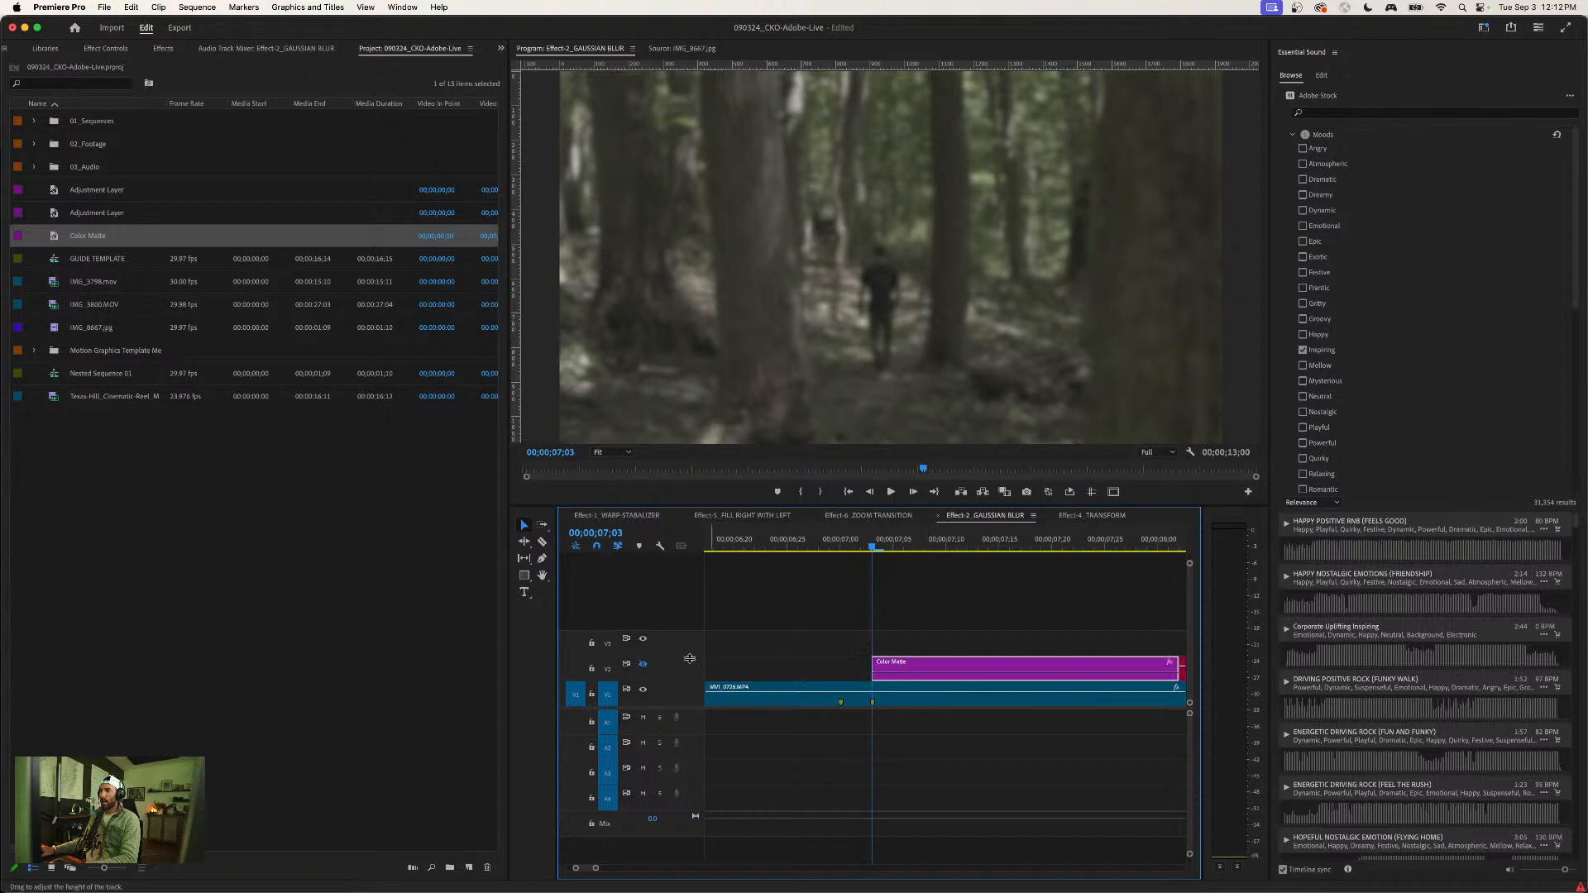
# - Check the Color Matte over the blurred forest by toggling track V2's visibility and playing that section
pyautogui.click(646, 666)
pyautogui.press('-')
pyautogui.moveTo(901, 538)
pyautogui.mouseDown()
pyautogui.moveTo(883, 539)
pyautogui.moveTo(929, 536)
pyautogui.moveTo(899, 537)
pyautogui.mouseUp()
pyautogui.press('=')
pyautogui.press('=')
pyautogui.hscroll(2, 991, 581)
pyautogui.click(819, 548)
pyautogui.press('space')
pyautogui.press('space')
pyautogui.press('-')
pyautogui.press('-')
pyautogui.press('-')
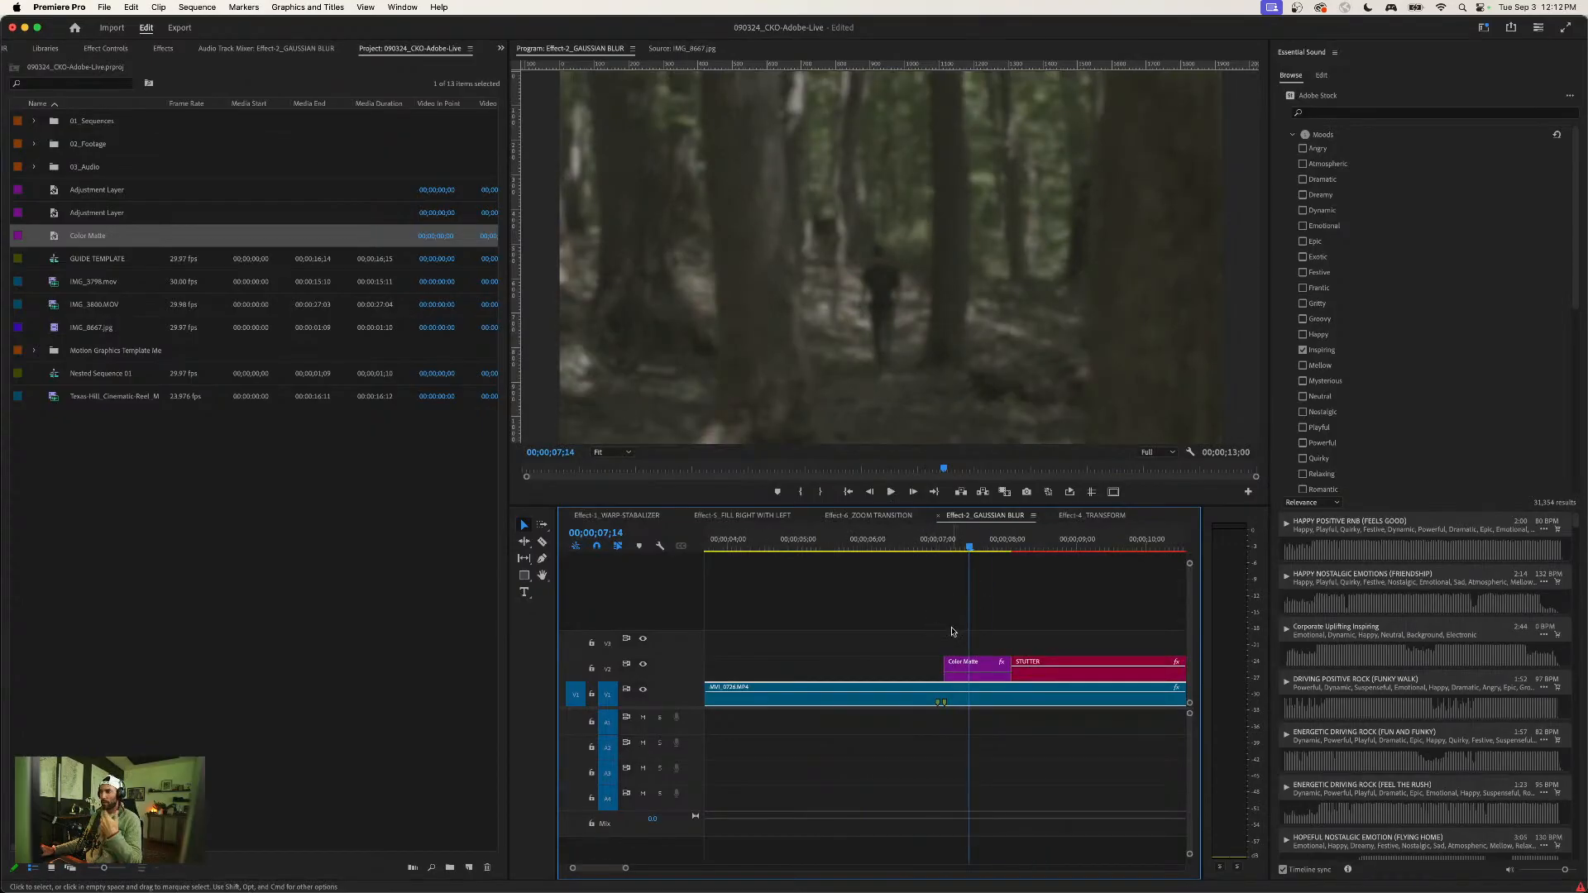
# - Apply the default Cross Dissolve transition to the start of the Color Matte, and park the playhead at 00;00;06;24
pyautogui.click(962, 665)
pyautogui.click(941, 542)
pyautogui.press('=')
pyautogui.hscroll(1, 989, 586)
pyautogui.rightClick(924, 666)
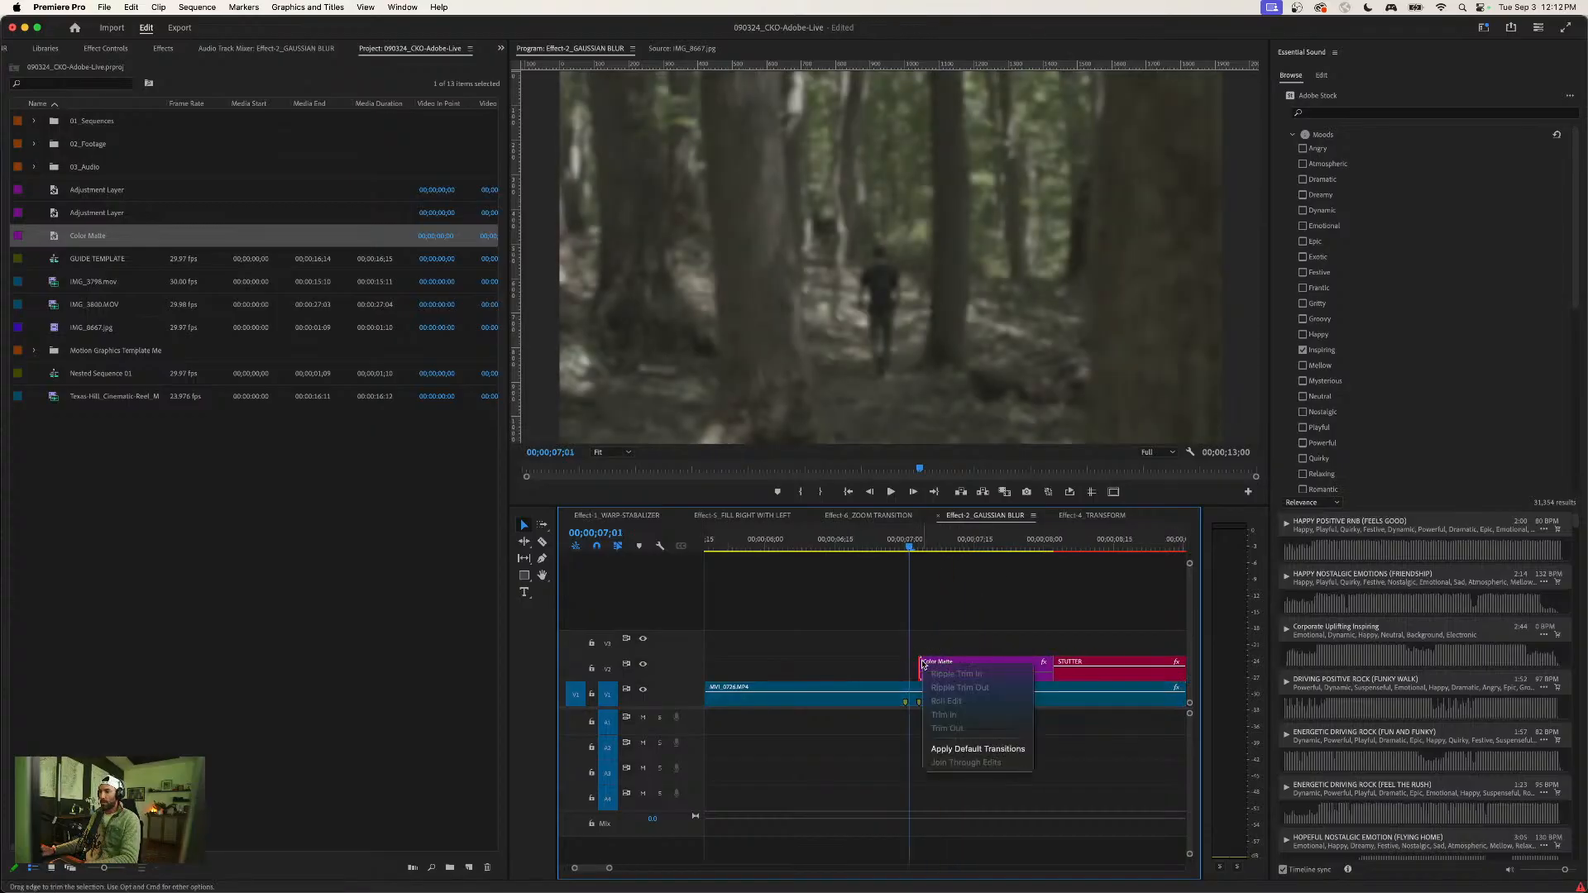
pyautogui.click(962, 749)
pyautogui.press('=')
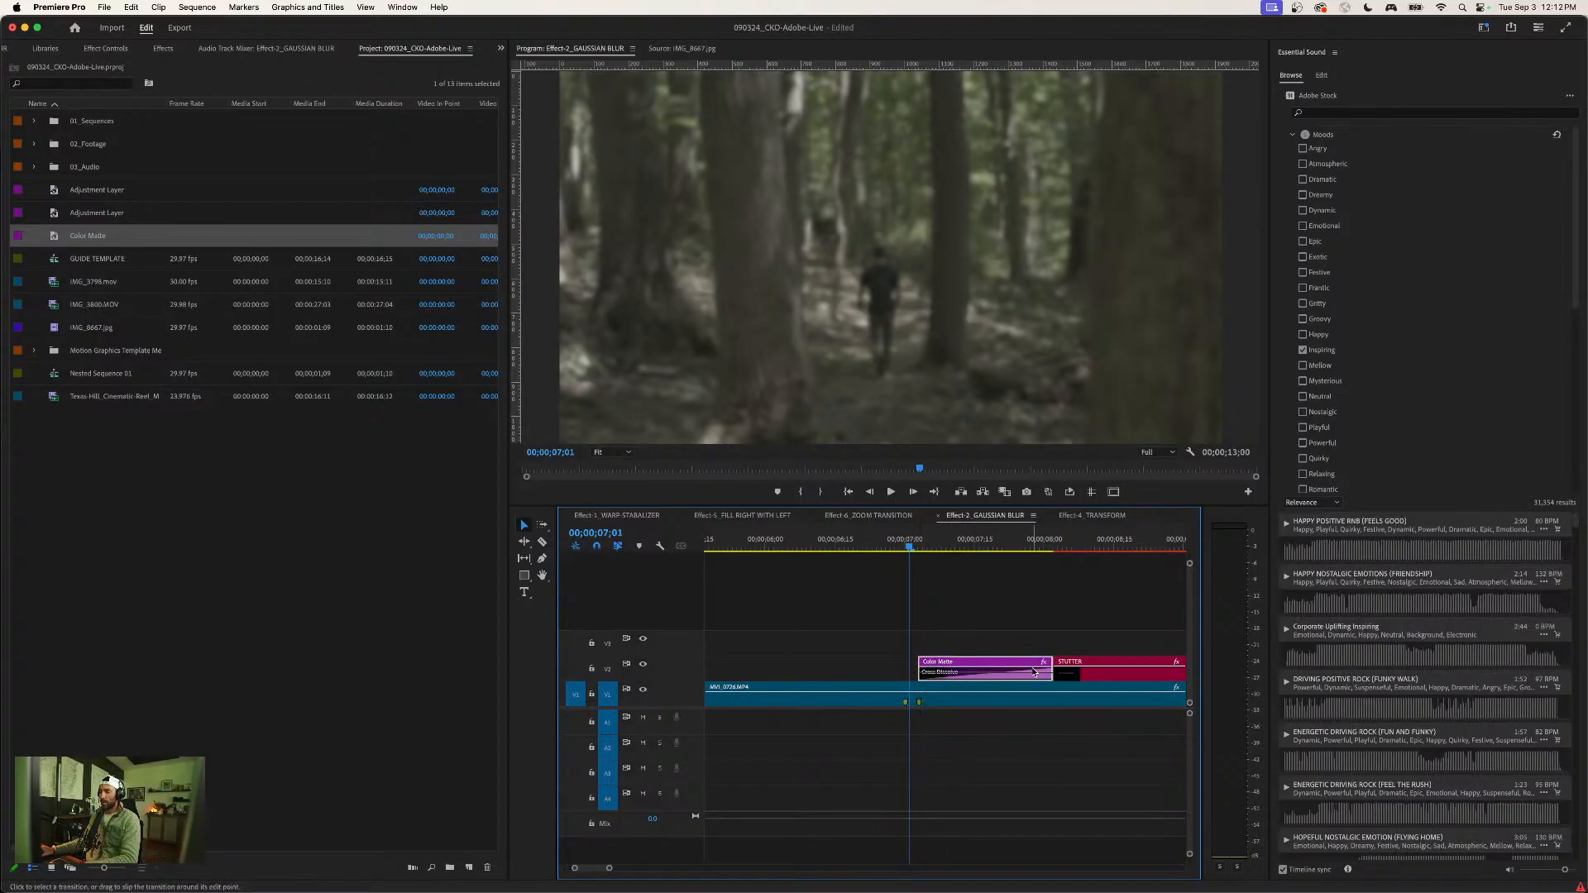
pyautogui.hscroll(1, 1034, 671)
pyautogui.moveTo(860, 545); pyautogui.dragTo(826, 547)
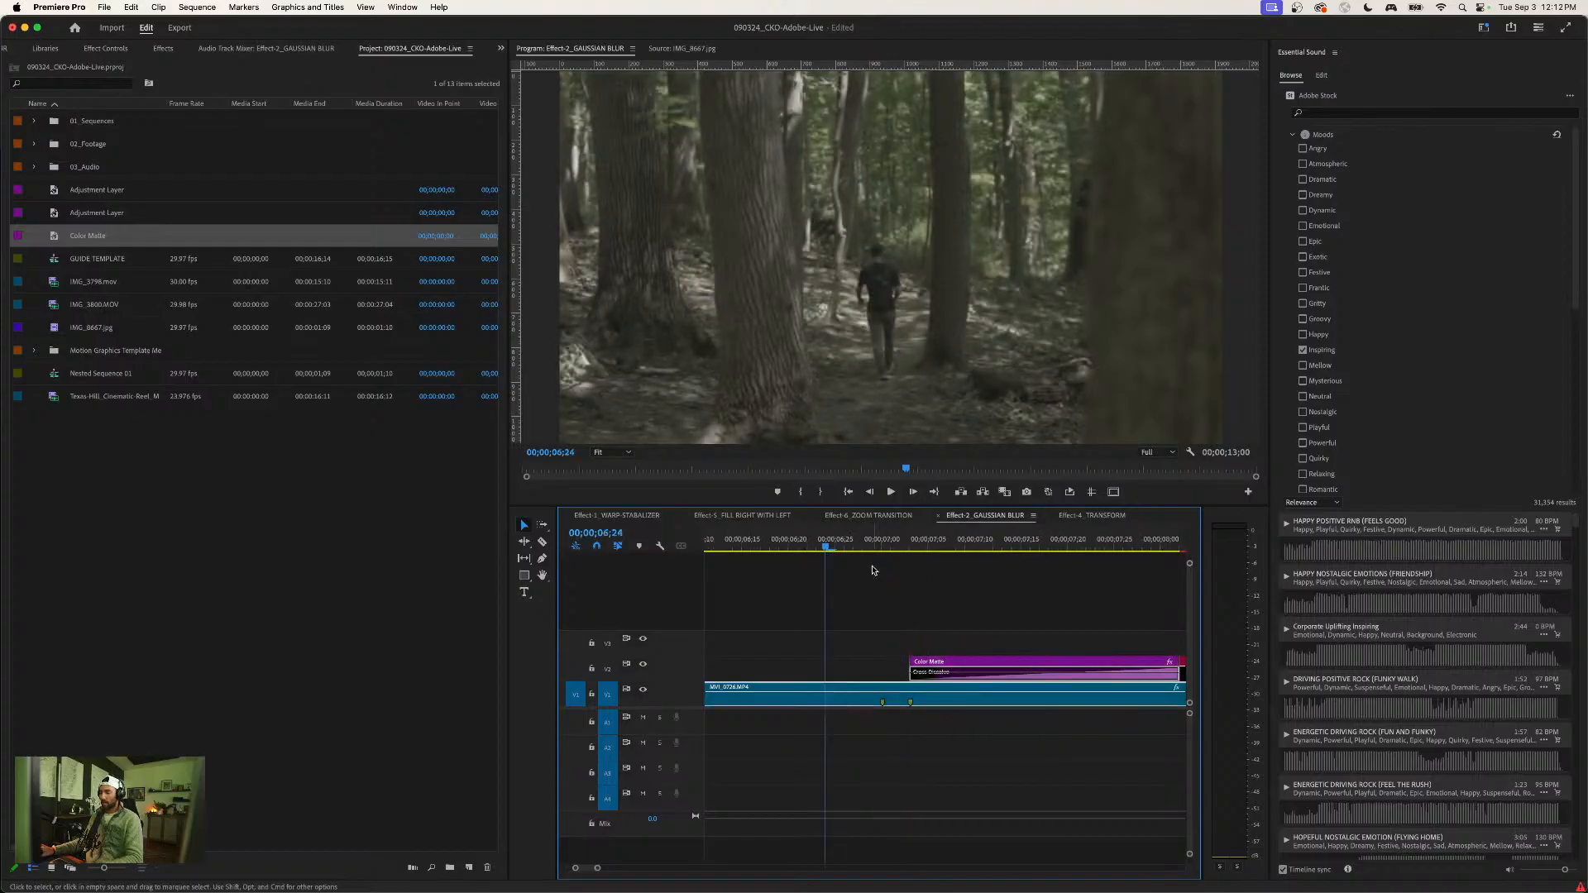
# - Move the STUTTER title up to track V3 and extend the Color Matte to the end of the forest clip
pyautogui.press('-')
pyautogui.press('-')
pyautogui.moveTo(1014, 662); pyautogui.dragTo(1155, 668)
pyautogui.press('-')
pyautogui.moveTo(1050, 669); pyautogui.dragTo(1146, 668)
# - Play the dissolve into the Color Matte with the title on top
pyautogui.press('space')
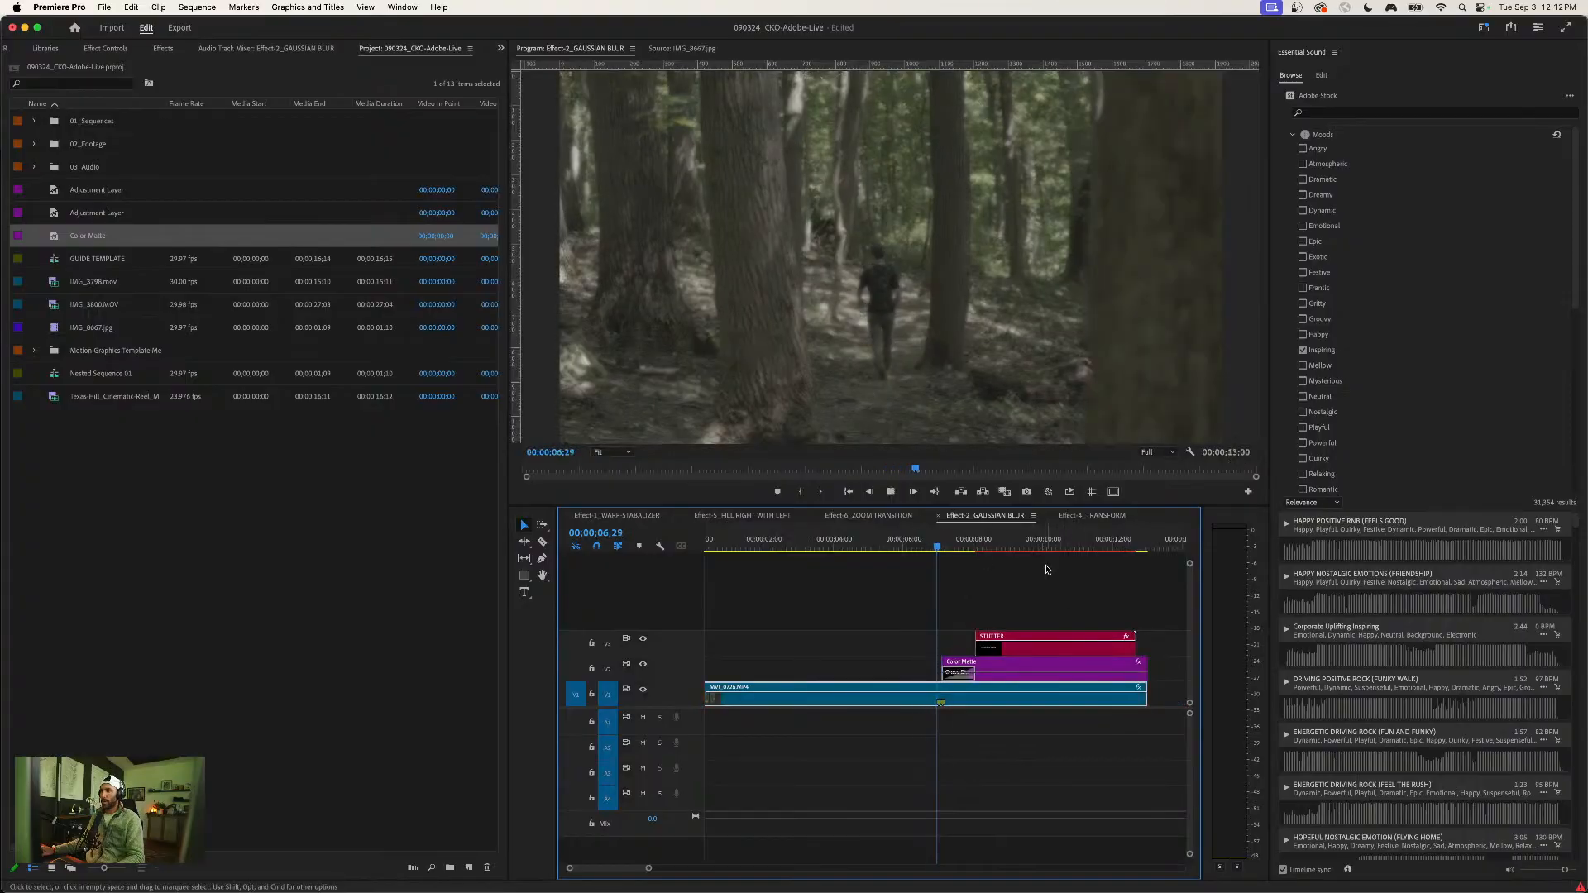
pyautogui.press('space')
pyautogui.click(1109, 578)
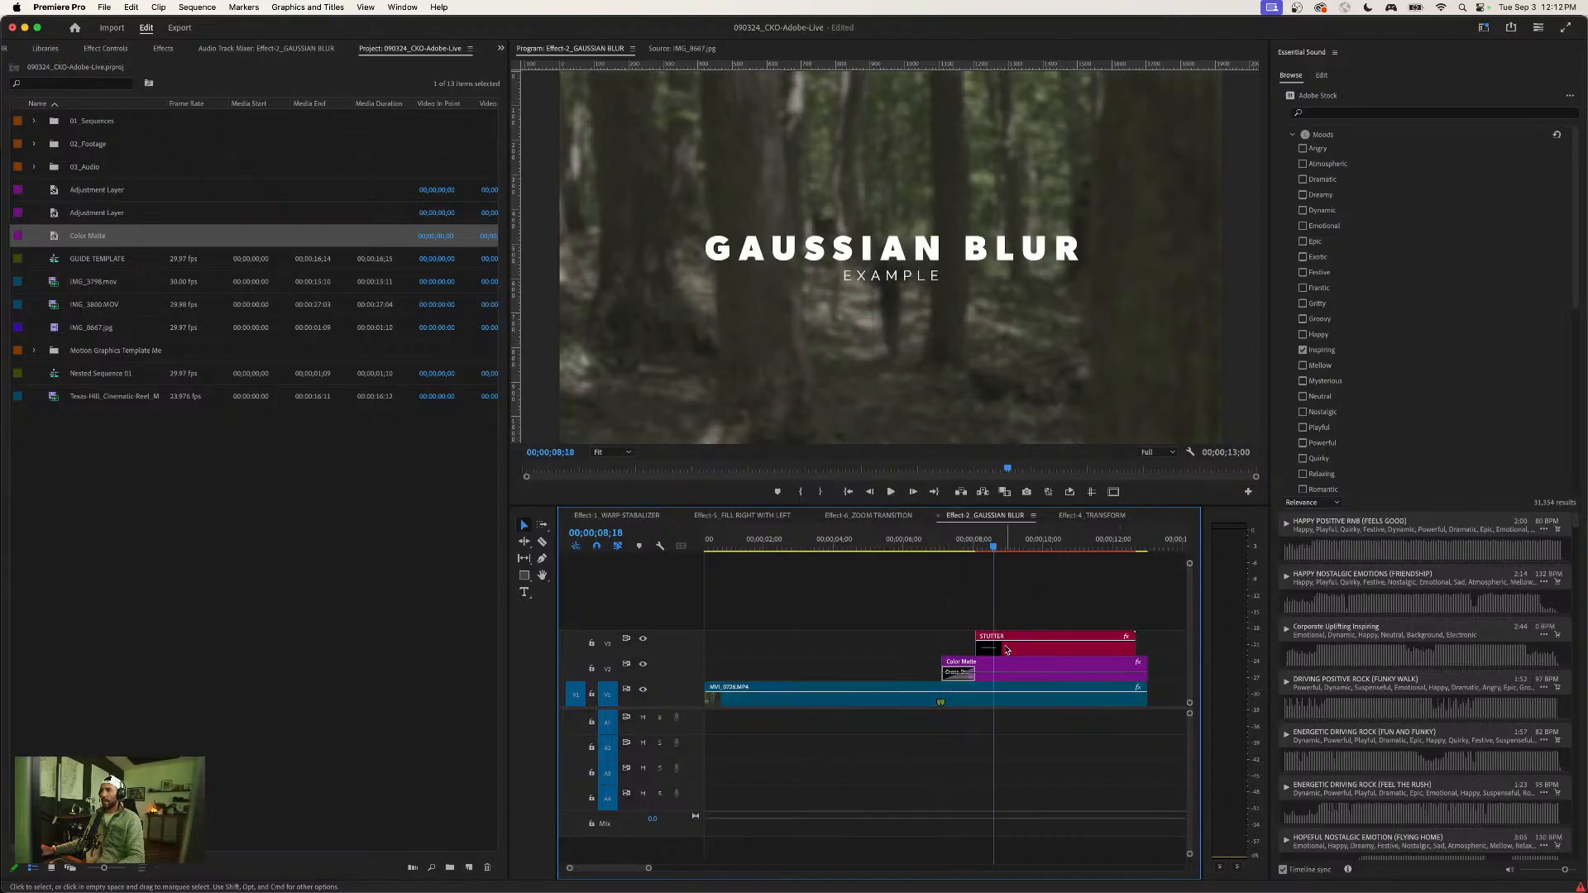
# - Extend and shift the STUTTER title to start together with the Color Matte, and play back the result
pyautogui.moveTo(972, 646)
pyautogui.mouseDown()
pyautogui.moveTo(910, 643)
pyautogui.moveTo(969, 653)
pyautogui.mouseUp()
pyautogui.click(867, 543)
pyautogui.press('space')
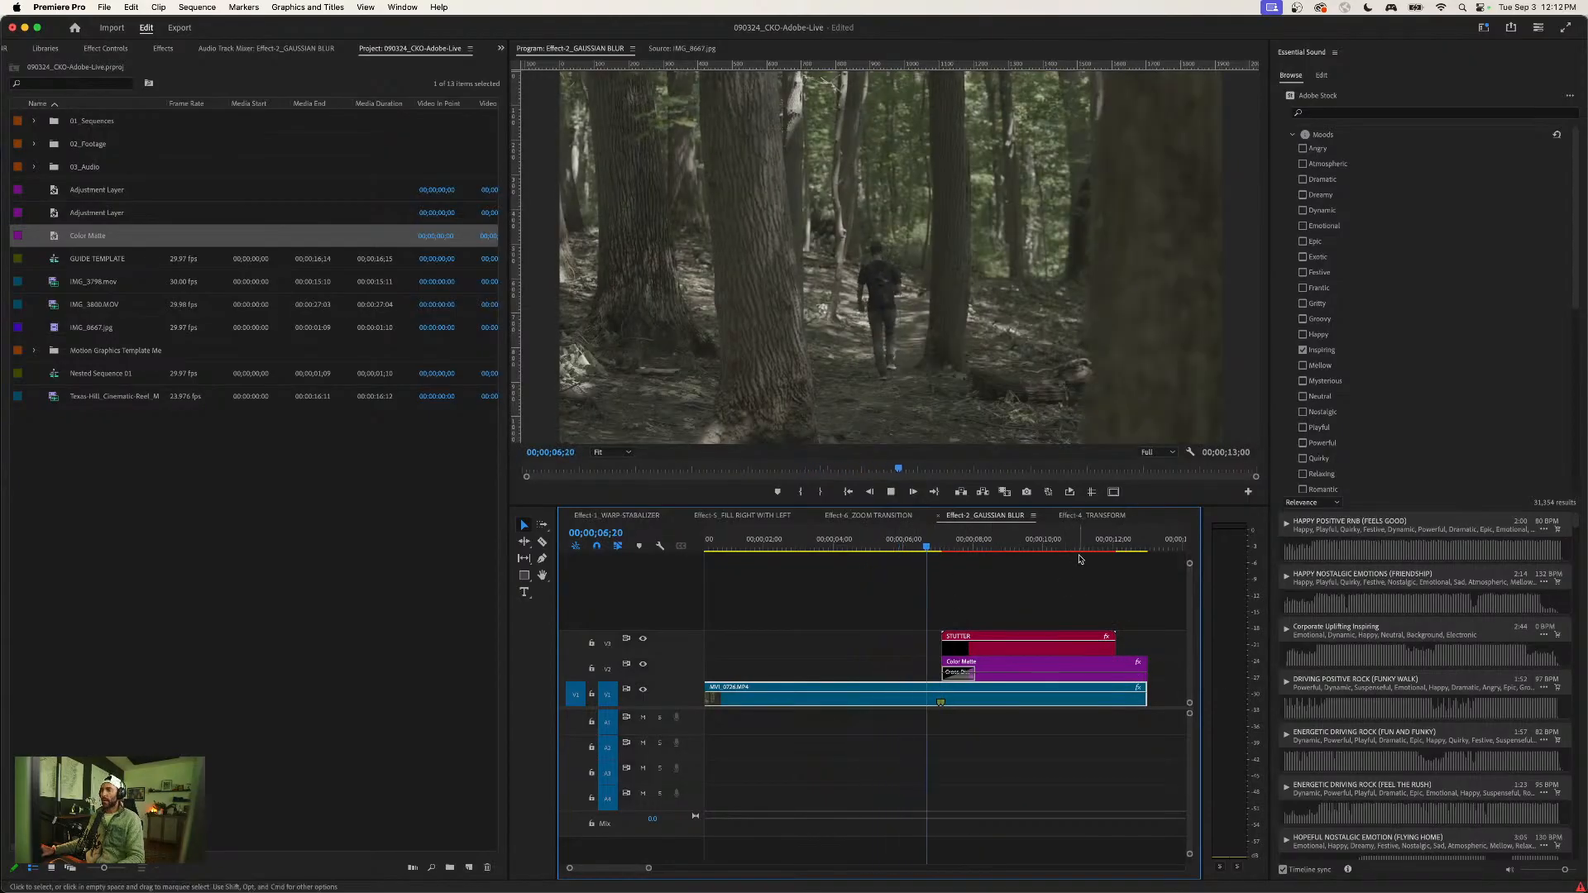
pyautogui.press('space')
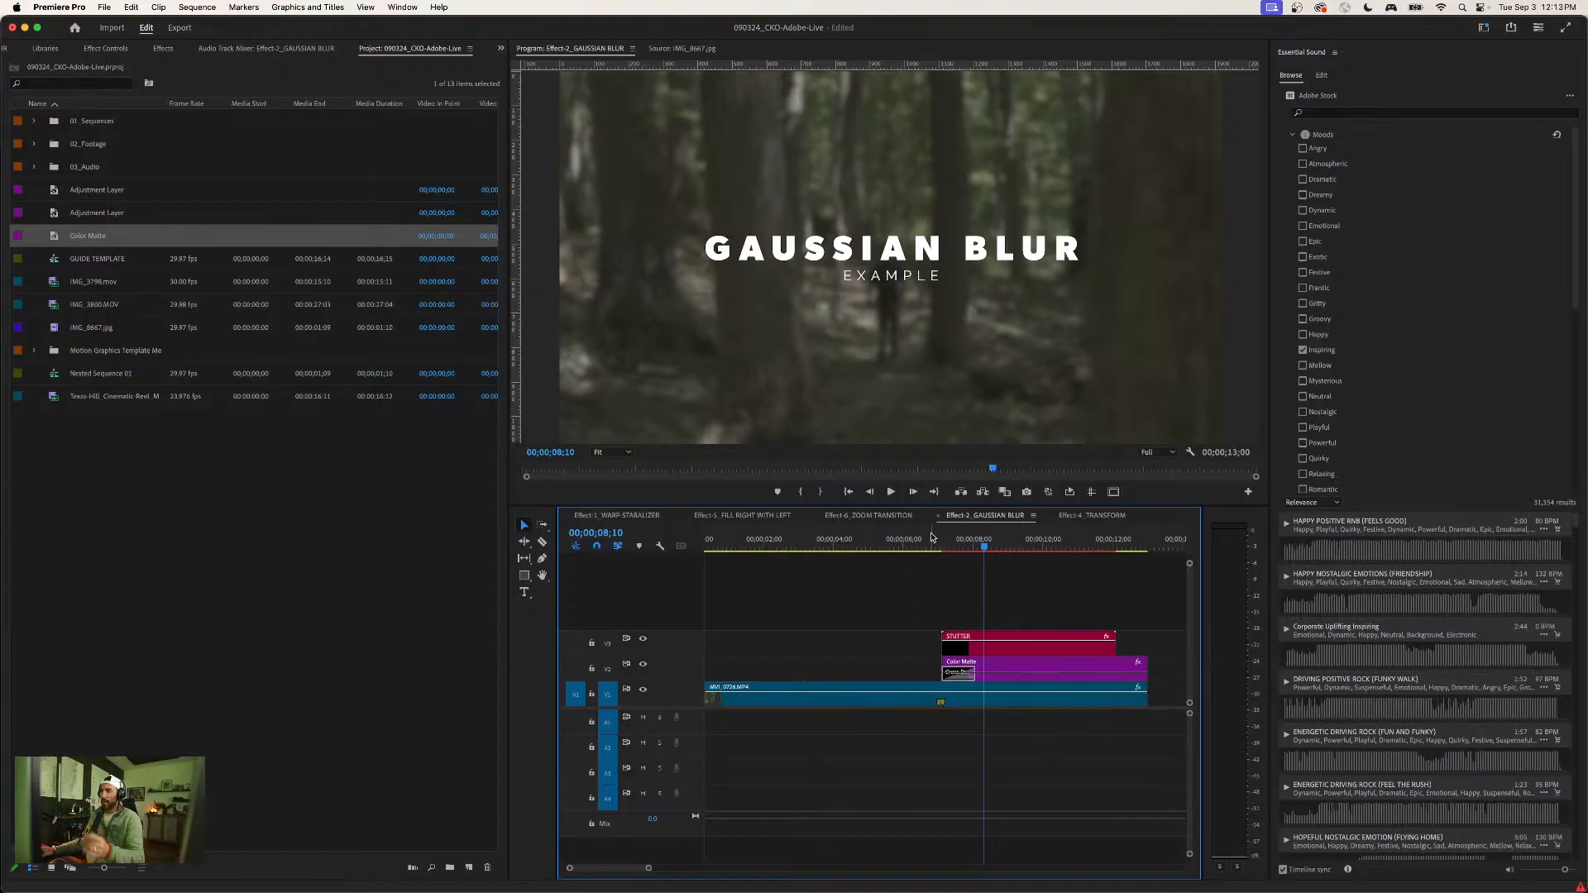
pyautogui.click(882, 550)
pyautogui.moveTo(884, 552); pyautogui.dragTo(881, 553)
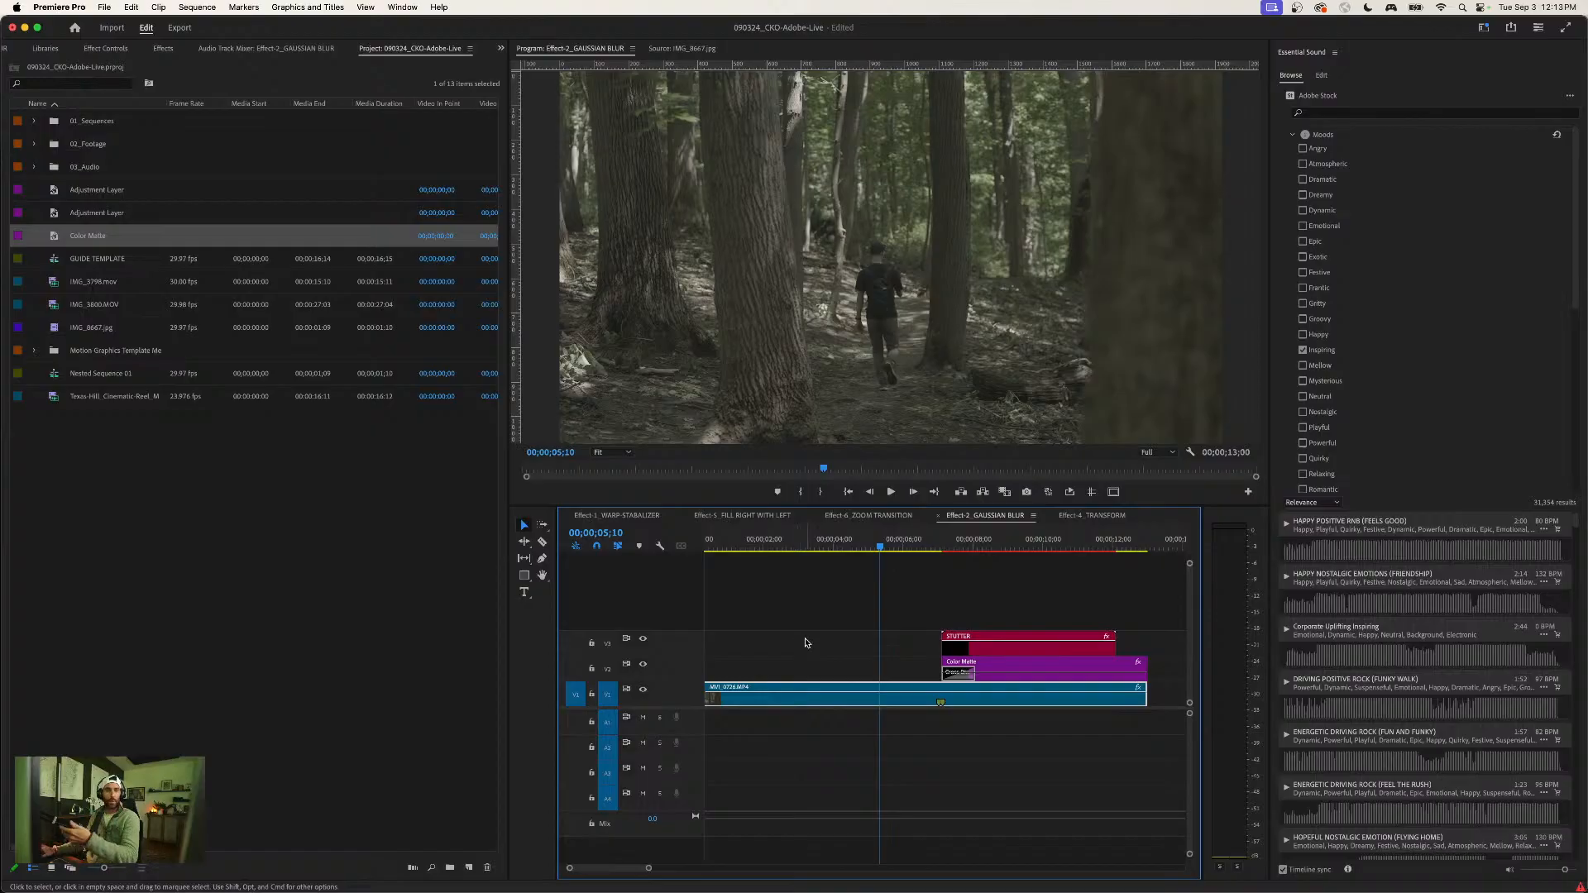
pyautogui.click(914, 637)
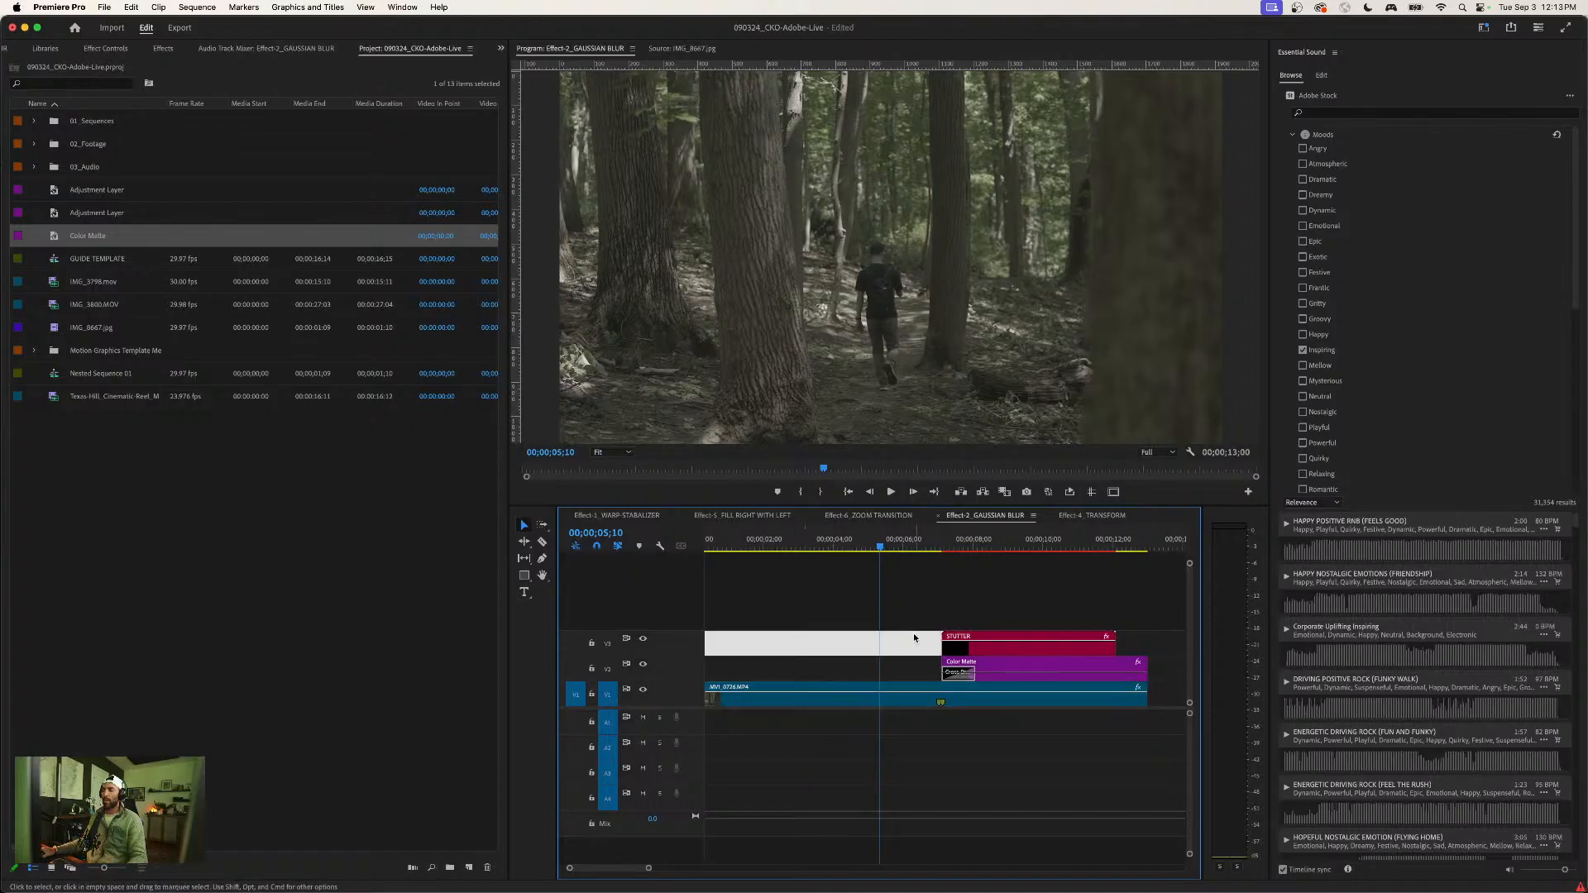
pyautogui.click(864, 647)
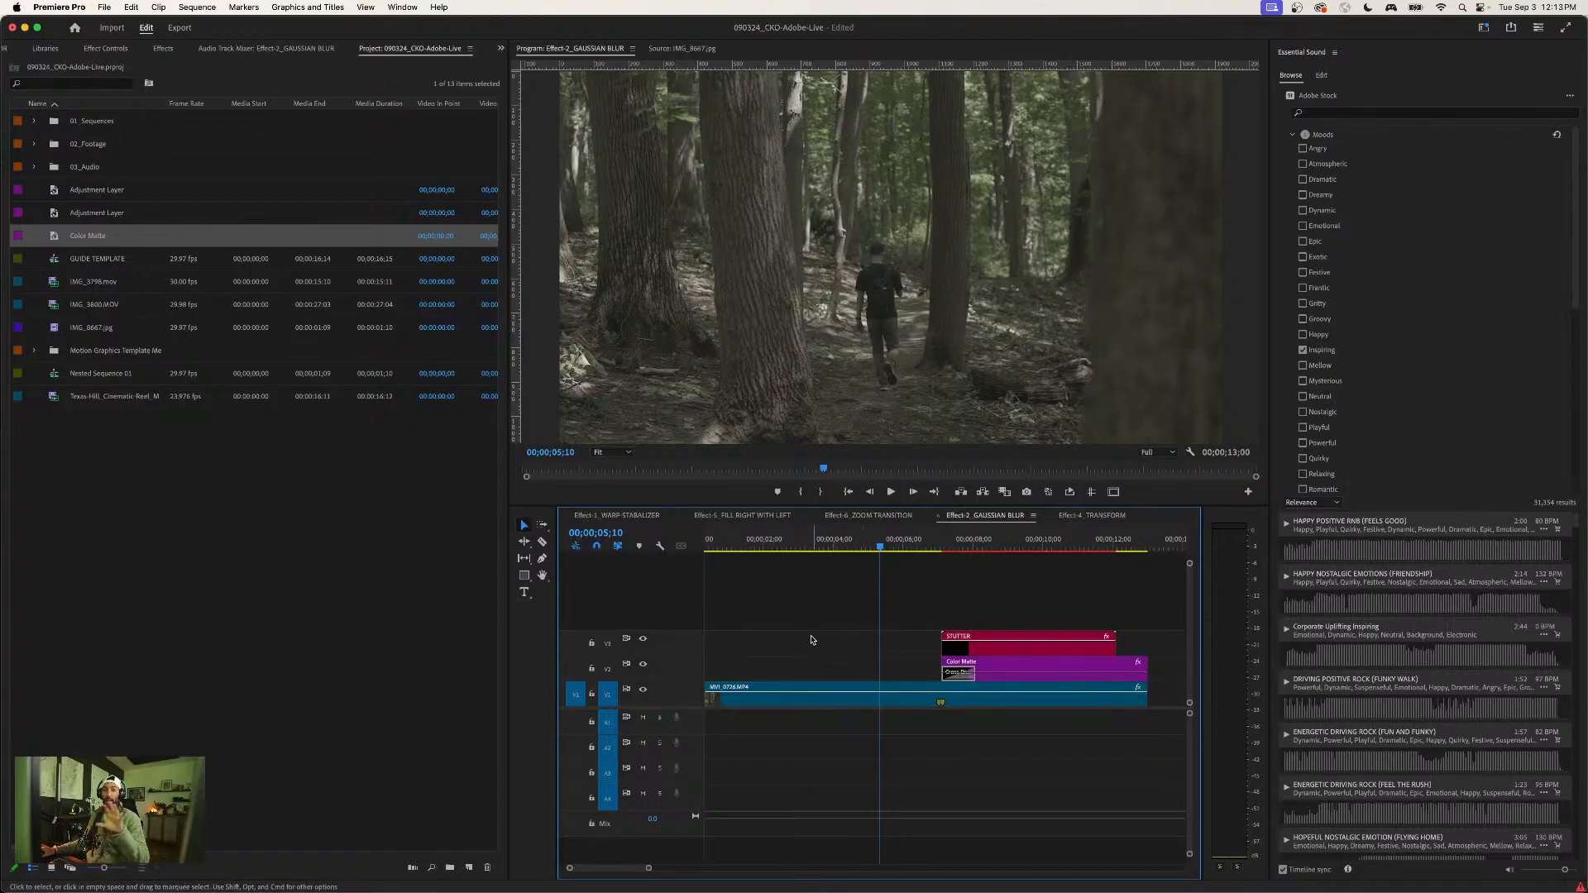
pyautogui.click(948, 544)
pyautogui.moveTo(949, 544); pyautogui.dragTo(930, 549)
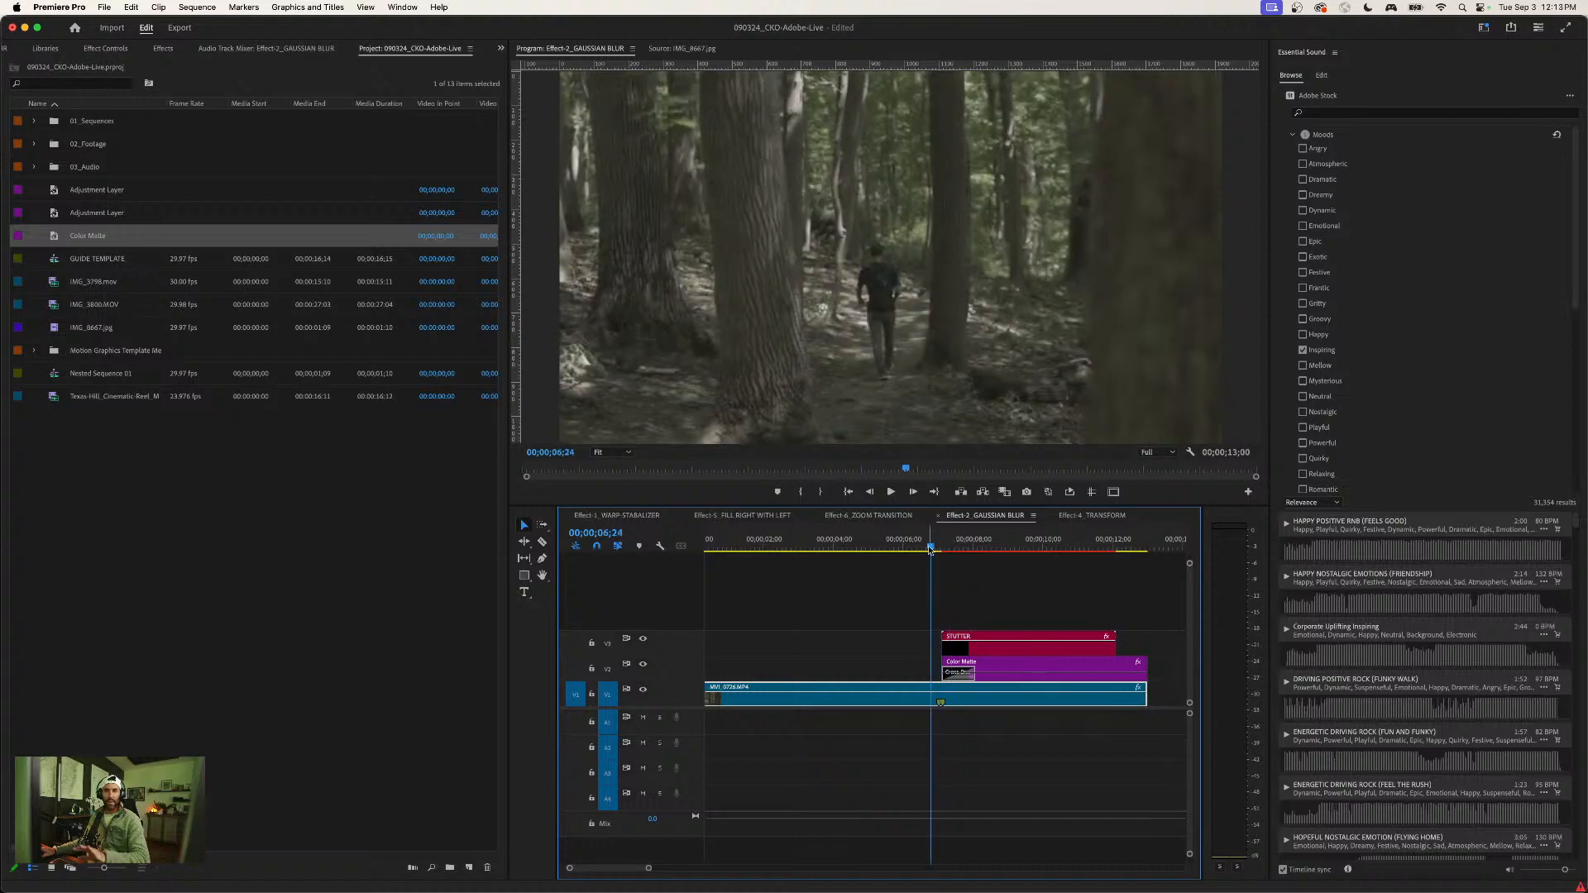
# - Show the Favorite Effects list and save the project
pyautogui.click(105, 49)
pyautogui.click(163, 49)
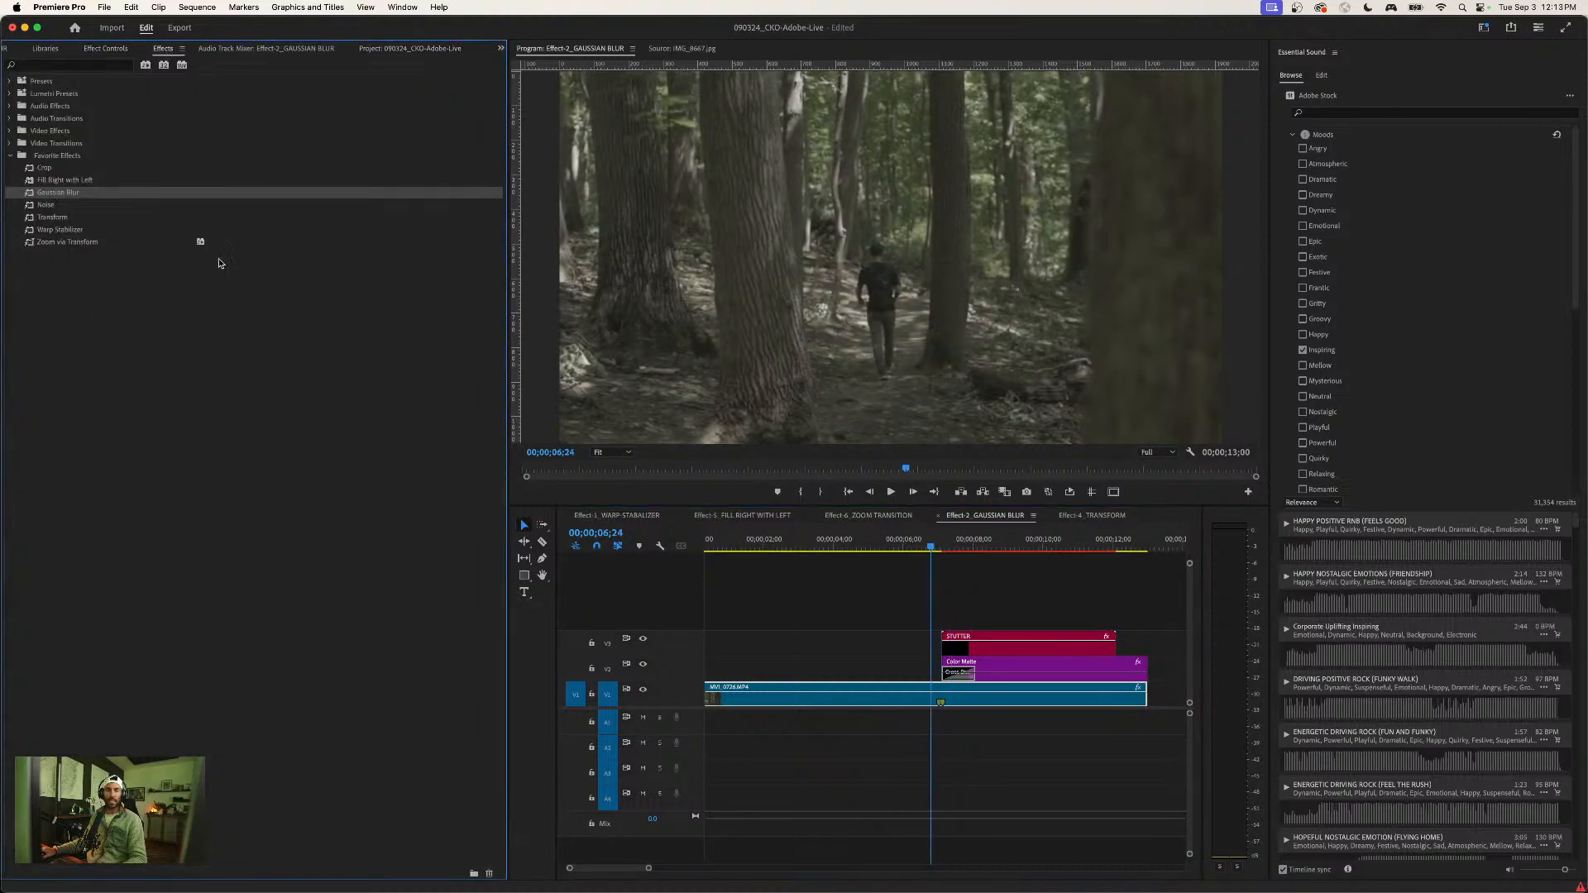
pyautogui.click(167, 279)
pyautogui.press('super+s')
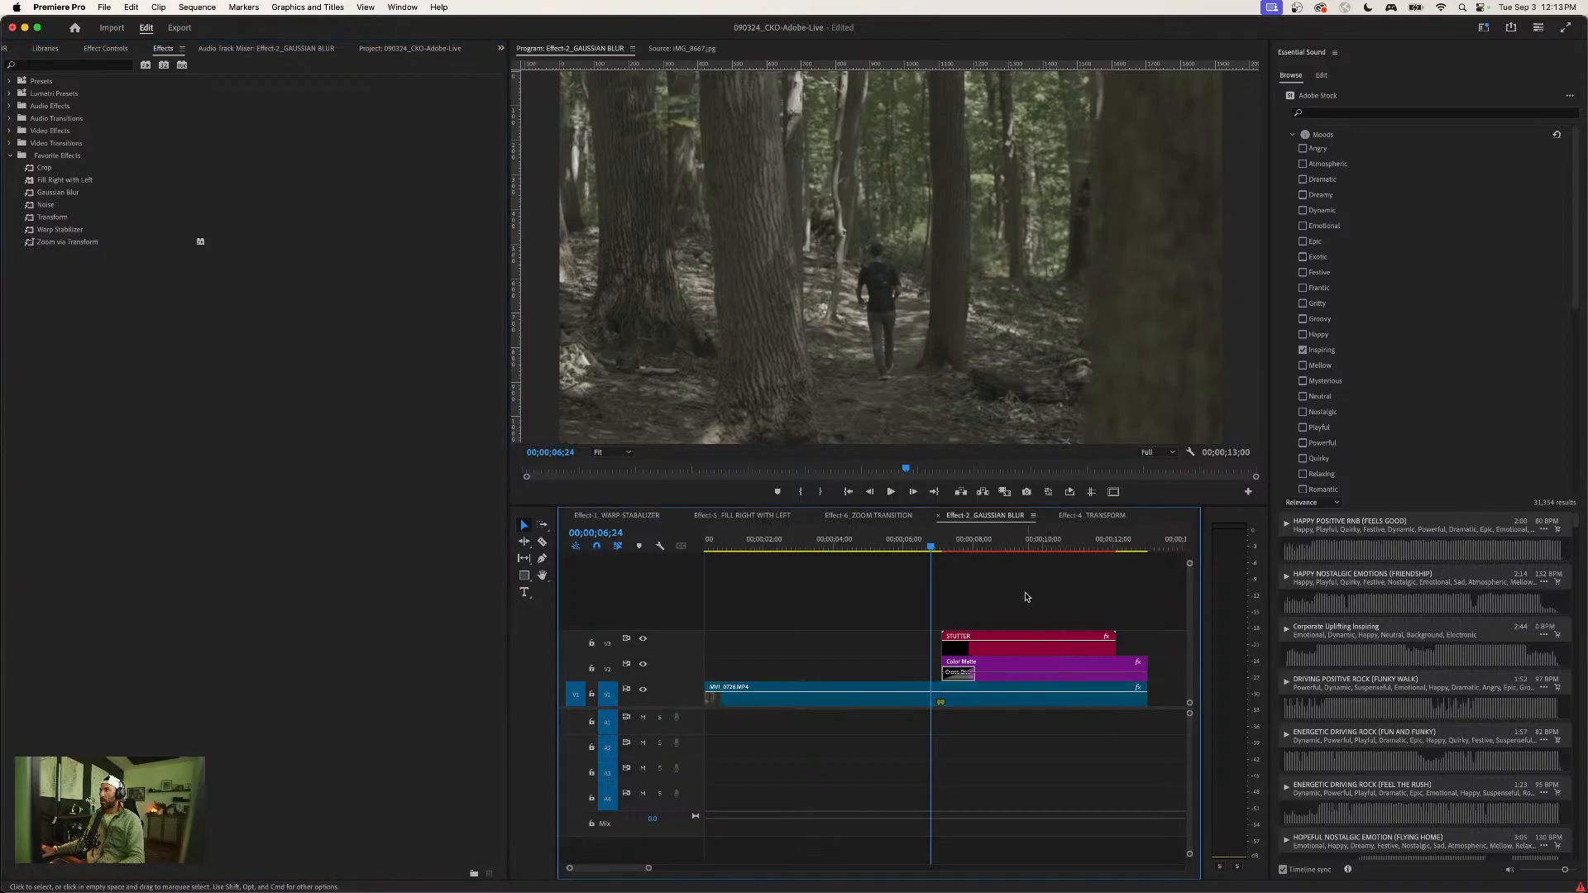
# - Switch to the Effect-1_WARP-STABALIZER sequence, render and play its preview, and return the playhead to the start
pyautogui.click(634, 515)
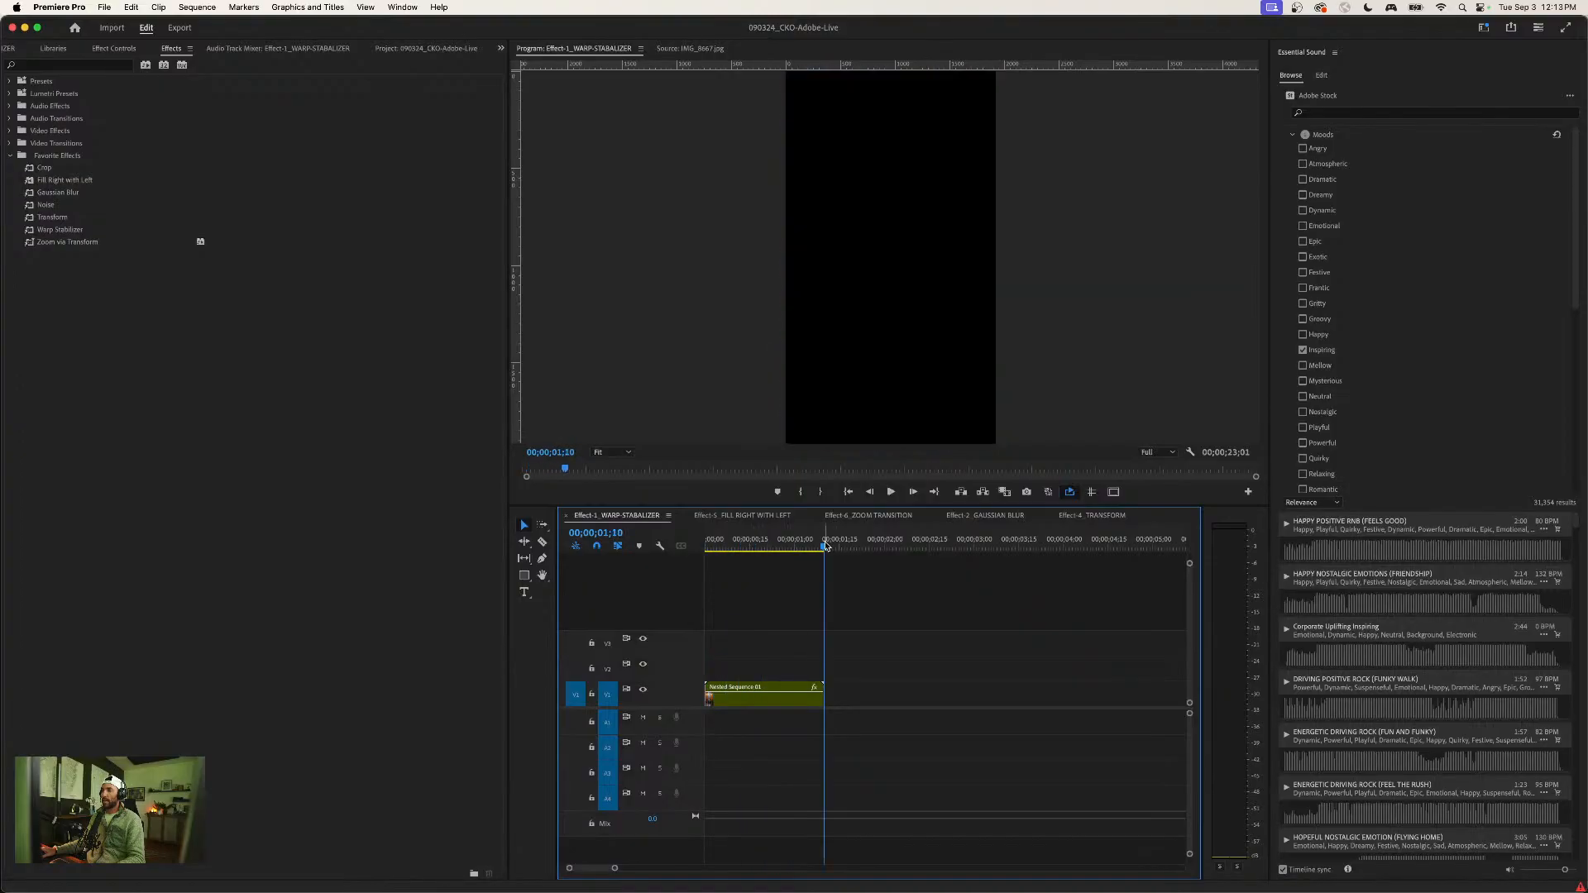
pyautogui.press('Return')
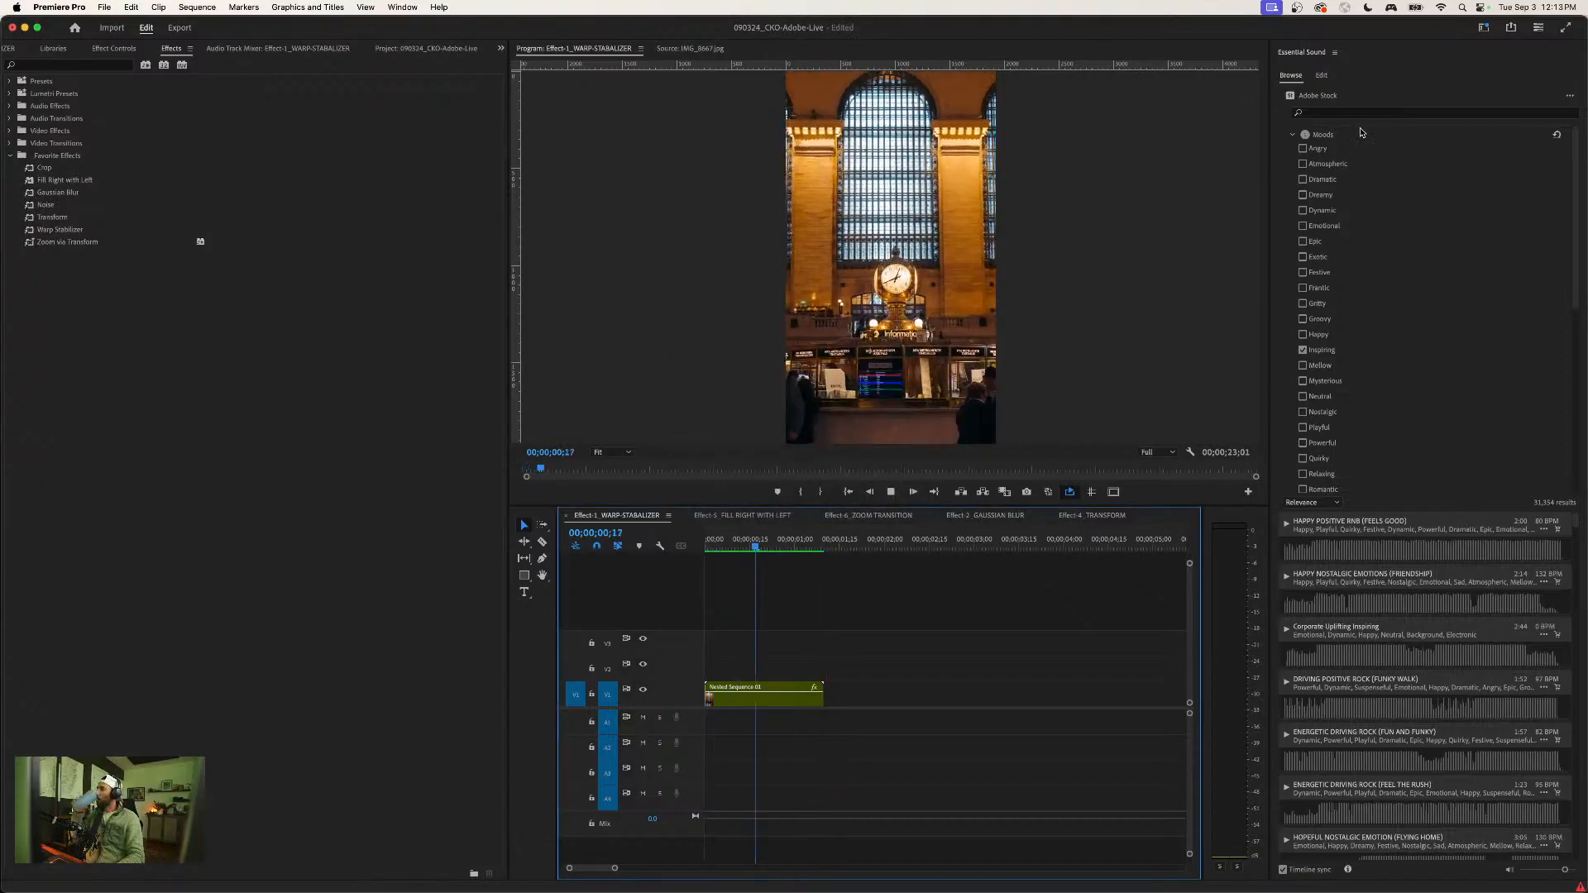
pyautogui.press('space')
pyautogui.moveTo(771, 541); pyautogui.dragTo(699, 538)
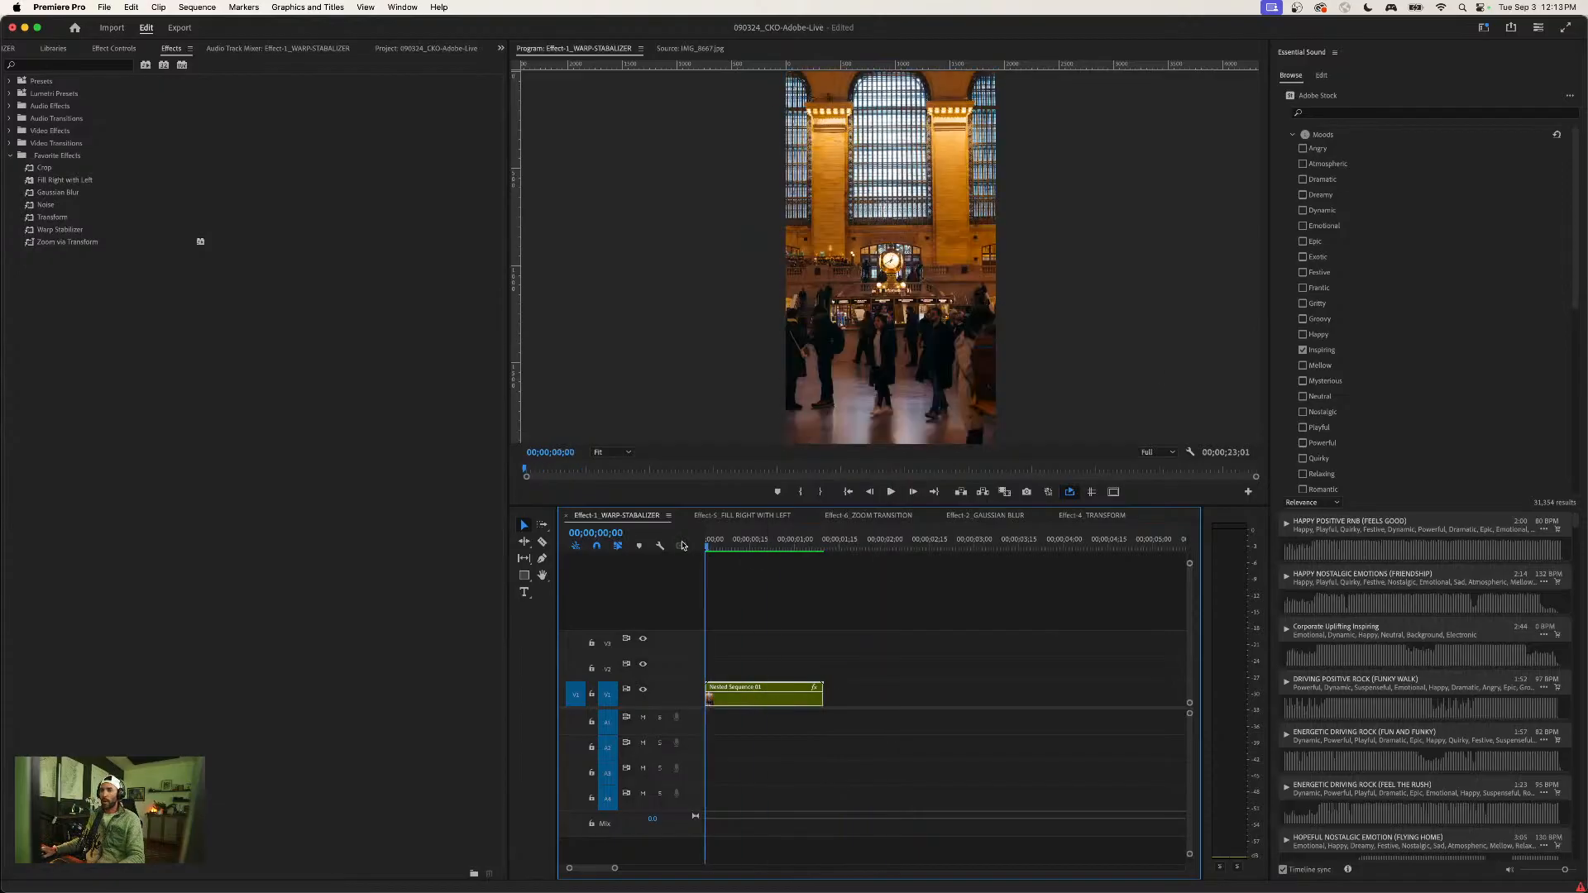
# - Show the nested sequence's Warp Stabilizer settings with the playhead at 00;00;00;07
pyautogui.click(113, 48)
pyautogui.click(913, 628)
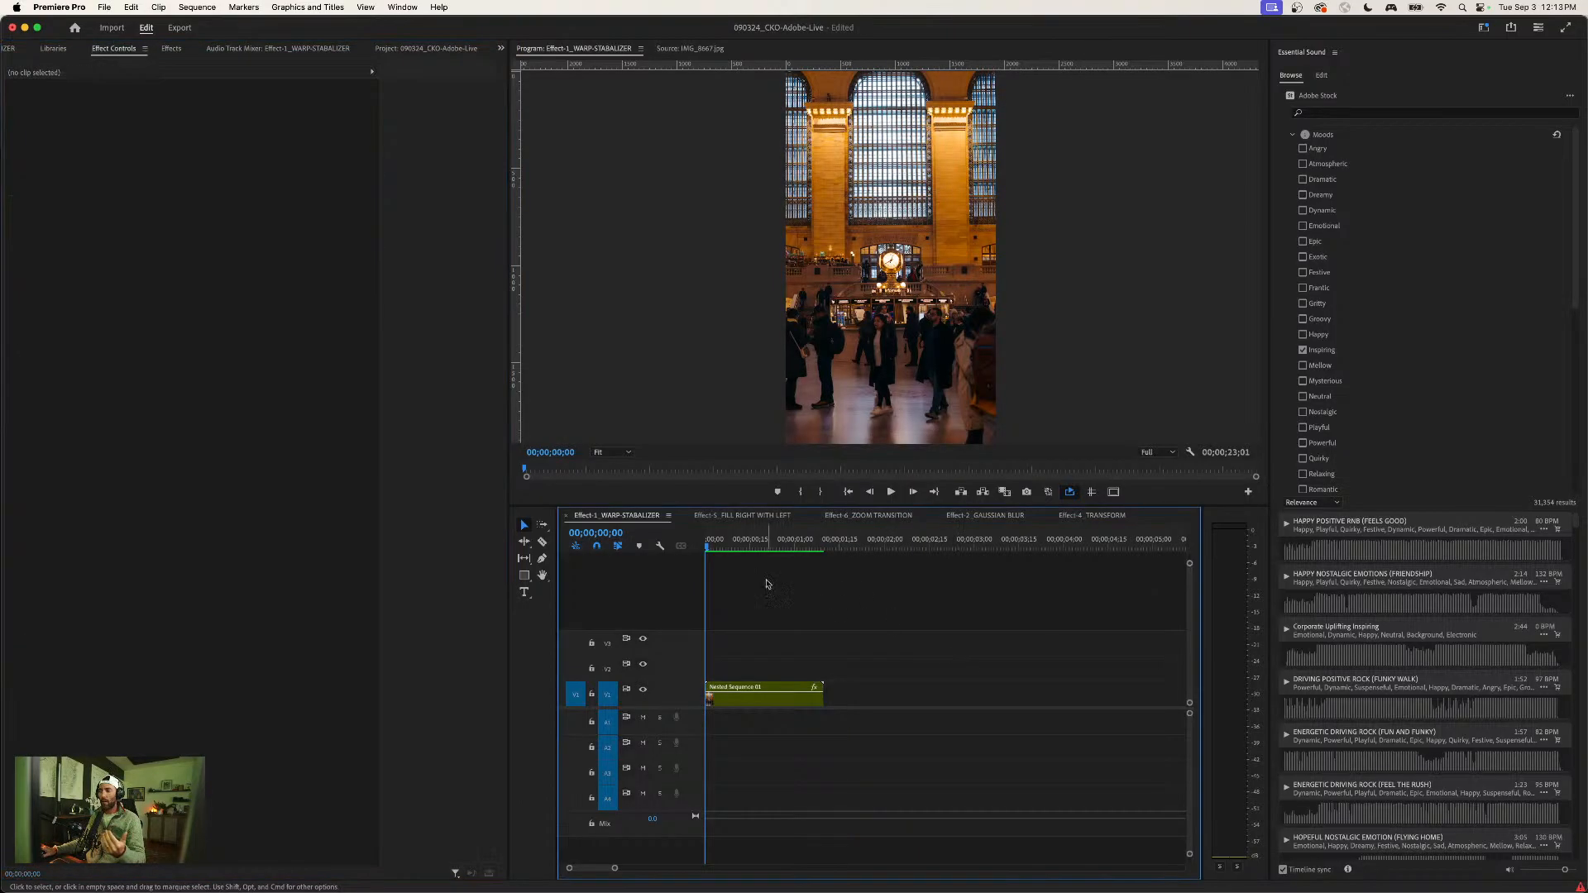
pyautogui.click(727, 543)
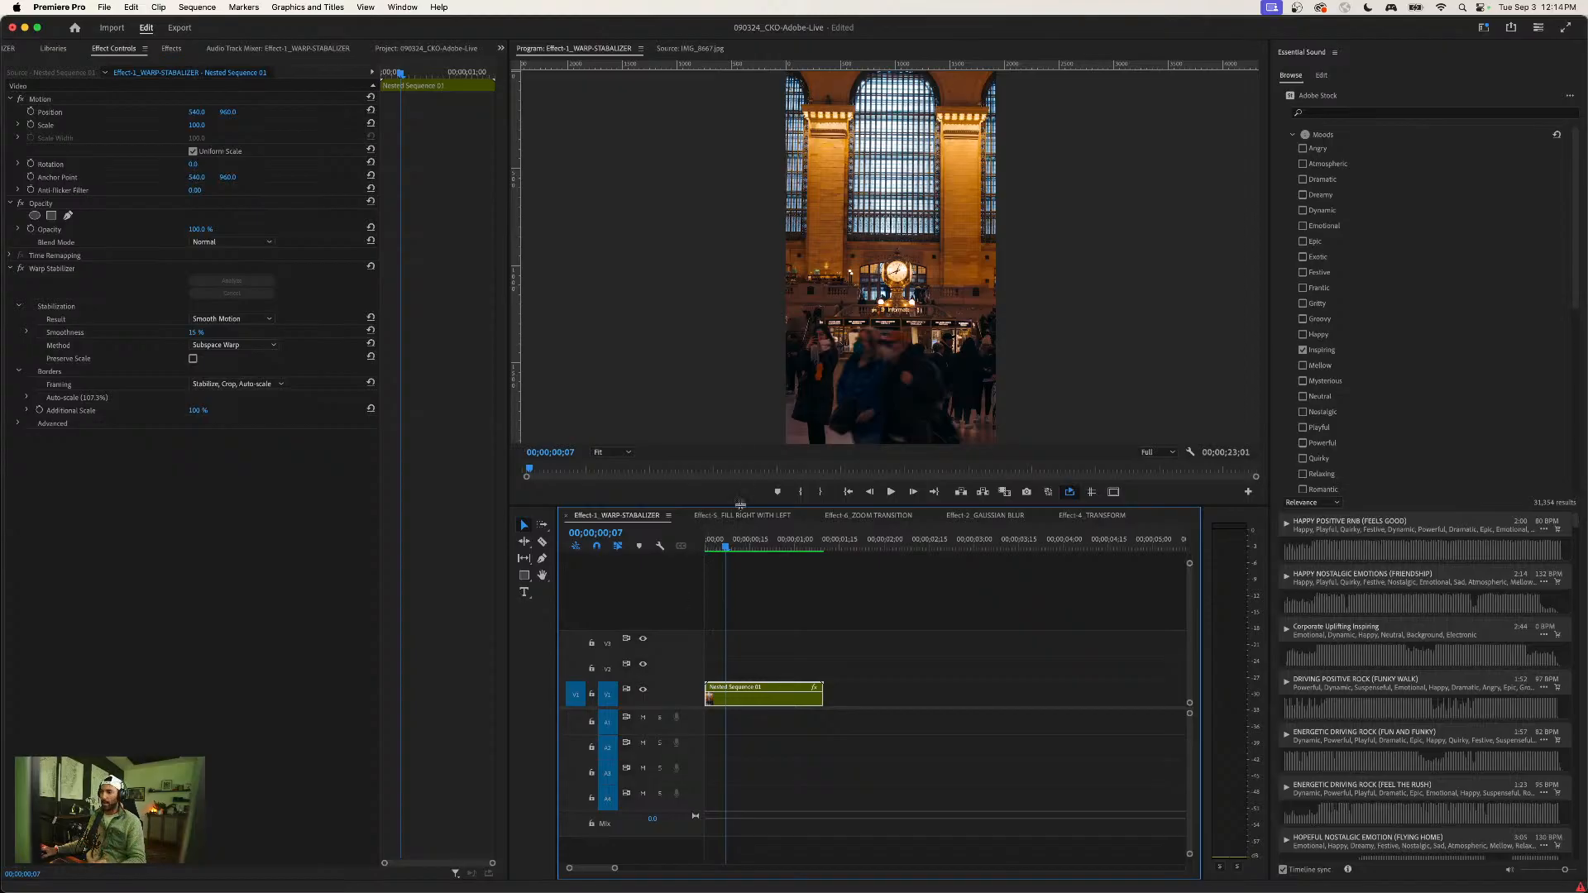
# - Switch to the Editing workspace and open the Effect-3_CROP TOOL WITH GUIDES sequence from the 01_Sequences bin
pyautogui.click(1484, 27)
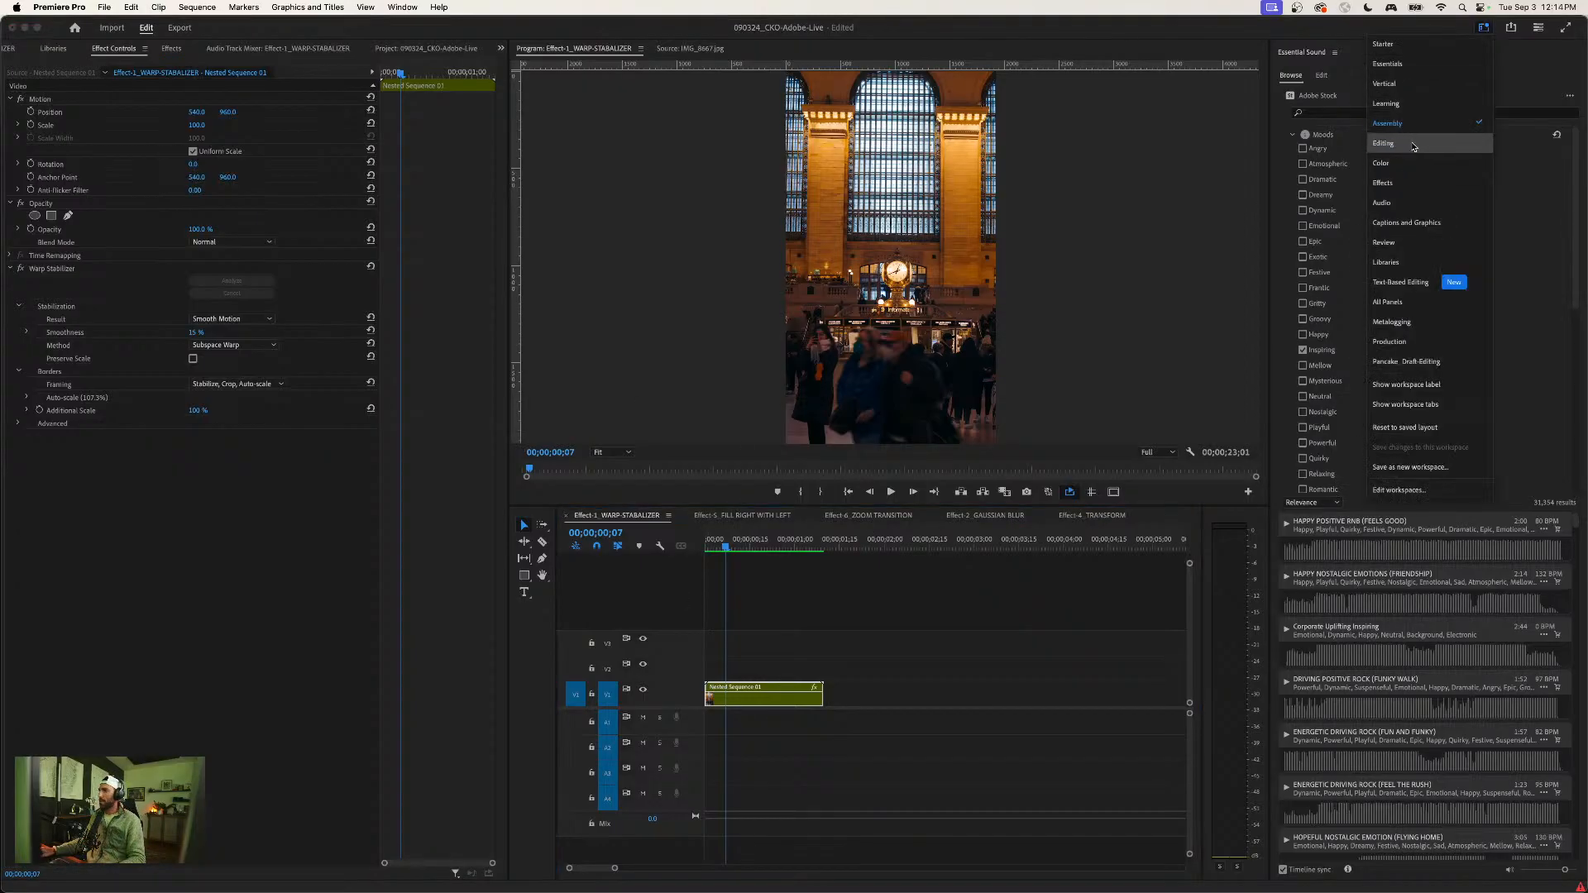
pyautogui.click(1406, 143)
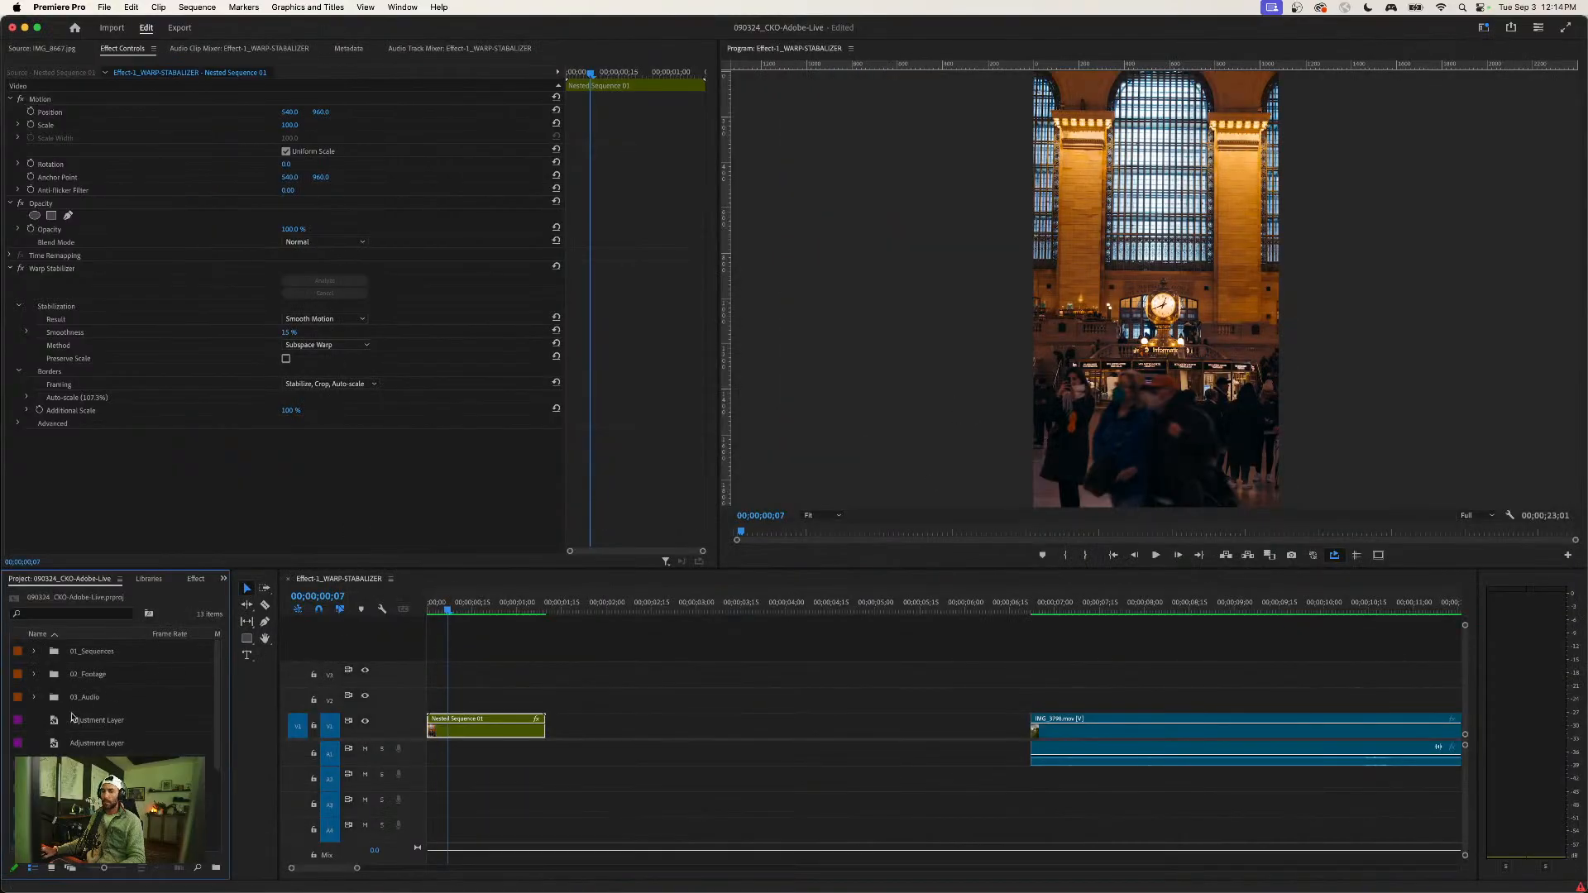
pyautogui.click(34, 652)
pyautogui.doubleClick(61, 719)
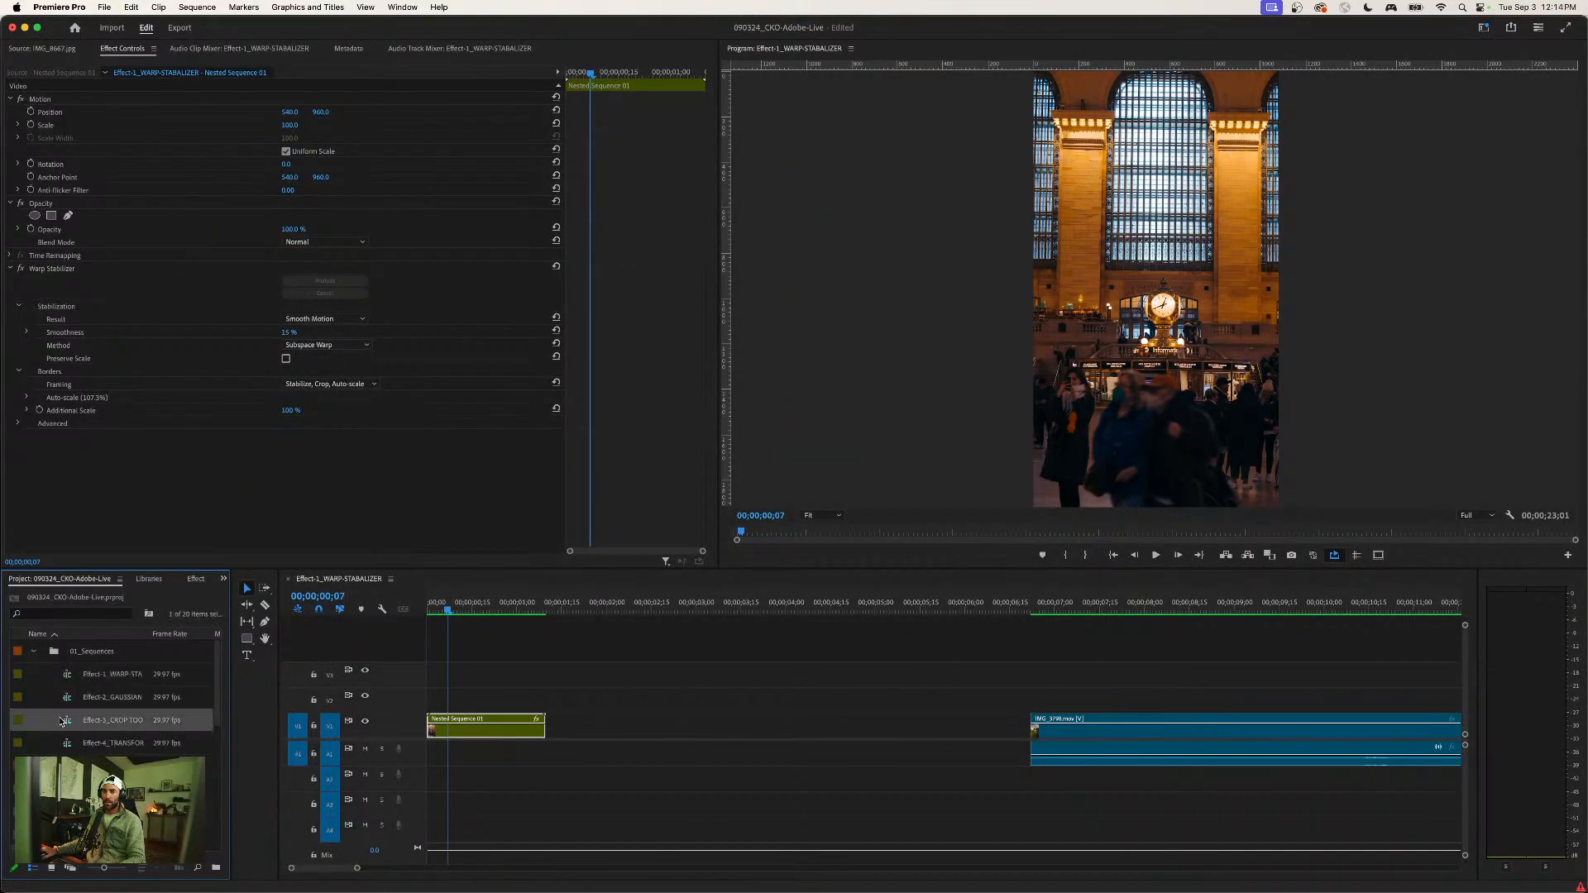
pyautogui.click(521, 642)
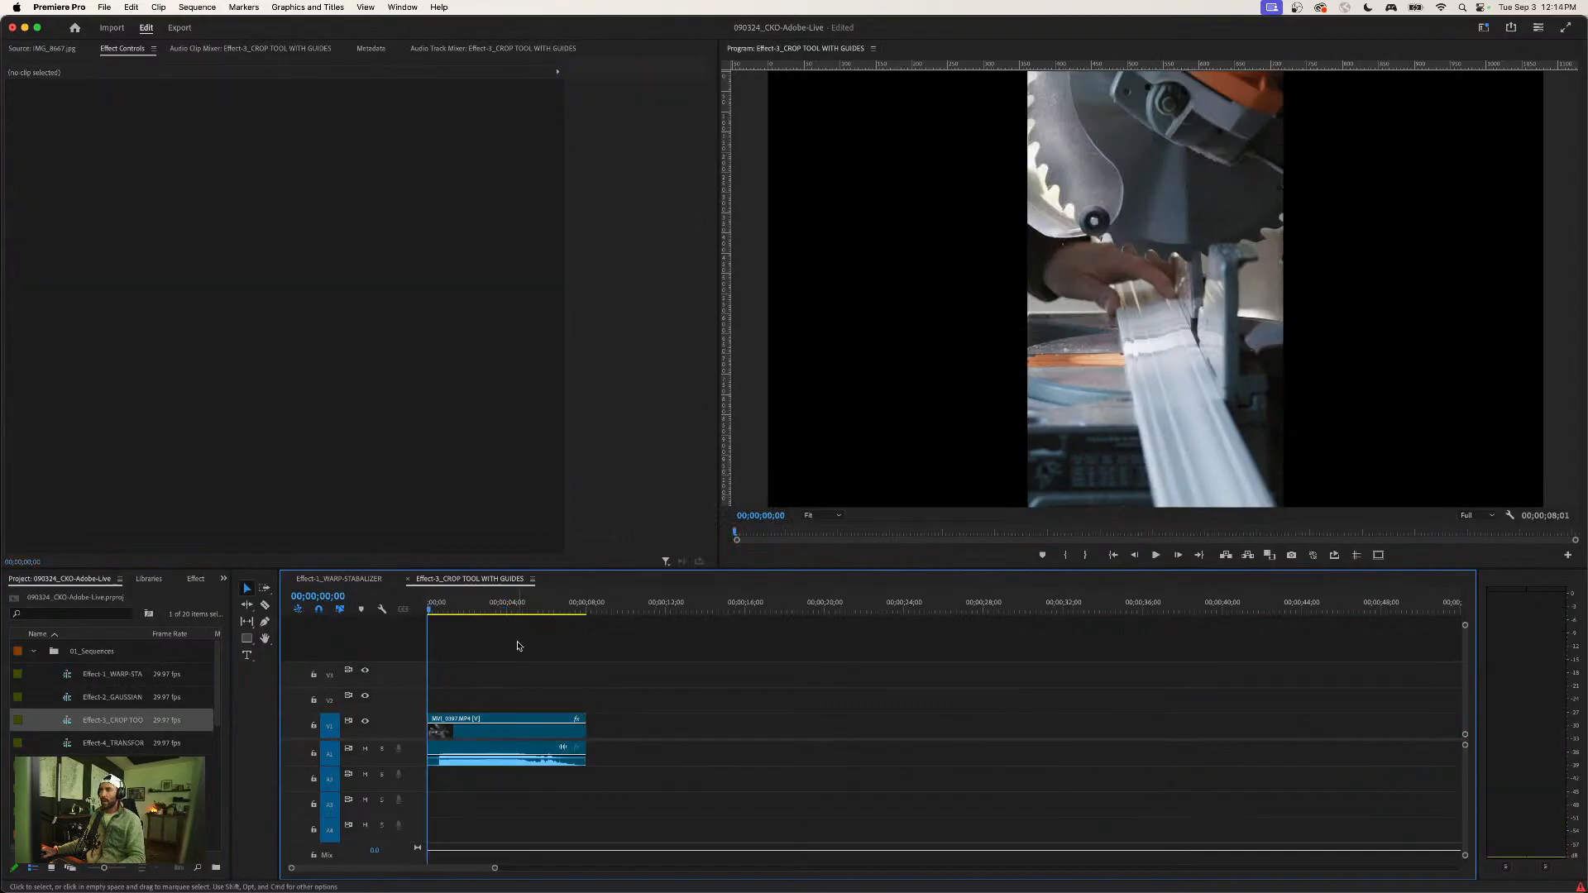
# - Increase the height of audio track A1 to show the saw clip's waveform
pyautogui.moveTo(417, 777); pyautogui.dragTo(416, 817)
pyautogui.moveTo(530, 771); pyautogui.dragTo(530, 785)
pyautogui.click(528, 663)
pyautogui.click(539, 752)
pyautogui.click(516, 678)
# - Remove the existing Crop effect from the saw clip
pyautogui.click(514, 727)
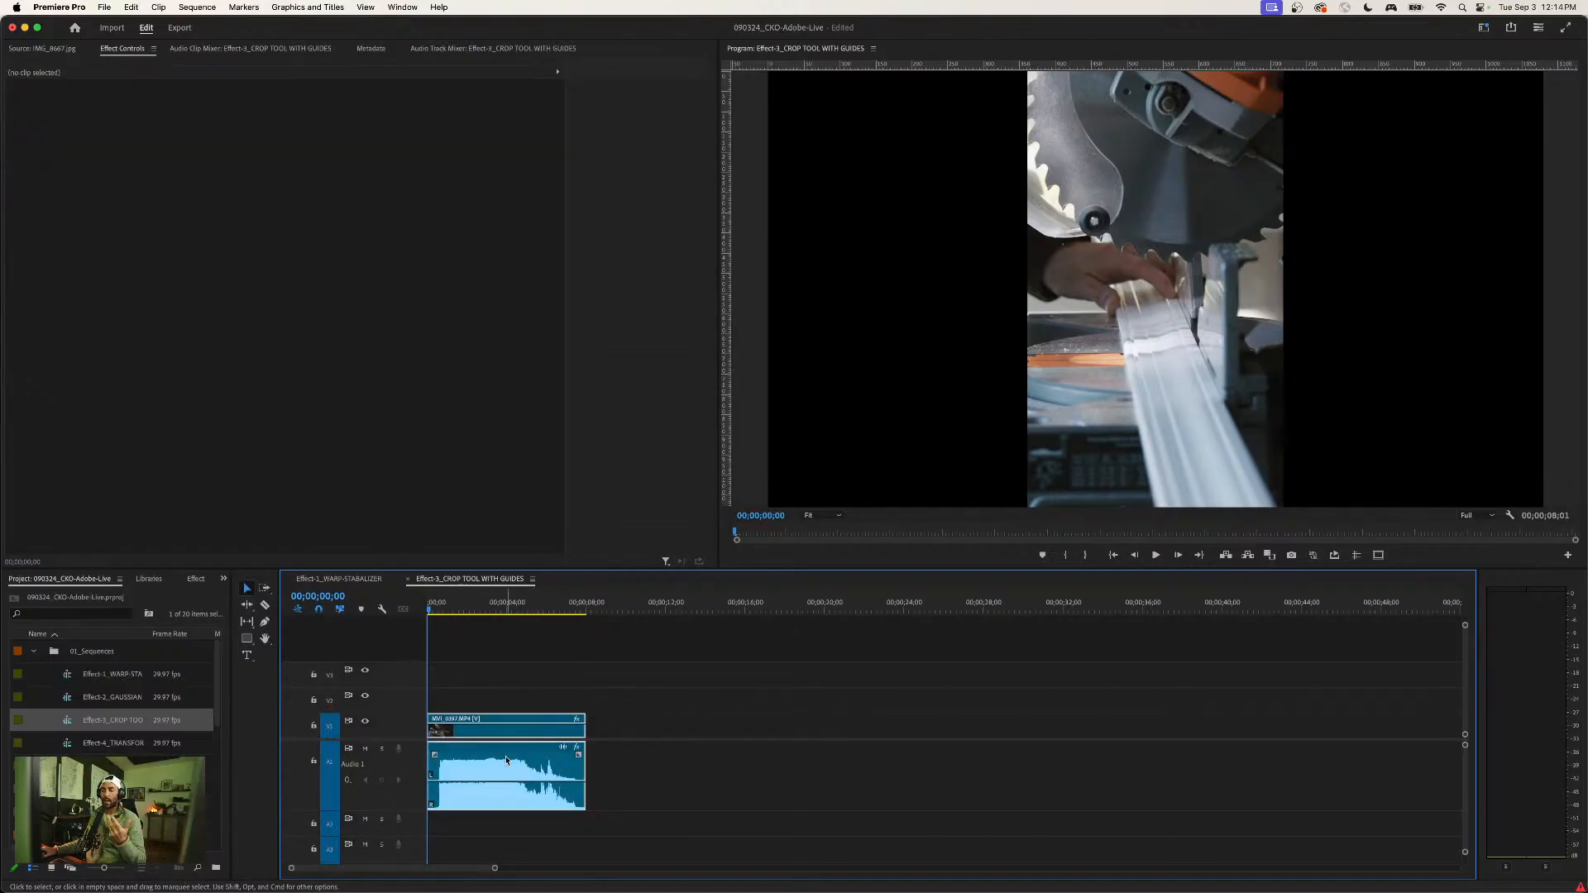
pyautogui.click(36, 267)
pyautogui.press('Delete')
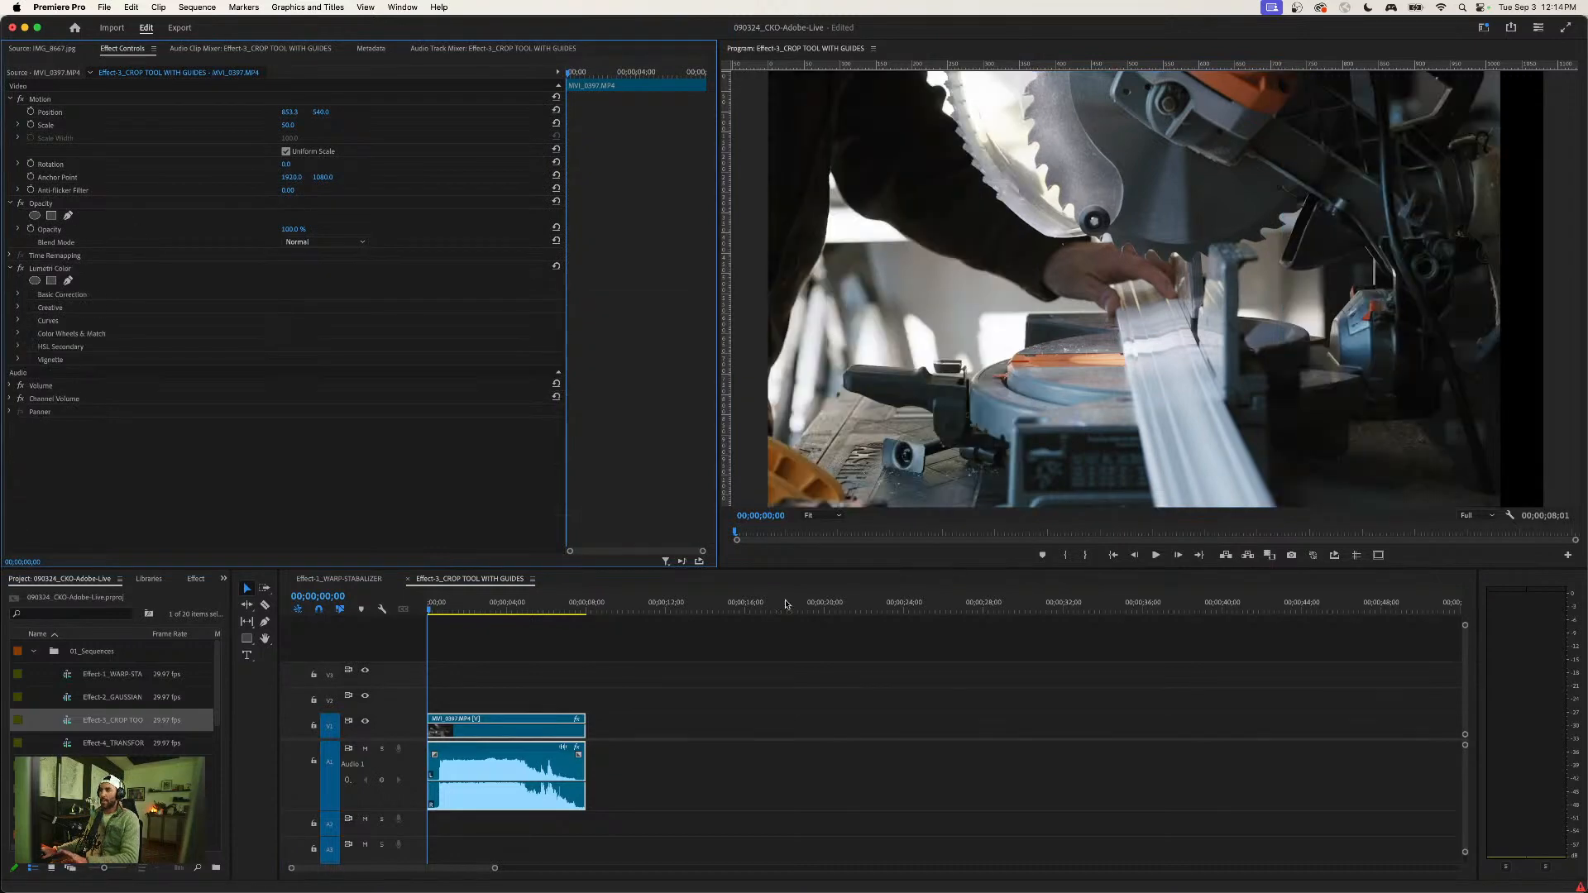
# - Play back the uncropped saw clip to review its footage and sound
pyautogui.click(638, 695)
pyautogui.click(493, 718)
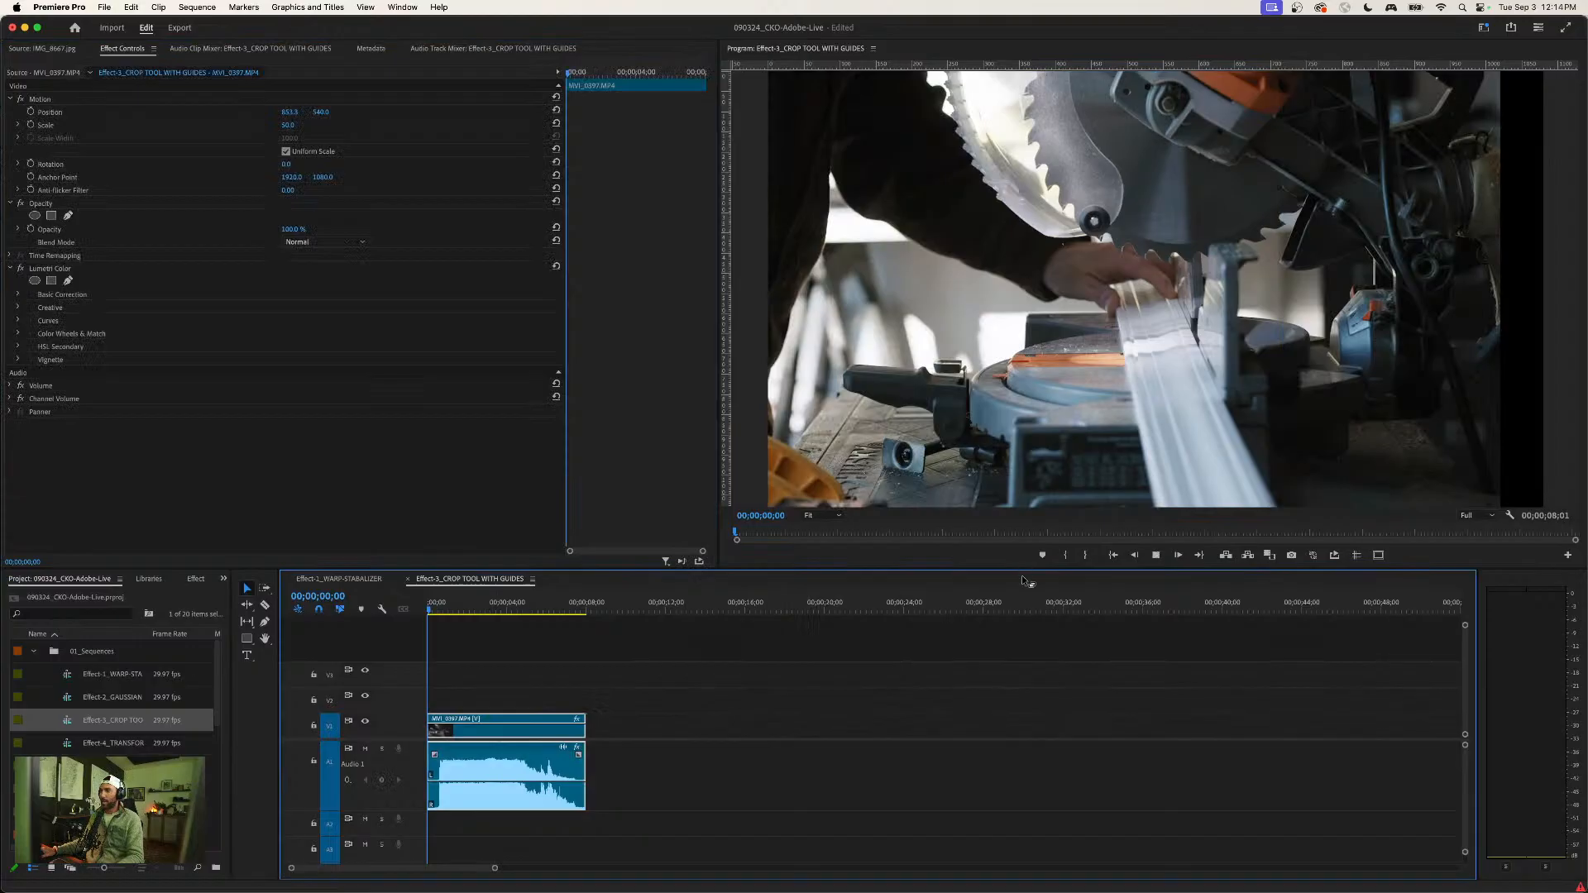
pyautogui.press('space')
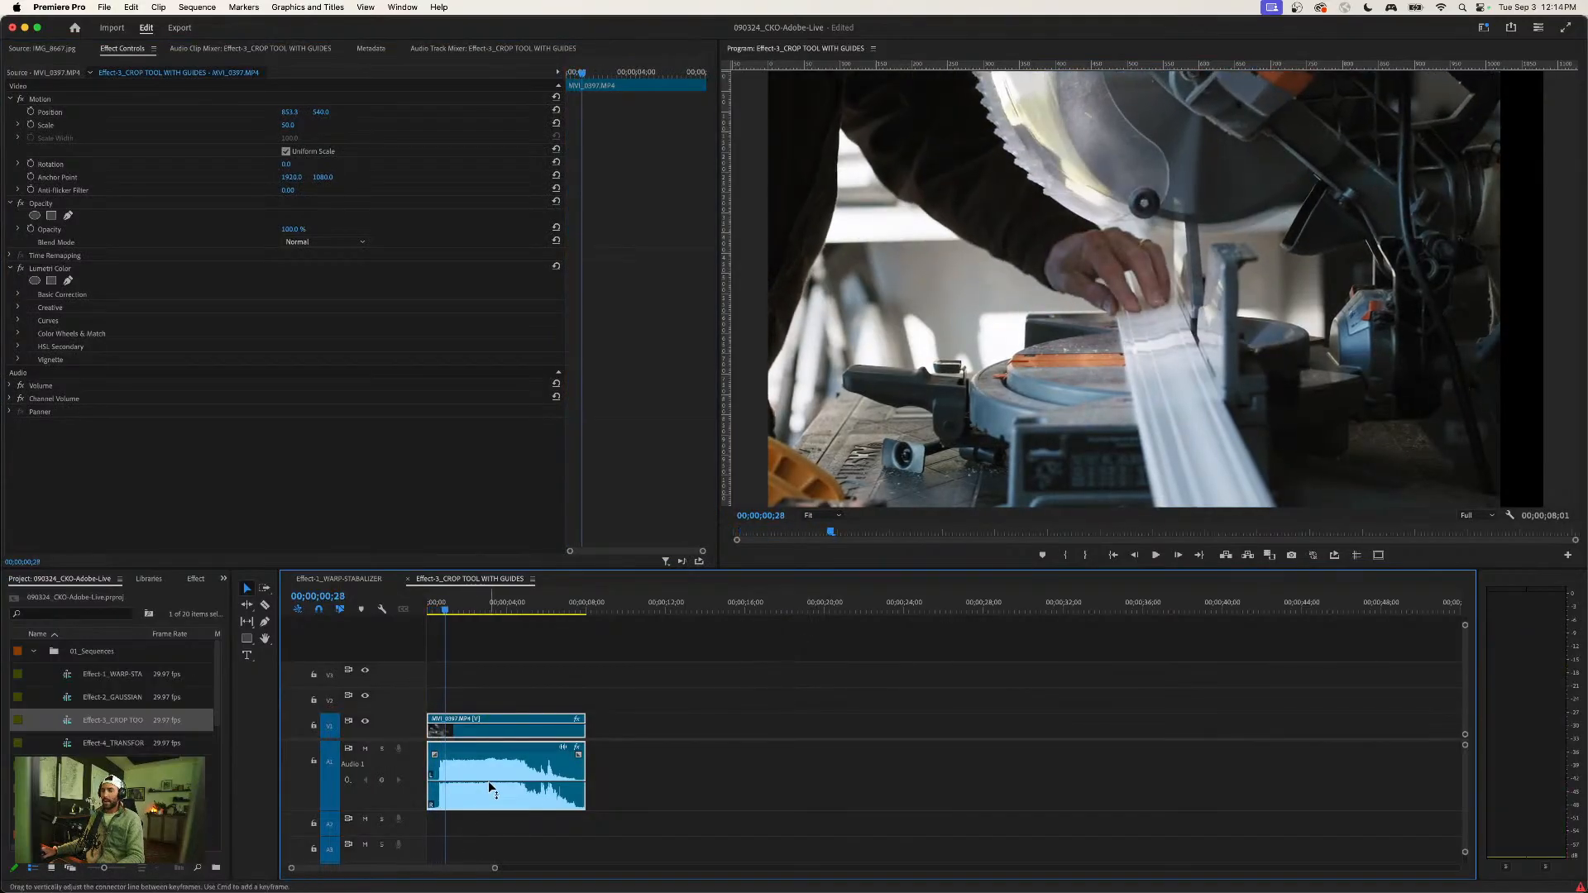
pyautogui.press('space')
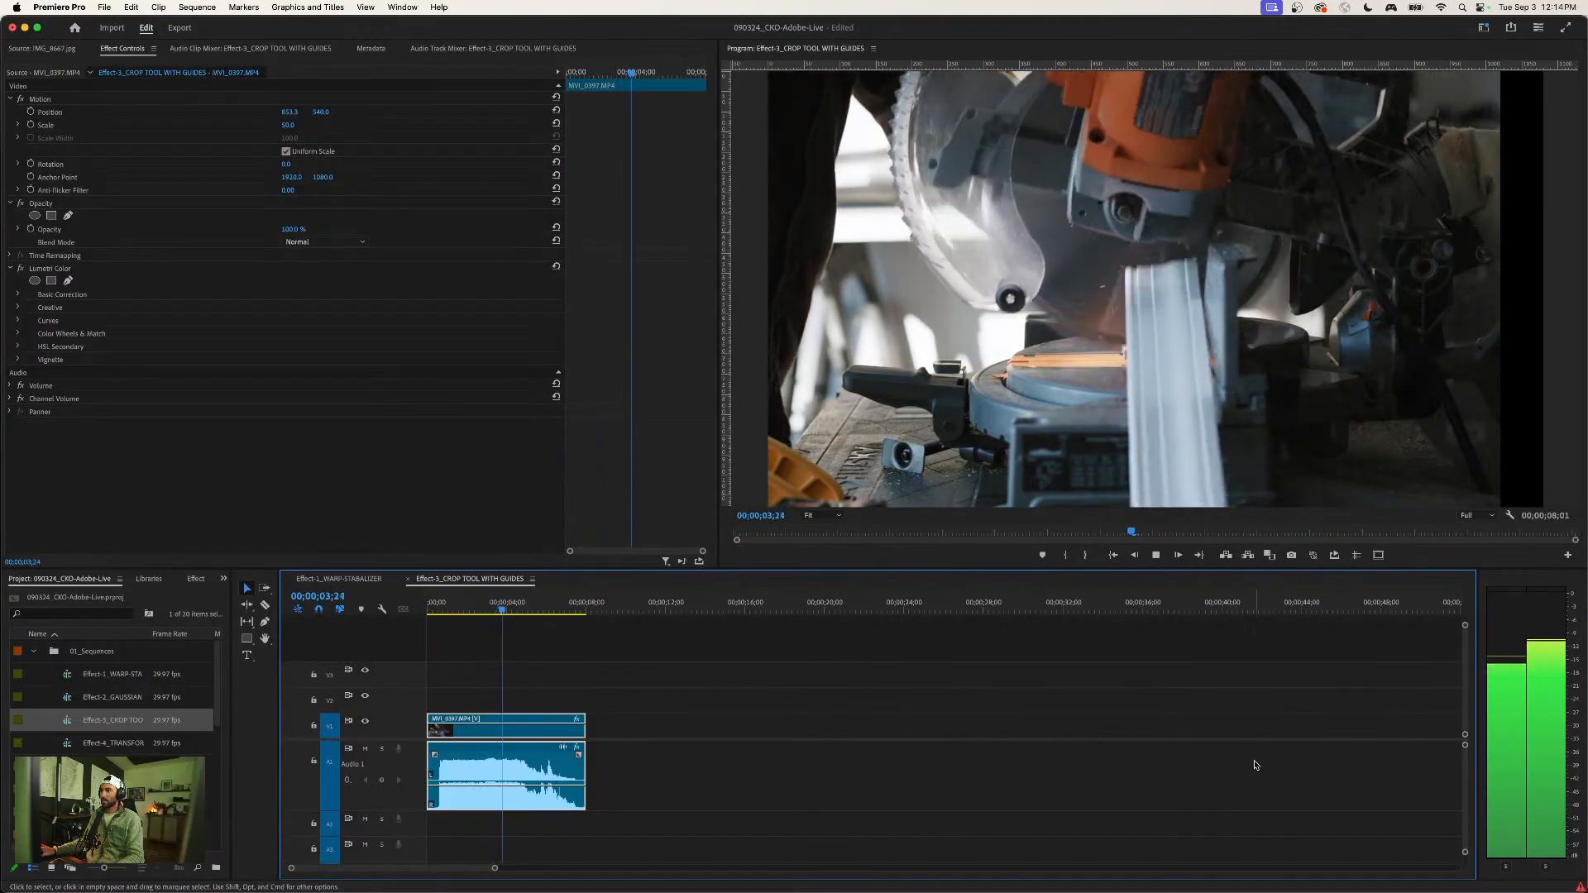
# - Stop playback of the saw clip at 00;00;04;06 and keep the clip selected
pyautogui.press('space')
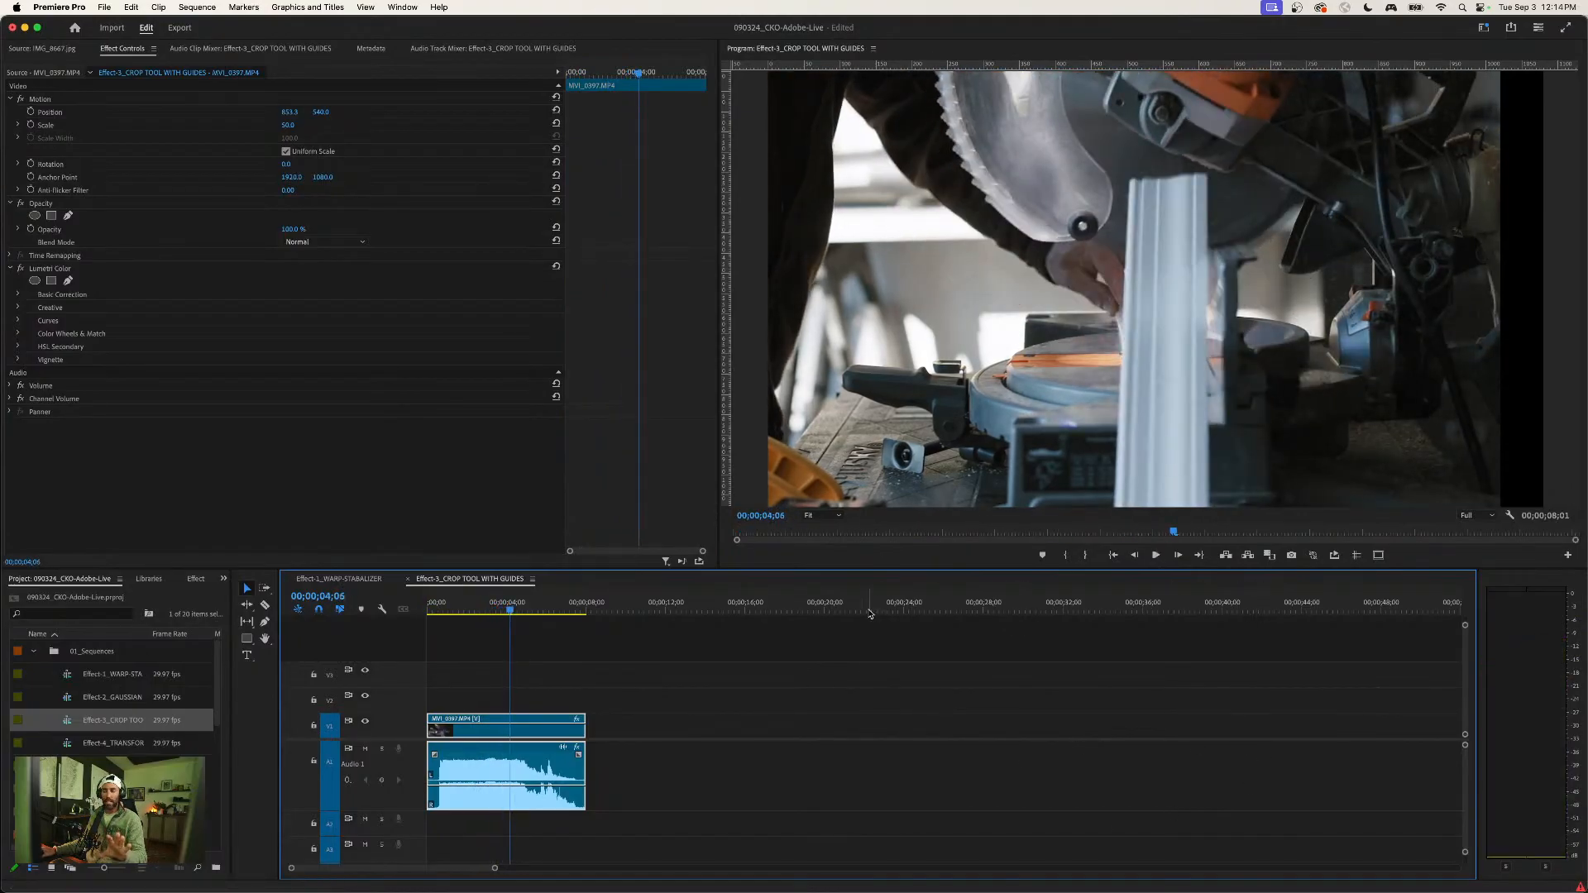
pyautogui.click(581, 685)
pyautogui.click(535, 730)
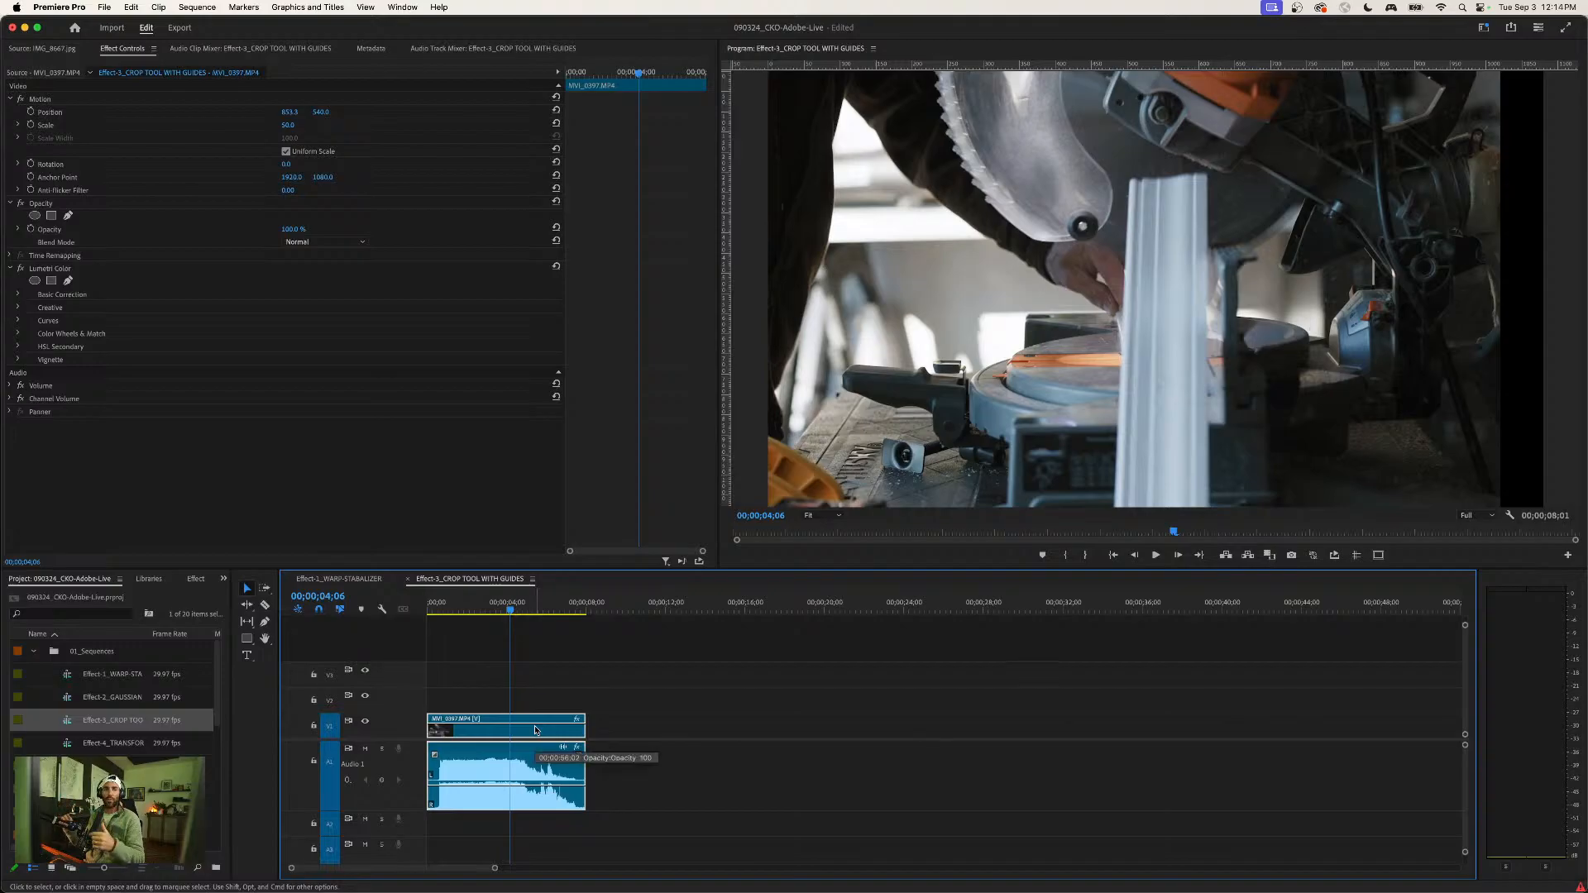
pyautogui.click(695, 699)
pyautogui.click(539, 762)
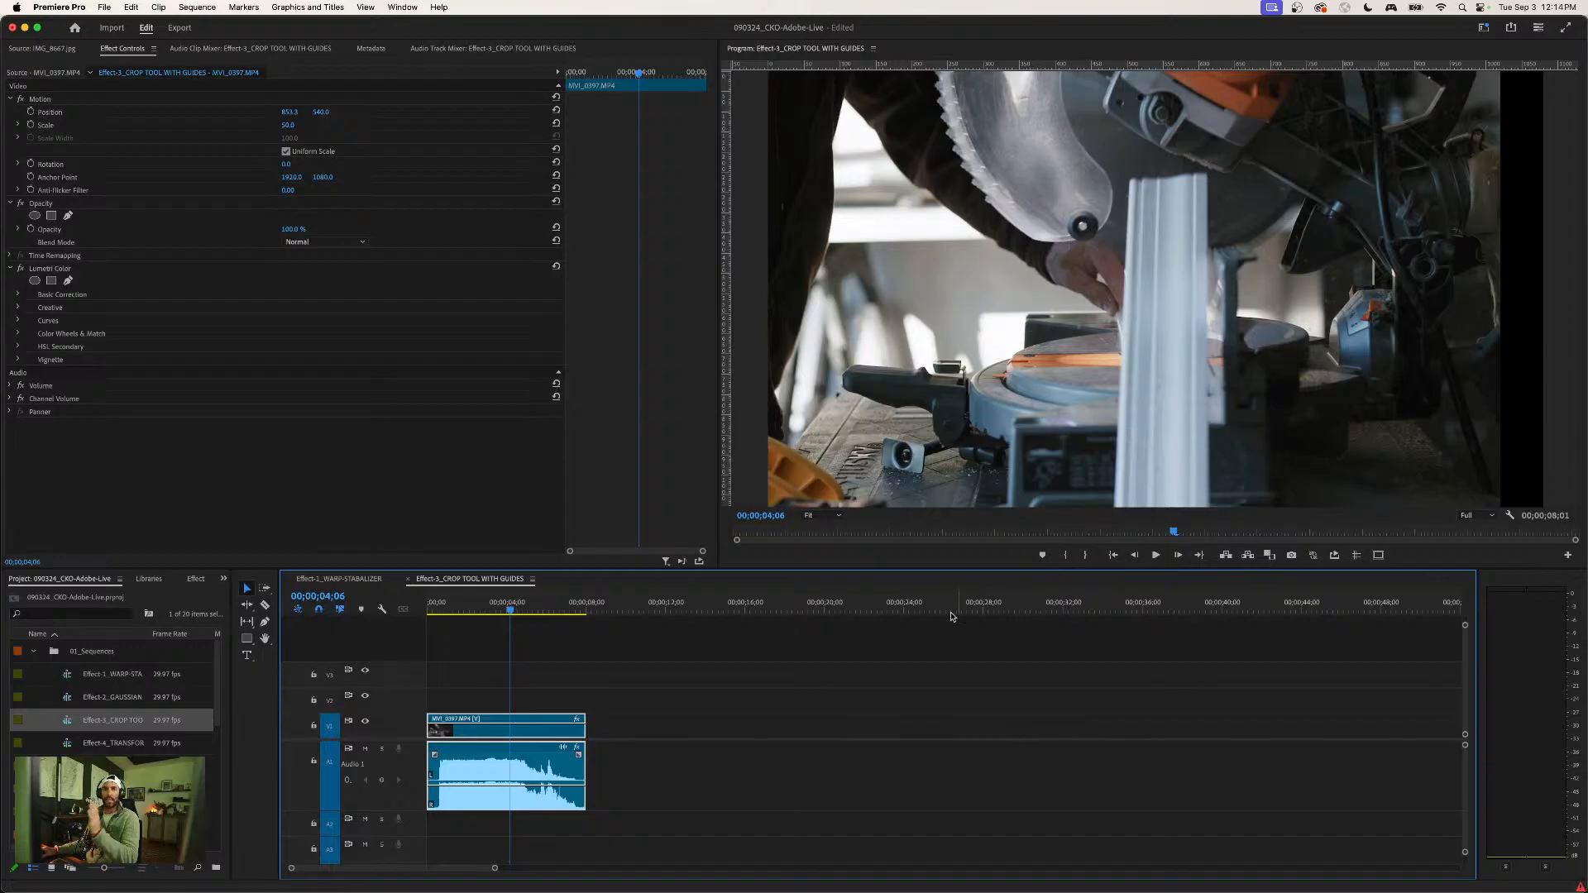
# - Show the guides and safe margins in the Program Monitor, briefly hiding video track V1 to view them alone
pyautogui.click(1358, 557)
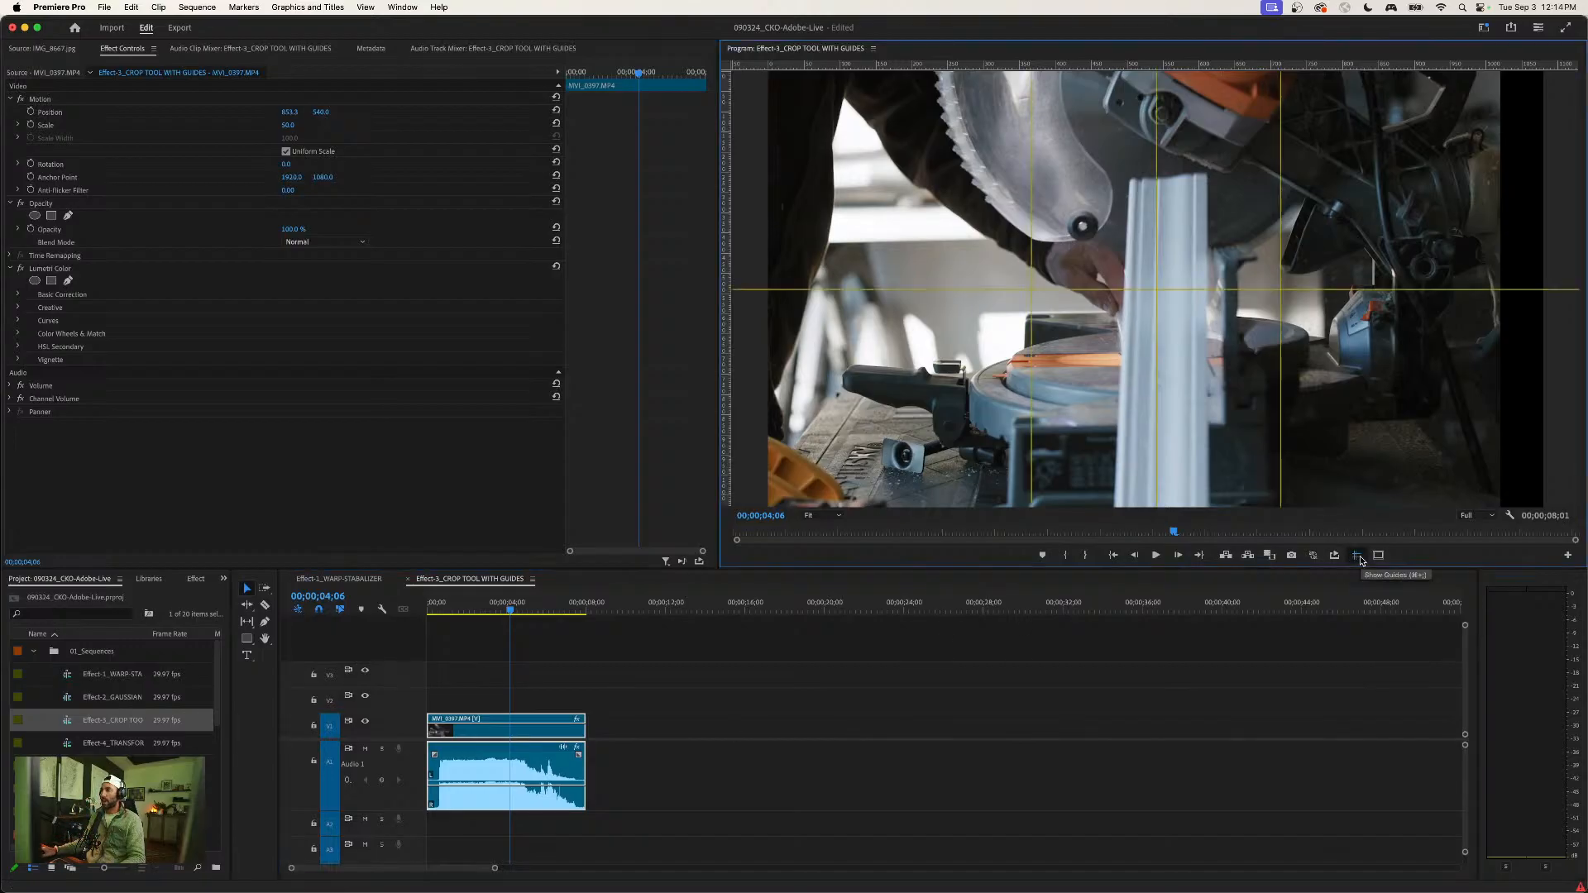
pyautogui.click(1378, 556)
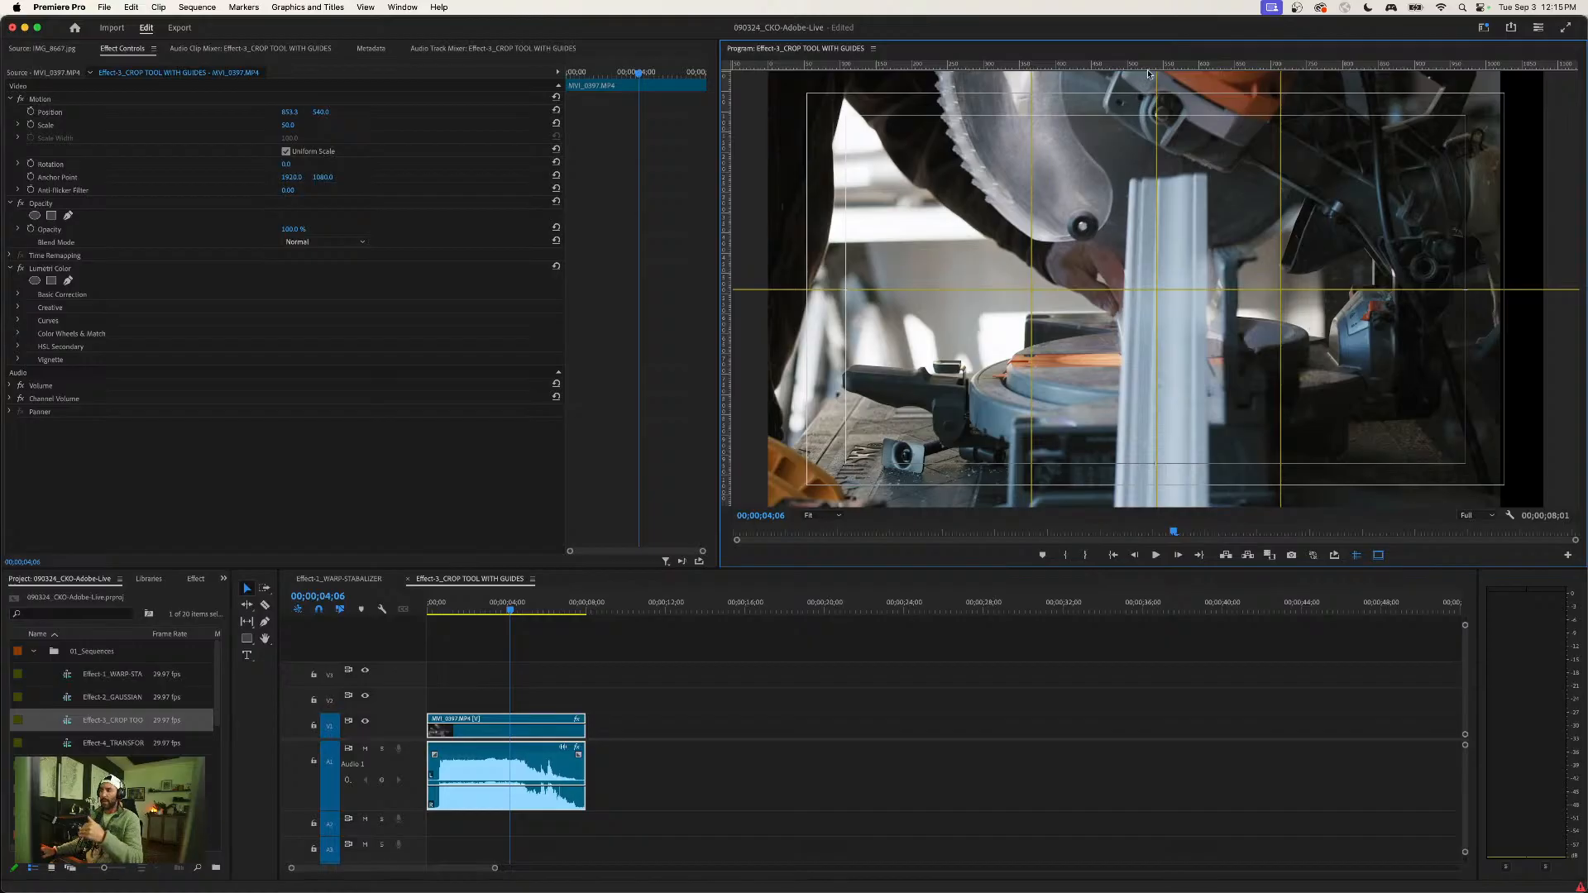
pyautogui.click(364, 723)
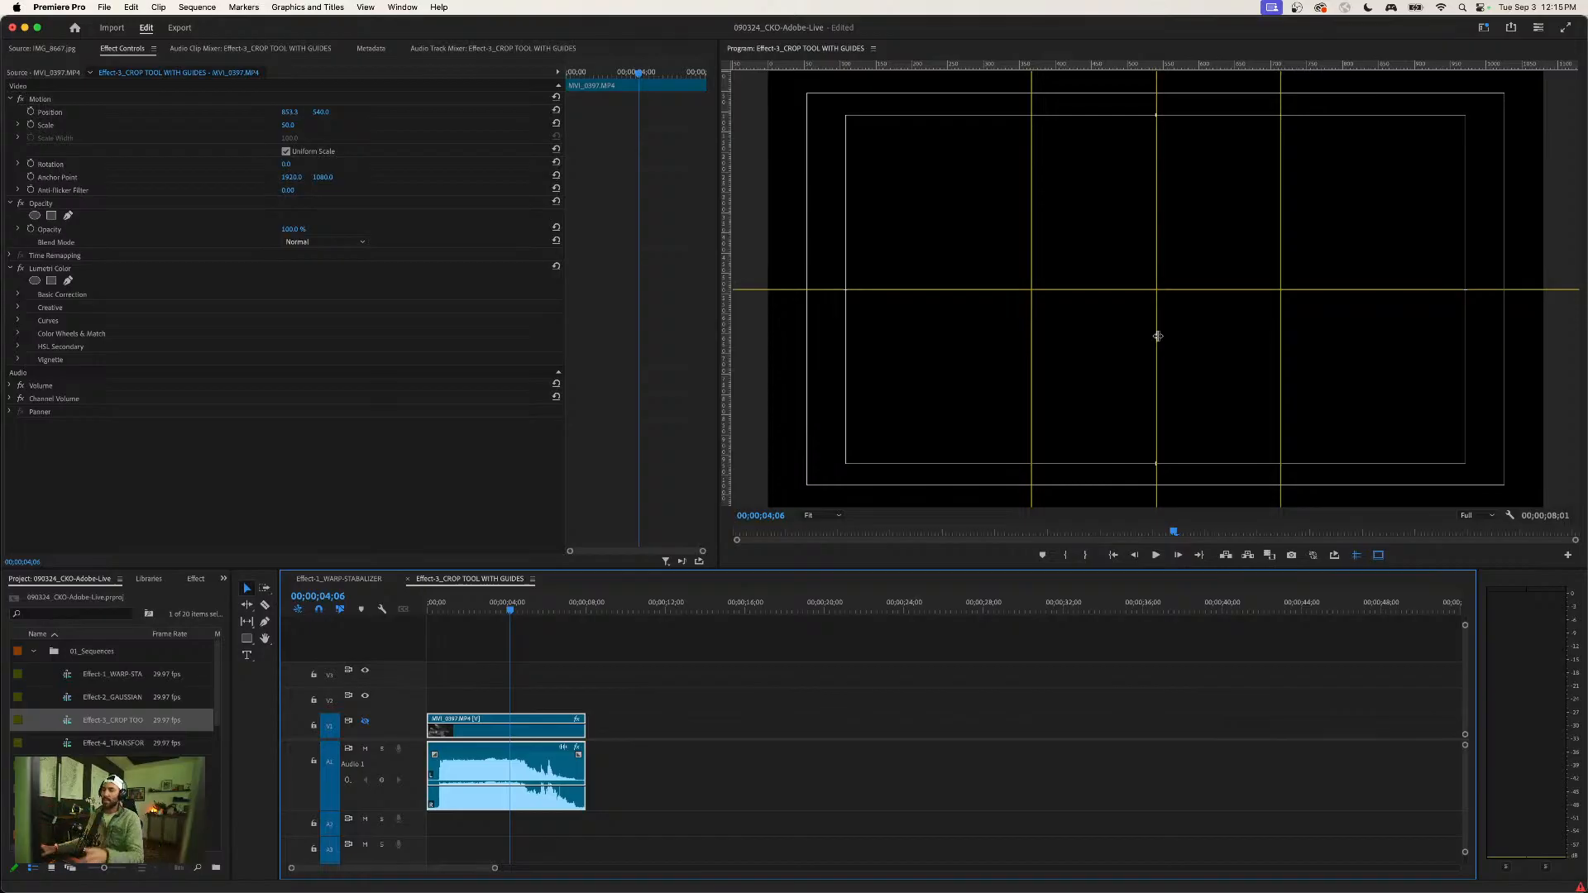
pyautogui.click(364, 723)
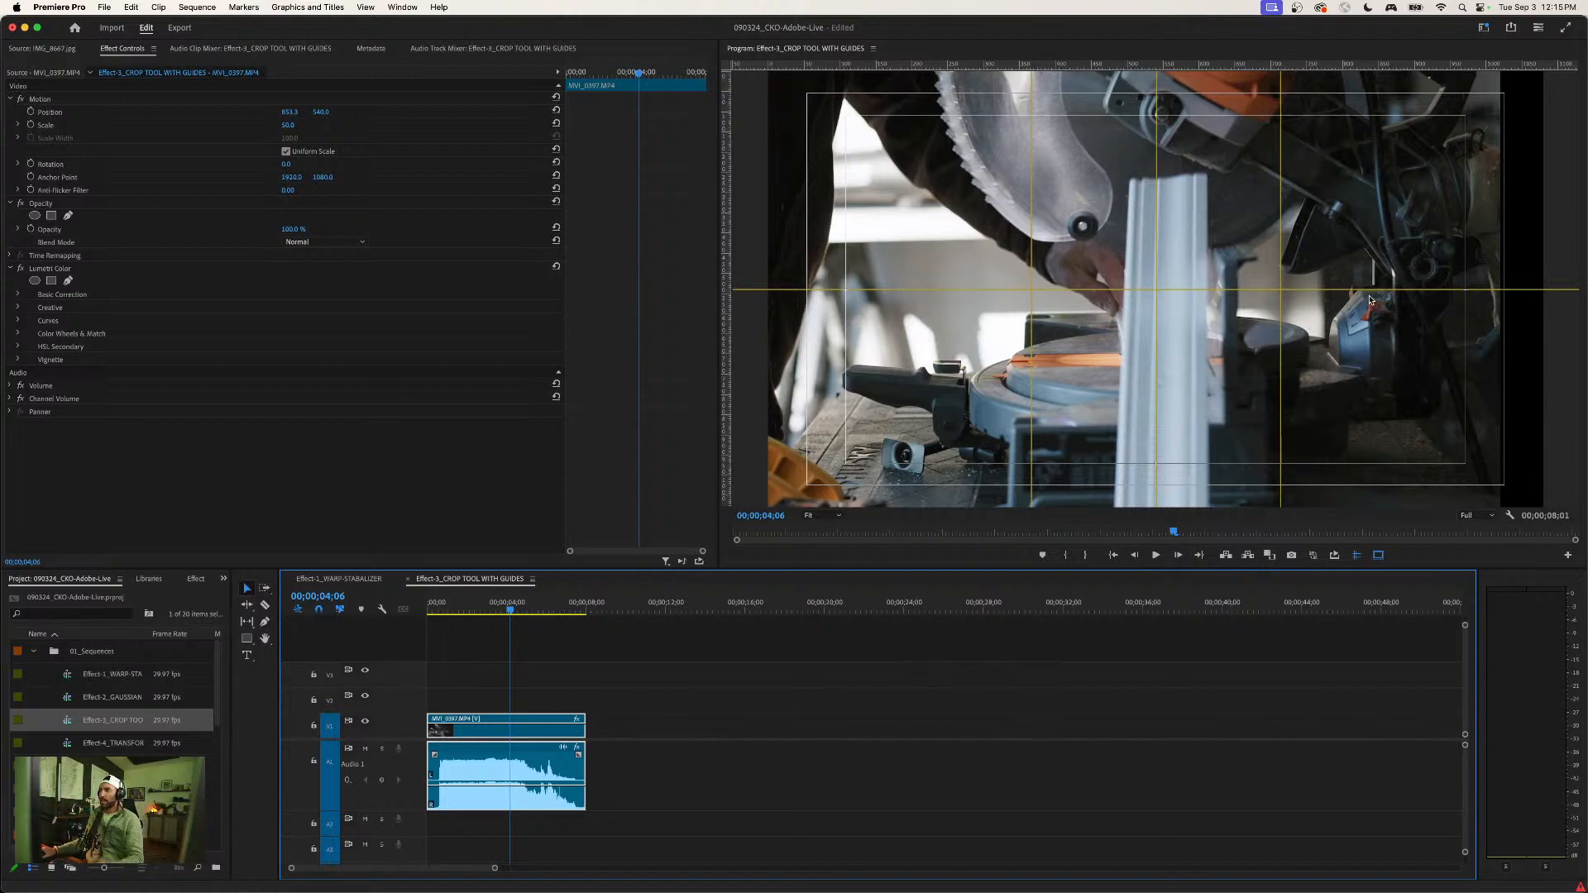
# - Reset the saw clip's position to 960, 540 and set its scale to 50
pyautogui.click(518, 732)
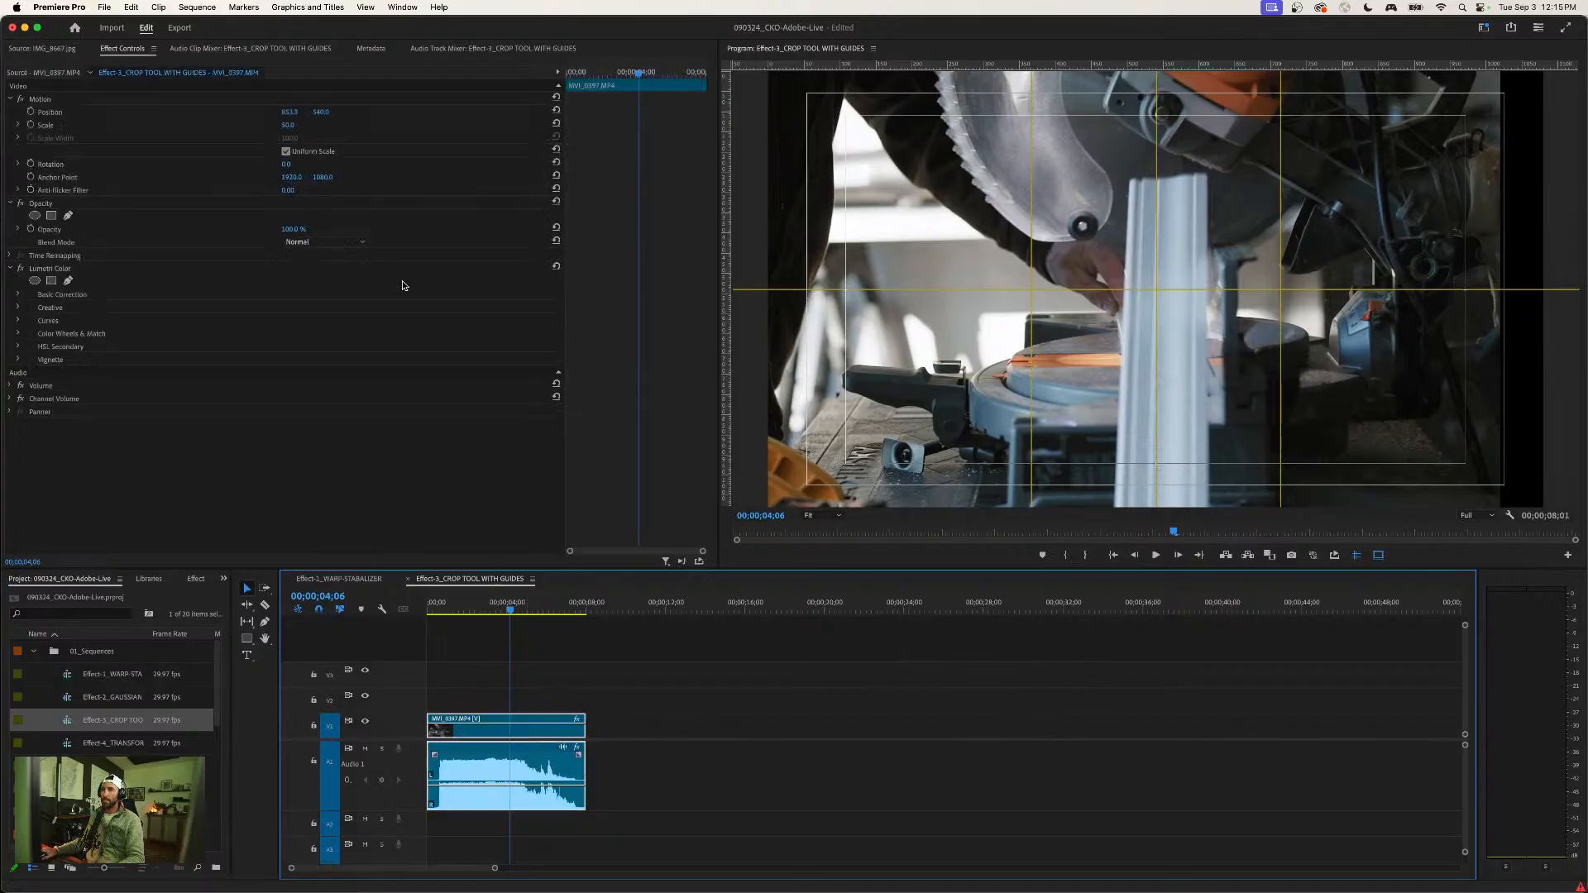
pyautogui.click(556, 110)
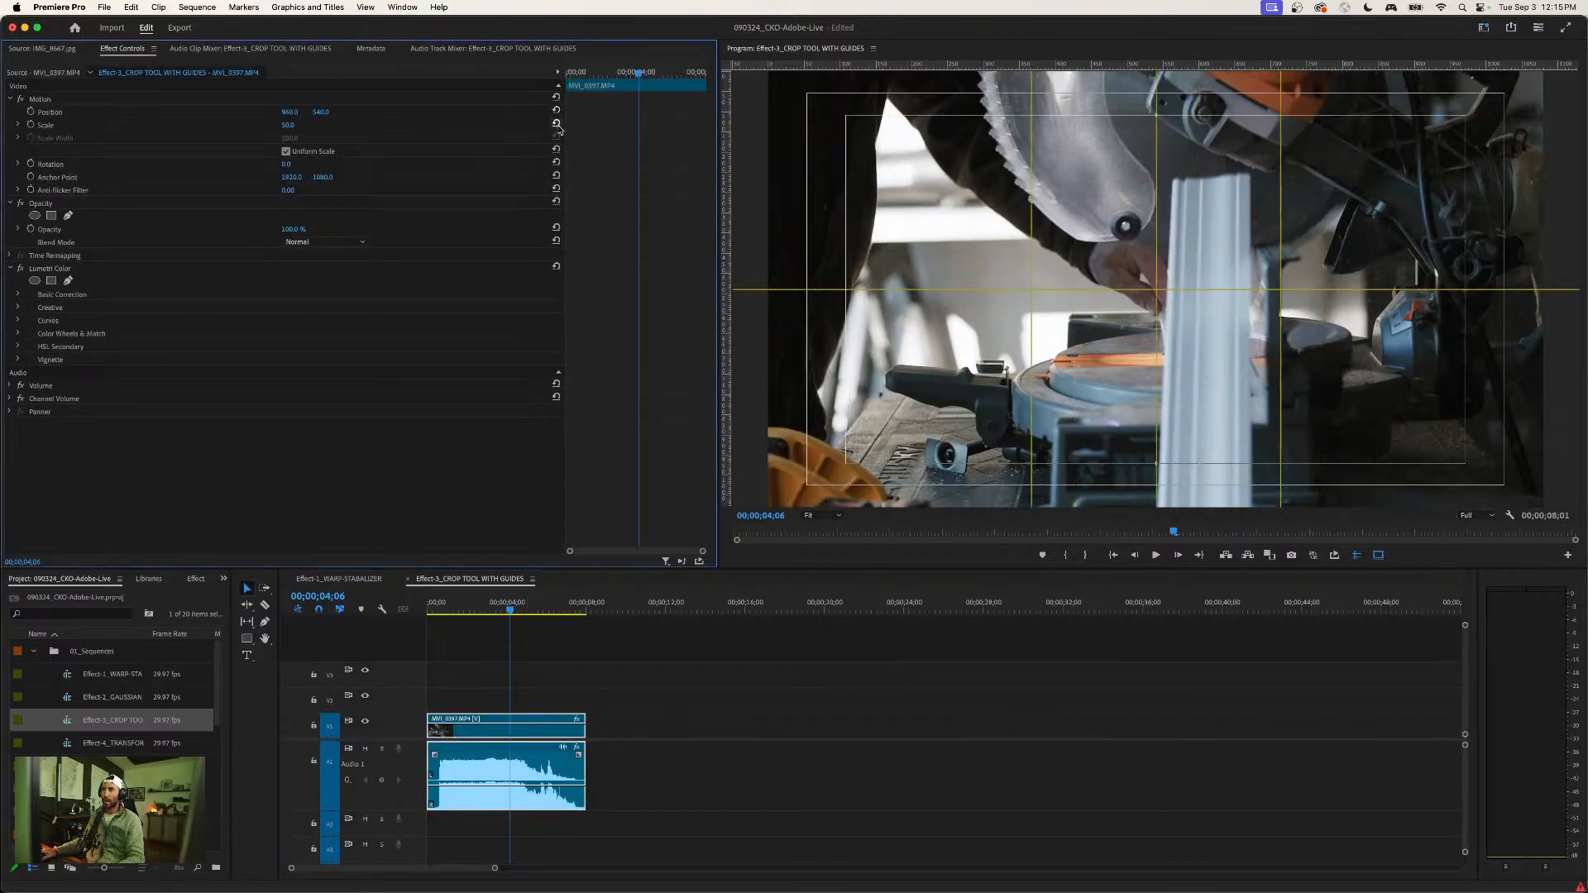
pyautogui.click(556, 124)
pyautogui.click(290, 125)
pyautogui.write('50')
pyautogui.press('Return')
# - Apply the Crop effect from the Favorite Effects bin to the saw clip on V1
pyautogui.click(1481, 25)
pyautogui.click(1481, 24)
pyautogui.click(196, 578)
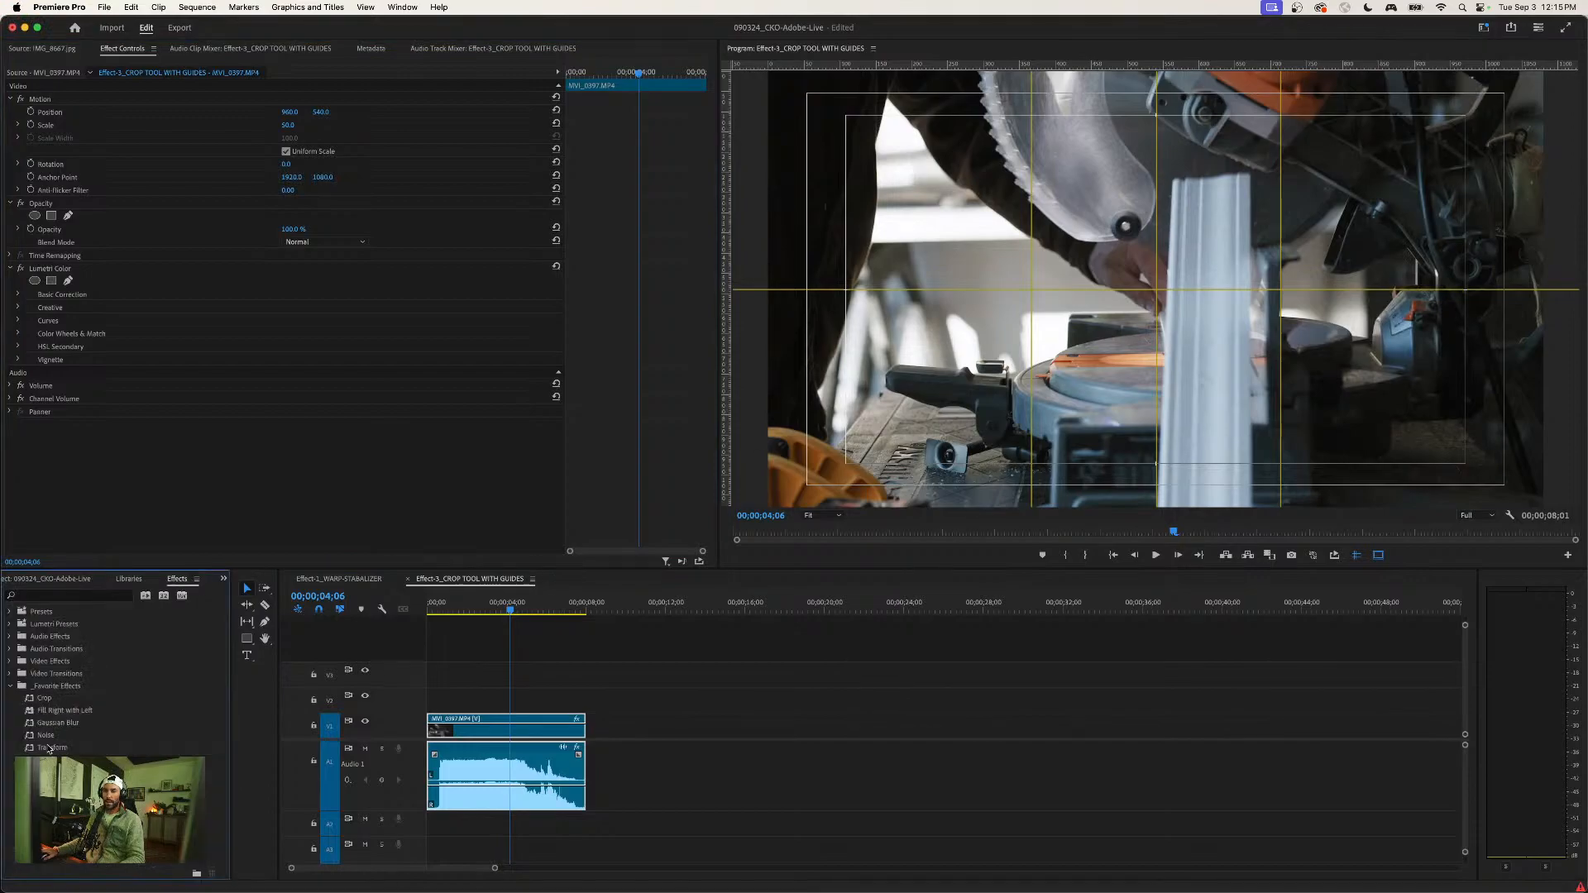
pyautogui.moveTo(45, 701); pyautogui.dragTo(496, 726)
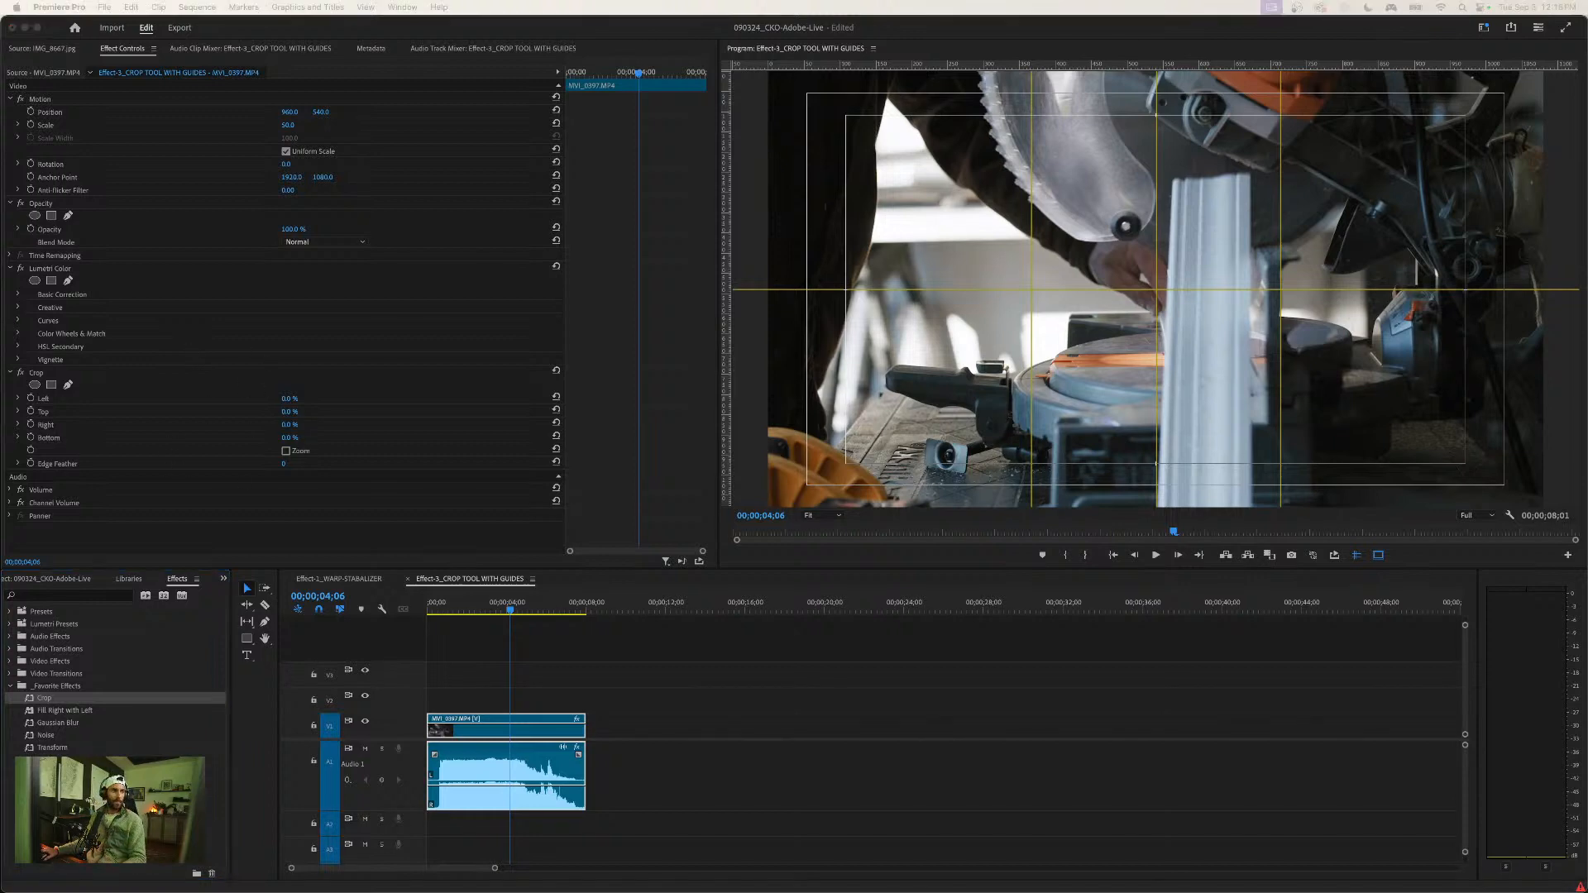
# - Set the Crop effect's Right value to 34% so the edge meets the outer vertical guide
pyautogui.click(285, 429)
pyautogui.moveTo(284, 428); pyautogui.dragTo(312, 429)
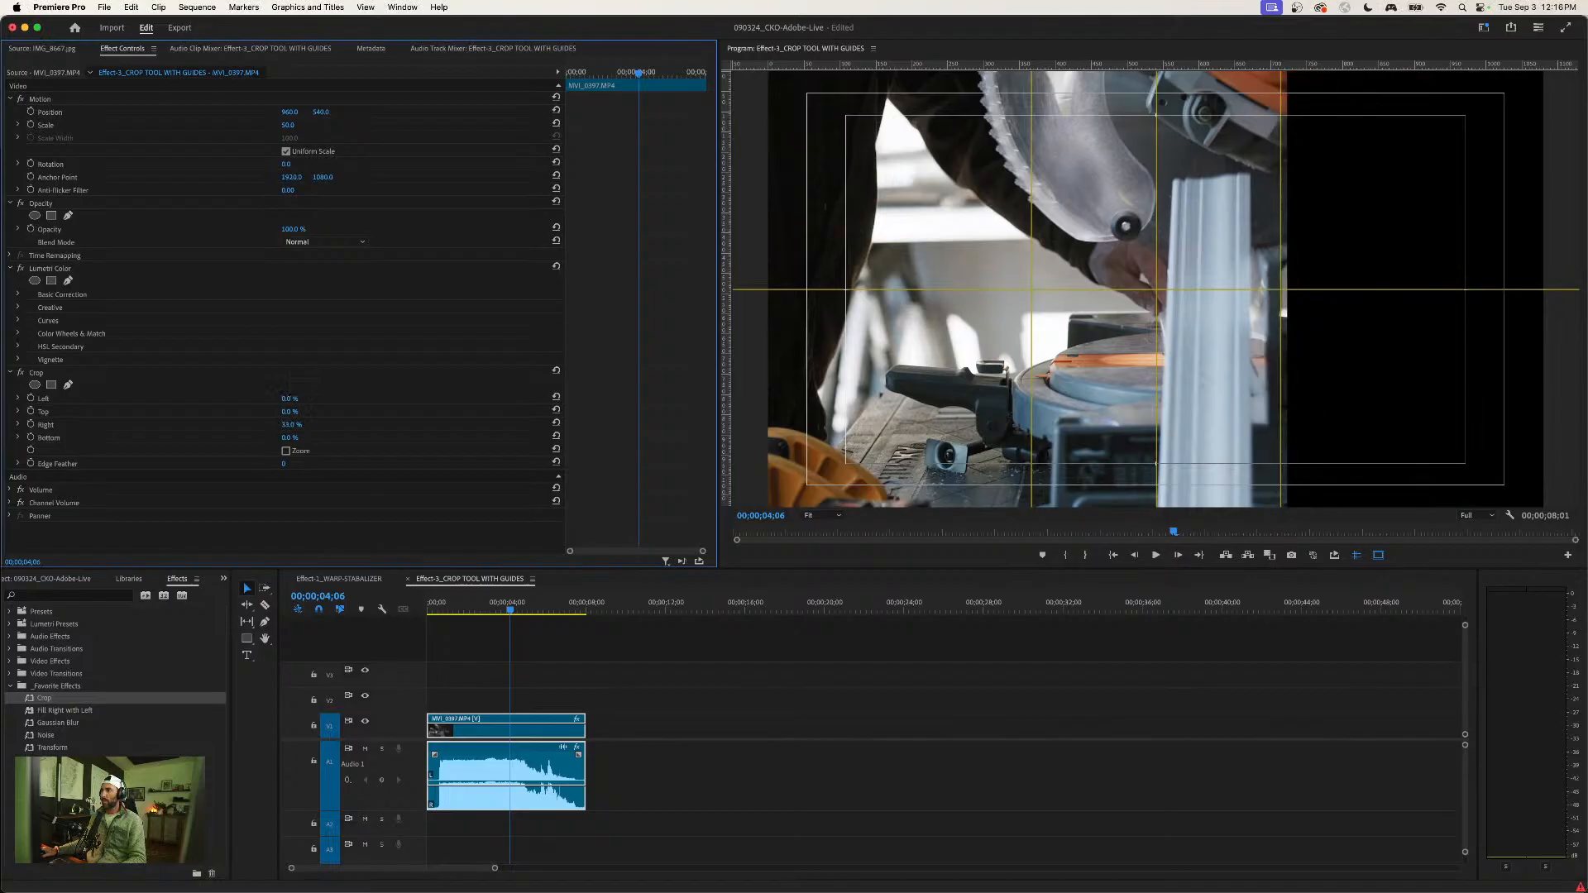
pyautogui.click(292, 426)
pyautogui.press('Up')
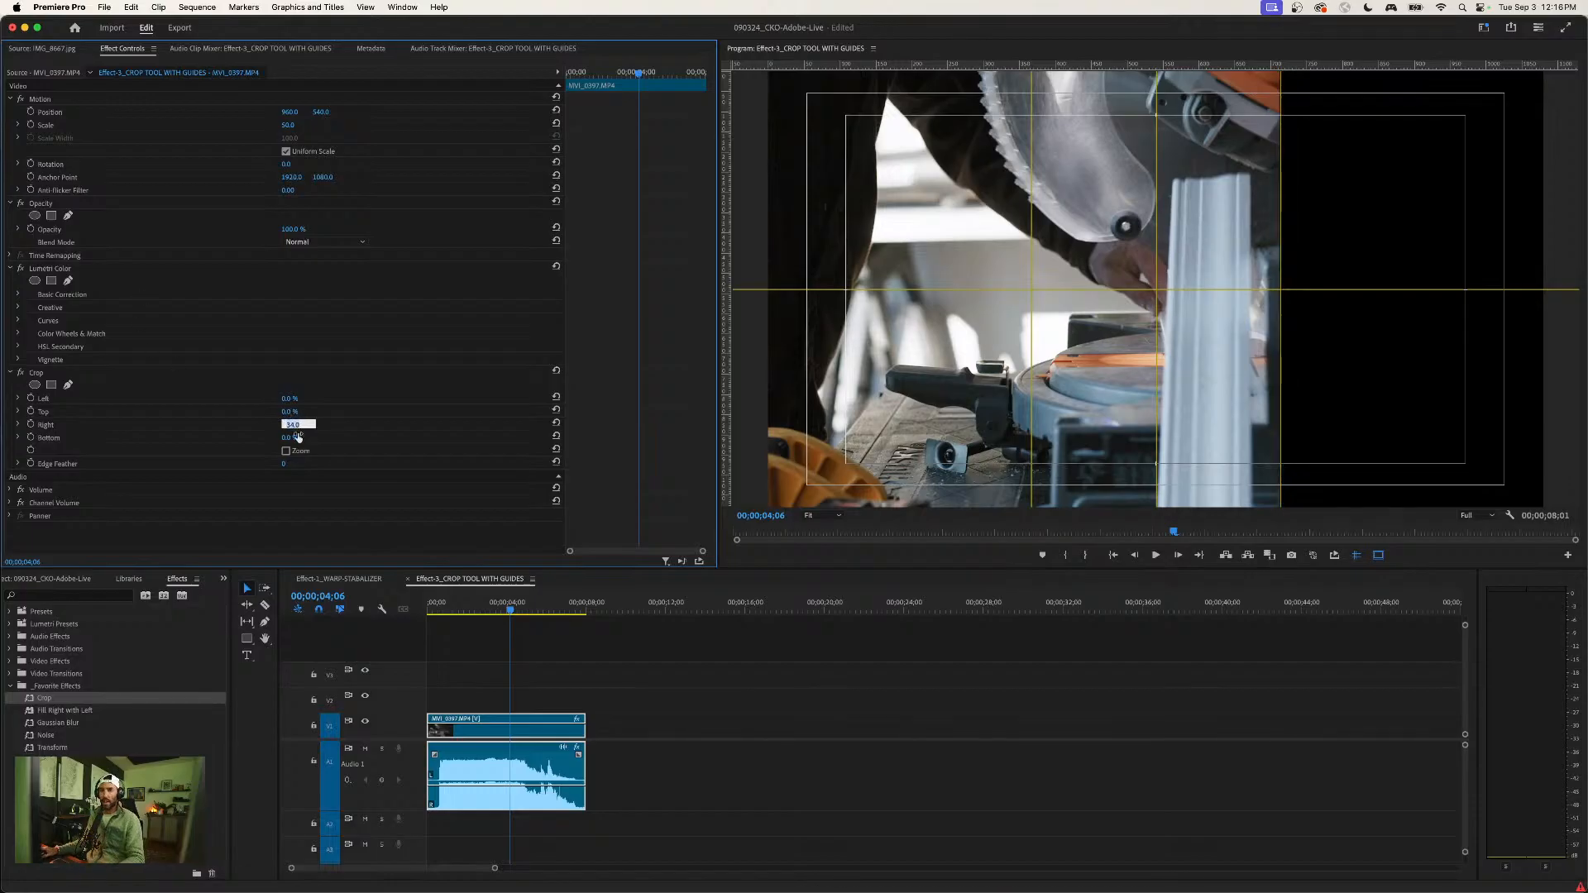
# - Set the Crop effect's Left value to 34% so the edge meets the opposite vertical guide
pyautogui.click(284, 399)
pyautogui.press('Up')
pyautogui.press('Up')
pyautogui.press('Up')
pyautogui.press('Up')
pyautogui.press('Up')
pyautogui.press('Up')
pyautogui.press('Up')
pyautogui.press('Up')
pyautogui.press('Up')
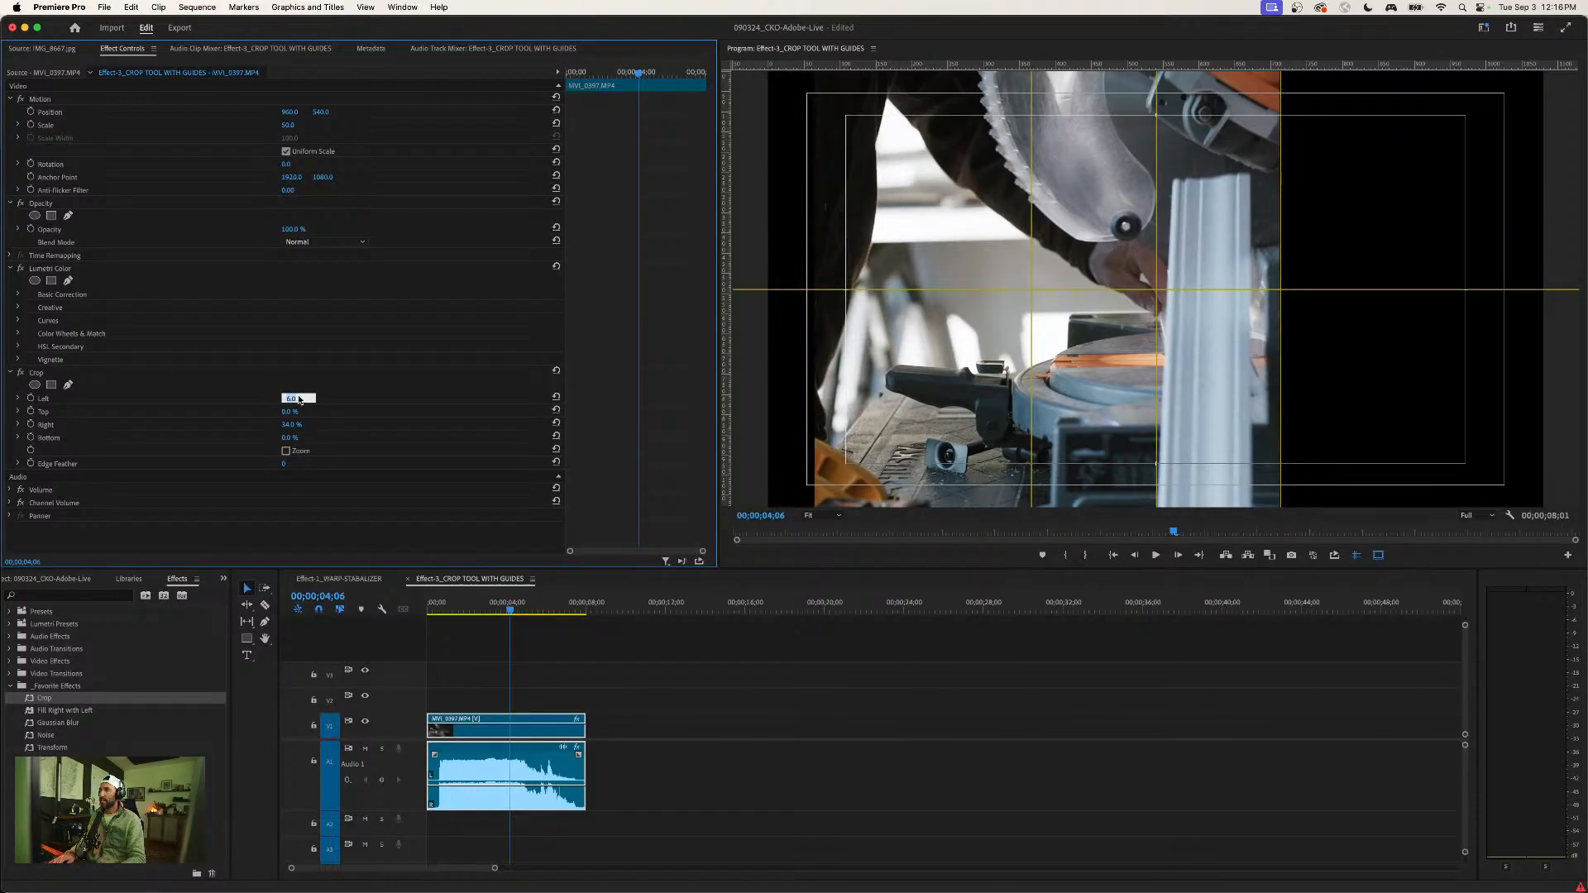
pyautogui.press('Up')
pyautogui.press('Up')
pyautogui.press('Up')
pyautogui.press('Up')
pyautogui.press('Up')
pyautogui.press('Up')
pyautogui.press('Up')
pyautogui.press('Up')
pyautogui.press('Up')
pyautogui.press('Up')
pyautogui.press('Up')
pyautogui.press('Up')
pyautogui.press('Up')
pyautogui.press('Up')
pyautogui.press('Up')
pyautogui.press('Up')
pyautogui.press('Up')
pyautogui.press('Up')
pyautogui.press('Up')
pyautogui.press('Up')
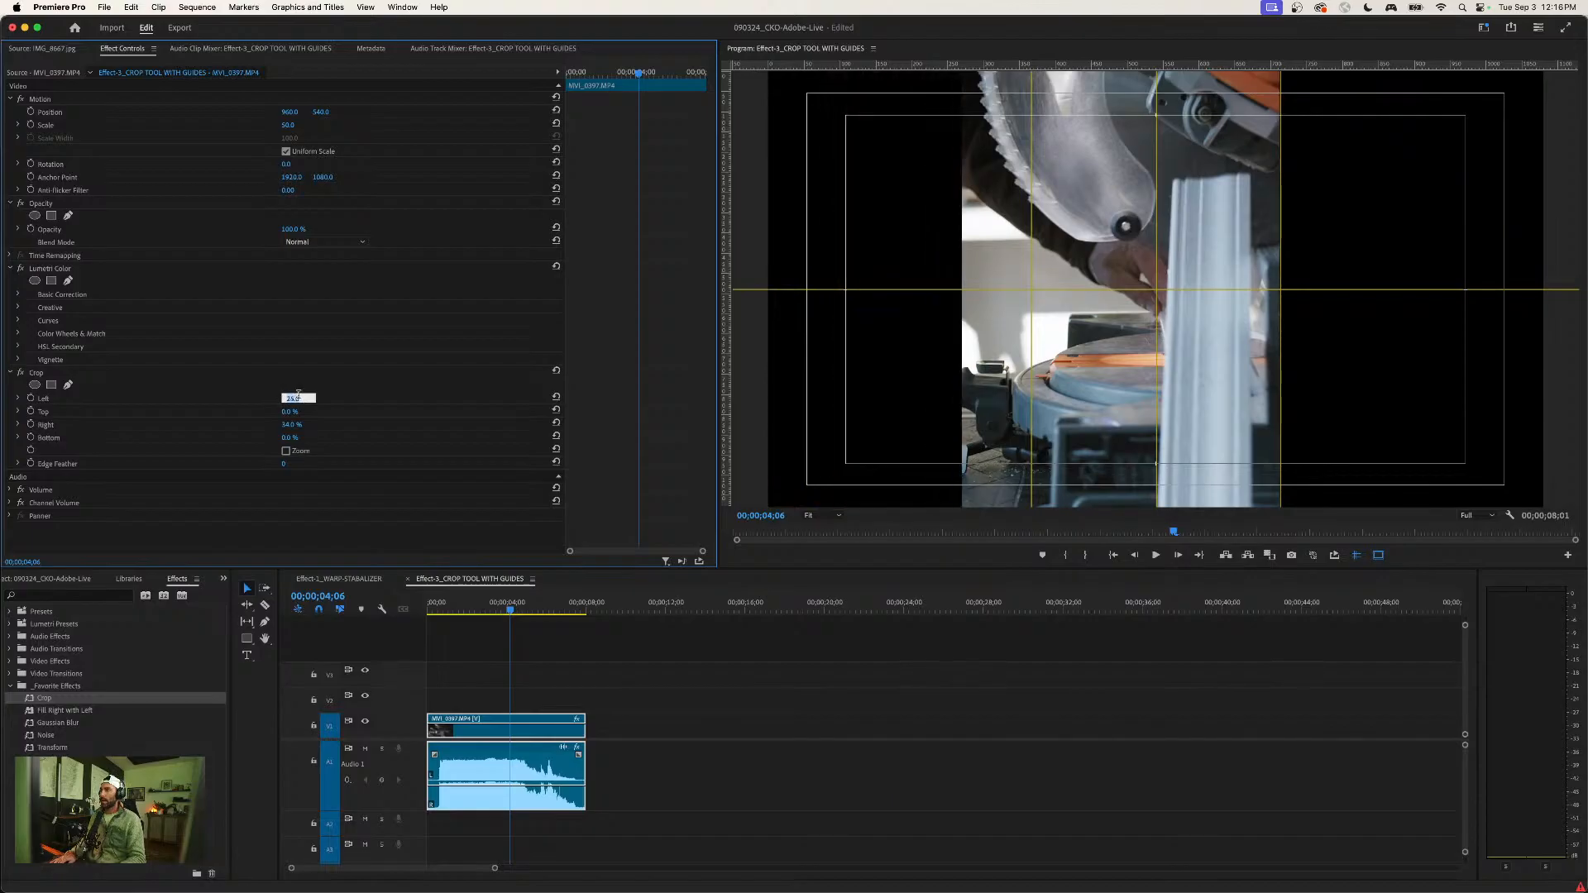
pyautogui.press('Down')
pyautogui.press('Return')
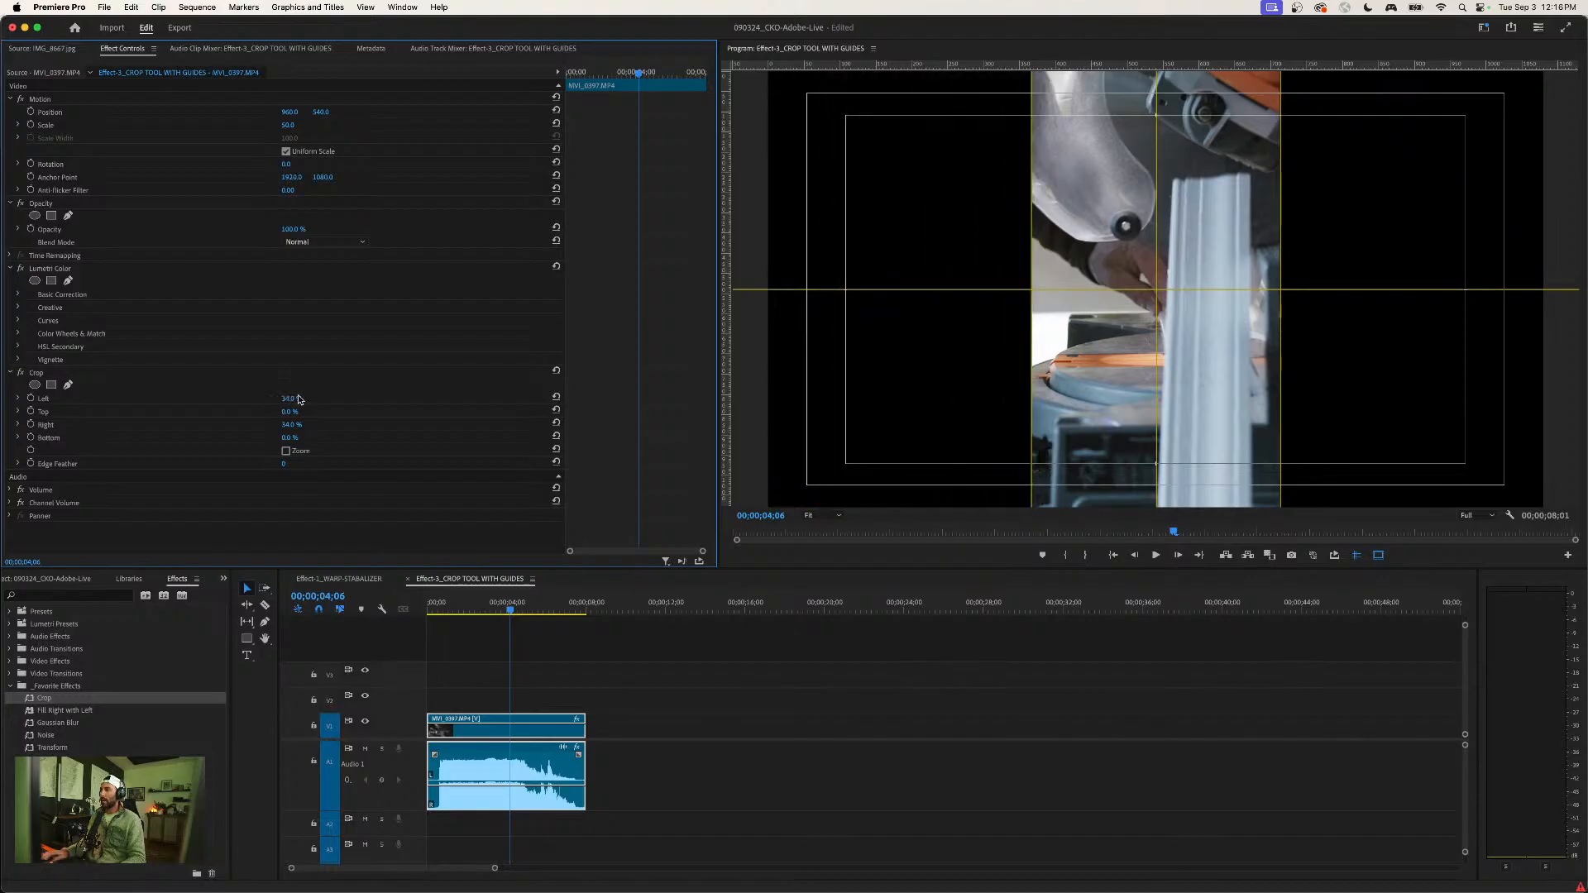
pyautogui.click(753, 748)
pyautogui.click(548, 722)
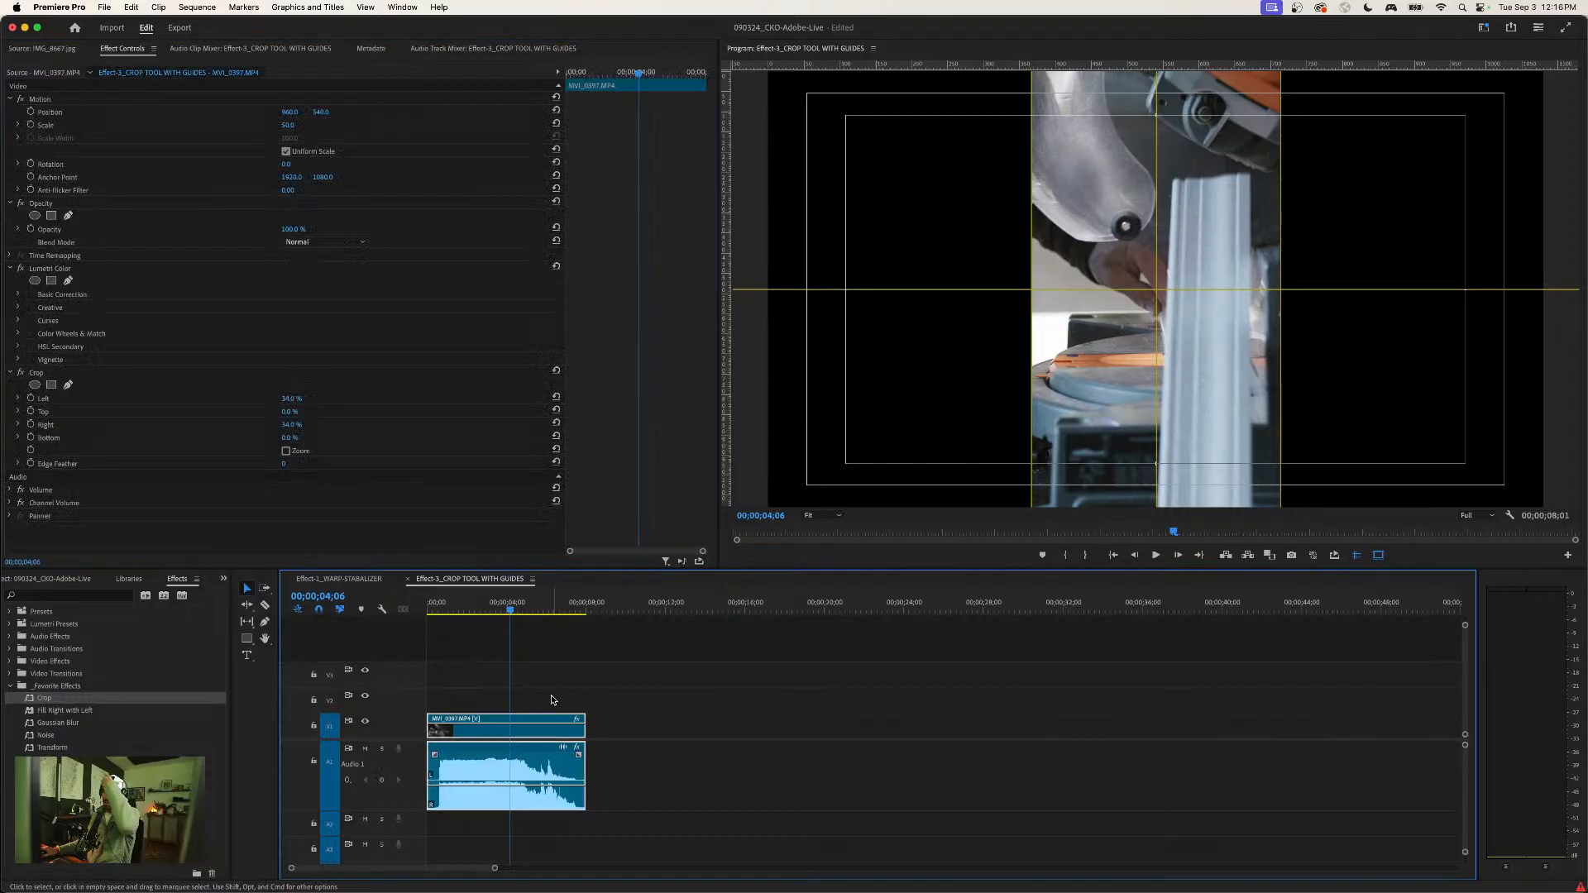
# - At 00;00;01;27, use the Motion controls to shift the saw clip sideways to a position of about 890.9, 540
pyautogui.click(467, 611)
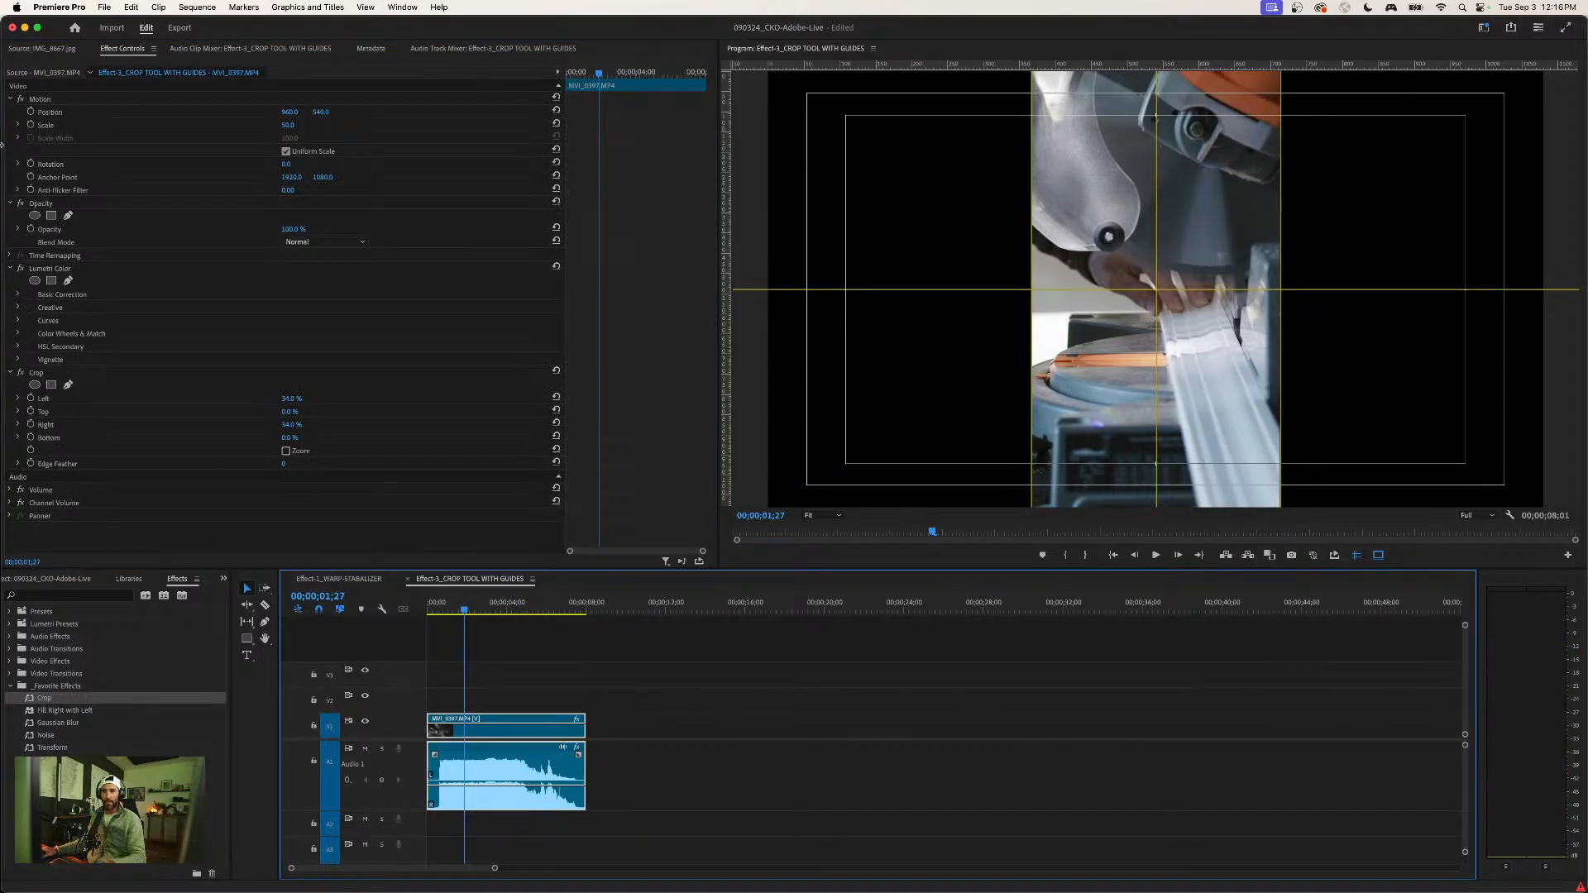
pyautogui.click(40, 99)
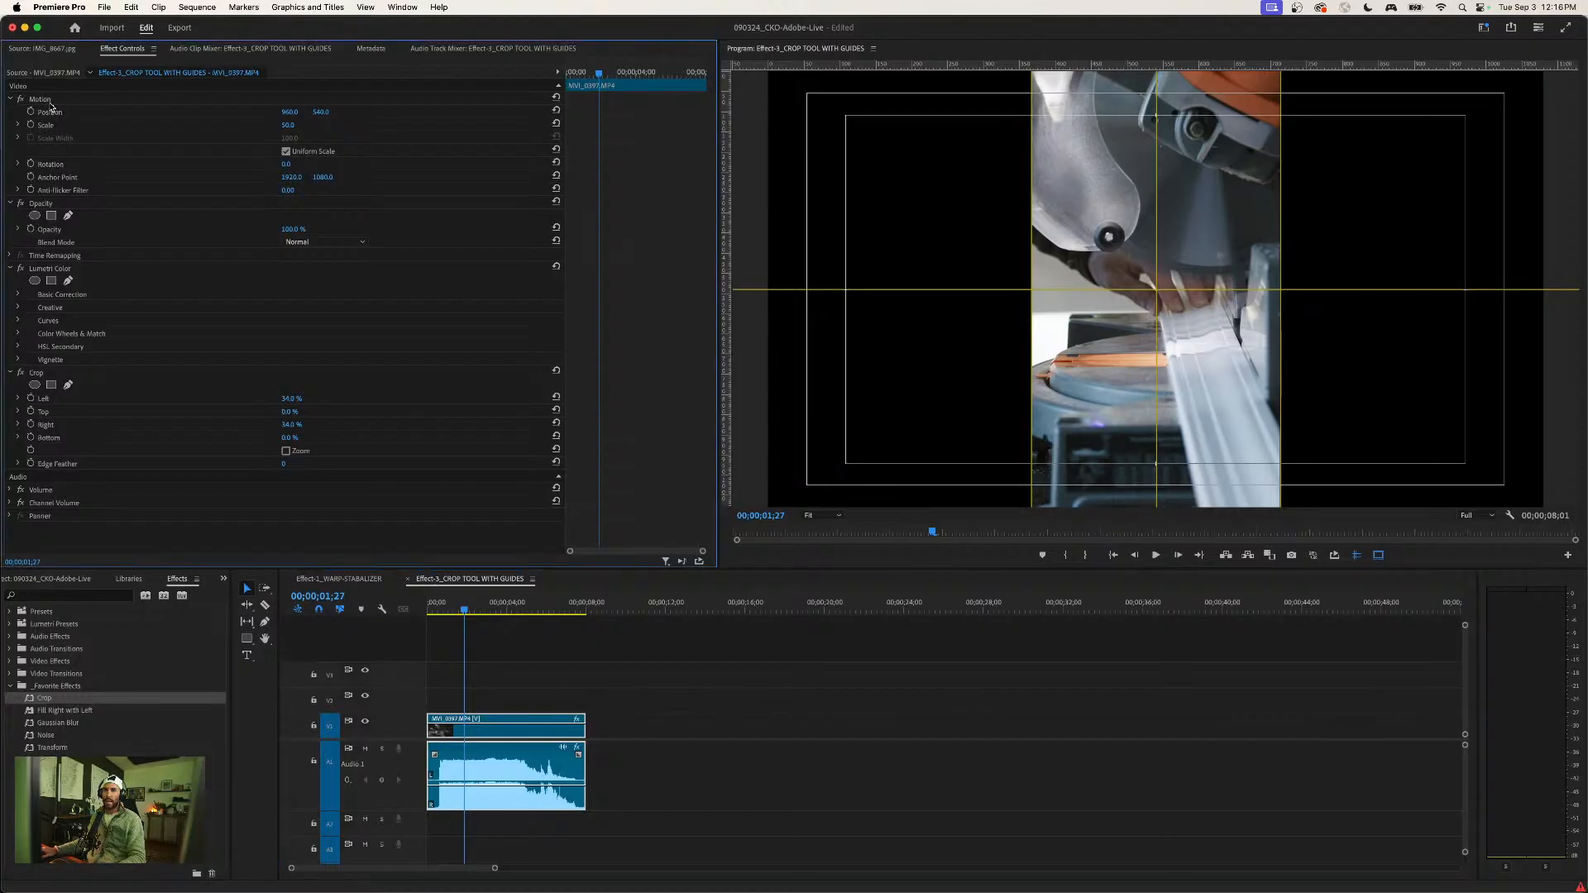
pyautogui.moveTo(1131, 215); pyautogui.dragTo(1103, 210)
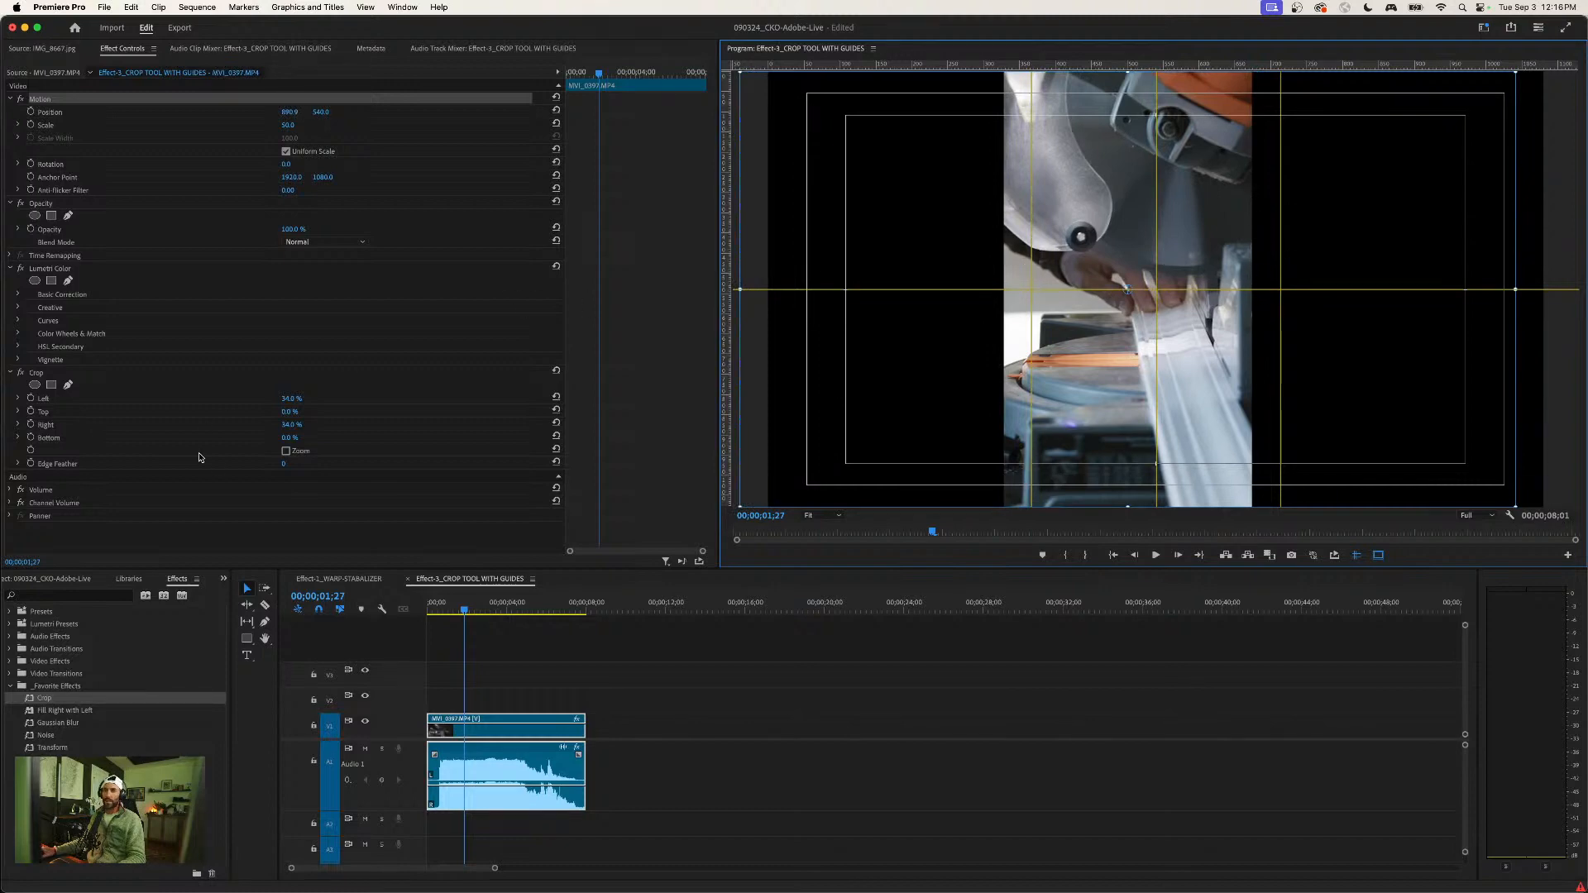
# - Set the shifted clip's Right crop to 30% to extend the image to the outer guide again
pyautogui.click(322, 424)
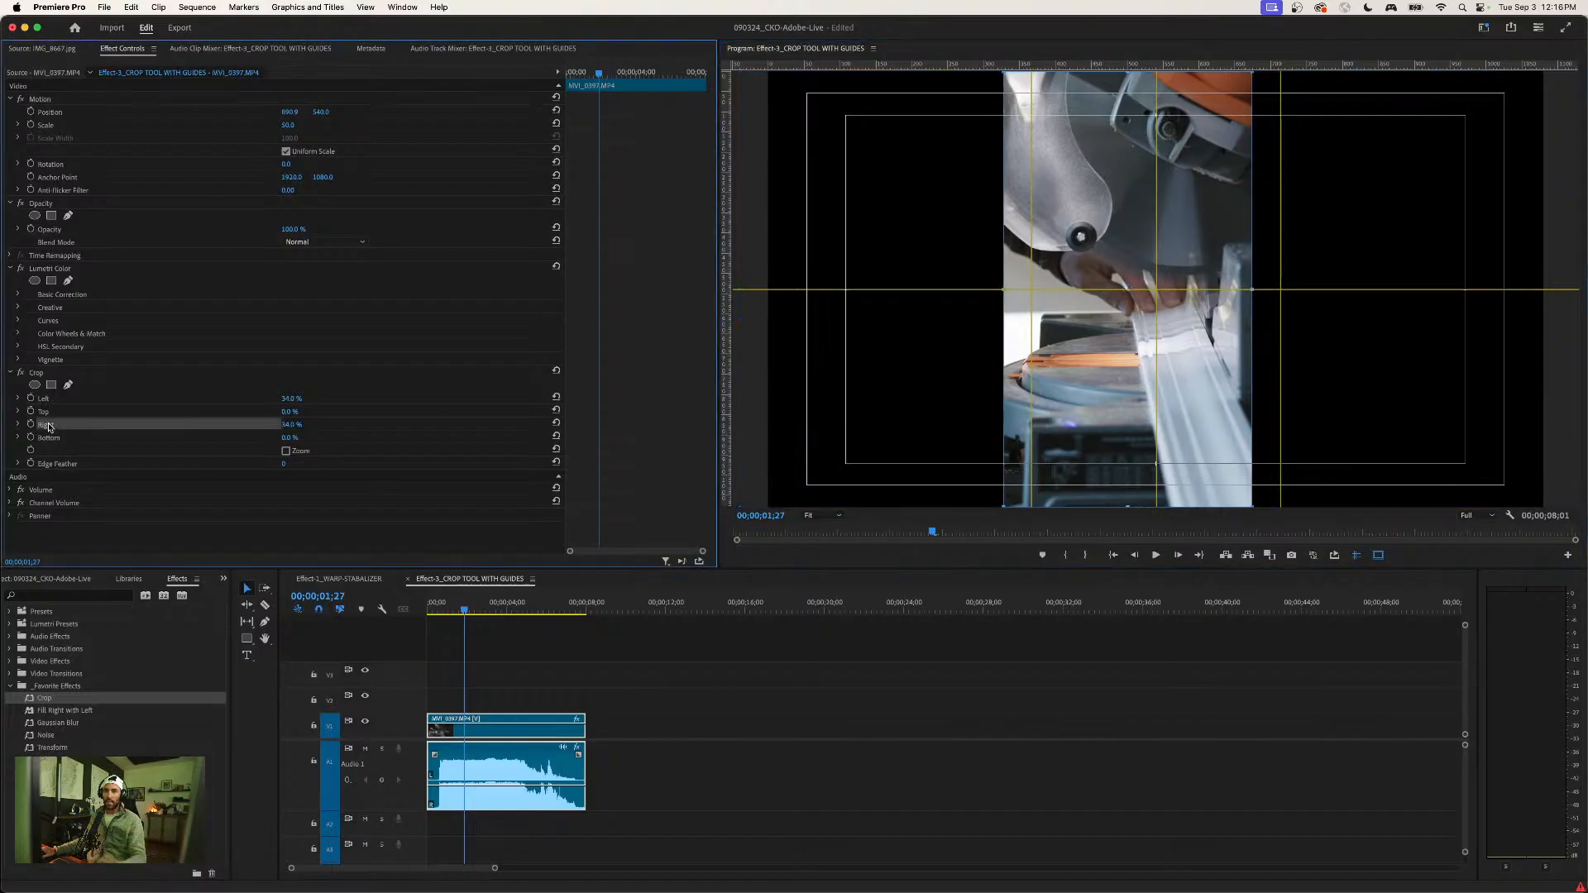
pyautogui.click(293, 423)
pyautogui.press('Down')
pyautogui.press('Down')
pyautogui.press('Down')
pyautogui.press('Down')
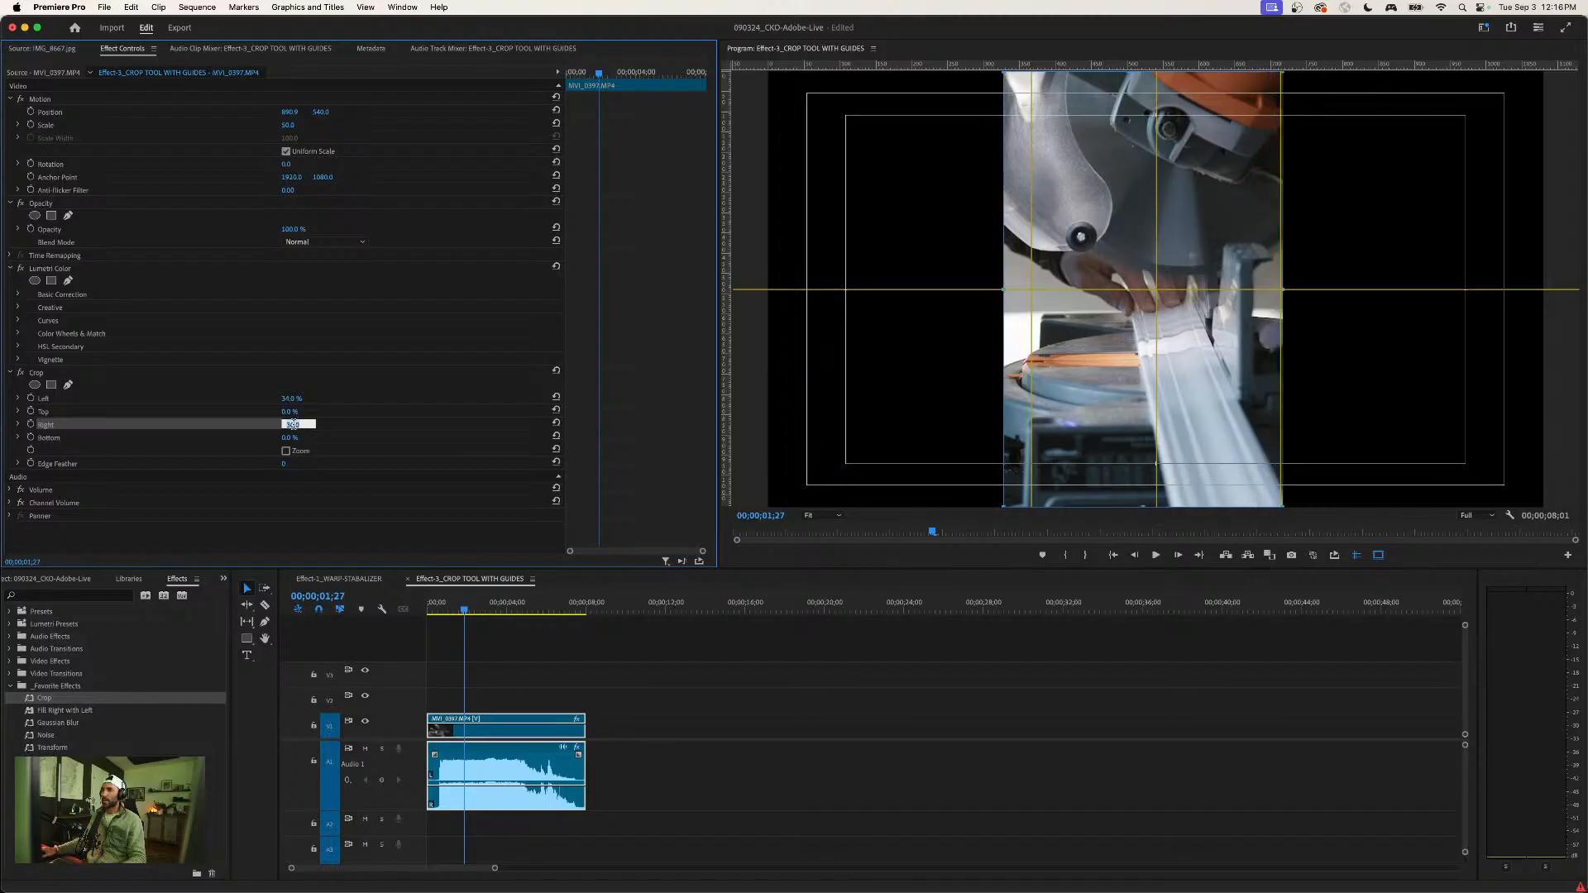
# - Set the shifted clip's Left crop to 38% to trim the image back to its vertical guide
pyautogui.click(298, 399)
pyautogui.press('Up')
pyautogui.press('Up')
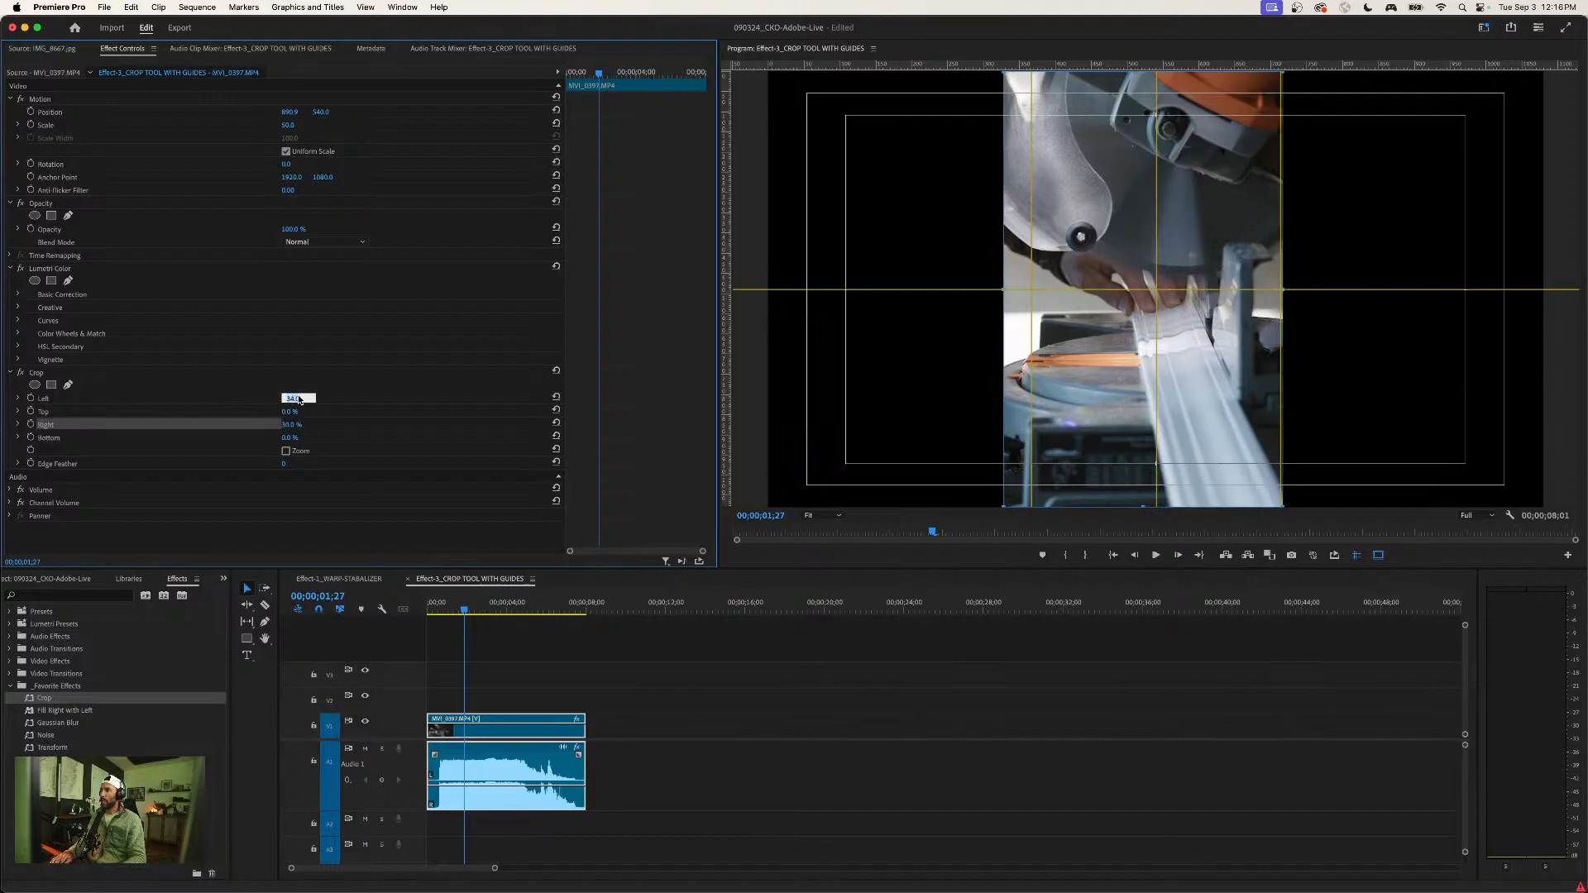
pyautogui.press('Up')
pyautogui.press('Up')
pyautogui.press('Return')
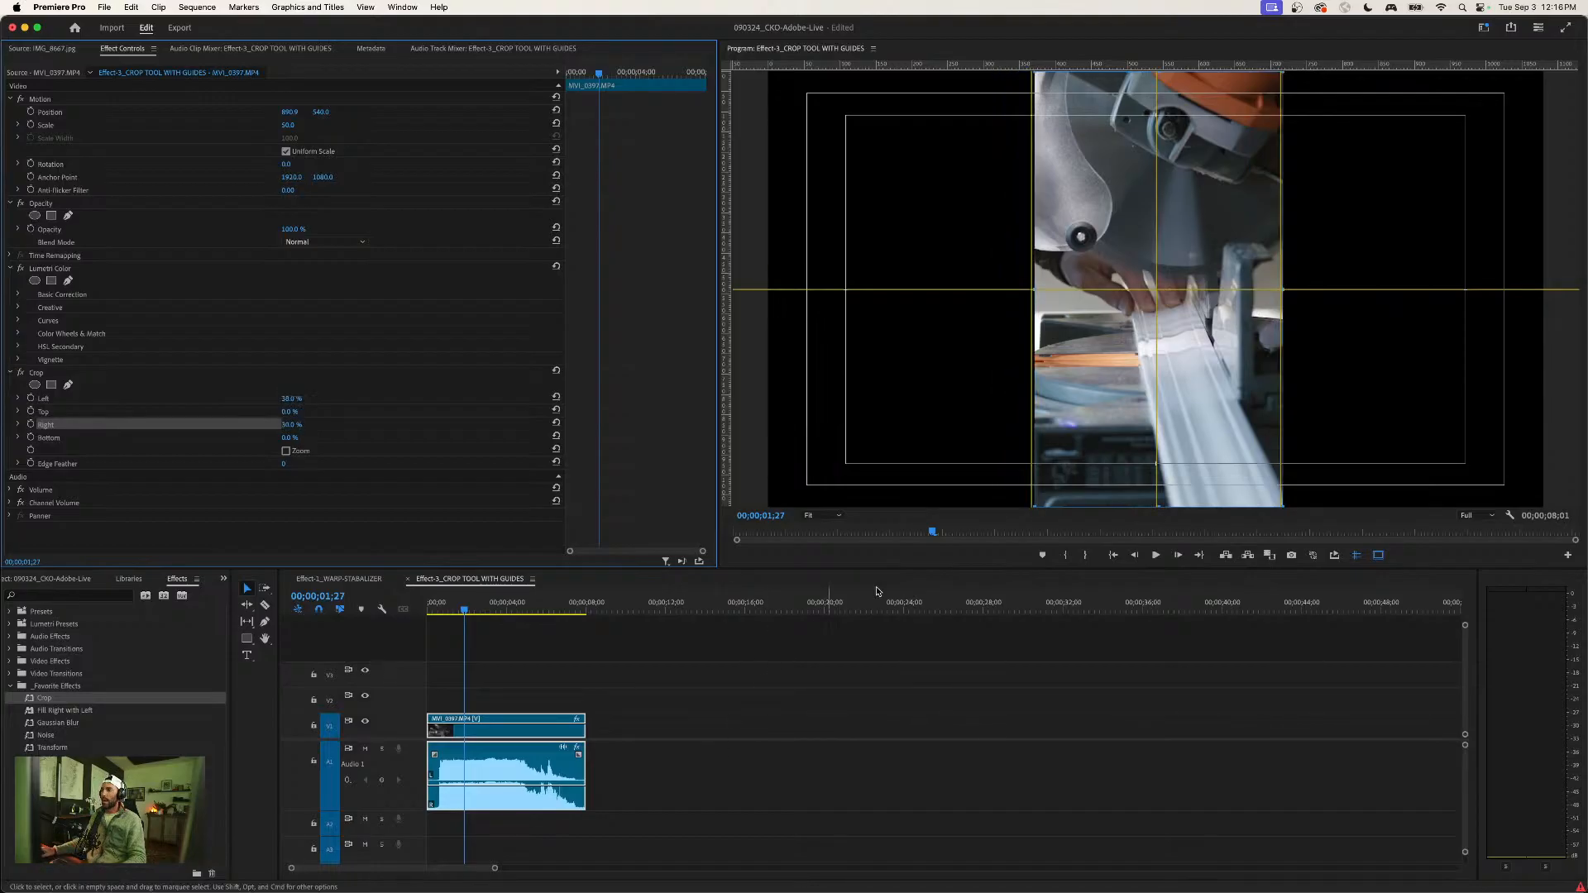
# - Return the playhead to the sequence start and refine the saw clip's crop to 37.6% left and 30.4% right
pyautogui.click(852, 653)
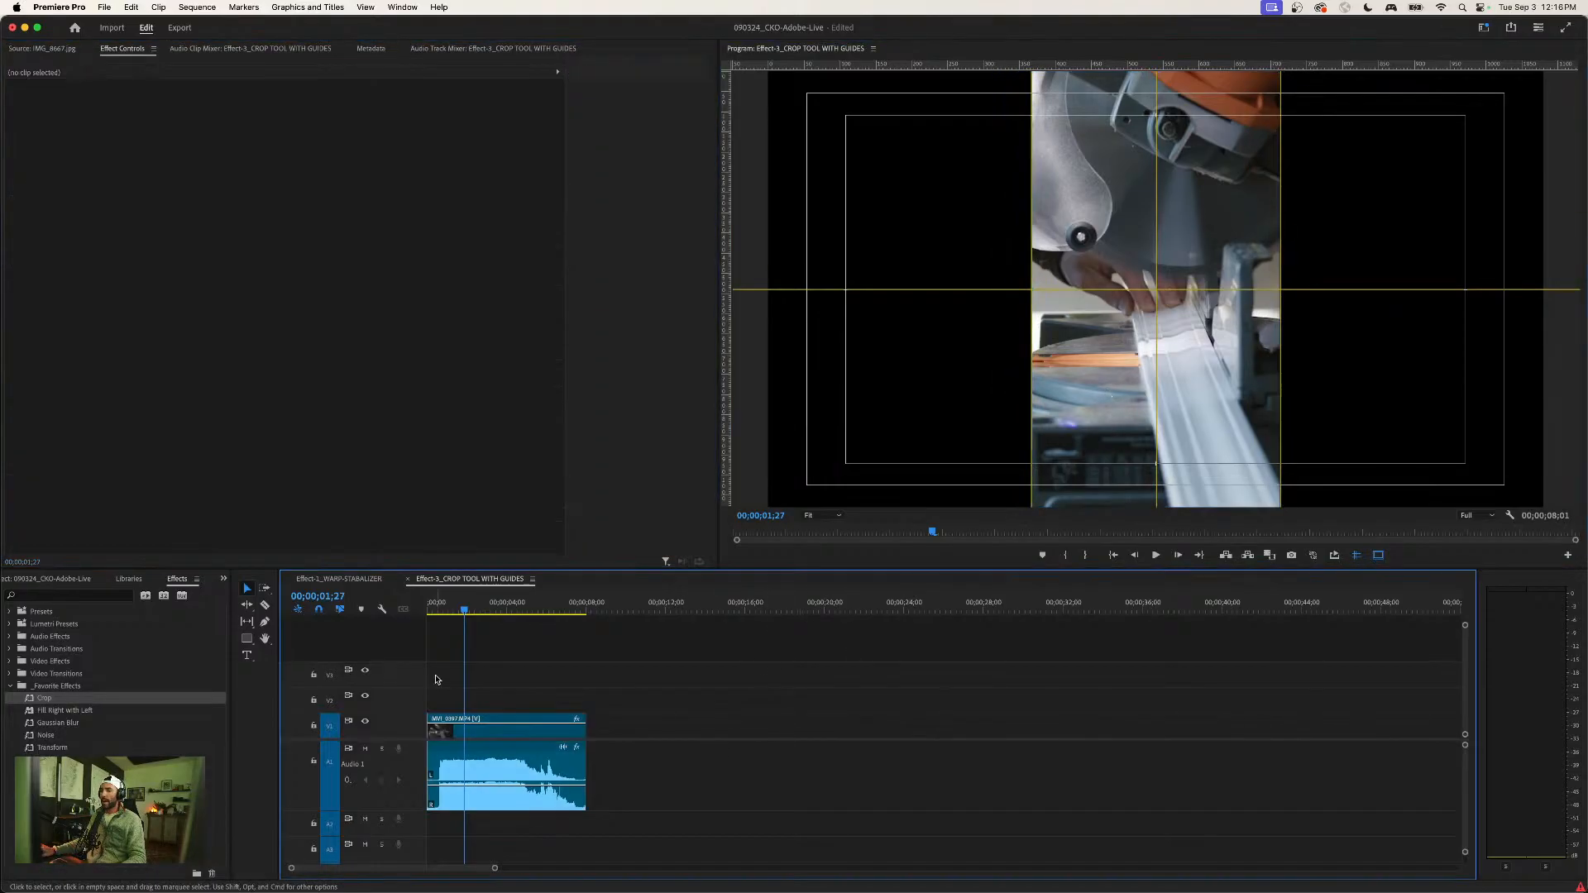
pyautogui.moveTo(464, 611); pyautogui.dragTo(424, 611)
pyautogui.click(475, 691)
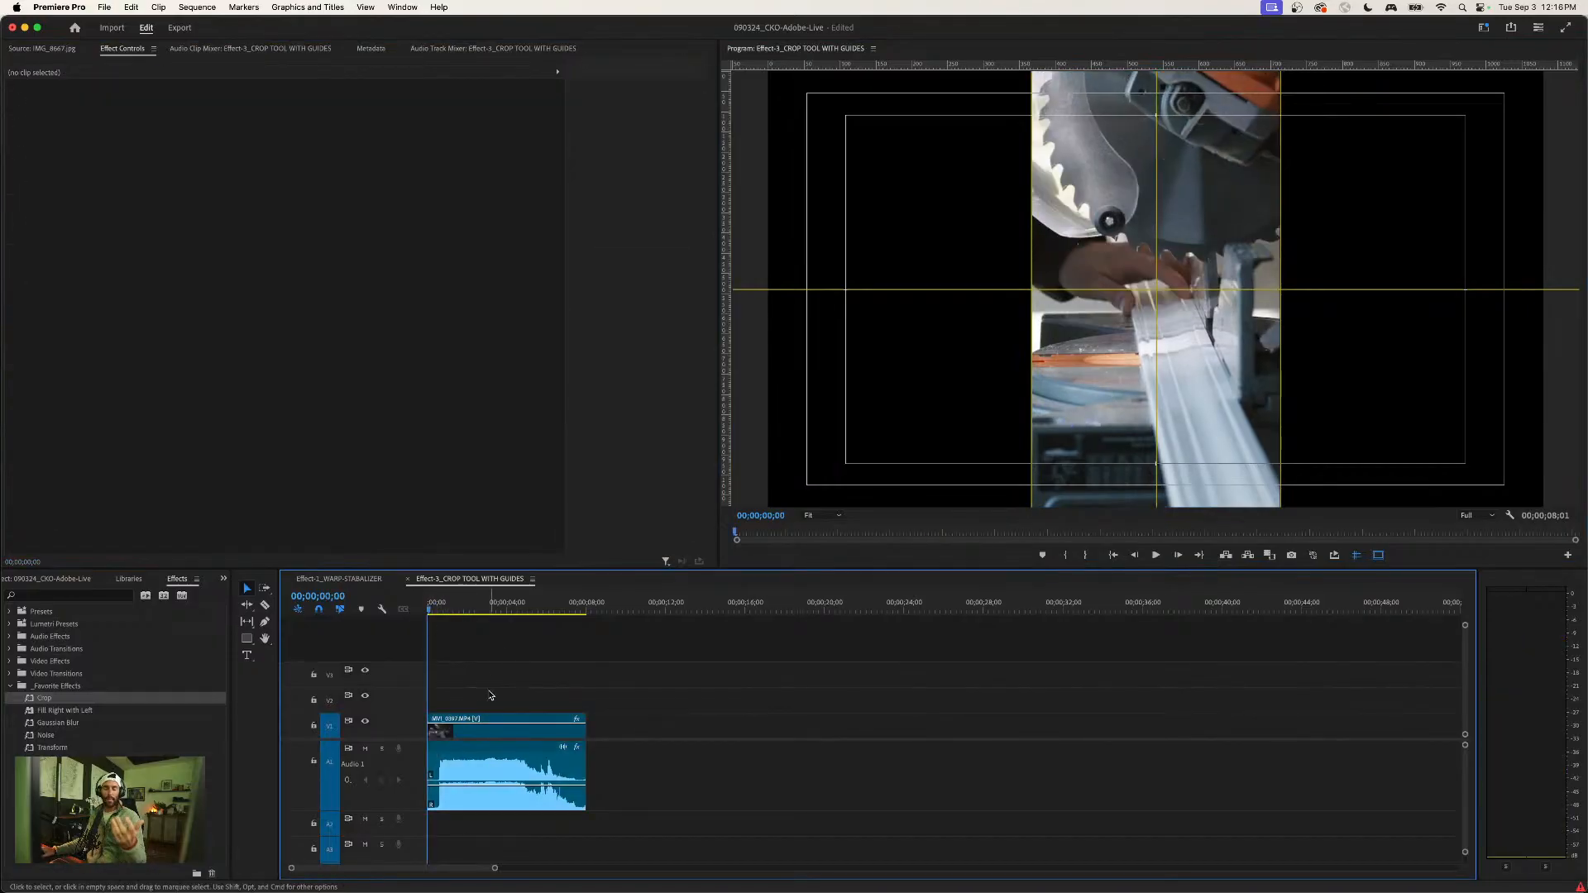
pyautogui.click(480, 725)
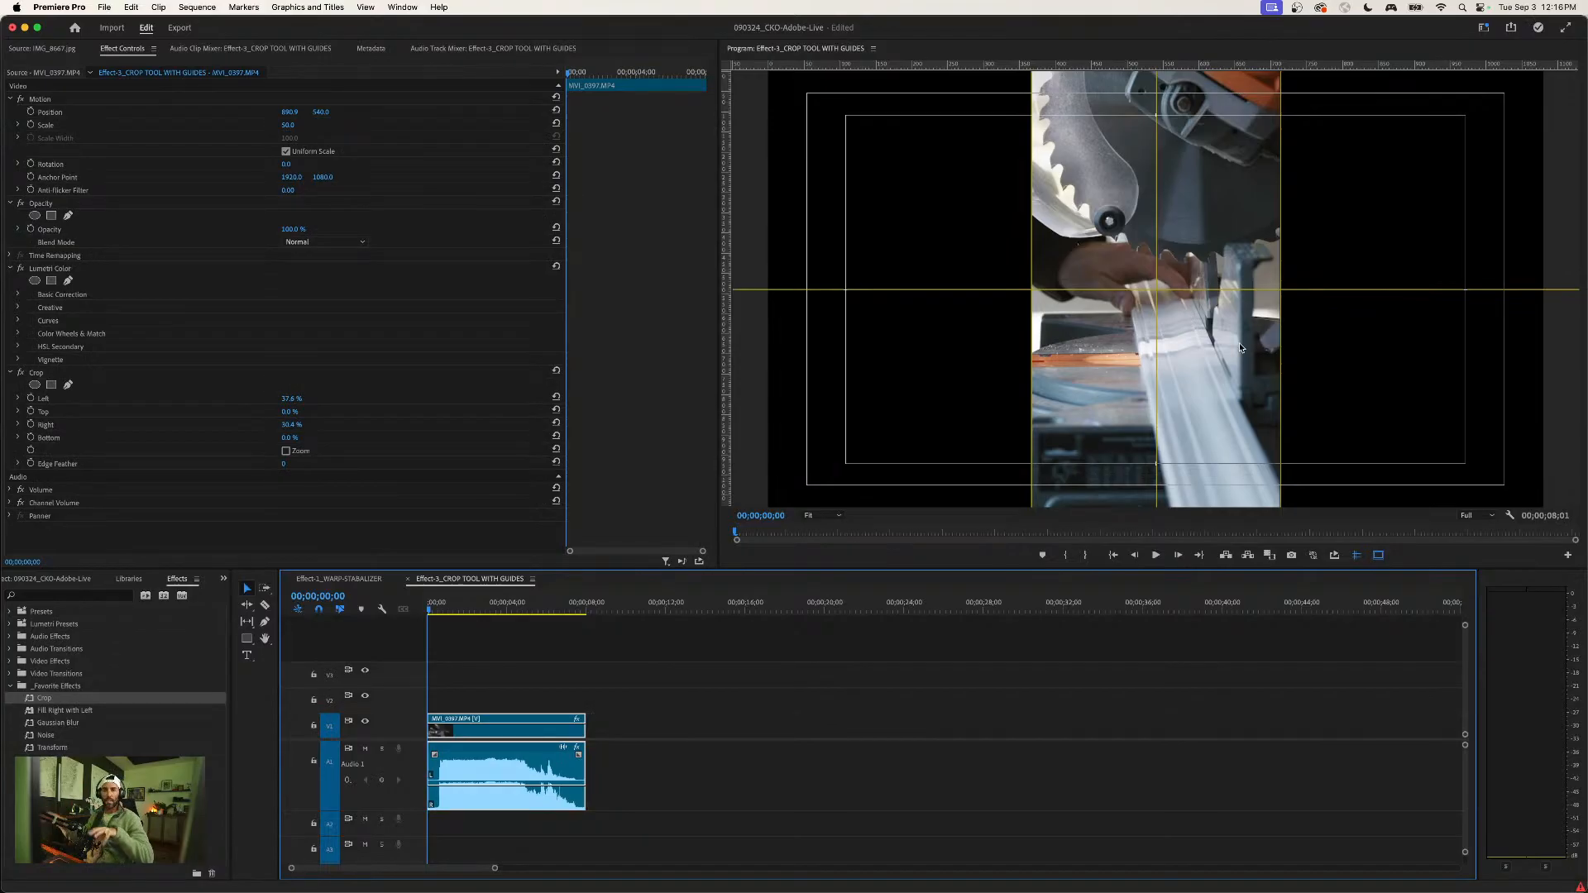
# - Open the horizontal guide's edit settings to examine its position, units, color and orientation, and cancel without changes
pyautogui.rightClick(1300, 296)
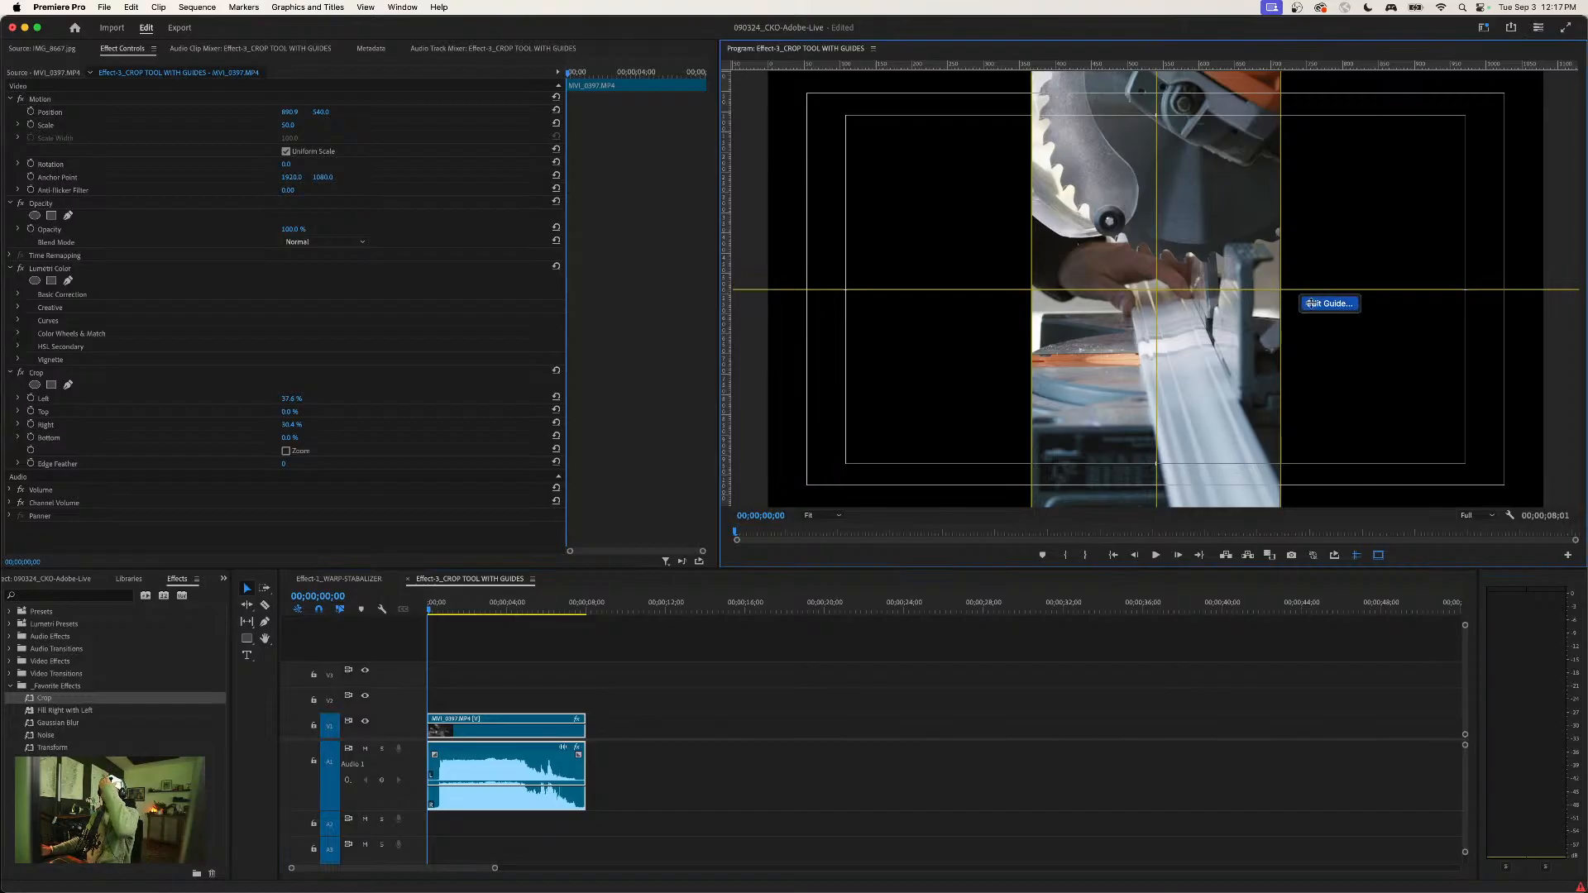
pyautogui.click(1310, 303)
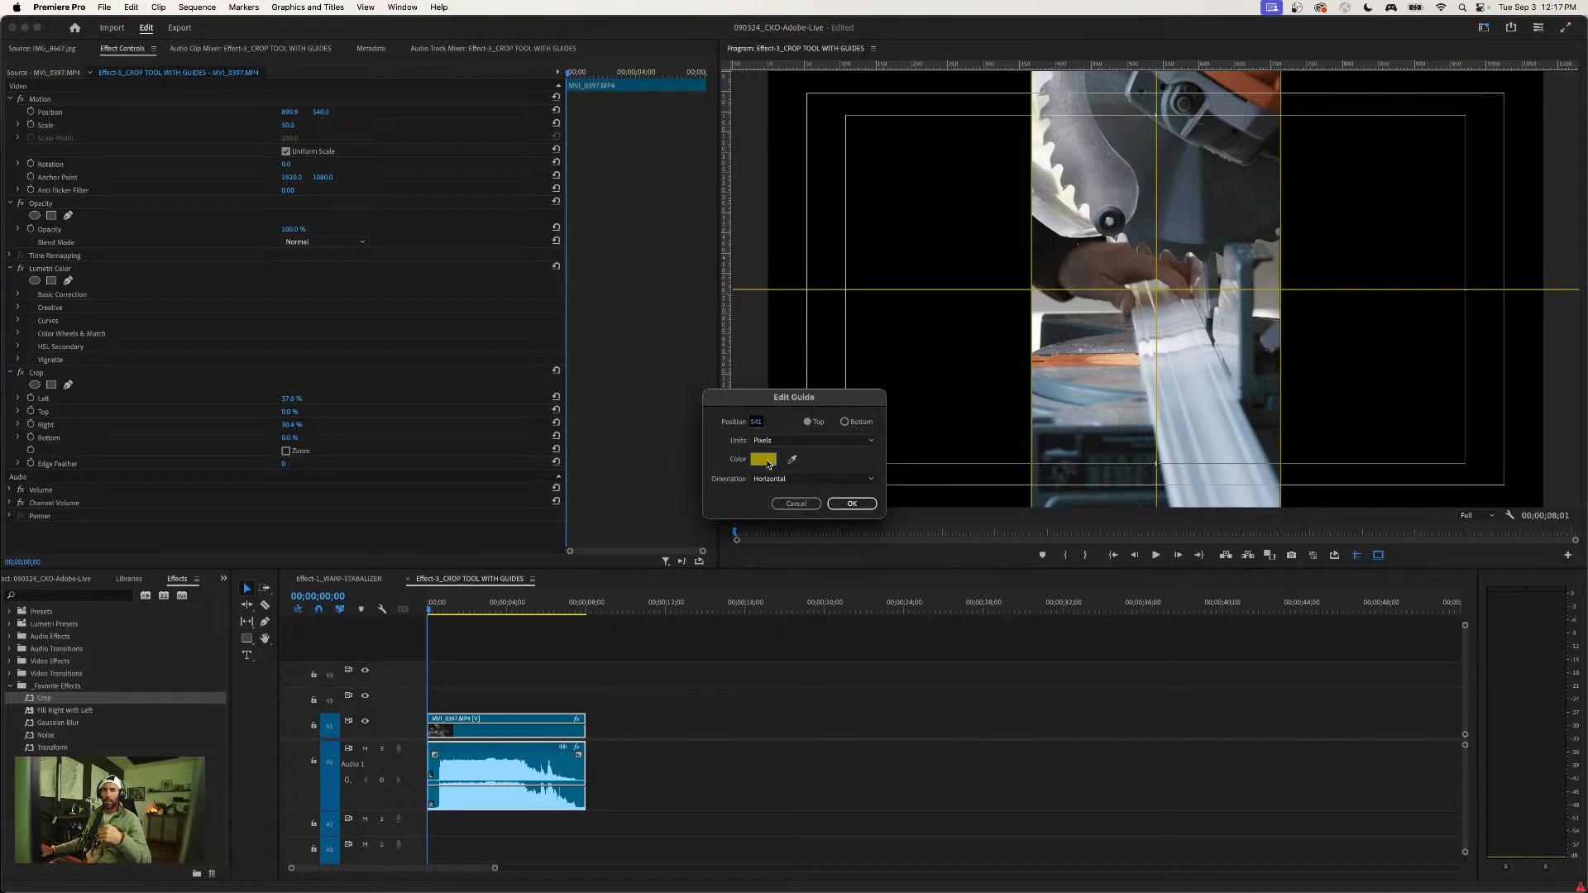
pyautogui.click(795, 505)
# - Look through the guide options and the available guide templates, including saving guides as a template
pyautogui.click(363, 8)
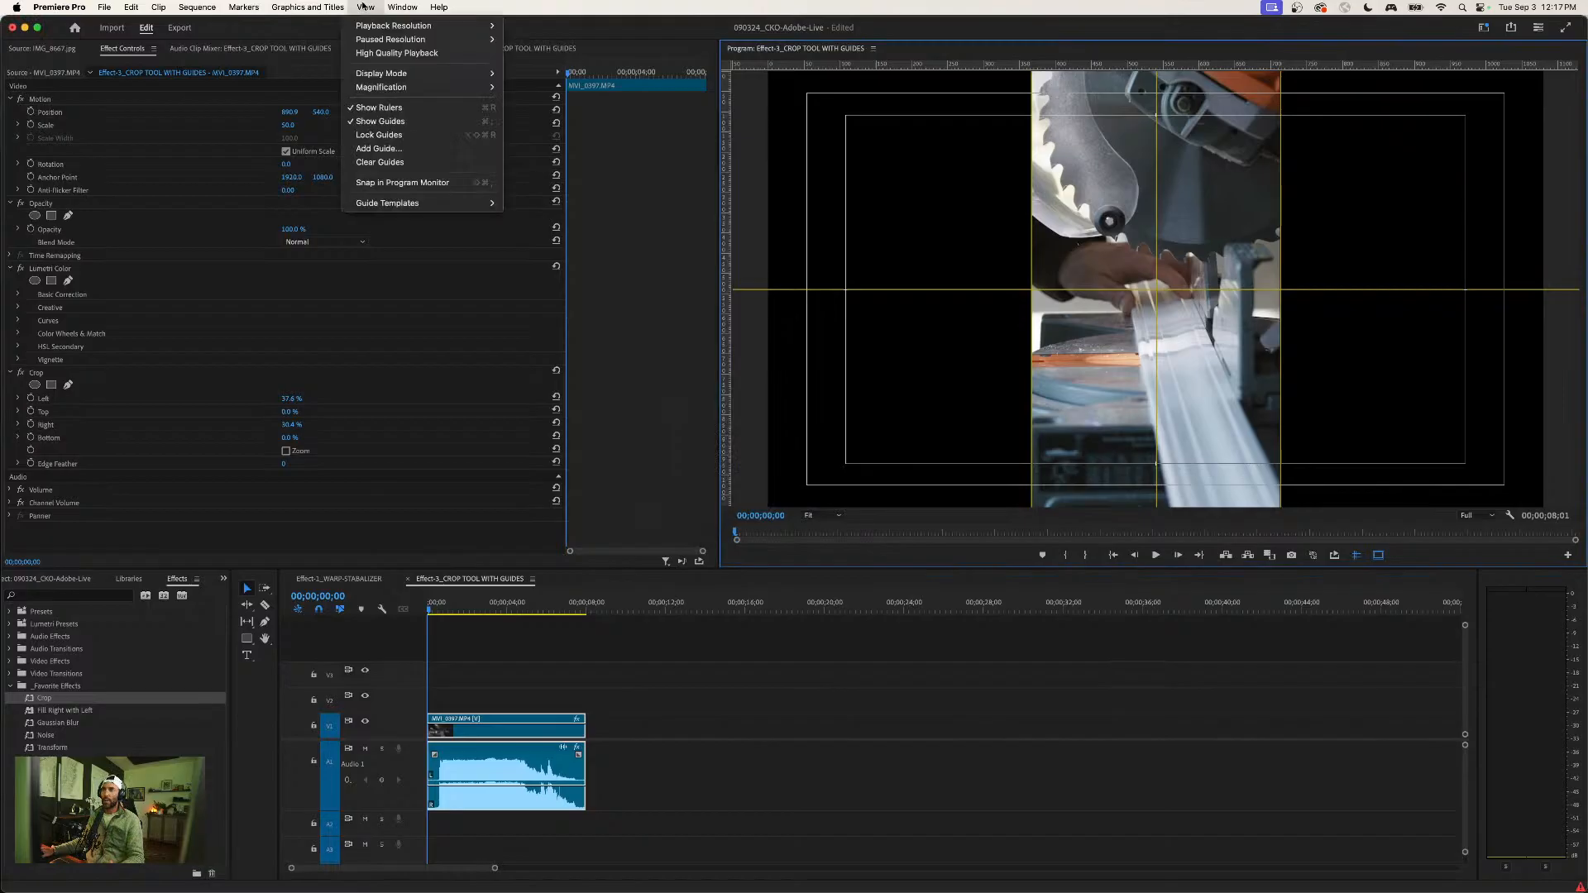
pyautogui.moveTo(402, 205)
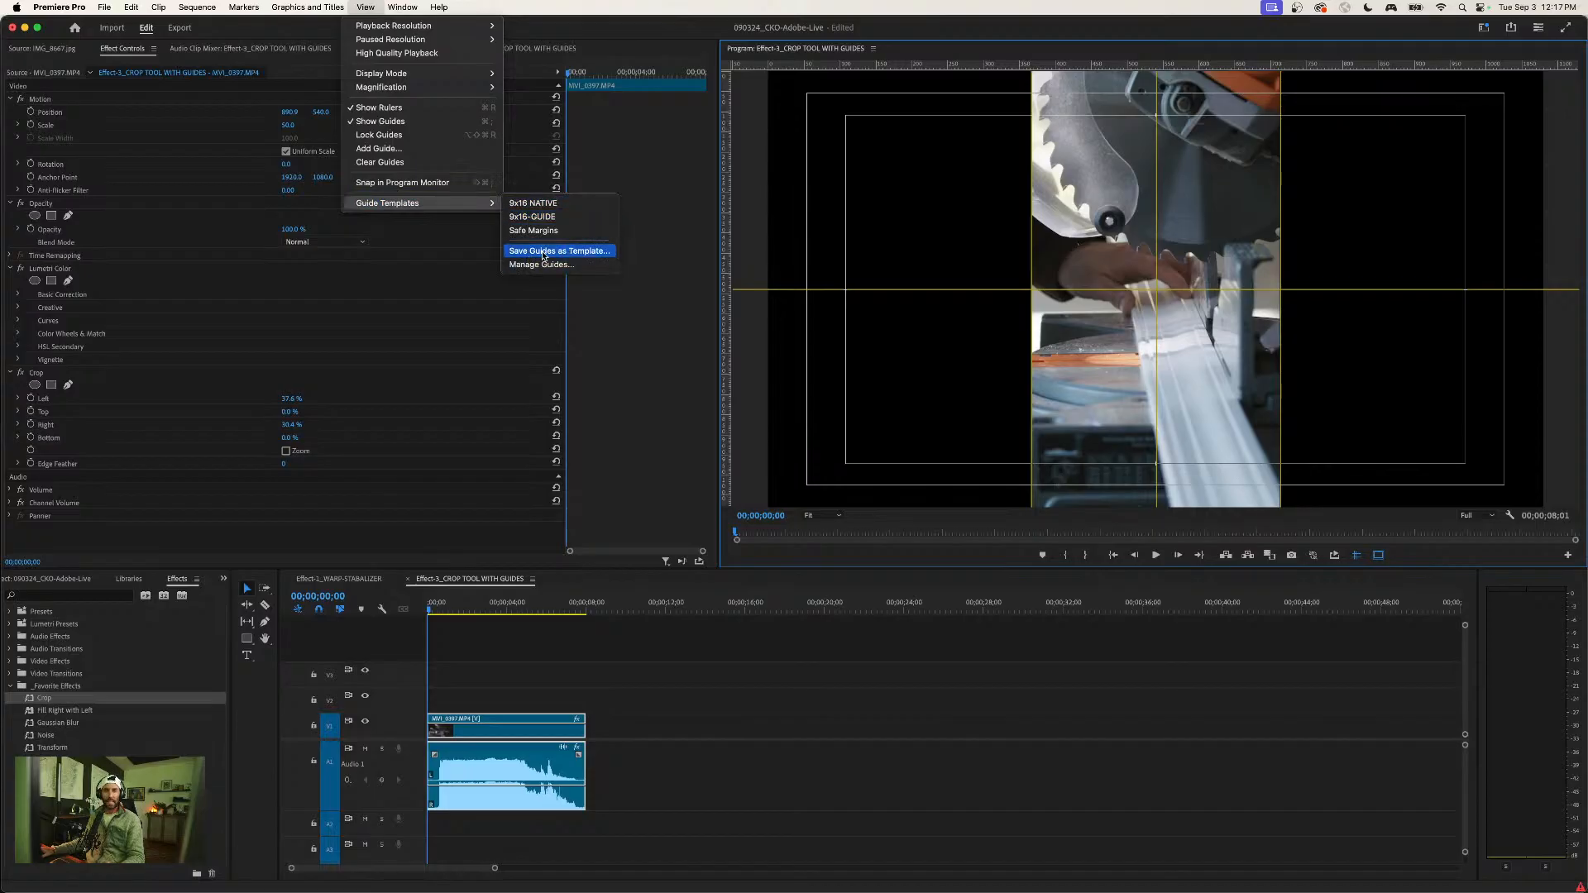
pyautogui.click(366, 8)
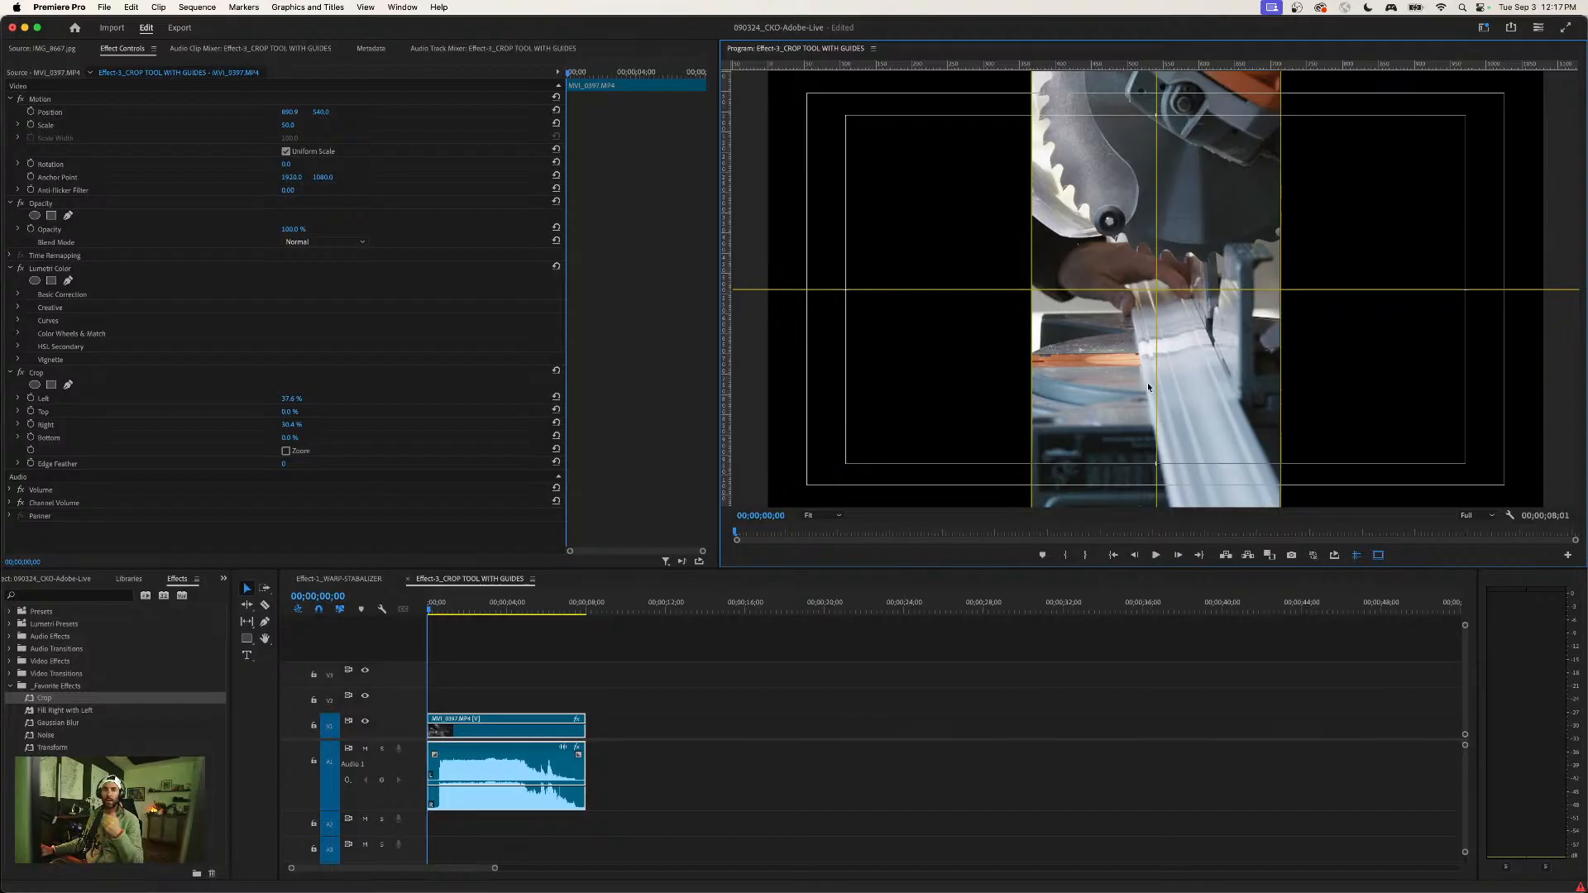
# - Hide the guides and safe margins, and view the Program Monitor's Button Editor without changing its layout
pyautogui.click(1357, 558)
pyautogui.click(1378, 555)
pyautogui.click(1569, 556)
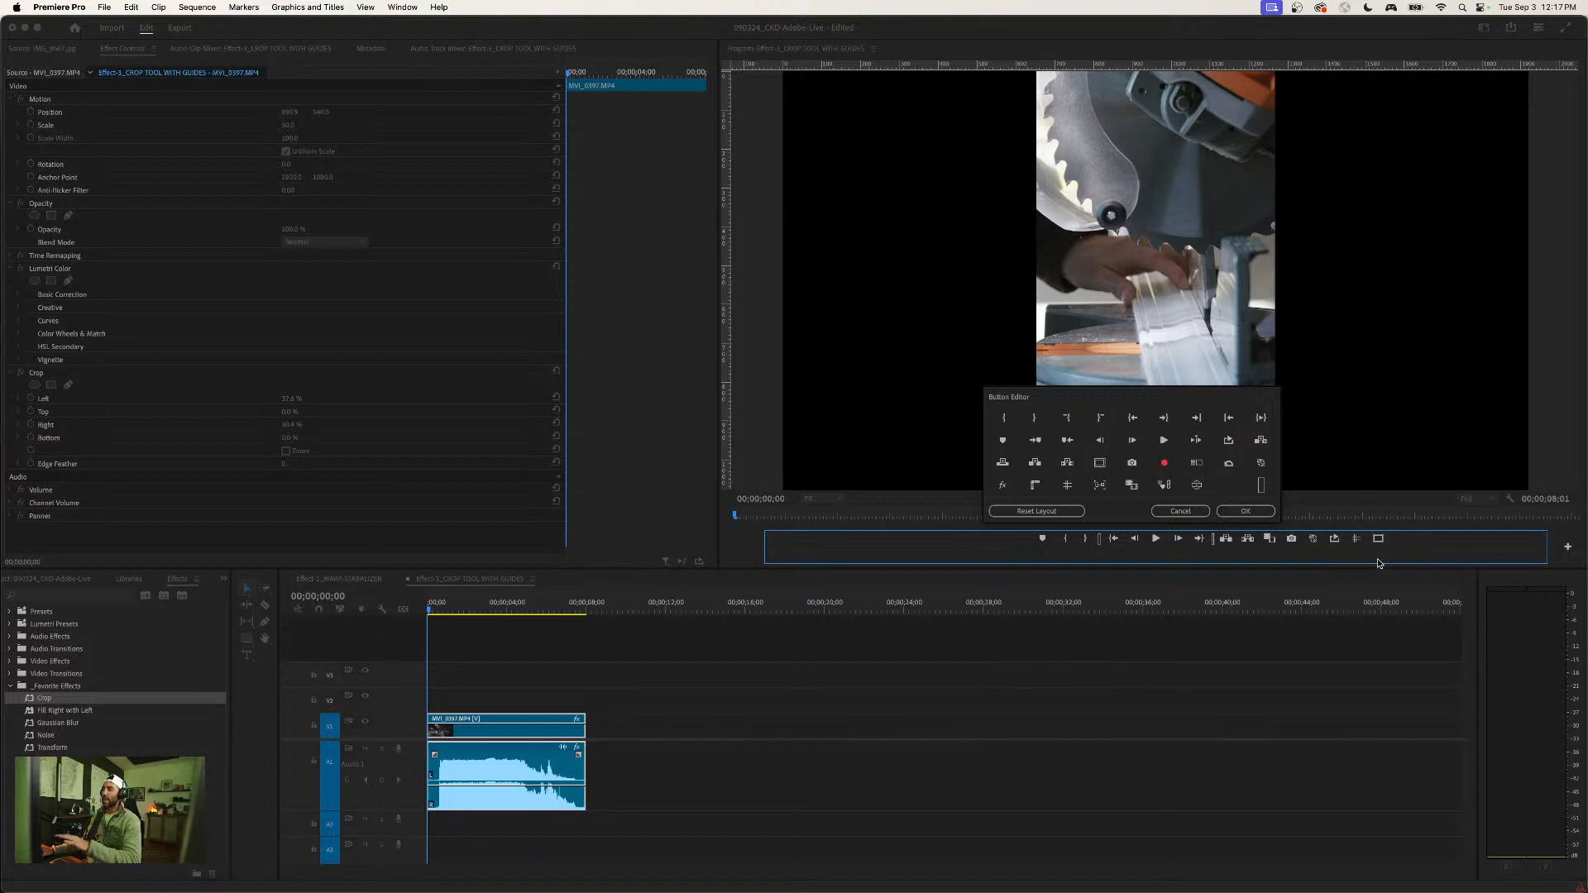
pyautogui.click(1181, 511)
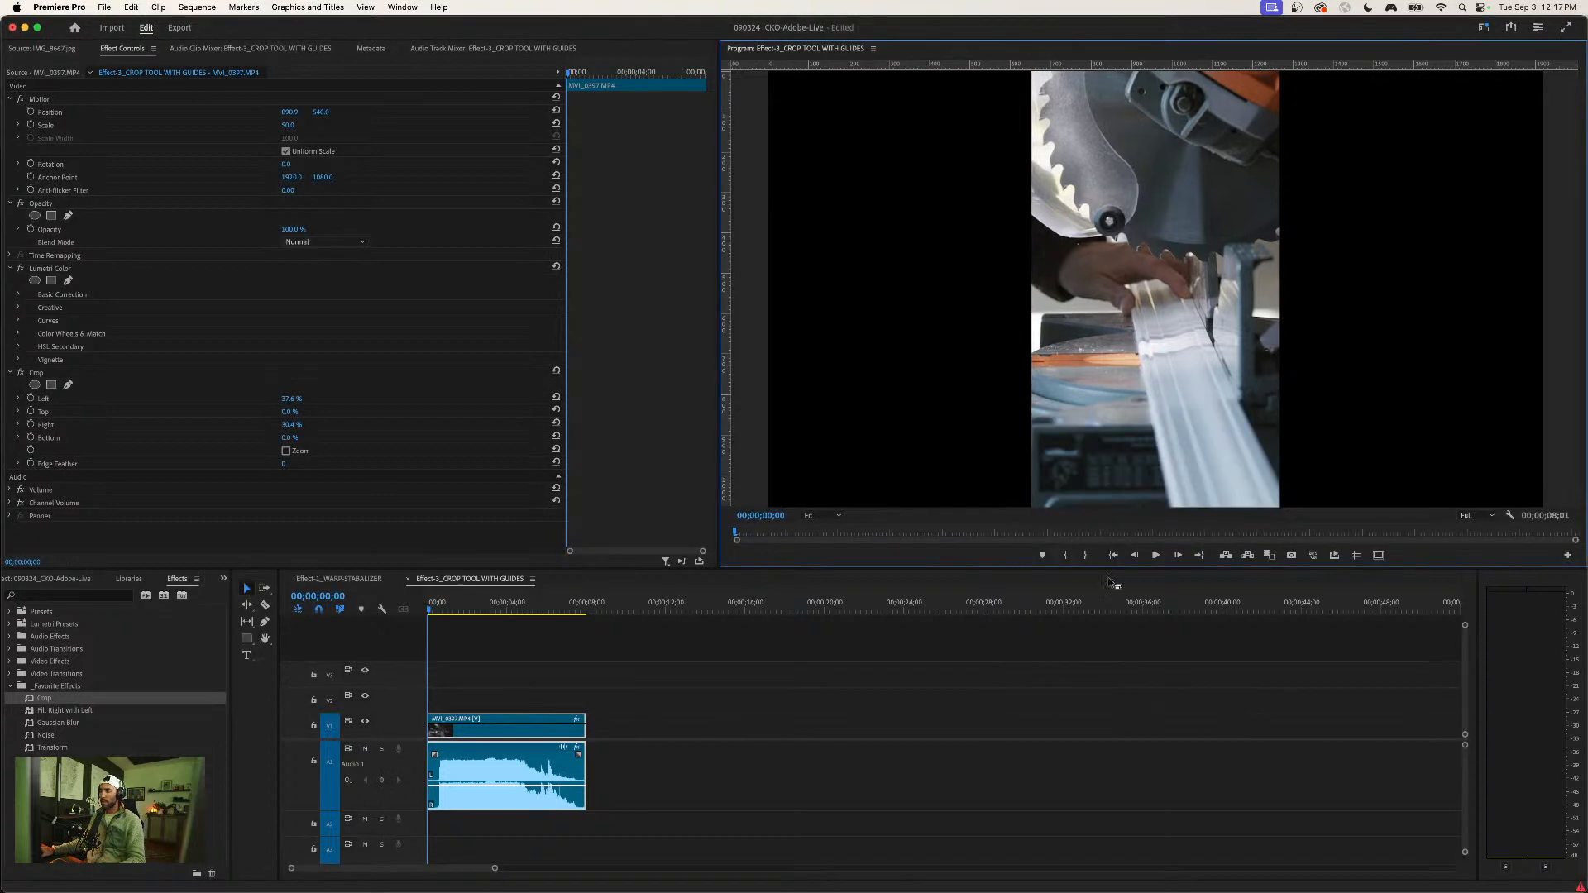
pyautogui.click(518, 687)
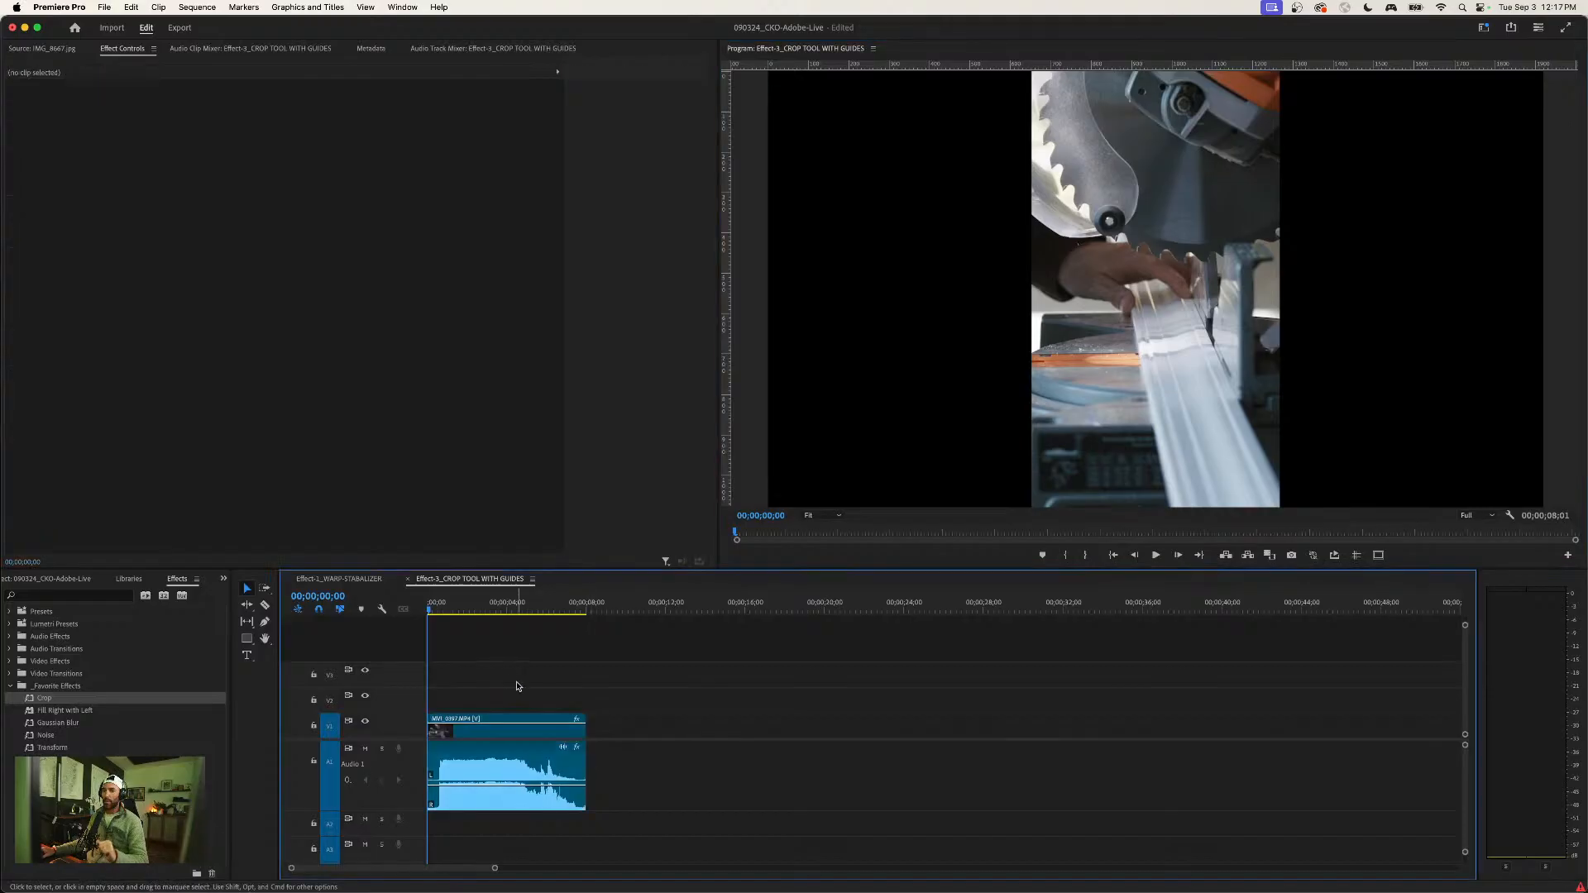
# - Switch to the Assembly workspace and open the Effect-5_FILL RIGHT WITH LEFT sequence
pyautogui.click(1485, 27)
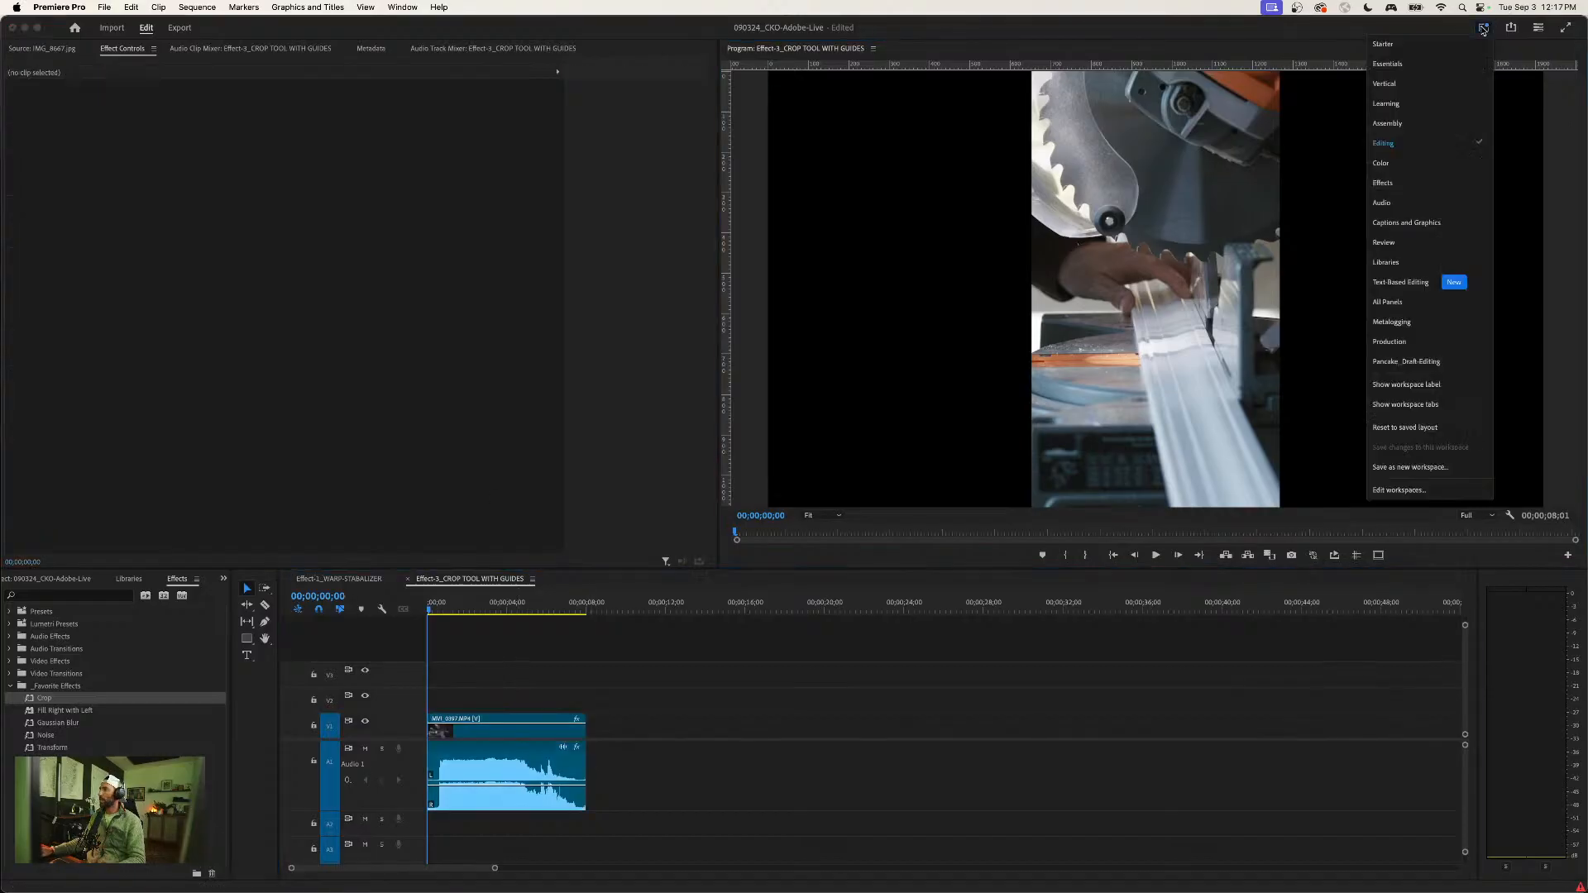
pyautogui.click(1387, 123)
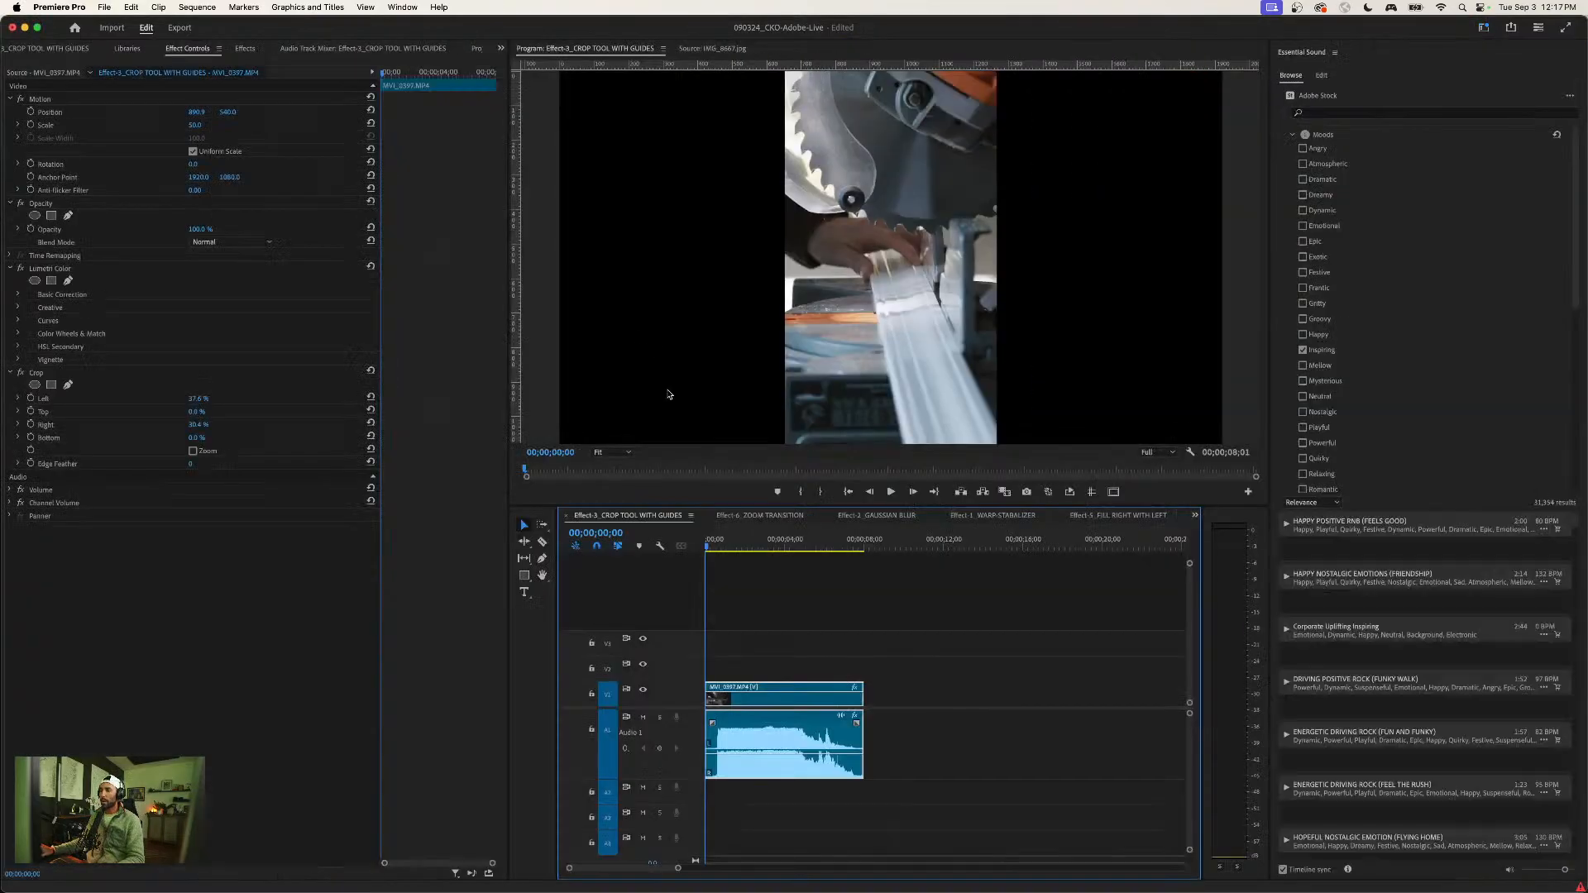
pyautogui.click(1194, 515)
pyautogui.click(1219, 585)
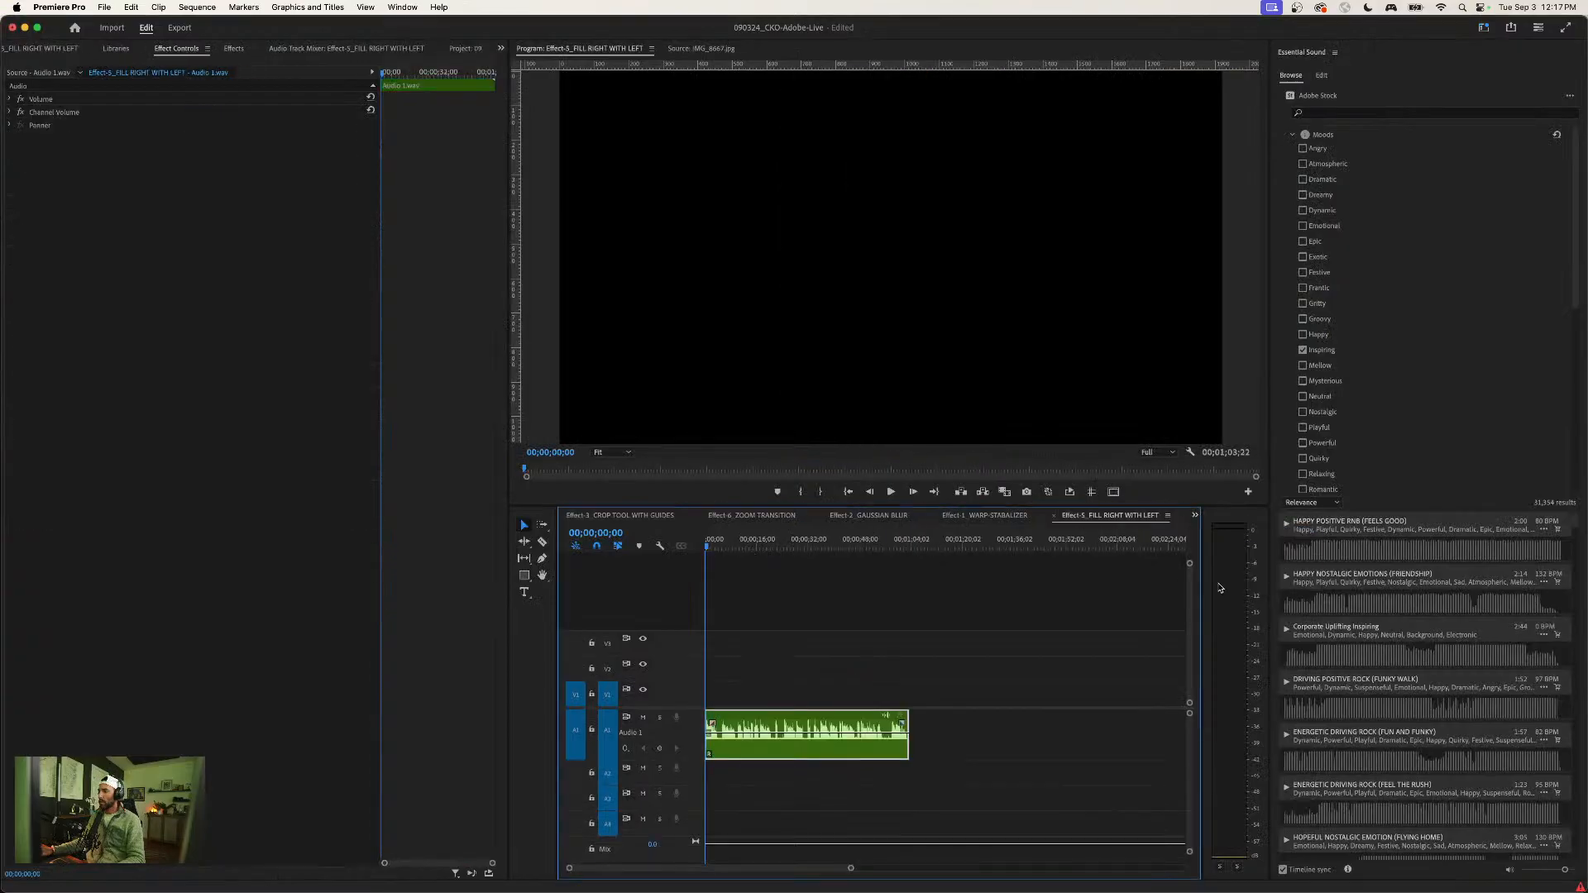
pyautogui.press('=')
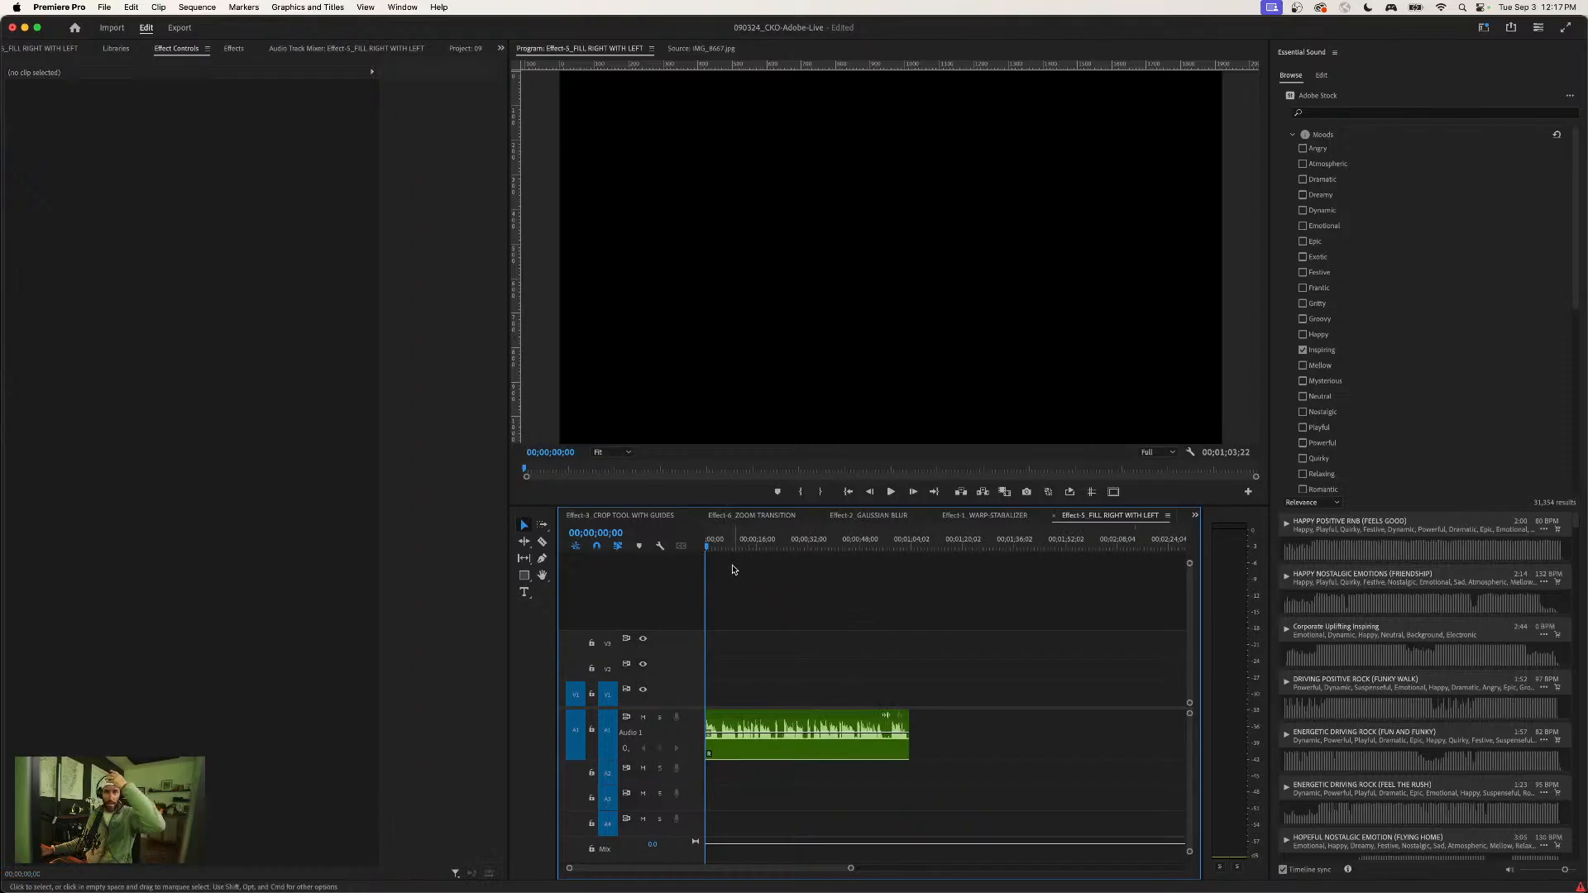
# - Play the opening of the audio clip and widen the audio meters to check the level of each channel
pyautogui.click(798, 750)
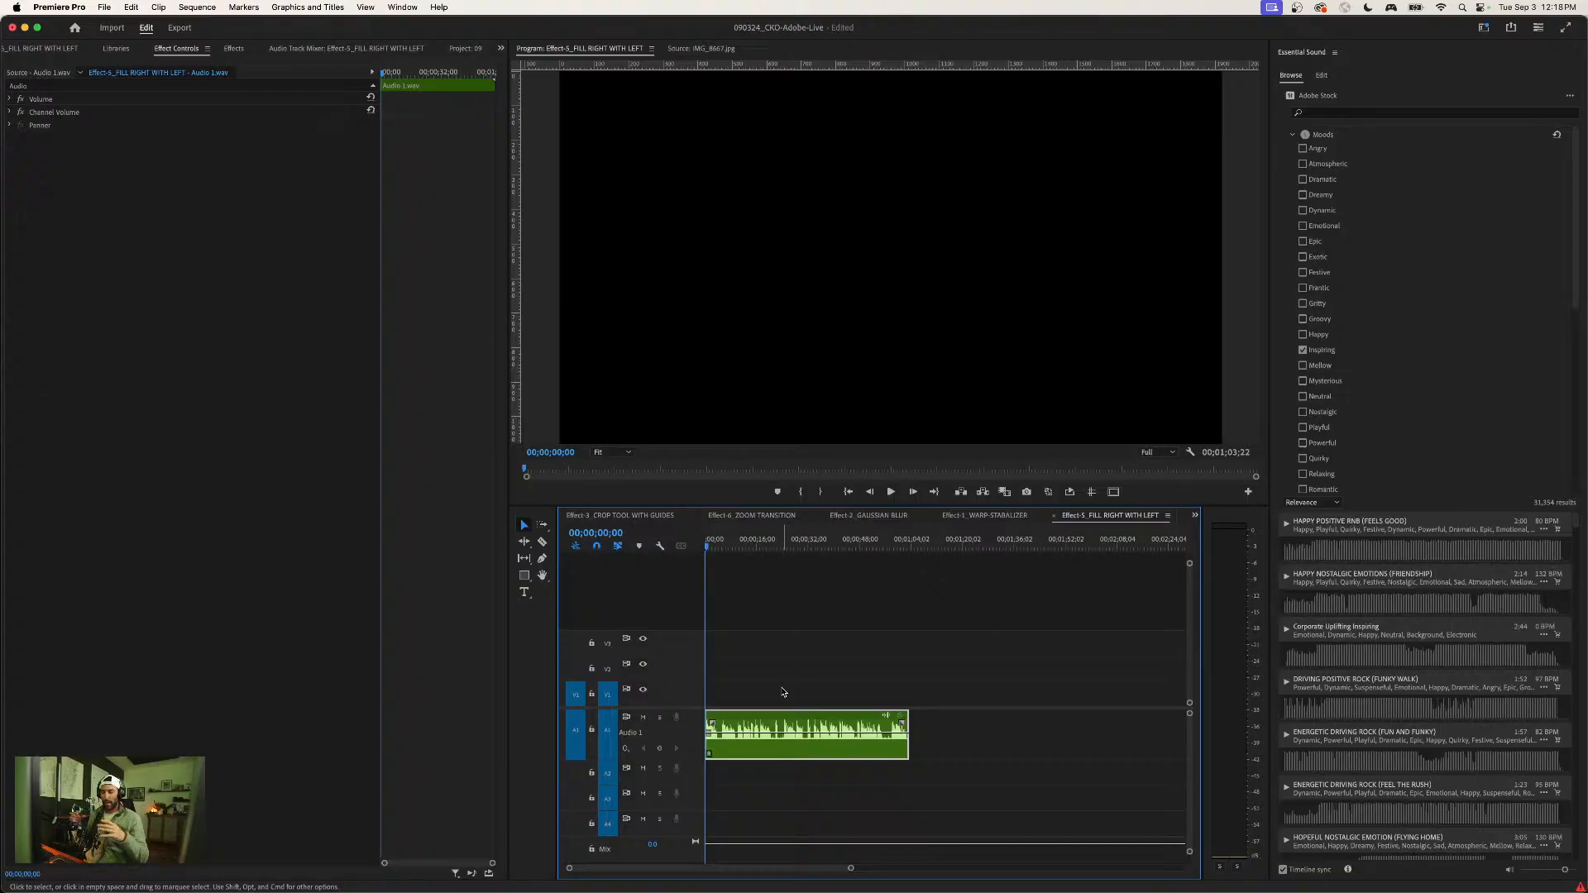
pyautogui.click(846, 700)
pyautogui.click(837, 726)
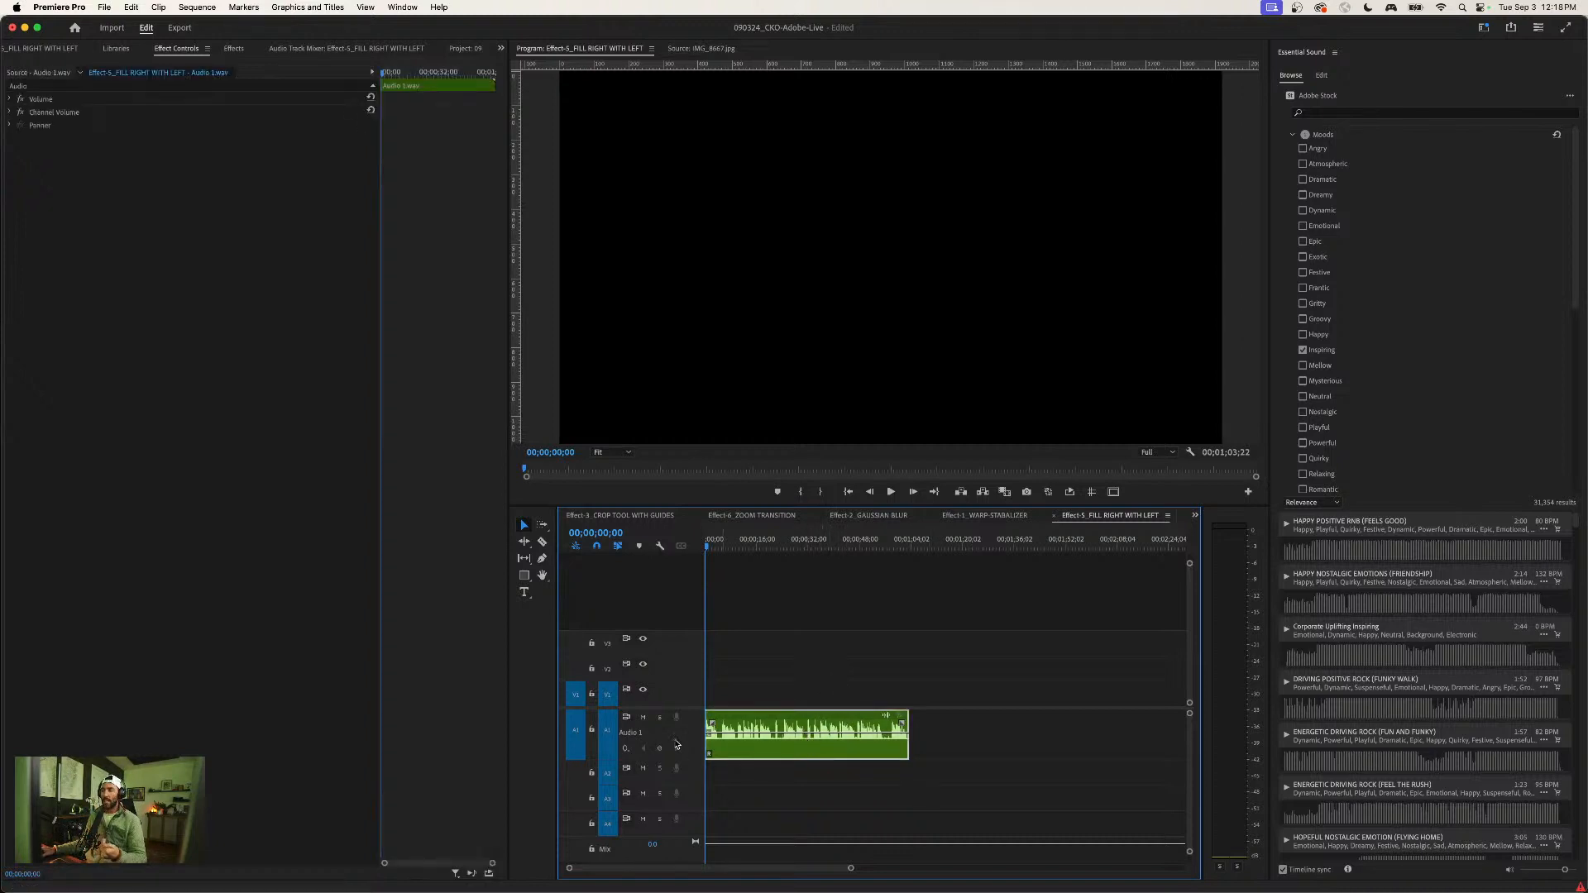
pyautogui.click(238, 50)
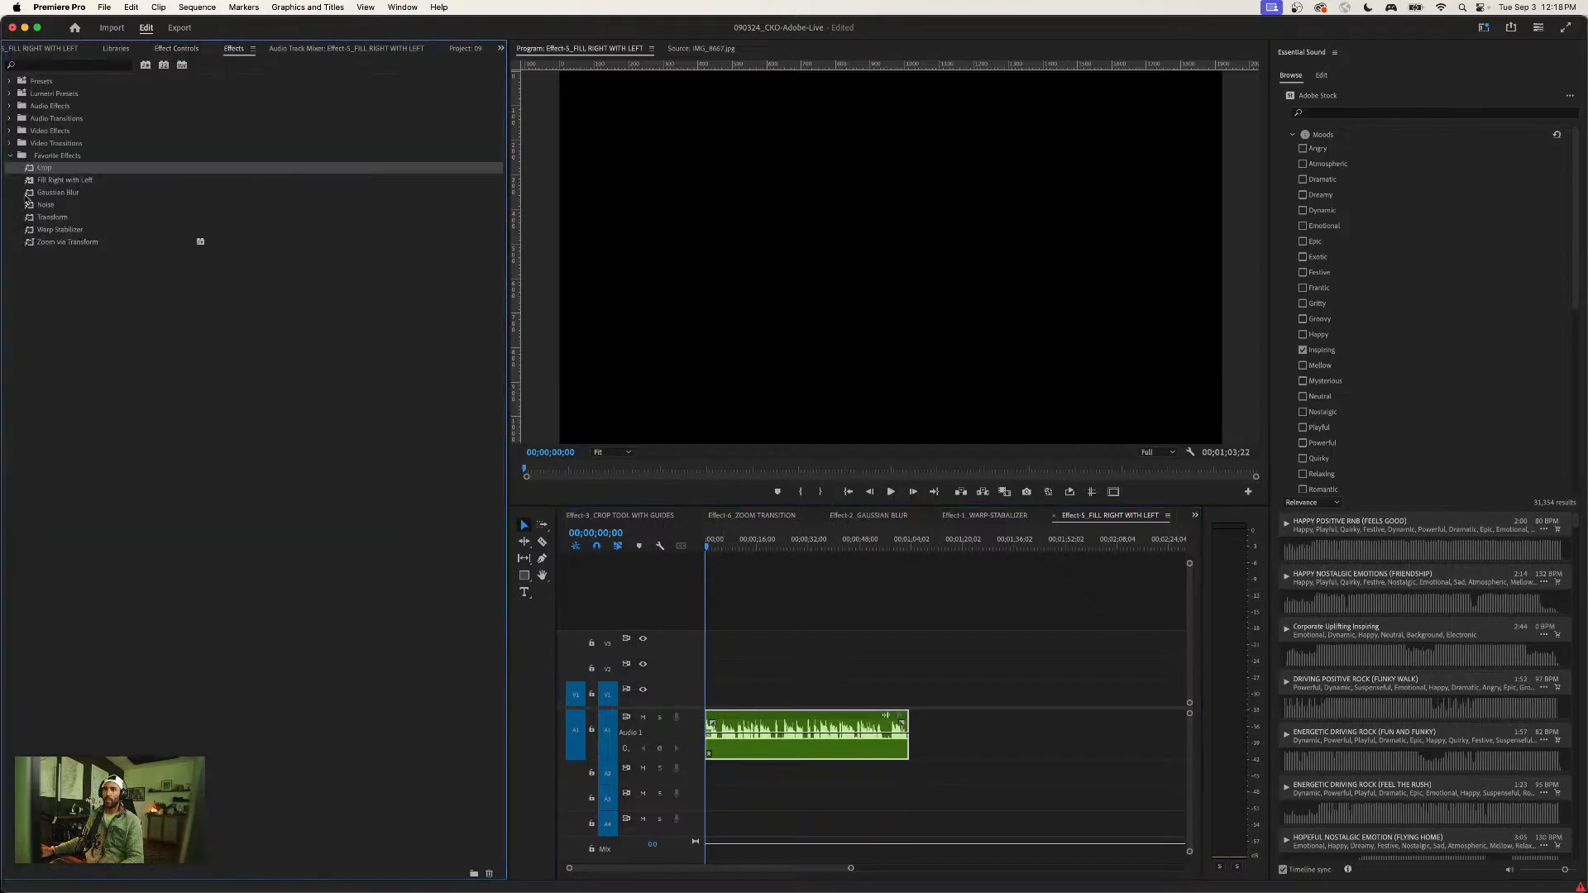
pyautogui.click(176, 50)
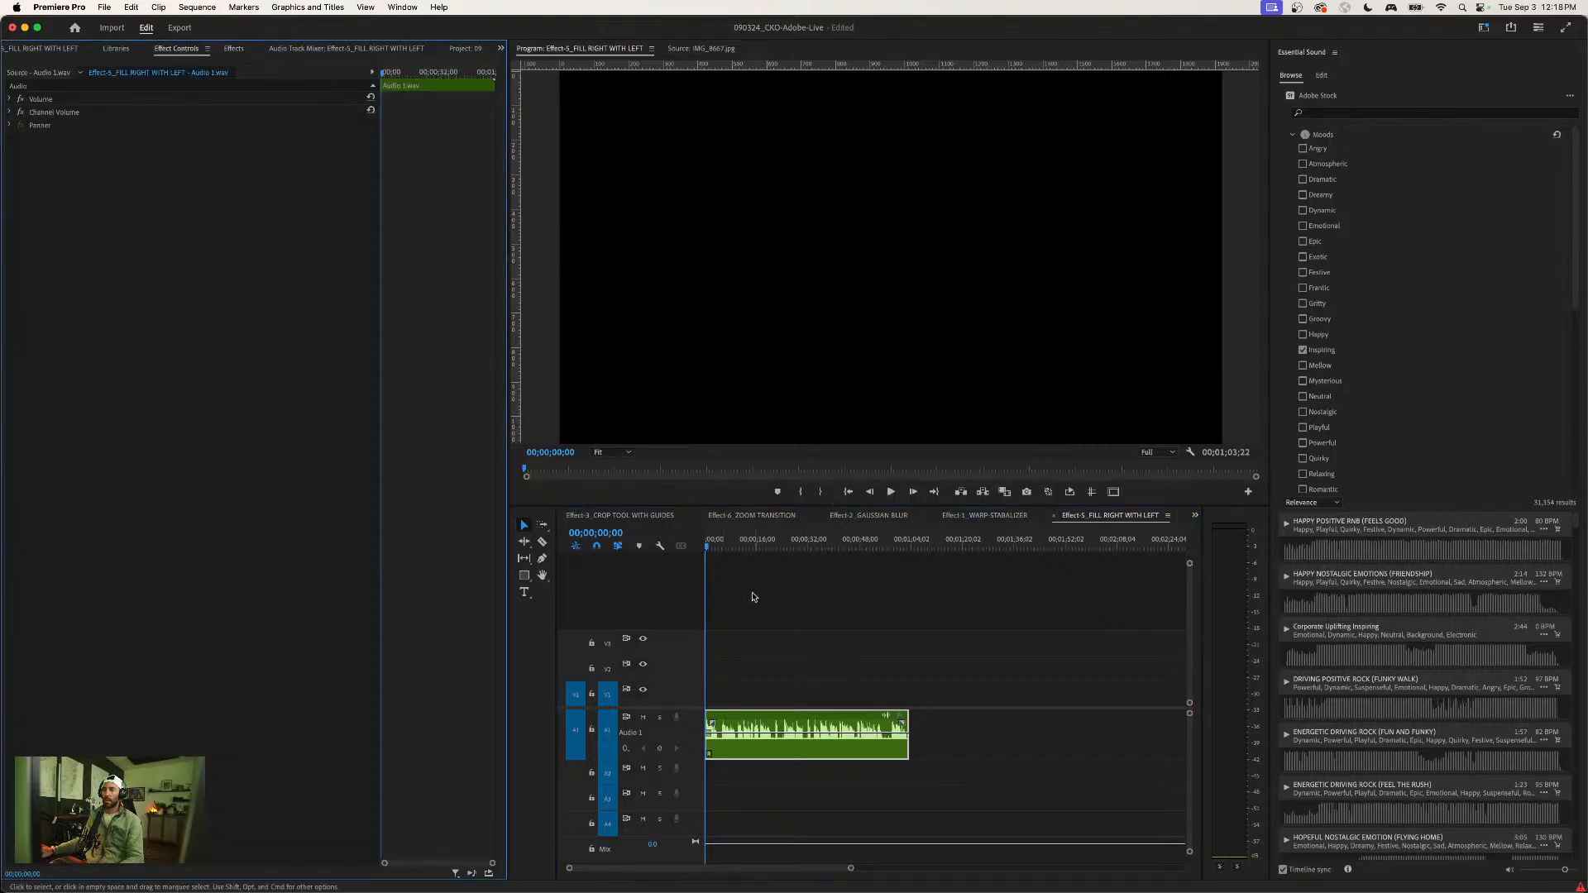
pyautogui.click(812, 624)
pyautogui.press('space')
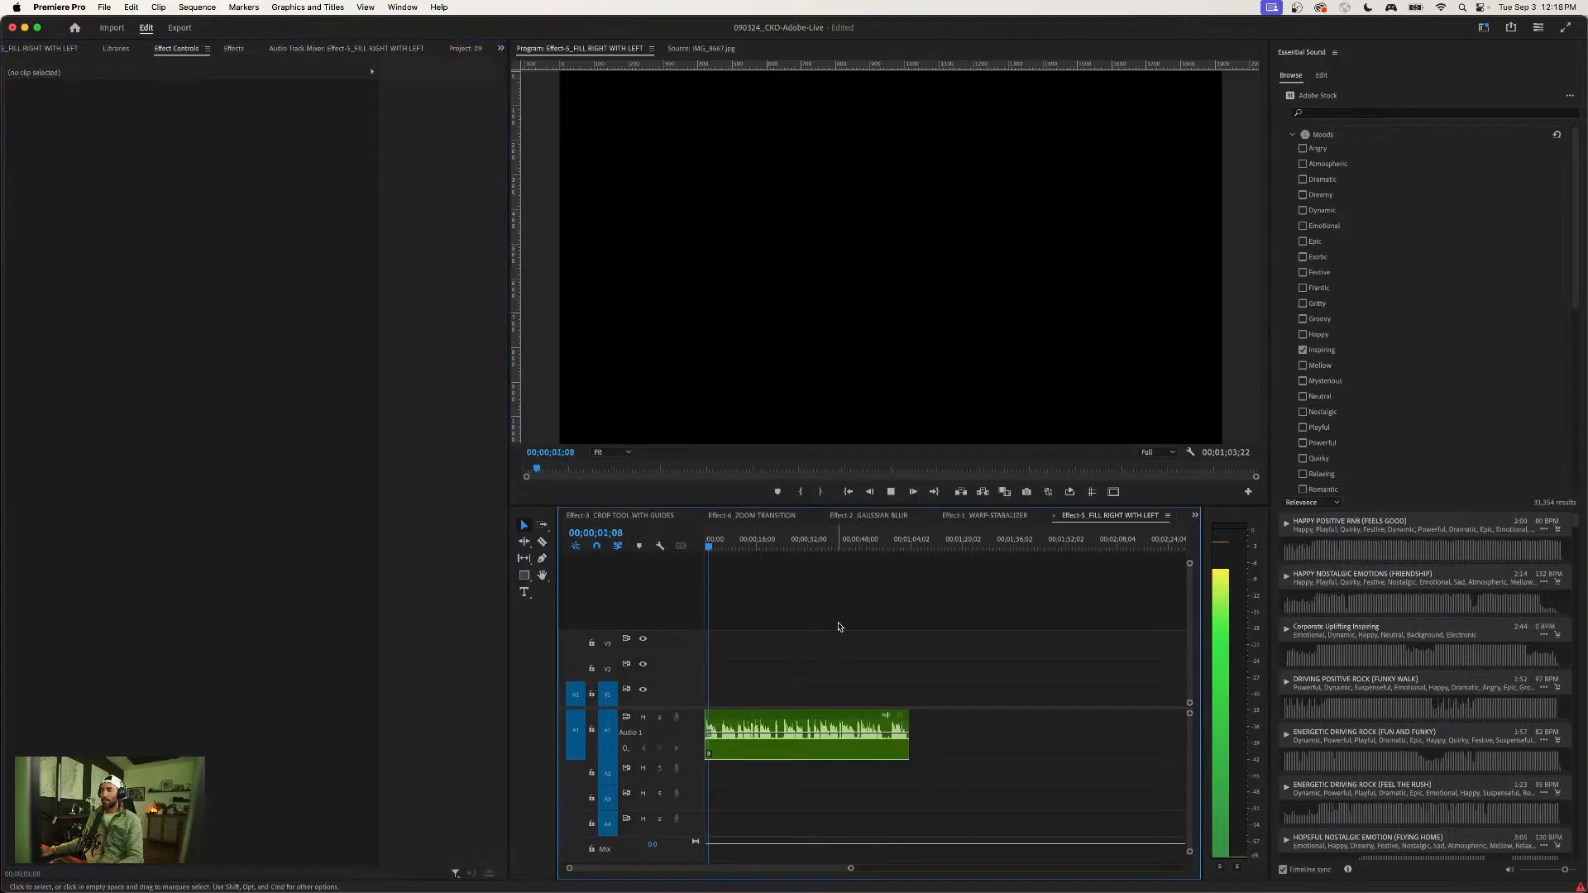
pyautogui.moveTo(1271, 596); pyautogui.dragTo(1328, 593)
pyautogui.press('space')
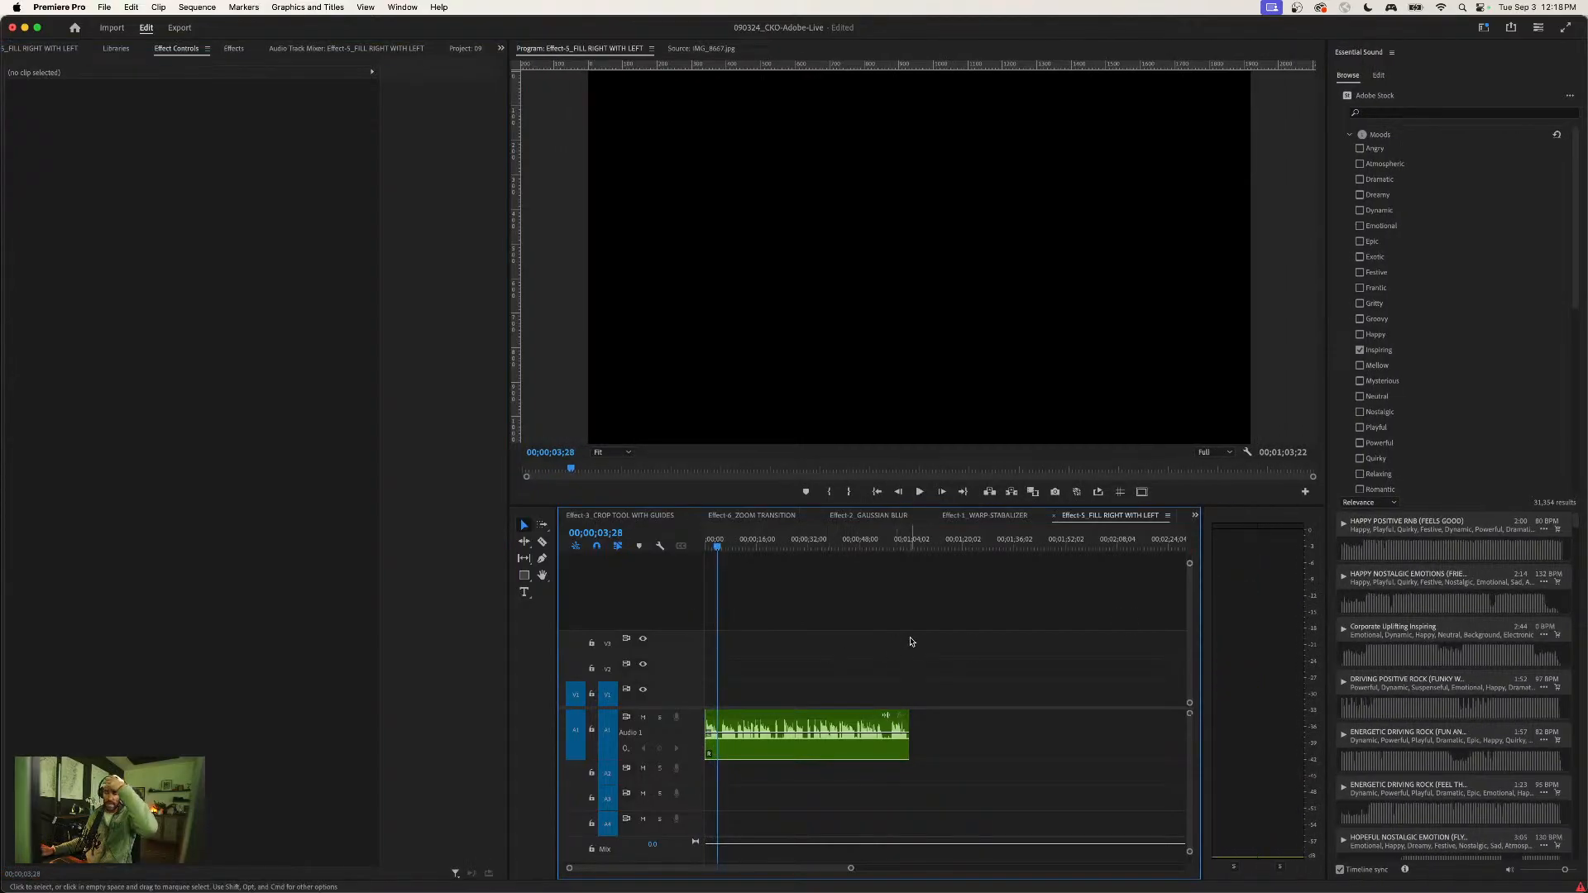
# - Bring the playhead near the start of the audio clip and search the effects for Fill Right with Left
pyautogui.click(714, 547)
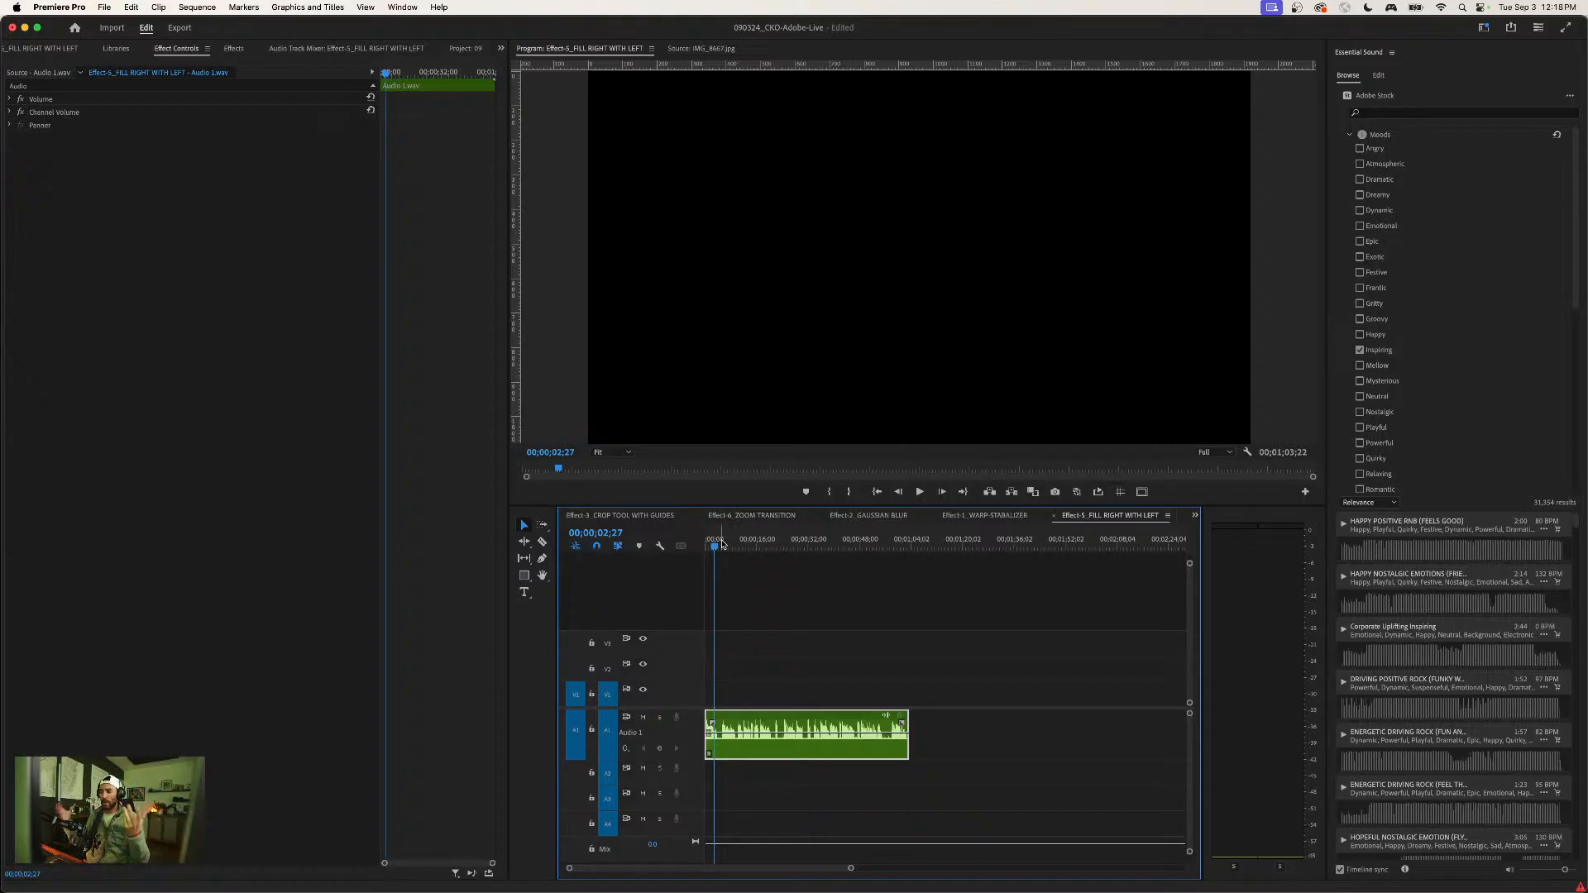
pyautogui.click(777, 582)
pyautogui.press('=')
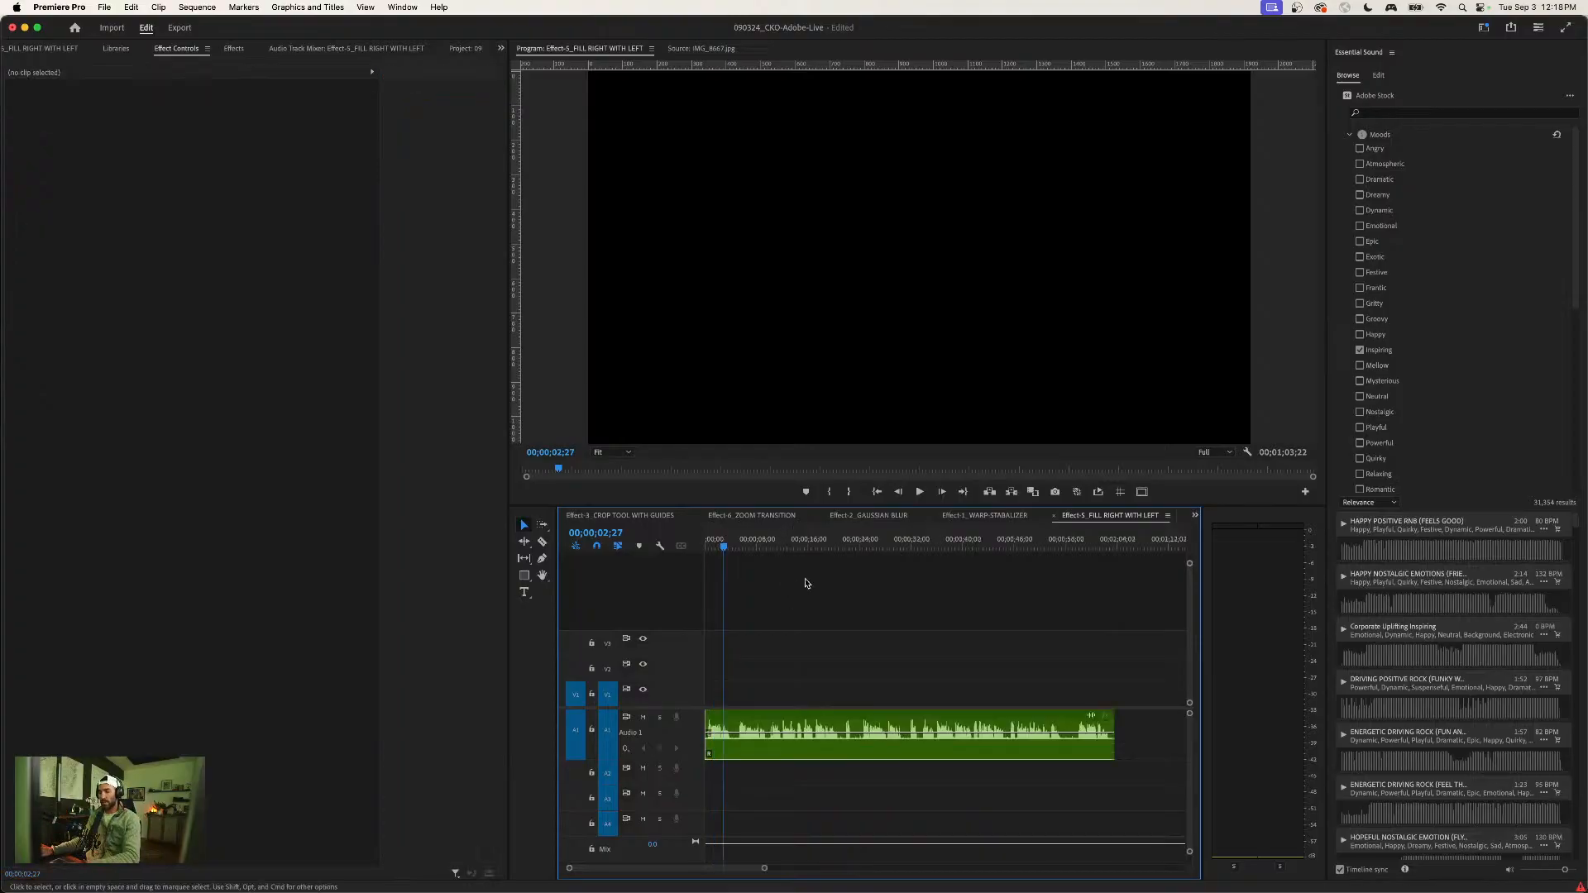
pyautogui.click(709, 548)
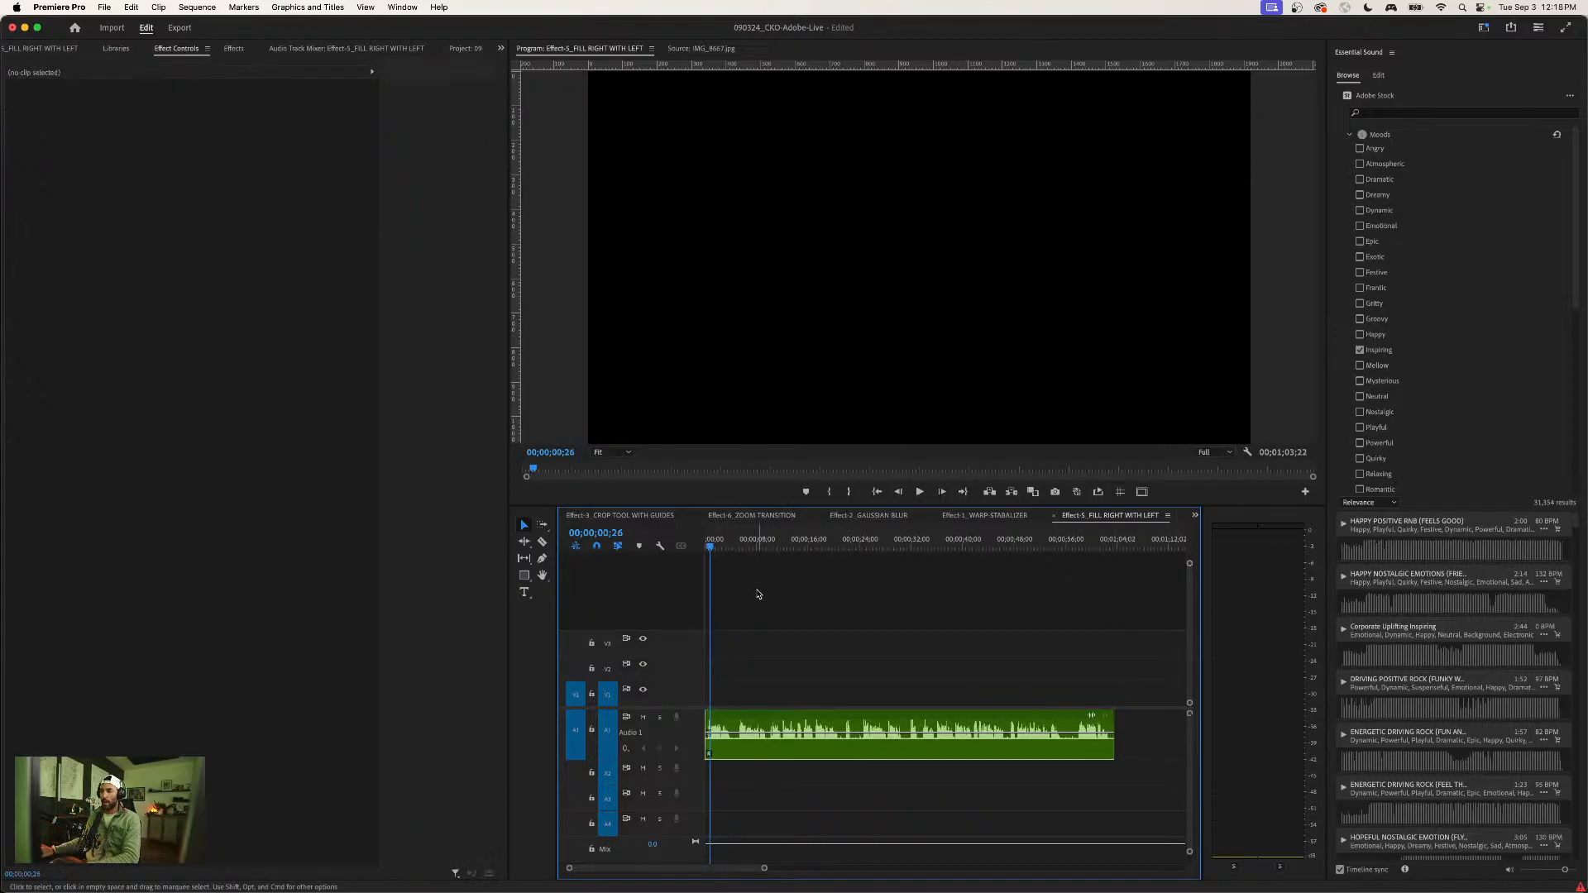
pyautogui.click(232, 48)
pyautogui.click(29, 66)
pyautogui.write('fill r')
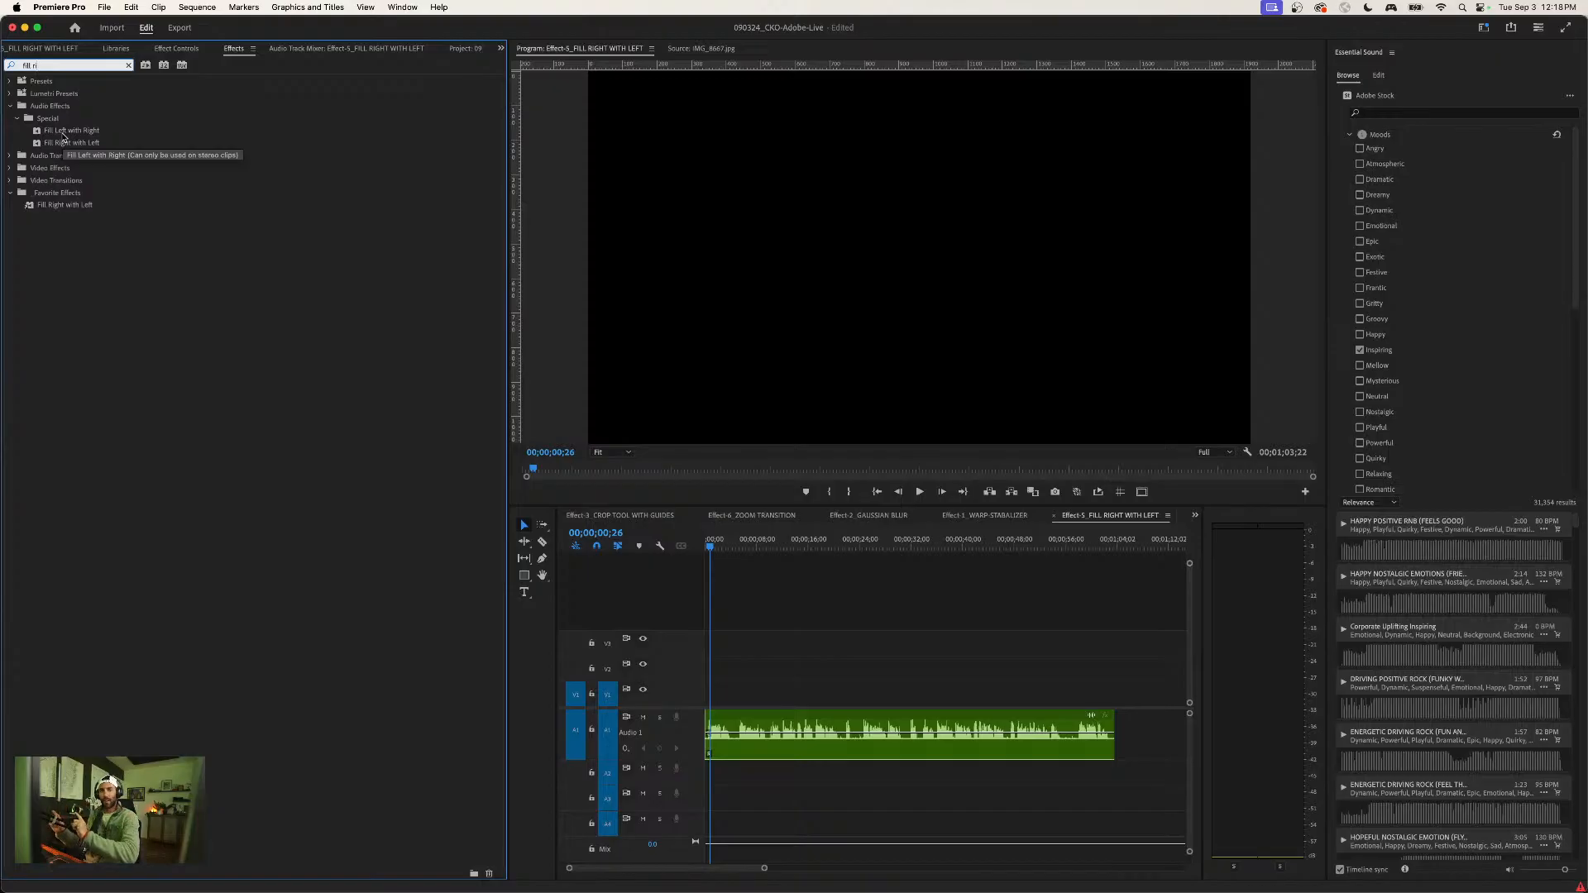
# - Play a moment of the unprocessed audio, and apply the Fill Right with Left effect to the clip
pyautogui.click(868, 603)
pyautogui.press('space')
pyautogui.press('space')
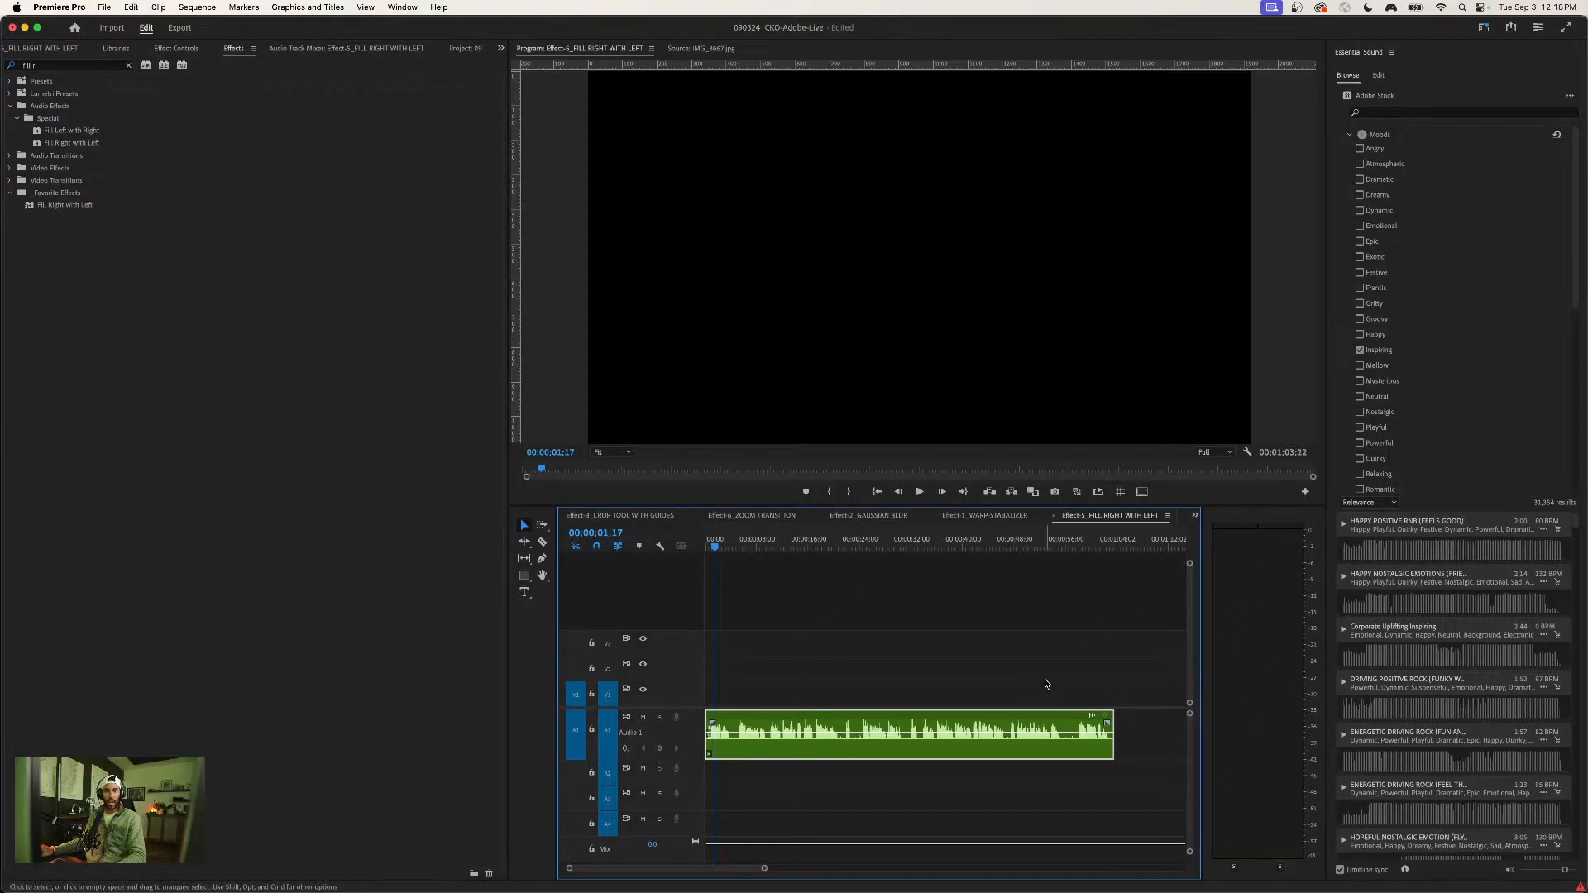
pyautogui.click(45, 144)
pyautogui.moveTo(45, 144); pyautogui.dragTo(825, 744)
# - Play the audio clip from the sequence start to check both channels on the meters
pyautogui.moveTo(717, 546); pyautogui.dragTo(704, 547)
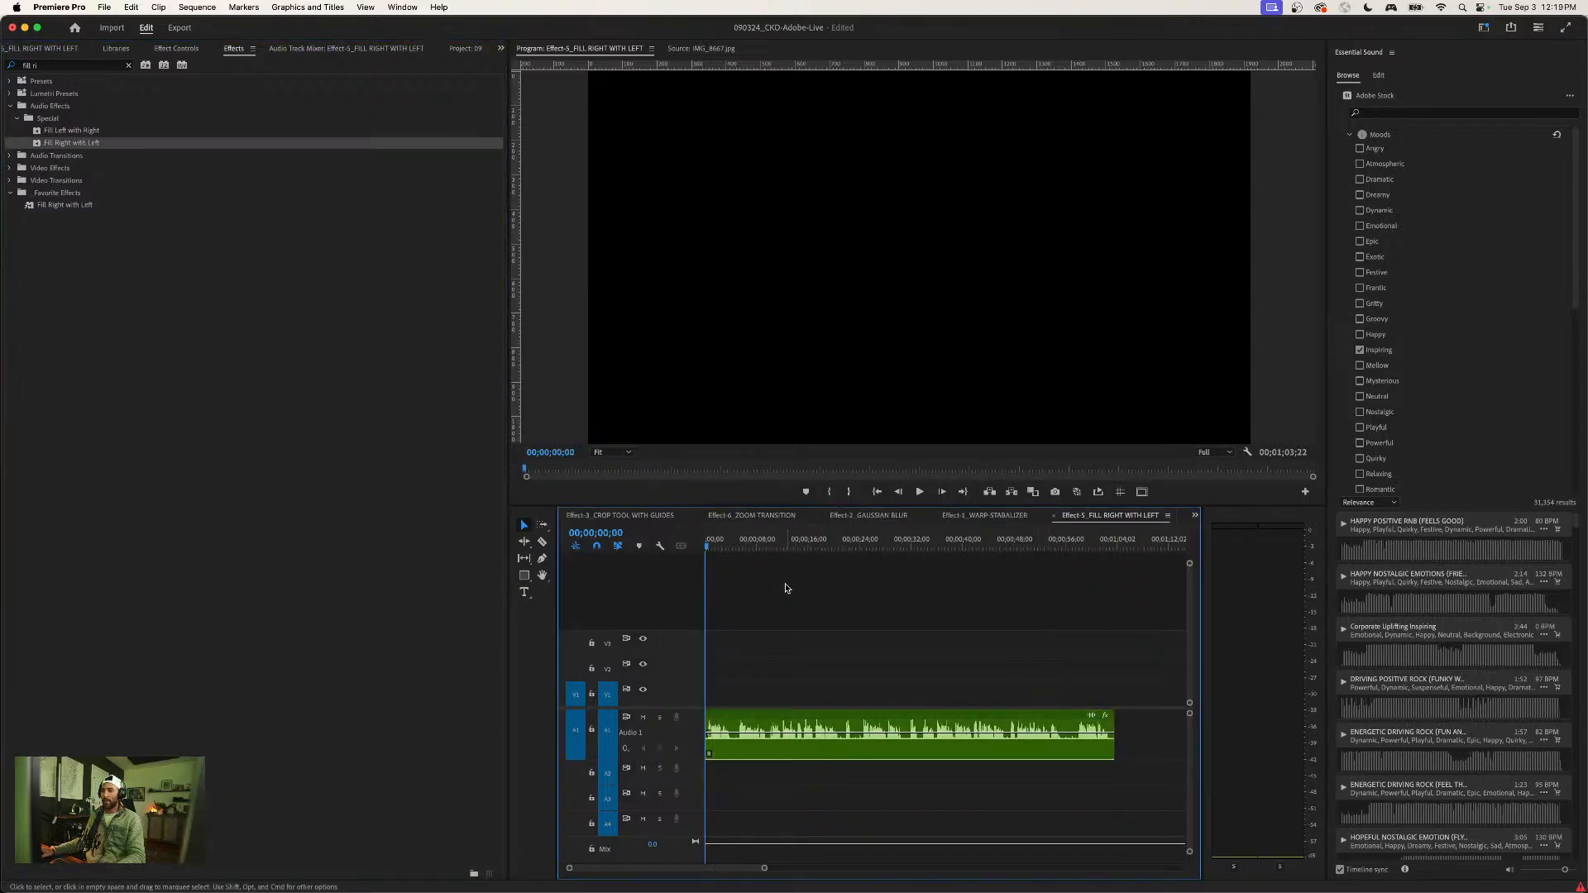
pyautogui.press('space')
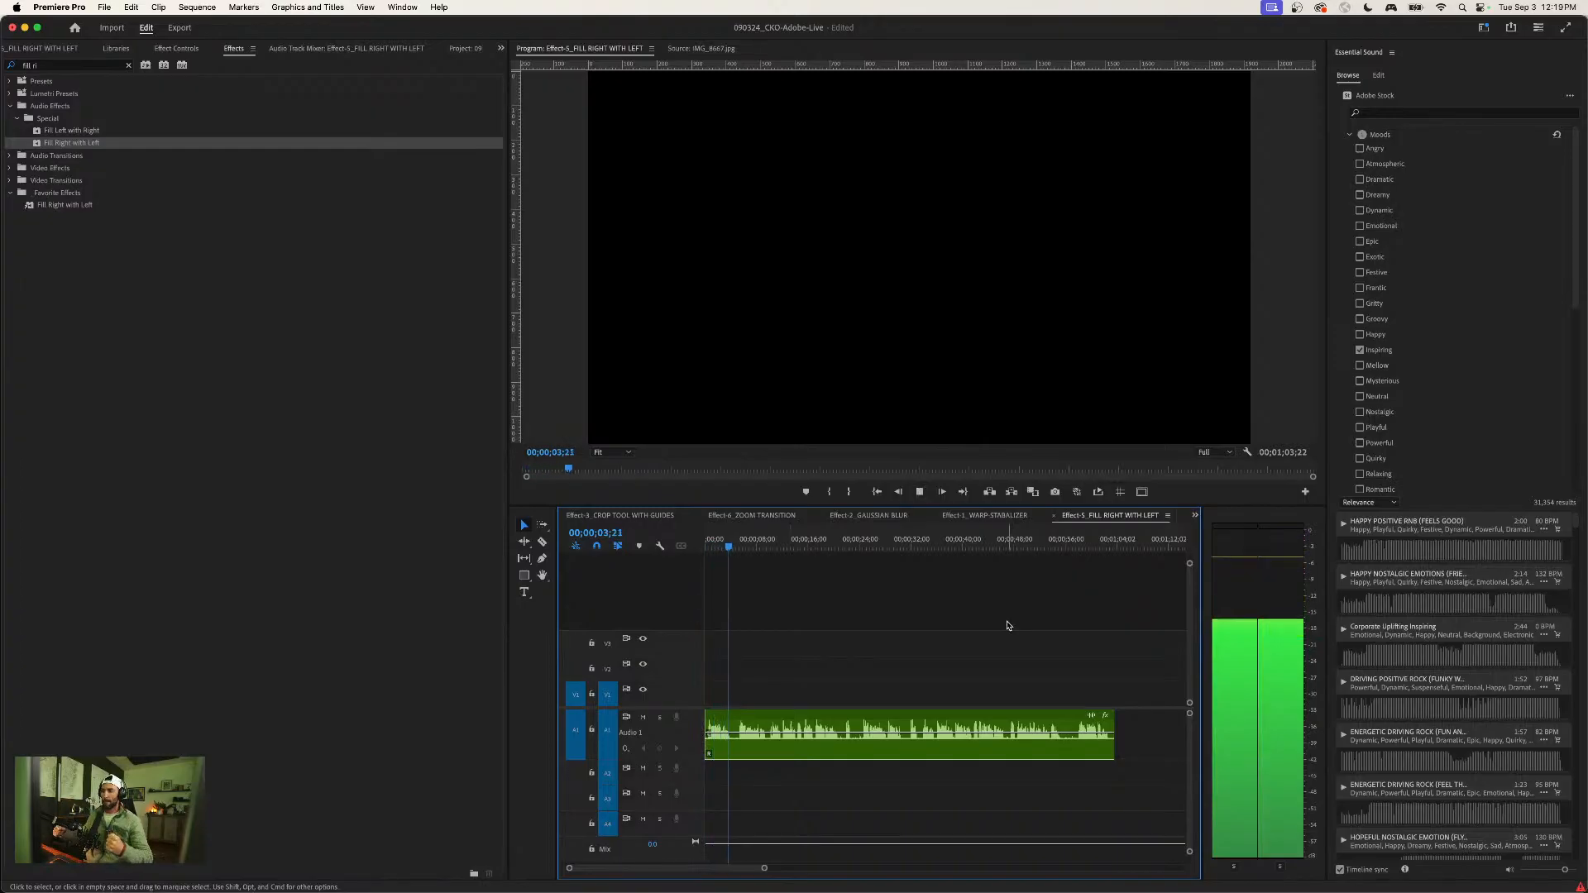
pyautogui.press('space')
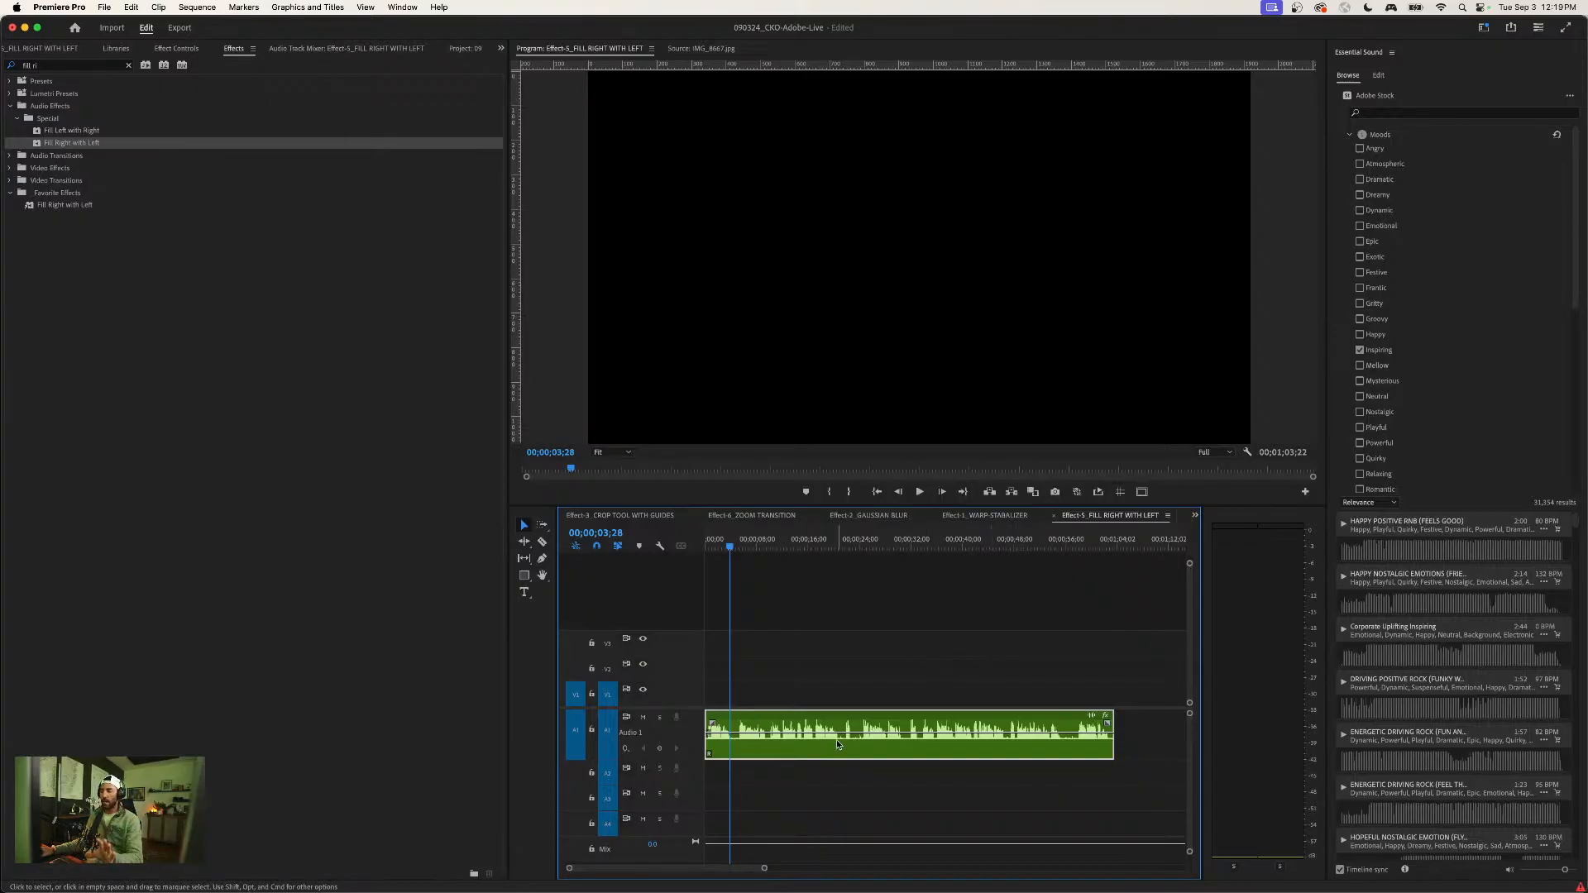
pyautogui.click(847, 693)
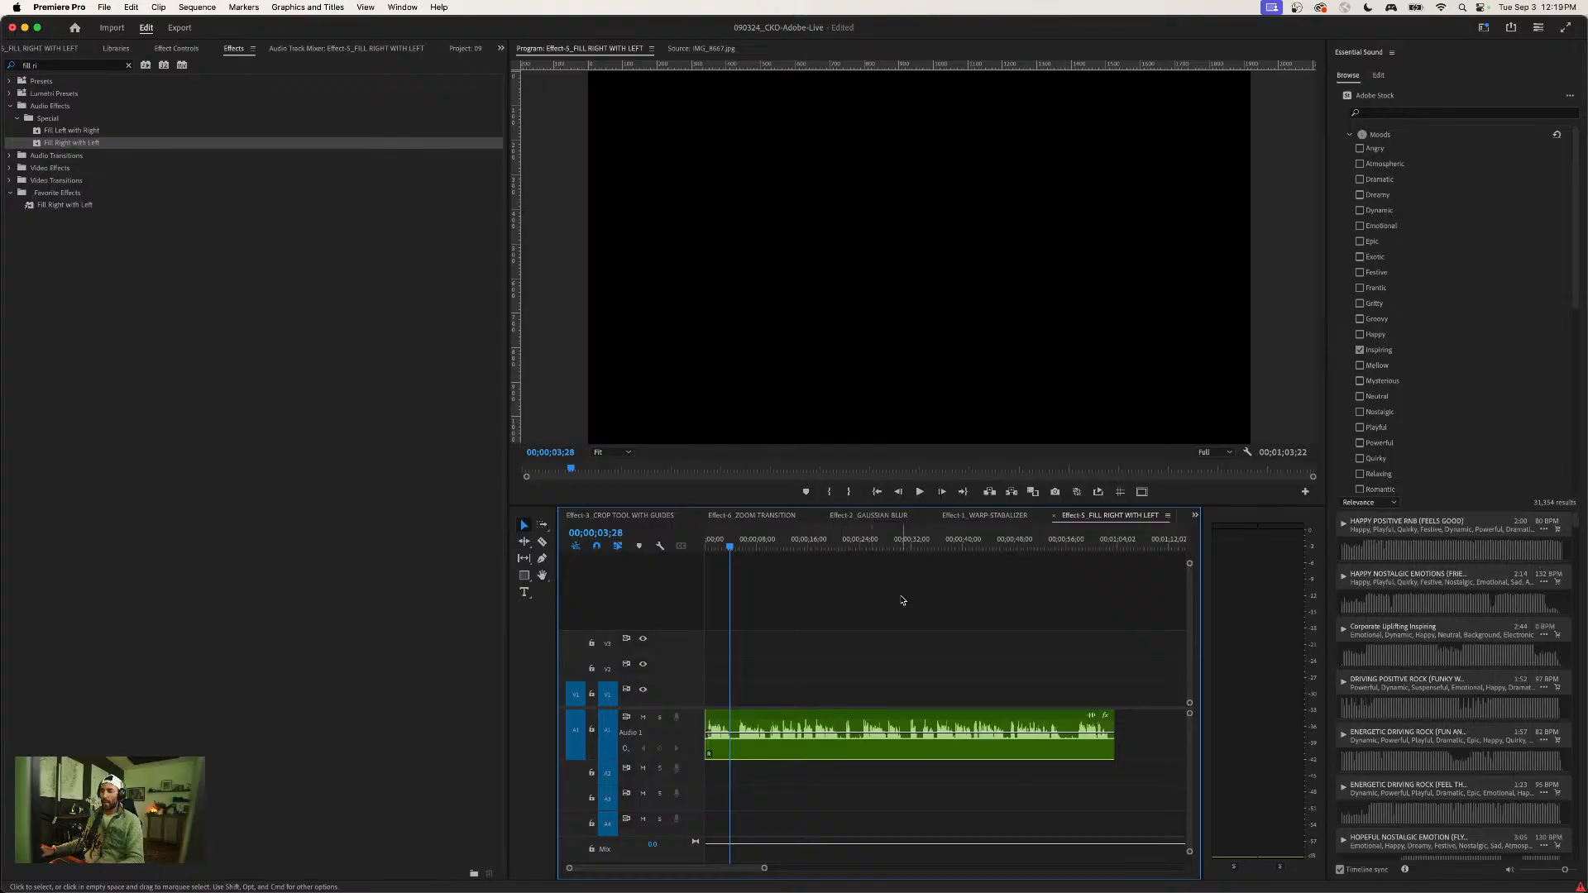
# - Show the project's sequences and open Effect-6_ZOOM TRANSITION
pyautogui.click(501, 49)
pyautogui.click(534, 157)
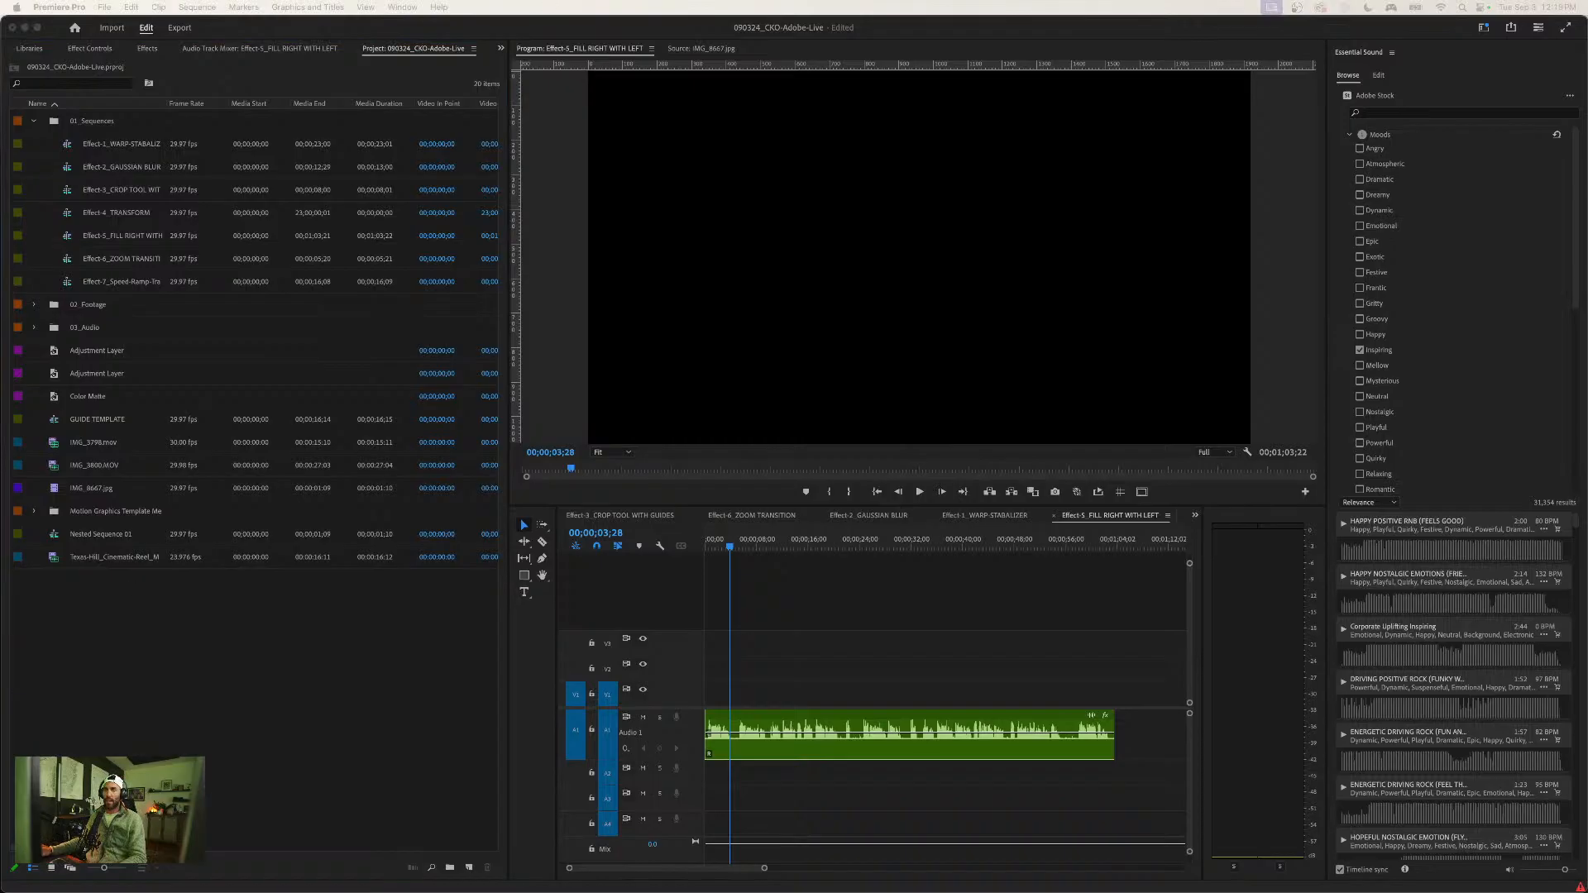
pyautogui.click(116, 236)
pyautogui.click(114, 241)
pyautogui.click(109, 212)
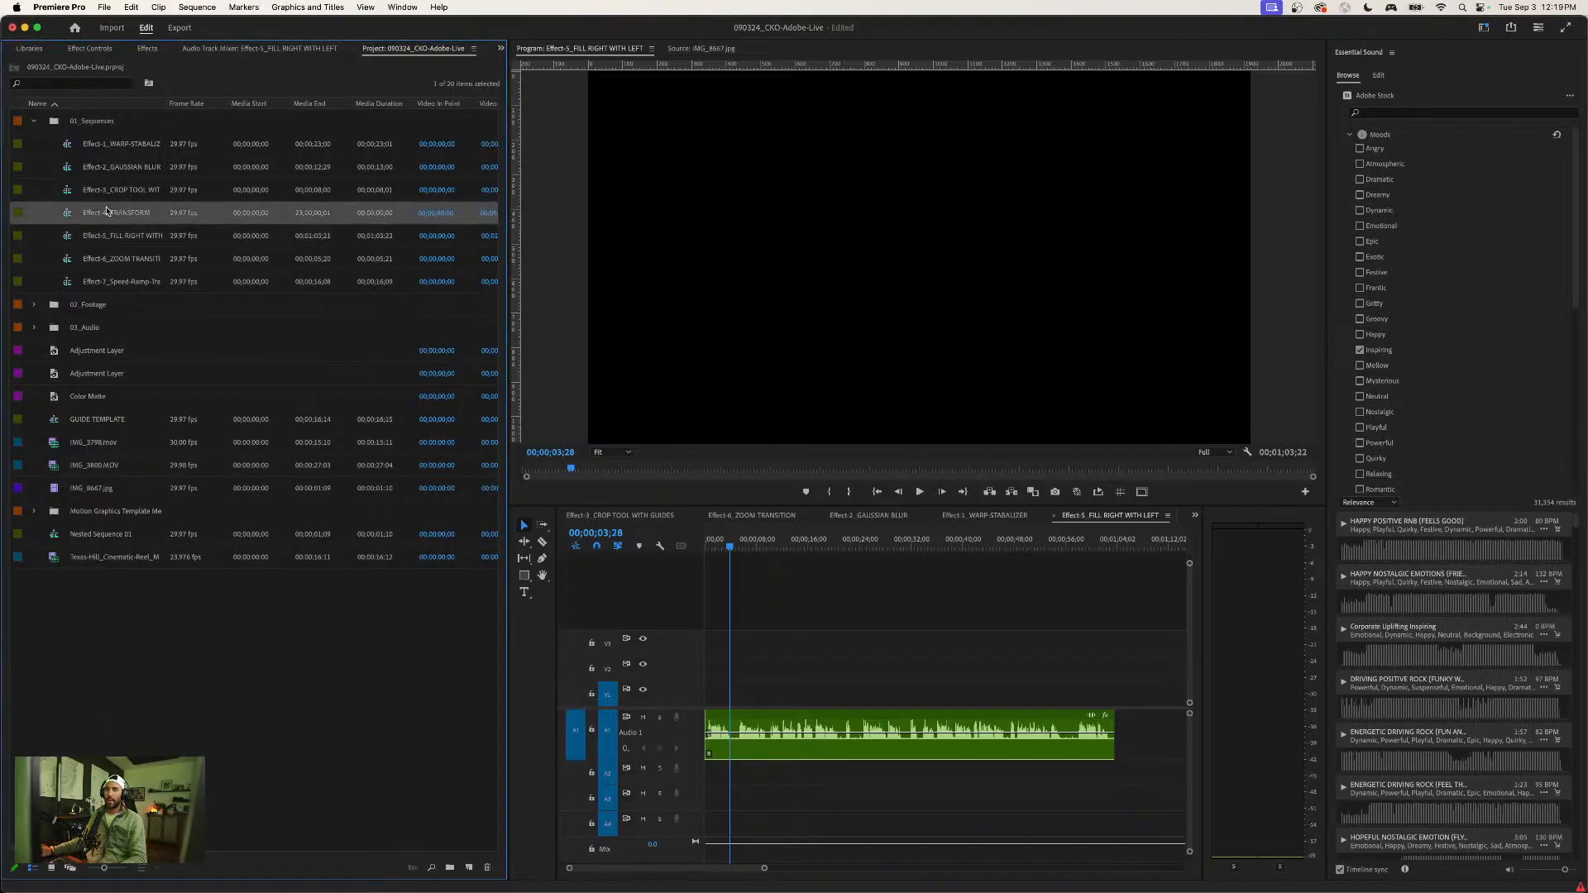
pyautogui.click(107, 260)
pyautogui.doubleClick(68, 262)
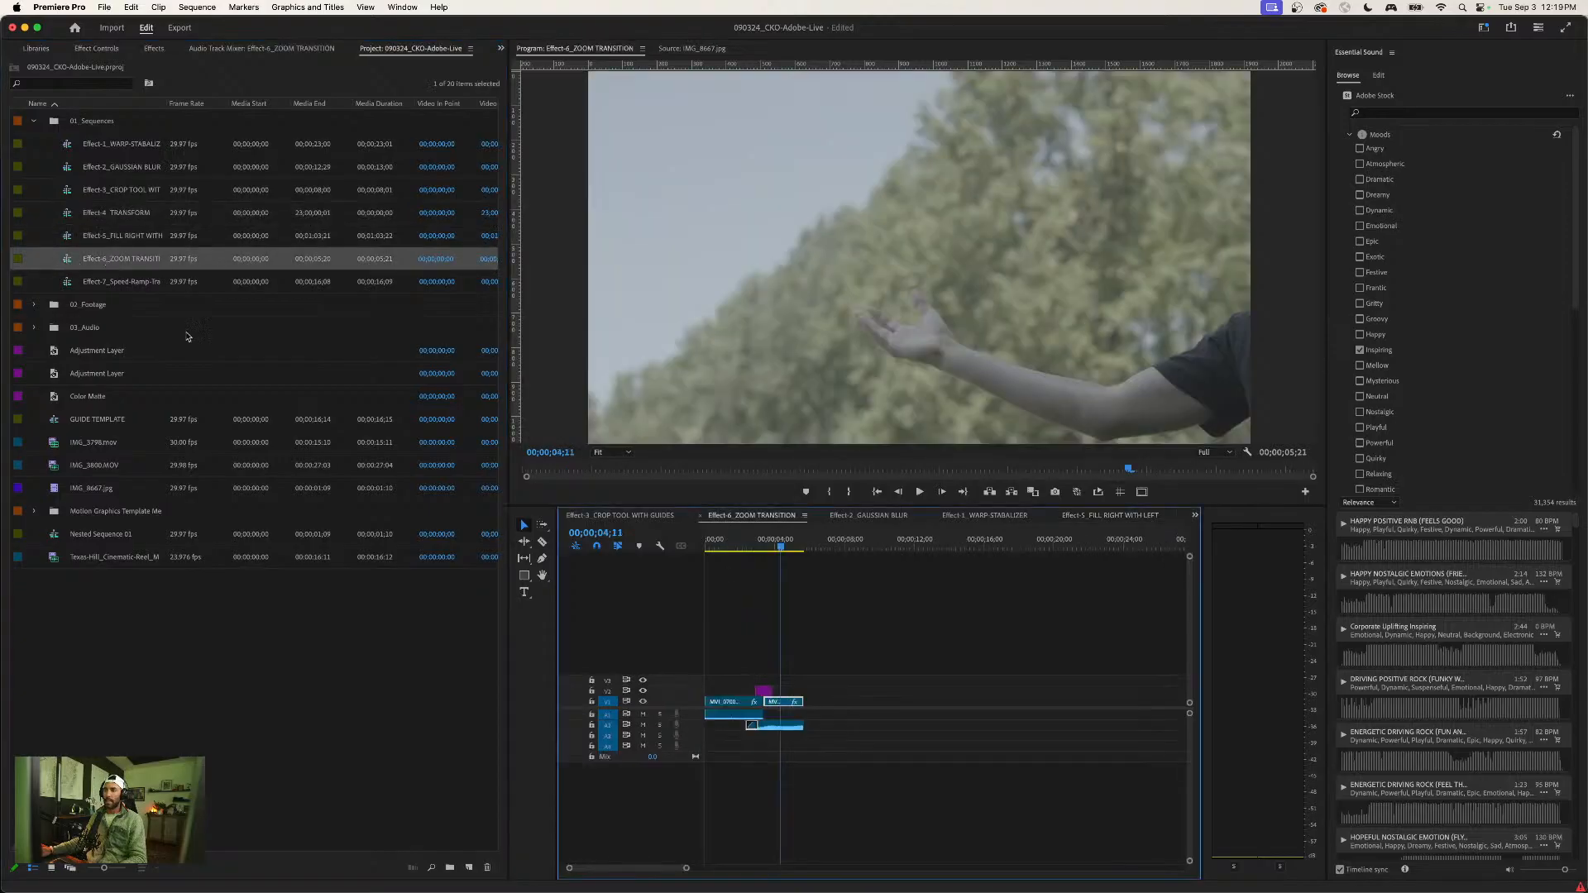
# - Position the playhead at 00;00;02;02, before the transition, and enlarge video track V2
pyautogui.click(747, 548)
pyautogui.click(808, 598)
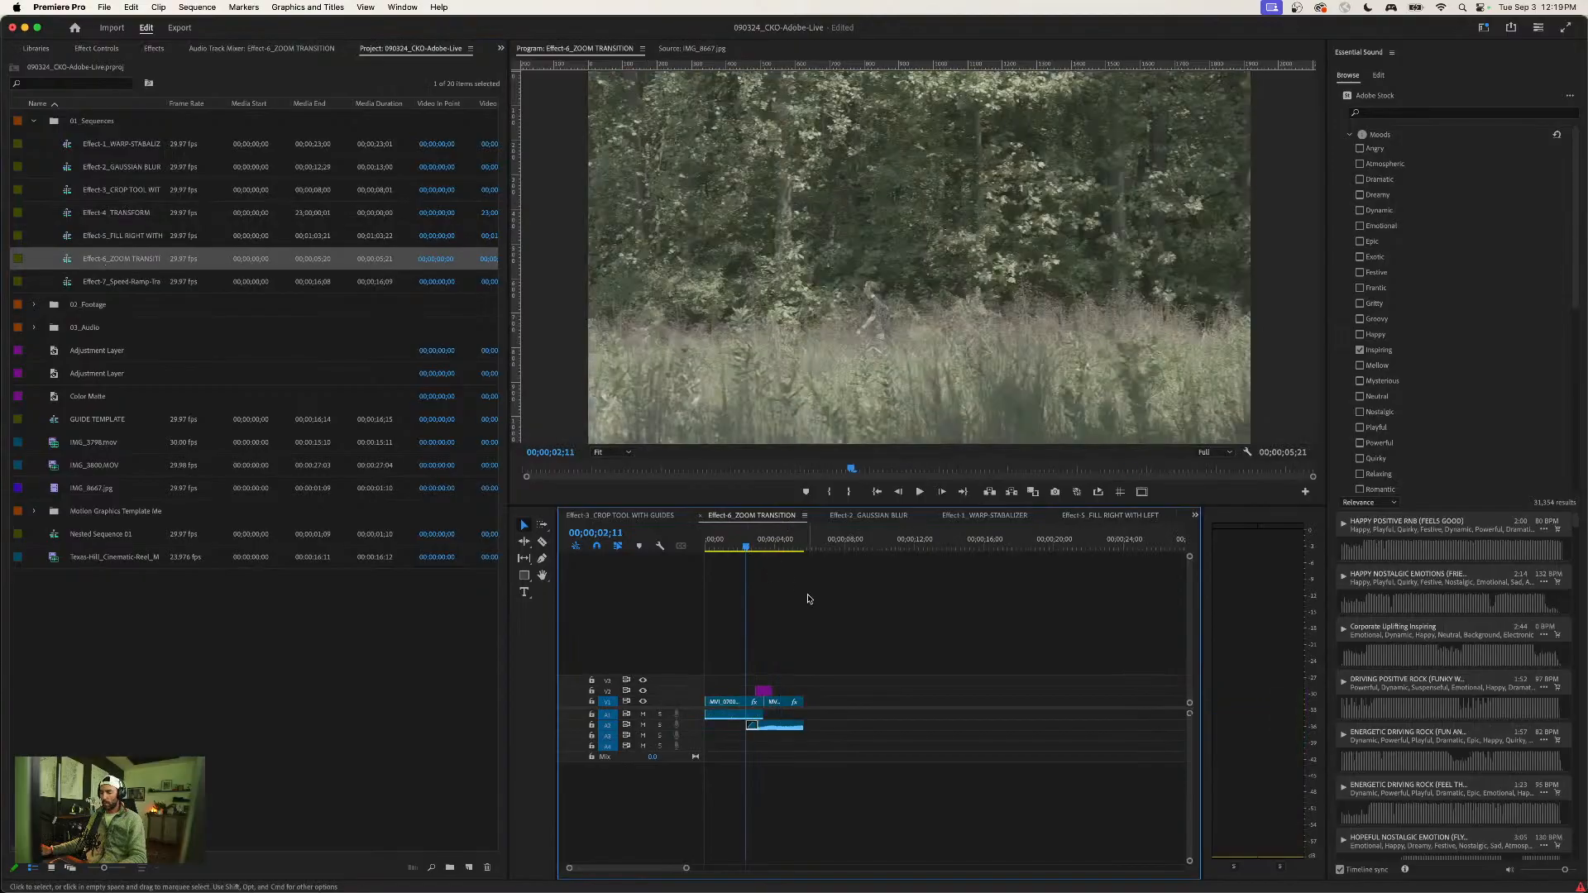
pyautogui.press('=')
pyautogui.press('=')
pyautogui.press('-')
pyautogui.moveTo(789, 546); pyautogui.dragTo(777, 547)
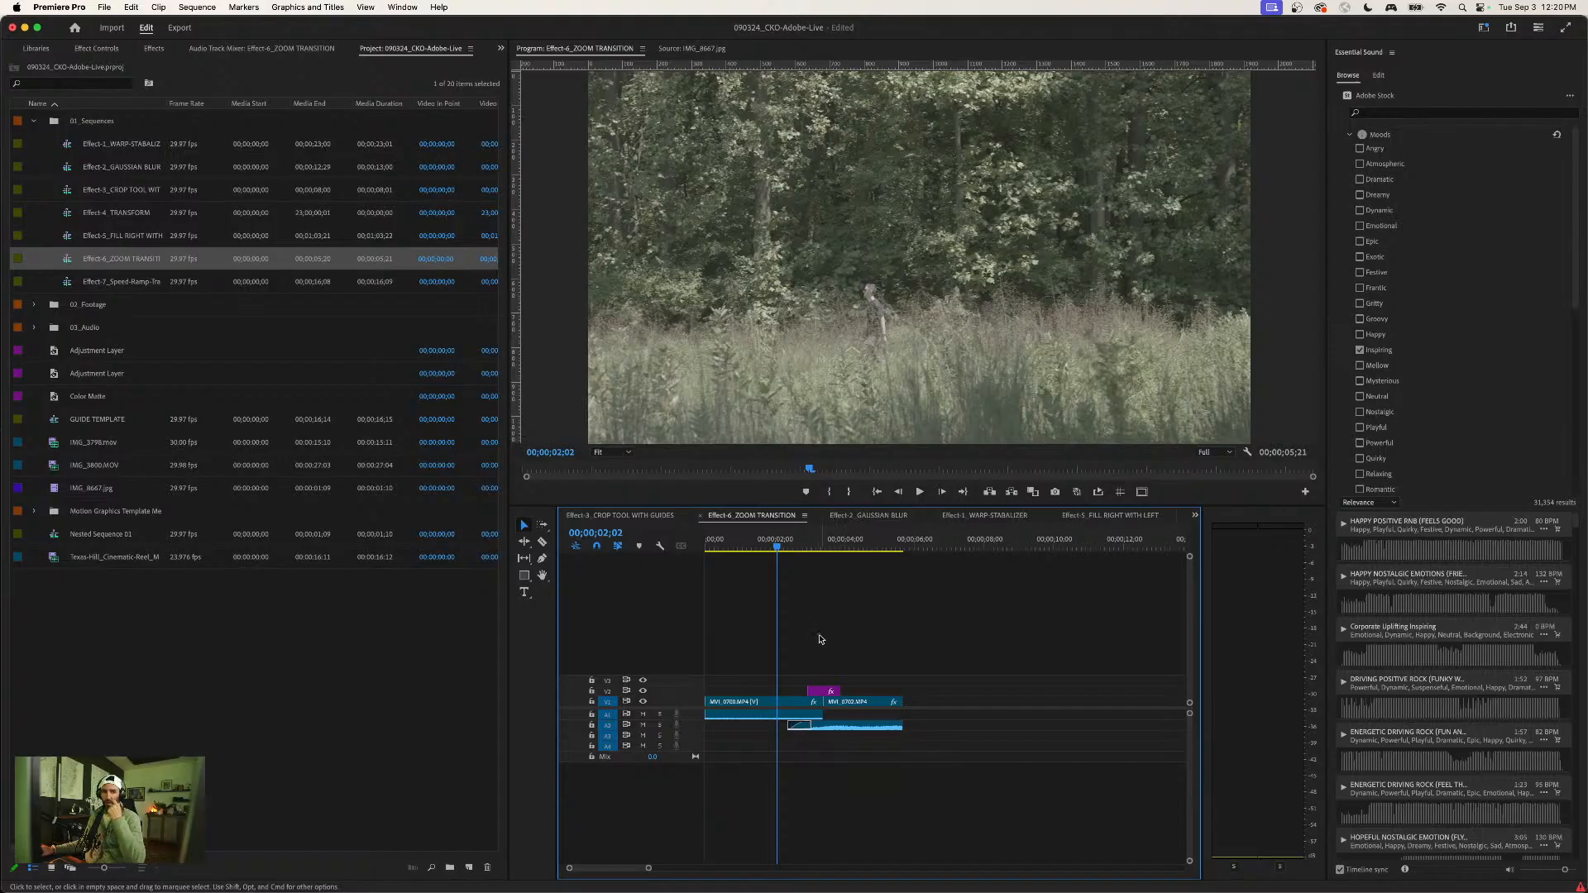
pyautogui.moveTo(688, 686); pyautogui.dragTo(689, 671)
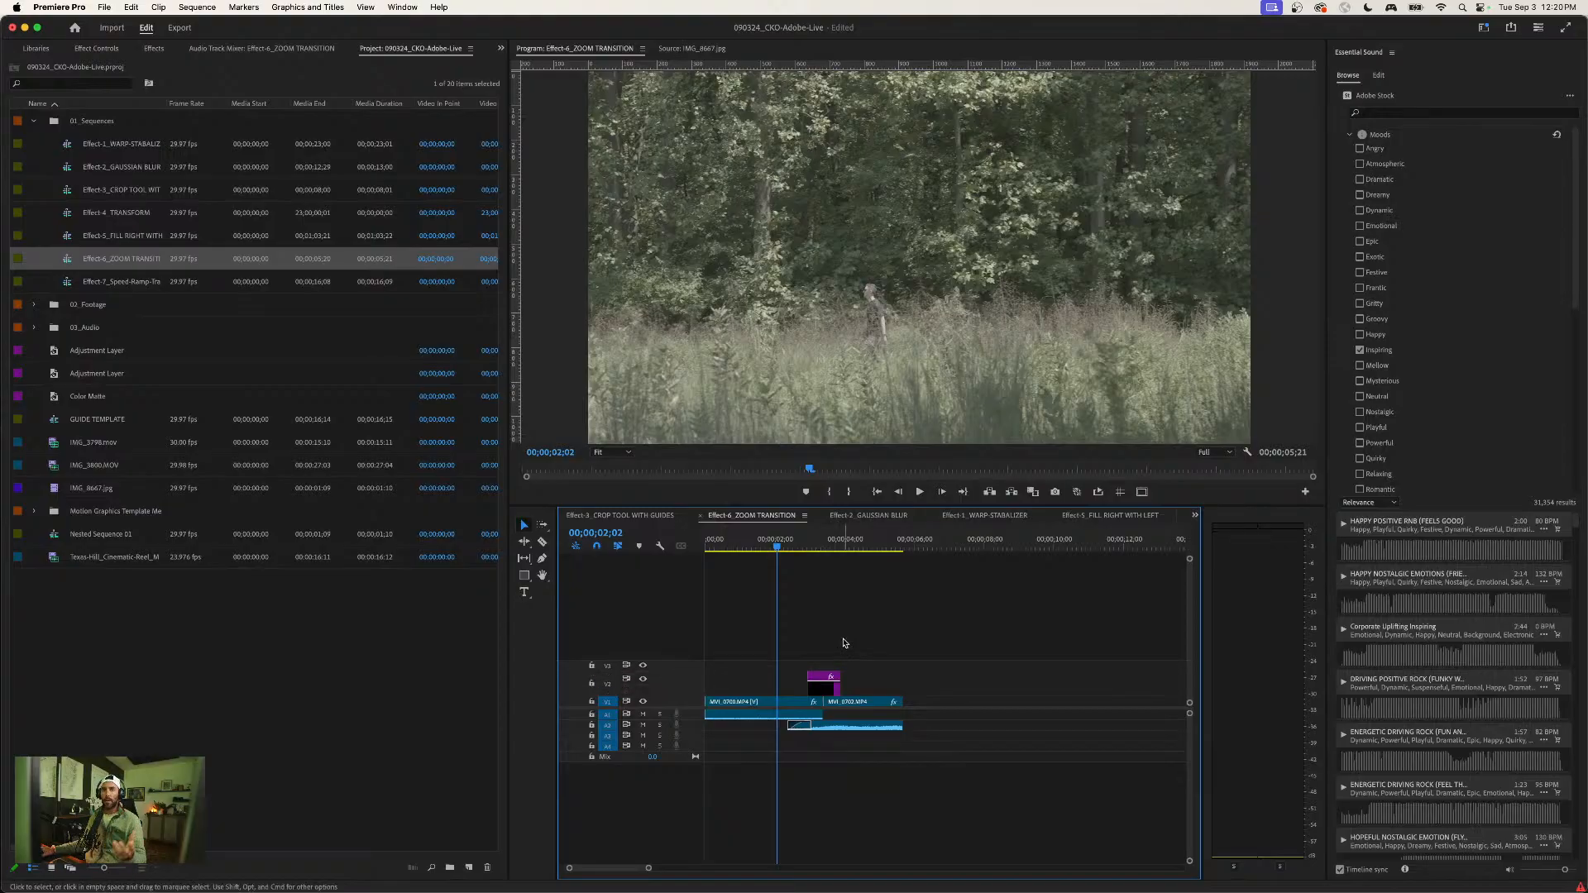
# - Preview the existing transition and move its adjustment layer on V2 well past the end of the clips
pyautogui.press('space')
pyautogui.press('space')
pyautogui.moveTo(825, 699); pyautogui.dragTo(1044, 698)
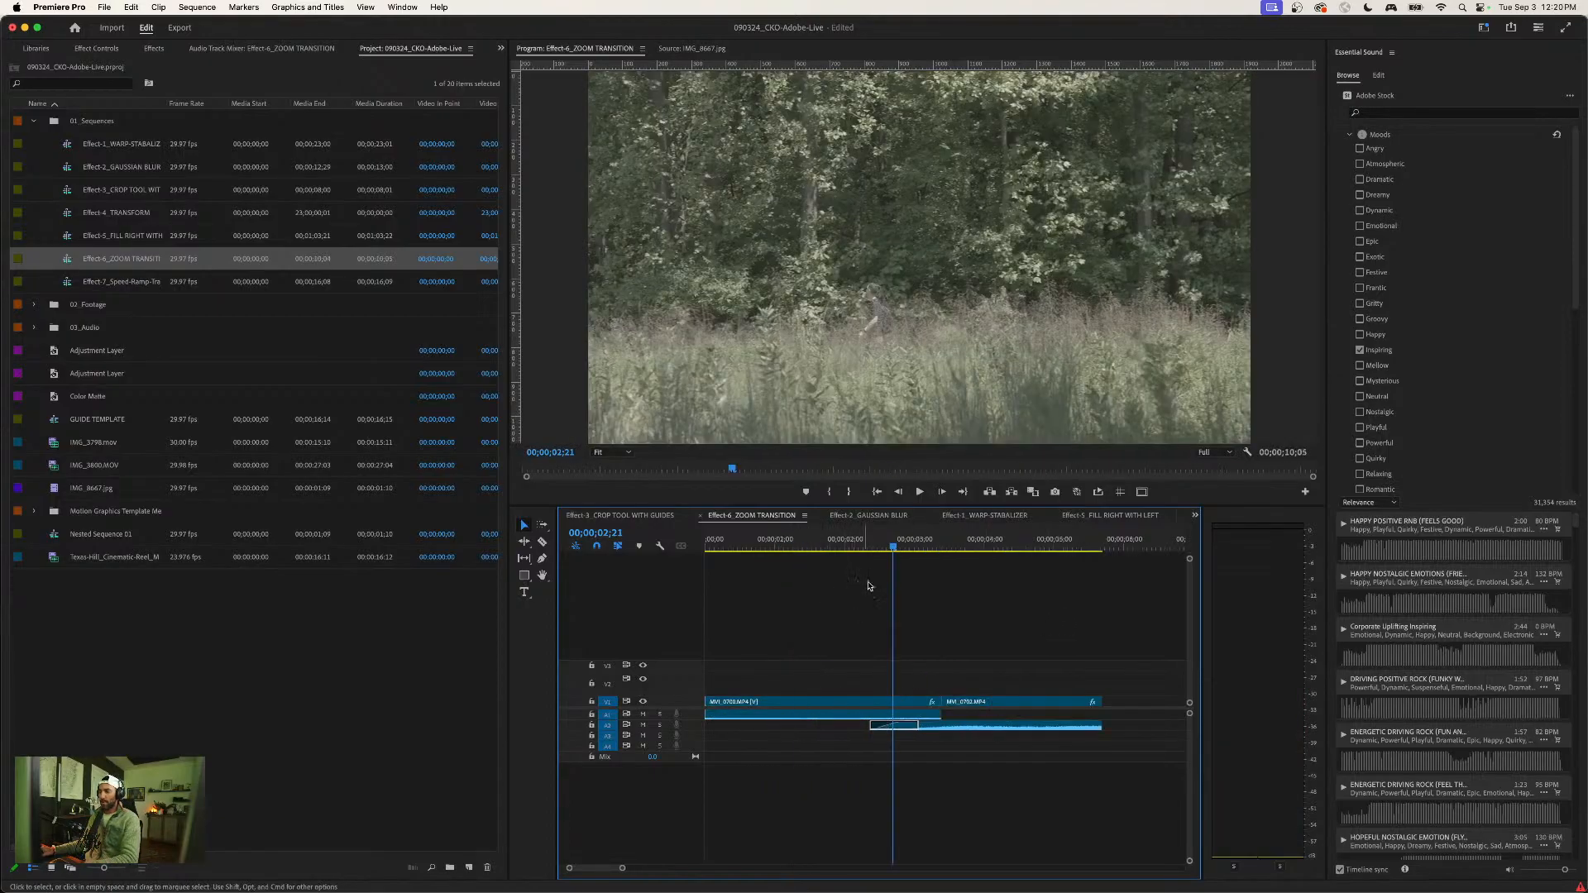
pyautogui.press('=')
# - Play across the cut between the two clips to view it without the zoom transition
pyautogui.press('space')
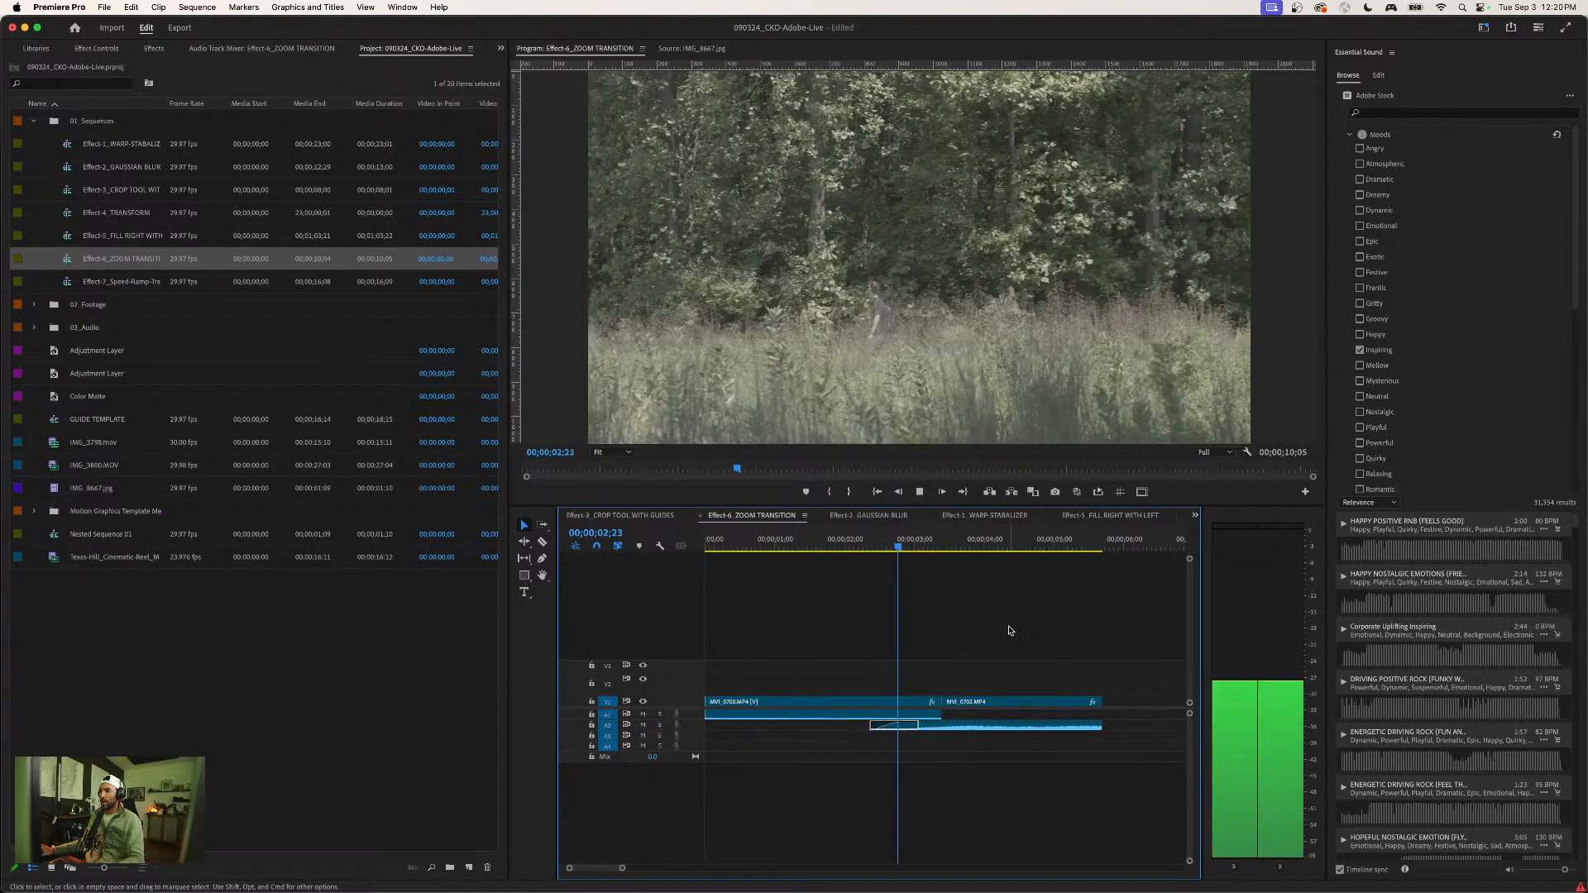
pyautogui.press('space')
pyautogui.click(852, 542)
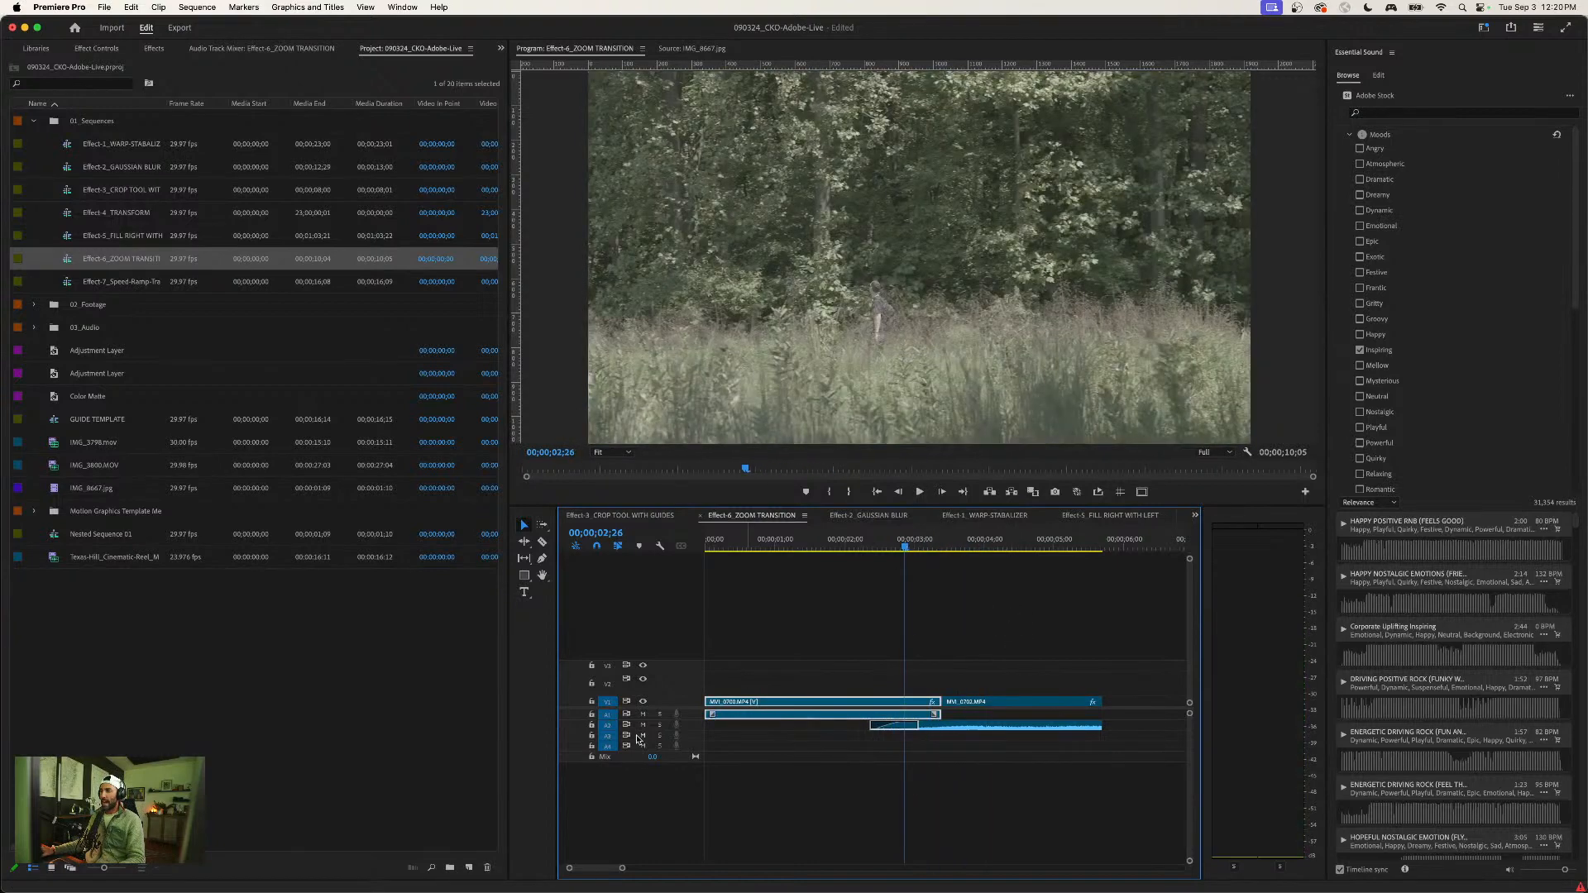
pyautogui.press('space')
pyautogui.moveTo(855, 536)
pyautogui.mouseDown()
pyautogui.moveTo(1064, 537)
pyautogui.moveTo(886, 538)
pyautogui.mouseUp()
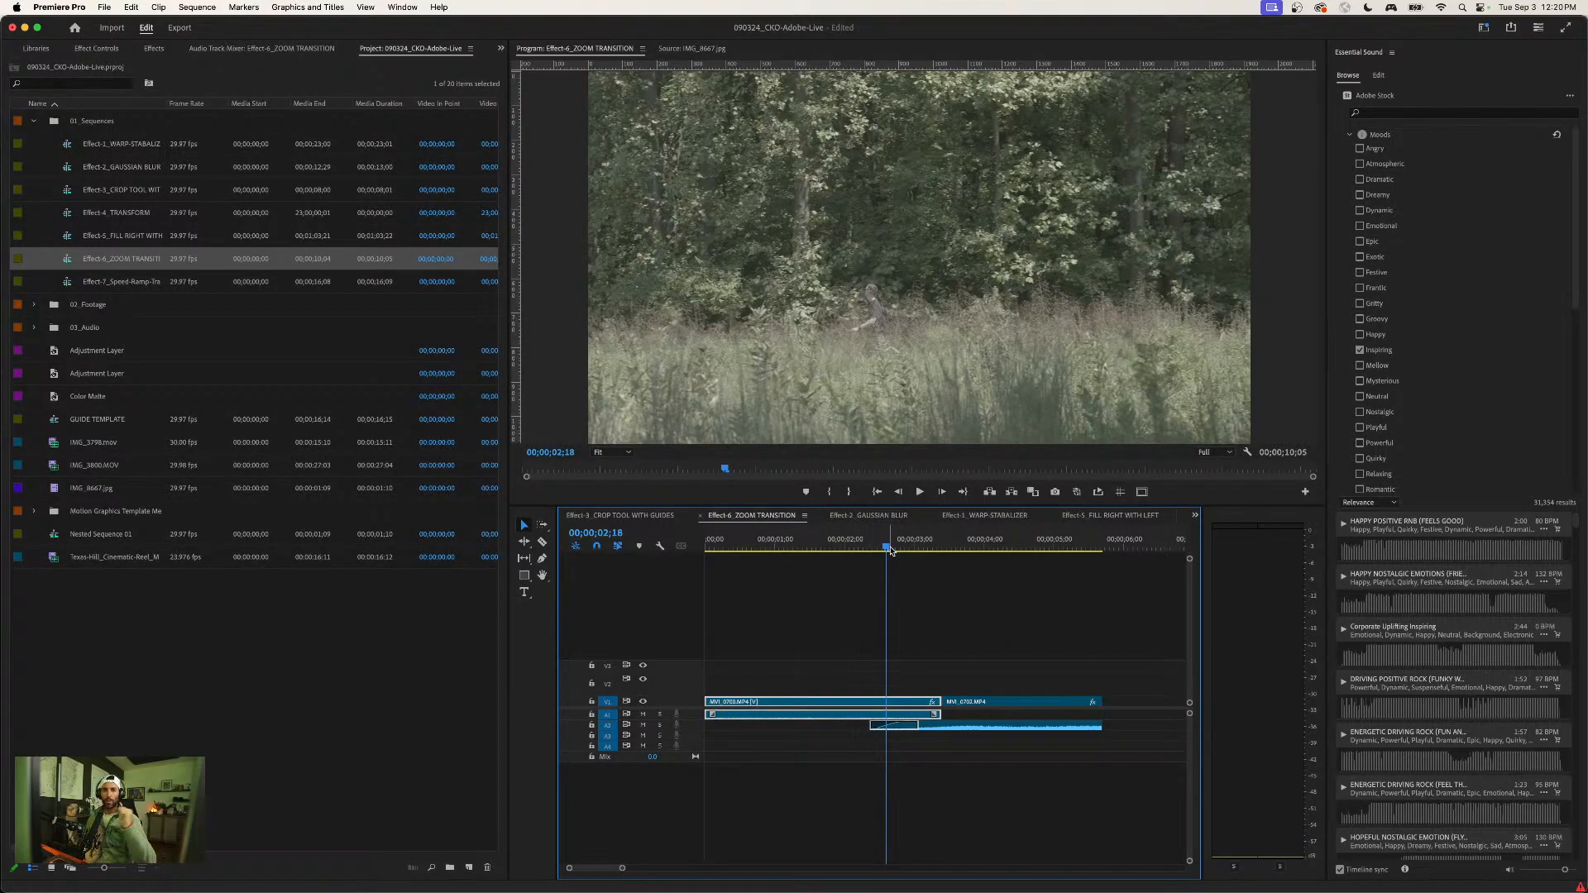
pyautogui.press('space')
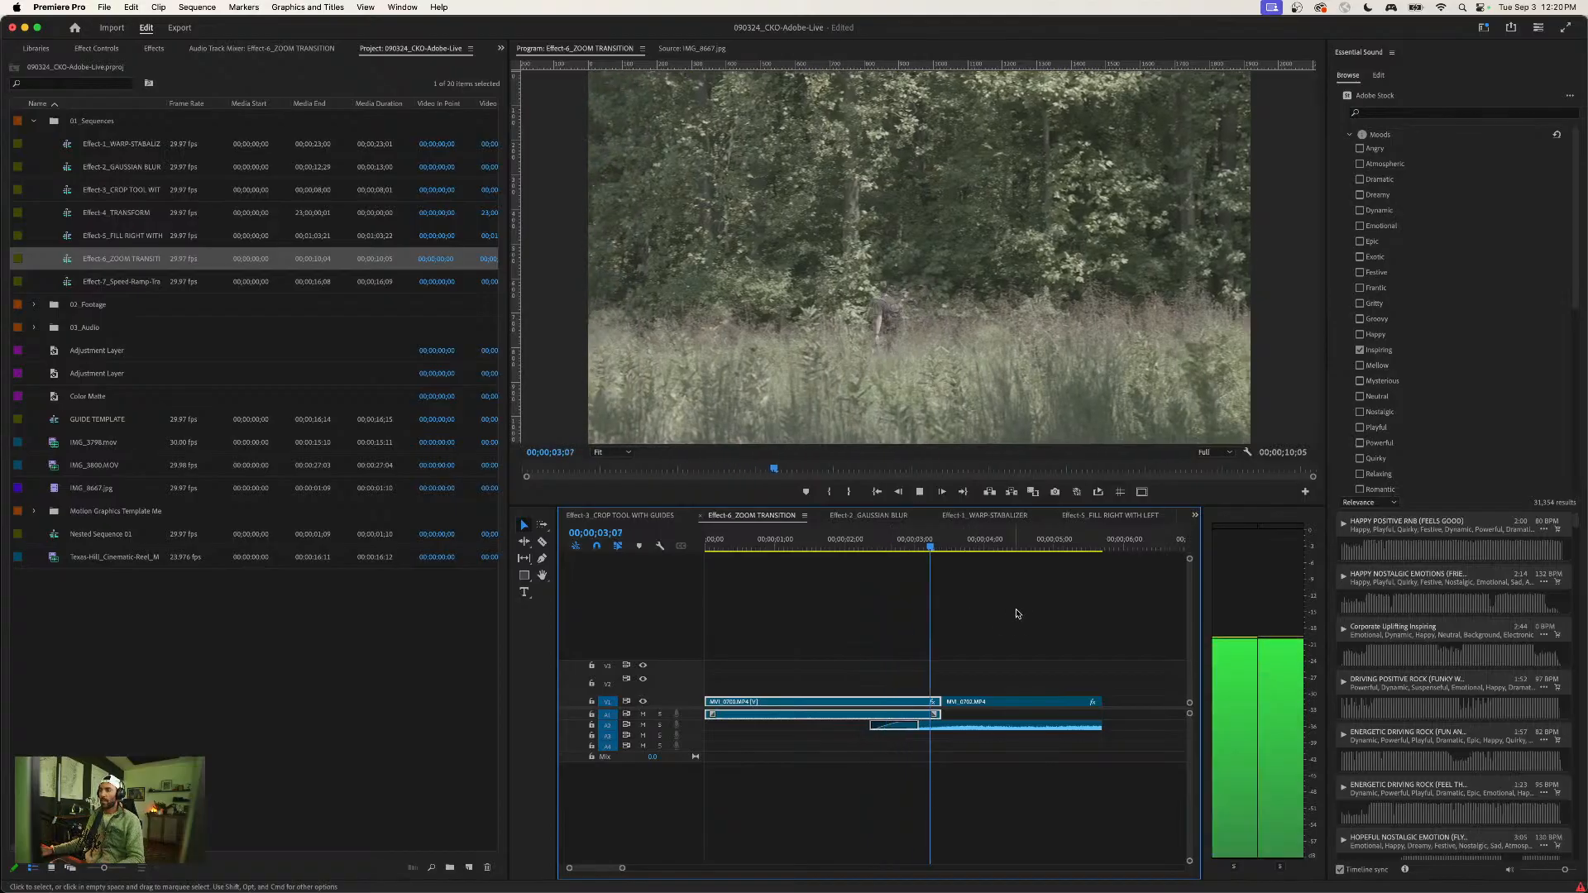
pyautogui.press('space')
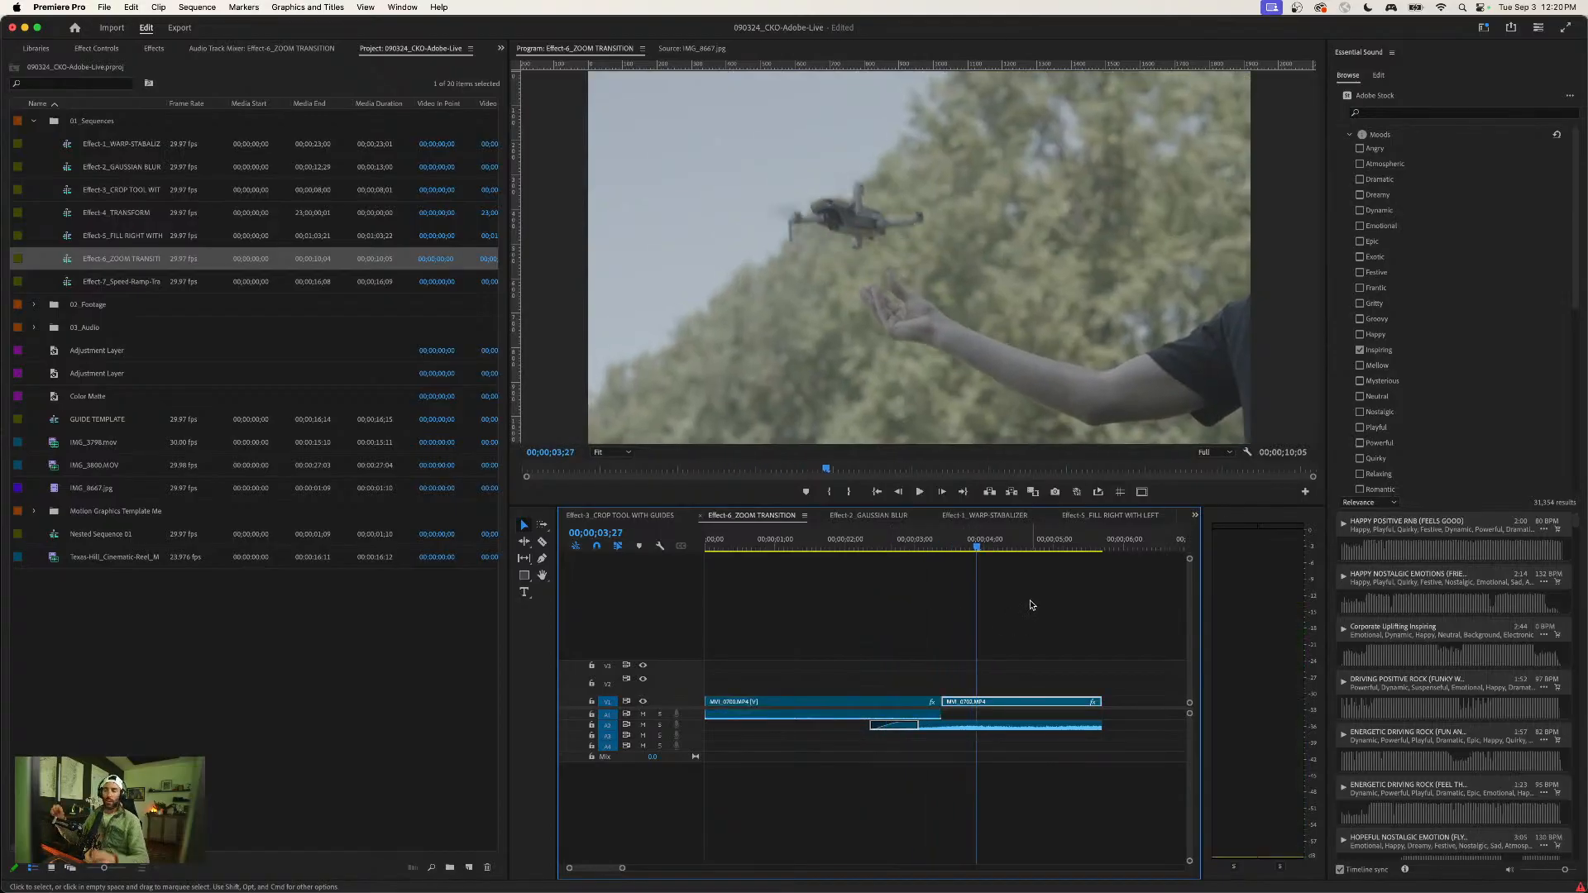
# - Enlarge video track V1 and create a new 1920 × 1080 adjustment layer at 29.97 fps Drop-Frame with square pixels
pyautogui.moveTo(696, 698); pyautogui.dragTo(696, 654)
pyautogui.click(891, 609)
pyautogui.click(201, 648)
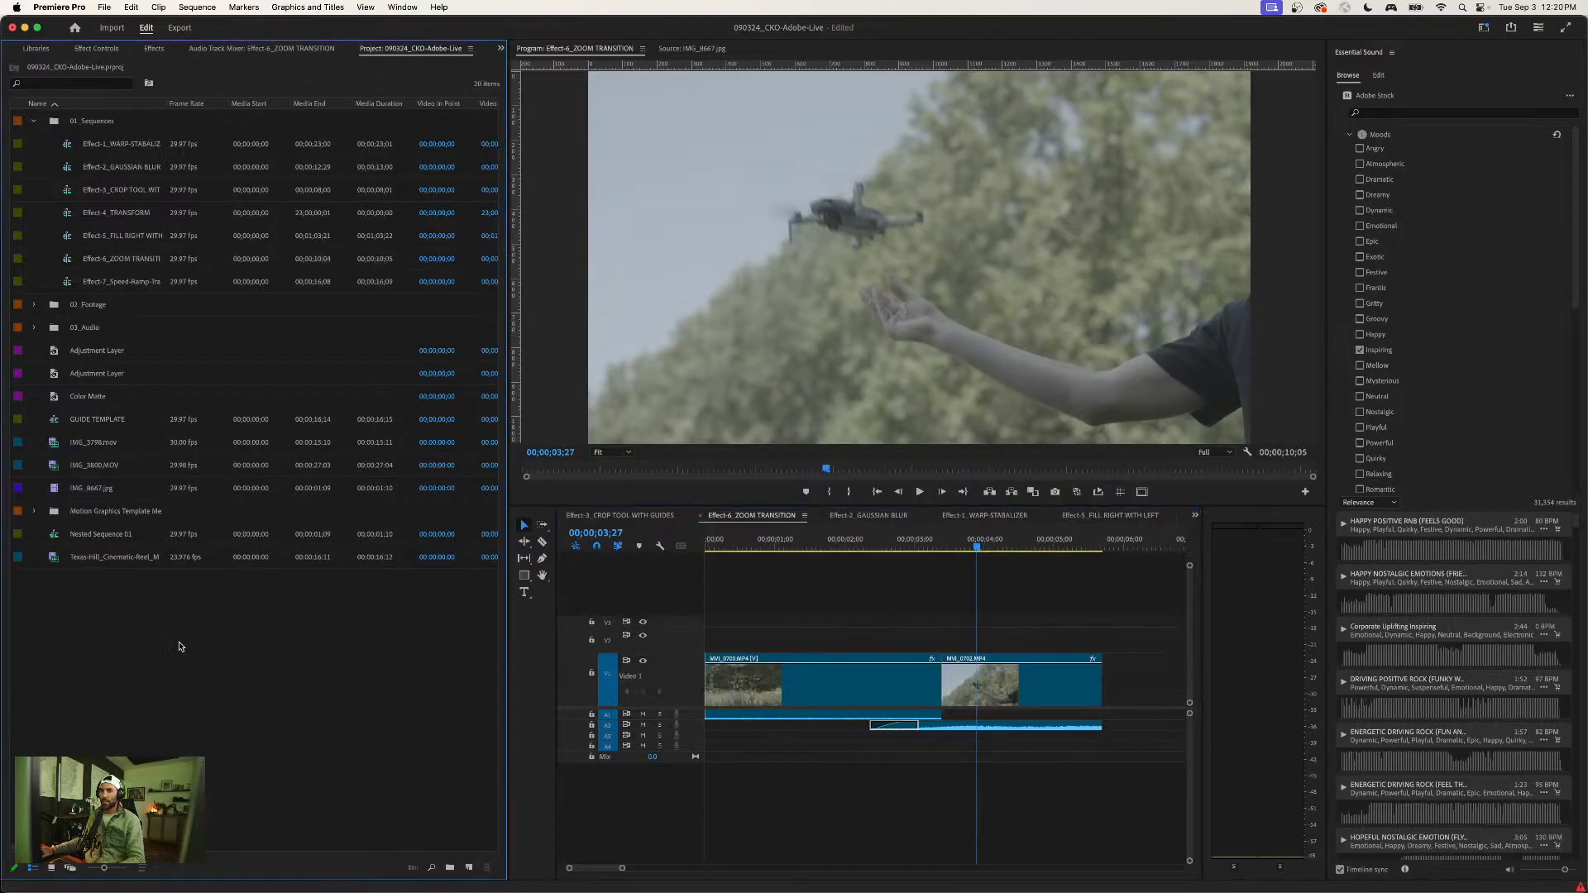
pyautogui.rightClick(65, 622)
pyautogui.moveTo(109, 682)
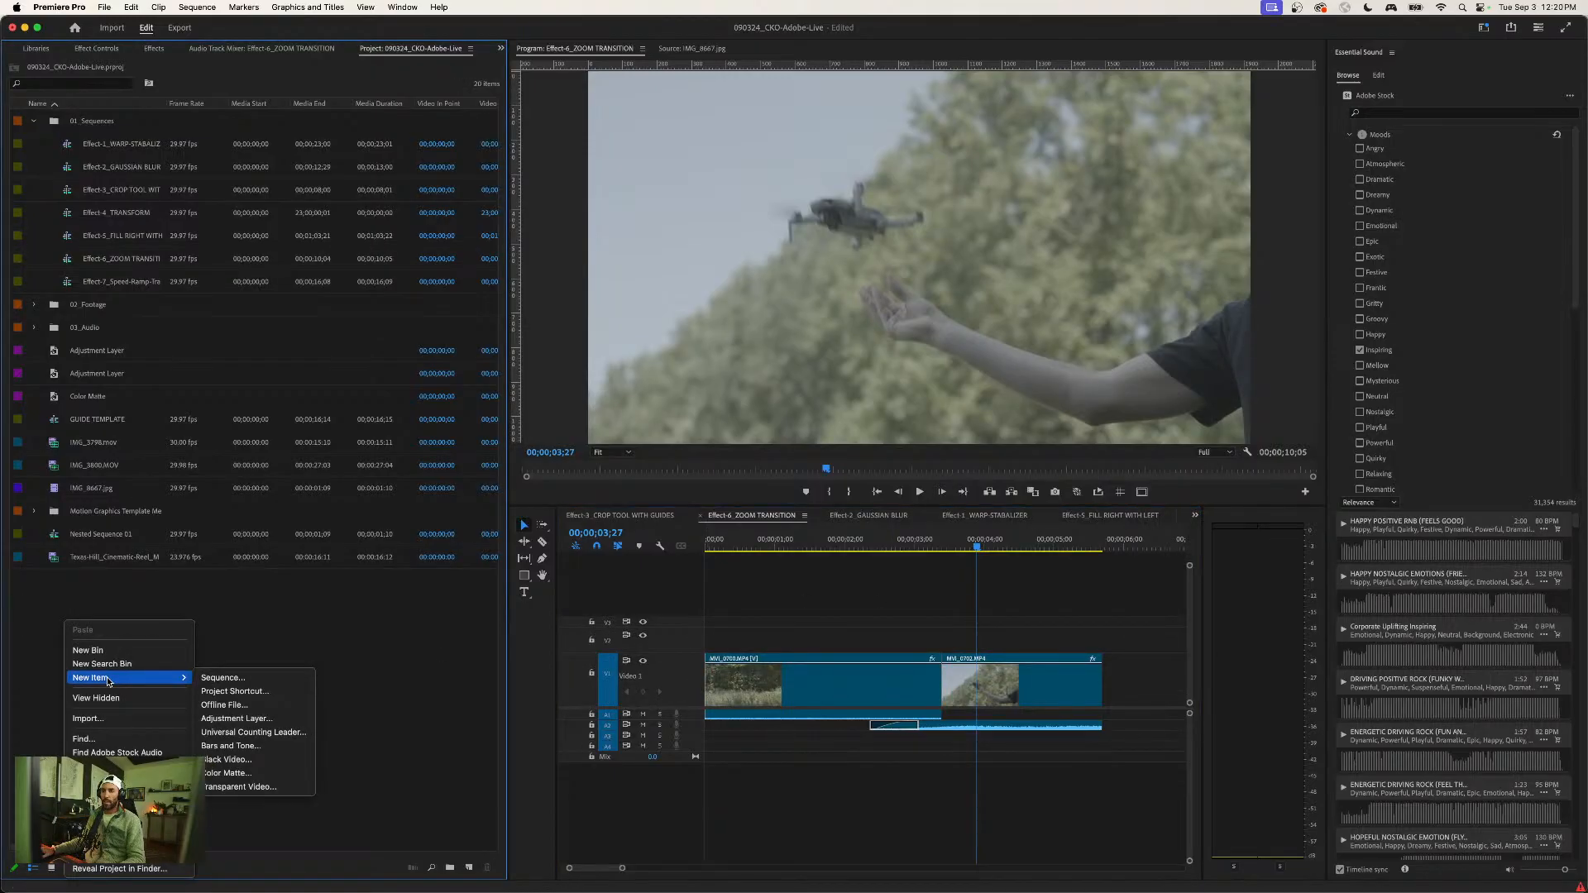
pyautogui.click(236, 718)
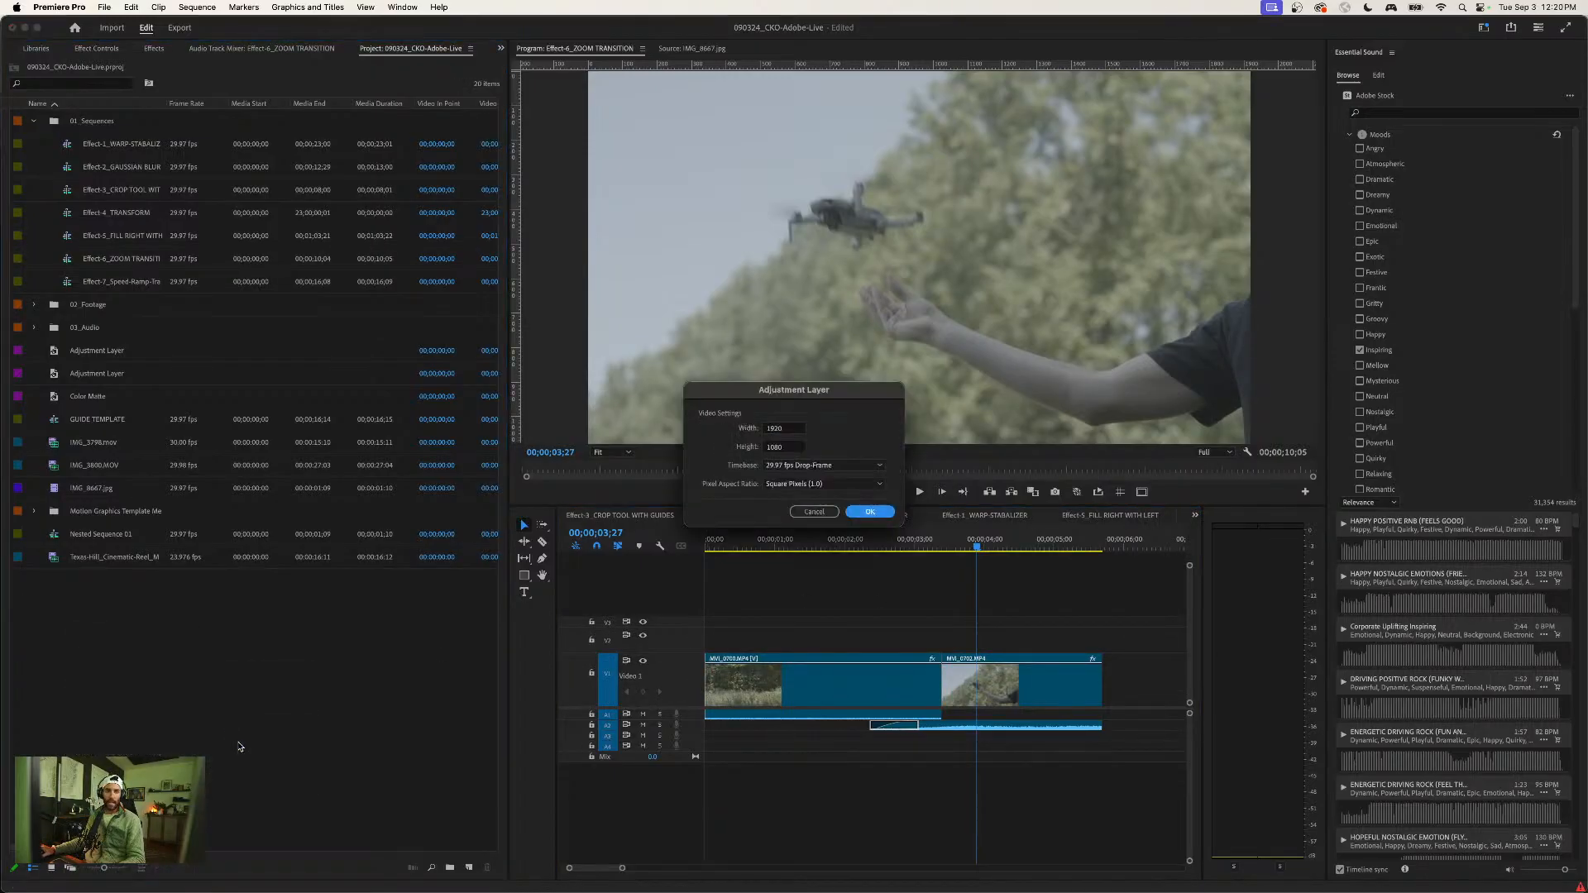
pyautogui.click(870, 512)
# - Place the new adjustment layer on V2 over the cut between the clips and position the playhead on the cut at 00;00;03;12
pyautogui.moveTo(57, 400); pyautogui.dragTo(914, 649)
pyautogui.press('Up')
pyautogui.press('=')
pyautogui.press('=')
pyautogui.press('Left')
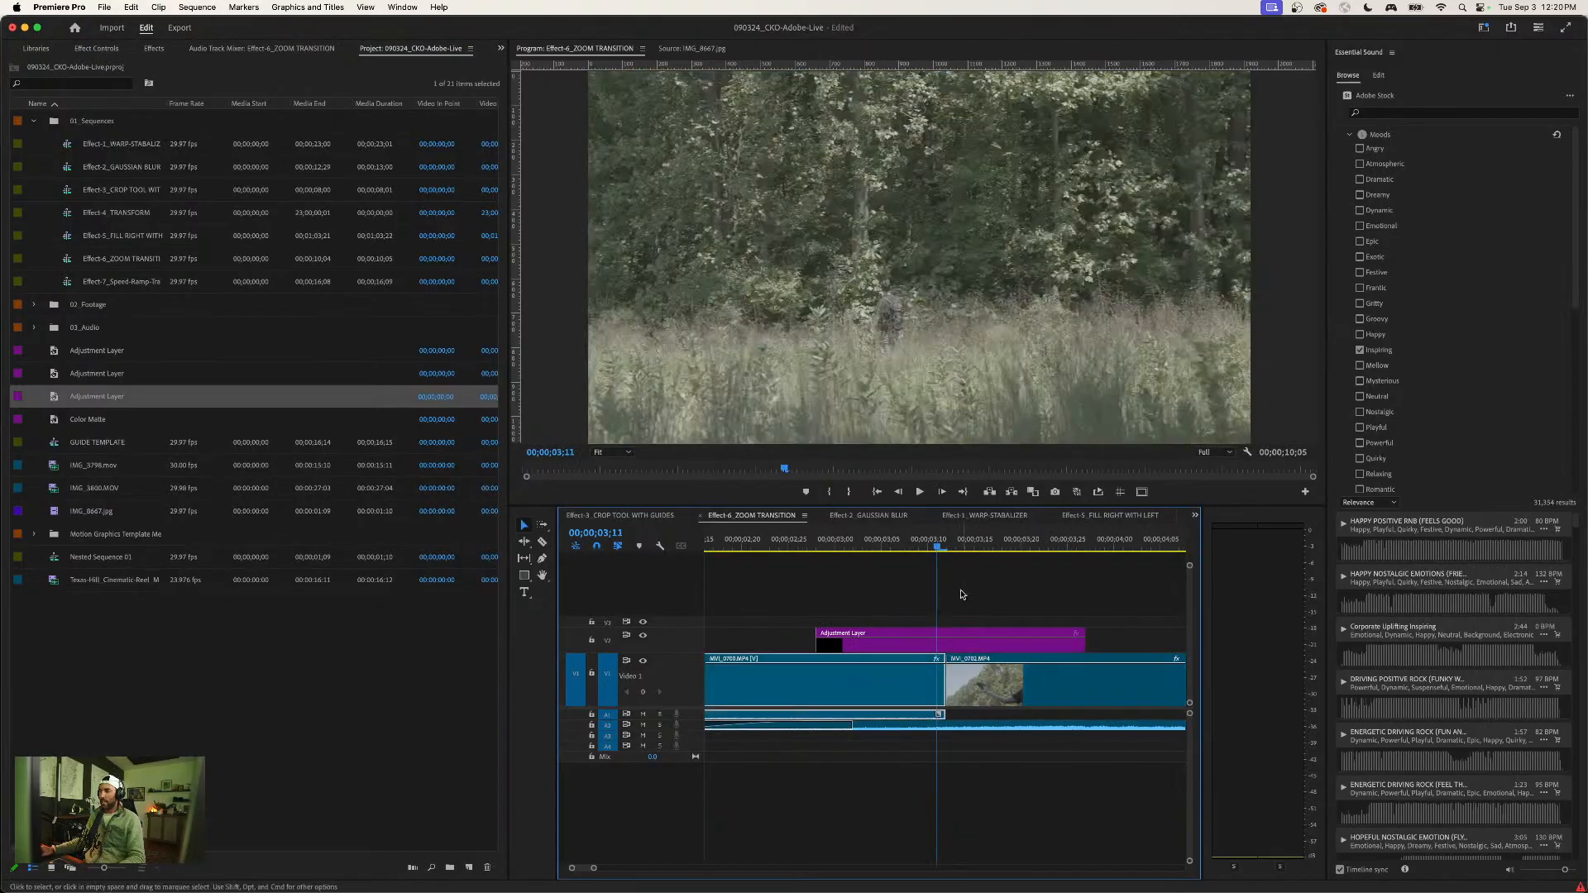
pyautogui.press('Right')
pyautogui.click(974, 650)
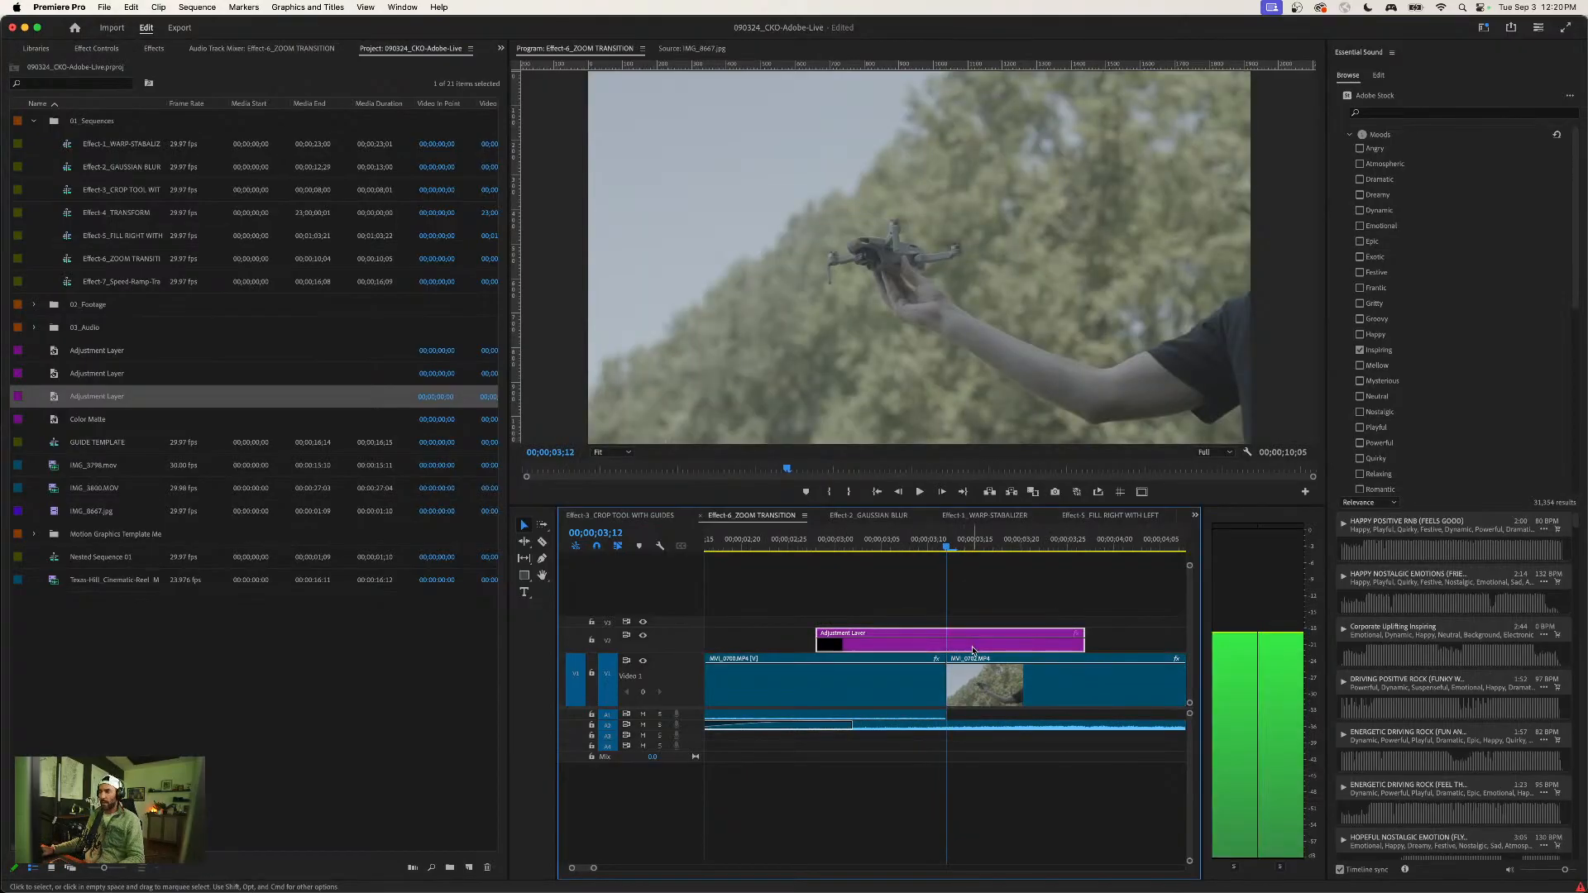
# - Clear the effects search and apply the Transform effect from Favorite Effects to the adjustment layer over the cut
pyautogui.click(155, 49)
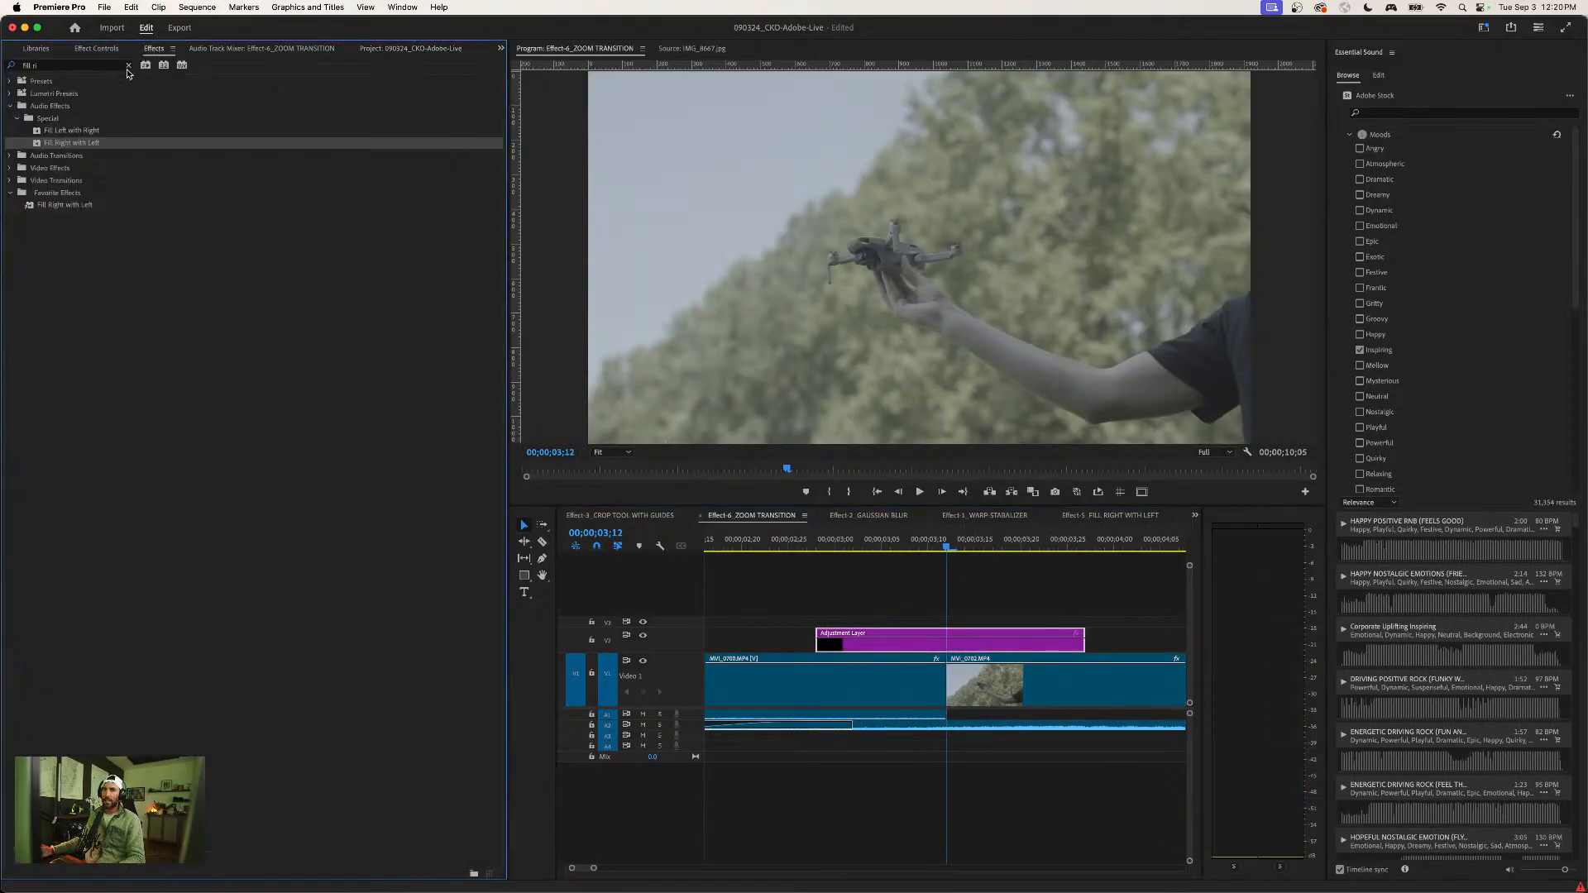
pyautogui.click(129, 65)
pyautogui.click(12, 157)
pyautogui.click(62, 216)
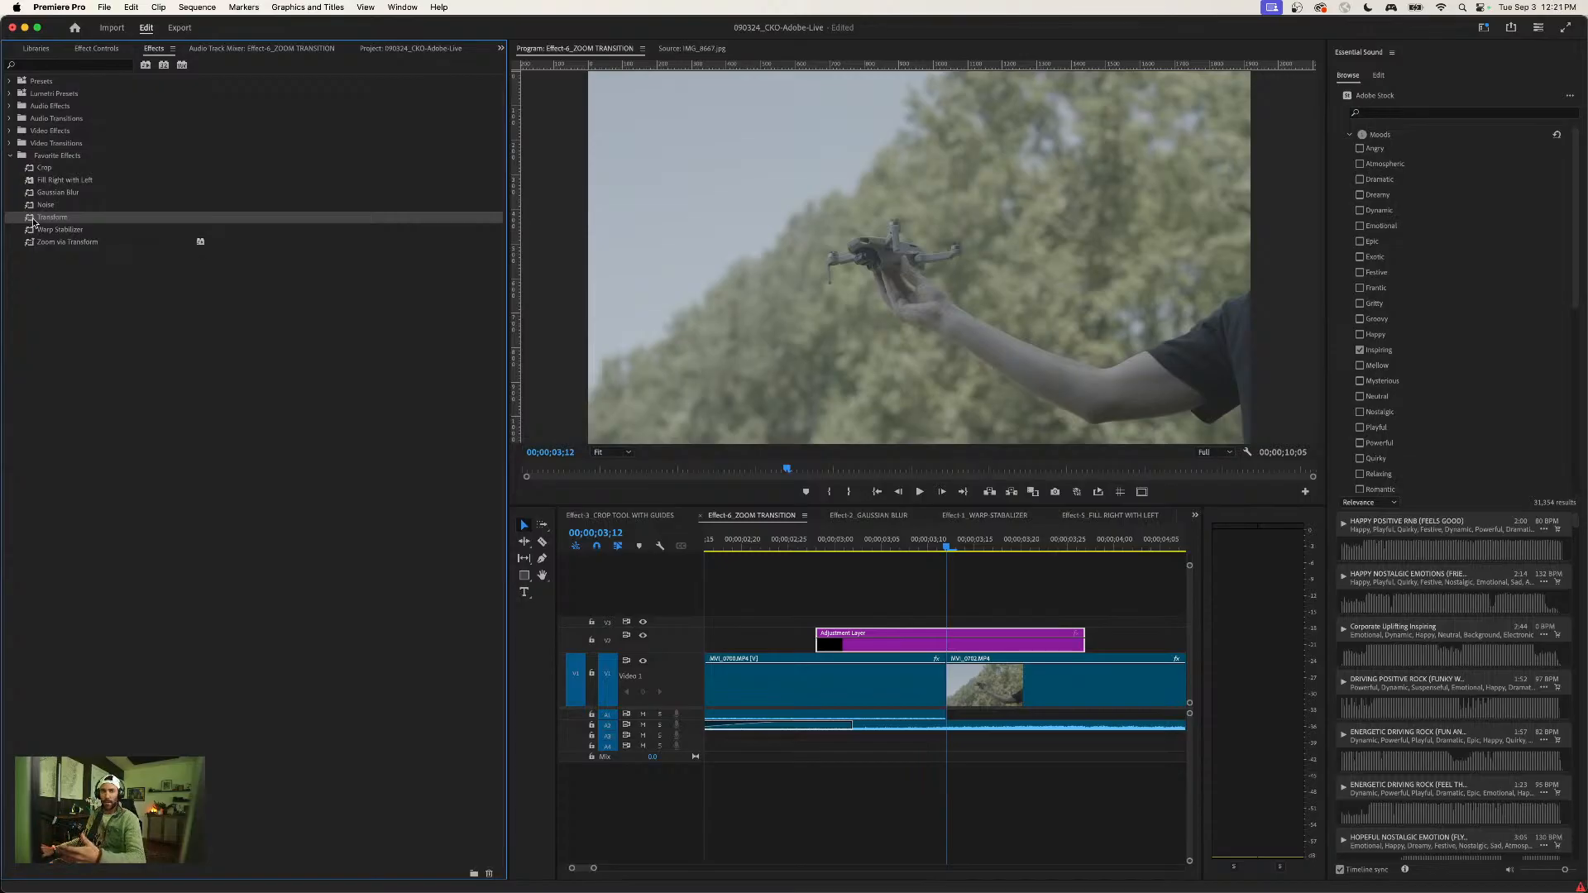
pyautogui.moveTo(28, 219); pyautogui.dragTo(964, 645)
pyautogui.click(974, 600)
pyautogui.click(967, 642)
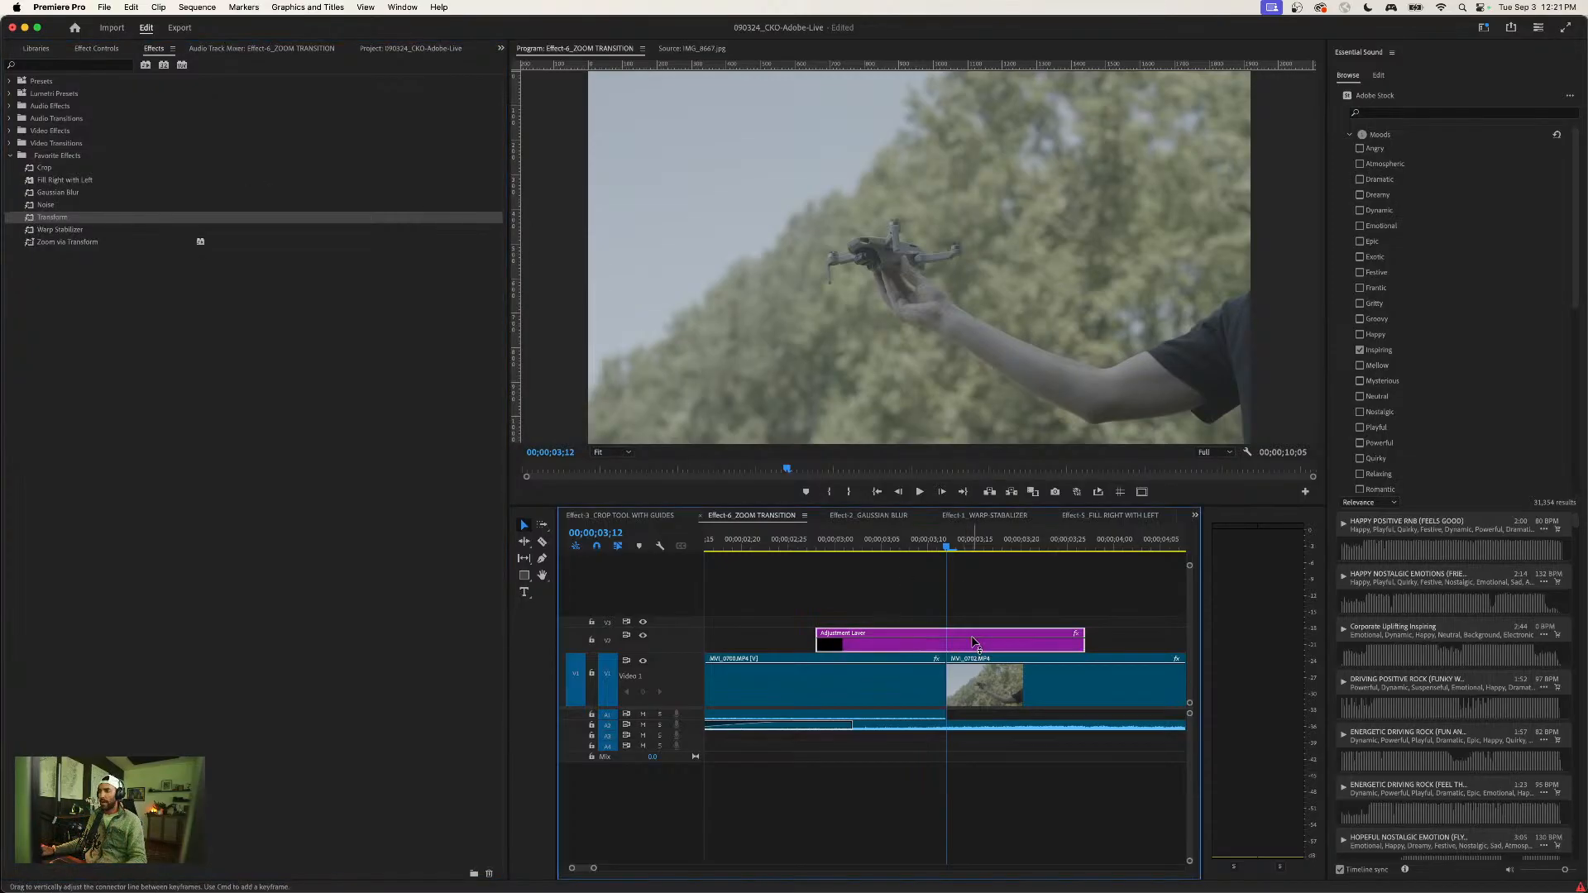
# - Turn on Scale animation in the adjustment layer's Transform effect to set a keyframe at the cut, 00;00;03;12
pyautogui.click(92, 50)
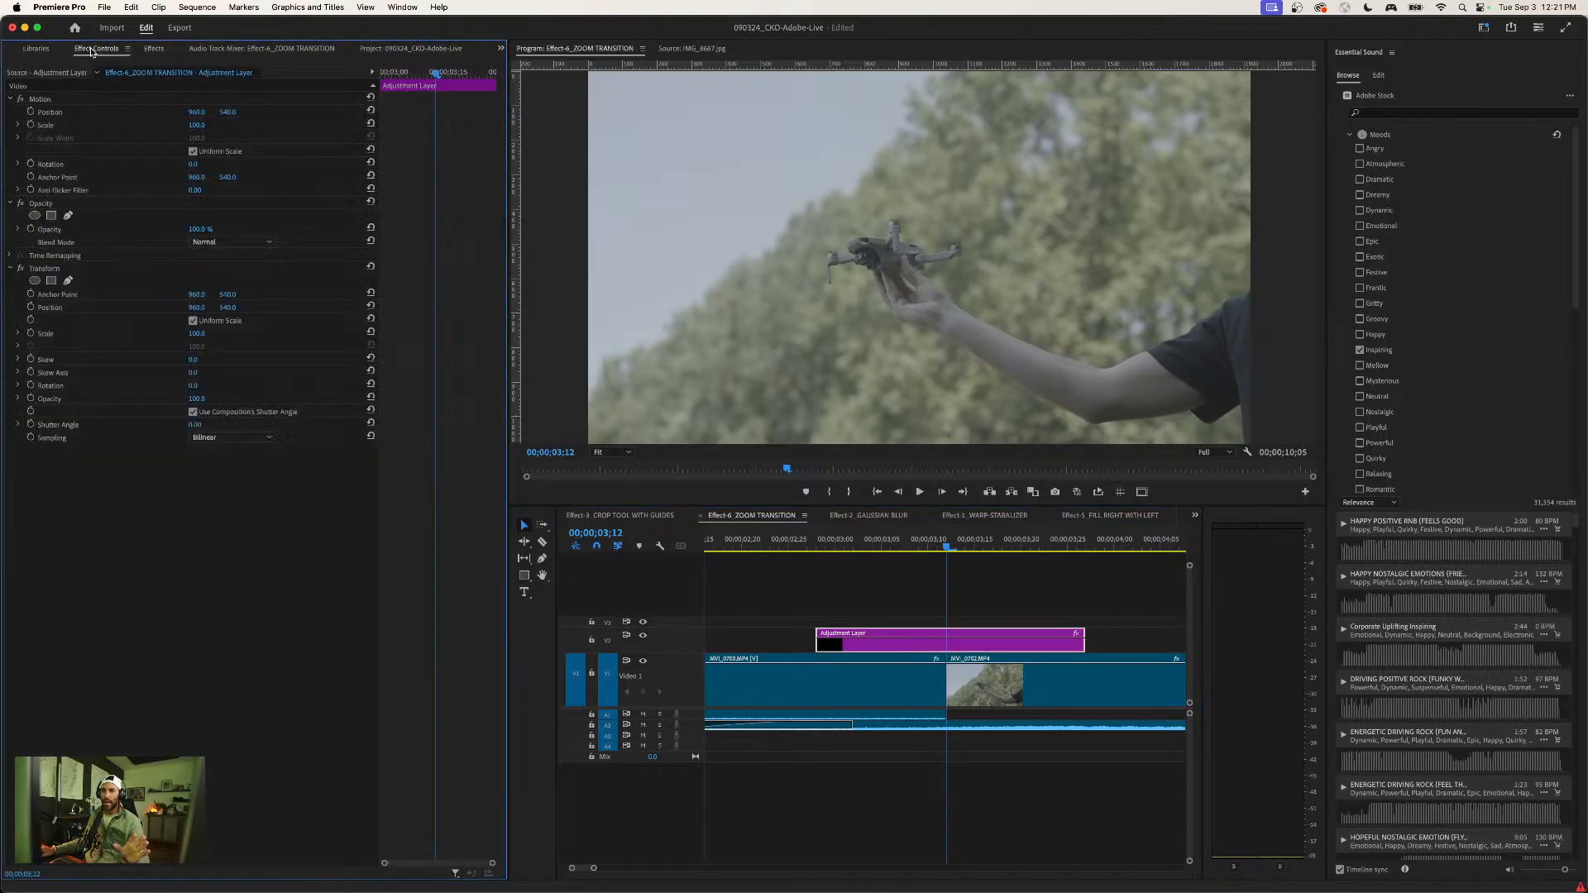
pyautogui.click(39, 101)
pyautogui.click(51, 271)
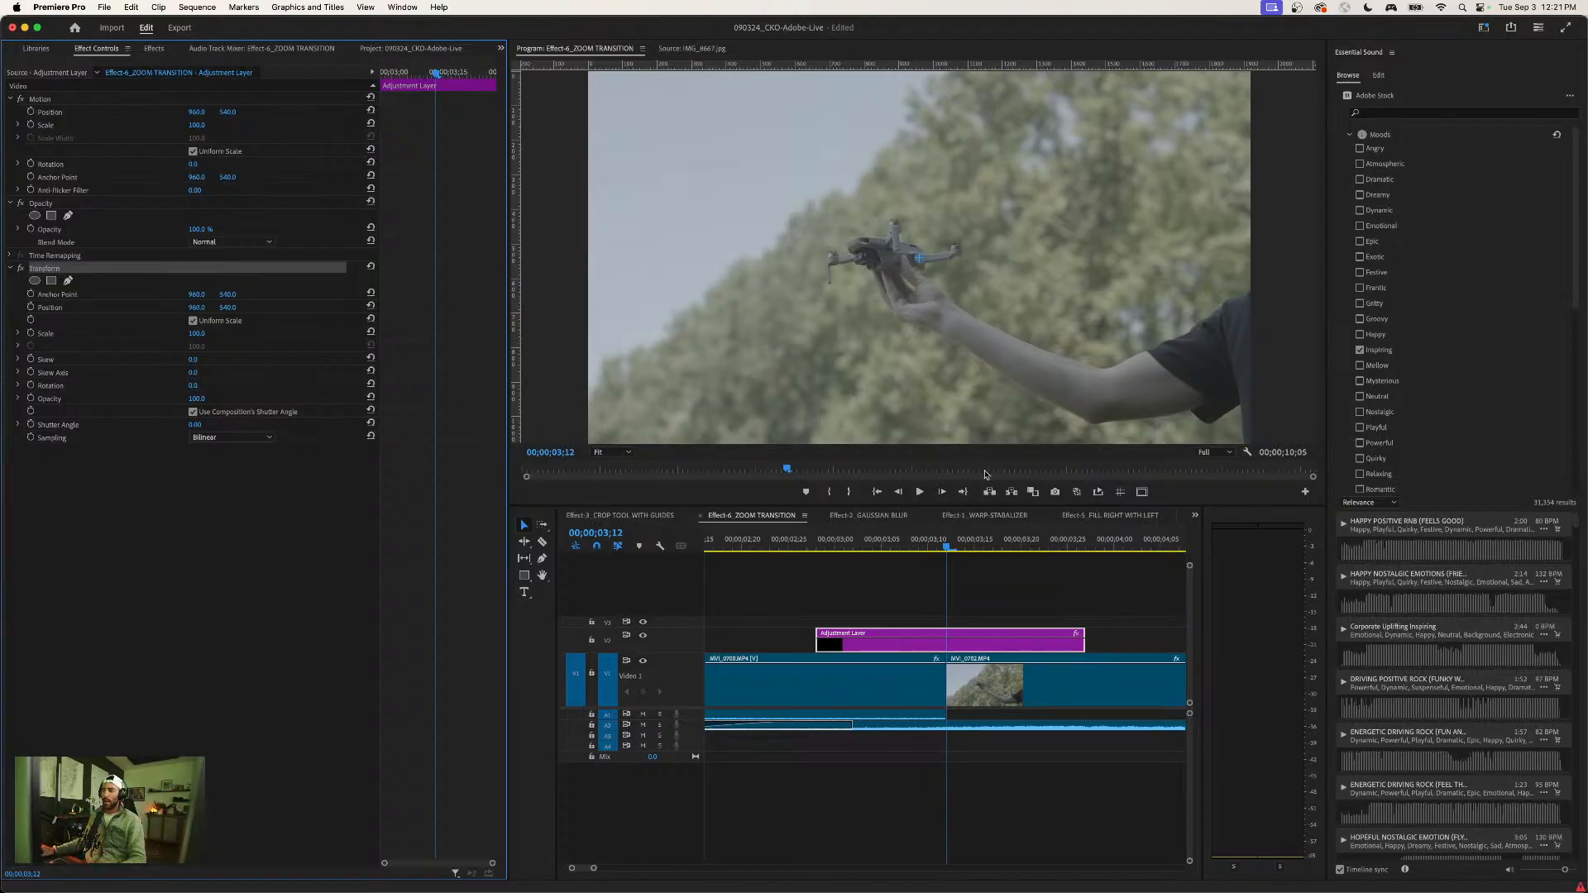
pyautogui.click(30, 333)
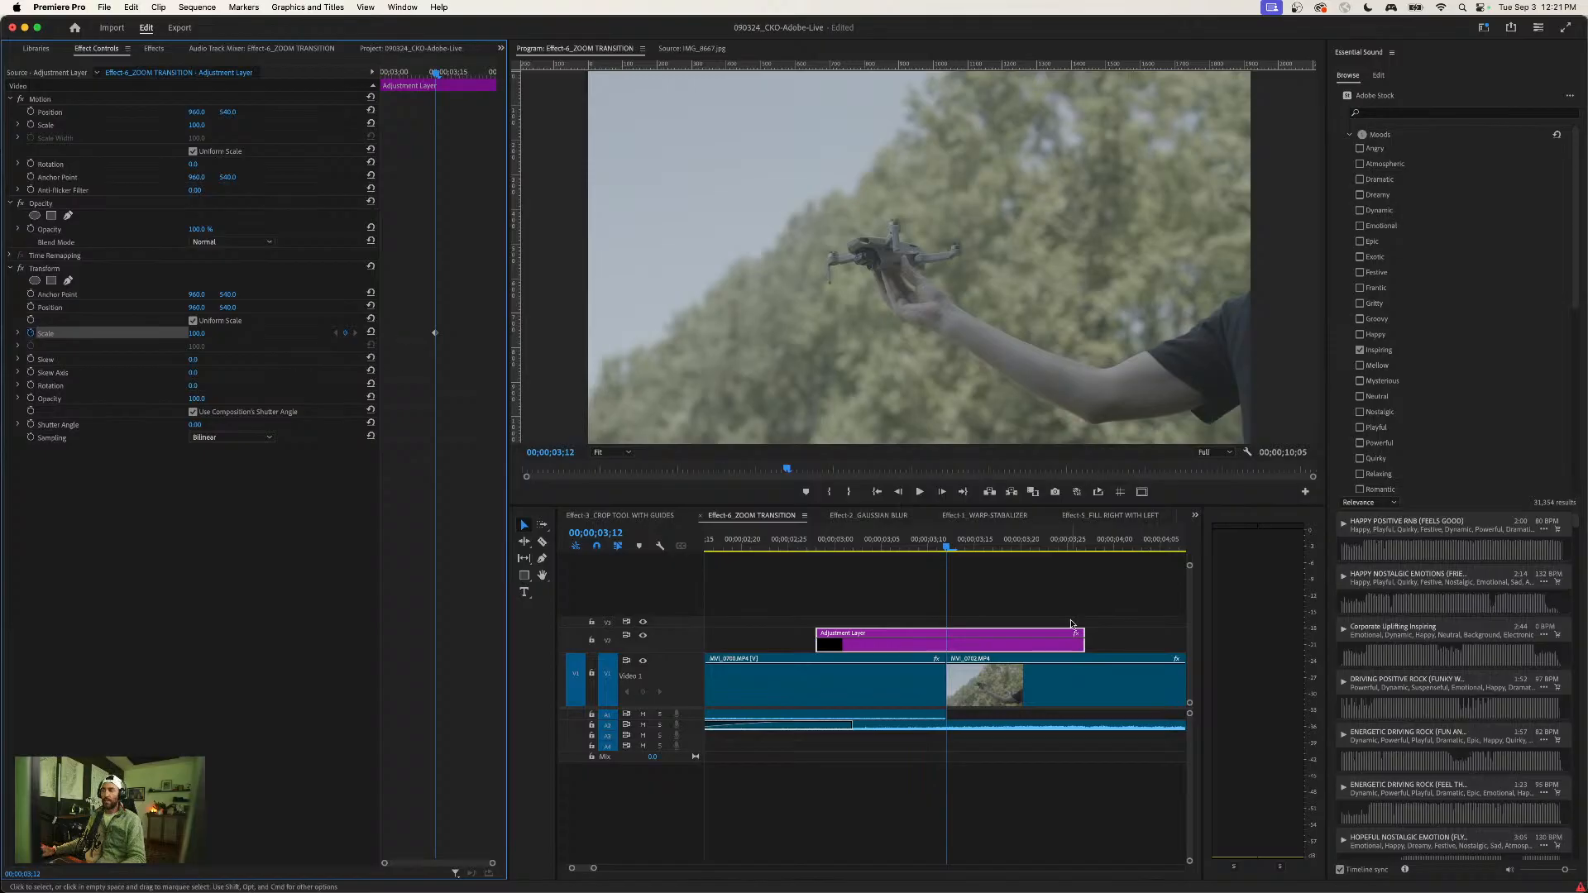
# - Add a Transform Scale keyframe four frames after the cut, at 00;00;03;16
pyautogui.click(1034, 607)
pyautogui.press('=')
pyautogui.press('-')
pyautogui.press('-')
pyautogui.press('-')
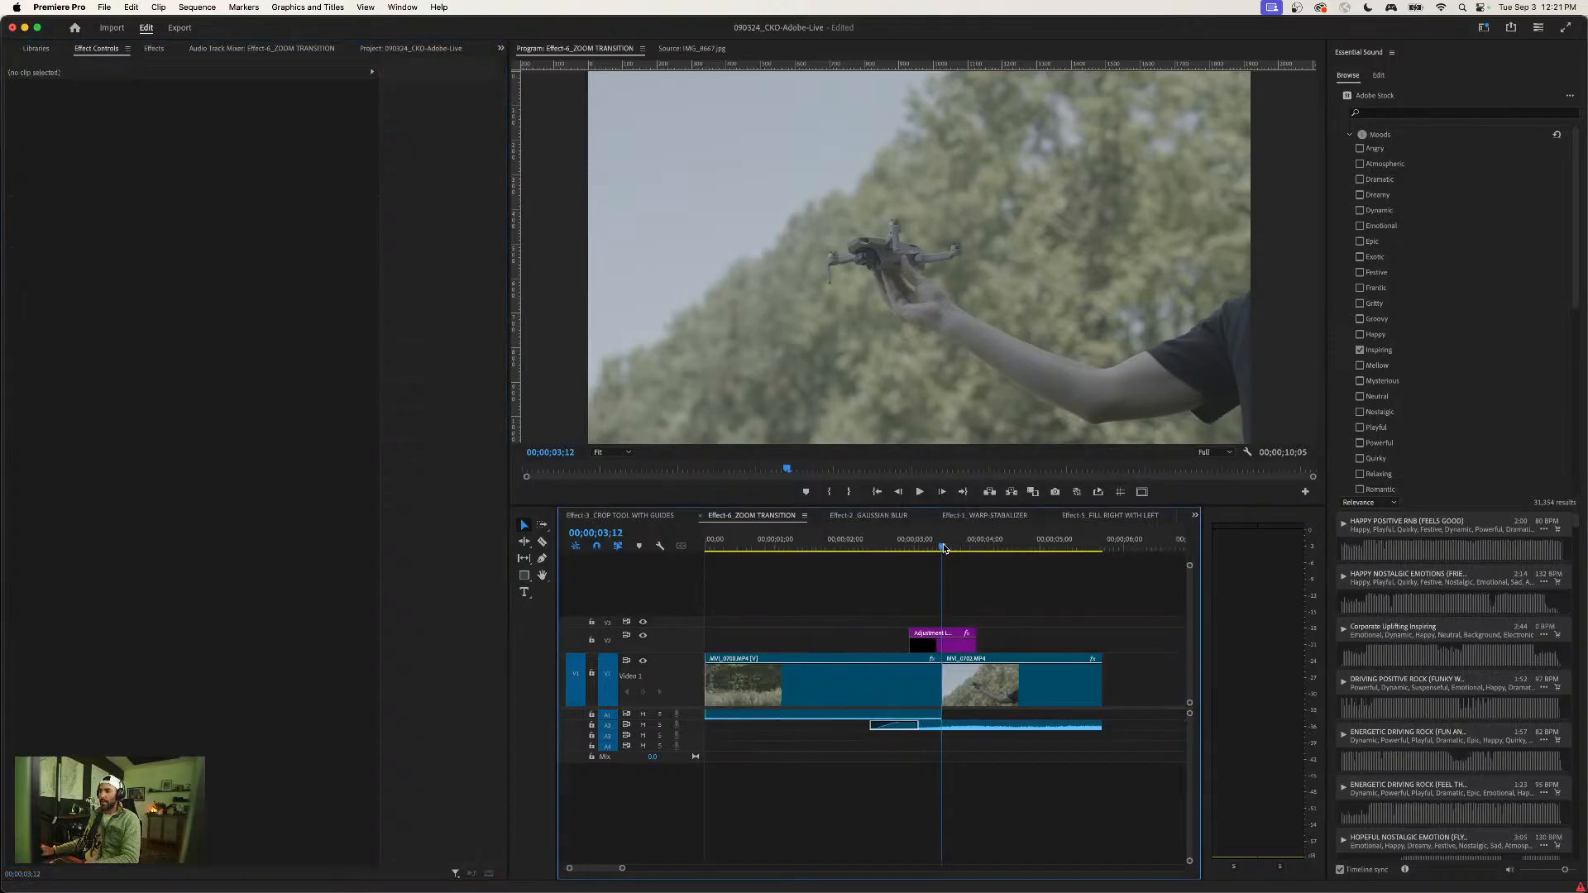
pyautogui.click(943, 641)
pyautogui.press('space')
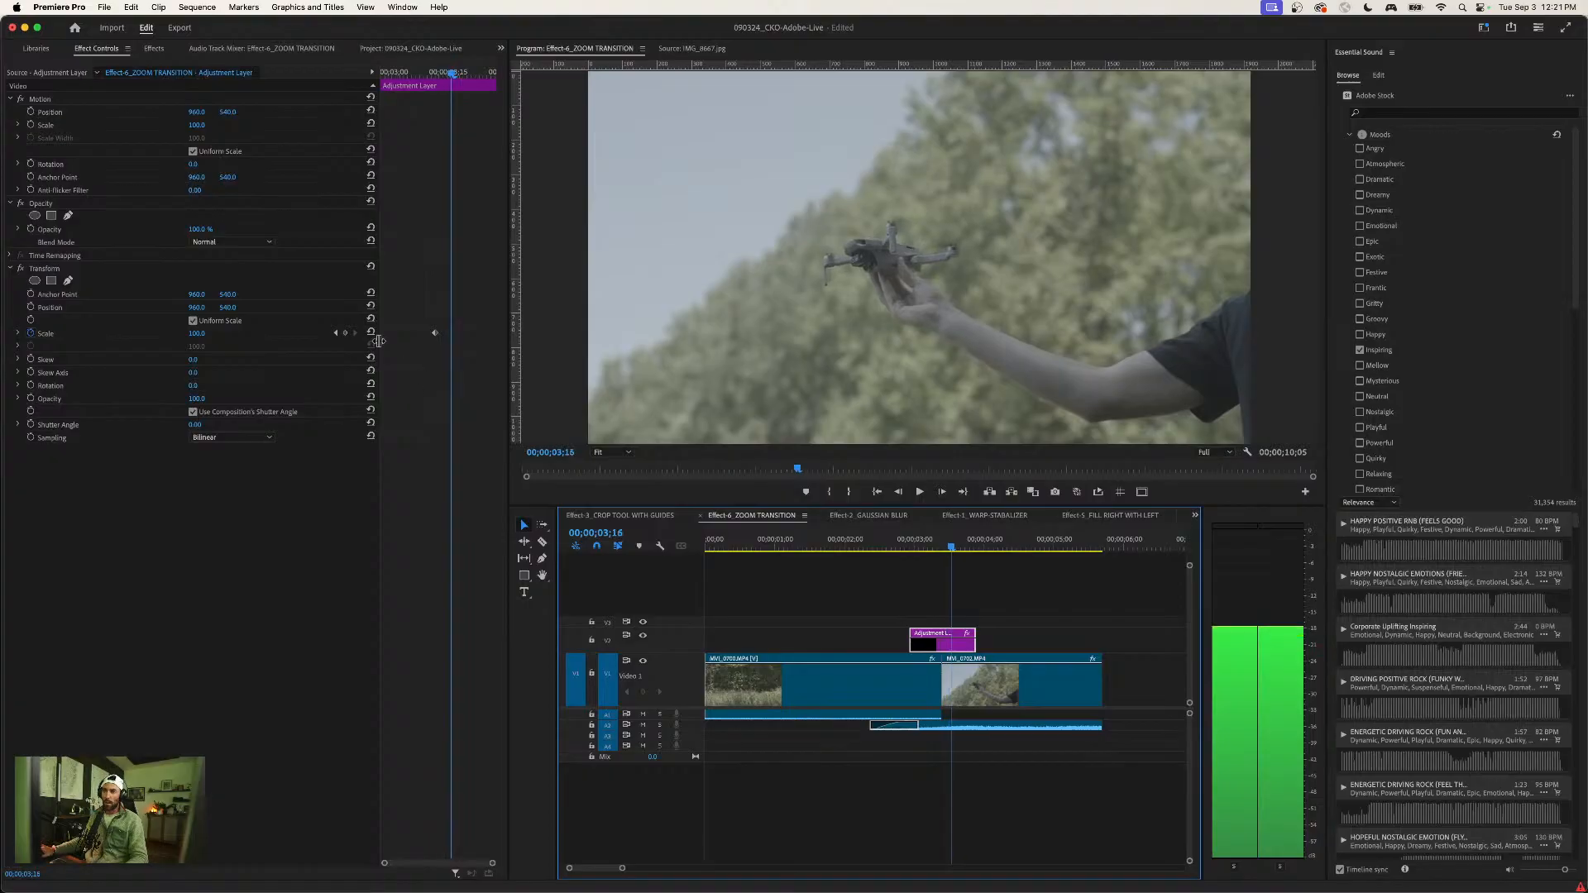
pyautogui.click(346, 333)
# - Add another Transform Scale keyframe four frames before the cut, at 00;00;03;08
pyautogui.press('Left')
pyautogui.press('Left')
pyautogui.press('Left')
pyautogui.press('Left')
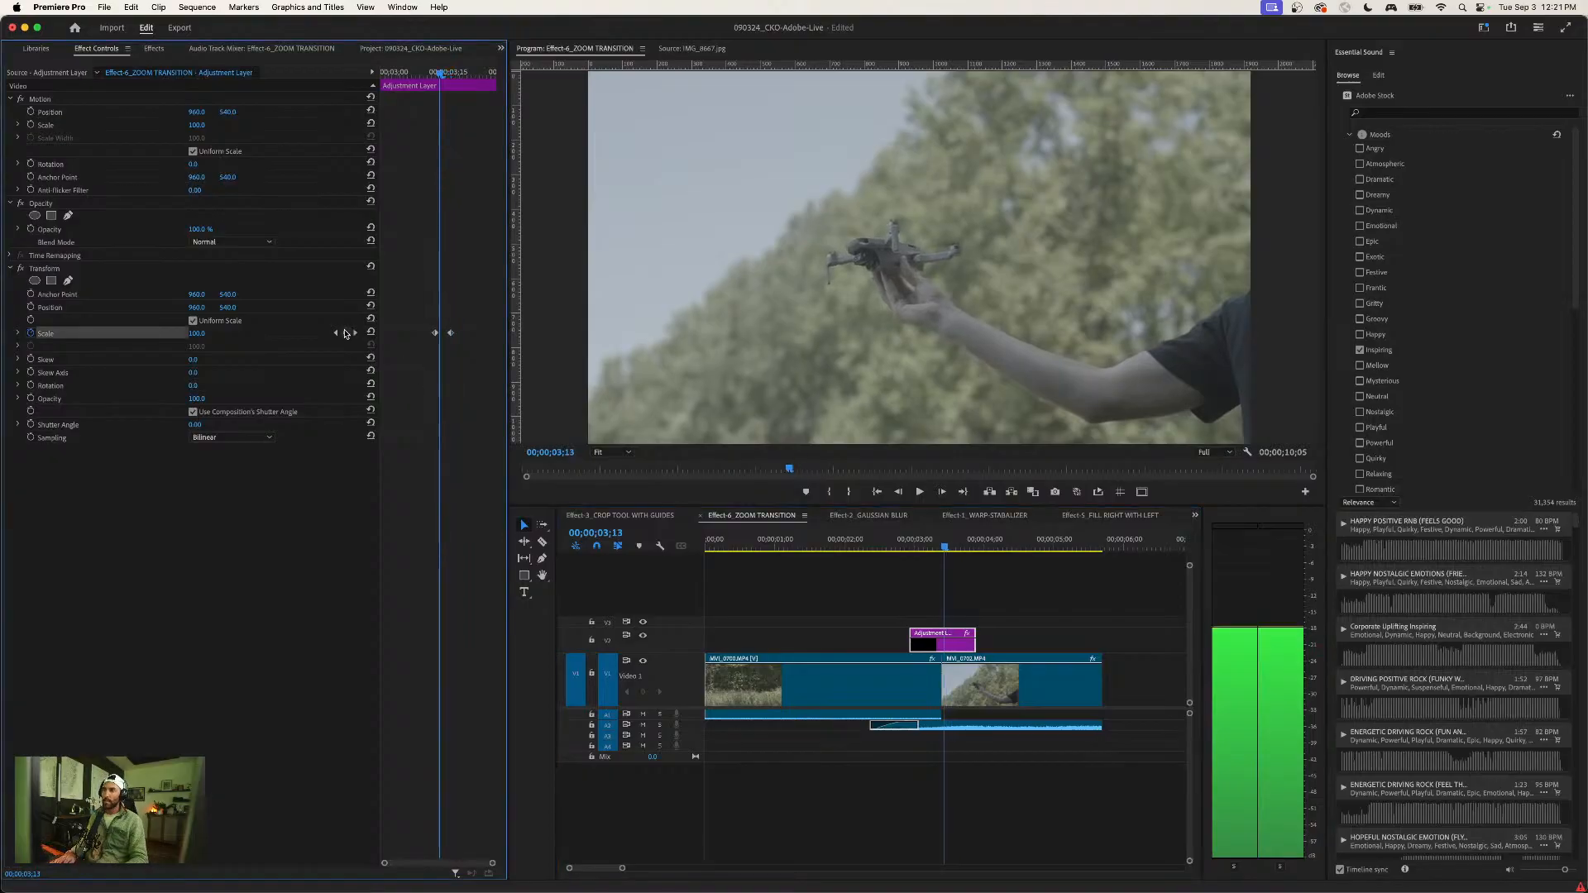
pyautogui.press('Left')
pyautogui.press('Left')
pyautogui.press('Left')
pyautogui.press('Left')
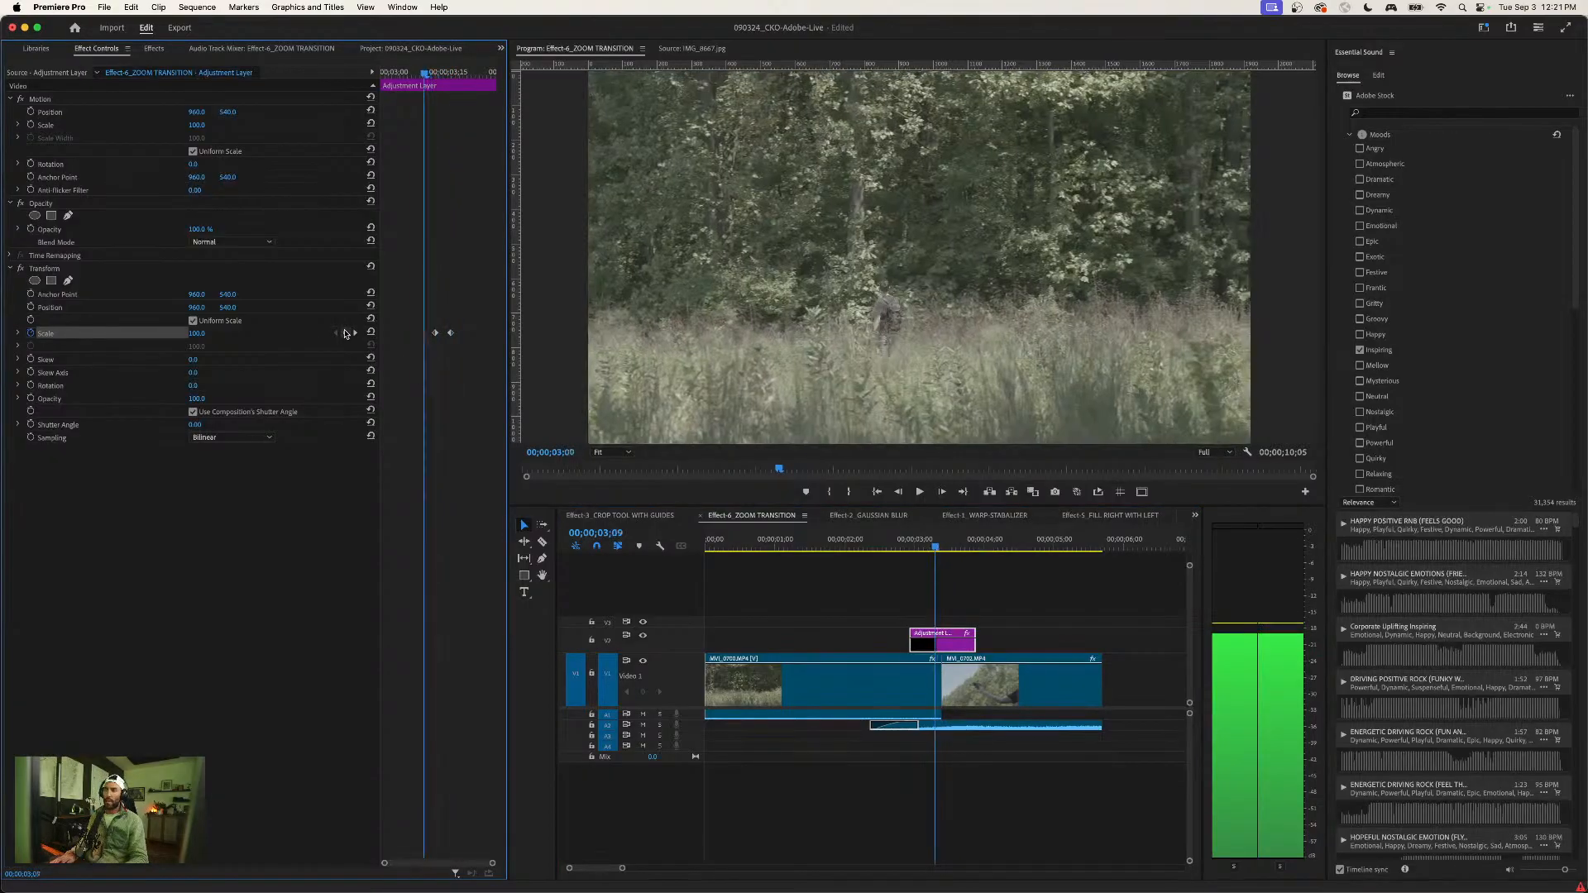
pyautogui.click(345, 334)
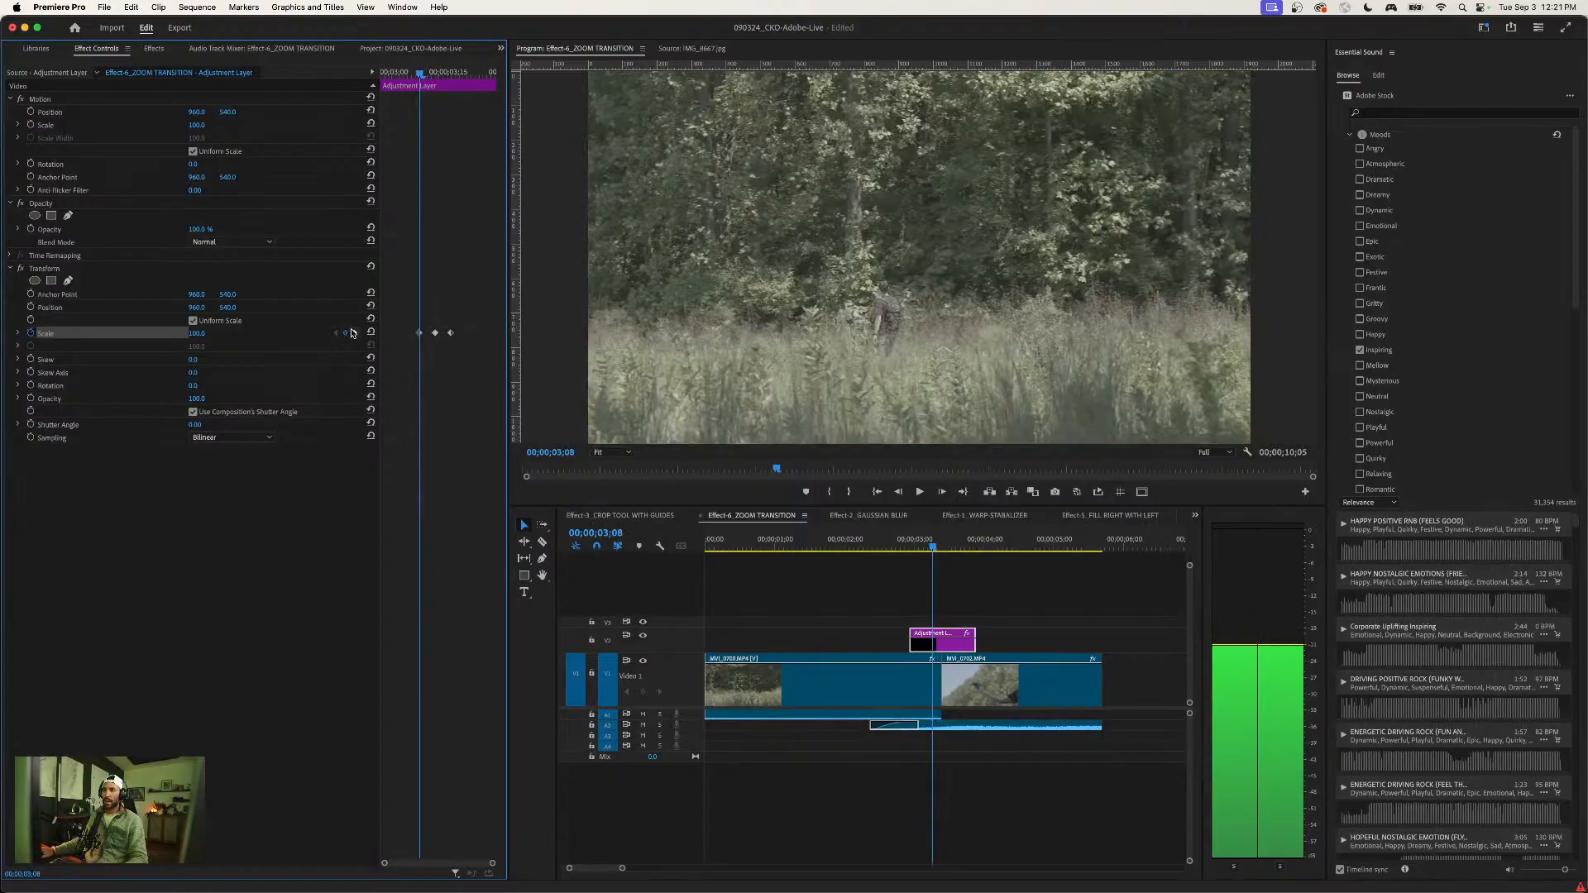
# - Go to the middle Scale keyframe at the cut and set the Transform scale to 300
pyautogui.click(355, 334)
pyautogui.click(336, 333)
pyautogui.click(357, 334)
pyautogui.click(357, 335)
pyautogui.click(336, 334)
pyautogui.click(197, 333)
pyautogui.write('300')
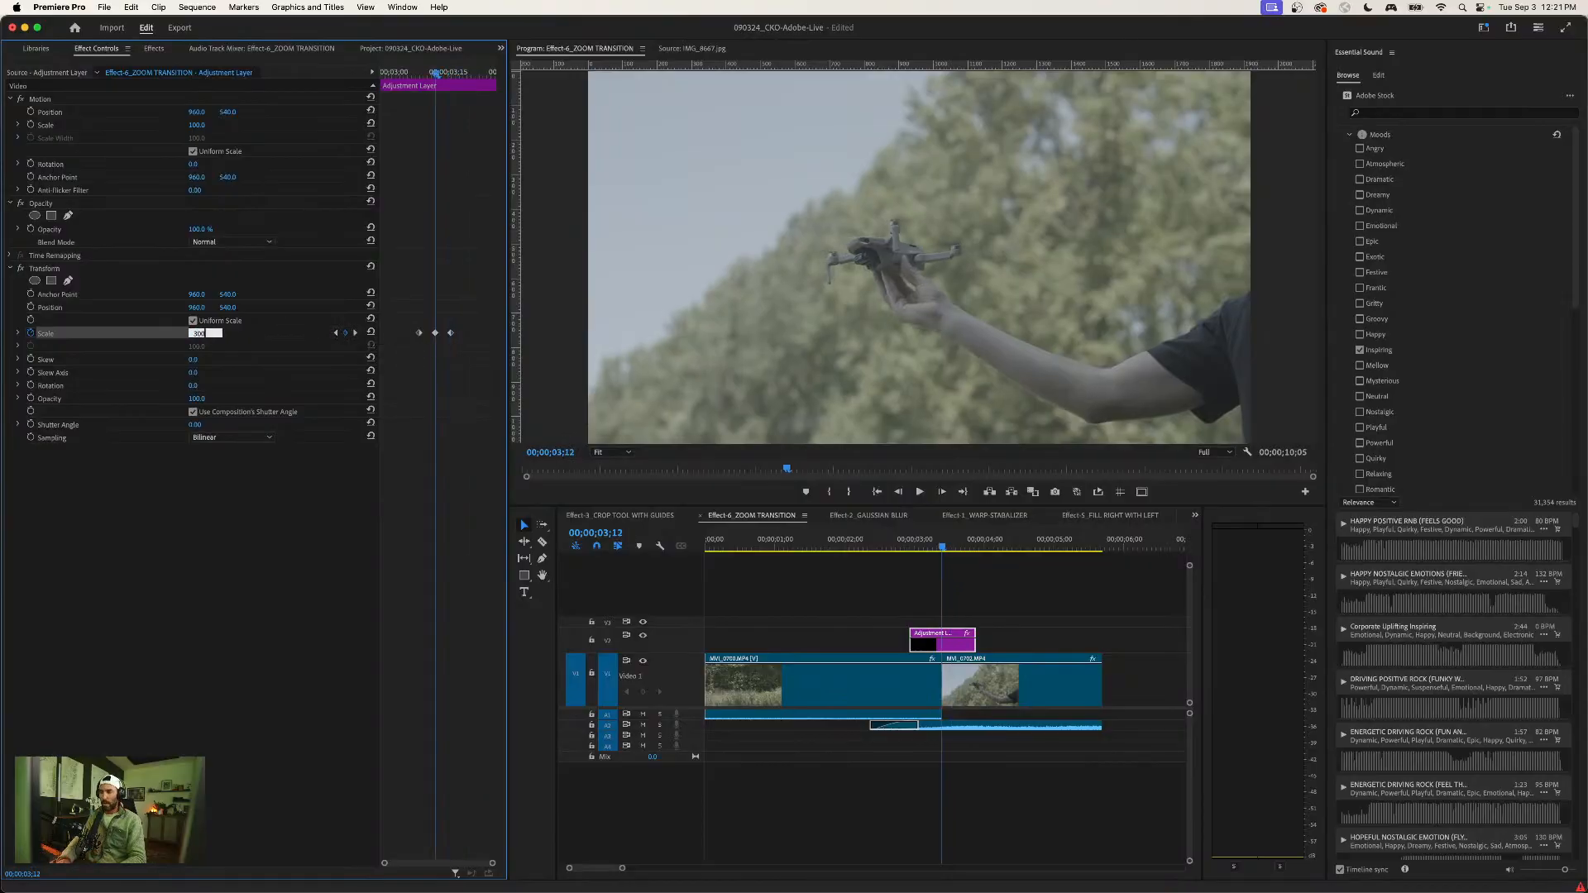
pyautogui.press('Return')
# - Preview the basic zoom across the cut and return the playhead to 00;00;03;12
pyautogui.moveTo(429, 74); pyautogui.dragTo(398, 73)
pyautogui.press('space')
pyautogui.press('space')
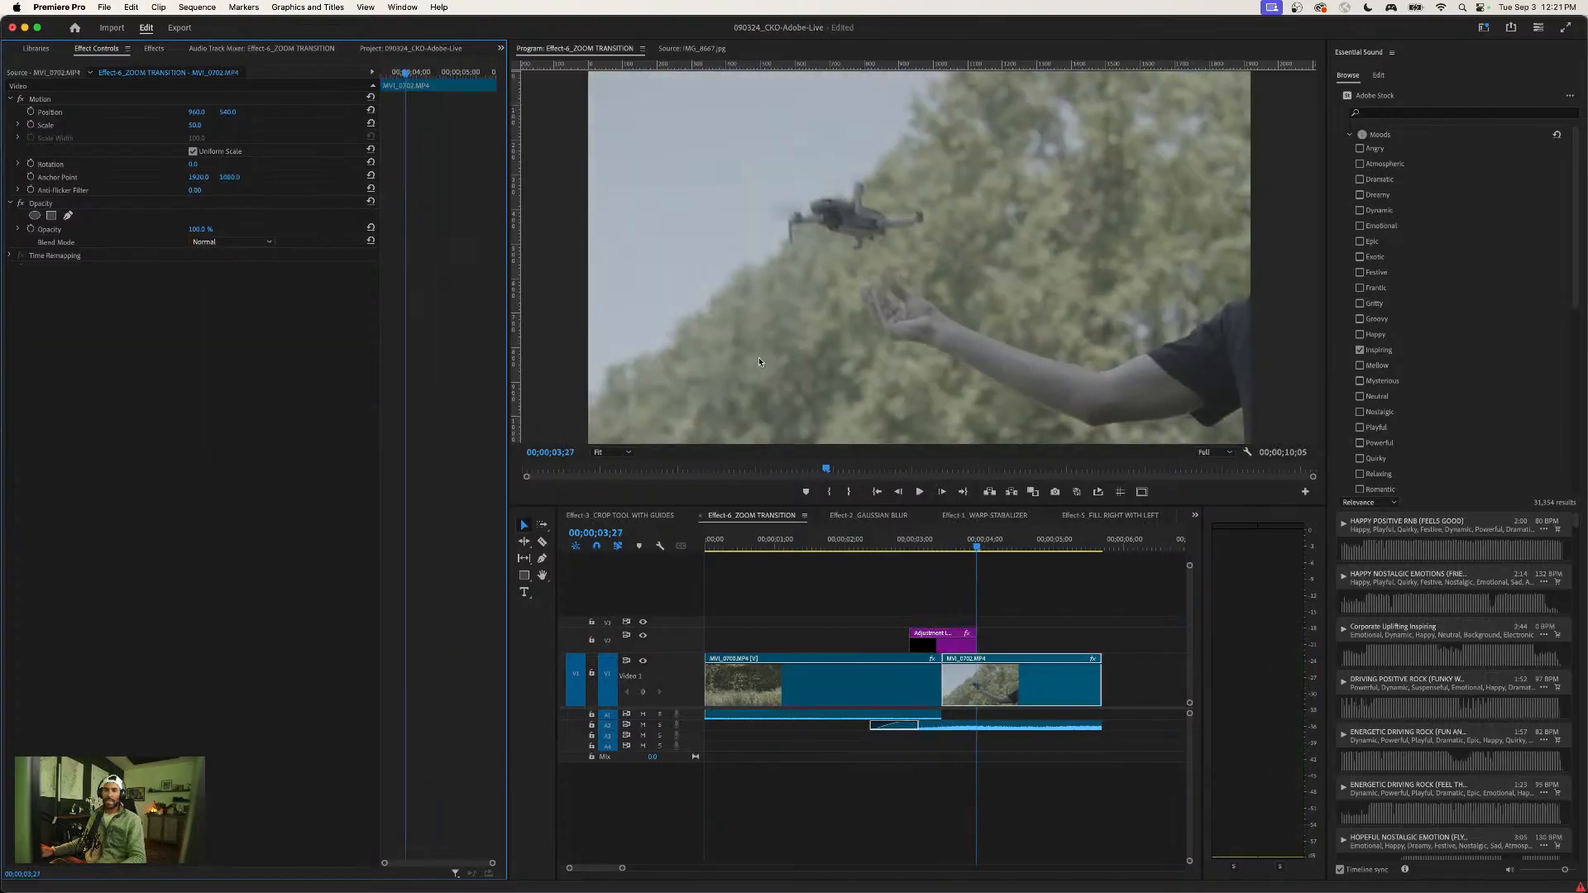
pyautogui.moveTo(957, 541); pyautogui.dragTo(942, 543)
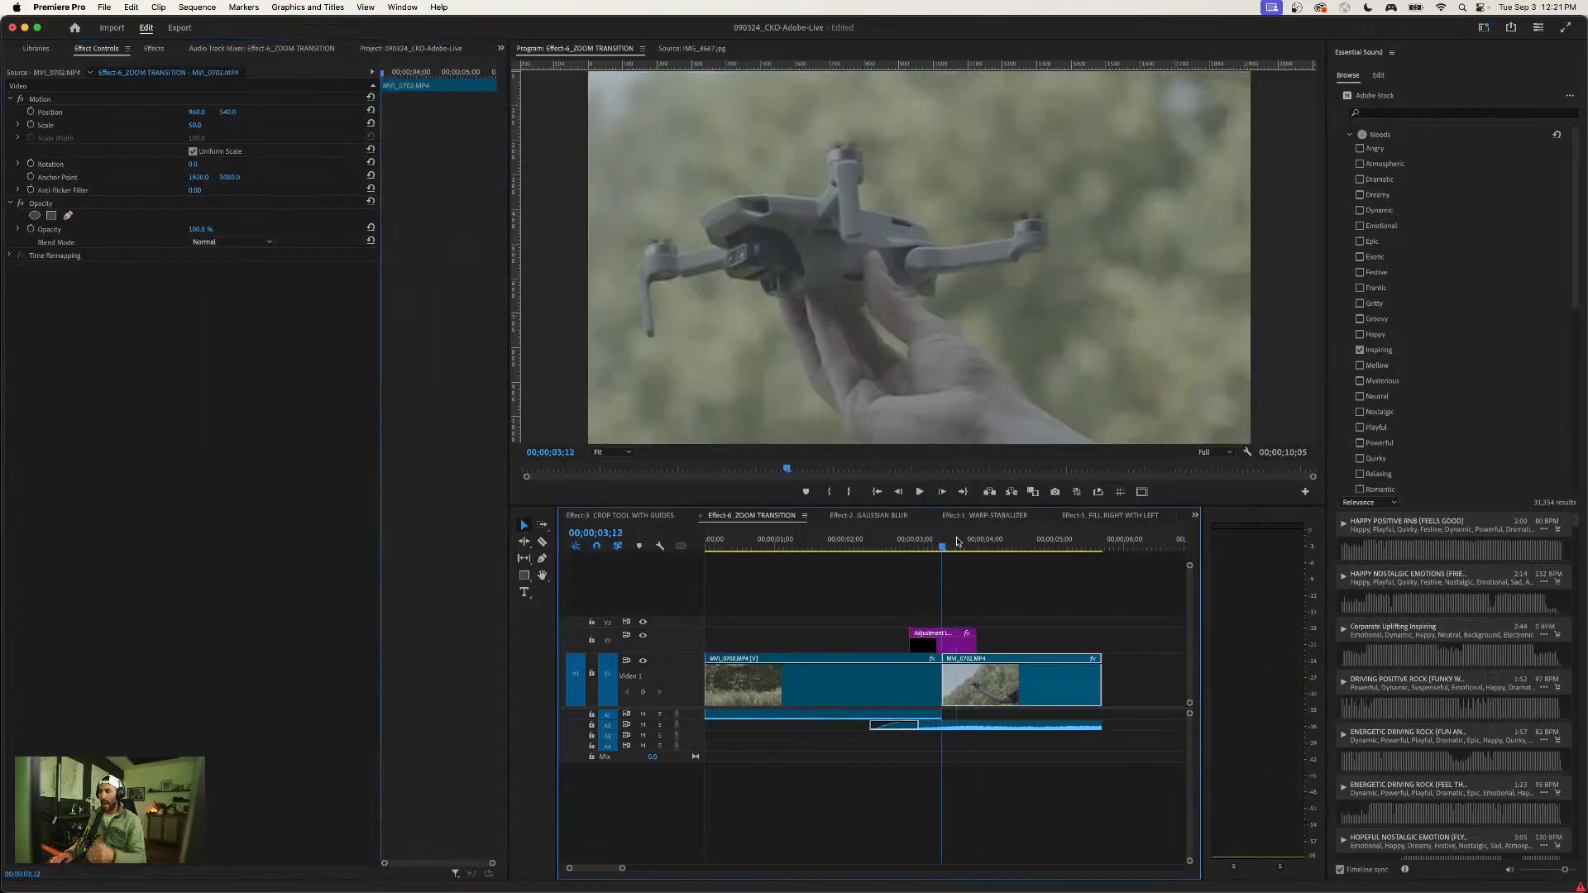
# - Disable Use Composition's Shutter Angle in the adjustment layer's Transform effect and set the shutter angle to 360
pyautogui.click(953, 640)
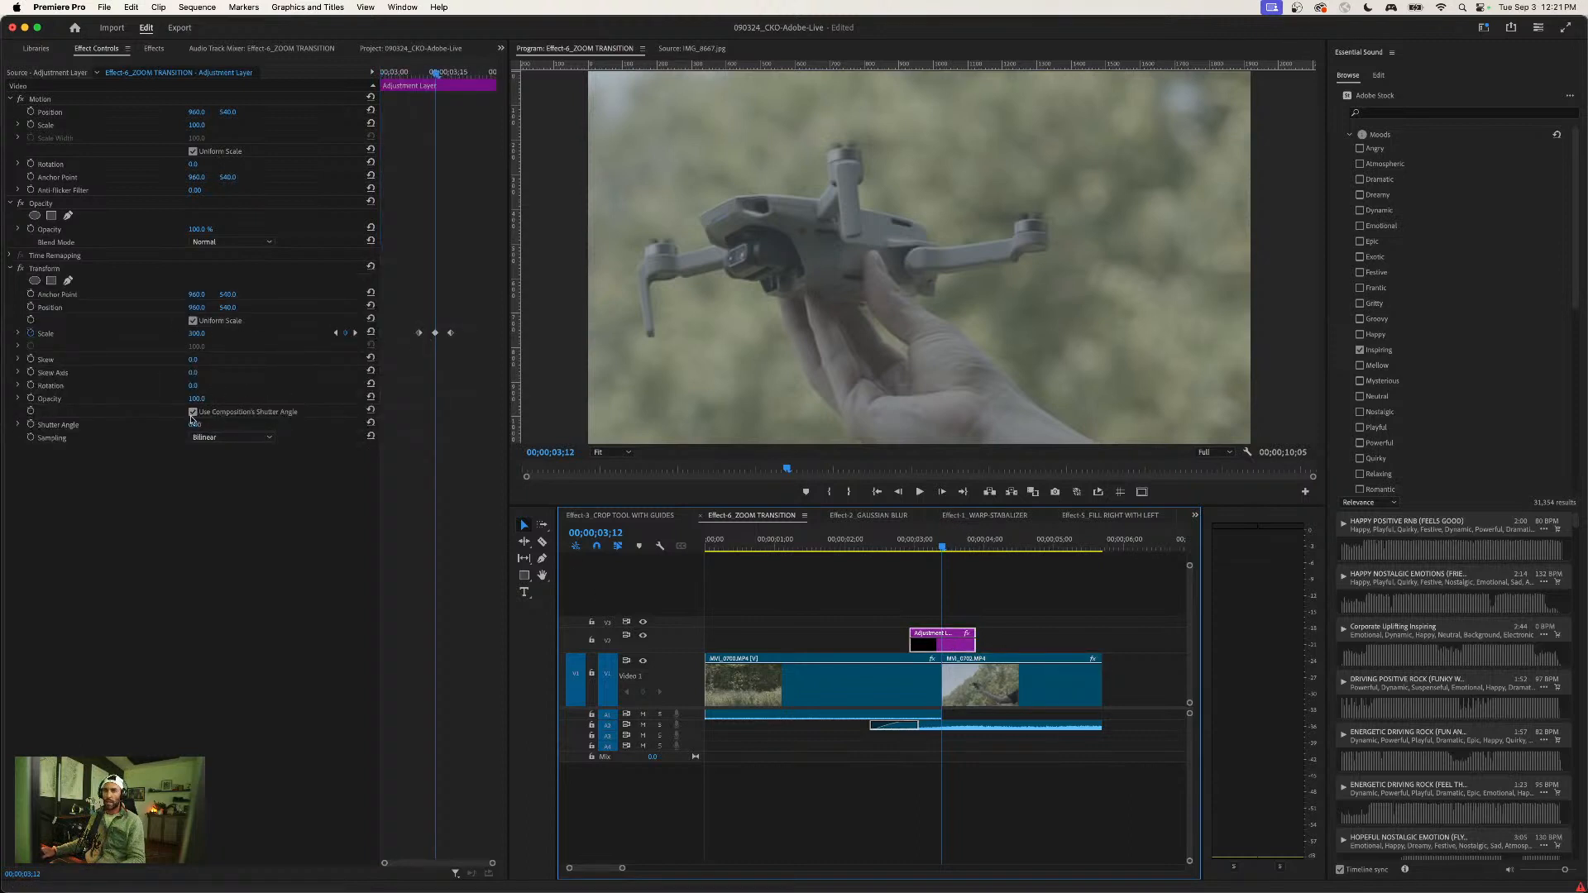
pyautogui.click(193, 414)
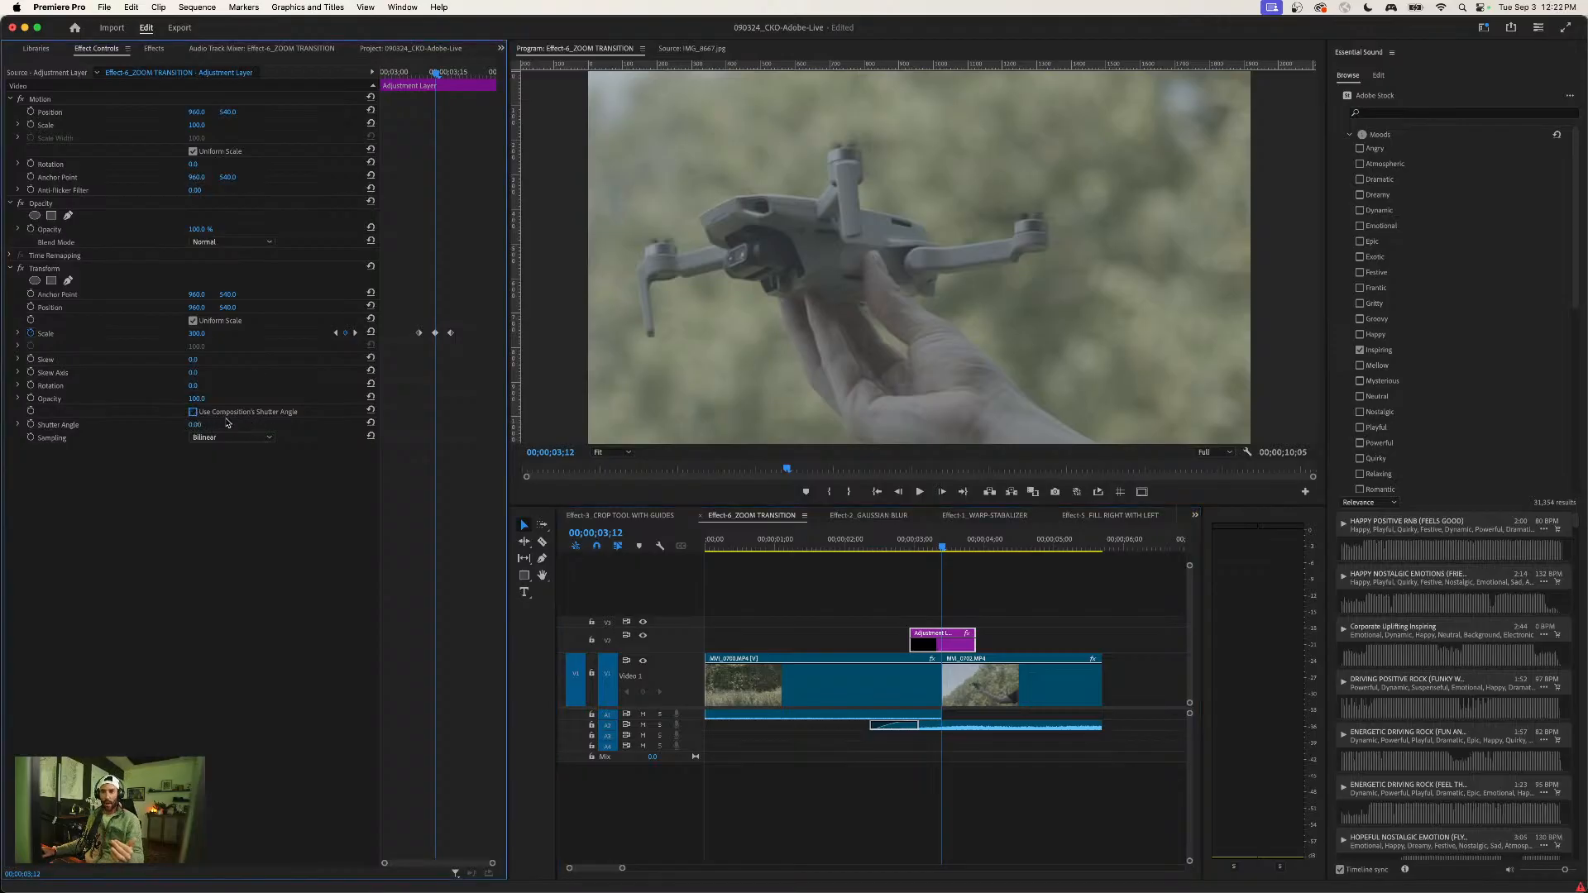
pyautogui.click(198, 426)
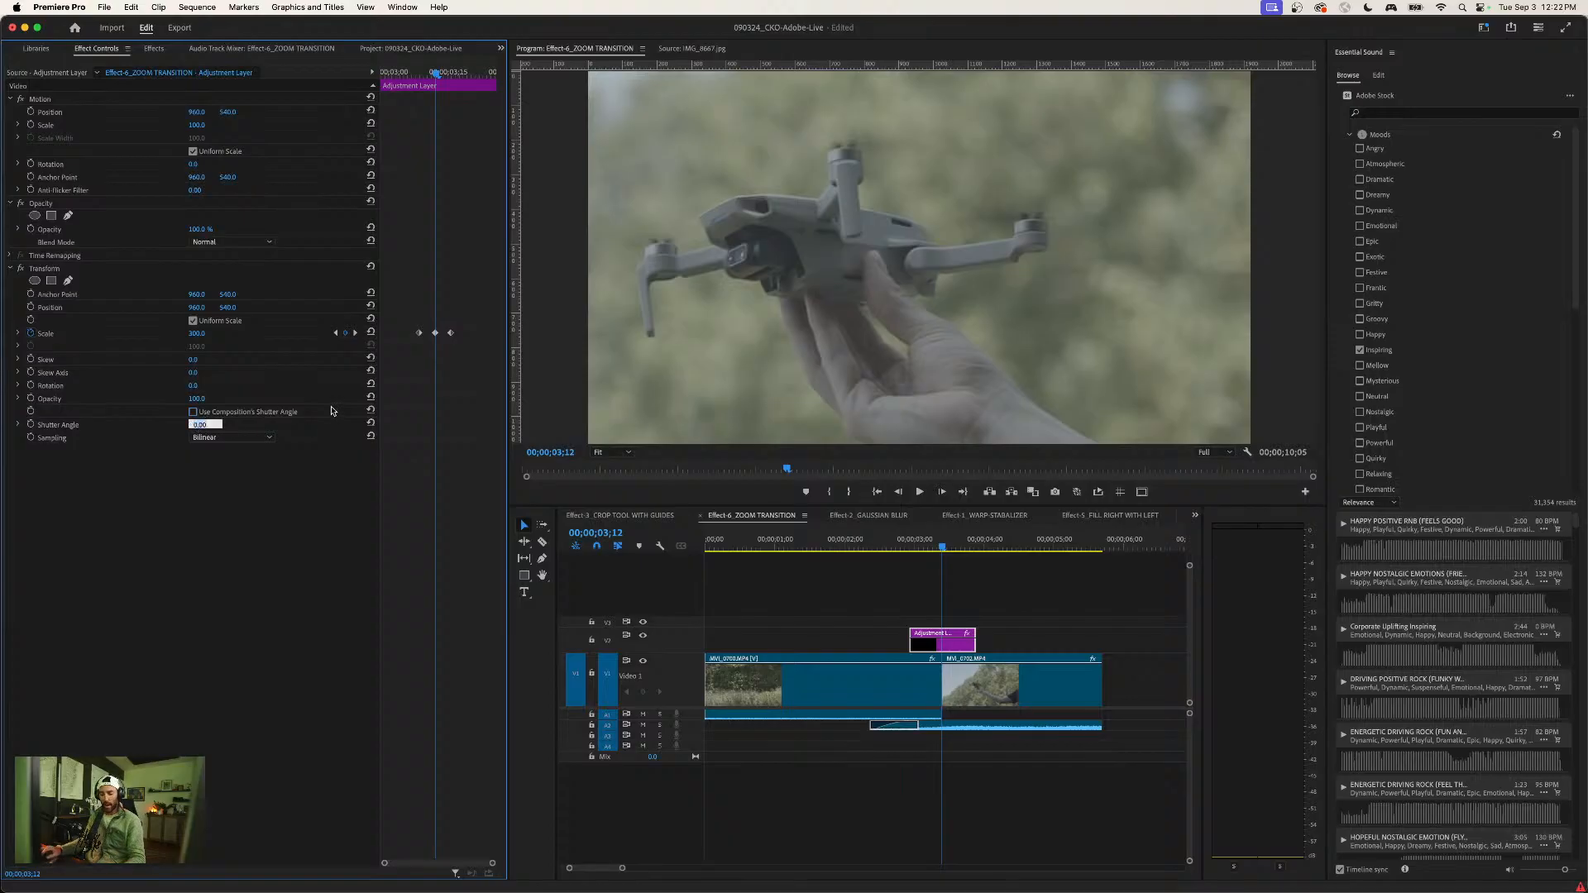
pyautogui.write('360')
pyautogui.press('Return')
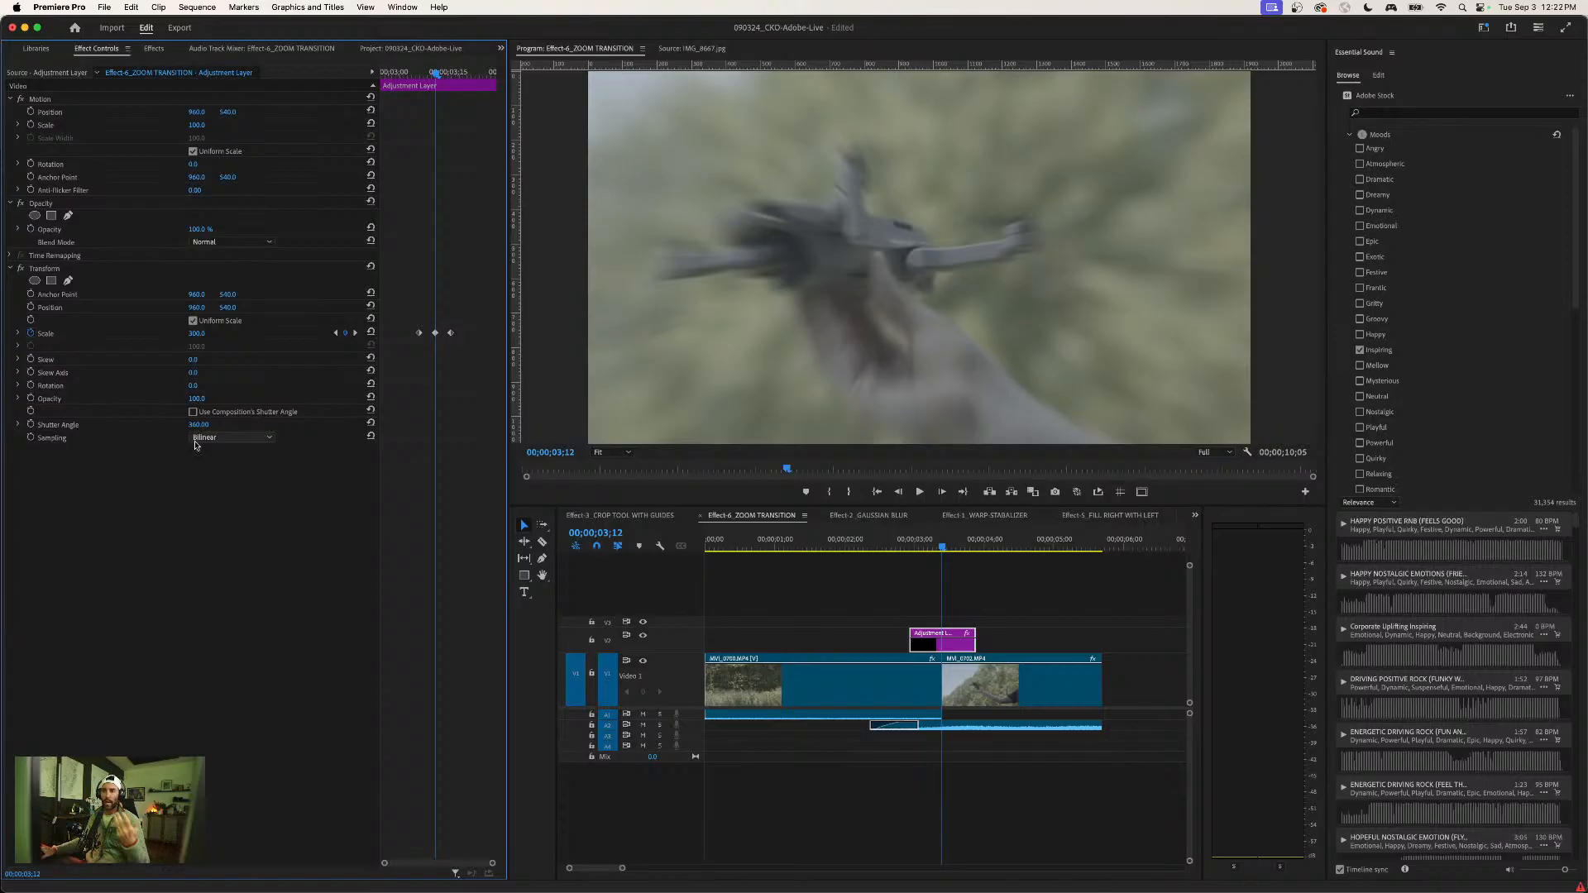
# - Play back the zoom with motion blur and return the playhead to the cut at 00;00;03;12
pyautogui.click(410, 64)
pyautogui.press('space')
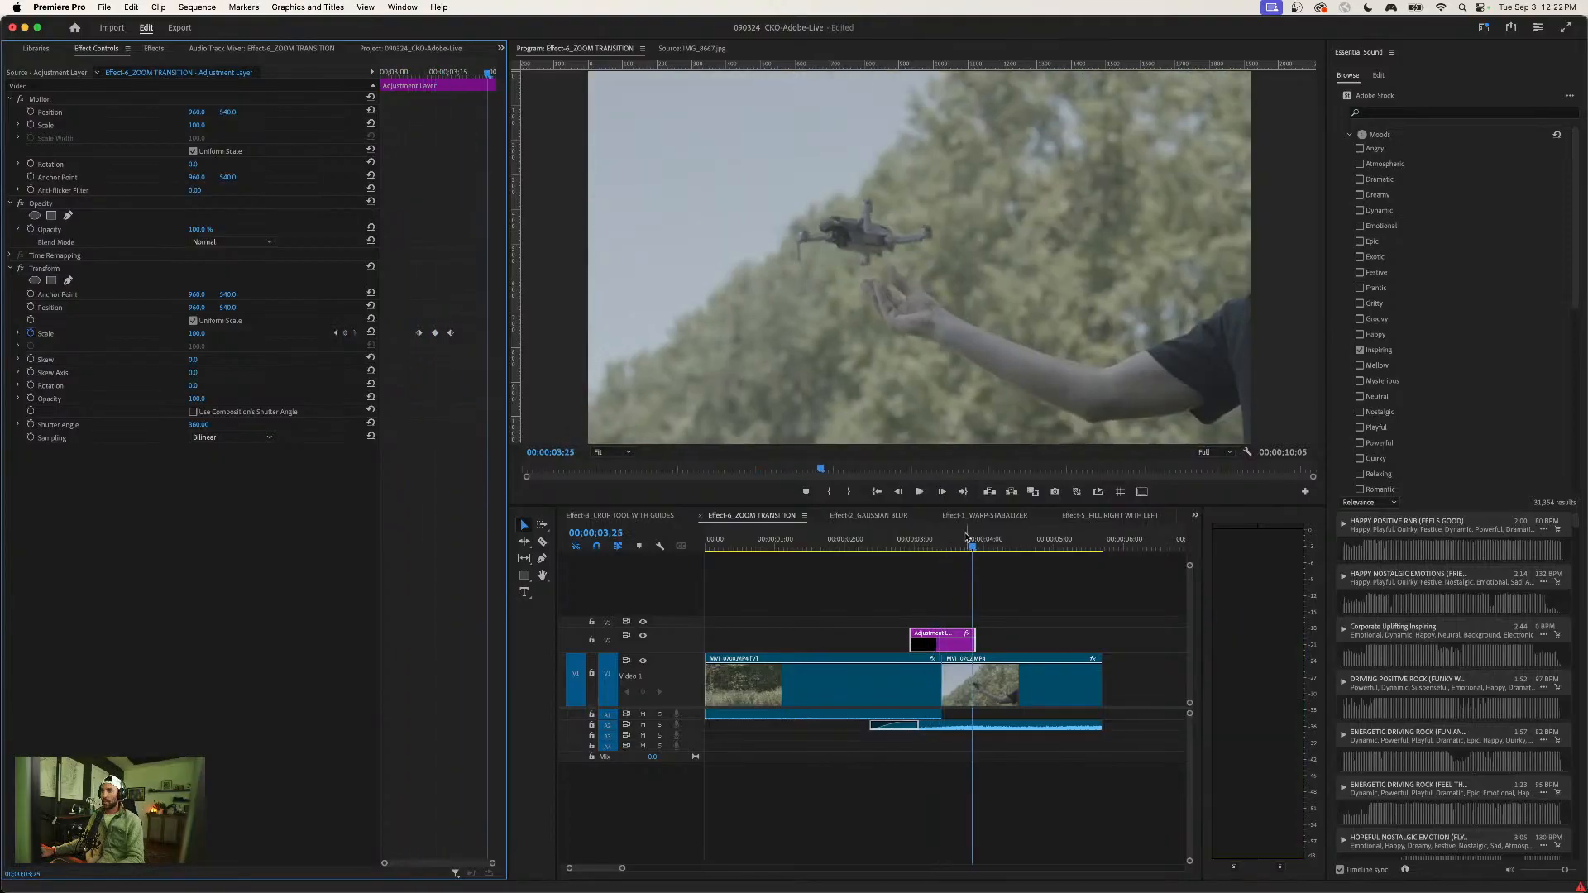
pyautogui.moveTo(967, 537); pyautogui.dragTo(943, 544)
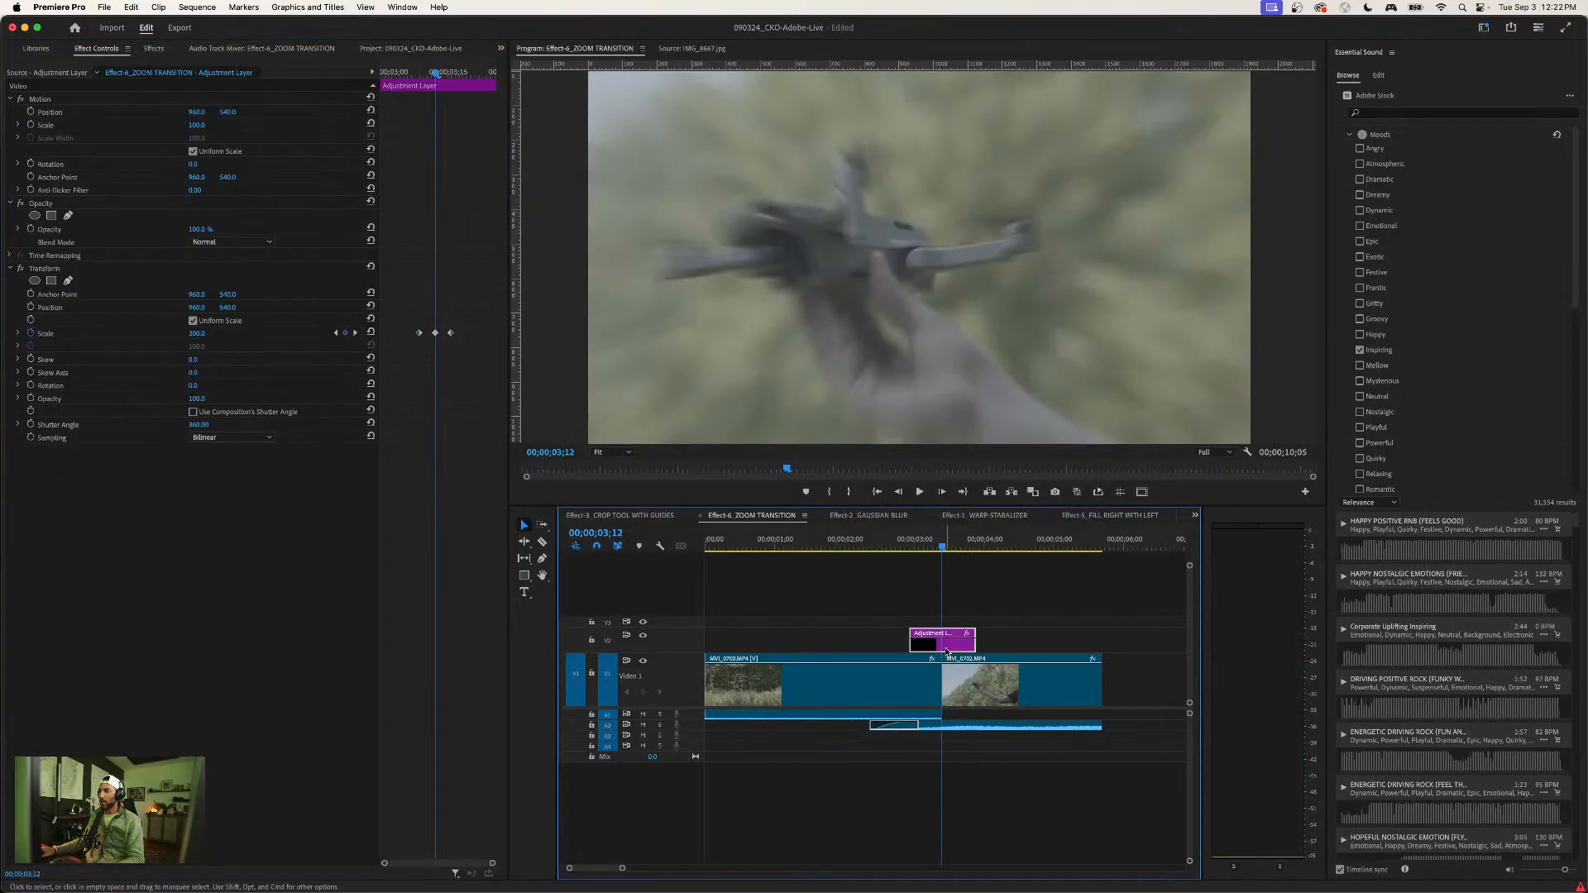
# - Apply Ease Out to the first Transform Scale keyframe and Ease In to the last one
pyautogui.click(417, 333)
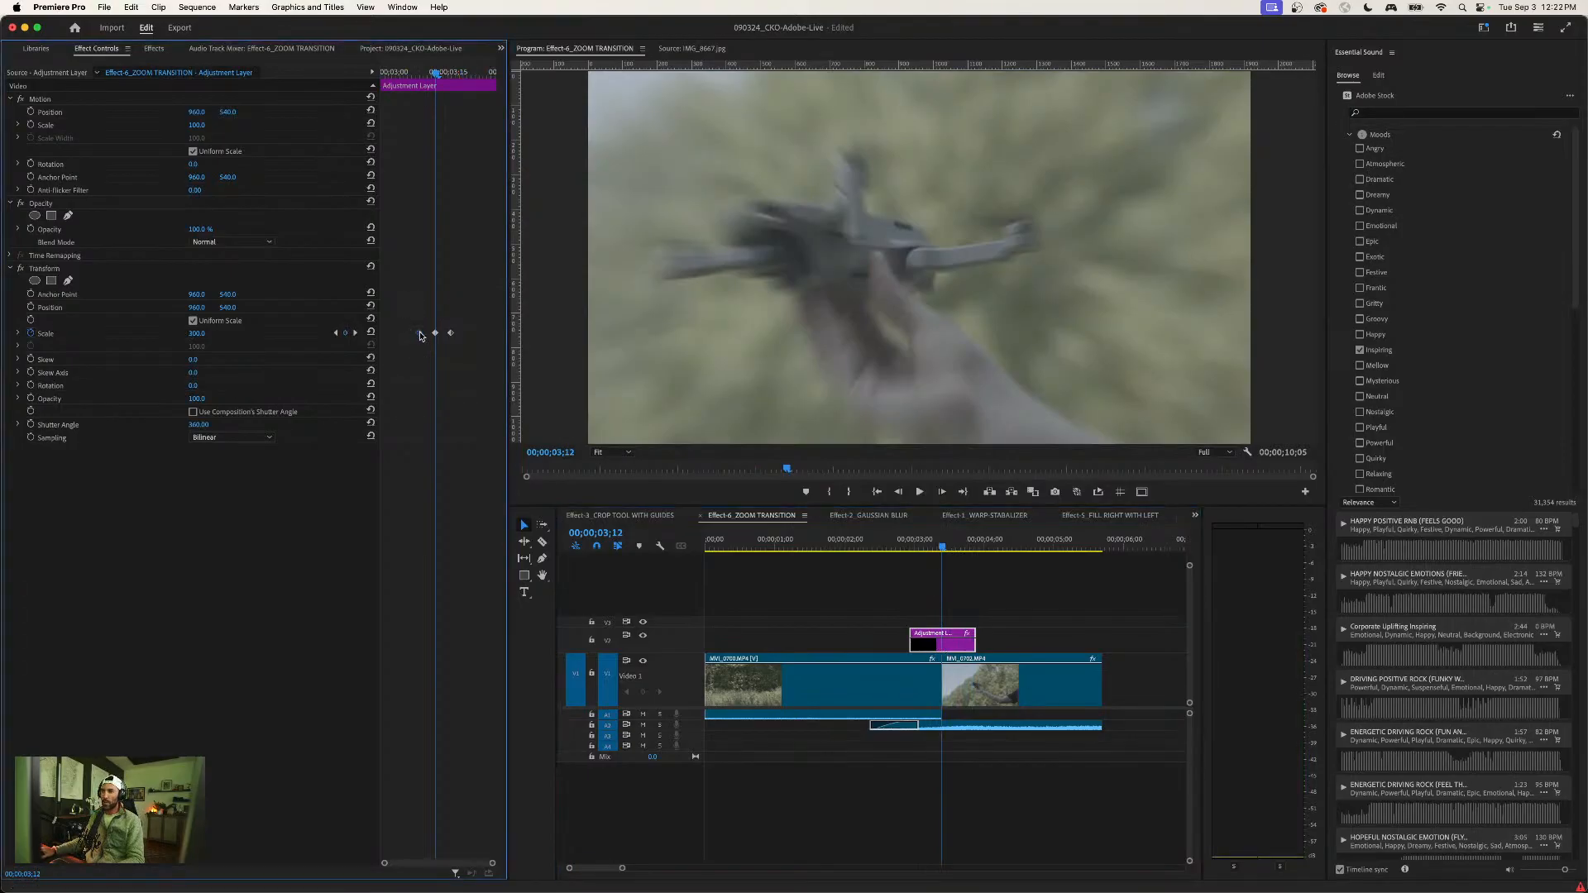
pyautogui.rightClick(419, 334)
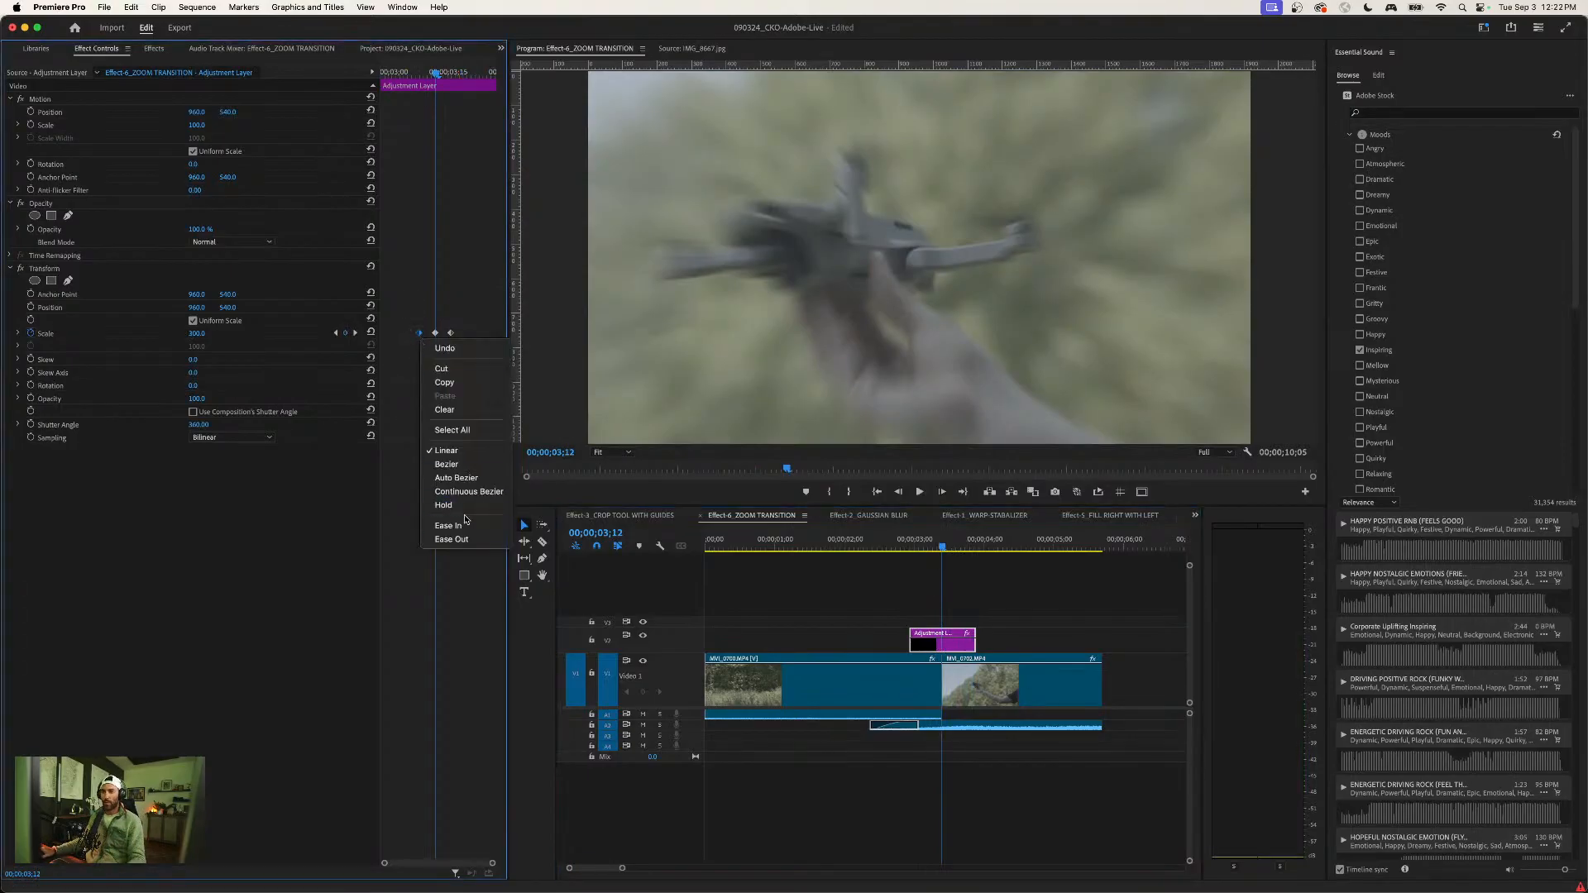
pyautogui.click(452, 540)
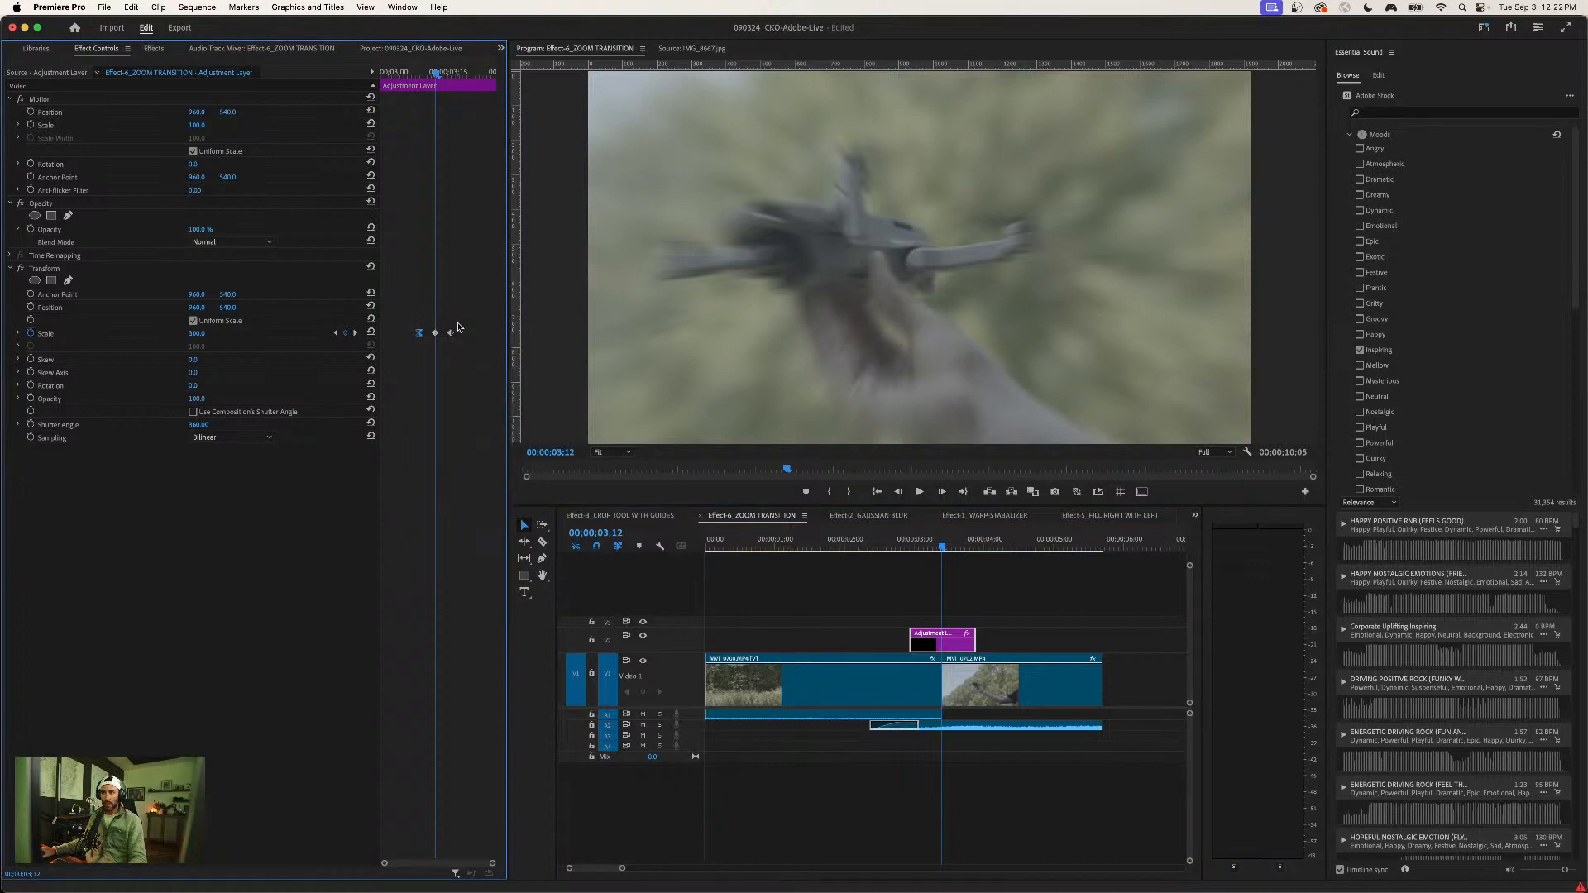
pyautogui.rightClick(450, 334)
pyautogui.click(482, 525)
# - Expand the Transform Scale graph and reshape its velocity curve for a sharper acceleration into the middle keyframe
pyautogui.moveTo(397, 317); pyautogui.dragTo(482, 353)
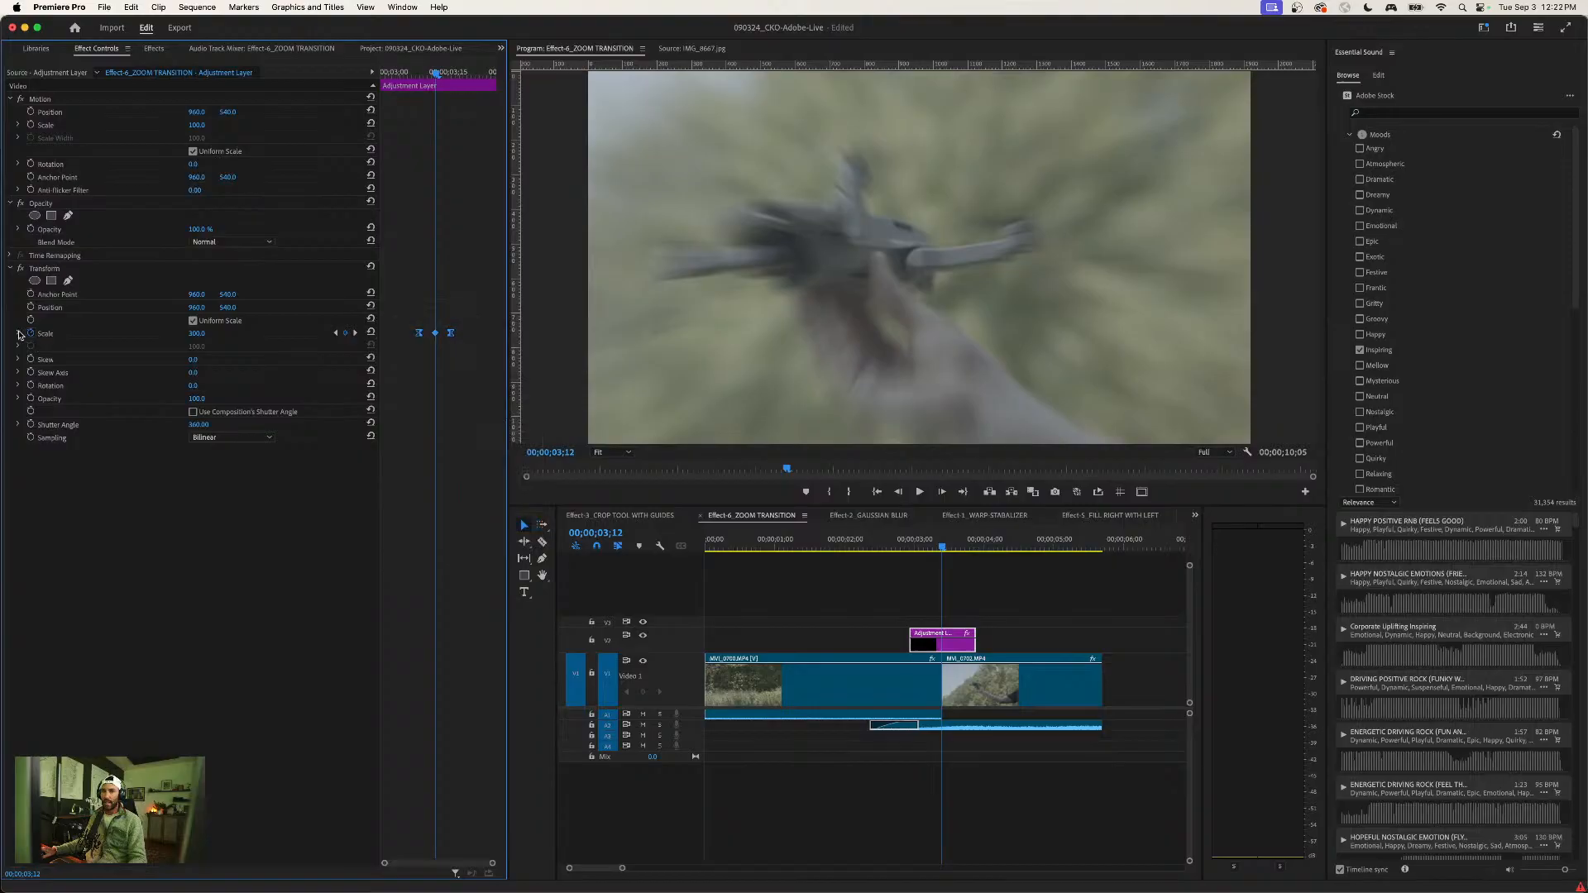
pyautogui.click(19, 334)
pyautogui.press('=')
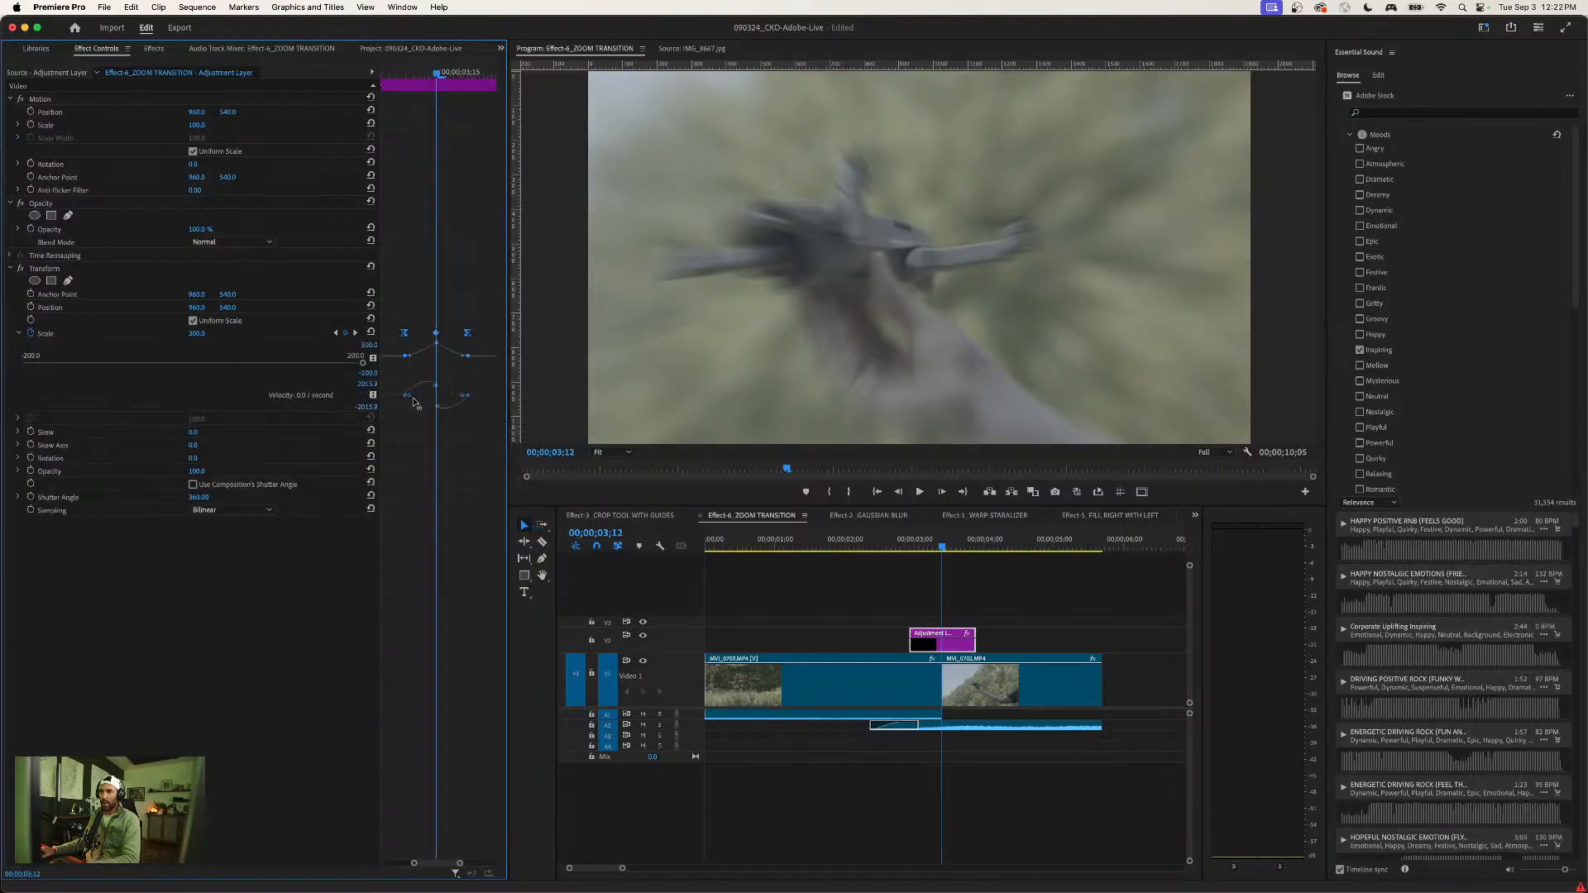
pyautogui.moveTo(411, 398); pyautogui.dragTo(419, 399)
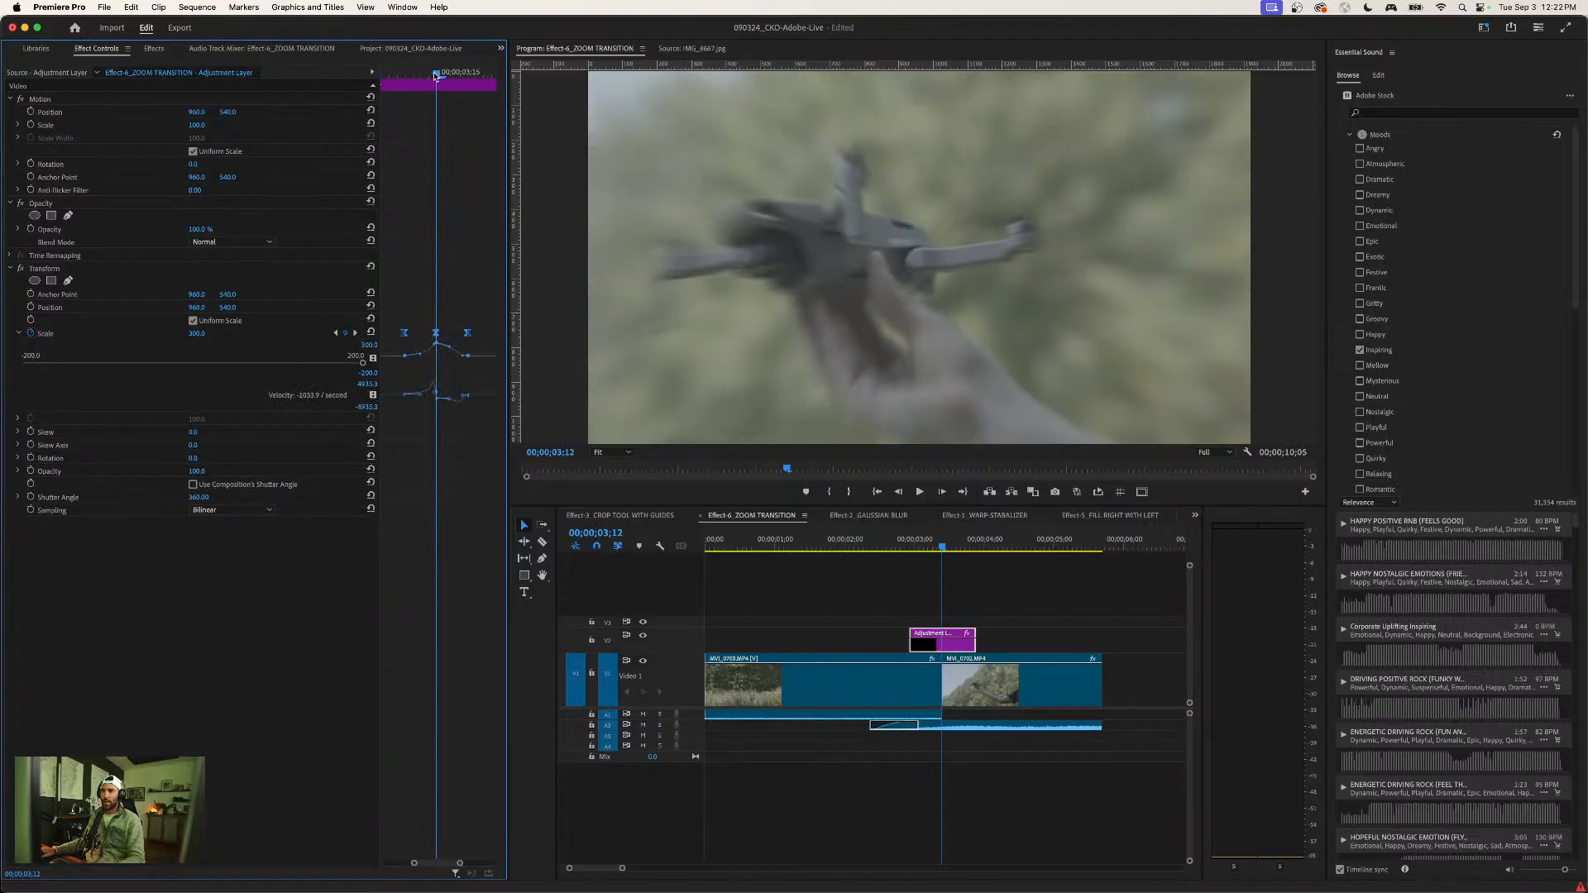
# - Play back the eased zoom transition and inspect the frames at the cut, ending at 00;00;03;12
pyautogui.moveTo(436, 75); pyautogui.dragTo(379, 80)
pyautogui.press('space')
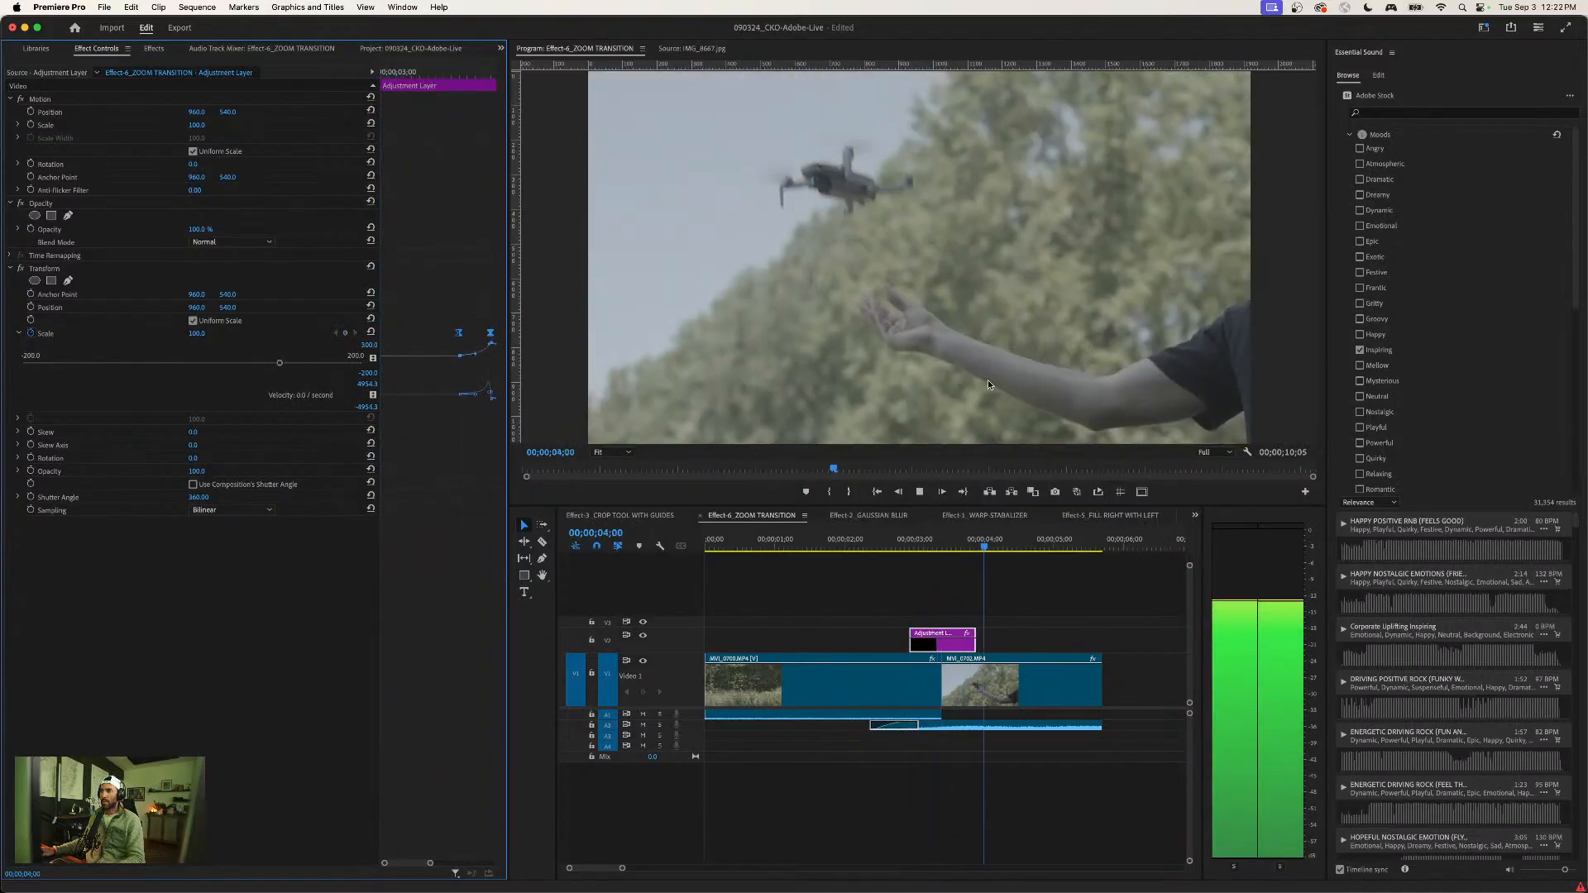
pyautogui.press('space')
pyautogui.click(941, 546)
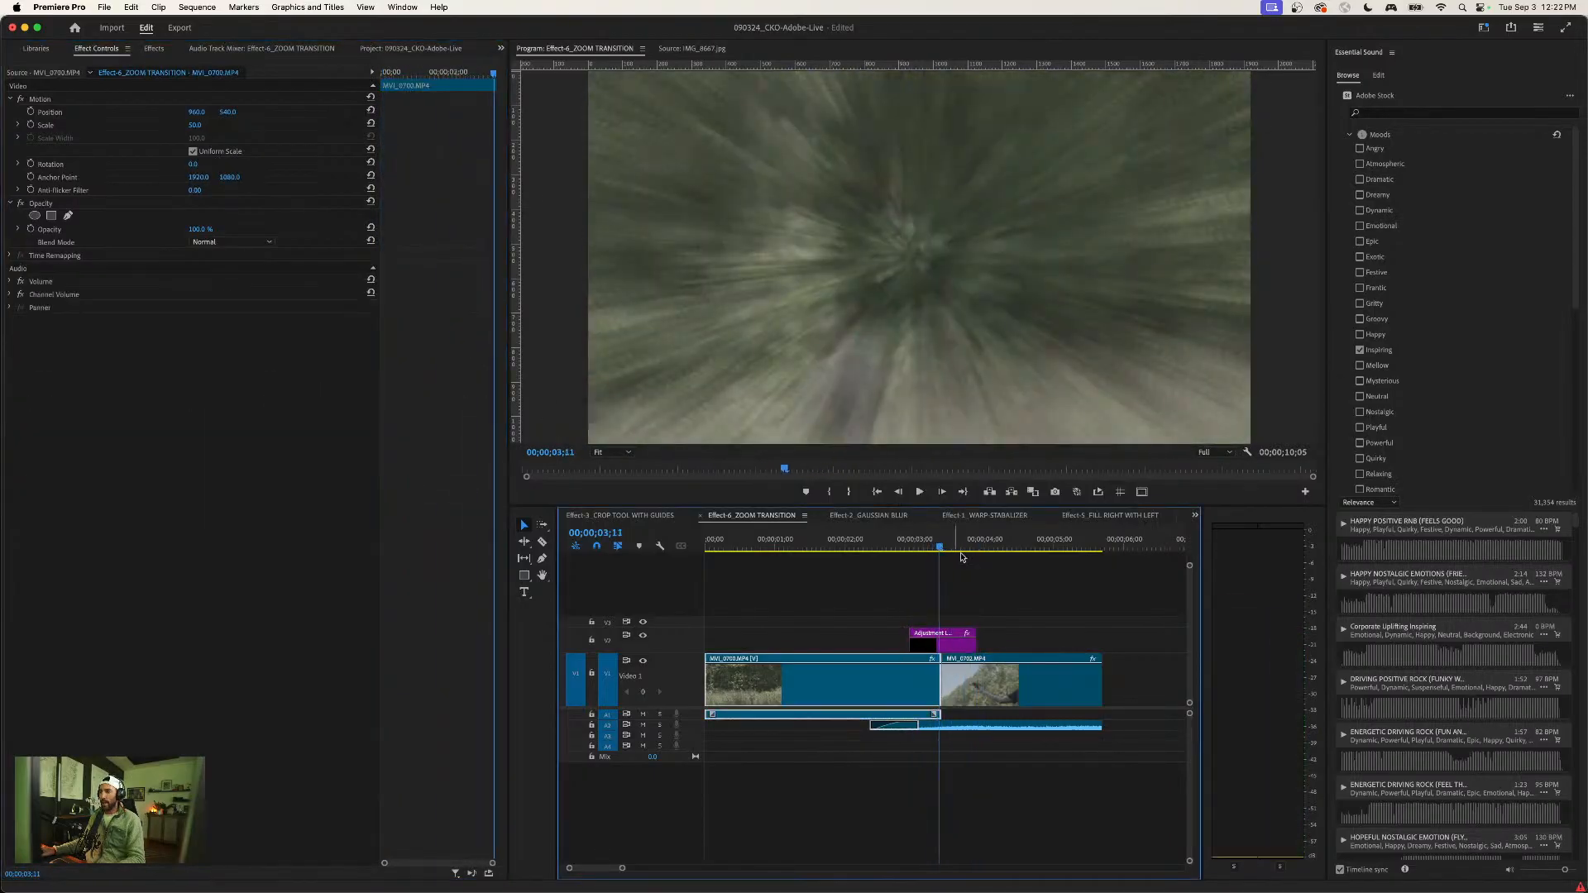
pyautogui.click(972, 565)
pyautogui.press('=')
pyautogui.press('Right')
pyautogui.click(1020, 608)
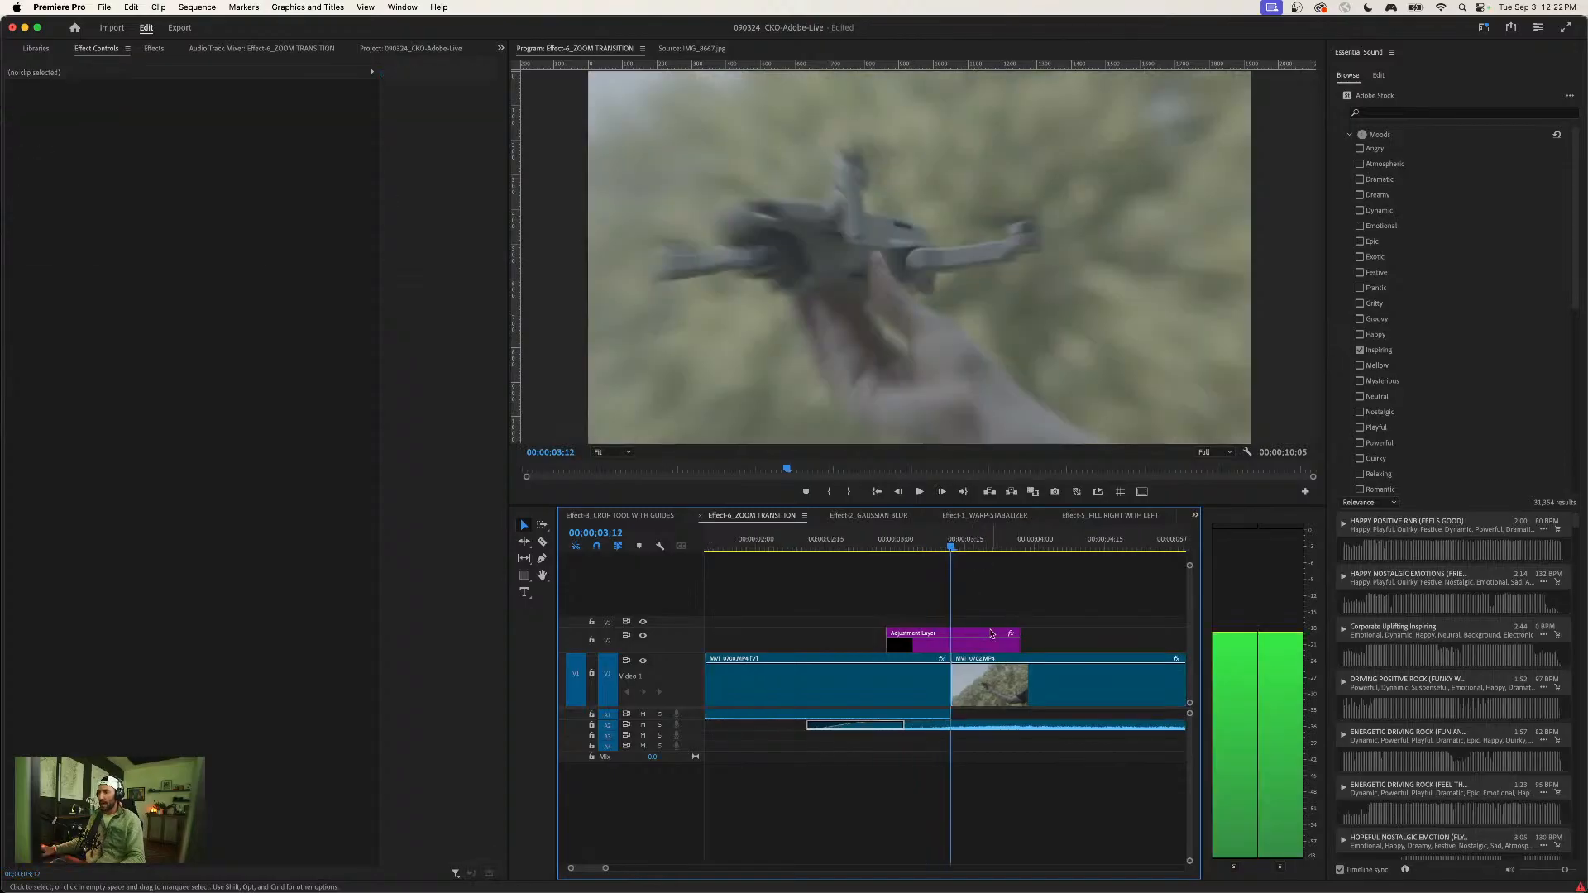
# - Save the adjustment layer's Transform effect as a preset named "Zoom Transition - ON THE CLIP"
pyautogui.click(979, 645)
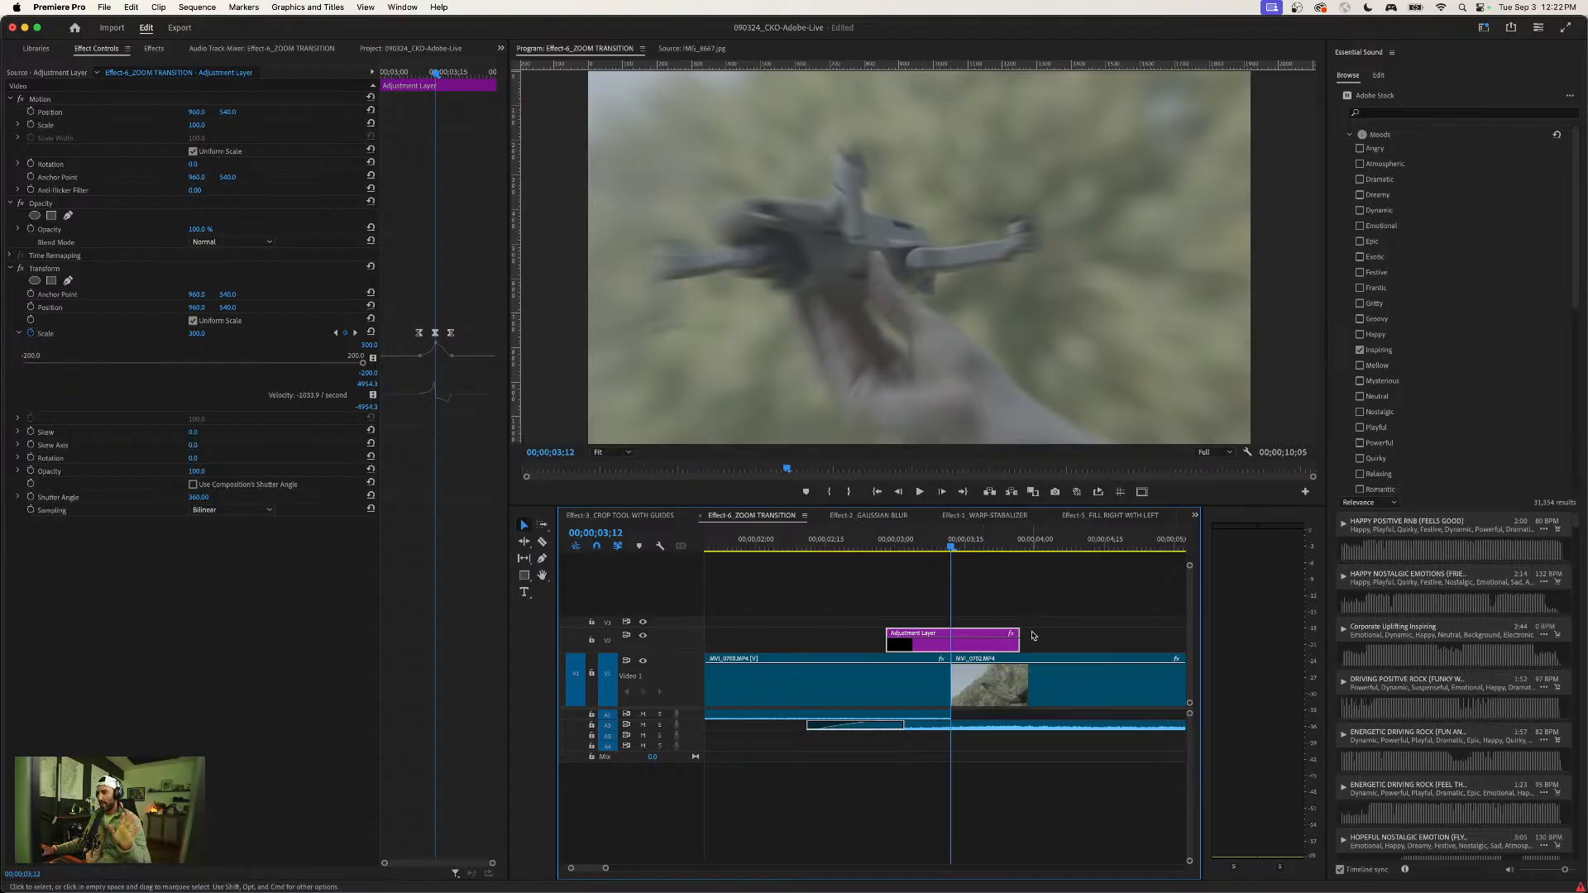
pyautogui.click(997, 616)
pyautogui.click(976, 645)
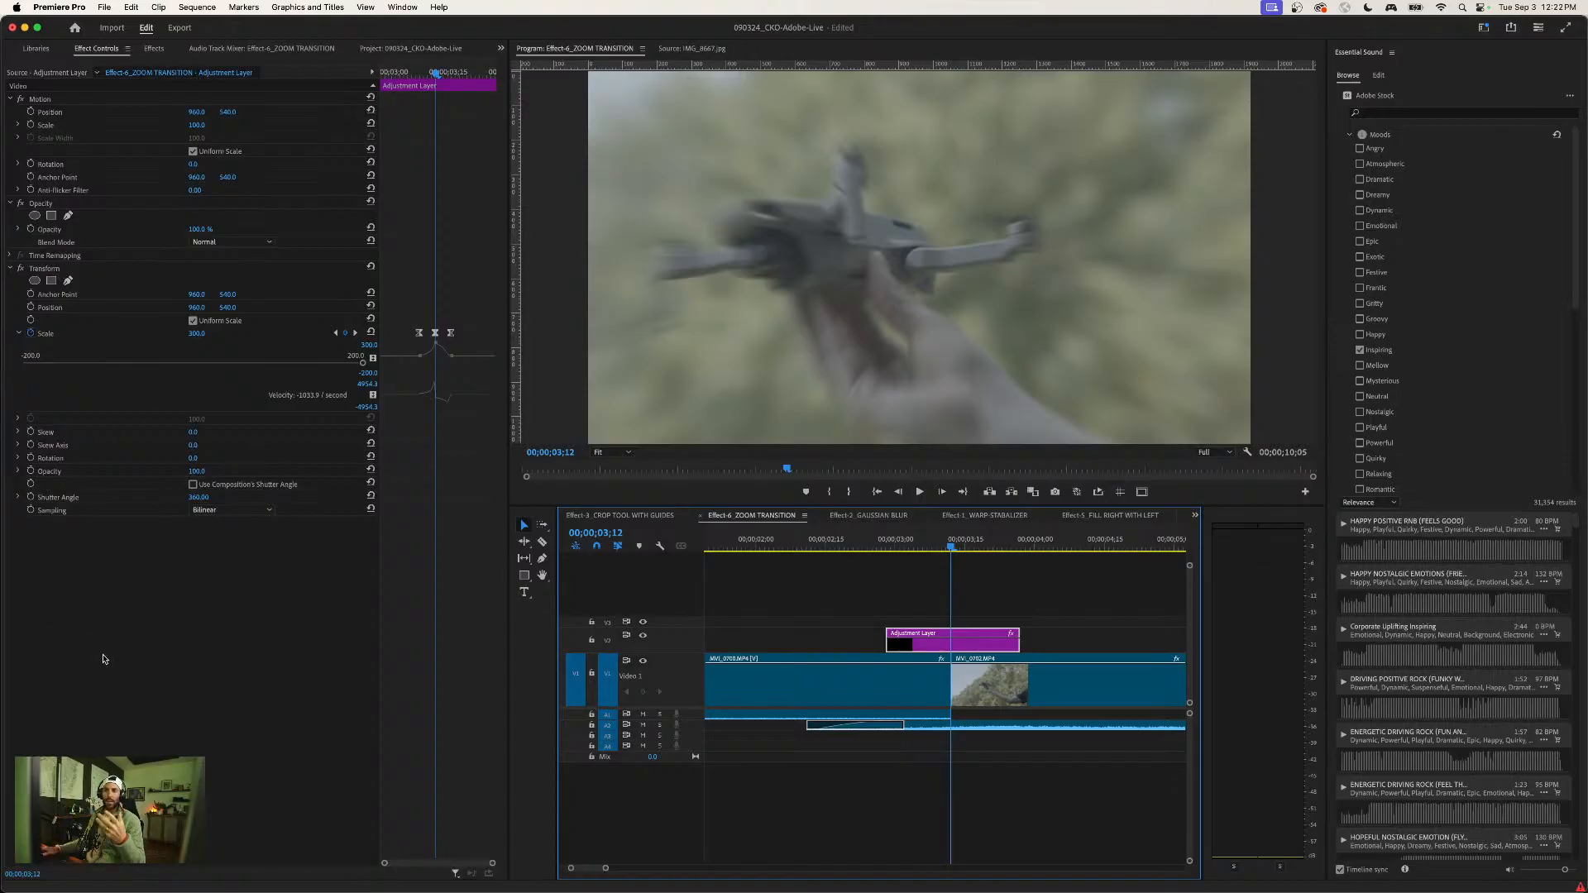
pyautogui.click(59, 271)
pyautogui.rightClick(86, 275)
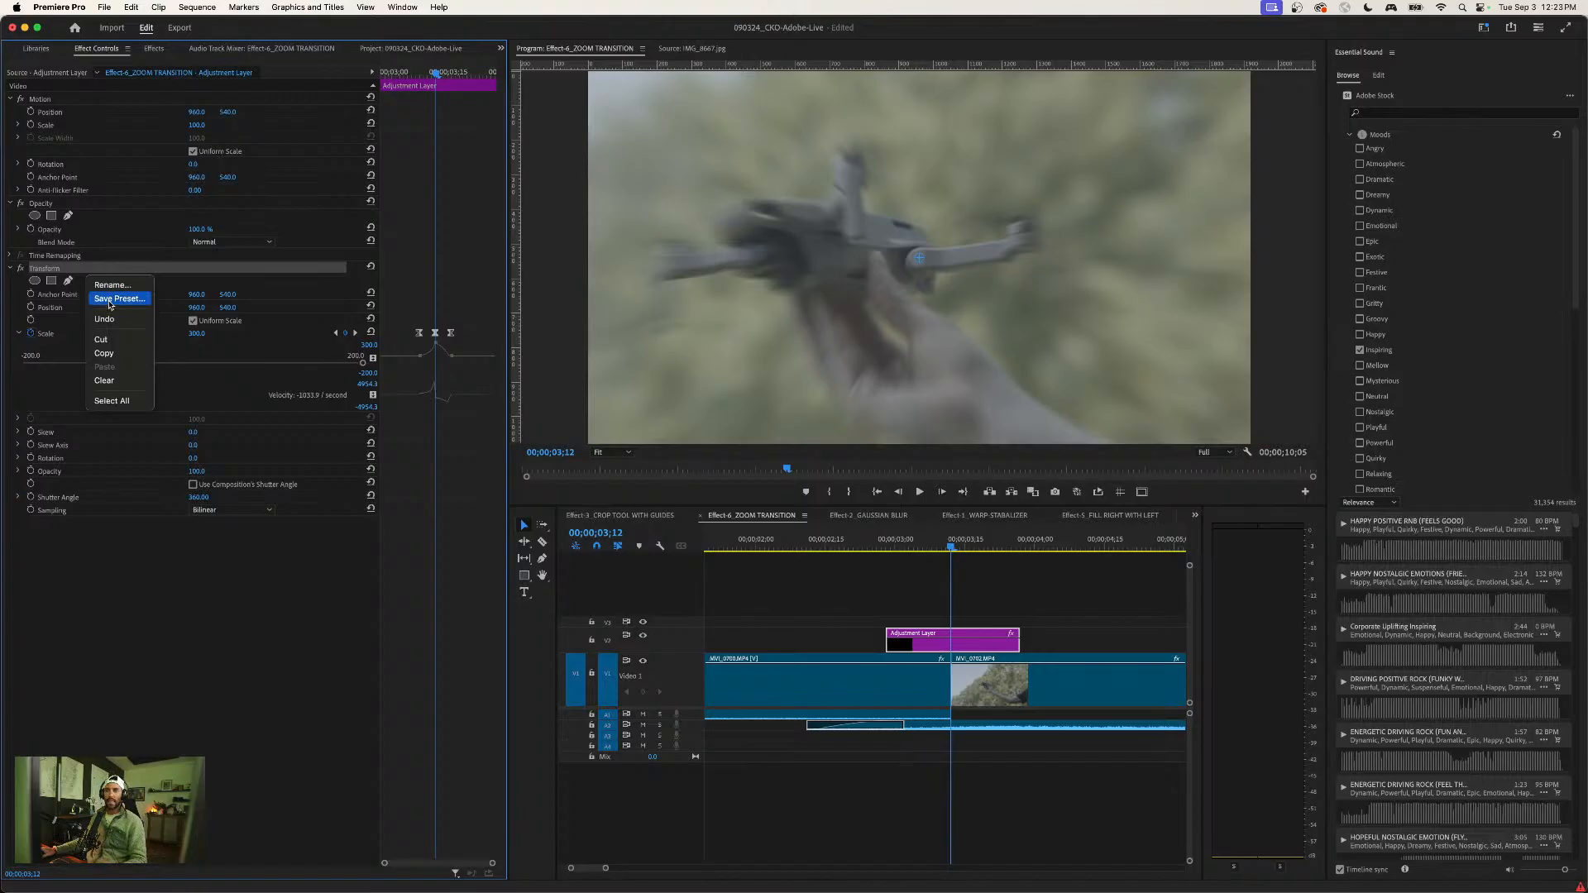
pyautogui.click(109, 300)
pyautogui.write('Zoom Transition - ON THE CLIP')
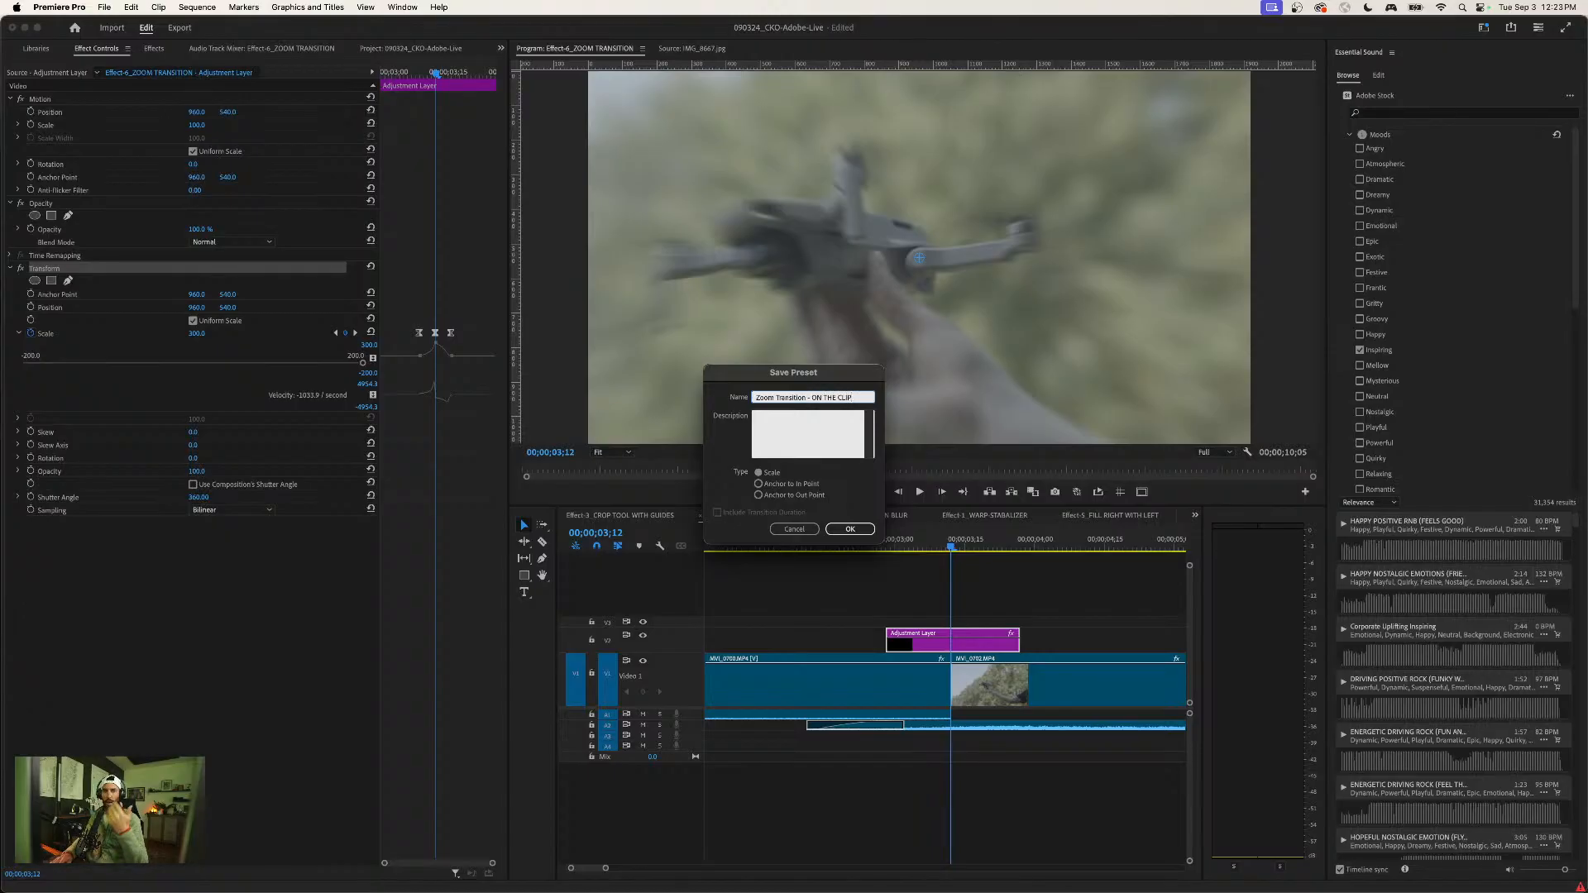
pyautogui.press('Return')
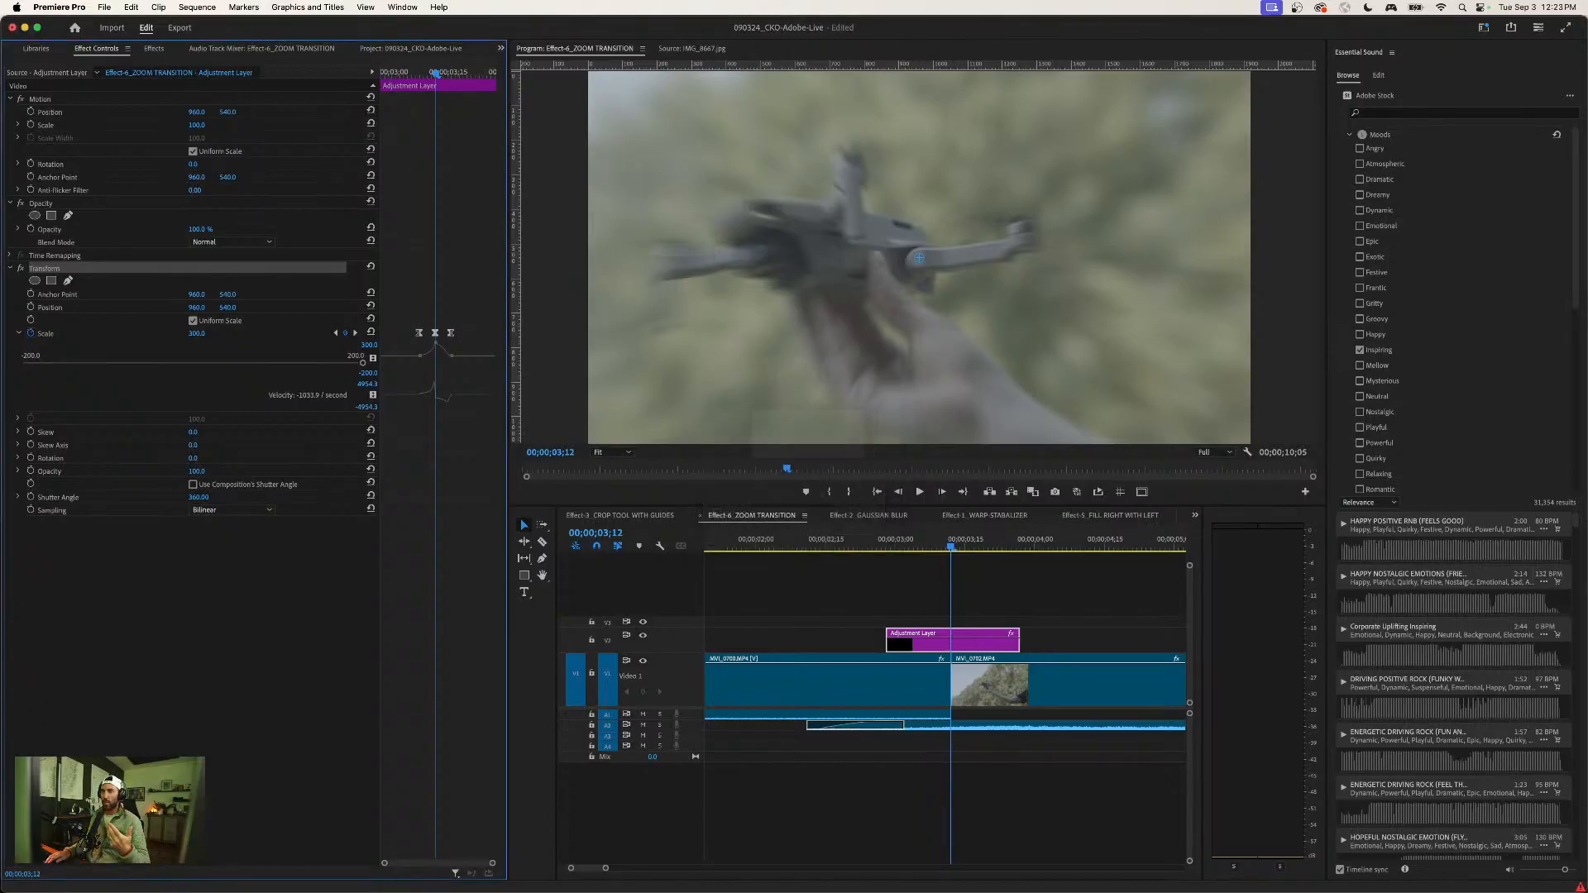
# - Find the saved Zoom Transition - ON THE CLIP preset among the Presets and add it to the Favorite Effects bin
pyautogui.click(149, 50)
pyautogui.click(9, 81)
pyautogui.click(94, 95)
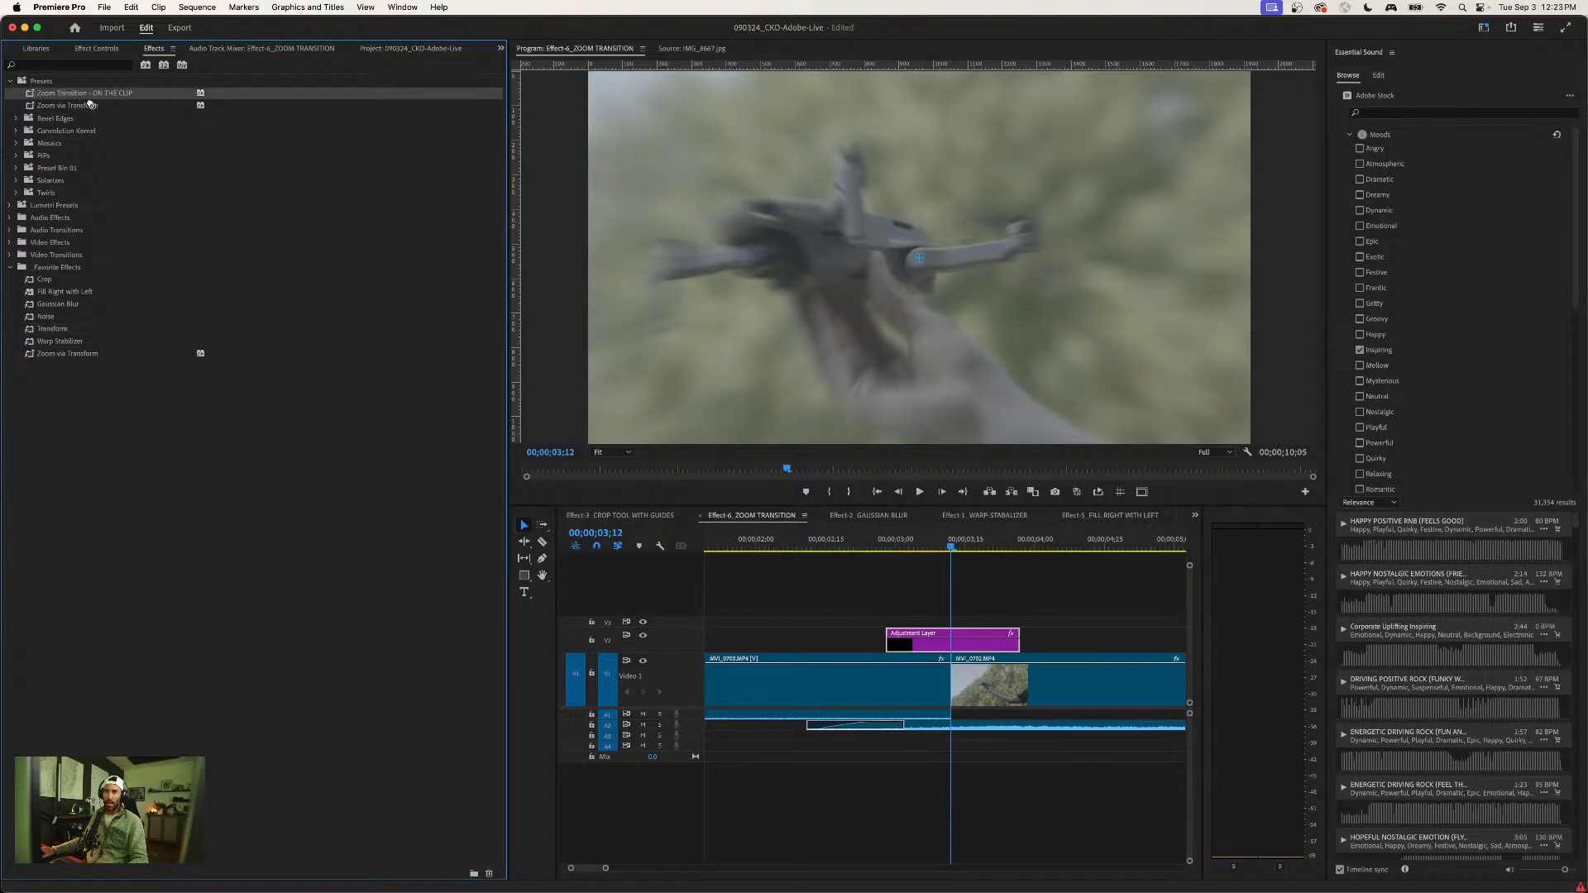
pyautogui.moveTo(75, 259); pyautogui.dragTo(71, 266)
pyautogui.moveTo(881, 610); pyautogui.dragTo(939, 647)
pyautogui.press('Delete')
pyautogui.press('-')
pyautogui.click(211, 541)
pyautogui.click(39, 355)
pyautogui.moveTo(902, 525); pyautogui.dragTo(420, 473)
pyautogui.press('super+z')
# - Remove the Transform effect from the adjustment layer over the cut
pyautogui.click(947, 649)
pyautogui.click(93, 48)
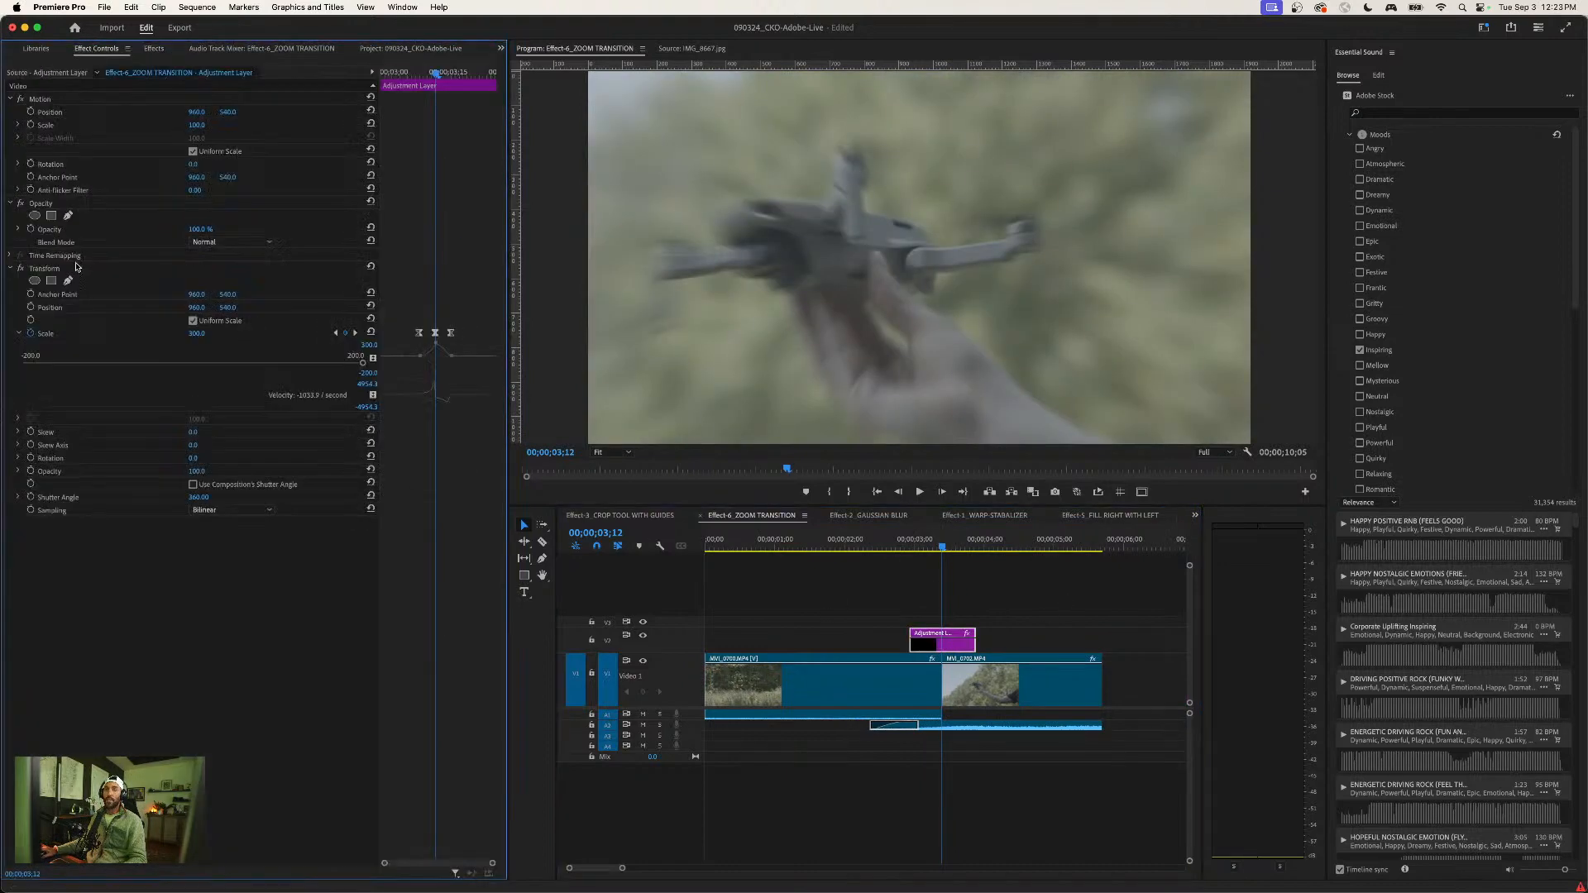
pyautogui.click(1018, 542)
pyautogui.click(948, 647)
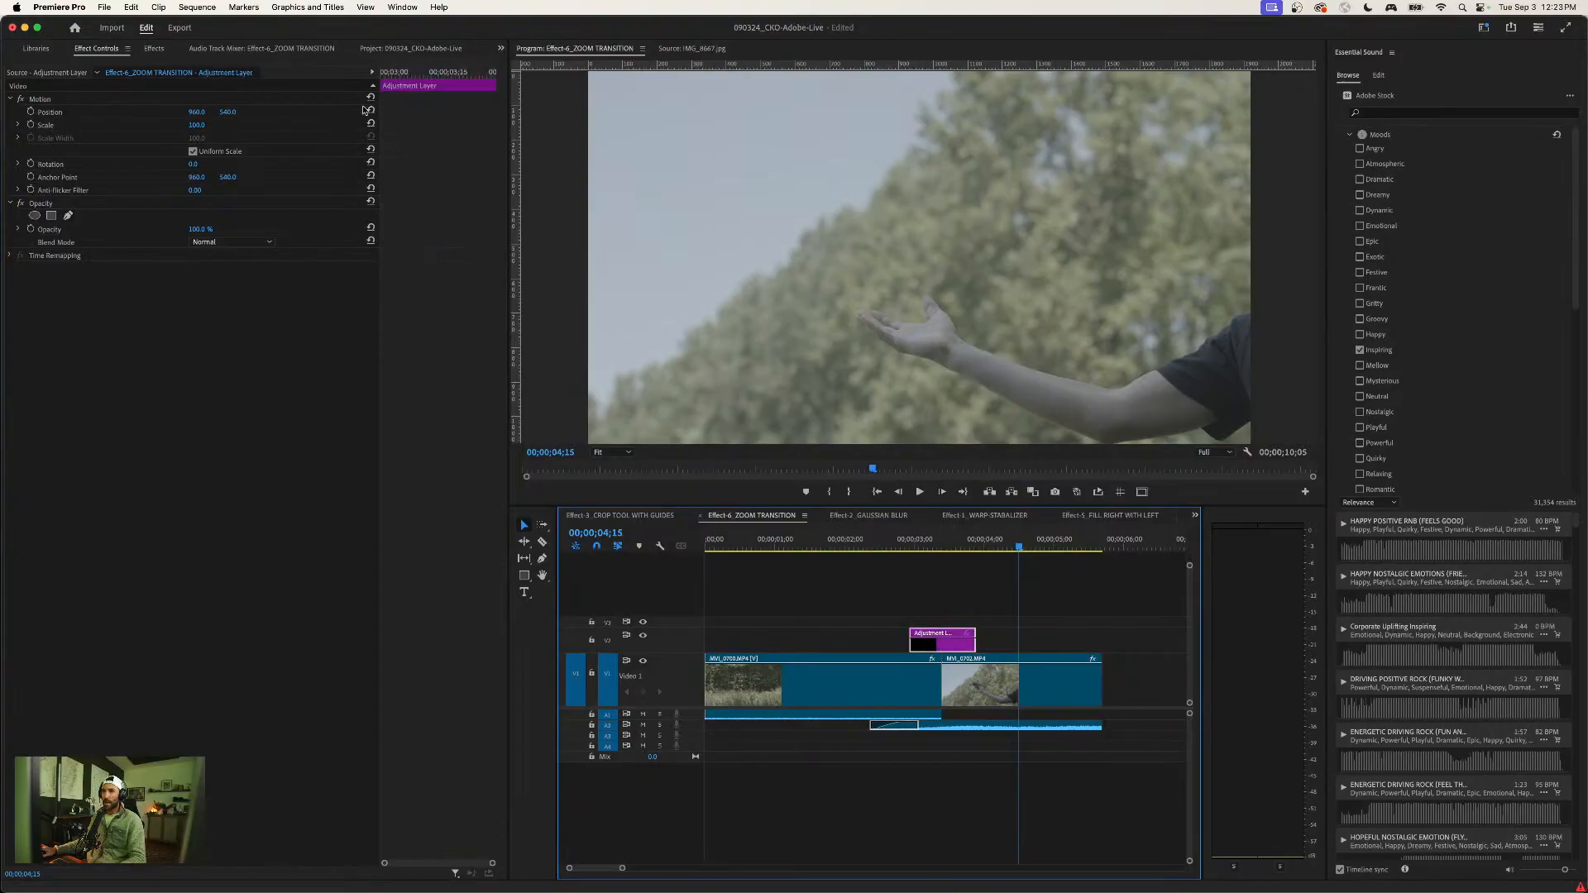
# - Apply the Zoom Transition - ON THE CLIP preset to the adjustment layer and play back the zoom across the cut
pyautogui.click(149, 48)
pyautogui.moveTo(80, 353); pyautogui.dragTo(947, 622)
pyautogui.press('j')
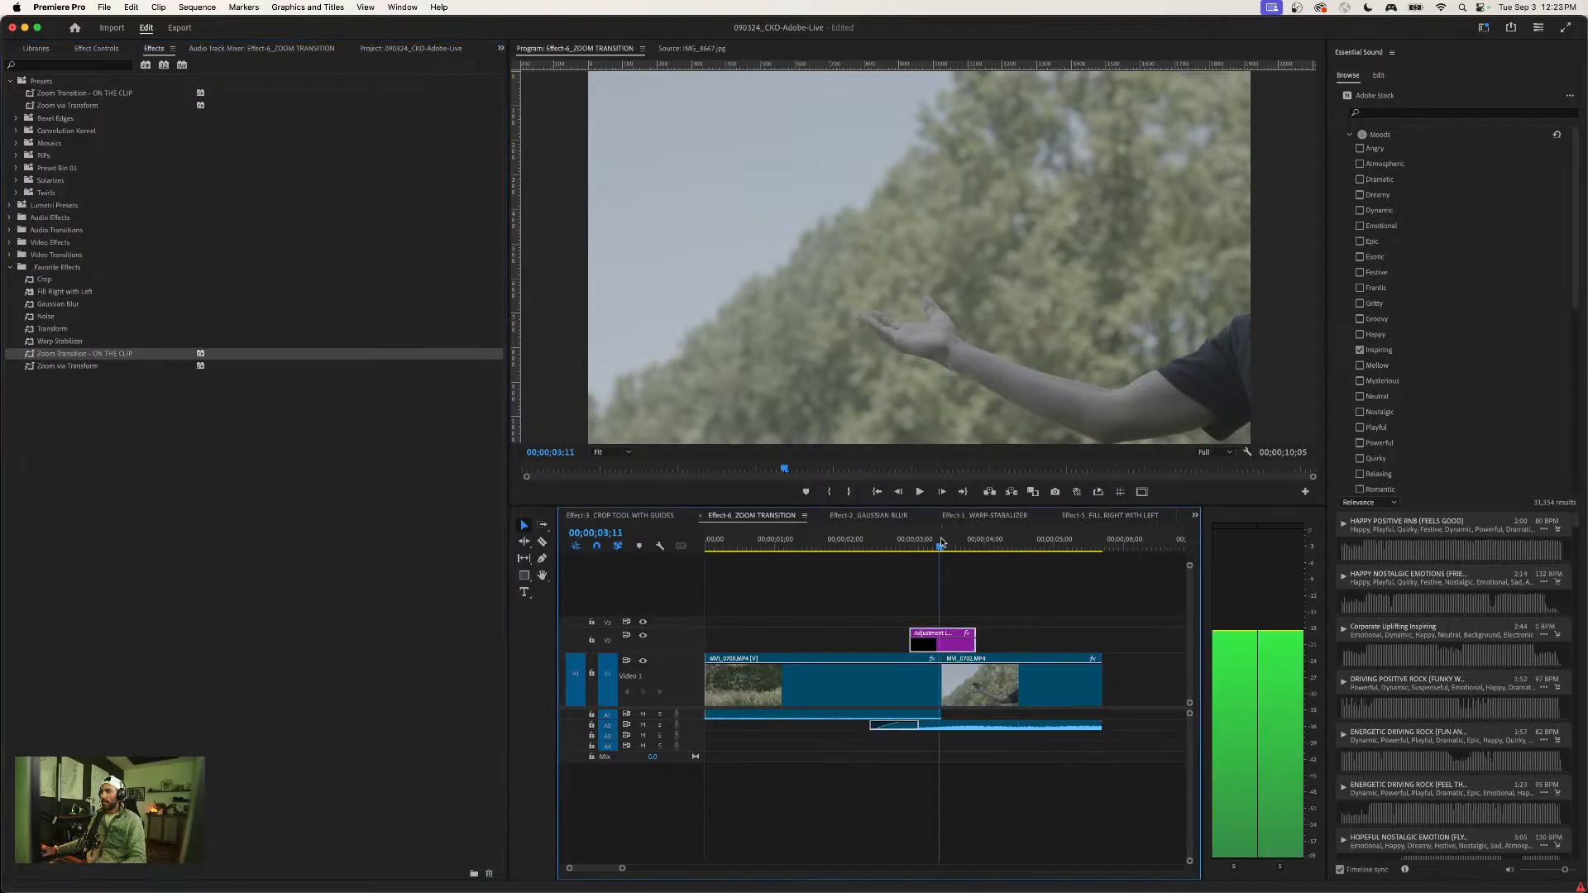
pyautogui.press('space')
pyautogui.moveTo(971, 545); pyautogui.dragTo(940, 544)
pyautogui.click(975, 595)
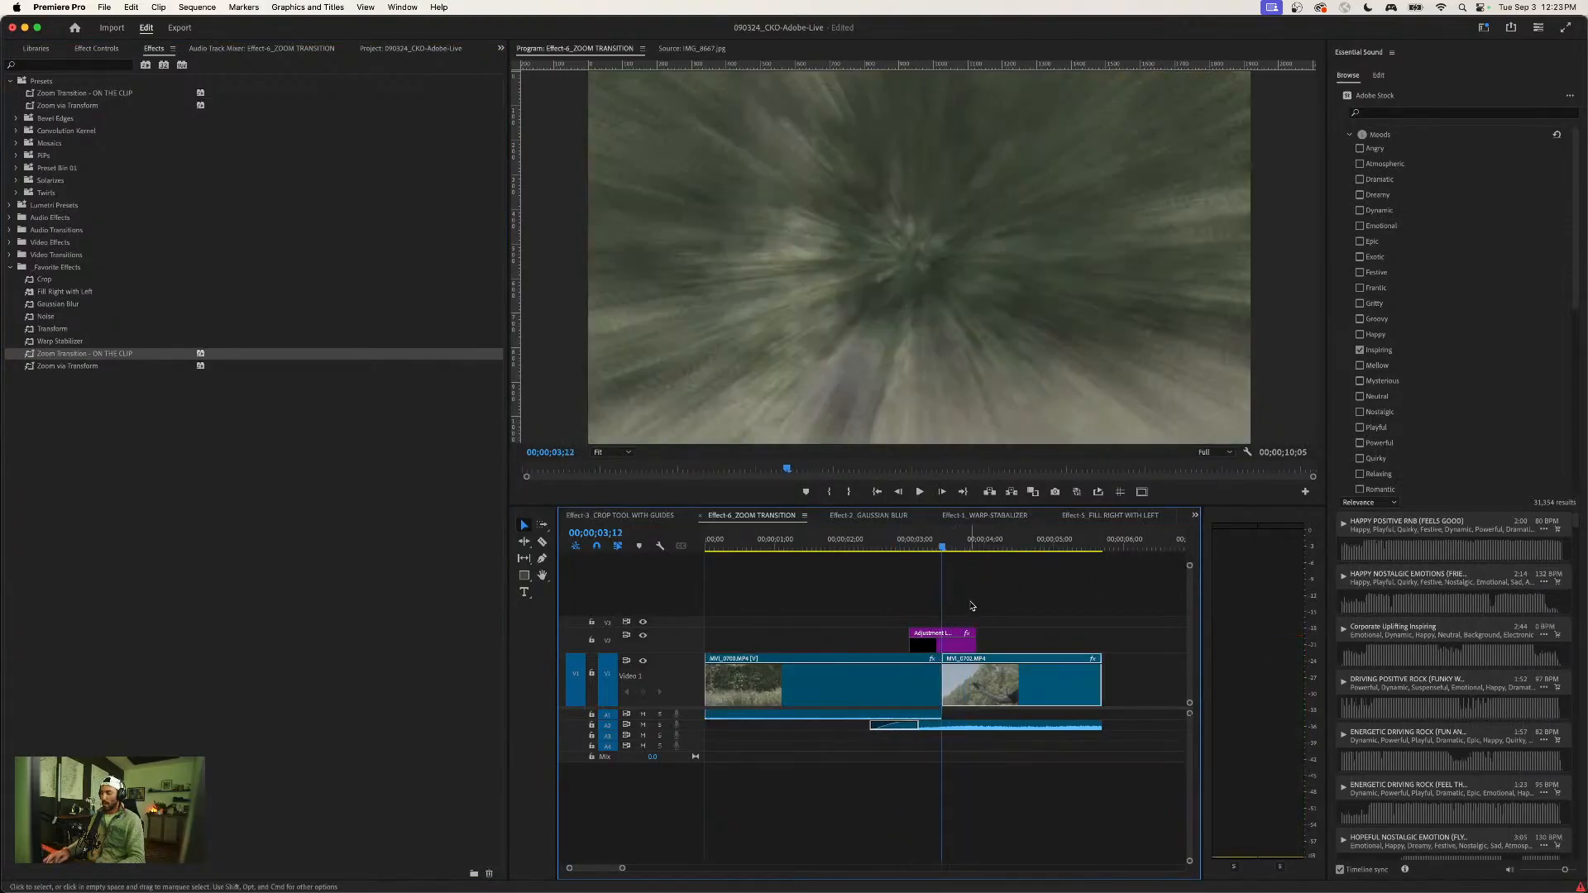
pyautogui.press('Right')
# - Inspect the Scale keyframes and velocity graph that the preset brought onto the adjustment layer
pyautogui.click(944, 648)
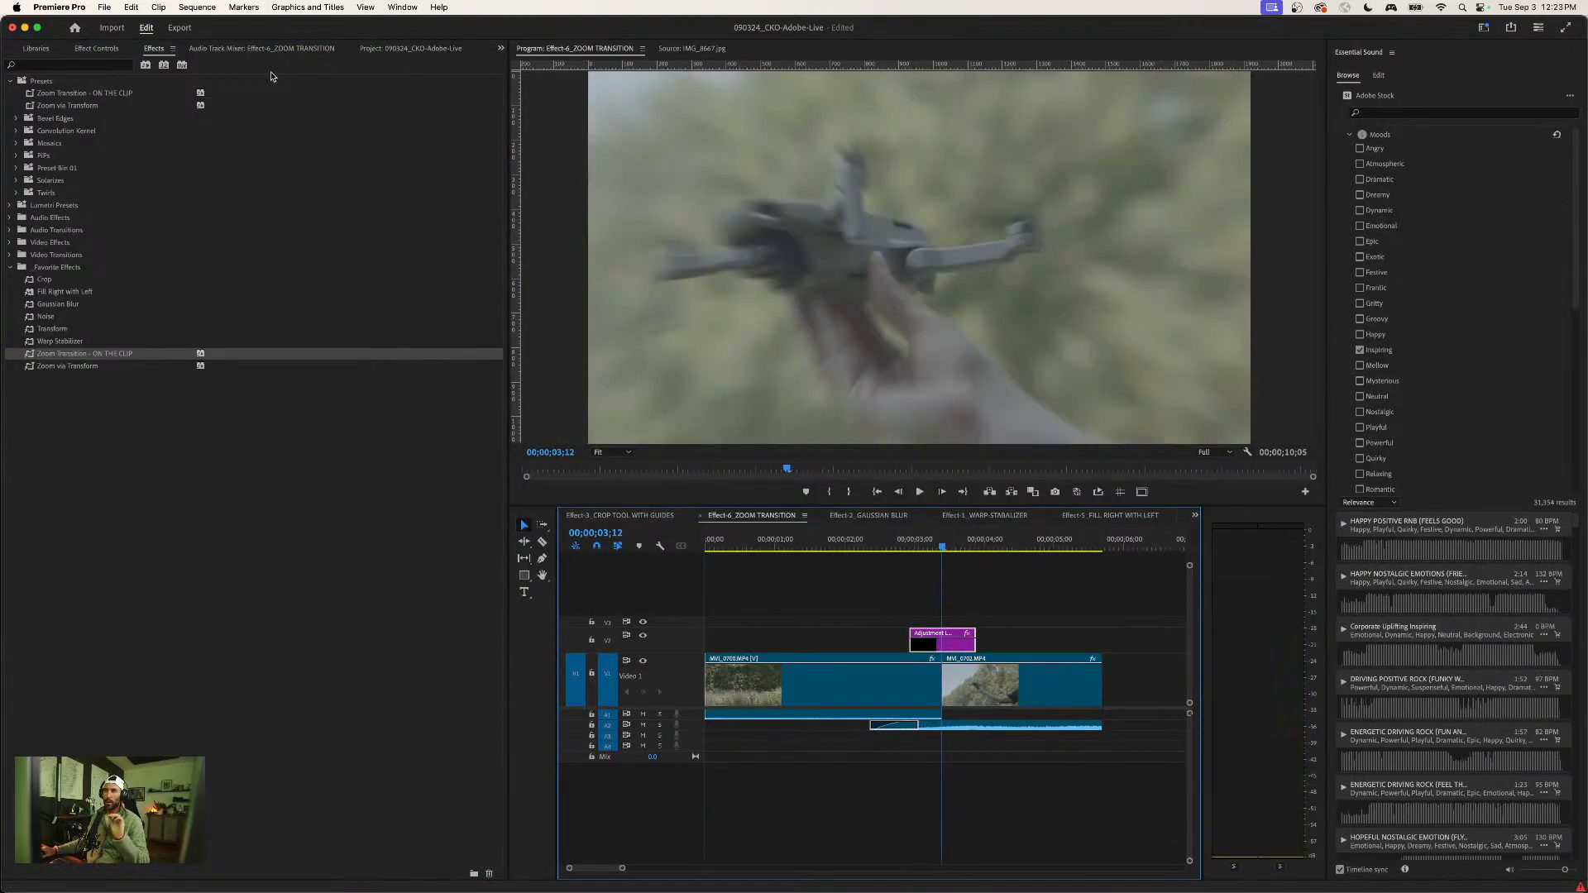
pyautogui.click(95, 50)
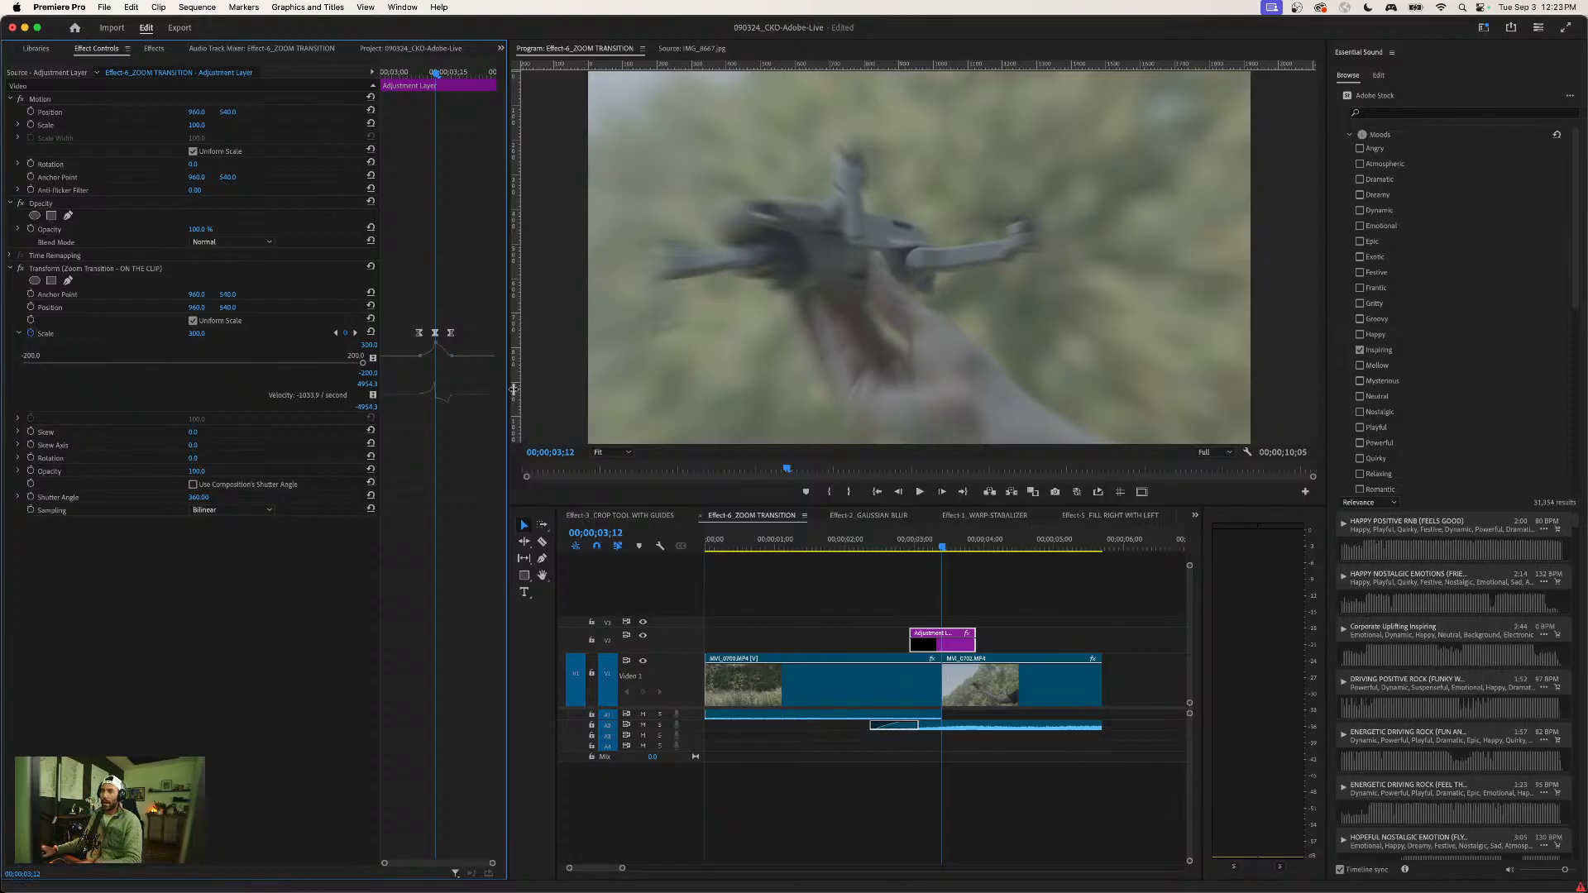
pyautogui.scroll(5, 493, 340)
pyautogui.scroll(-4, 491, 336)
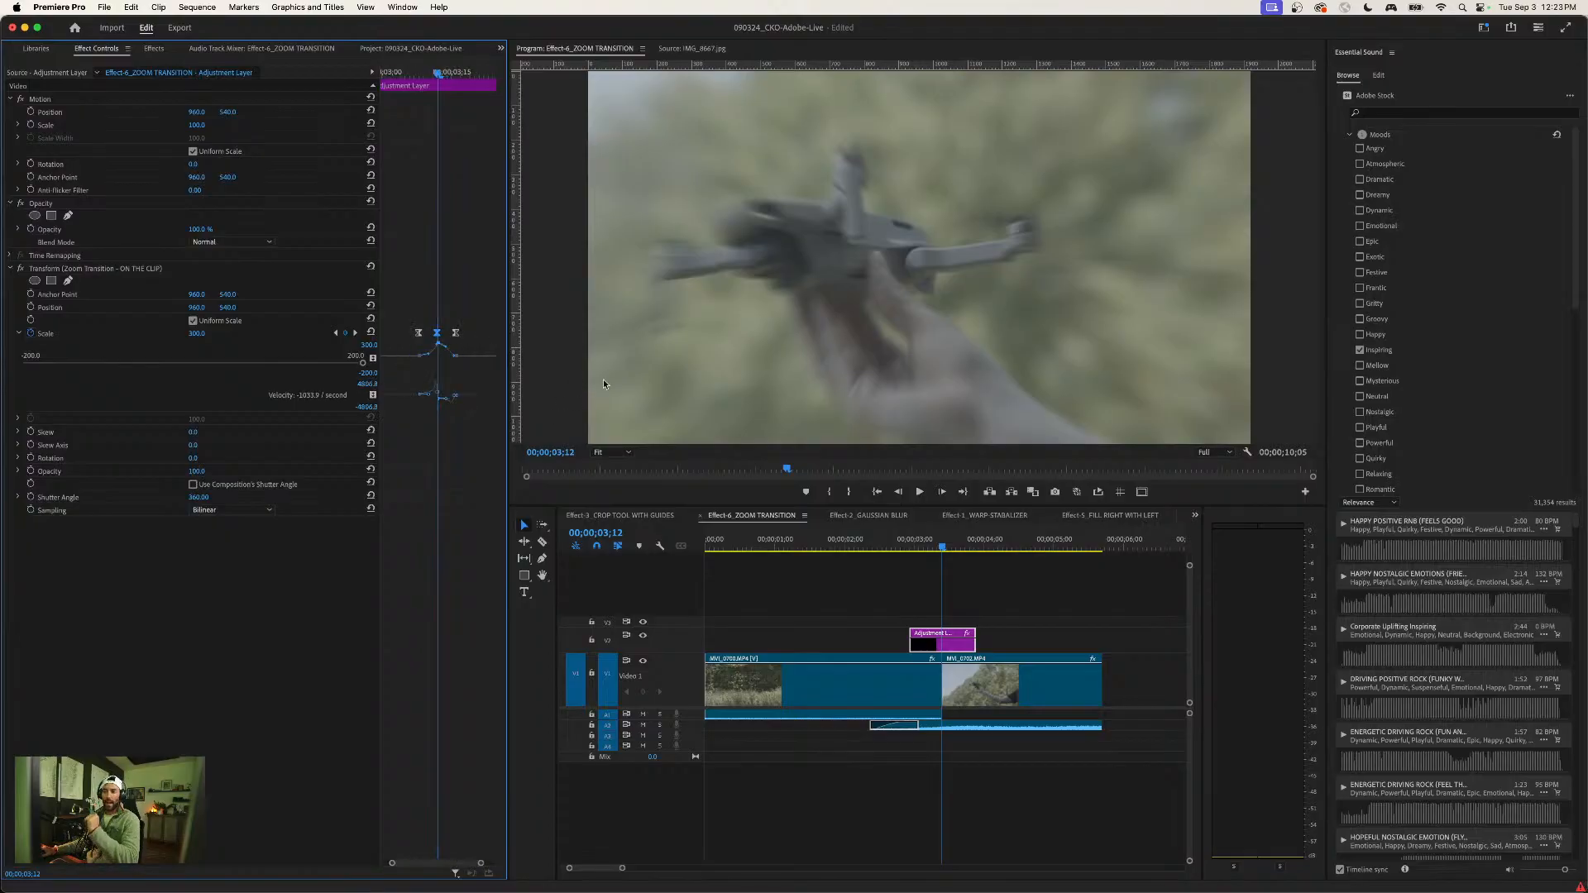
# - Delete the adjustment layer over the cut and save the project
pyautogui.click(1007, 615)
pyautogui.click(955, 644)
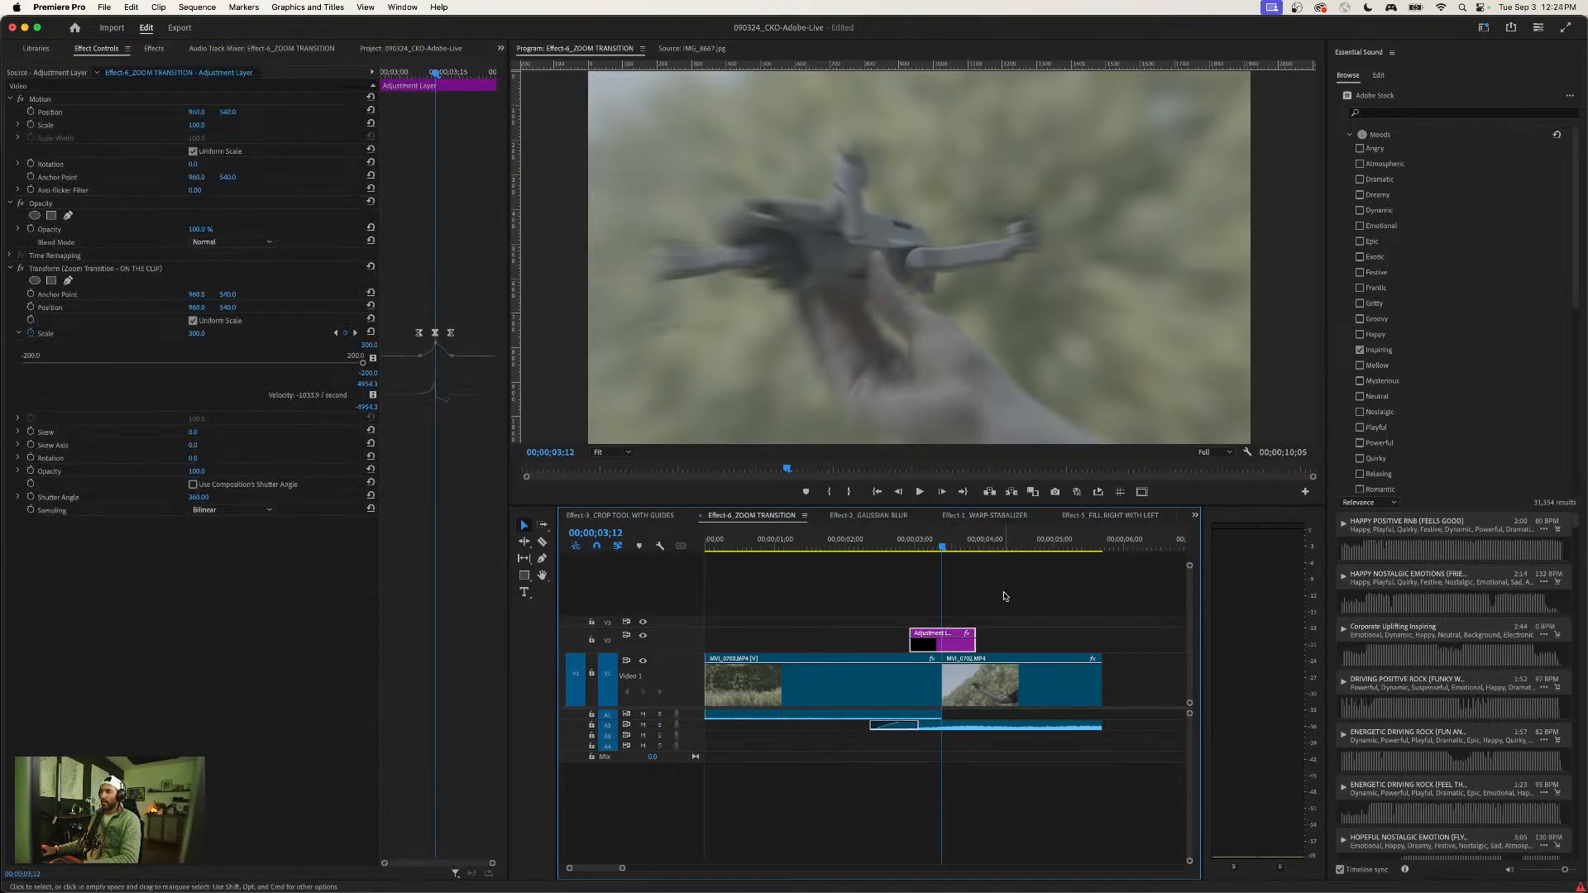
pyautogui.press('Delete')
pyautogui.press('-')
pyautogui.press('super+s')
# - Open the Effect-7_Speed-Ramp-Transition sequence from the project's sequences bin
pyautogui.click(1192, 517)
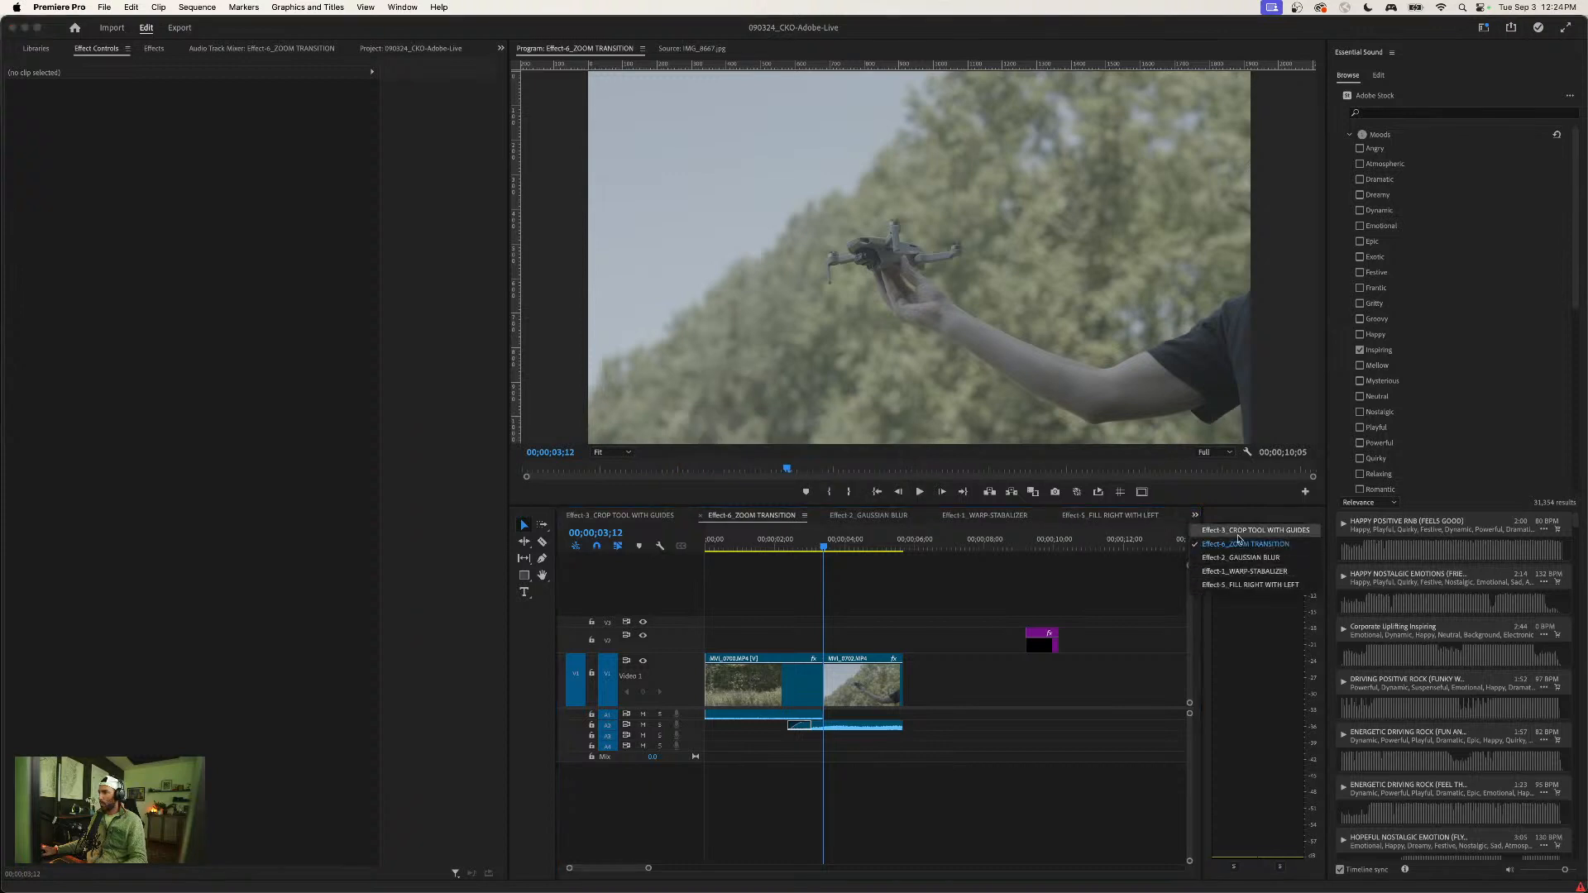
pyautogui.click(1039, 604)
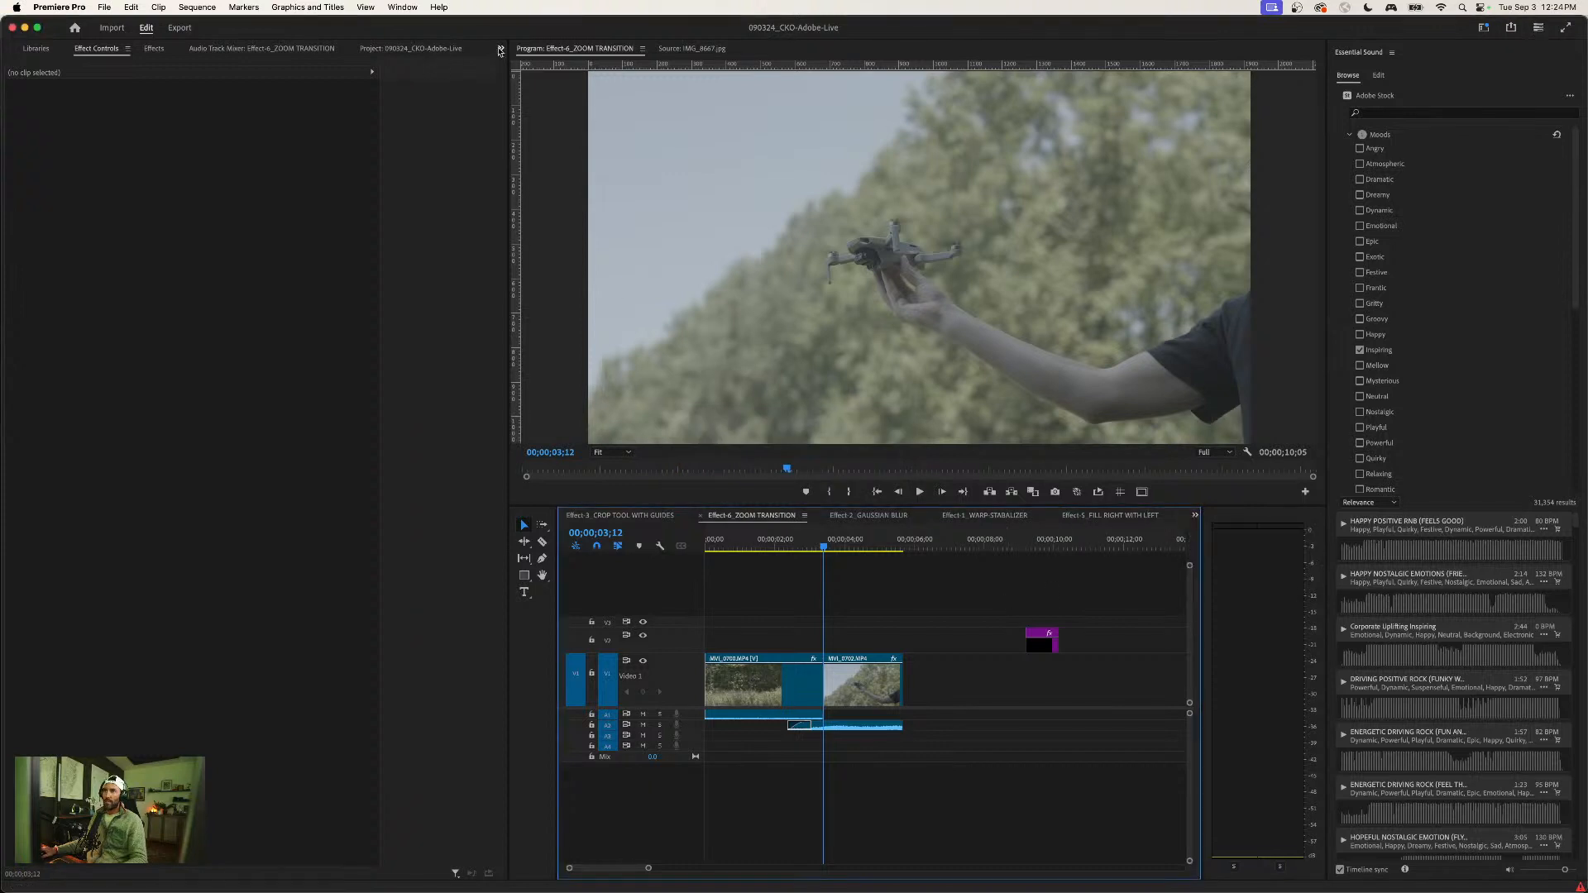
pyautogui.click(434, 48)
pyautogui.doubleClick(116, 282)
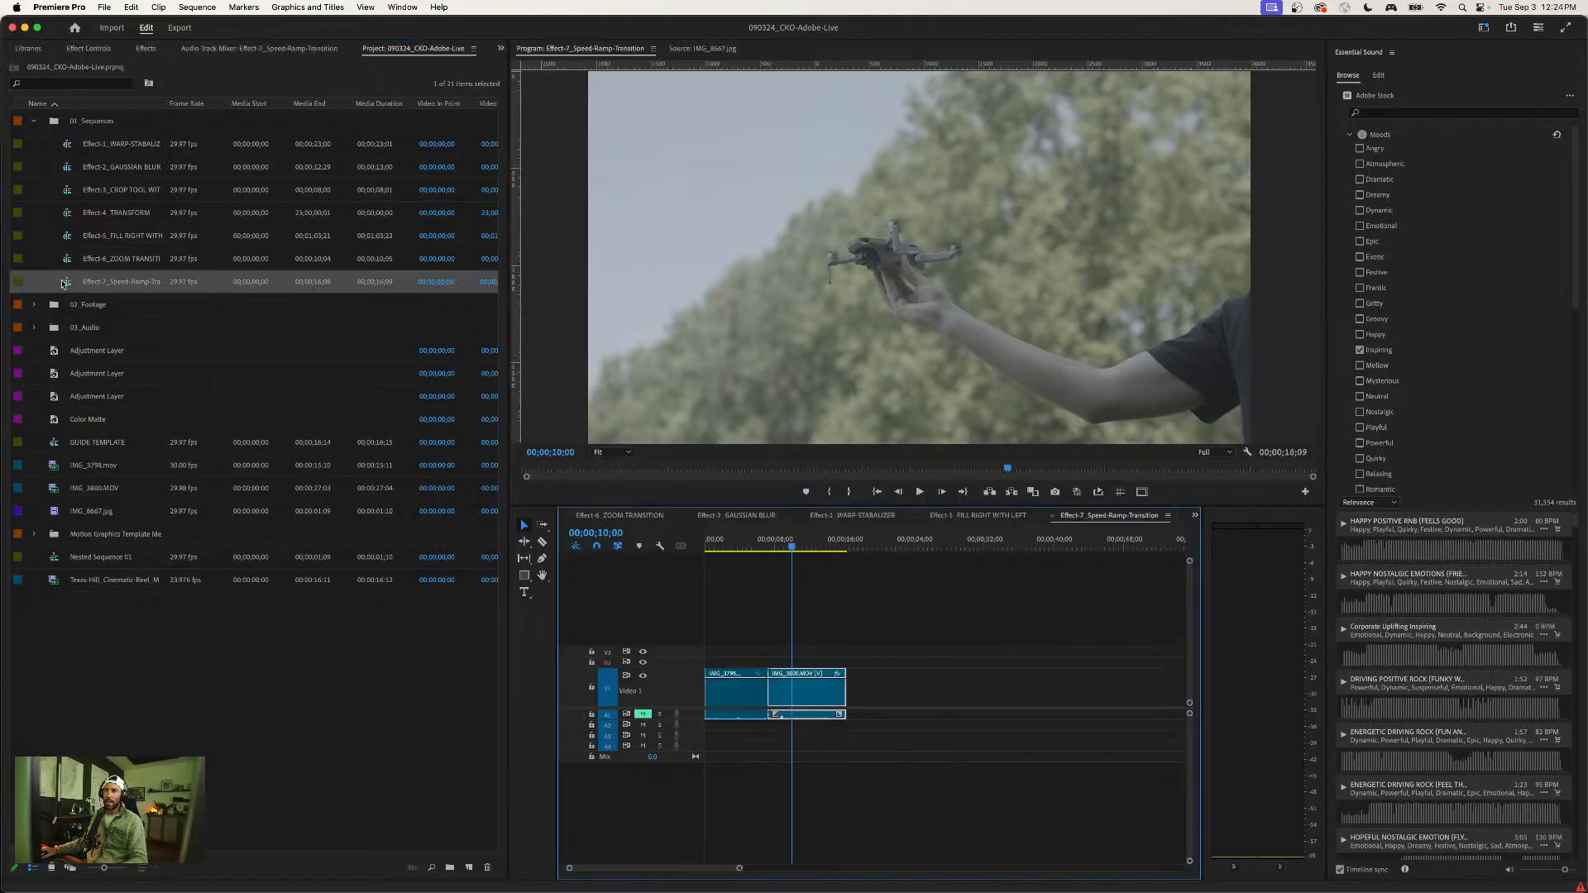
# - Play back the two clips across their cut and enlarge the Video 1 track
pyautogui.click(739, 543)
pyautogui.press('=')
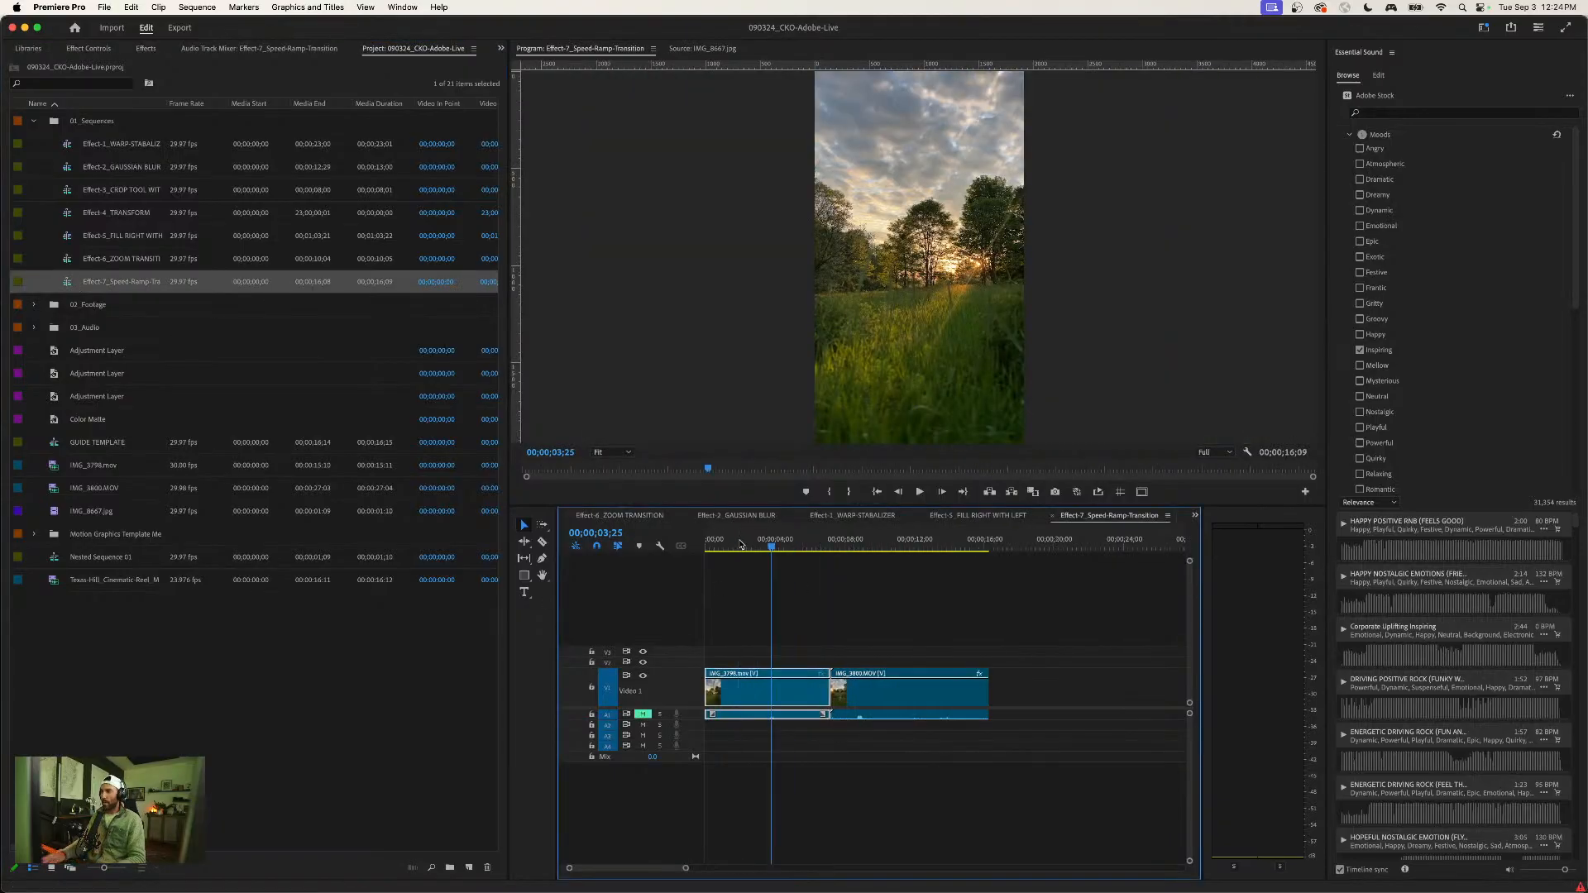
pyautogui.press('space')
pyautogui.moveTo(684, 670); pyautogui.dragTo(684, 644)
pyautogui.press('=')
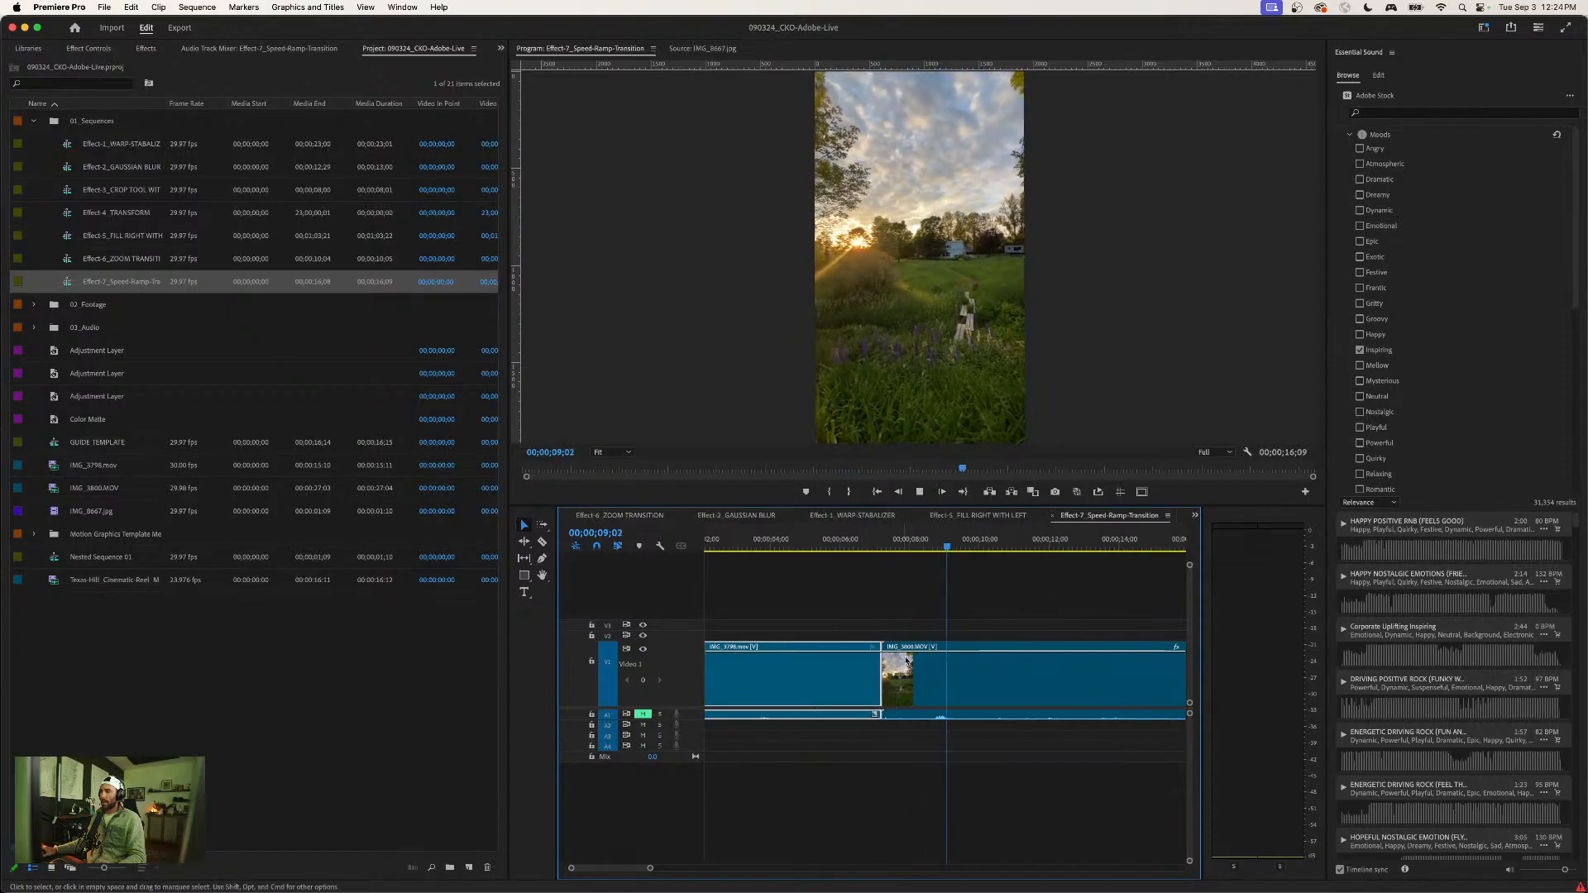
pyautogui.press('space')
# - Show the first clip's time-remapping speed line, add a speed keyframe near its end, and raise the speed after it
pyautogui.rightClick(825, 659)
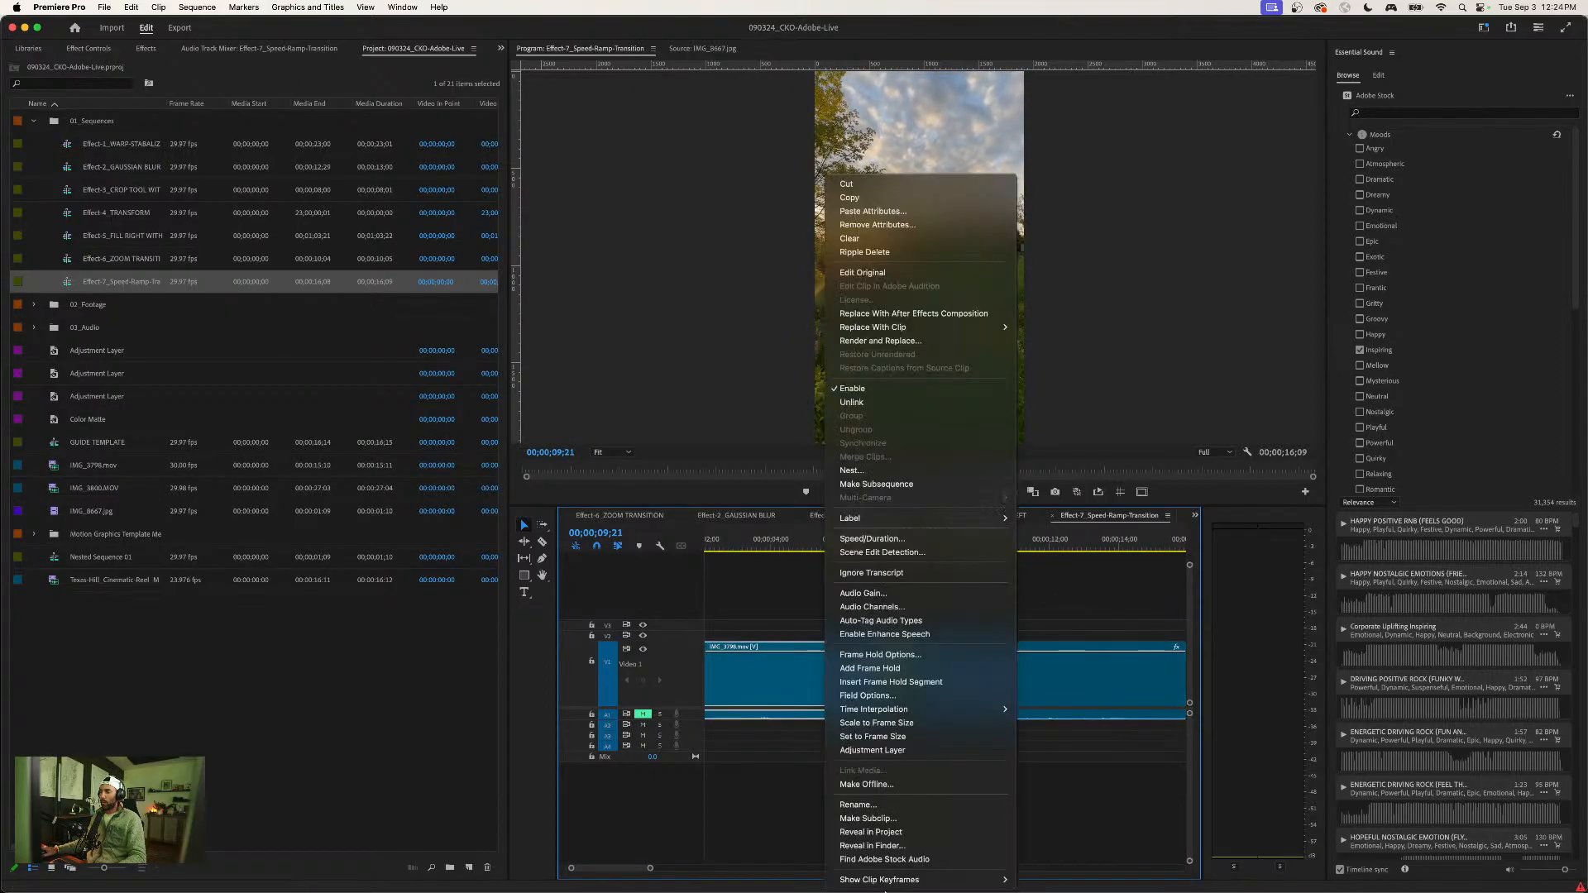
pyautogui.moveTo(952, 879)
pyautogui.click(1133, 860)
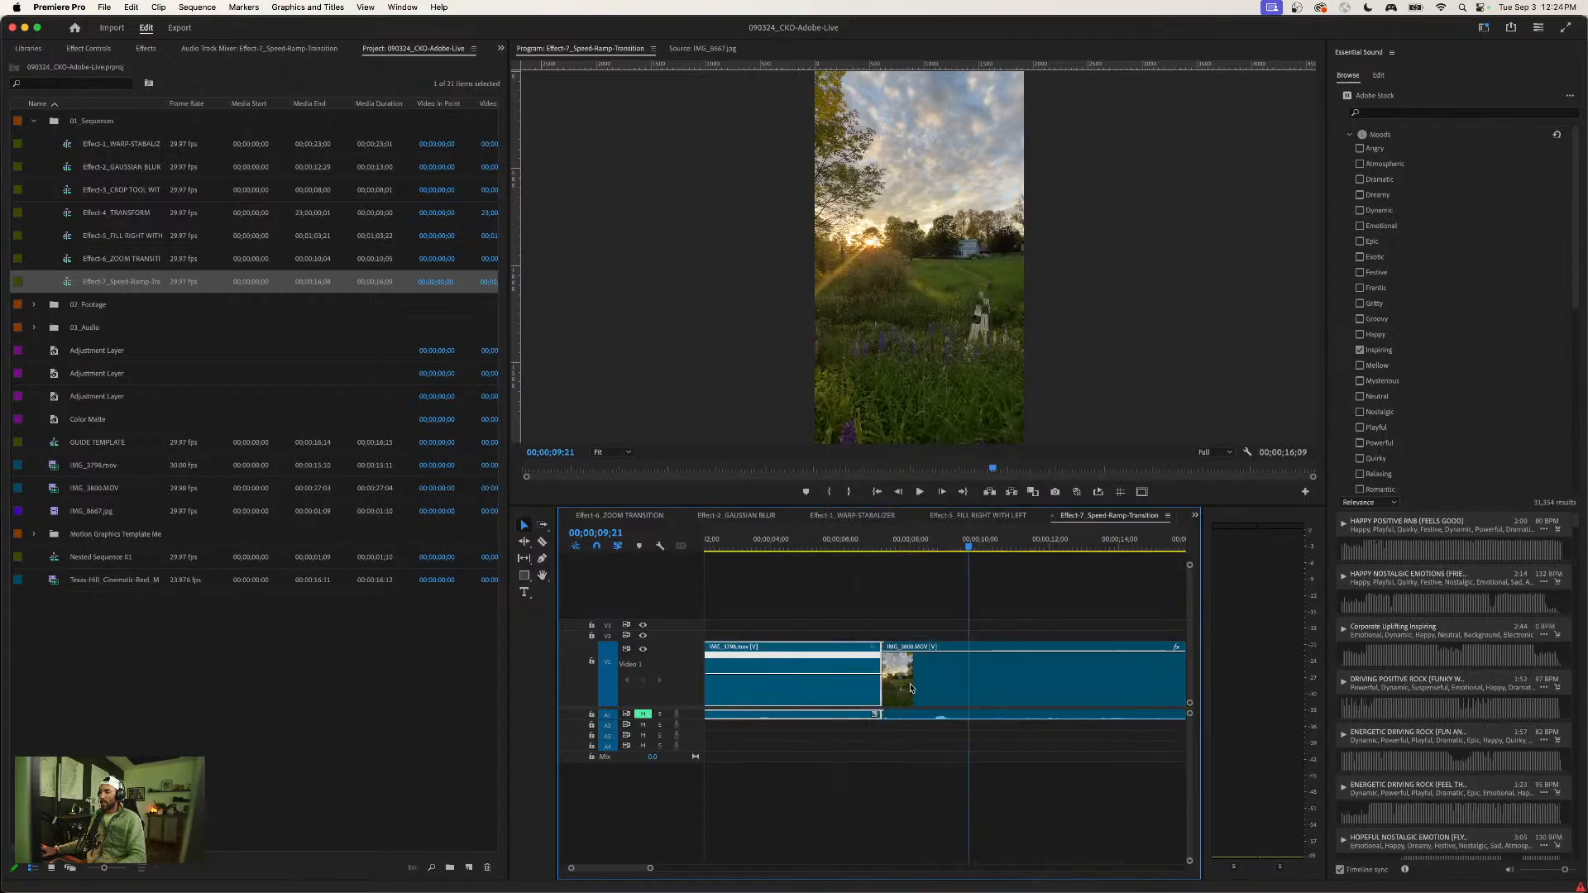
pyautogui.press('p')
pyautogui.click(832, 674)
pyautogui.press('v')
pyautogui.moveTo(849, 674); pyautogui.dragTo(845, 653)
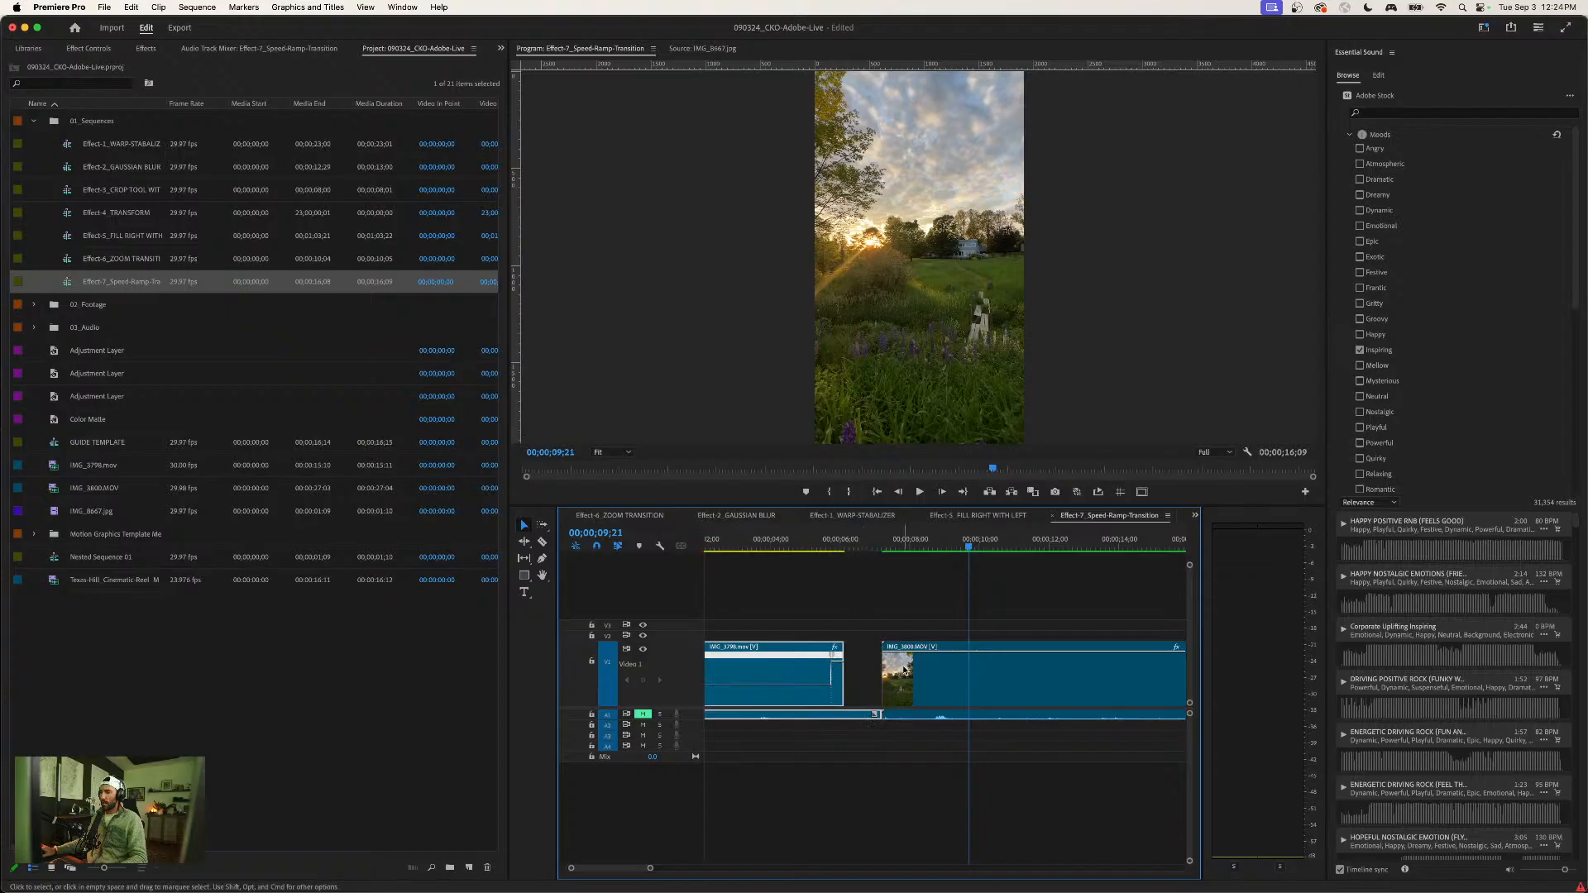
# - Unlink the first clip's audio from its video and delete the audio
pyautogui.press('super+l')
pyautogui.click(845, 715)
pyautogui.press('Delete')
# - Split the first clip's speed keyframe into a gradual, smoothed ramp up and play it back
pyautogui.moveTo(842, 696); pyautogui.dragTo(856, 659)
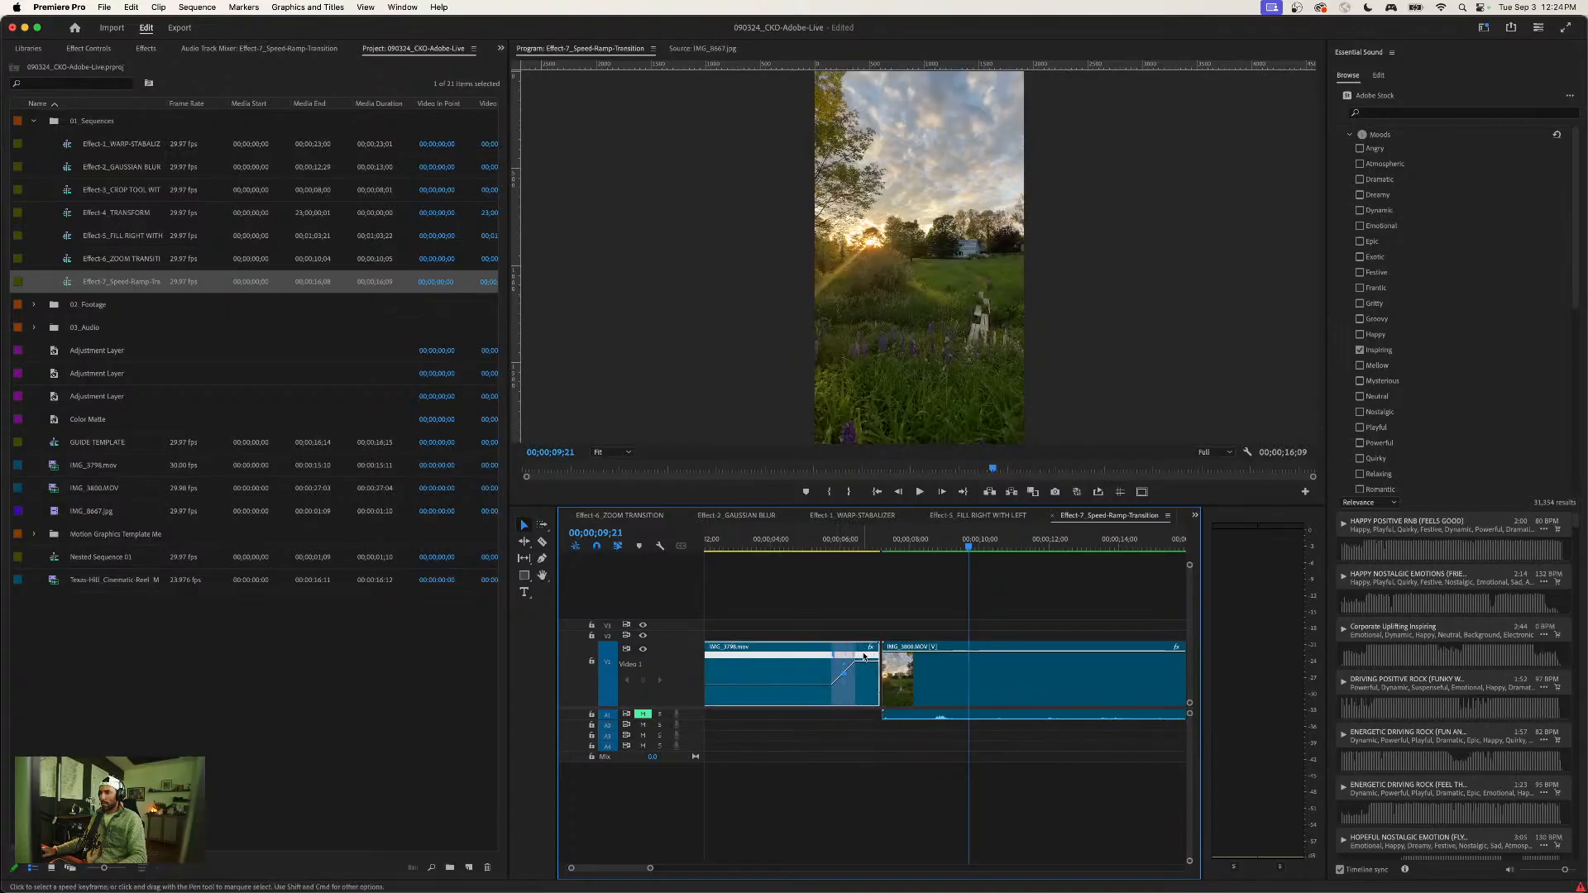
pyautogui.click(797, 542)
pyautogui.press('space')
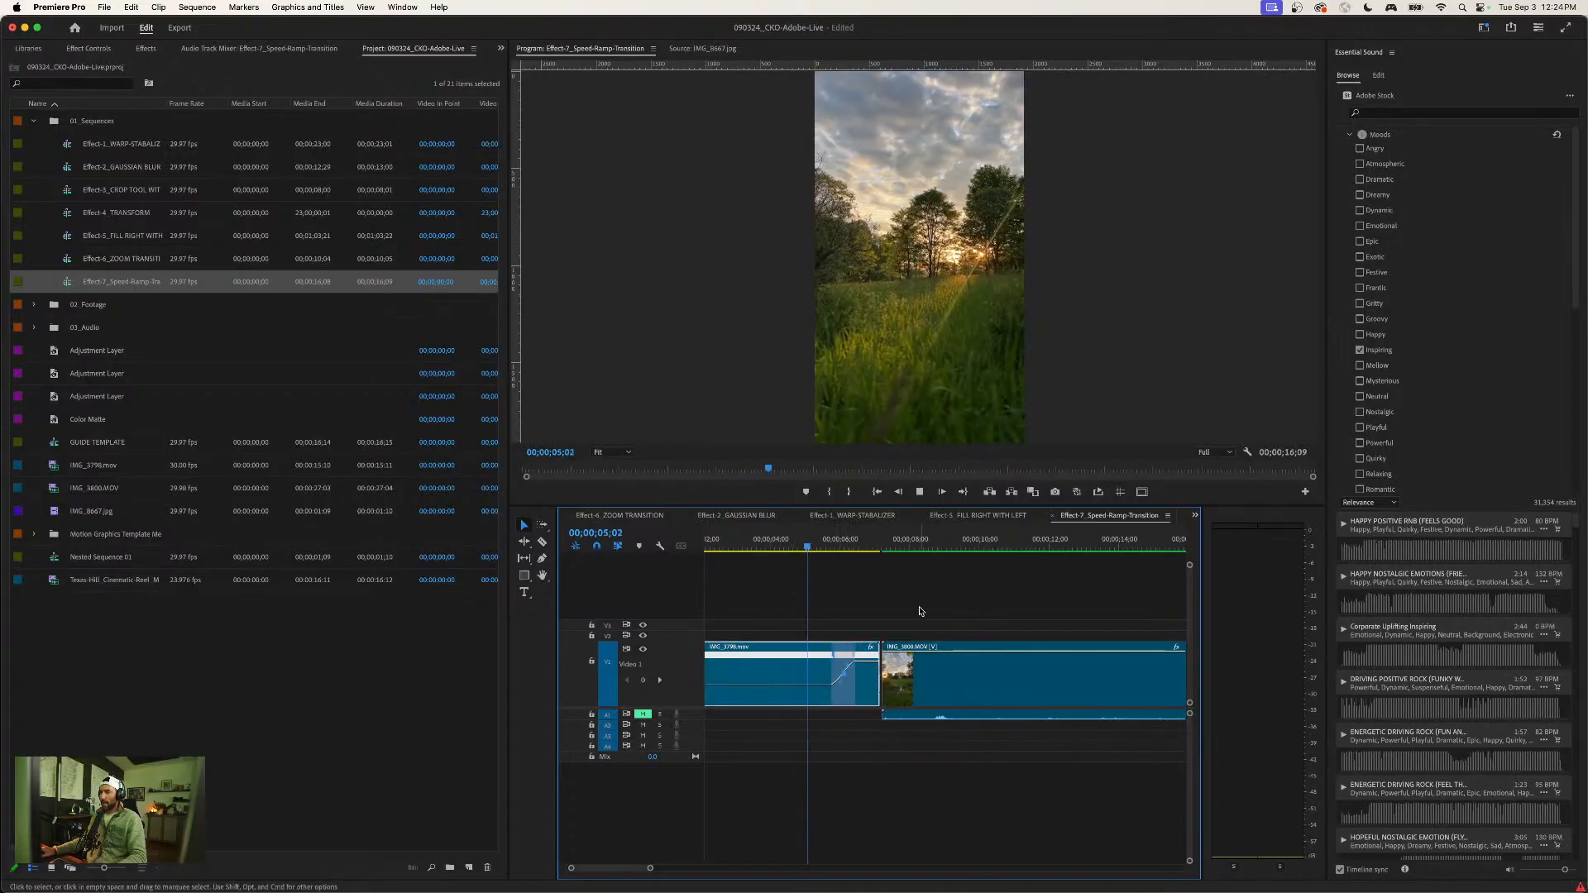
pyautogui.press('space')
# - Shorten the end of the first clip to 00;00;06;10 with the second clip directly after it
pyautogui.moveTo(879, 654); pyautogui.dragTo(906, 679)
pyautogui.click(816, 544)
pyautogui.press('space')
pyautogui.press('space')
pyautogui.press('=')
pyautogui.press('=')
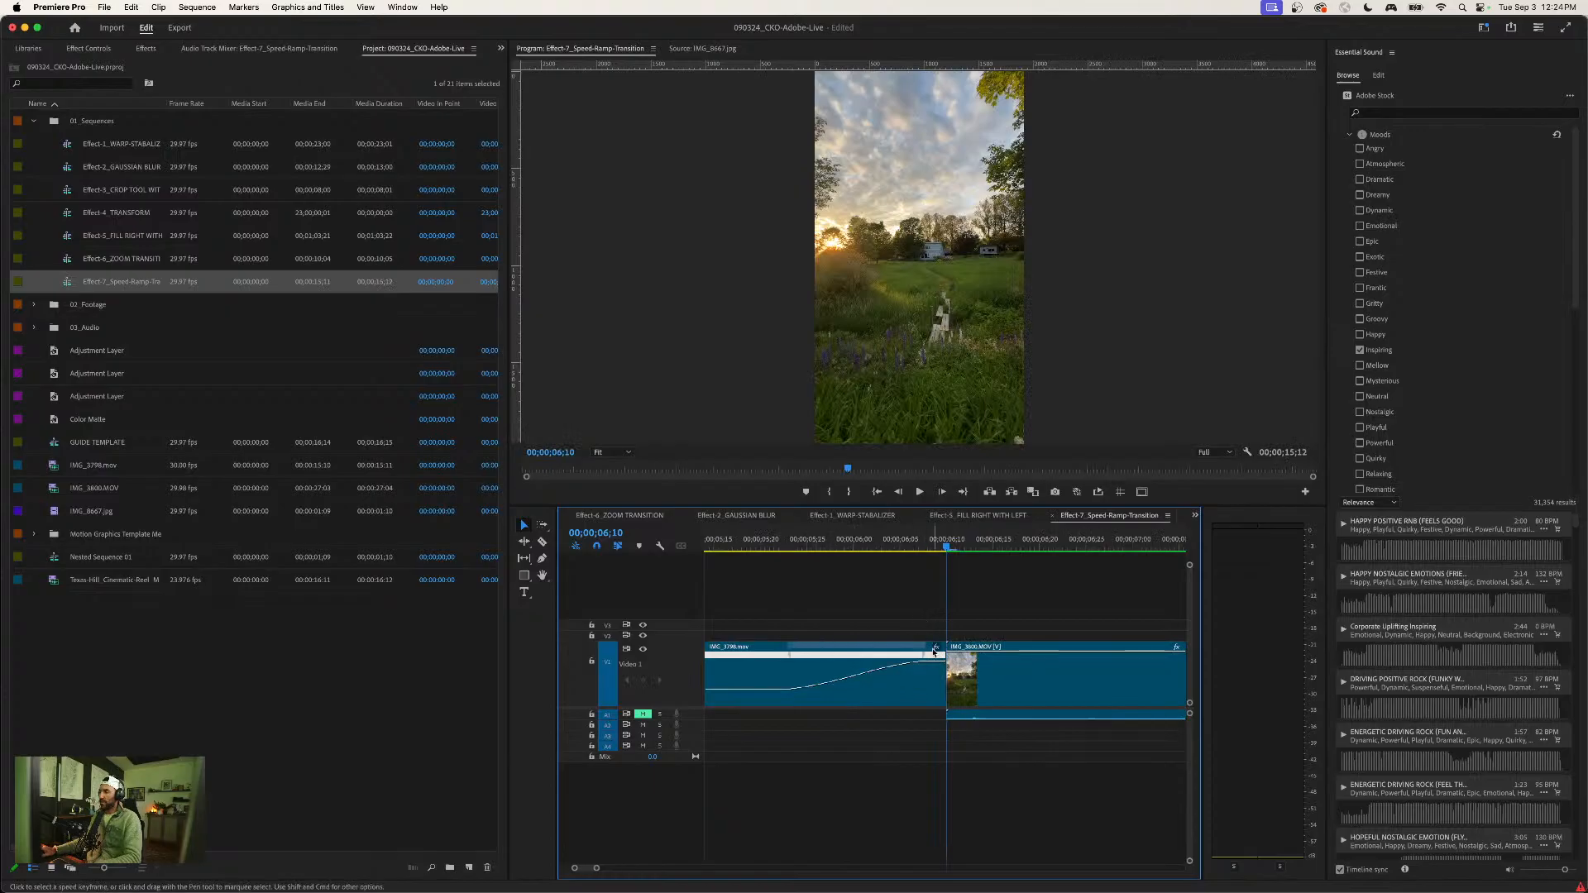
# - Show the second clip's time-remapping speed line, add a speed keyframe near its start, and raise the speed before it
pyautogui.rightClick(983, 661)
pyautogui.moveTo(1055, 879)
pyautogui.moveTo(1211, 859)
pyautogui.click(1287, 860)
pyautogui.keyDown('super'); pyautogui.click(972, 674); pyautogui.keyUp('super')
pyautogui.moveTo(963, 674)
pyautogui.mouseDown()
pyautogui.moveTo(951, 652)
pyautogui.moveTo(966, 650)
pyautogui.mouseUp()
# - Unlink the second clip's audio from its video and delete the audio
pyautogui.click(984, 724)
pyautogui.press('super+z')
pyautogui.press('super+l')
pyautogui.click(984, 719)
pyautogui.press('Delete')
pyautogui.press('=')
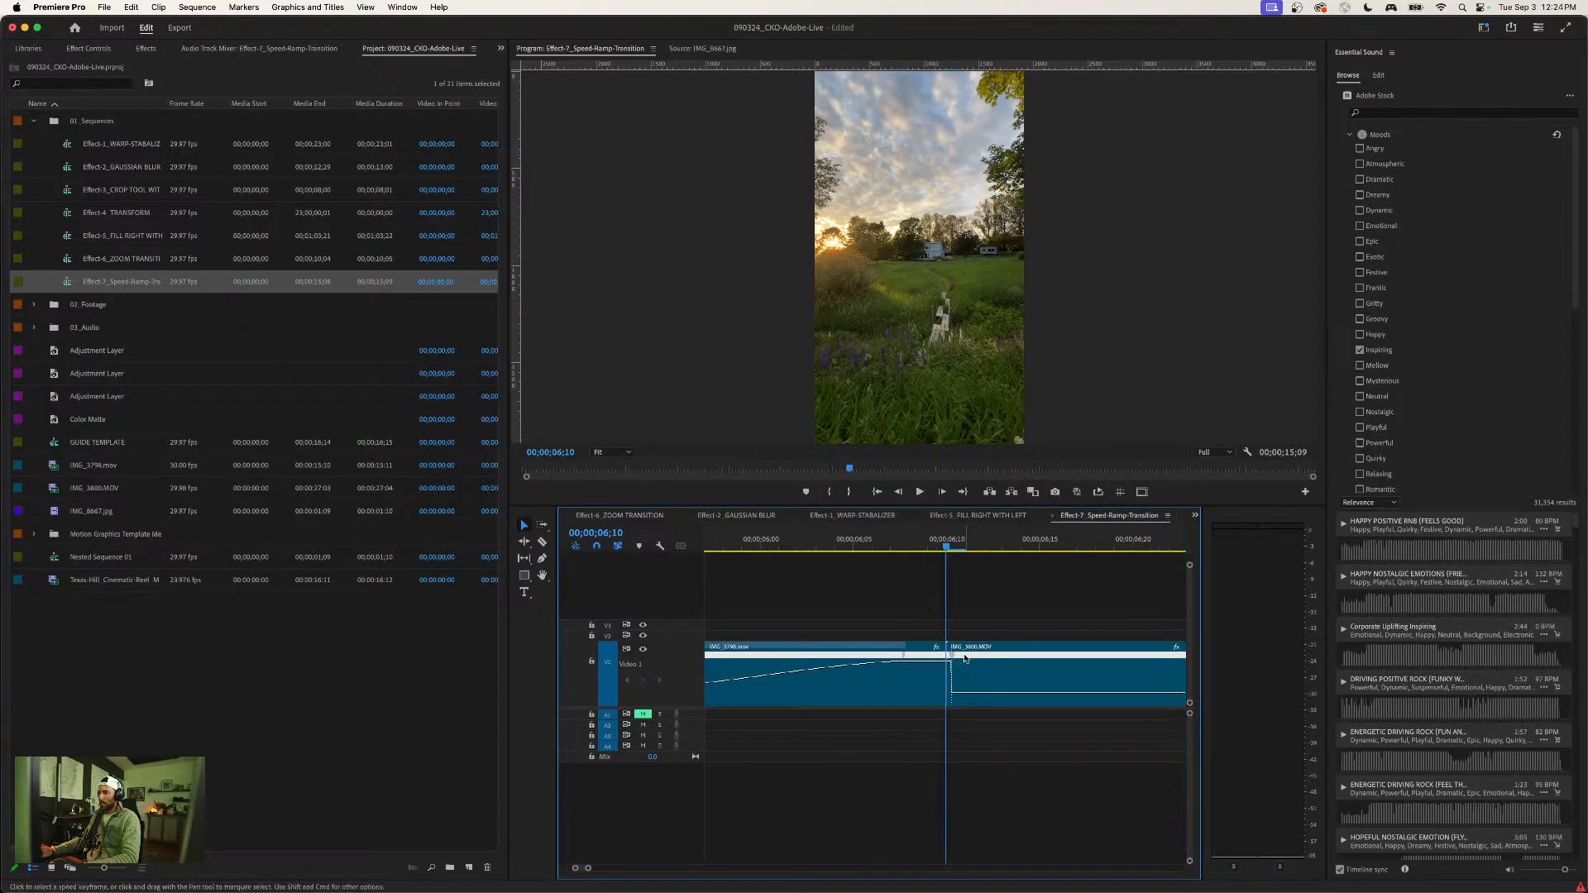
# - Split the second clip's speed keyframe into a gradual, smoothed ramp down from the cut
pyautogui.moveTo(953, 655); pyautogui.dragTo(1023, 656)
pyautogui.press('-')
pyautogui.click(850, 653)
pyautogui.click(979, 675)
# - Play back the speed ramp transition across the cut between the two clips
pyautogui.click(789, 545)
pyautogui.press('-')
pyautogui.press('space')
pyautogui.press('space')
pyautogui.moveTo(883, 543); pyautogui.dragTo(823, 543)
pyautogui.press('-')
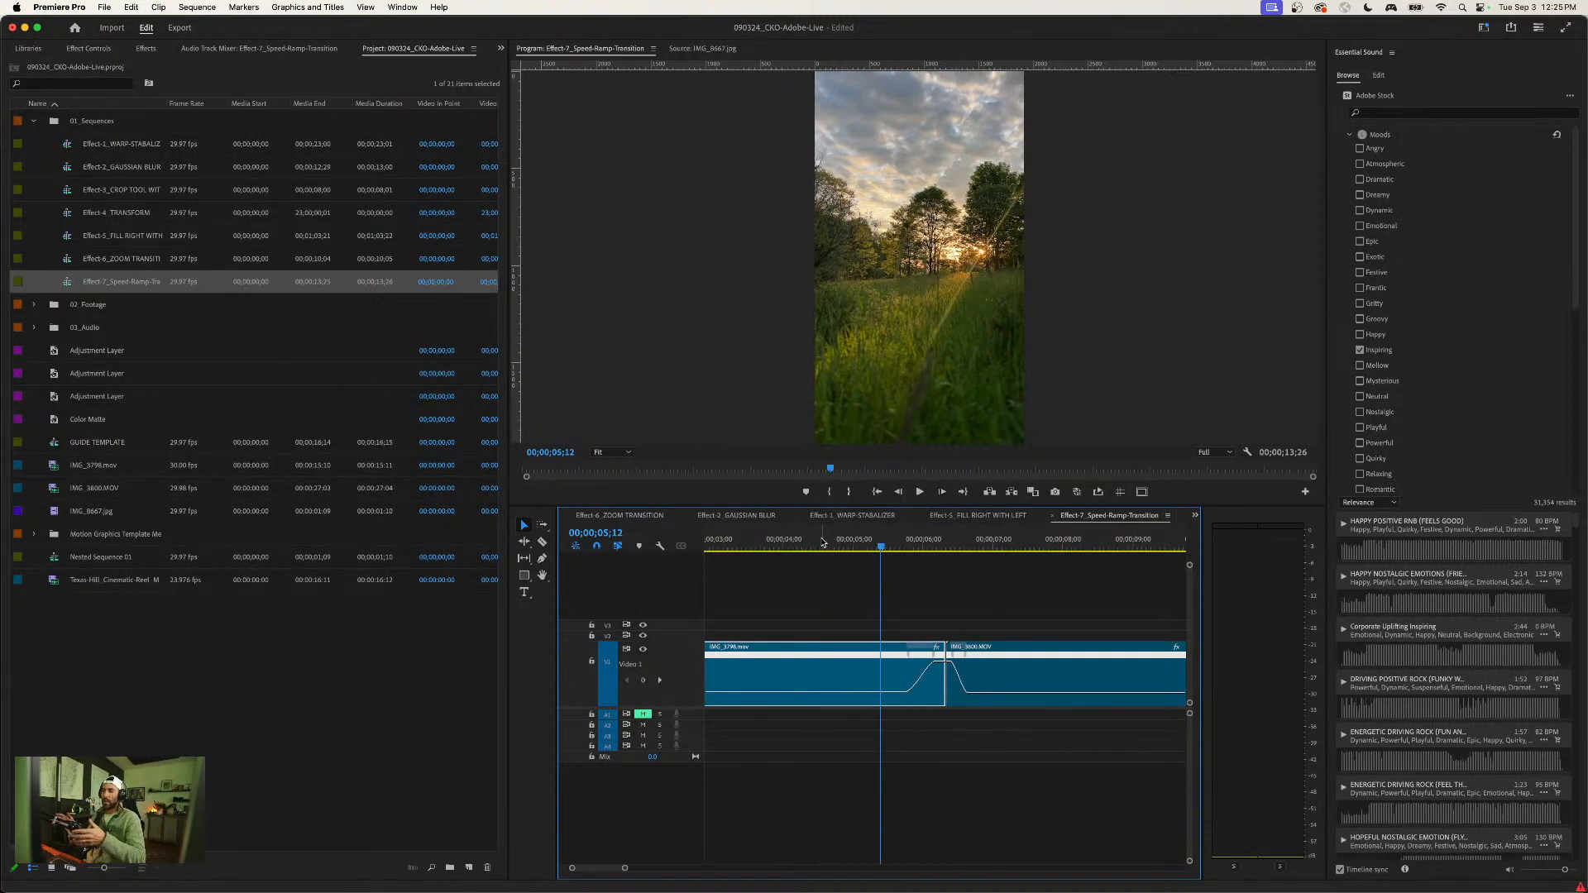
# - Clear the clip selection, show the effects list, and collapse the Favorite Effects bin
pyautogui.click(1028, 607)
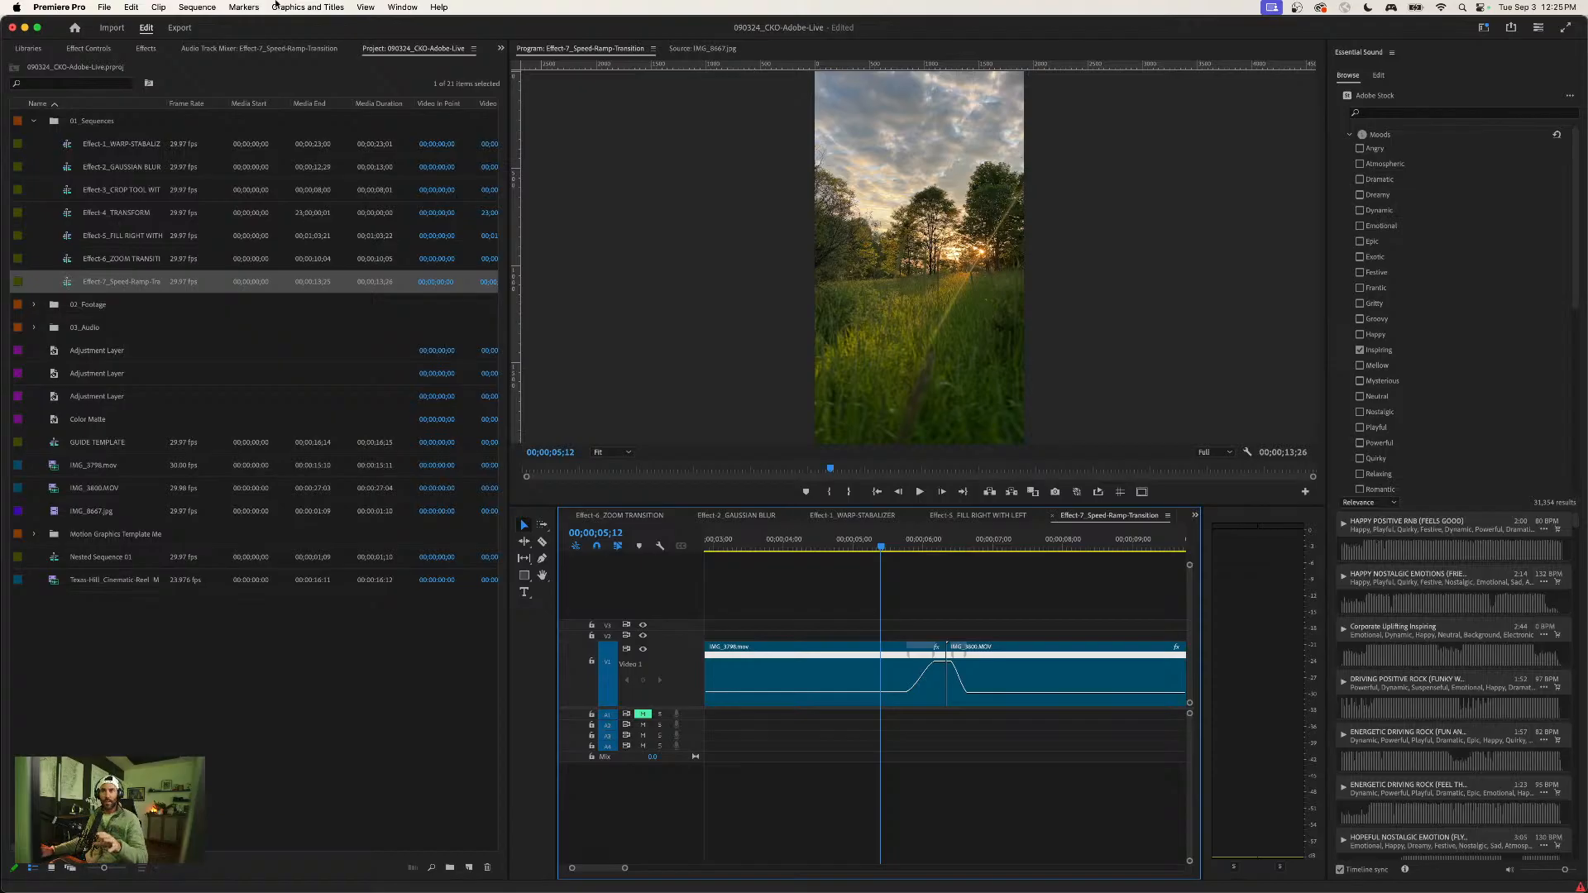
pyautogui.click(145, 48)
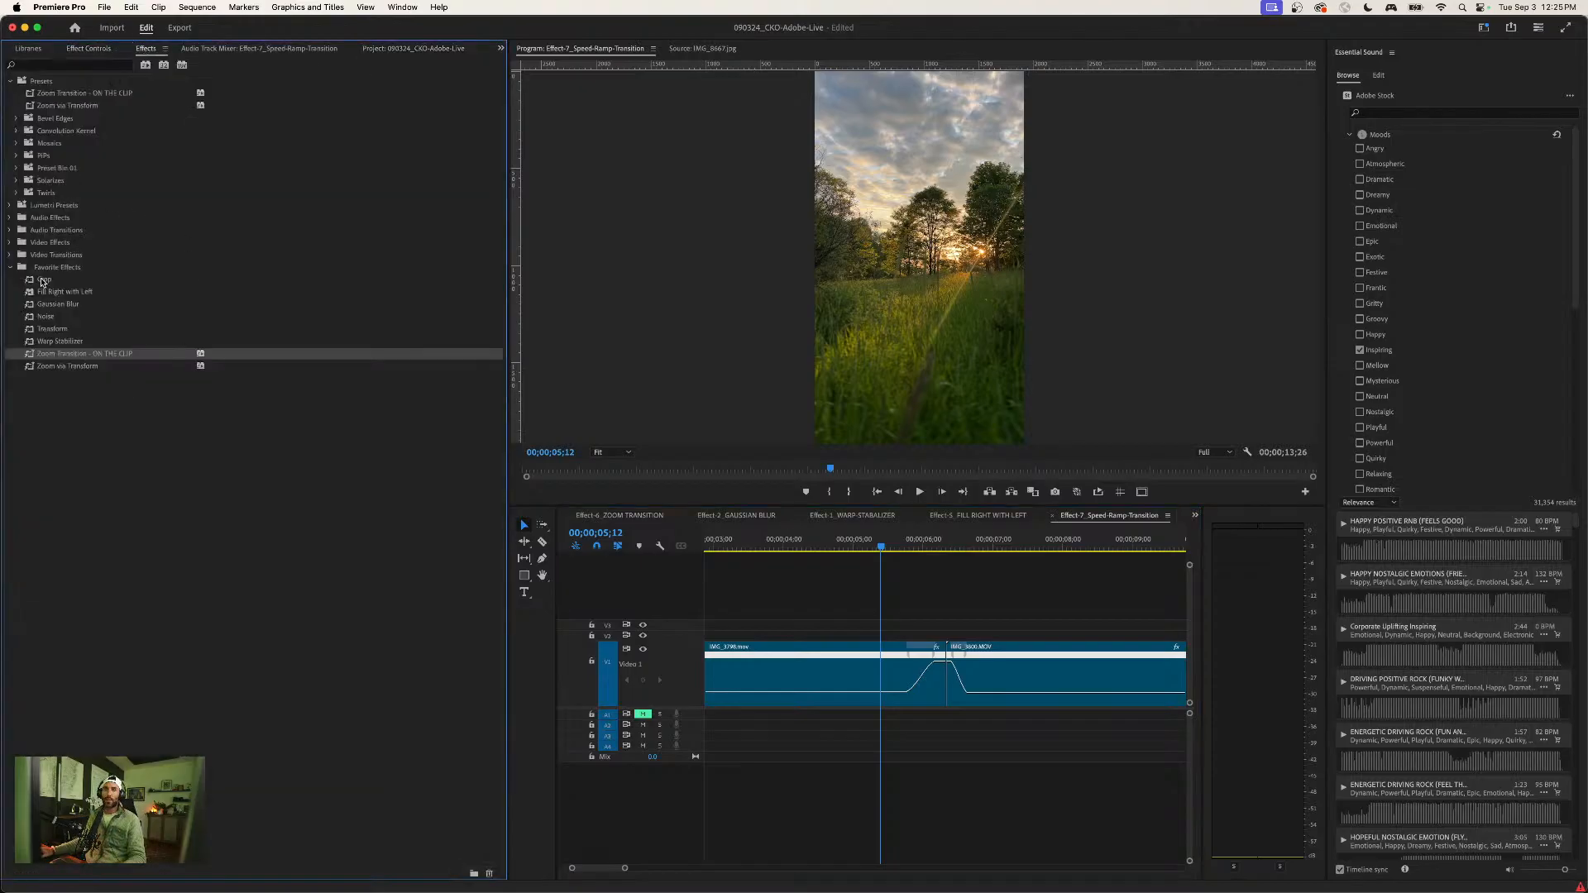
pyautogui.click(11, 267)
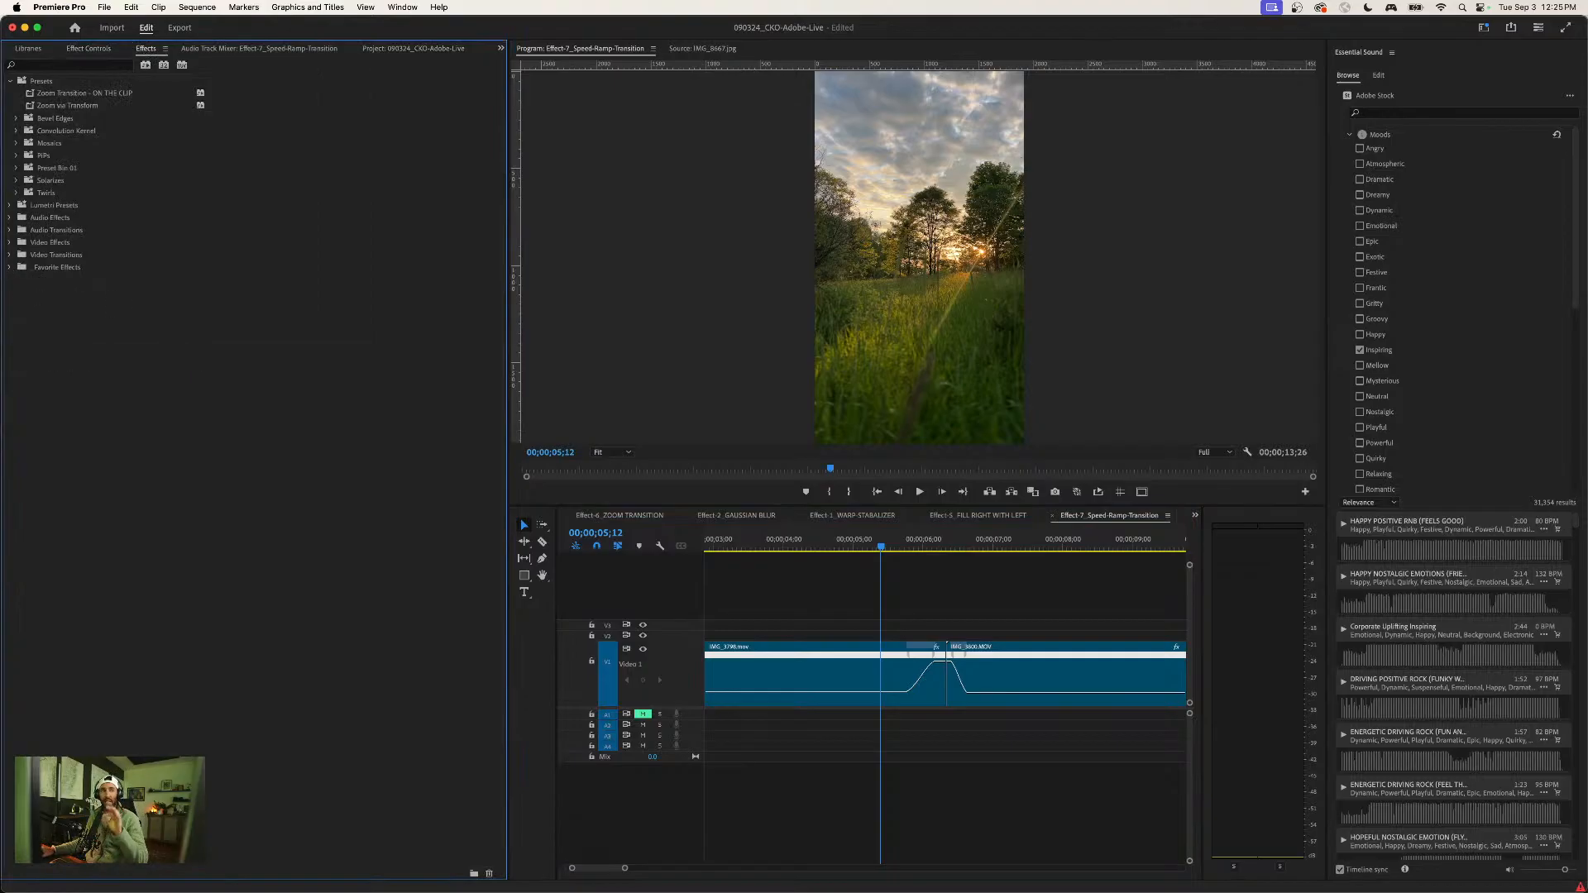